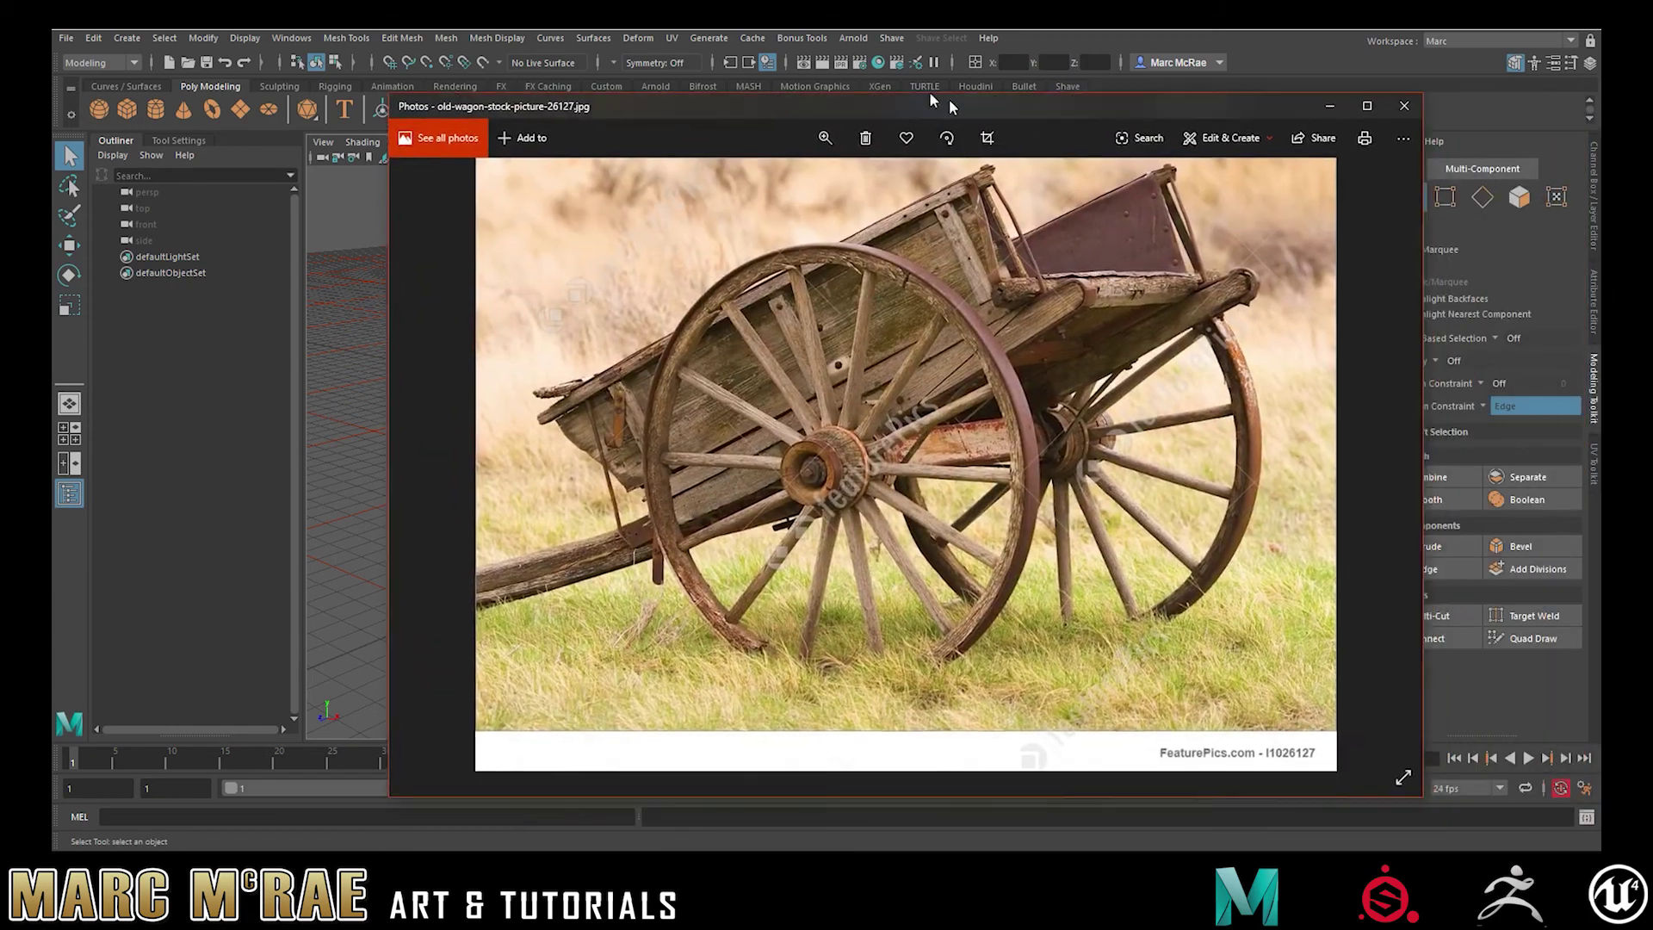
Move the old wagon reference photo out of the way to clear the 3D modelling workspace
{"action": "left_click_drag", "start_coordinate": [929, 92], "coordinate": [849, 94]}
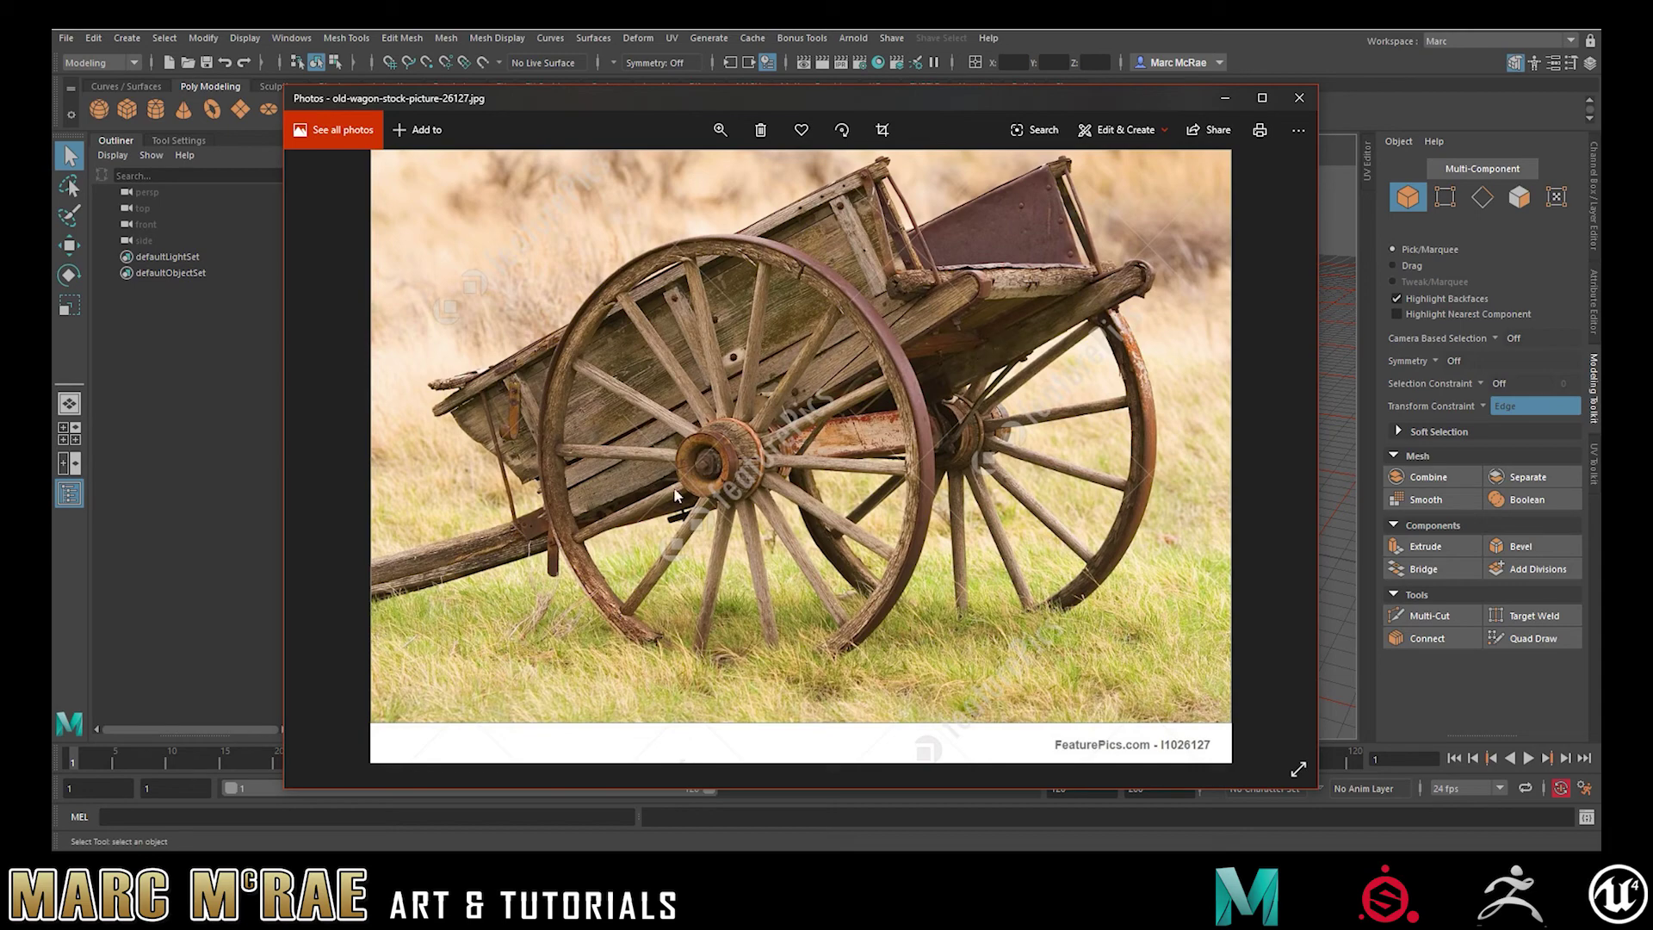
{"action": "left_click_drag", "start_coordinate": [694, 93], "coordinate": [1652, 95]}
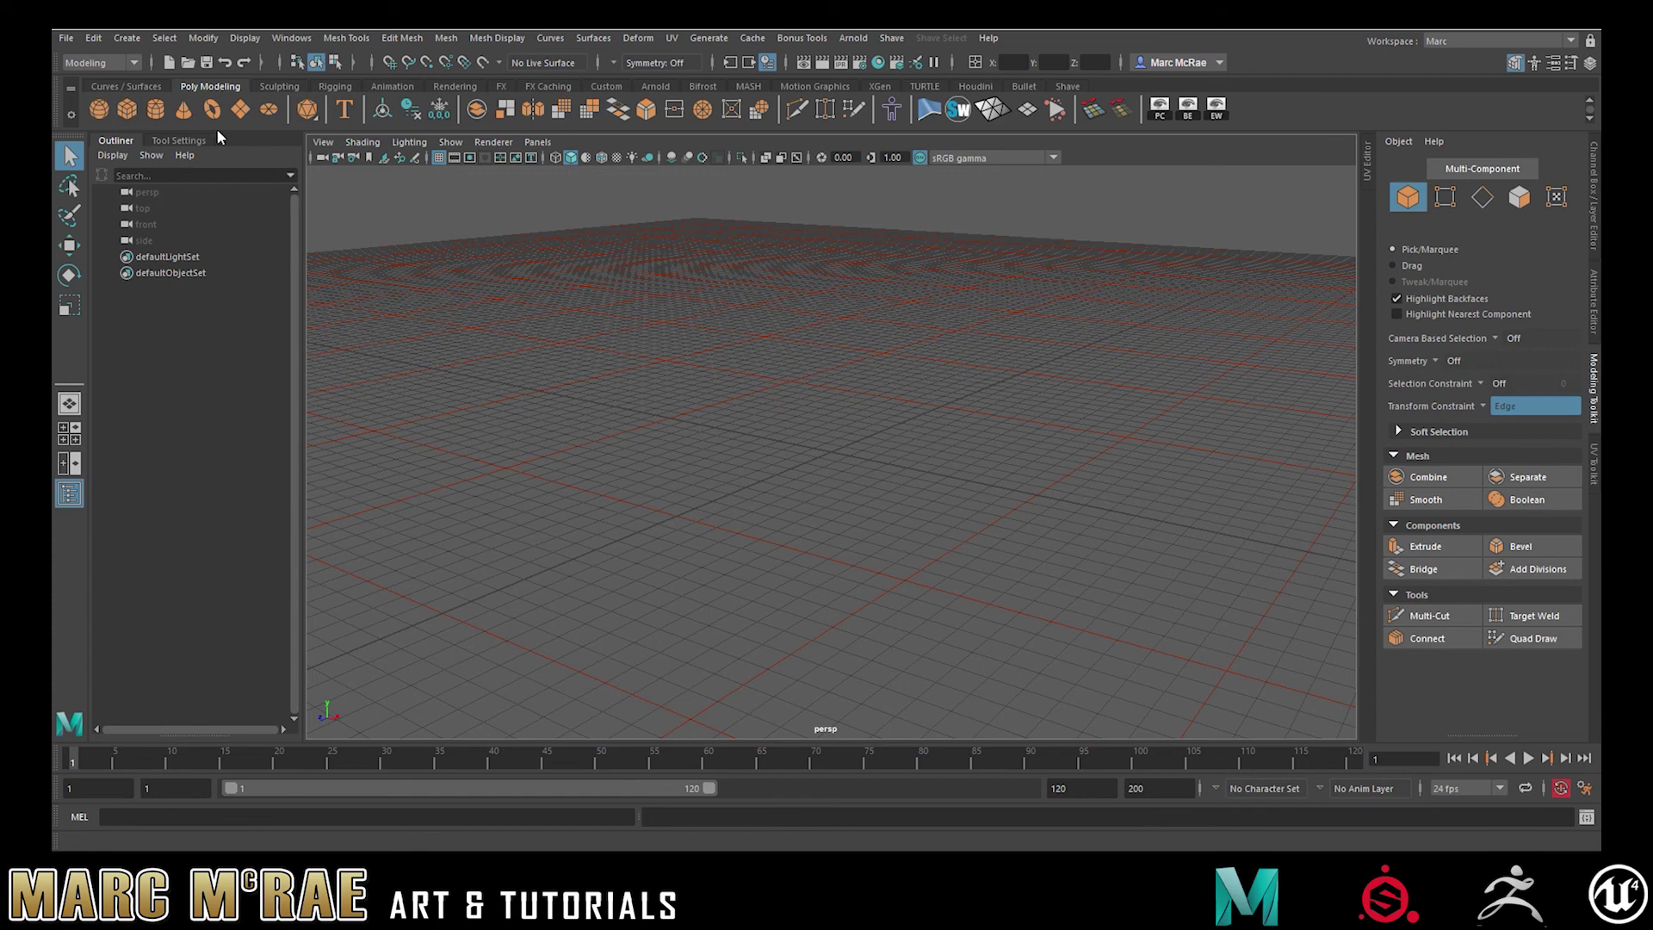
Create a polygon cube, enlarge it uniformly to a scale of about 75.76, and reshape it into a long, flat block
{"action": "left_click", "coordinate": [127, 109]}
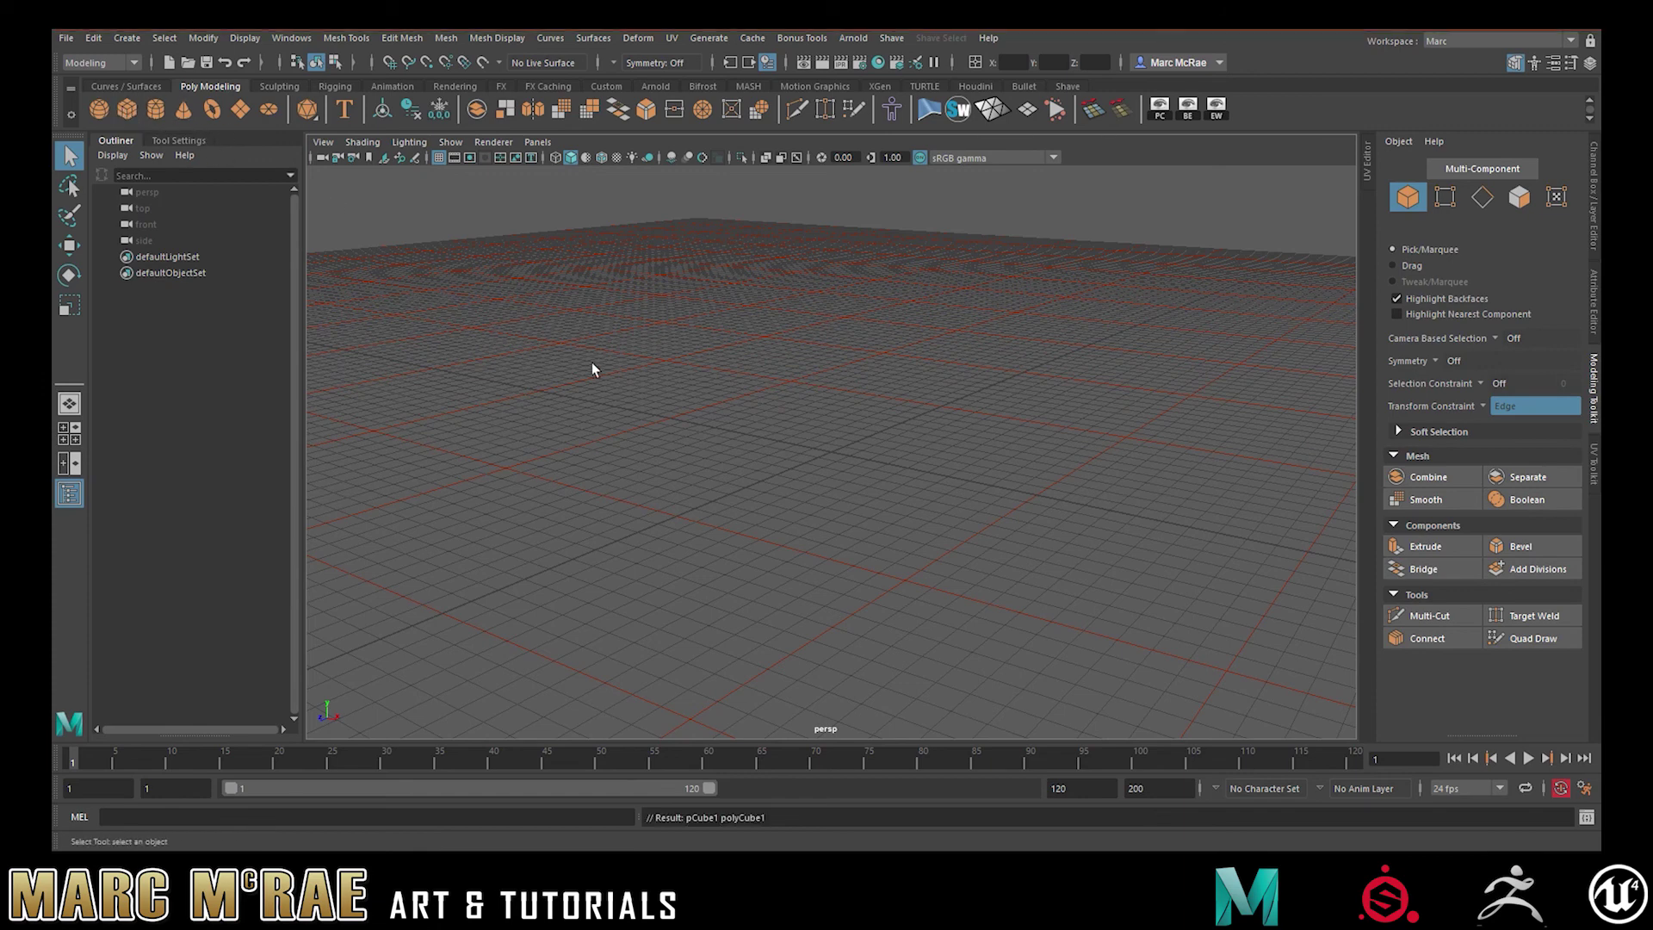
{"action": "key", "text": "r"}
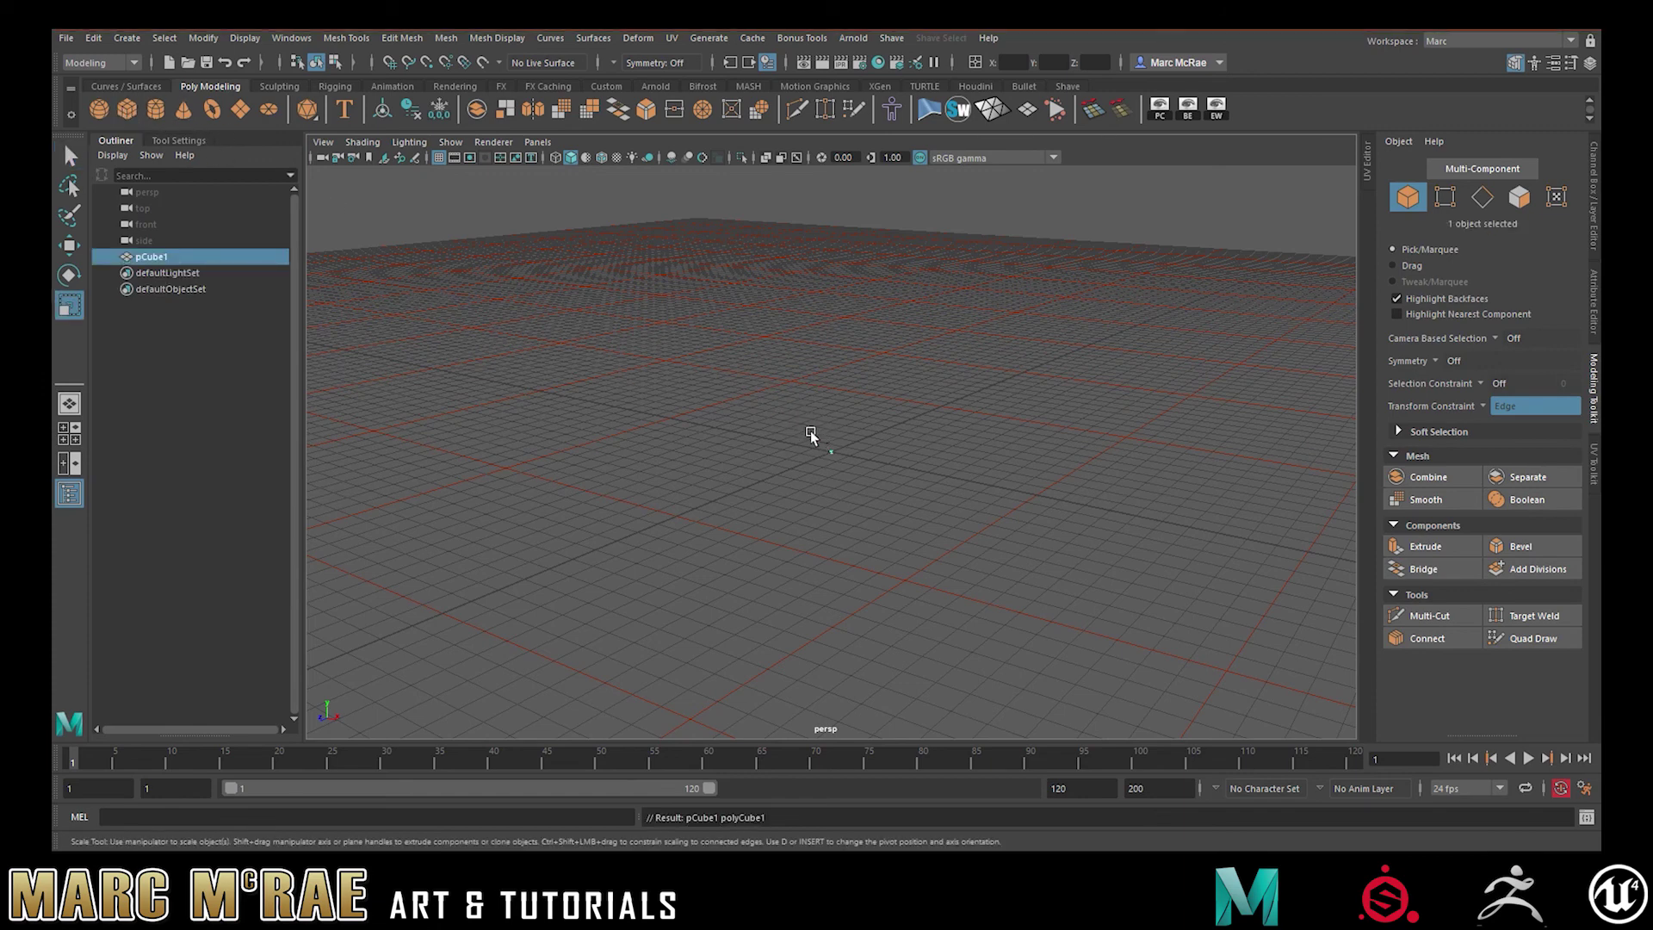
{"action": "left_click_drag", "start_coordinate": [830, 452], "coordinate": [899, 456]}
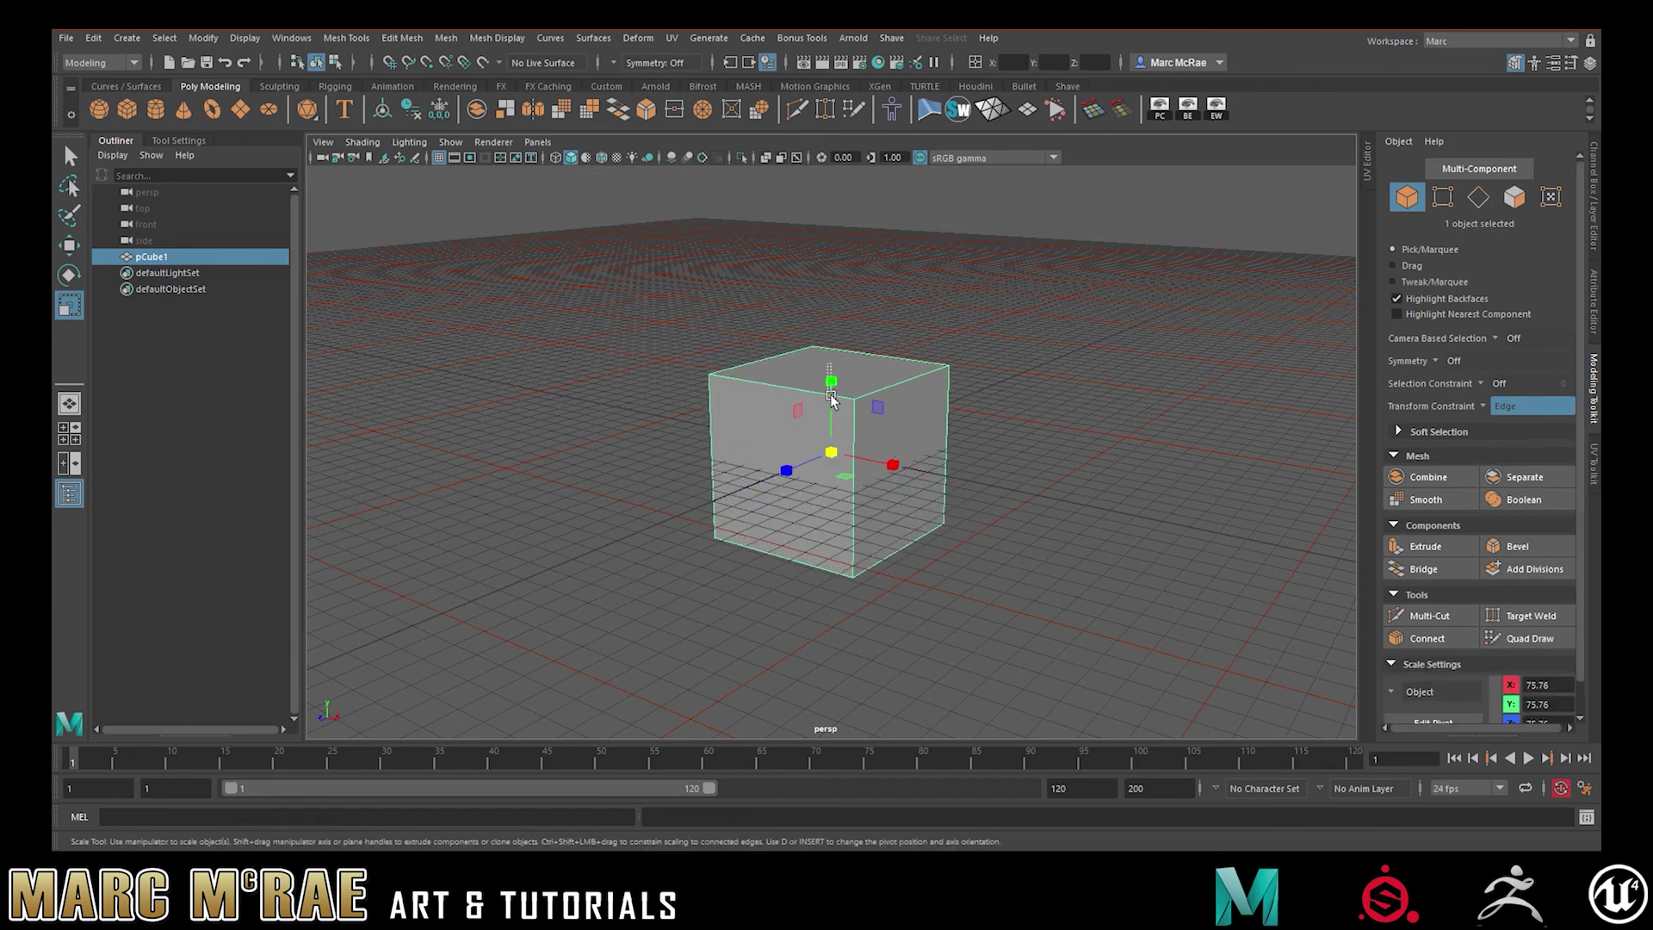
{"action": "left_click_drag", "start_coordinate": [834, 384], "coordinate": [932, 470]}
Raise the block above the ground grid to a height of about Y 30.24
{"action": "key", "text": "w"}
{"action": "left_click_drag", "start_coordinate": [834, 379], "coordinate": [839, 313]}
{"action": "mouse_move", "coordinate": [828, 337]}
{"action": "left_mouse_down", "text": "alt"}
{"action": "mouse_move", "coordinate": [879, 322]}
{"action": "mouse_move", "coordinate": [813, 347]}
{"action": "left_mouse_up", "text": "alt"}
{"action": "right_click_drag", "start_coordinate": [814, 347], "coordinate": [1025, 351], "text": "alt"}
{"action": "left_click_drag", "start_coordinate": [1024, 351], "coordinate": [939, 379], "text": "alt"}
{"action": "left_click", "coordinate": [1040, 338]}
{"action": "left_click", "coordinate": [983, 383]}
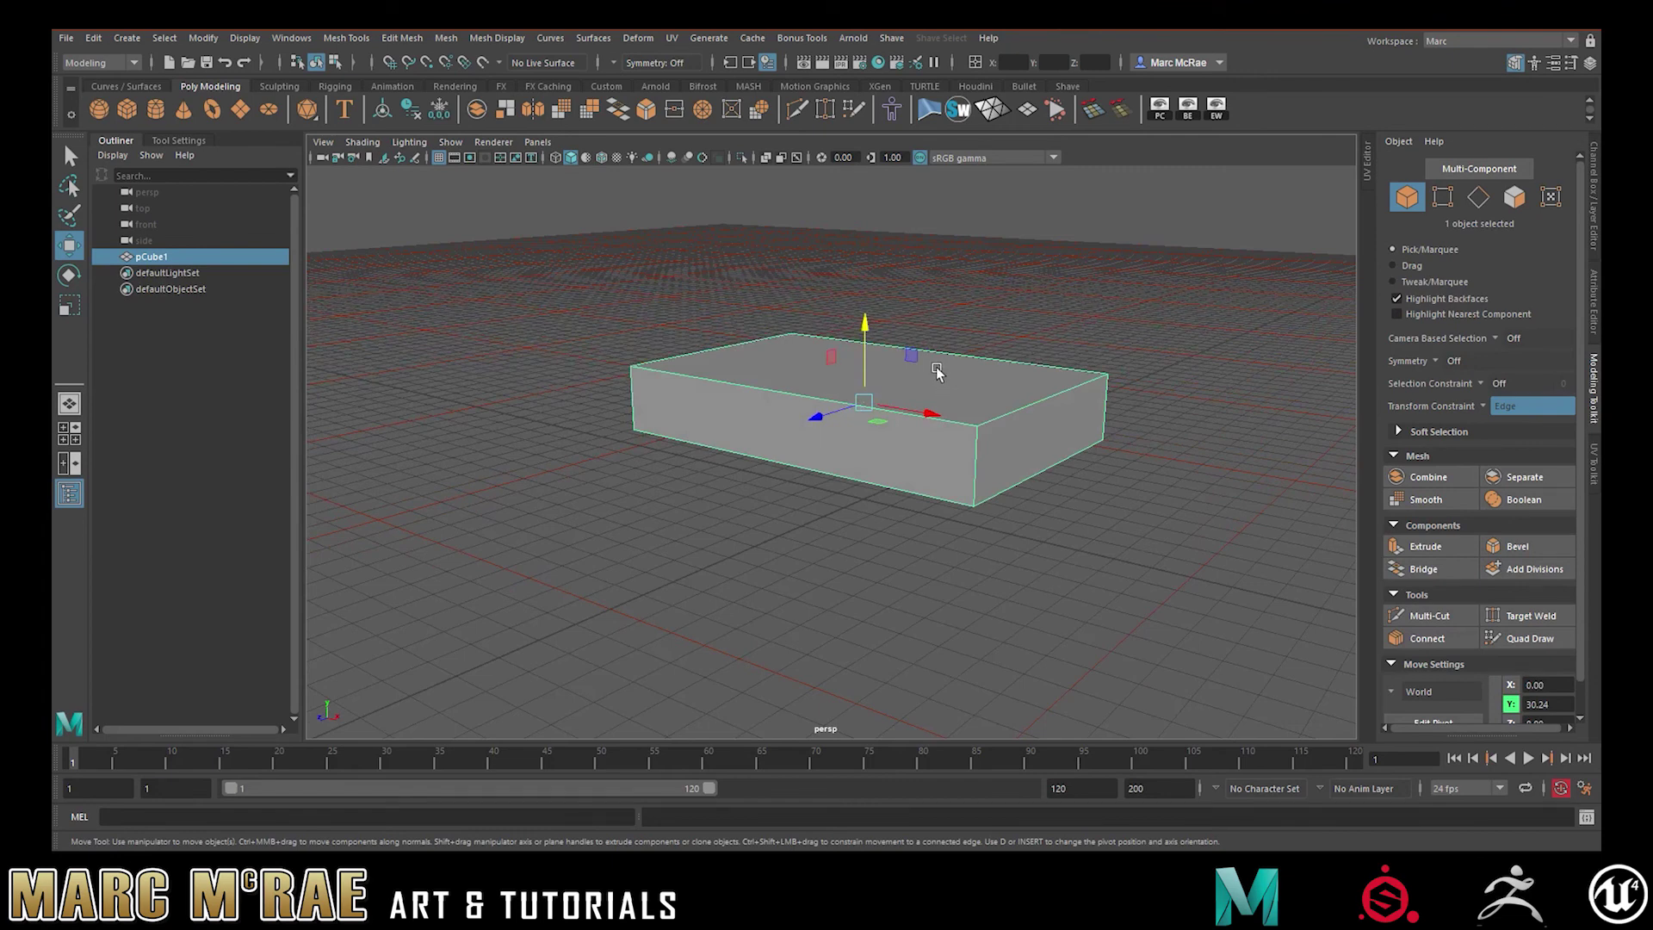
Duplicate the block, place the copy beneath it, and scale the copy down into a narrow axle beam
{"action": "key", "text": "ctrl+d"}
{"action": "left_click_drag", "start_coordinate": [865, 326], "coordinate": [859, 389]}
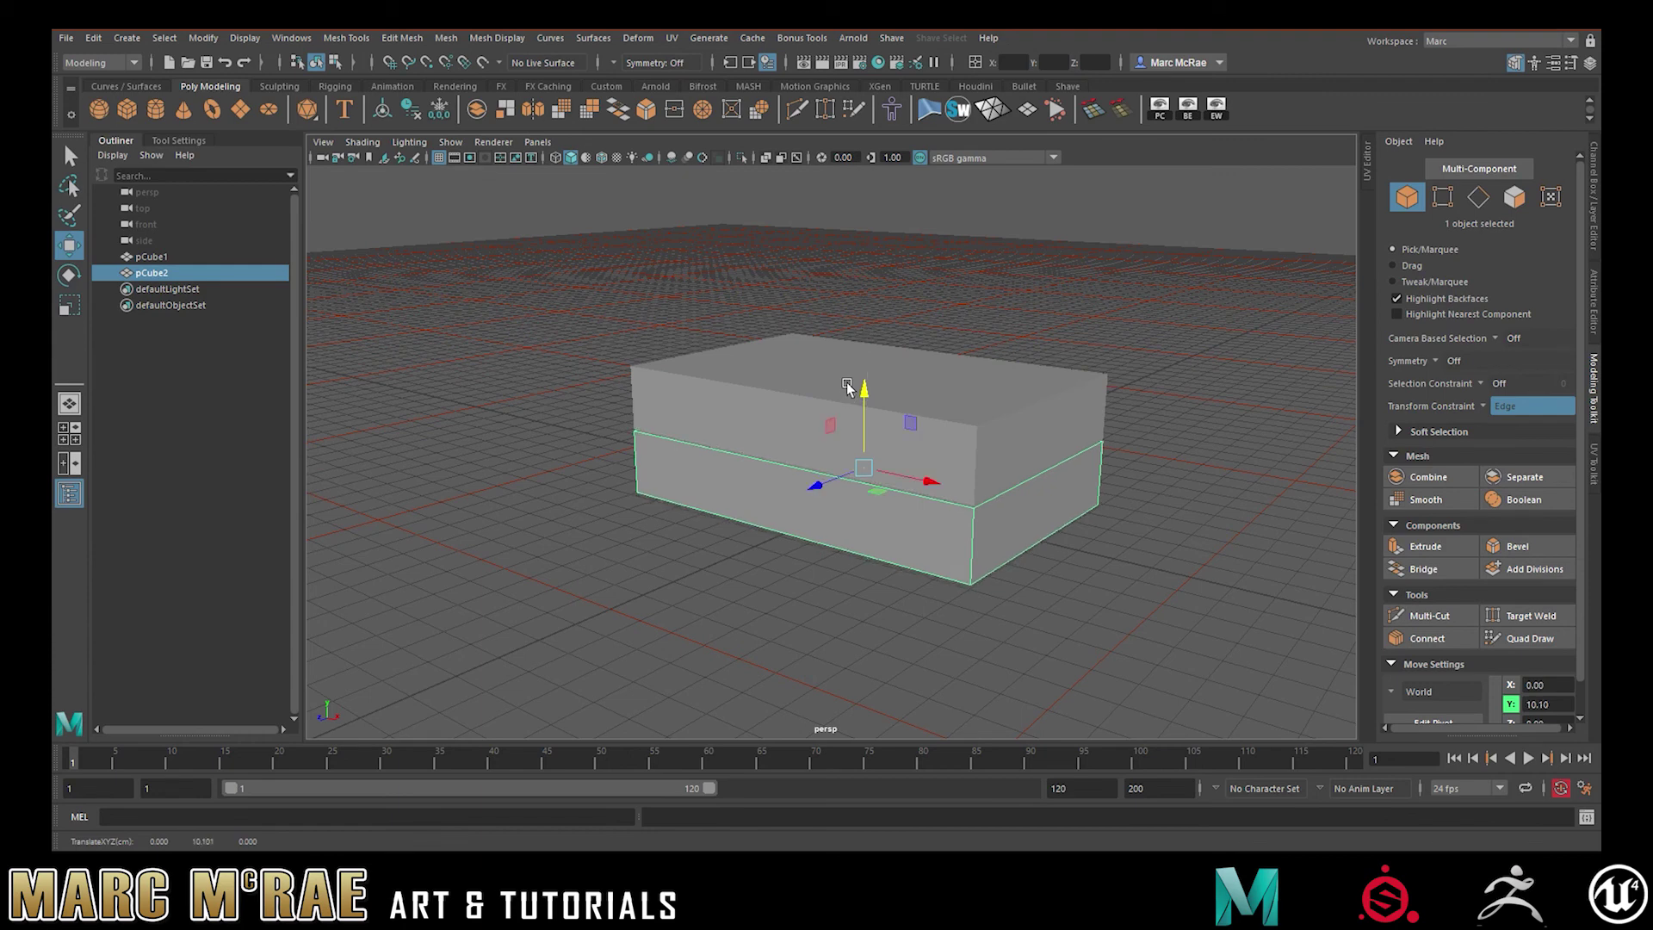
{"action": "key", "text": "r"}
{"action": "left_click_drag", "start_coordinate": [902, 478], "coordinate": [837, 472]}
{"action": "left_click_drag", "start_coordinate": [862, 404], "coordinate": [861, 370]}
{"action": "key", "text": "w"}
{"action": "left_click_drag", "start_coordinate": [921, 462], "coordinate": [948, 457], "text": "alt"}
{"action": "middle_click_drag", "start_coordinate": [948, 457], "coordinate": [831, 493], "text": "alt"}
{"action": "right_click_drag", "start_coordinate": [831, 493], "coordinate": [988, 482], "text": "alt"}
{"action": "left_click_drag", "start_coordinate": [988, 482], "coordinate": [795, 493], "text": "alt"}
{"action": "key", "text": "r"}
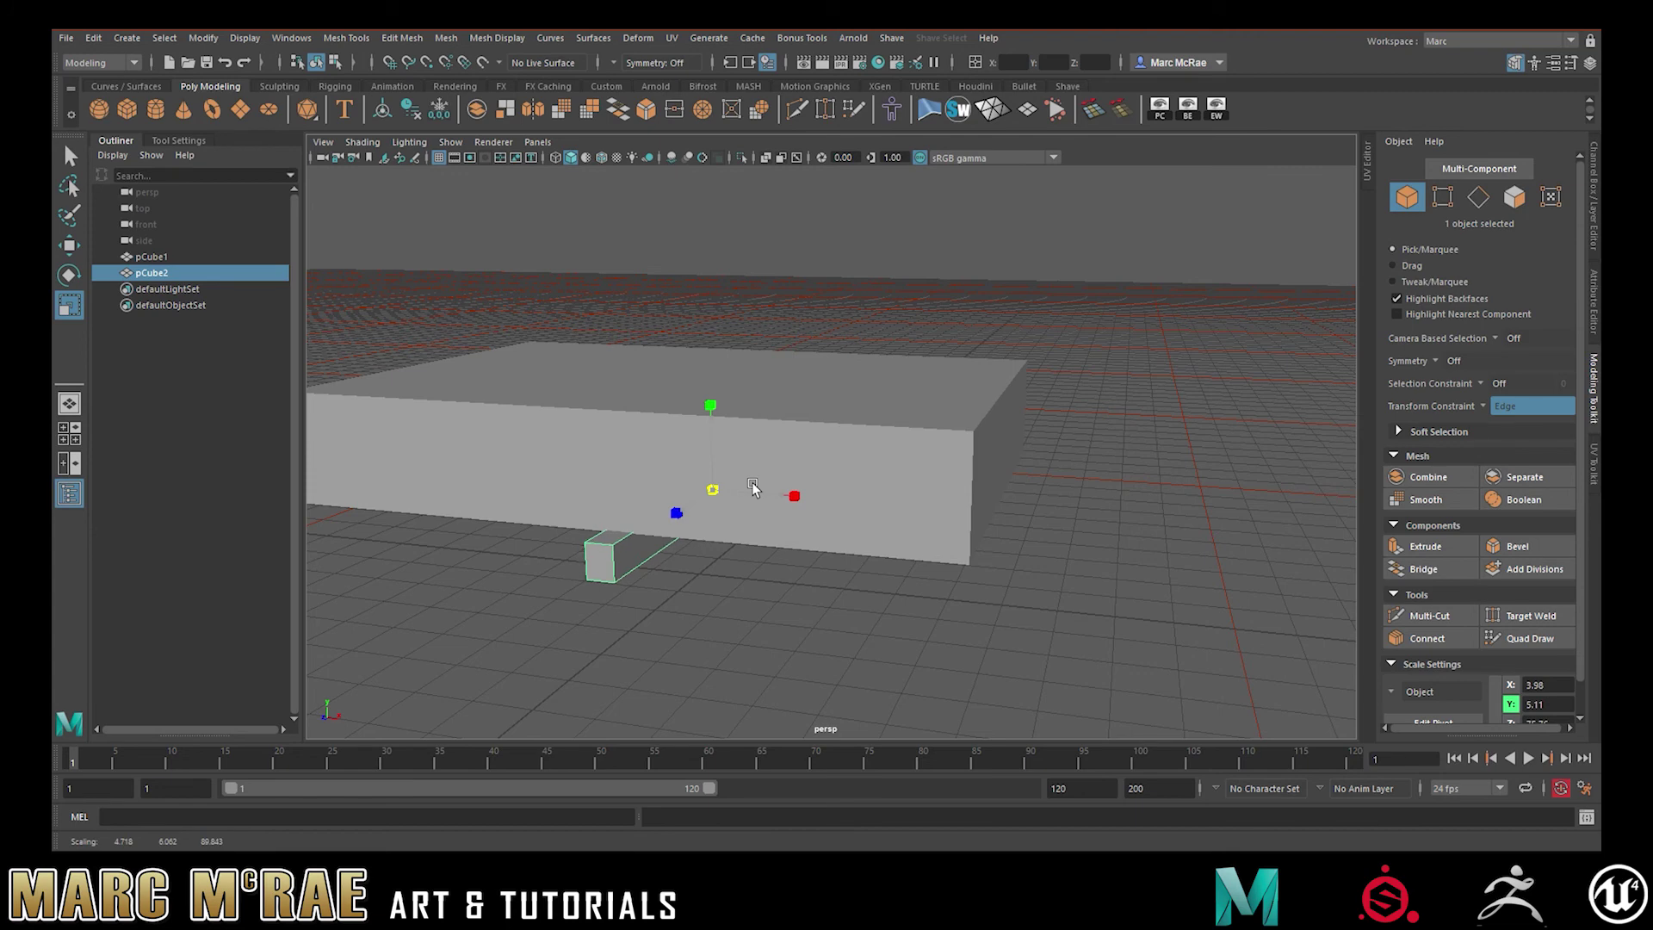
Refine the axle beam's thickness and position it under the block at about X 3.44, Y 14.78
{"action": "left_click_drag", "start_coordinate": [740, 493], "coordinate": [956, 491], "text": "alt"}
{"action": "mouse_move", "coordinate": [769, 422]}
{"action": "left_mouse_down"}
{"action": "mouse_move", "coordinate": [767, 379]}
{"action": "mouse_move", "coordinate": [768, 441]}
{"action": "mouse_move", "coordinate": [769, 398]}
{"action": "mouse_move", "coordinate": [765, 420]}
{"action": "left_mouse_up"}
{"action": "key", "text": "w"}
{"action": "key", "text": "r"}
{"action": "key", "text": "w"}
{"action": "left_click_drag", "start_coordinate": [814, 432], "coordinate": [717, 432], "text": "alt"}
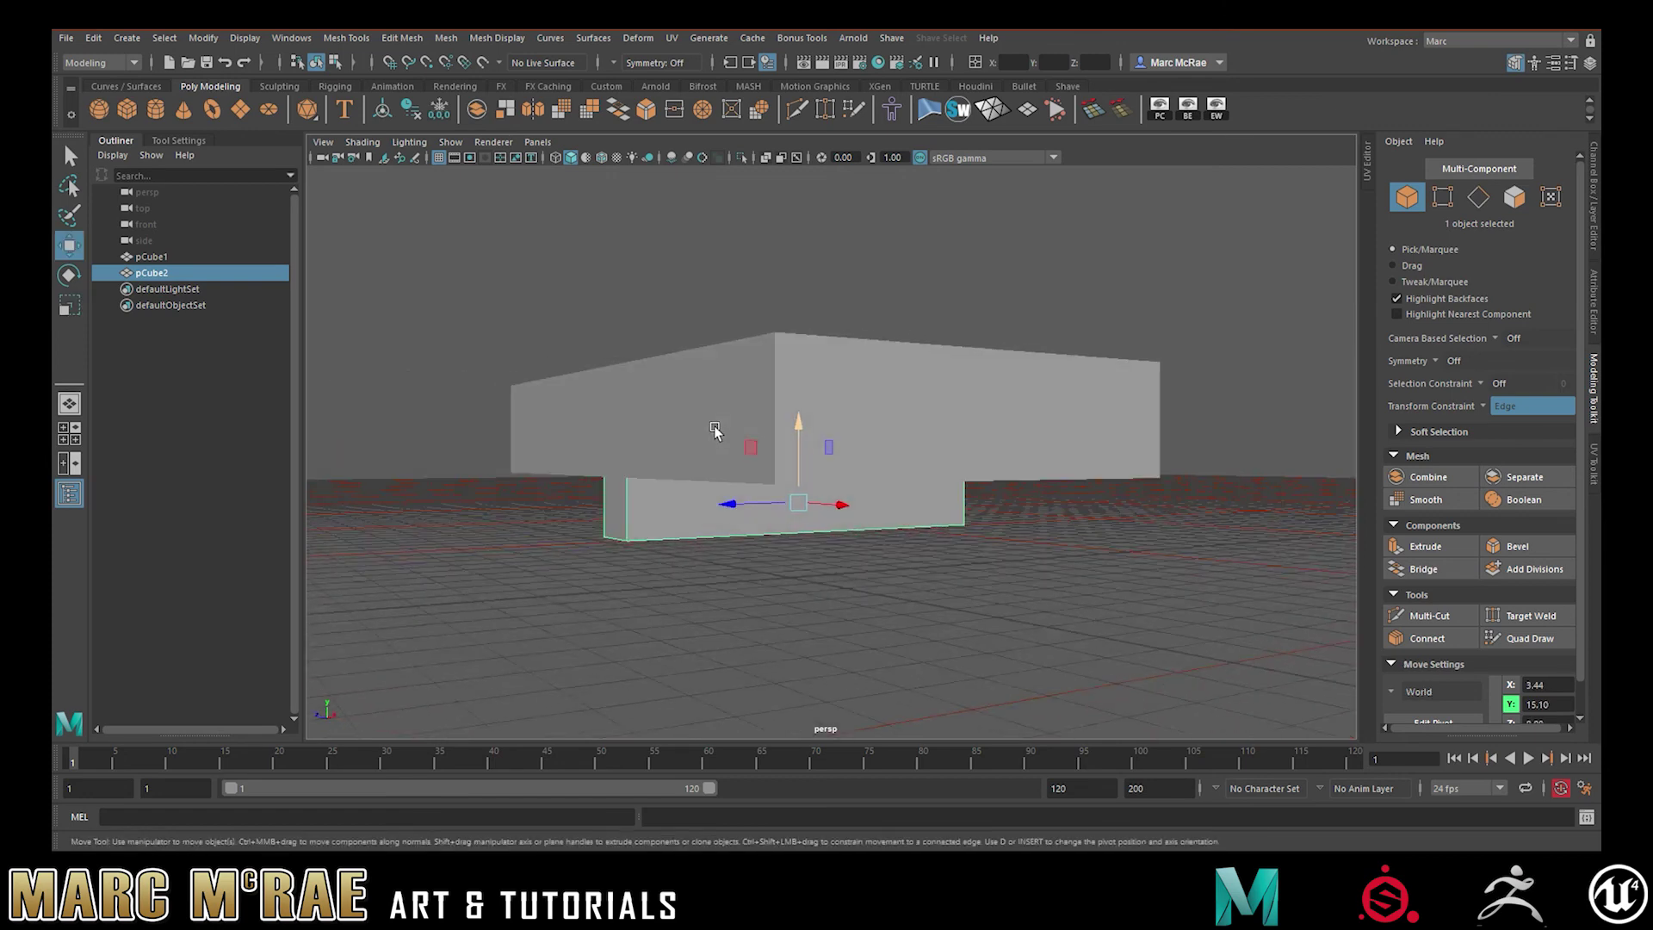
{"action": "middle_click_drag", "start_coordinate": [717, 432], "coordinate": [738, 449], "text": "alt"}
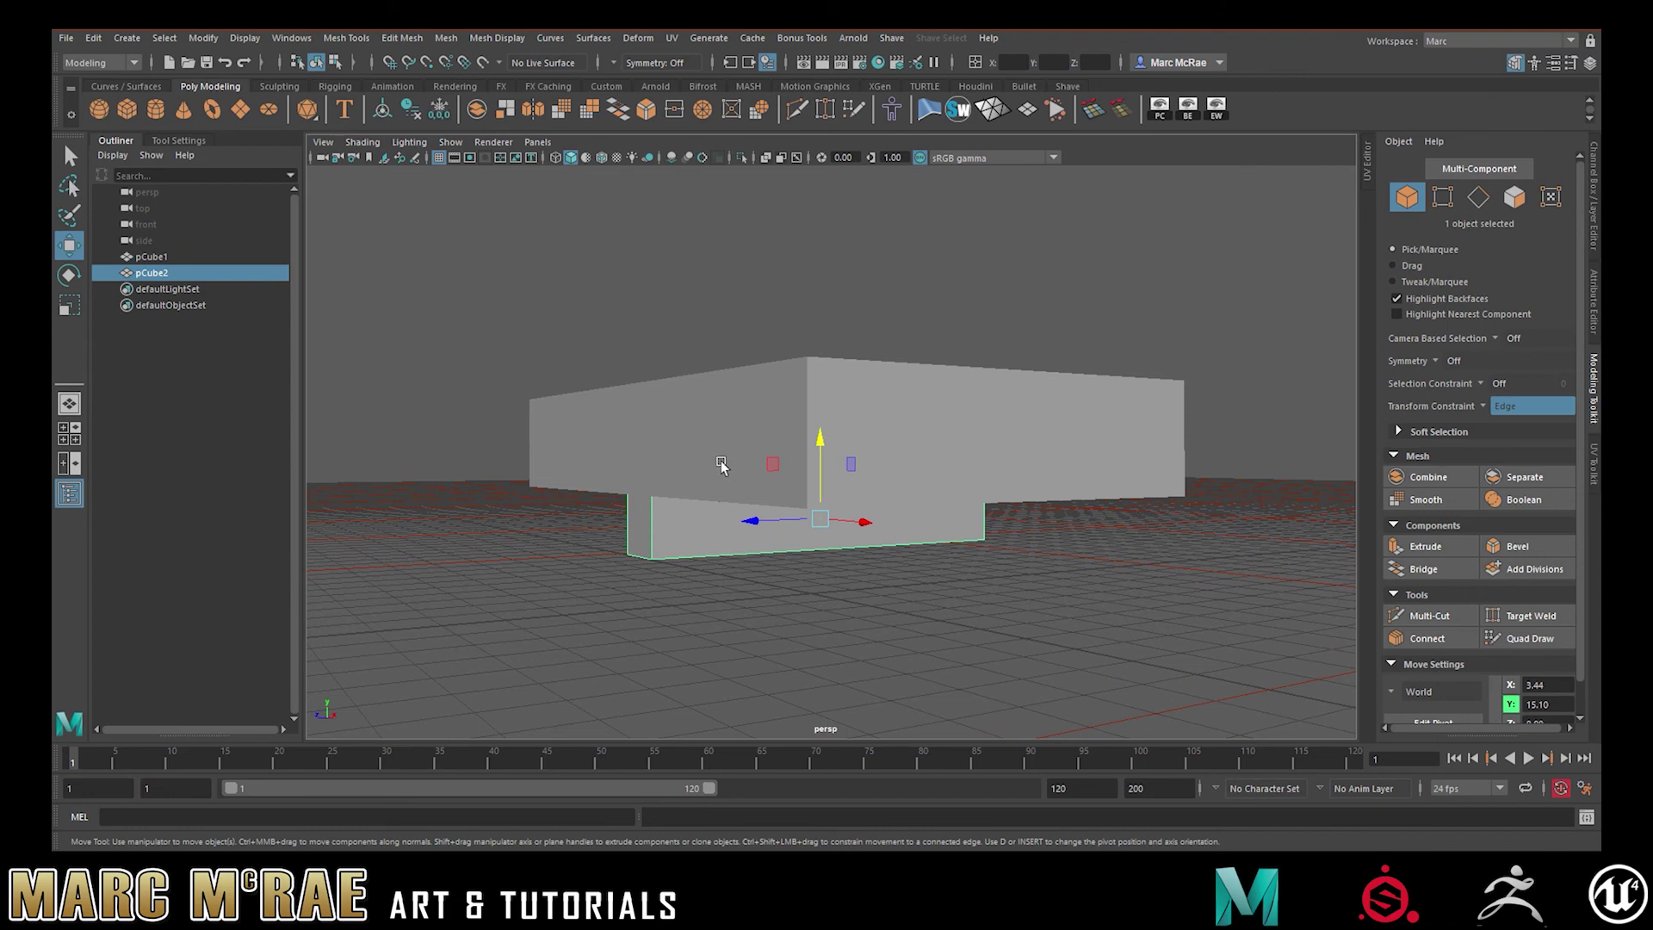
{"action": "key", "text": "r"}
{"action": "left_click_drag", "start_coordinate": [758, 510], "coordinate": [813, 495], "text": "alt"}
{"action": "key", "text": "w"}
{"action": "left_click_drag", "start_coordinate": [813, 437], "coordinate": [871, 406]}
Snap the large block down onto the centre of the axle beam
{"action": "middle_click_drag", "start_coordinate": [871, 406], "coordinate": [911, 447], "text": "alt"}
{"action": "right_click_drag", "start_coordinate": [911, 447], "coordinate": [756, 428], "text": "alt"}
{"action": "left_click_drag", "start_coordinate": [757, 427], "coordinate": [899, 443], "text": "alt"}
{"action": "left_click", "coordinate": [943, 444]}
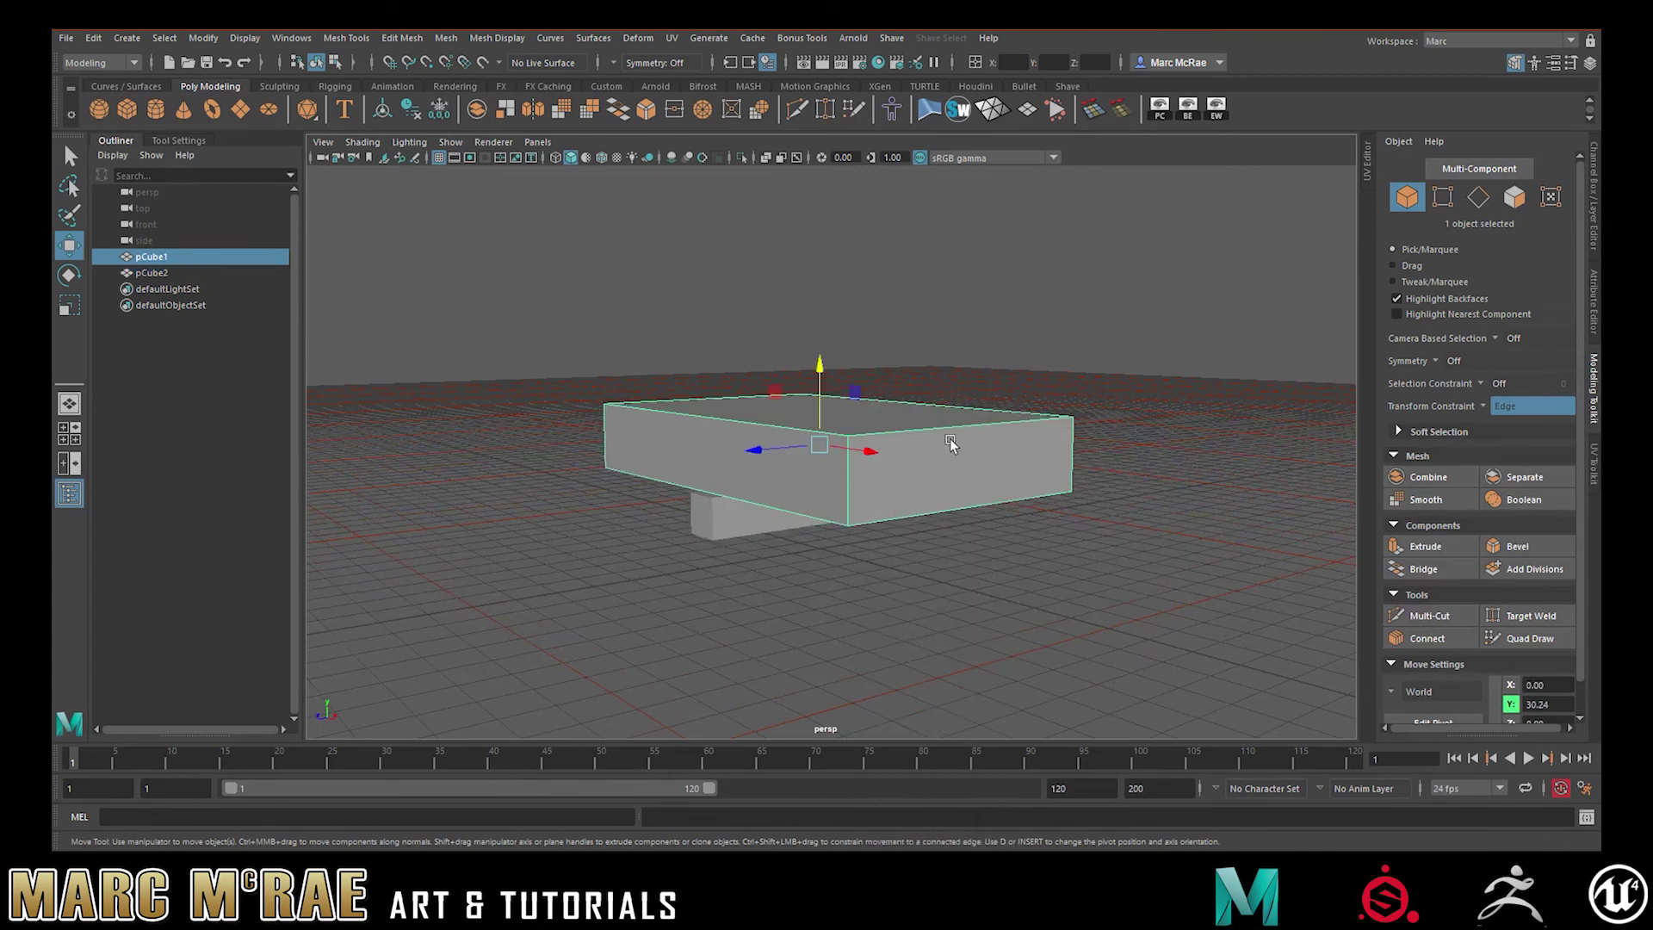
{"action": "key", "text": "v"}
{"action": "left_click_drag", "start_coordinate": [820, 444], "coordinate": [865, 519]}
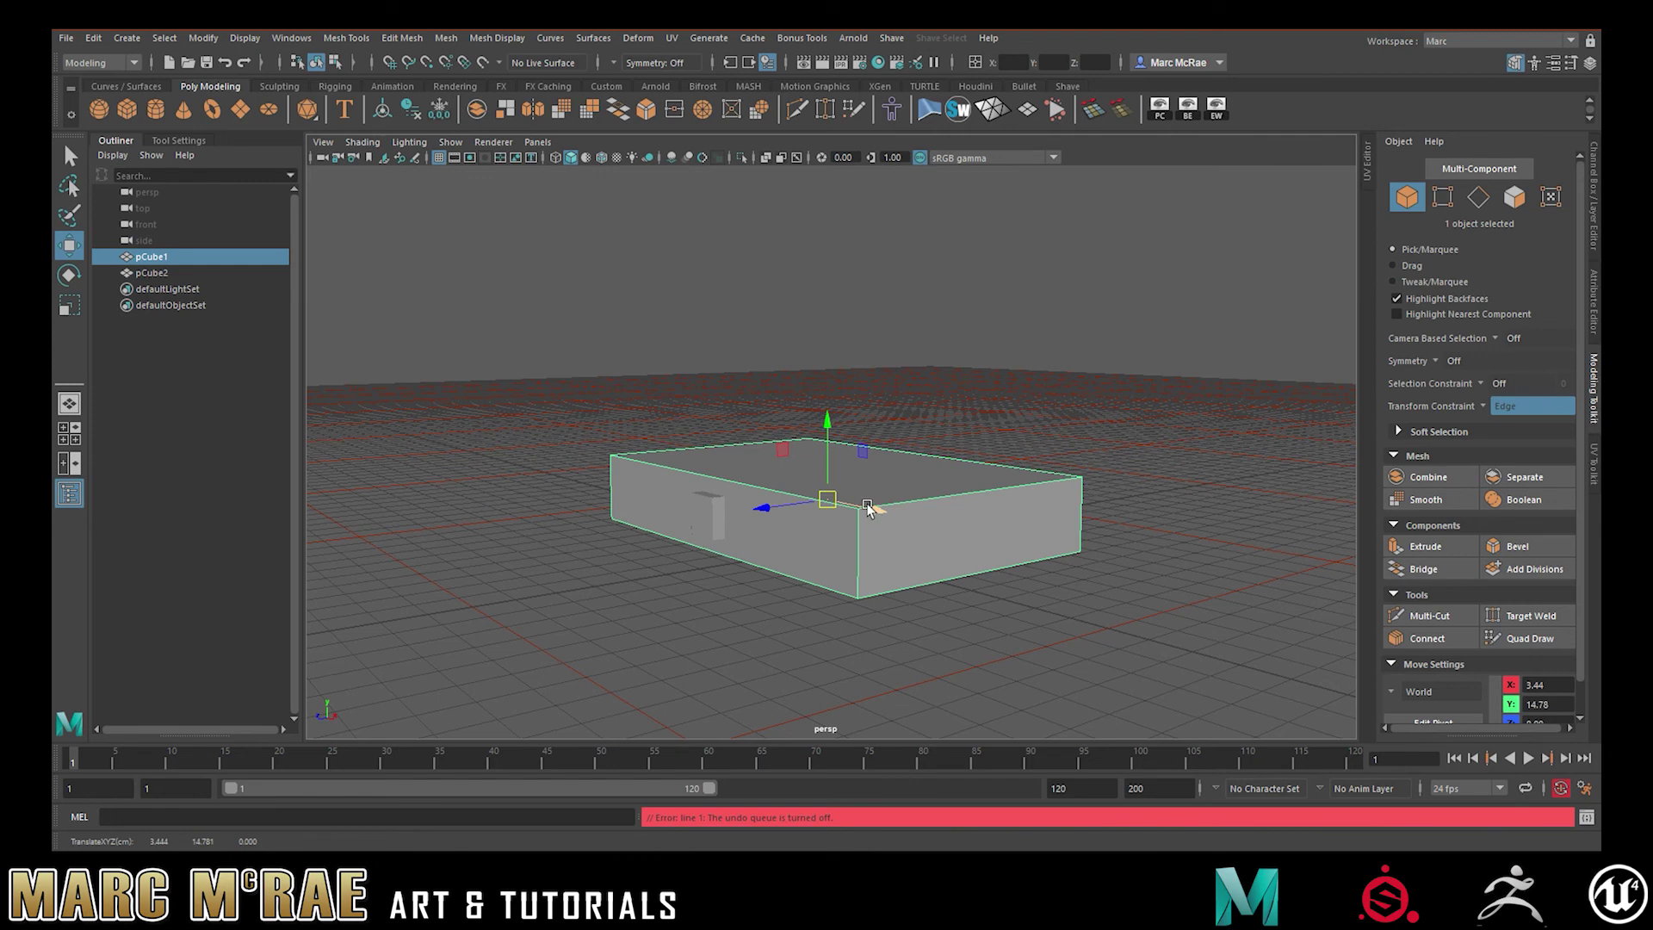
{"action": "left_click", "coordinate": [1107, 509]}
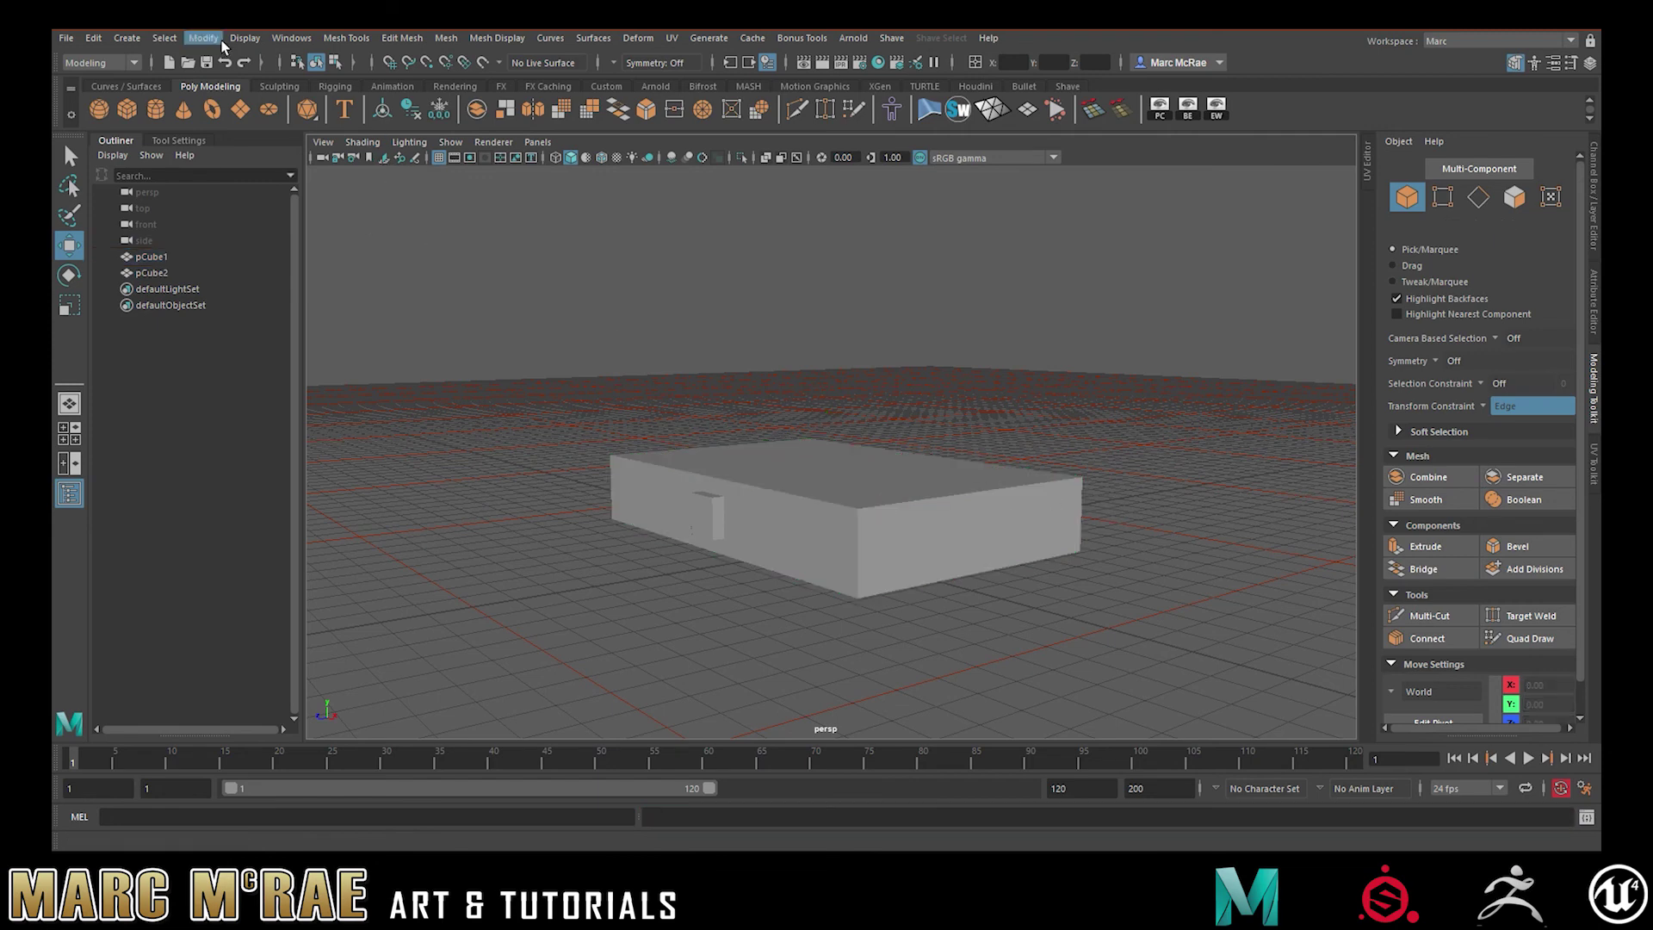
Turn undo on in the Undo preferences and save the preferences
{"action": "left_click", "coordinate": [289, 38]}
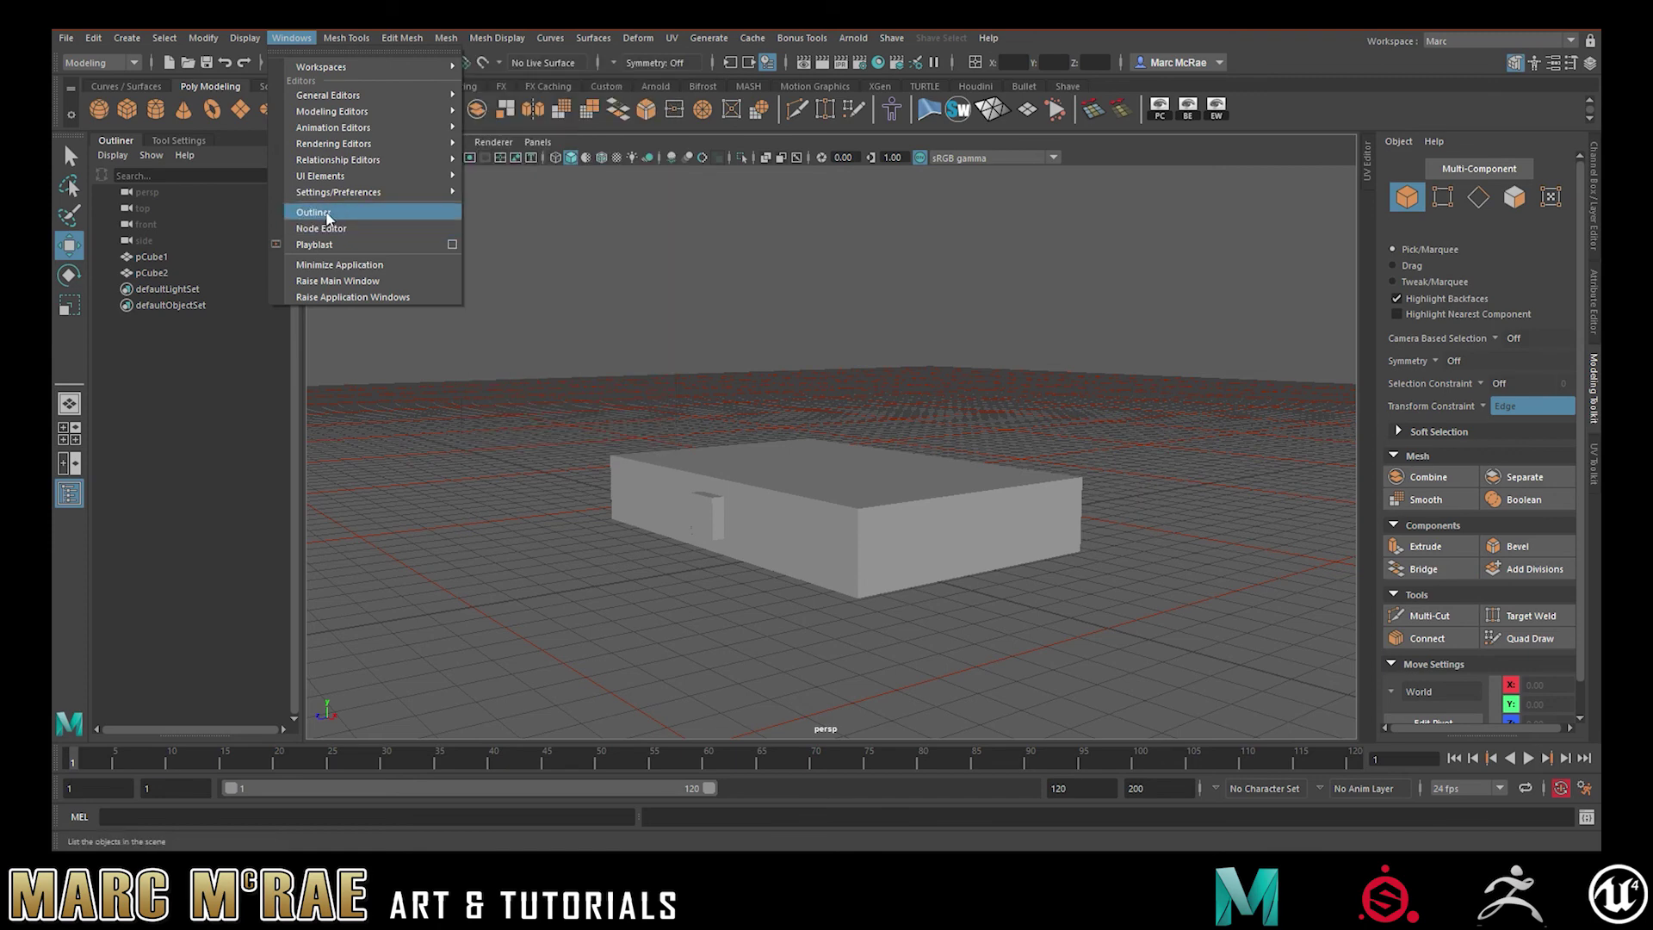
{"action": "mouse_move", "coordinate": [334, 192]}
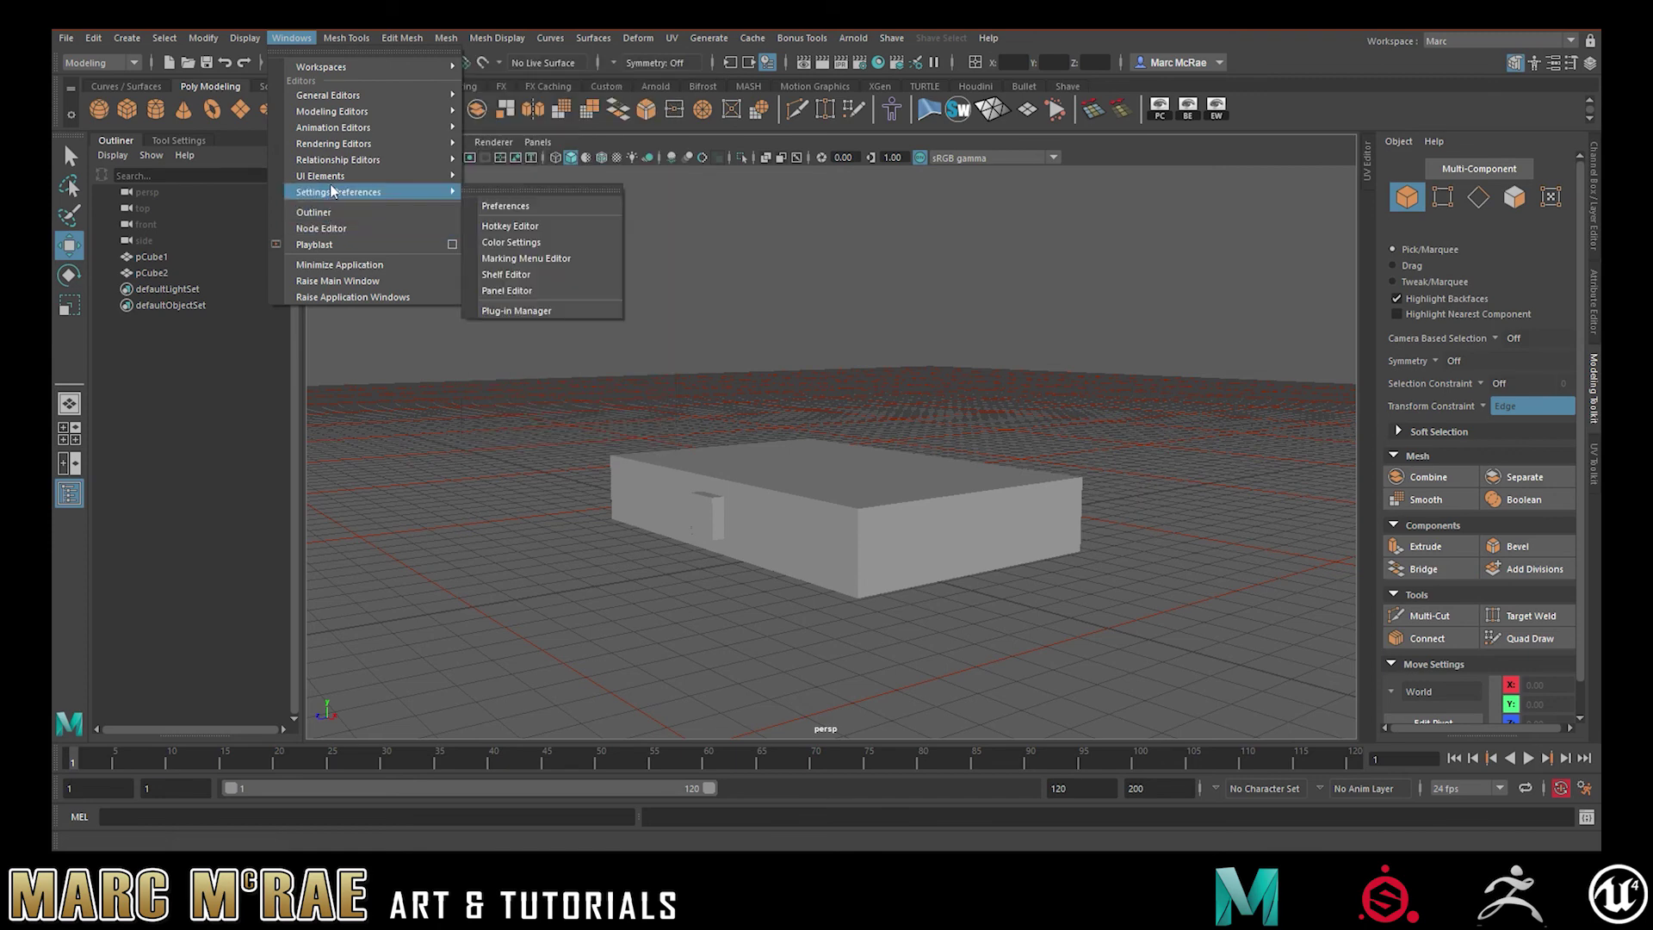
{"action": "left_click", "coordinate": [506, 207]}
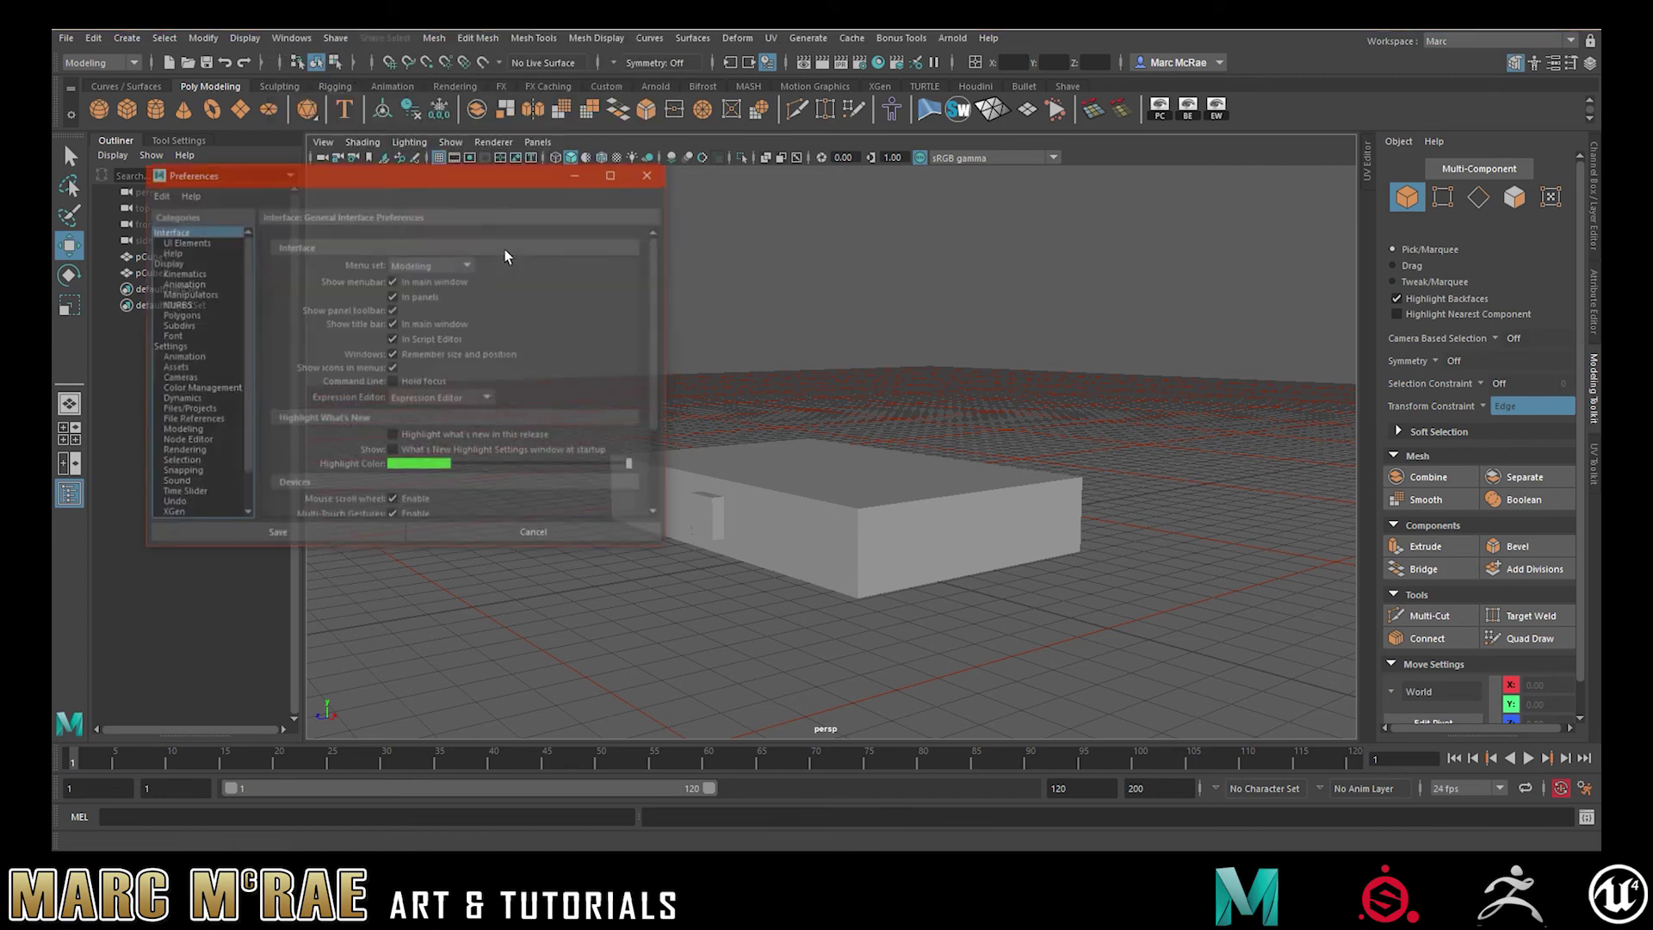
{"action": "left_click", "coordinate": [171, 503]}
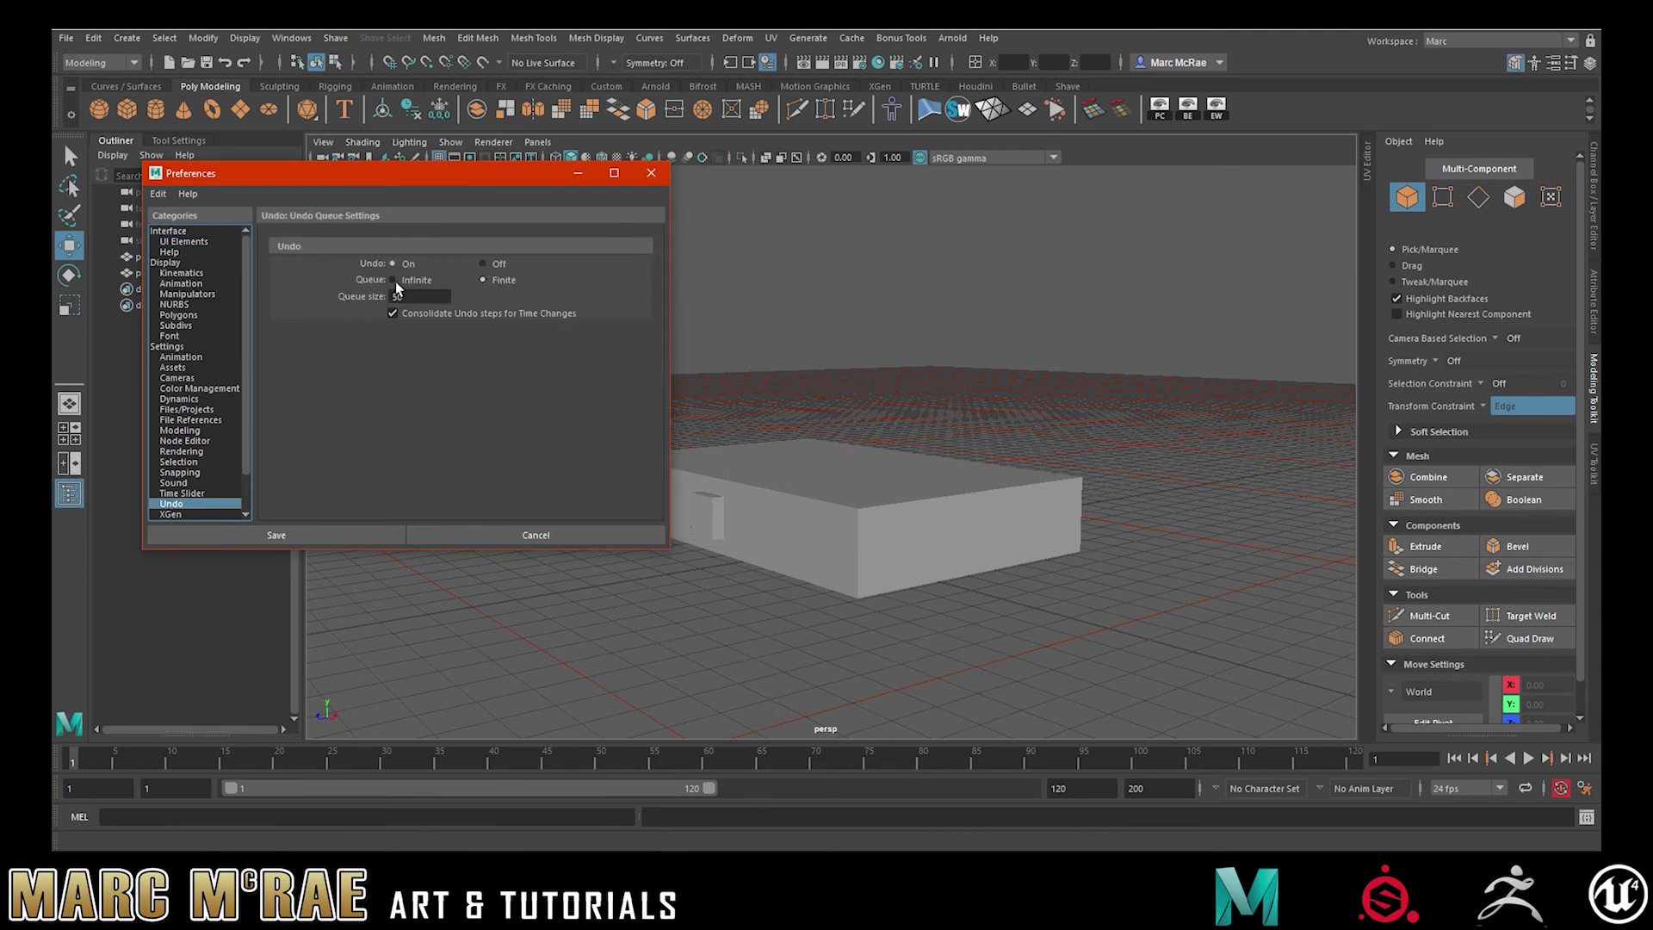
{"action": "left_click", "coordinate": [302, 533]}
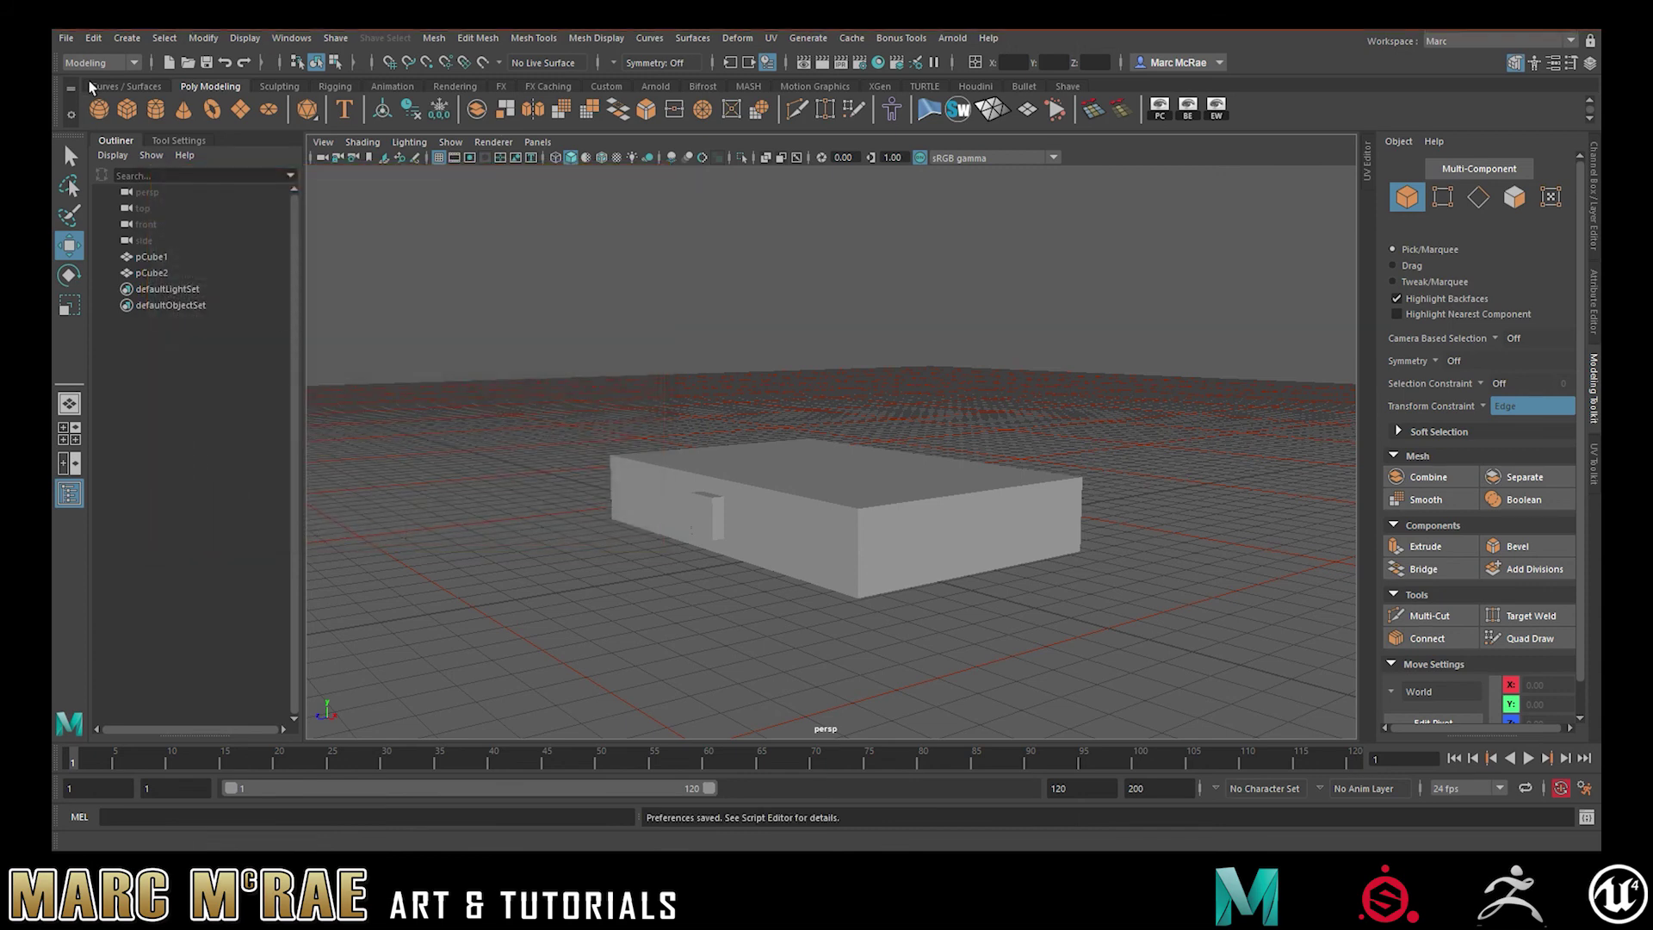
{"action": "left_click", "coordinate": [67, 38]}
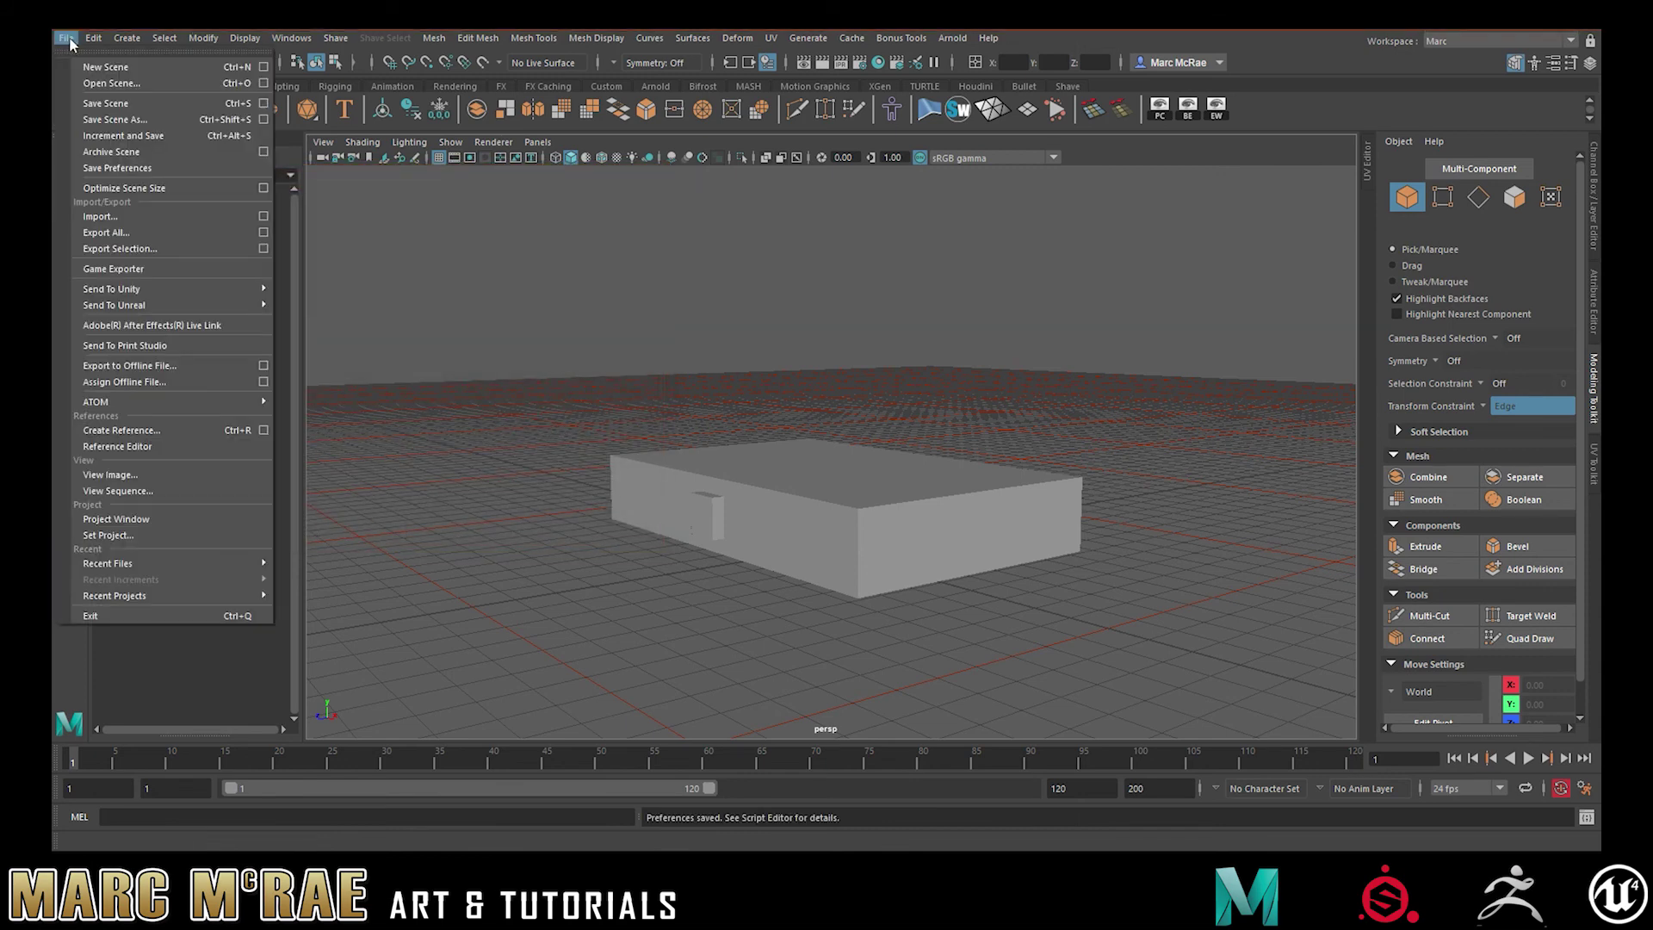
{"action": "left_click", "coordinate": [117, 167]}
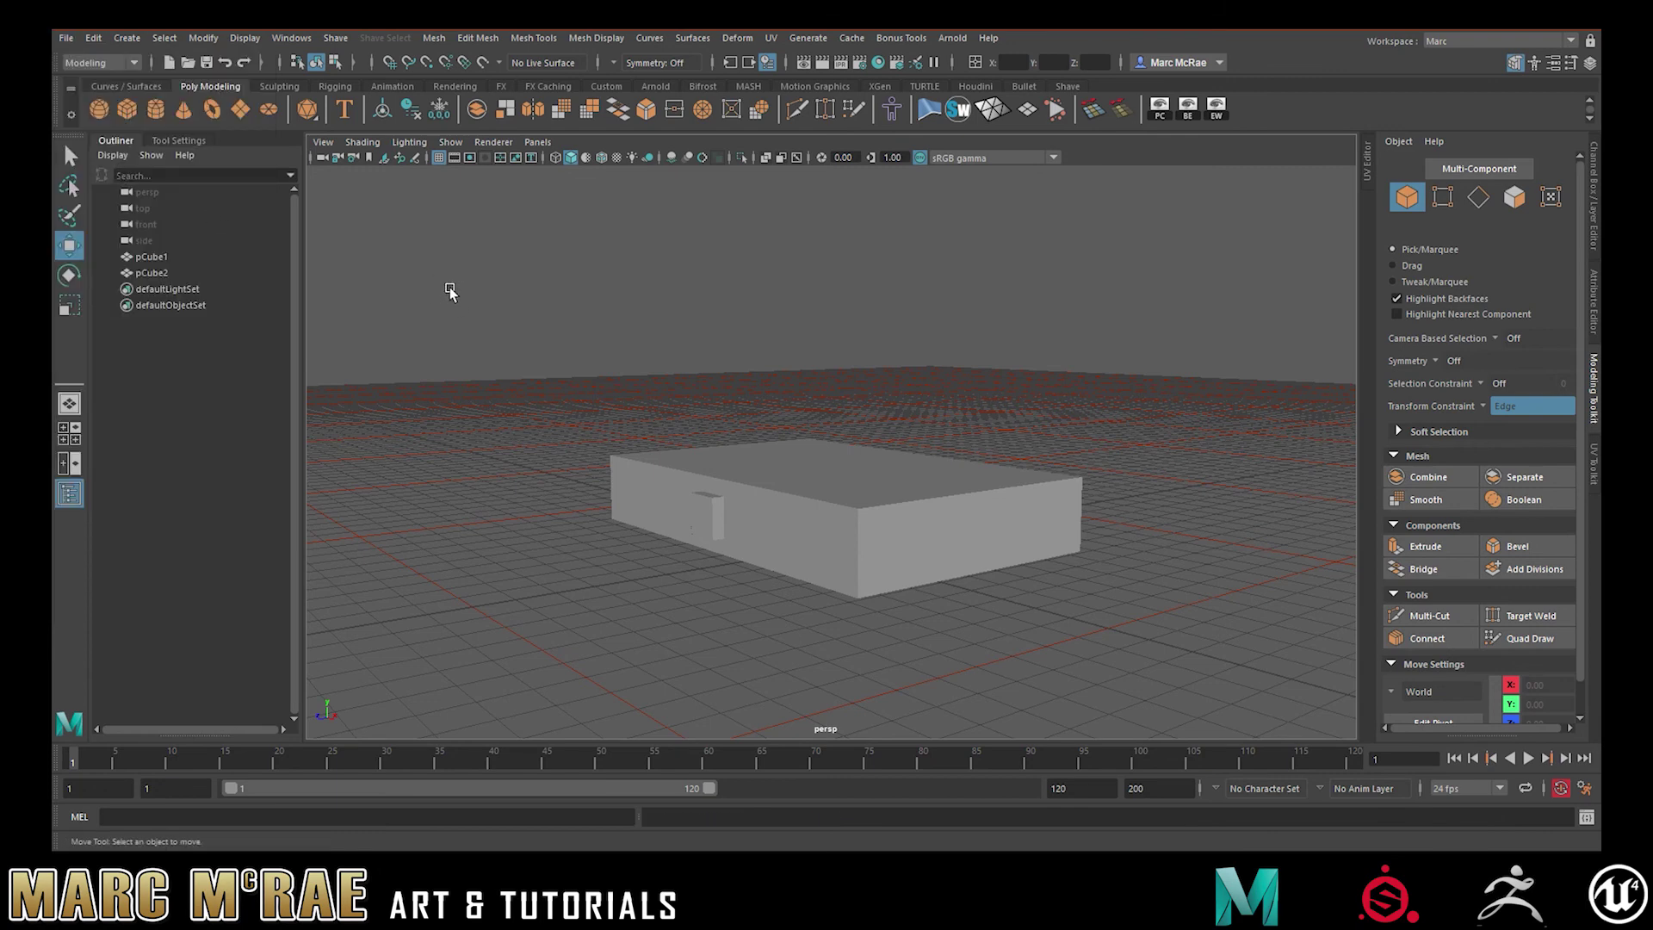
Snap the large block's pivot to the vertex at its nearest lower corner
{"action": "left_click", "coordinate": [794, 488]}
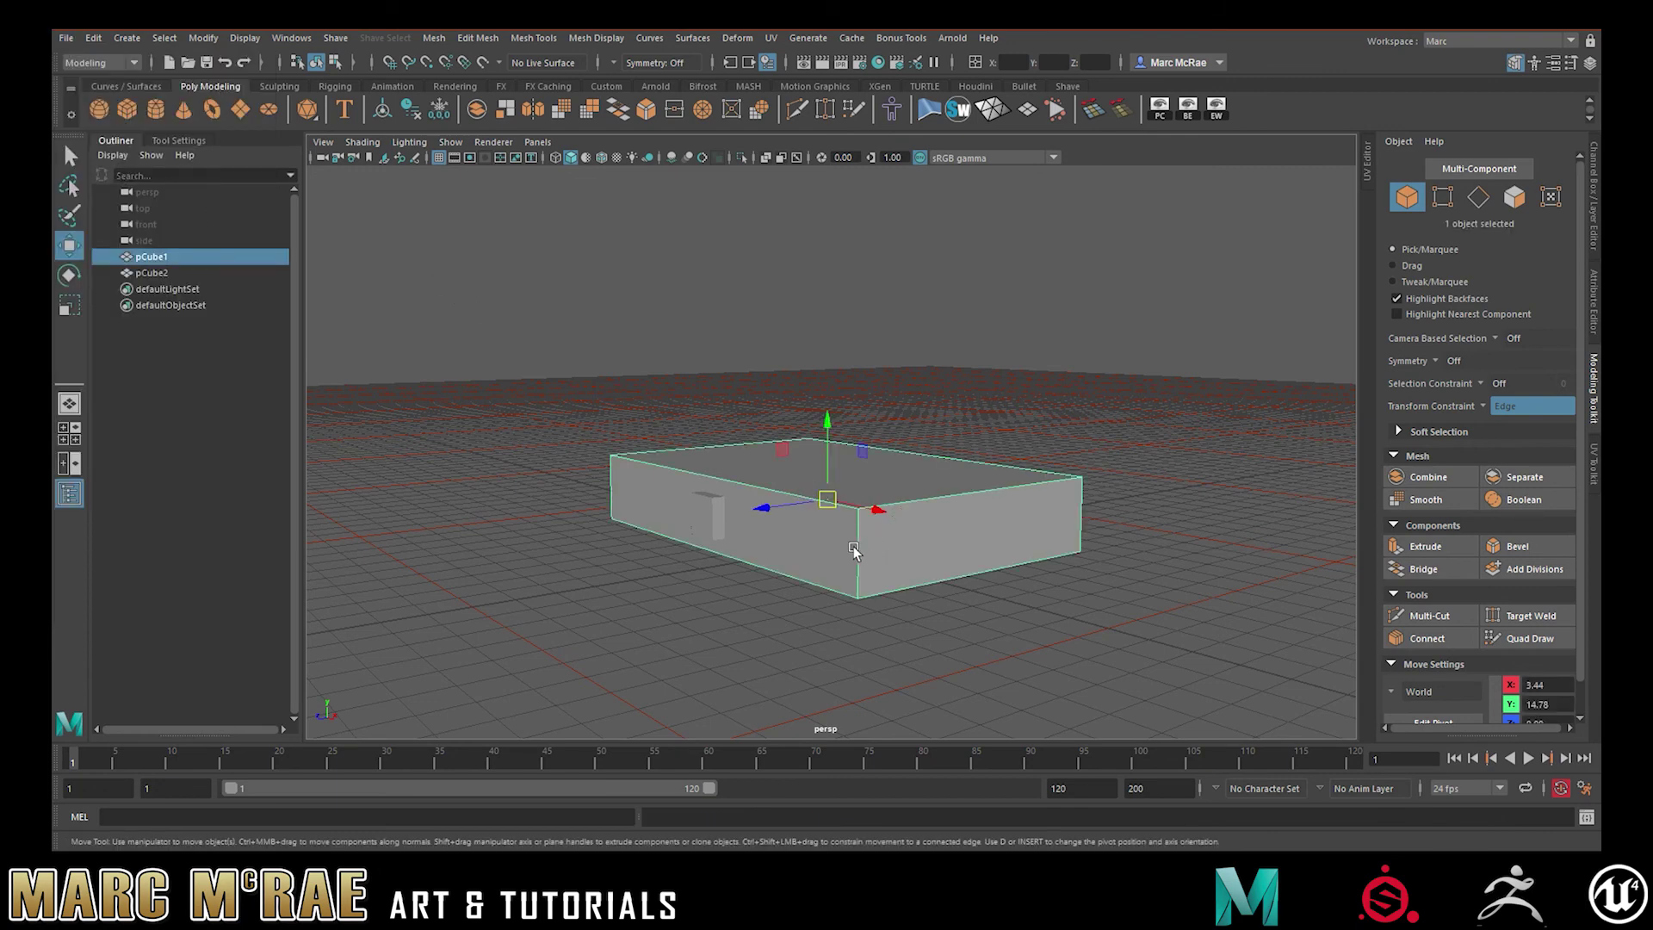
{"action": "key", "text": "d"}
{"action": "key", "text": "v"}
{"action": "mouse_move", "coordinate": [831, 503]}
{"action": "left_mouse_down"}
{"action": "mouse_move", "coordinate": [868, 576]}
{"action": "mouse_move", "coordinate": [783, 539]}
{"action": "mouse_move", "coordinate": [818, 517]}
{"action": "left_mouse_up"}
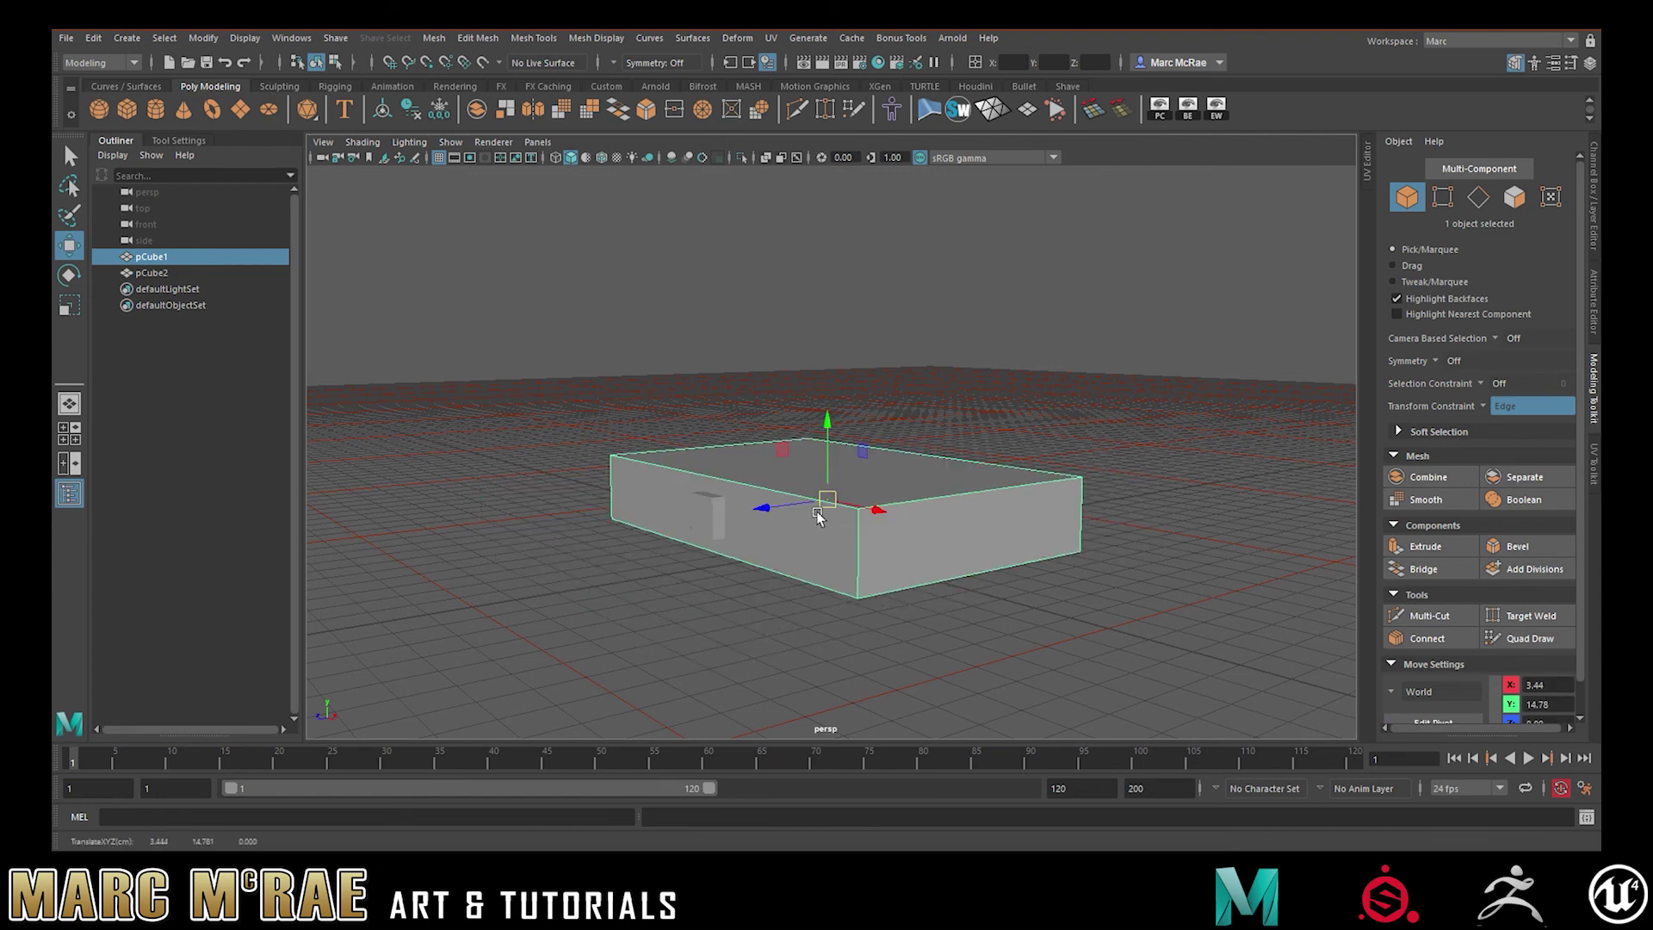
{"action": "key", "text": "d"}
{"action": "key", "text": "v"}
{"action": "left_click_drag", "start_coordinate": [830, 504], "coordinate": [860, 598]}
{"action": "key", "text": "d"}
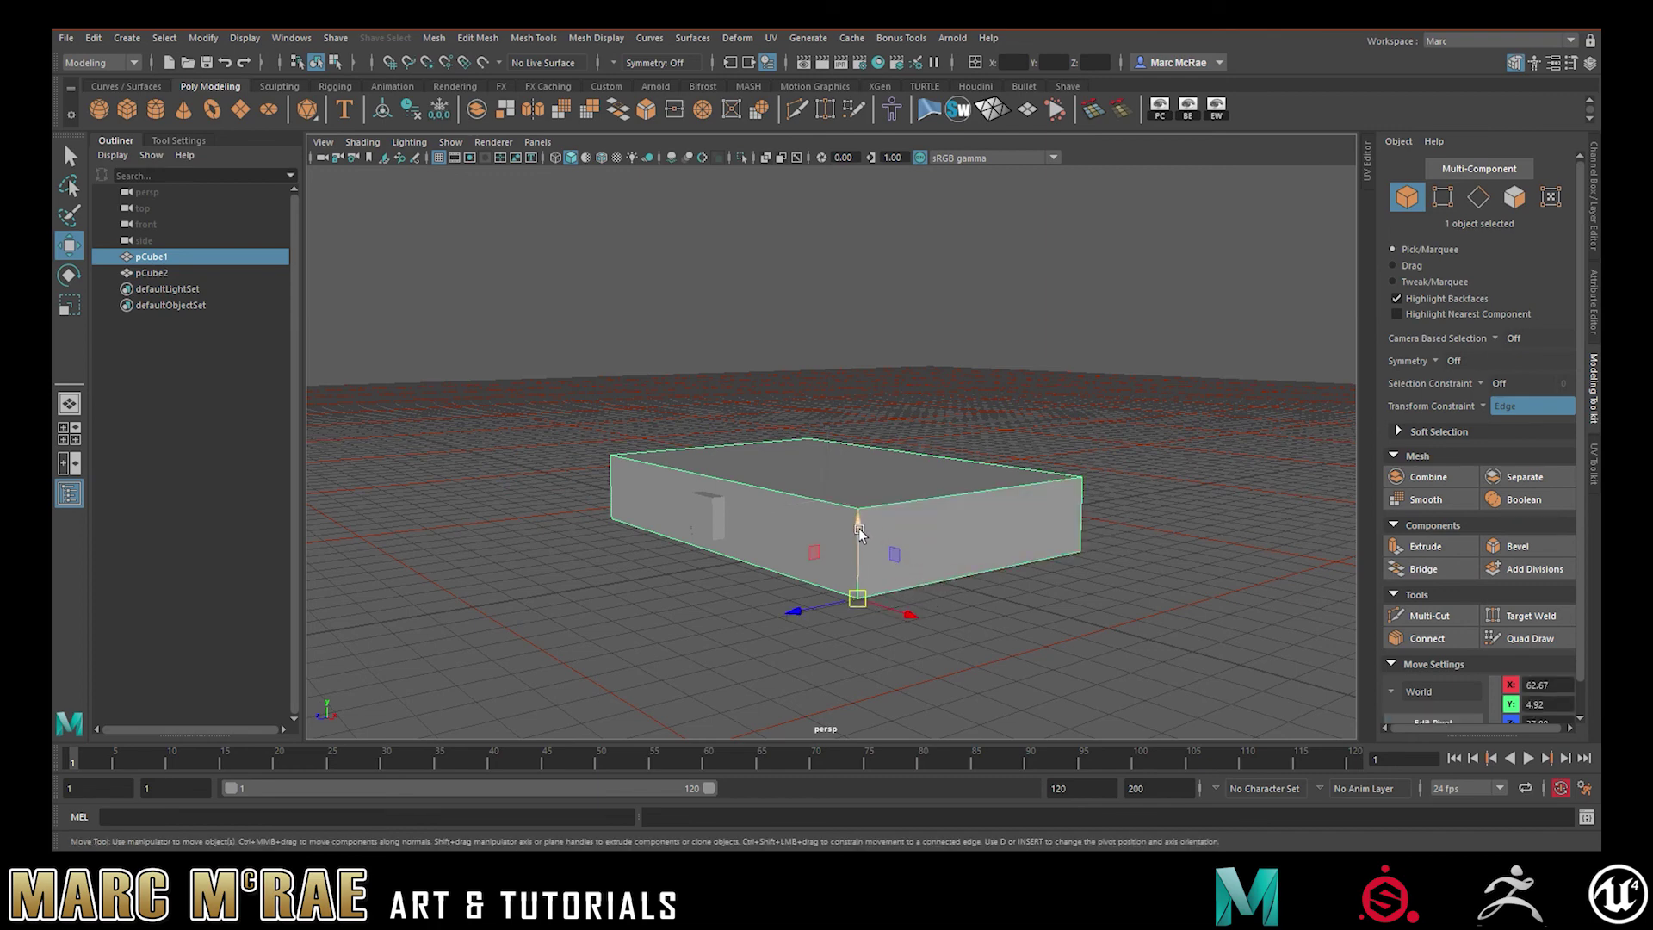
Flatten the block to a Y scale of about 6.14 and raise it above the beam to about Y 20.27
{"action": "key", "text": "r"}
{"action": "mouse_move", "coordinate": [861, 532]}
{"action": "left_mouse_down"}
{"action": "mouse_move", "coordinate": [850, 578]}
{"action": "mouse_move", "coordinate": [856, 551]}
{"action": "left_mouse_up"}
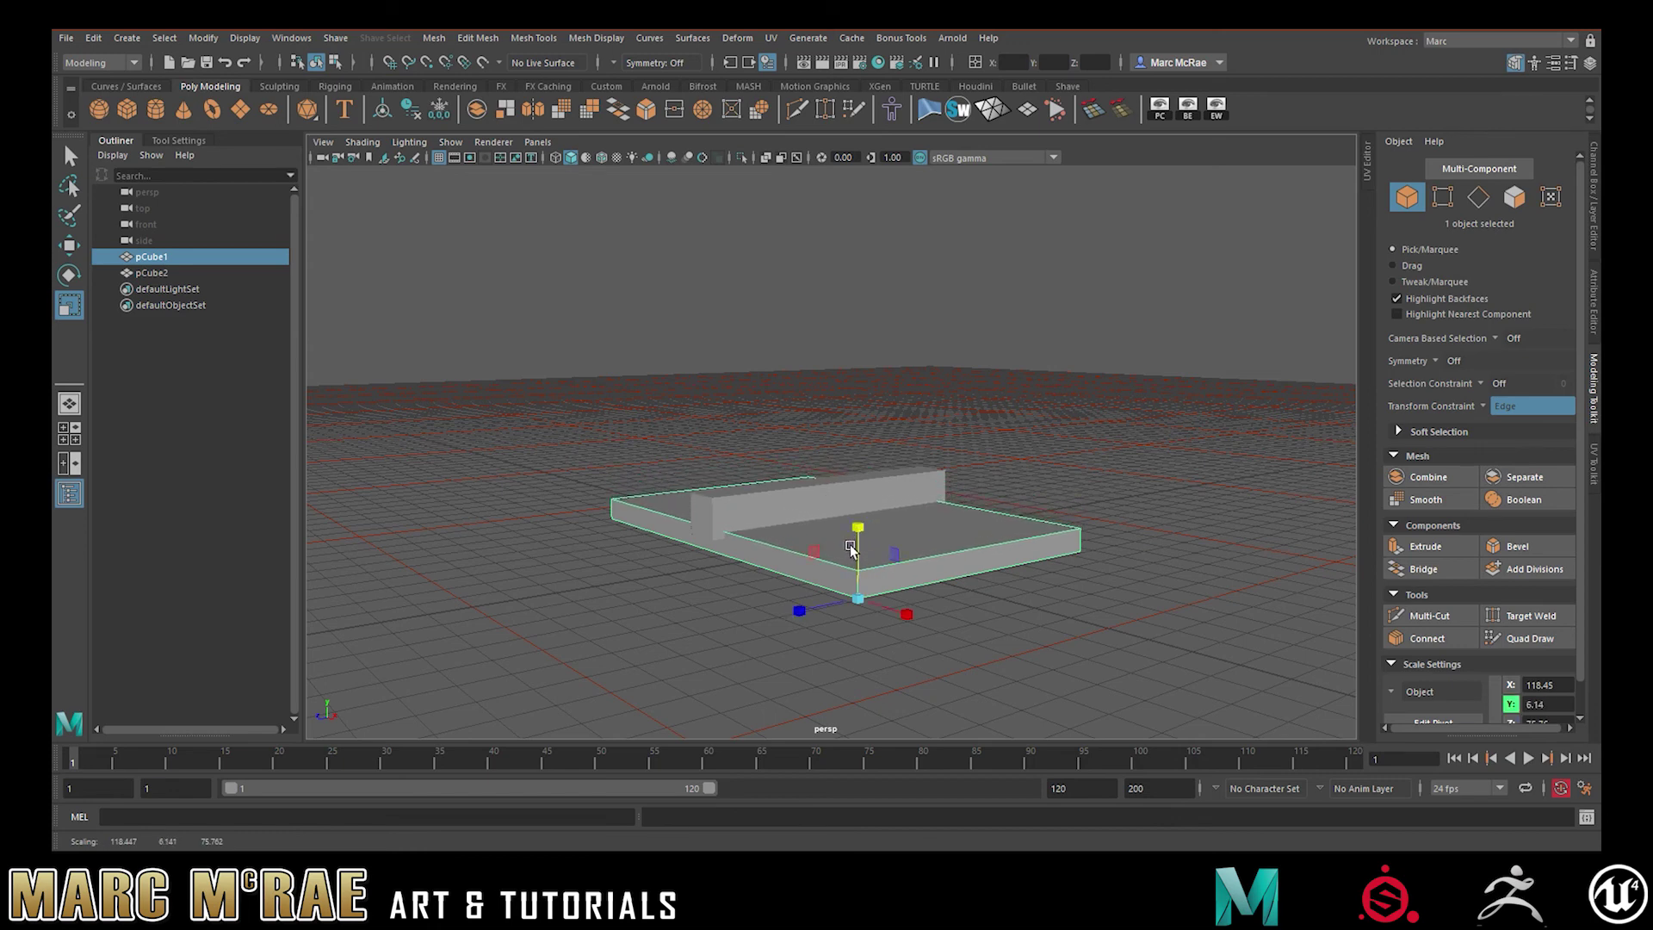
{"action": "key", "text": "w"}
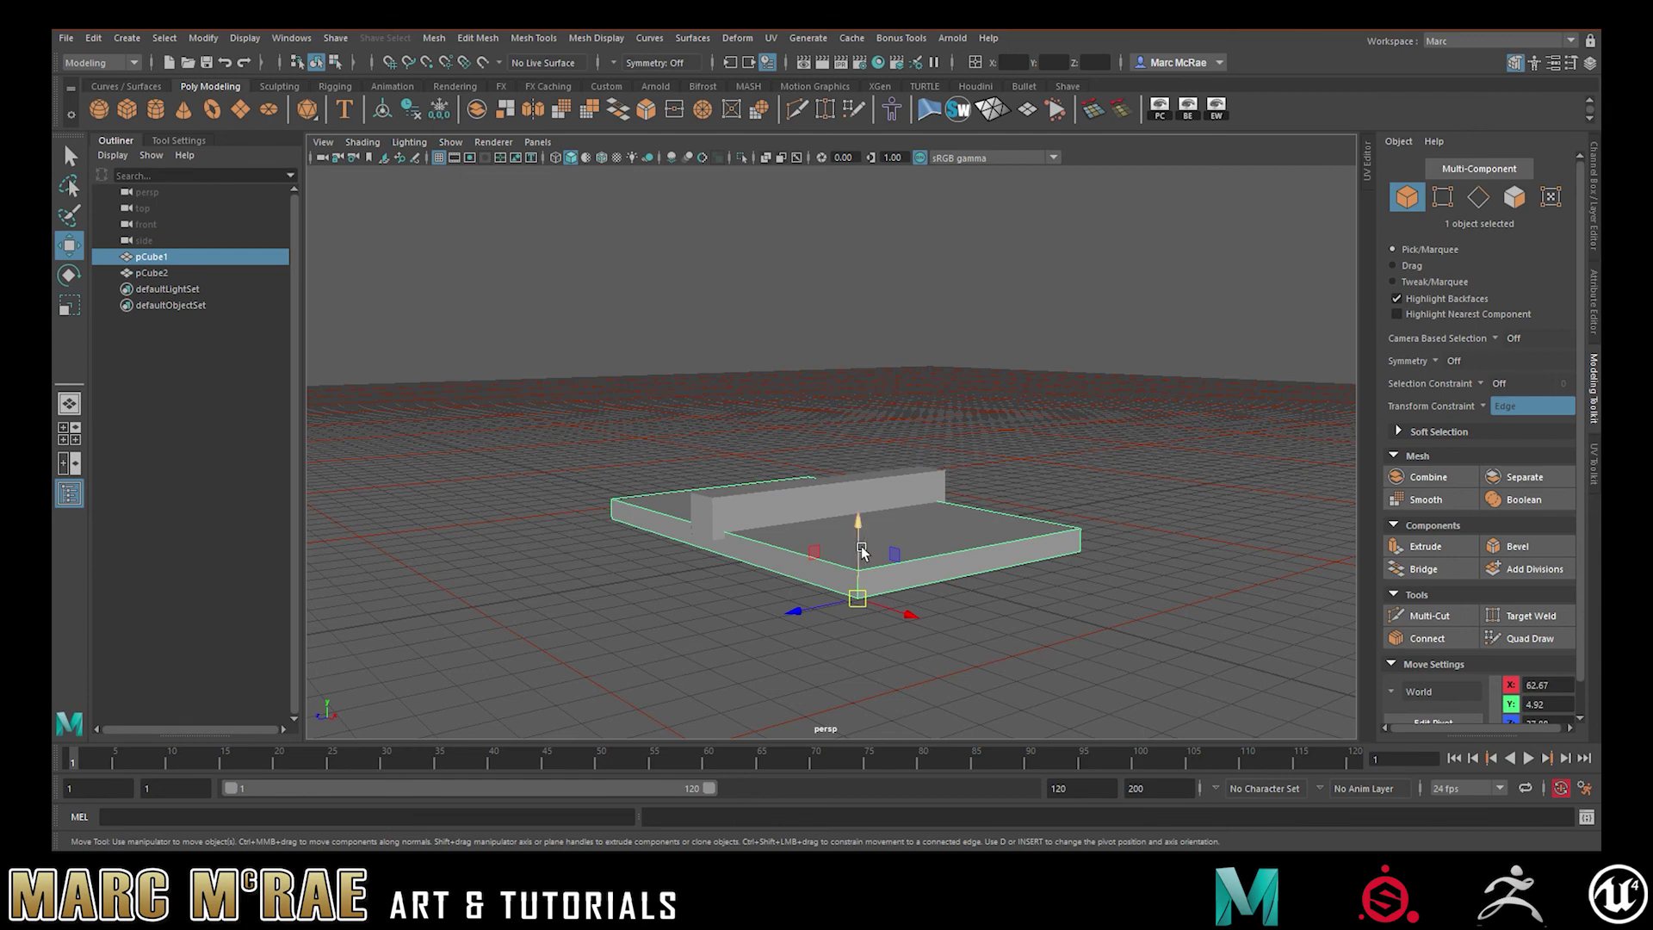
{"action": "left_click_drag", "start_coordinate": [860, 515], "coordinate": [858, 448]}
{"action": "left_click_drag", "start_coordinate": [805, 536], "coordinate": [808, 538]}
{"action": "left_click_drag", "start_coordinate": [1026, 576], "coordinate": [976, 621], "text": "alt"}
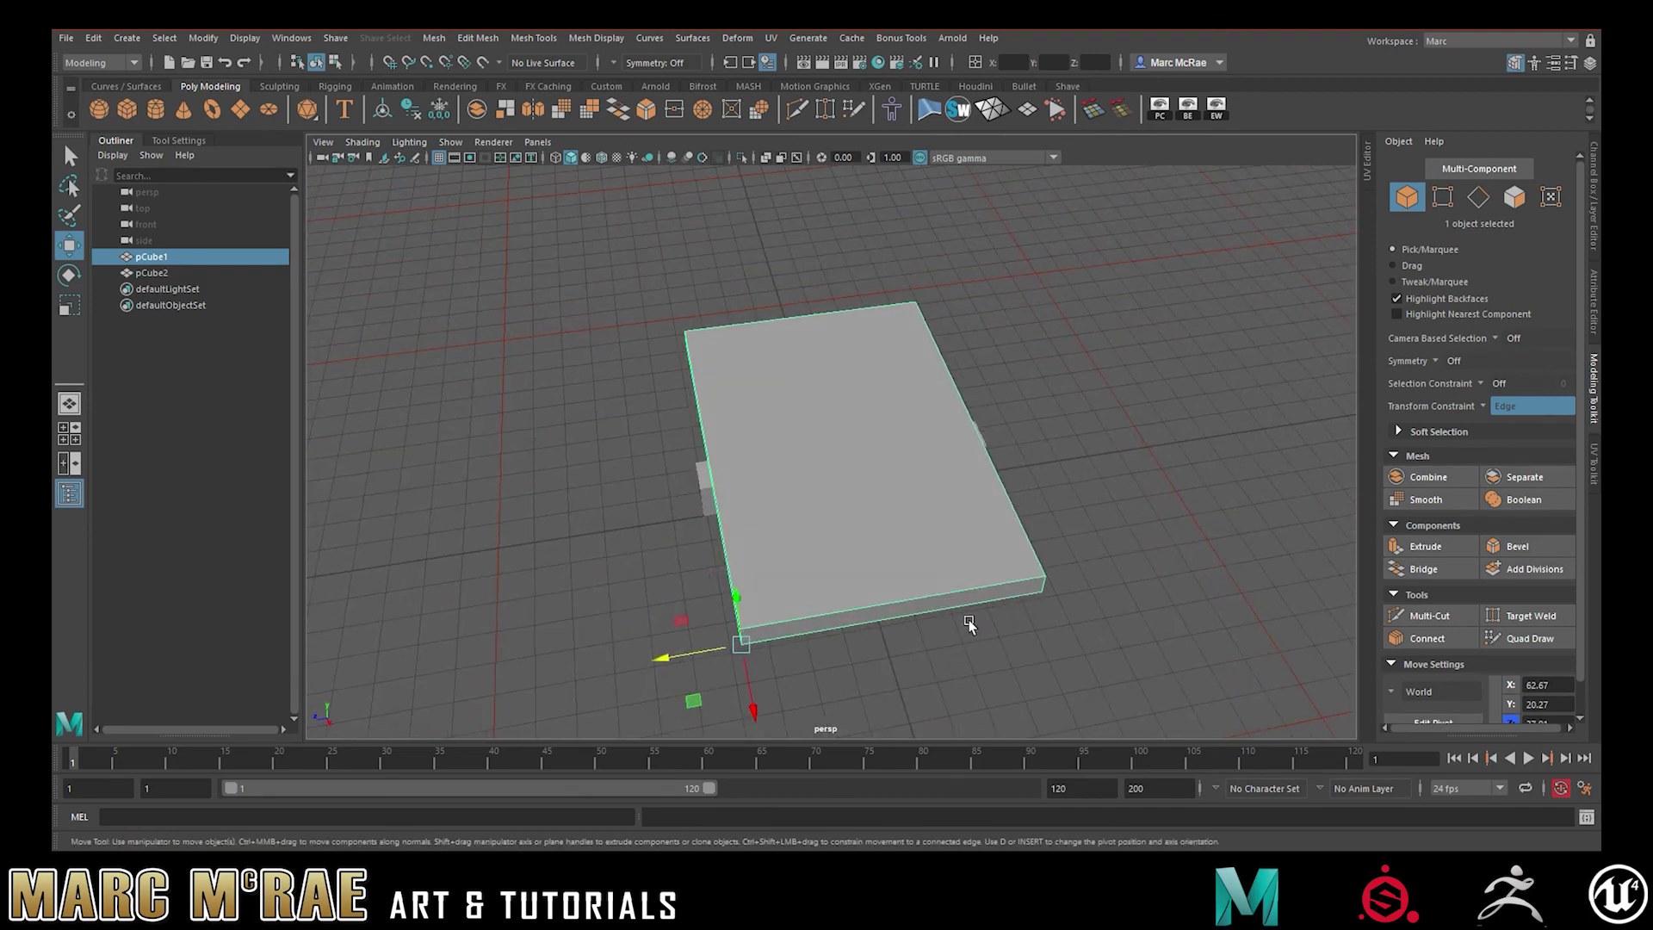
{"action": "left_click_drag", "start_coordinate": [689, 659], "coordinate": [838, 579], "text": "alt"}
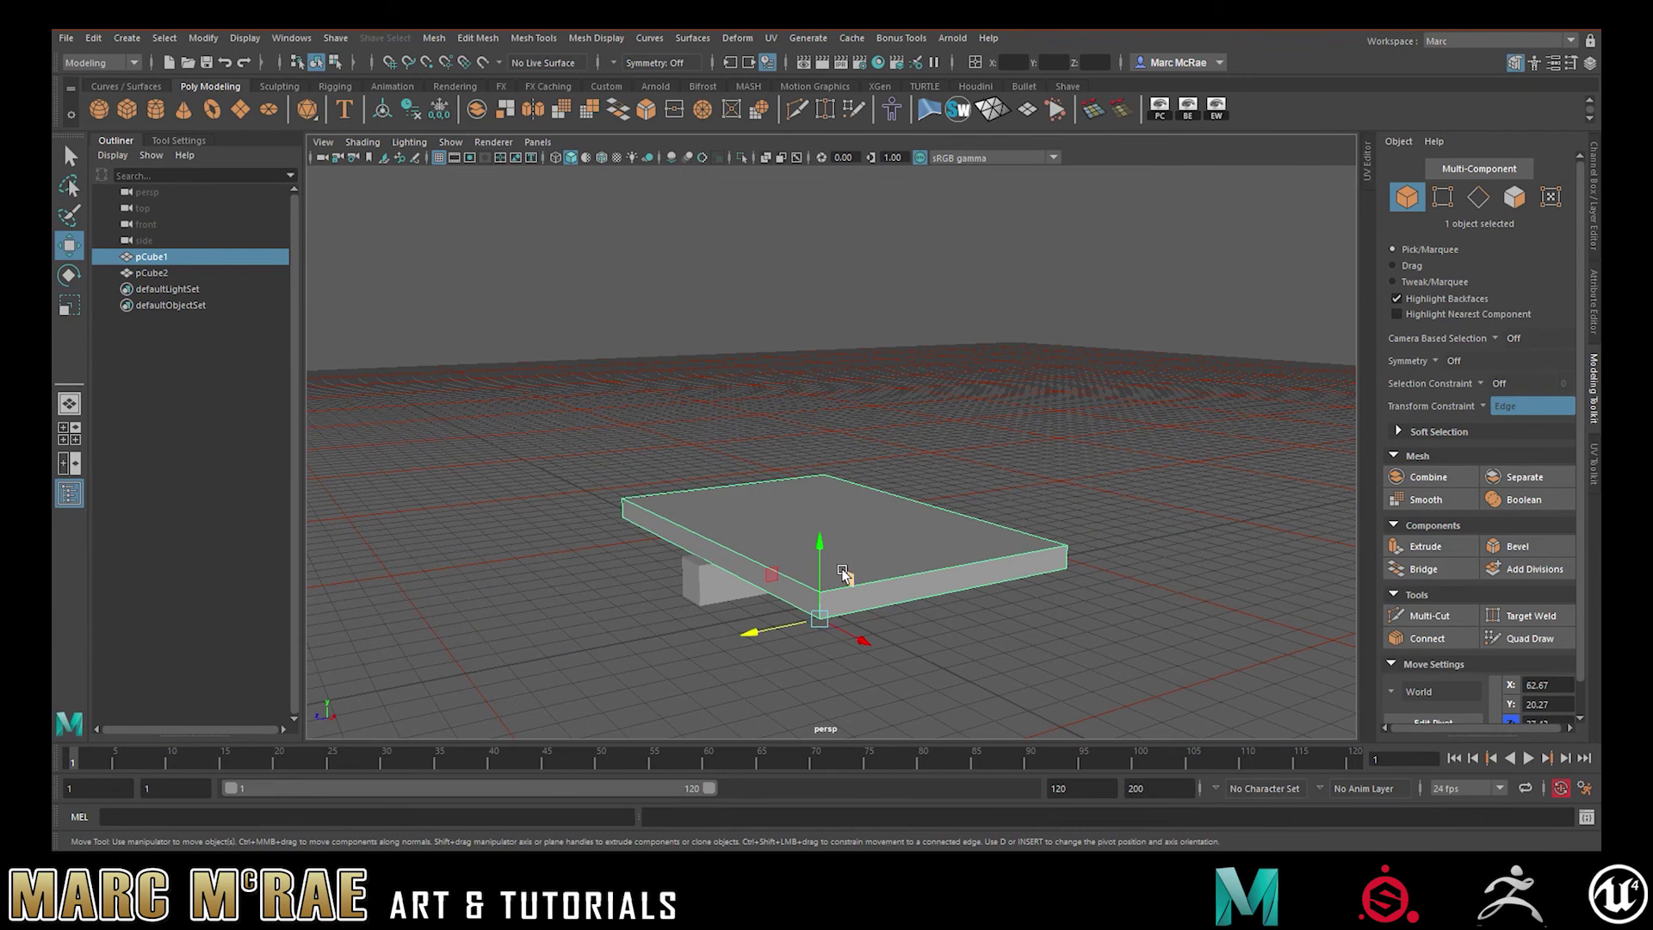
Duplicate the wagon bed and scale the copy narrow and tall to form a side wall along one long edge
{"action": "key", "text": "ctrl+d"}
{"action": "key", "text": "r"}
{"action": "left_click_drag", "start_coordinate": [756, 631], "coordinate": [834, 621]}
{"action": "left_click_drag", "start_coordinate": [818, 553], "coordinate": [751, 331]}
{"action": "key", "text": "w"}
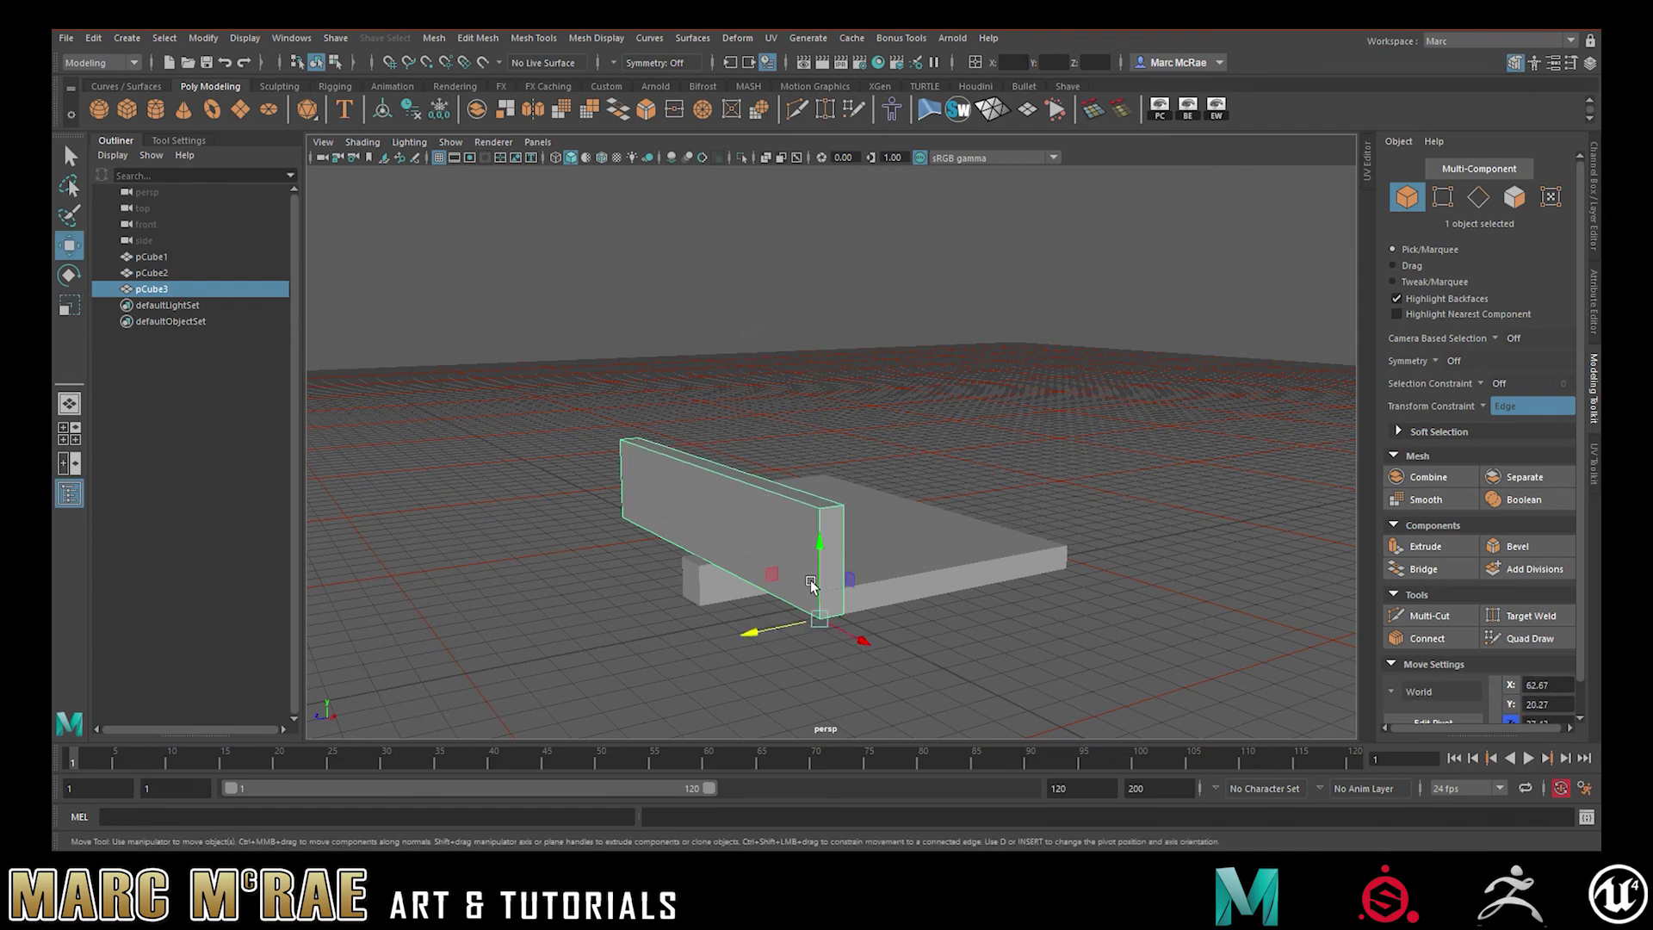
Duplicate the side wall and move the copy to the opposite long edge of the bed
{"action": "key", "text": "ctrl+d"}
{"action": "left_click_drag", "start_coordinate": [782, 631], "coordinate": [977, 560]}
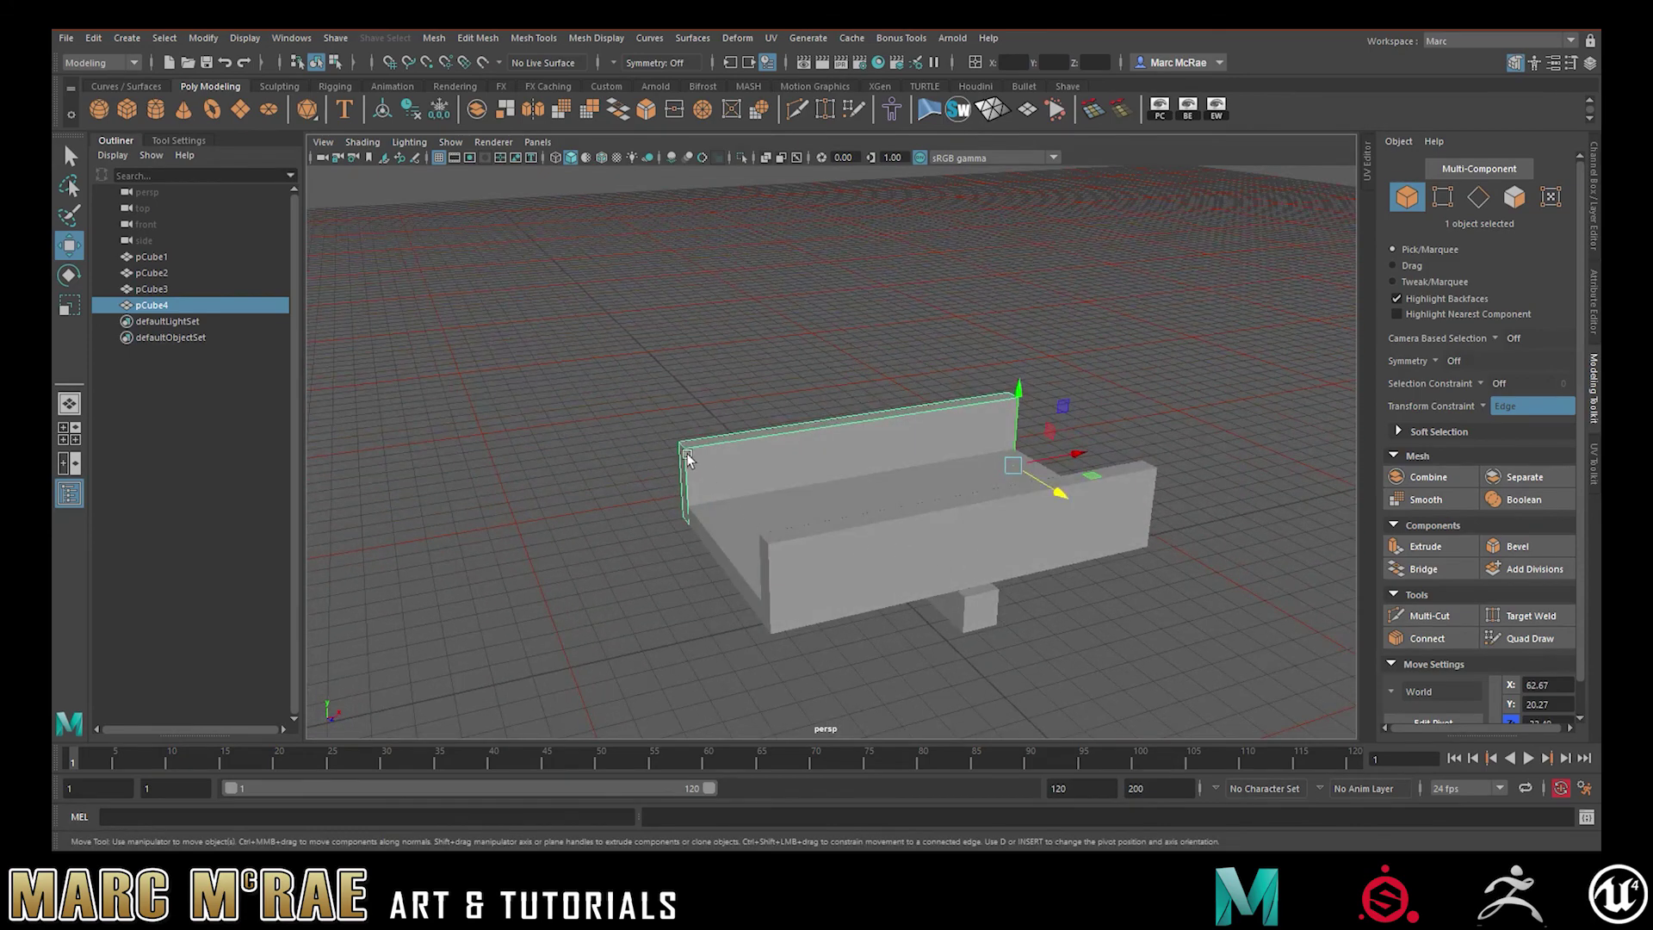
Duplicate the near side wall and rotate the copy about its vertical axis to a right angle as an end wall
{"action": "left_click_drag", "start_coordinate": [779, 508], "coordinate": [865, 564]}
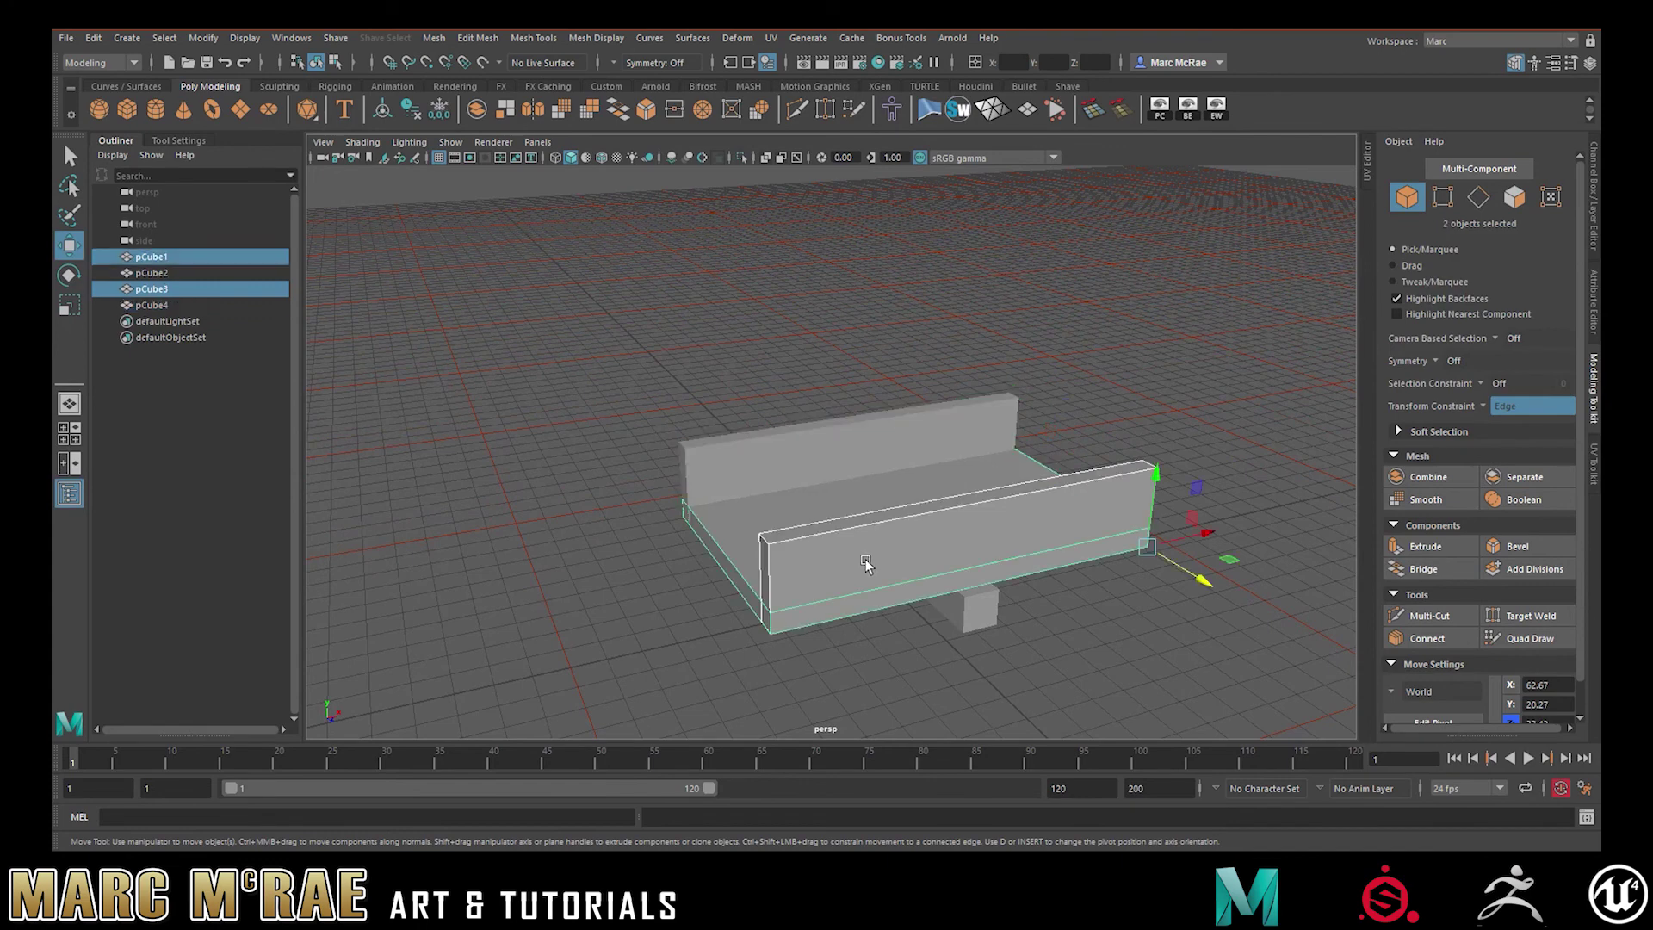
{"action": "left_click", "coordinate": [915, 523]}
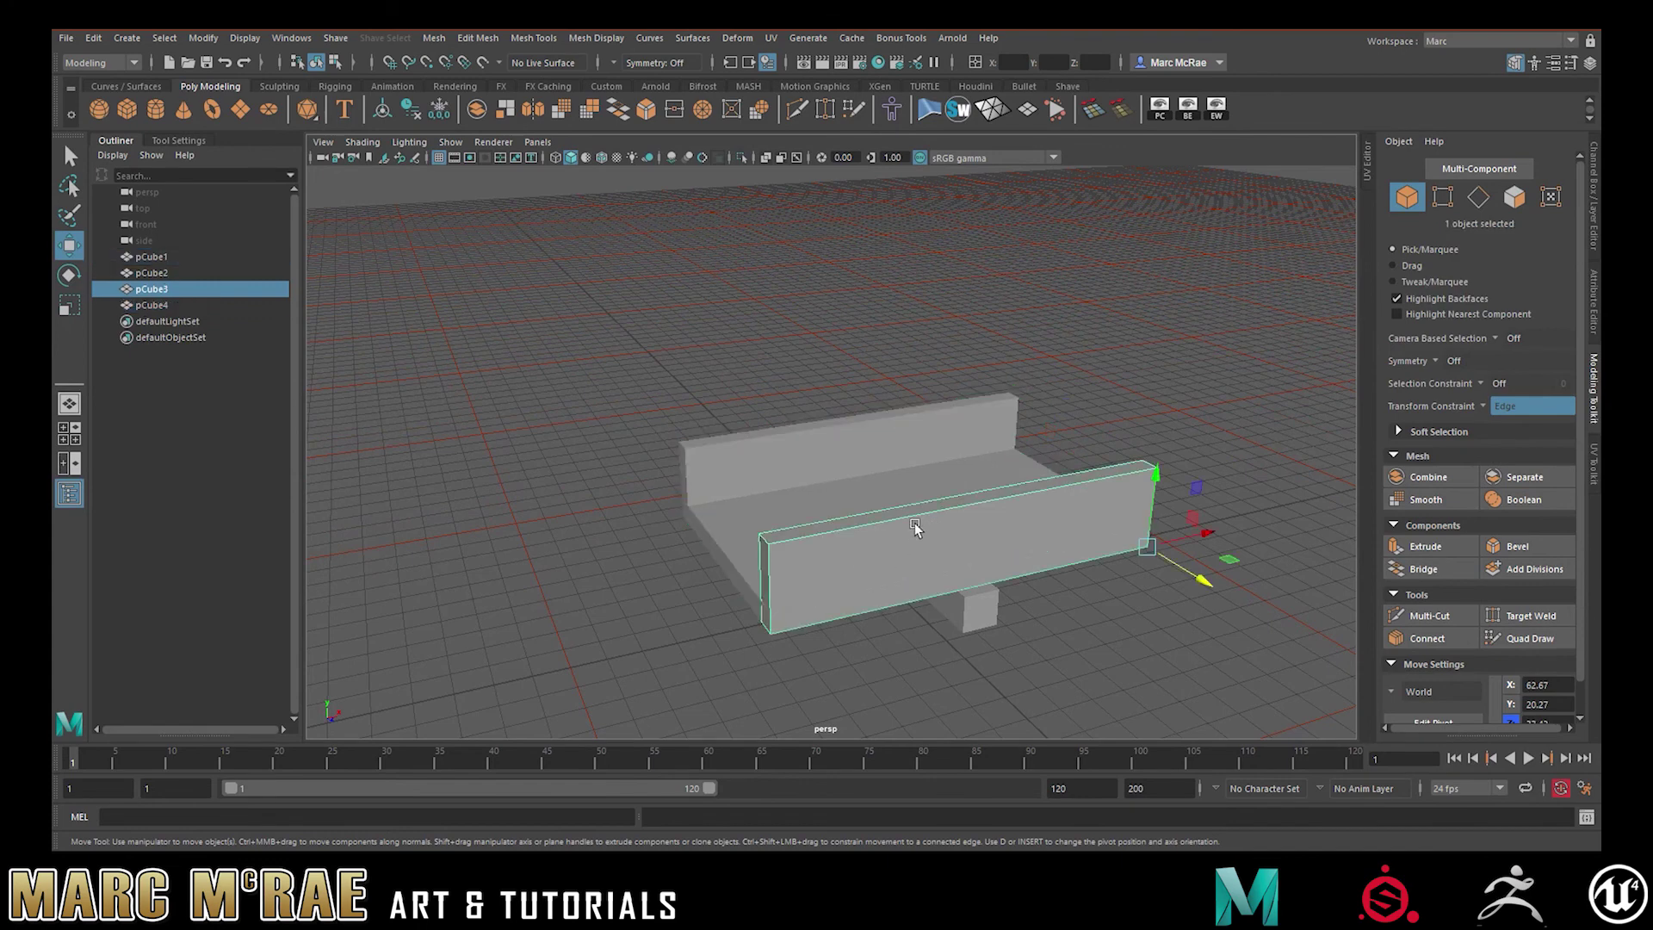
{"action": "key", "text": "ctrl+d"}
{"action": "key", "text": "e"}
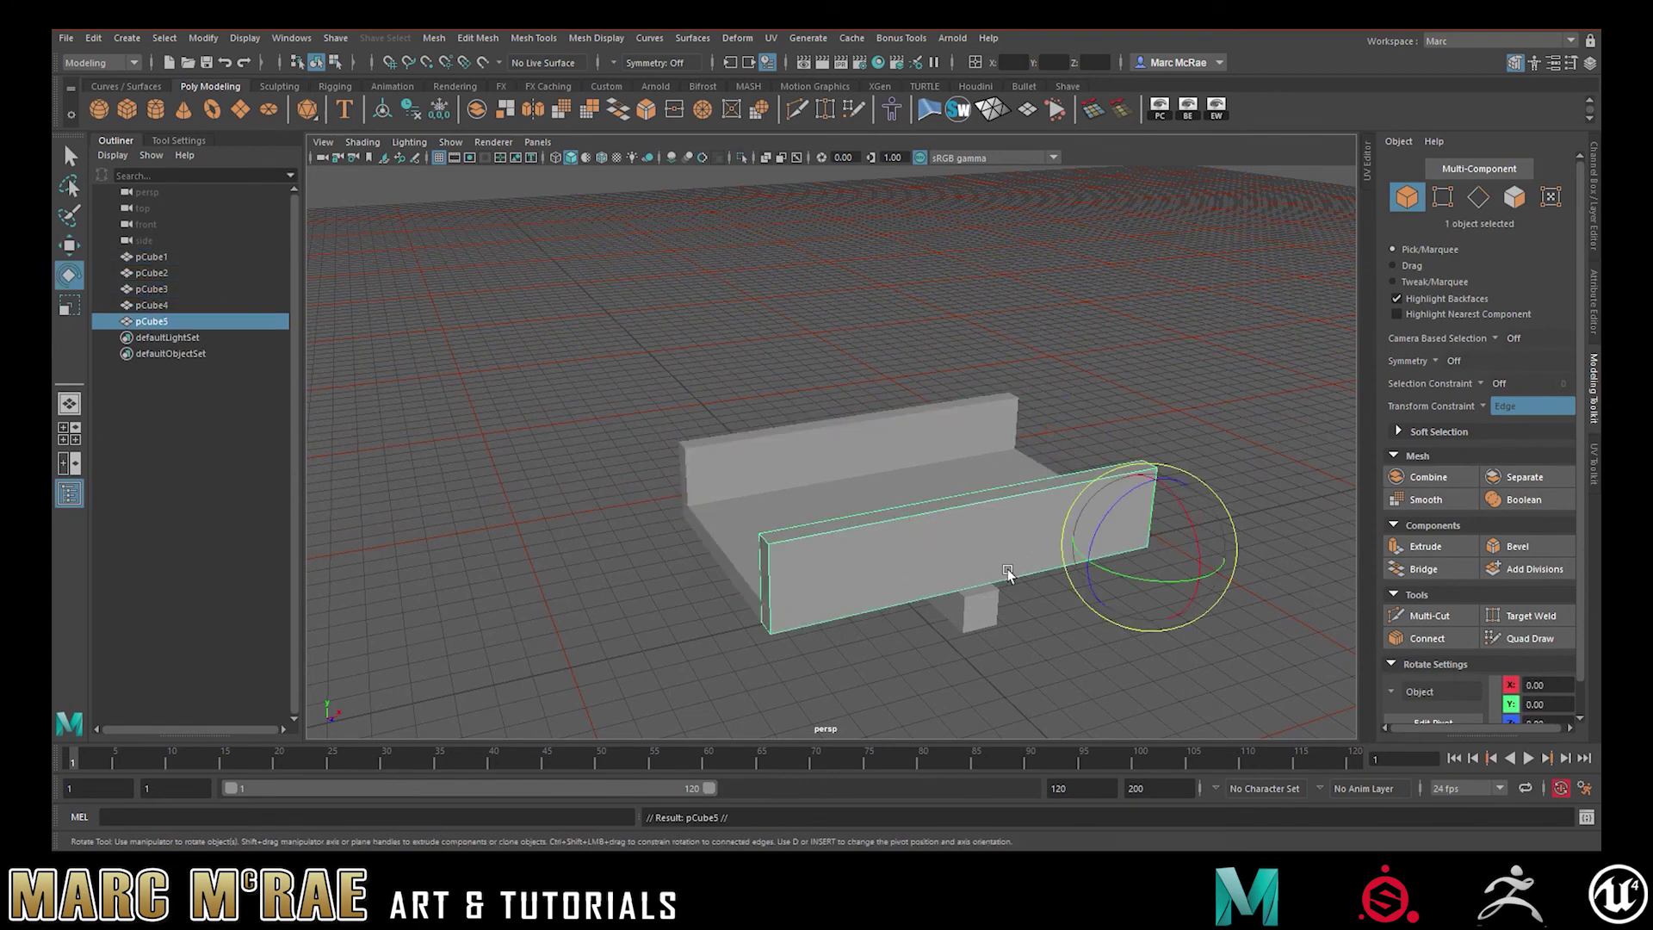
{"action": "left_click_drag", "start_coordinate": [1149, 575], "coordinate": [944, 555]}
{"action": "key", "text": "ctrl+z"}
{"action": "left_click_drag", "start_coordinate": [1154, 583], "coordinate": [1052, 556]}
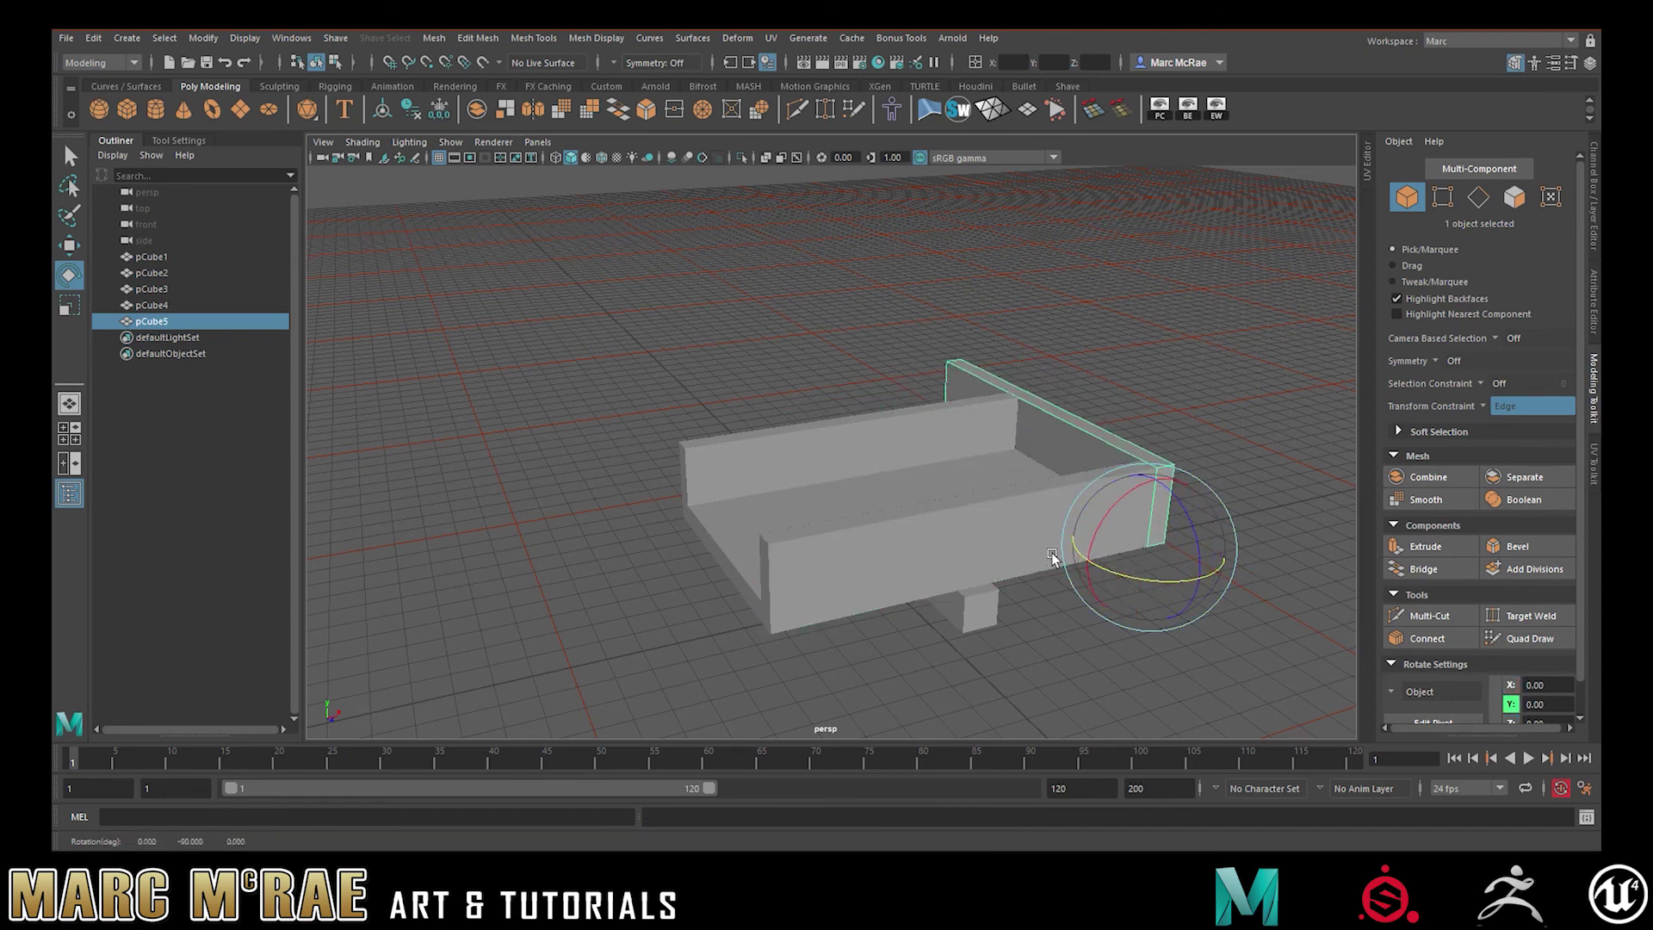
Move the end wall to the far end of the bed, shorten it to an X scale of about 75.48, and align it between the sides
{"action": "key", "text": "w"}
{"action": "left_click_drag", "start_coordinate": [1195, 538], "coordinate": [982, 613]}
{"action": "key", "text": "r"}
{"action": "left_click_drag", "start_coordinate": [818, 542], "coordinate": [930, 579], "text": "alt"}
{"action": "right_click_drag", "start_coordinate": [930, 579], "coordinate": [1076, 579], "text": "alt"}
{"action": "middle_click_drag", "start_coordinate": [1077, 579], "coordinate": [1076, 437], "text": "alt"}
{"action": "left_click_drag", "start_coordinate": [988, 454], "coordinate": [674, 473], "text": "alt"}
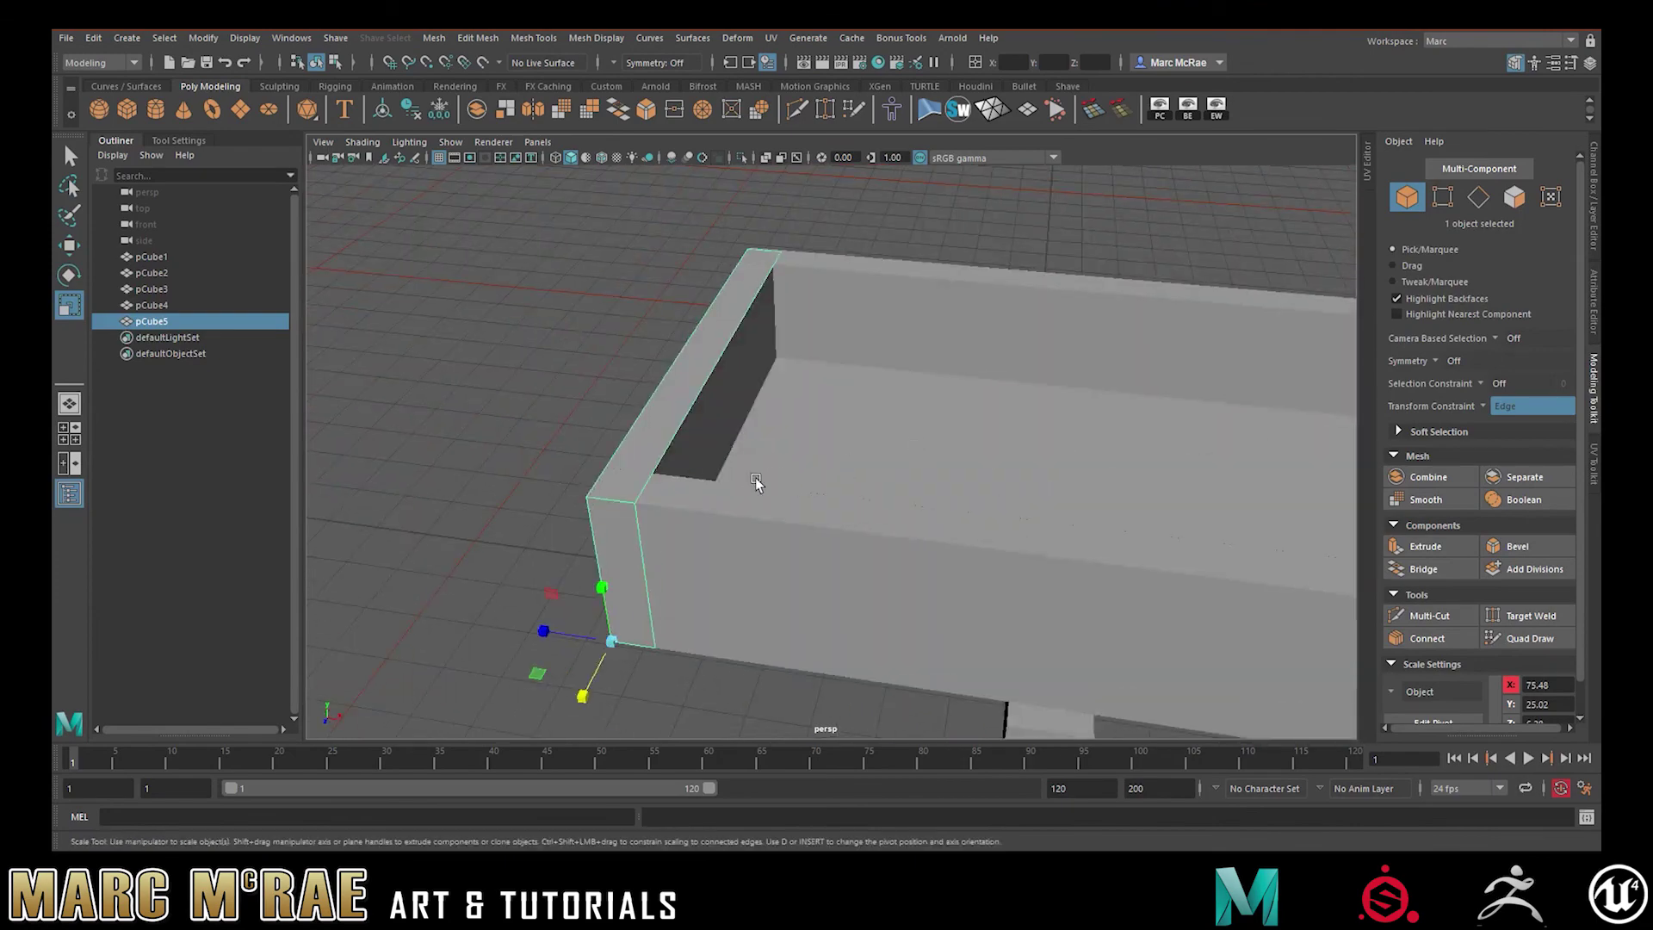
{"action": "key", "text": "w"}
{"action": "left_click_drag", "start_coordinate": [601, 667], "coordinate": [604, 663]}
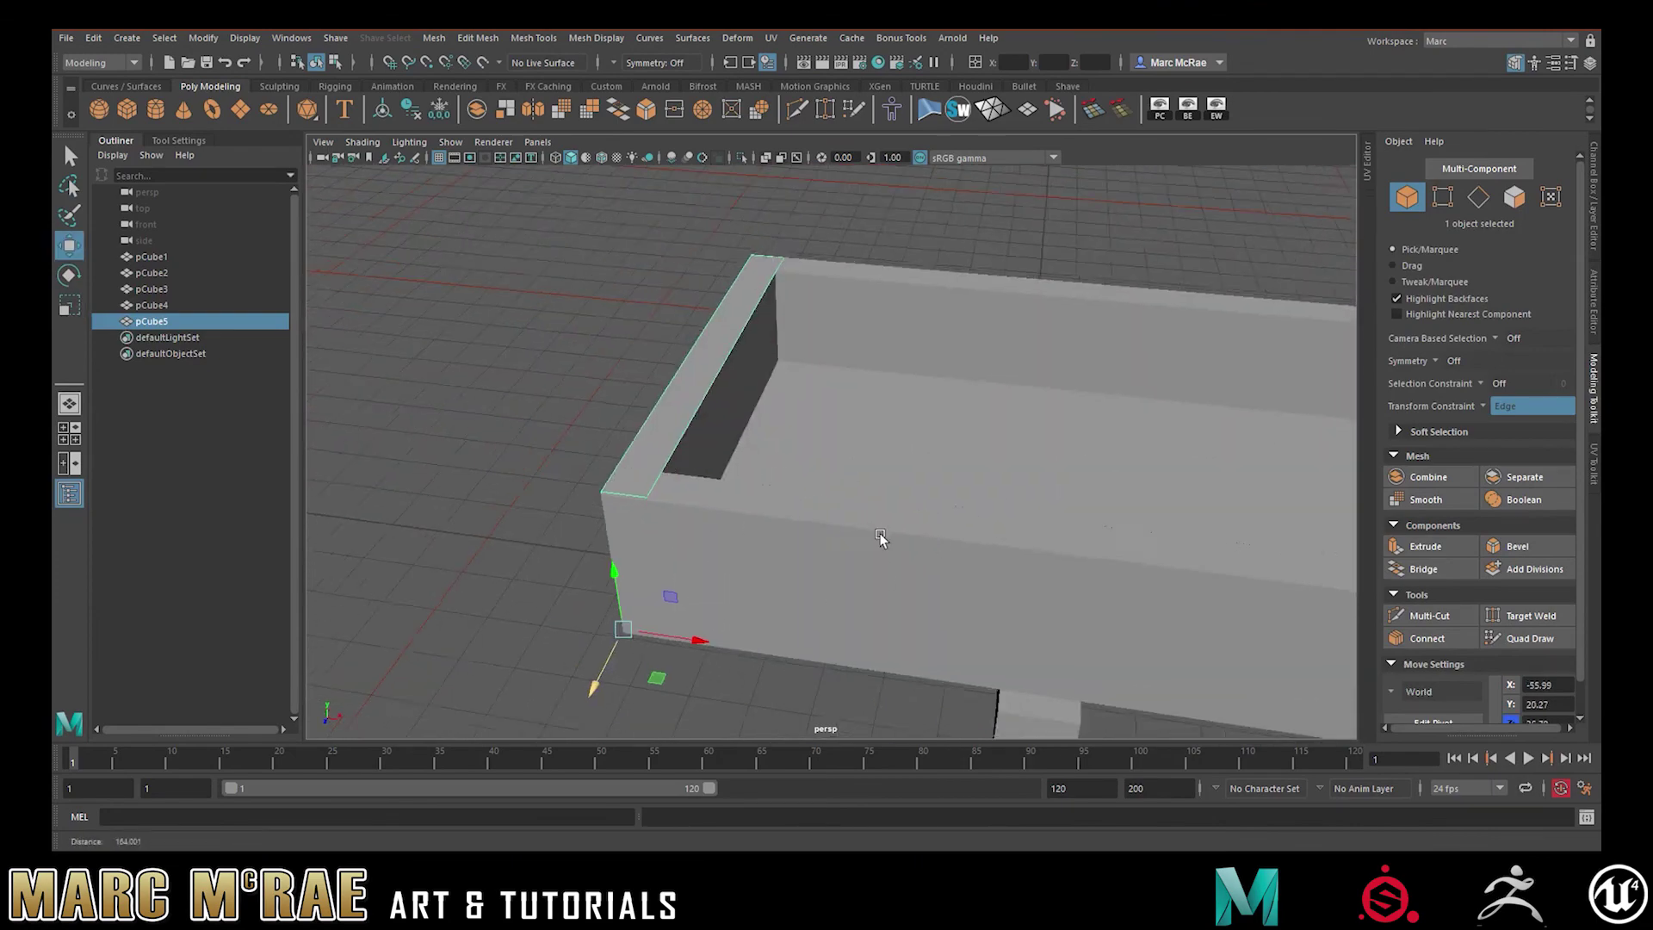
Create a polygon cylinder, scale it uniformly to about 24.27, and rotate it 90 degrees about X as a wheel
{"action": "right_click_drag", "start_coordinate": [881, 539], "coordinate": [827, 513], "text": "alt"}
{"action": "mouse_move", "coordinate": [827, 513]}
{"action": "left_mouse_down", "text": "alt"}
{"action": "mouse_move", "coordinate": [850, 457]}
{"action": "mouse_move", "coordinate": [886, 465]}
{"action": "mouse_move", "coordinate": [817, 482]}
{"action": "left_mouse_up", "text": "alt"}
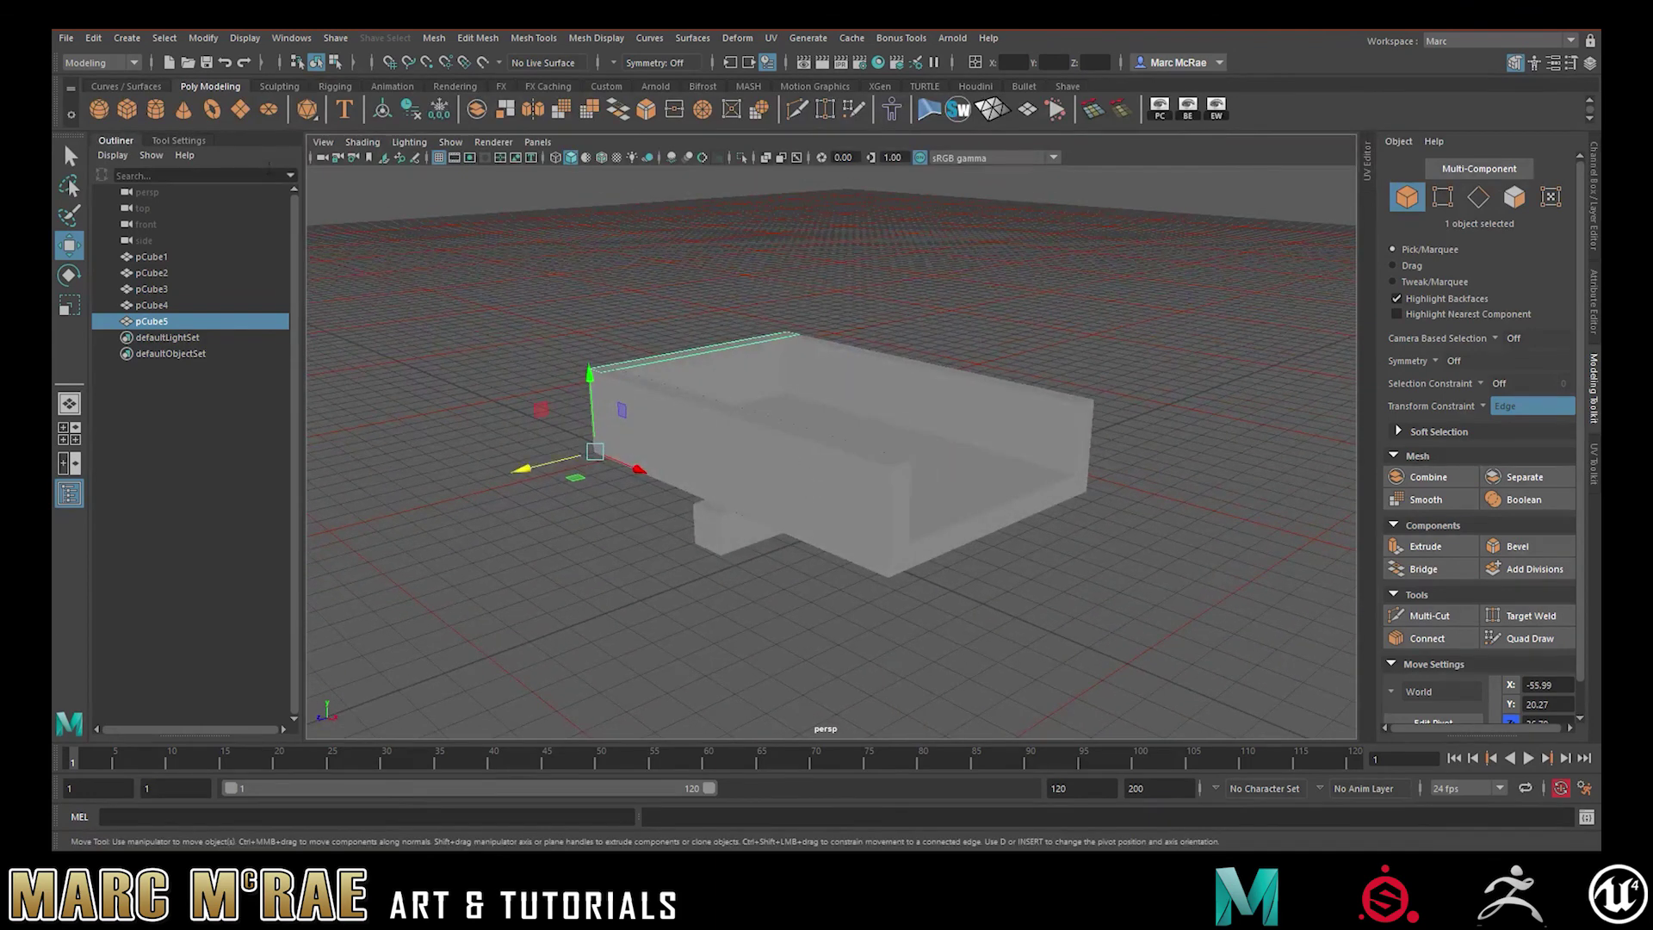
{"action": "left_click", "coordinate": [155, 108]}
{"action": "left_click_drag", "start_coordinate": [680, 379], "coordinate": [737, 395], "text": "alt"}
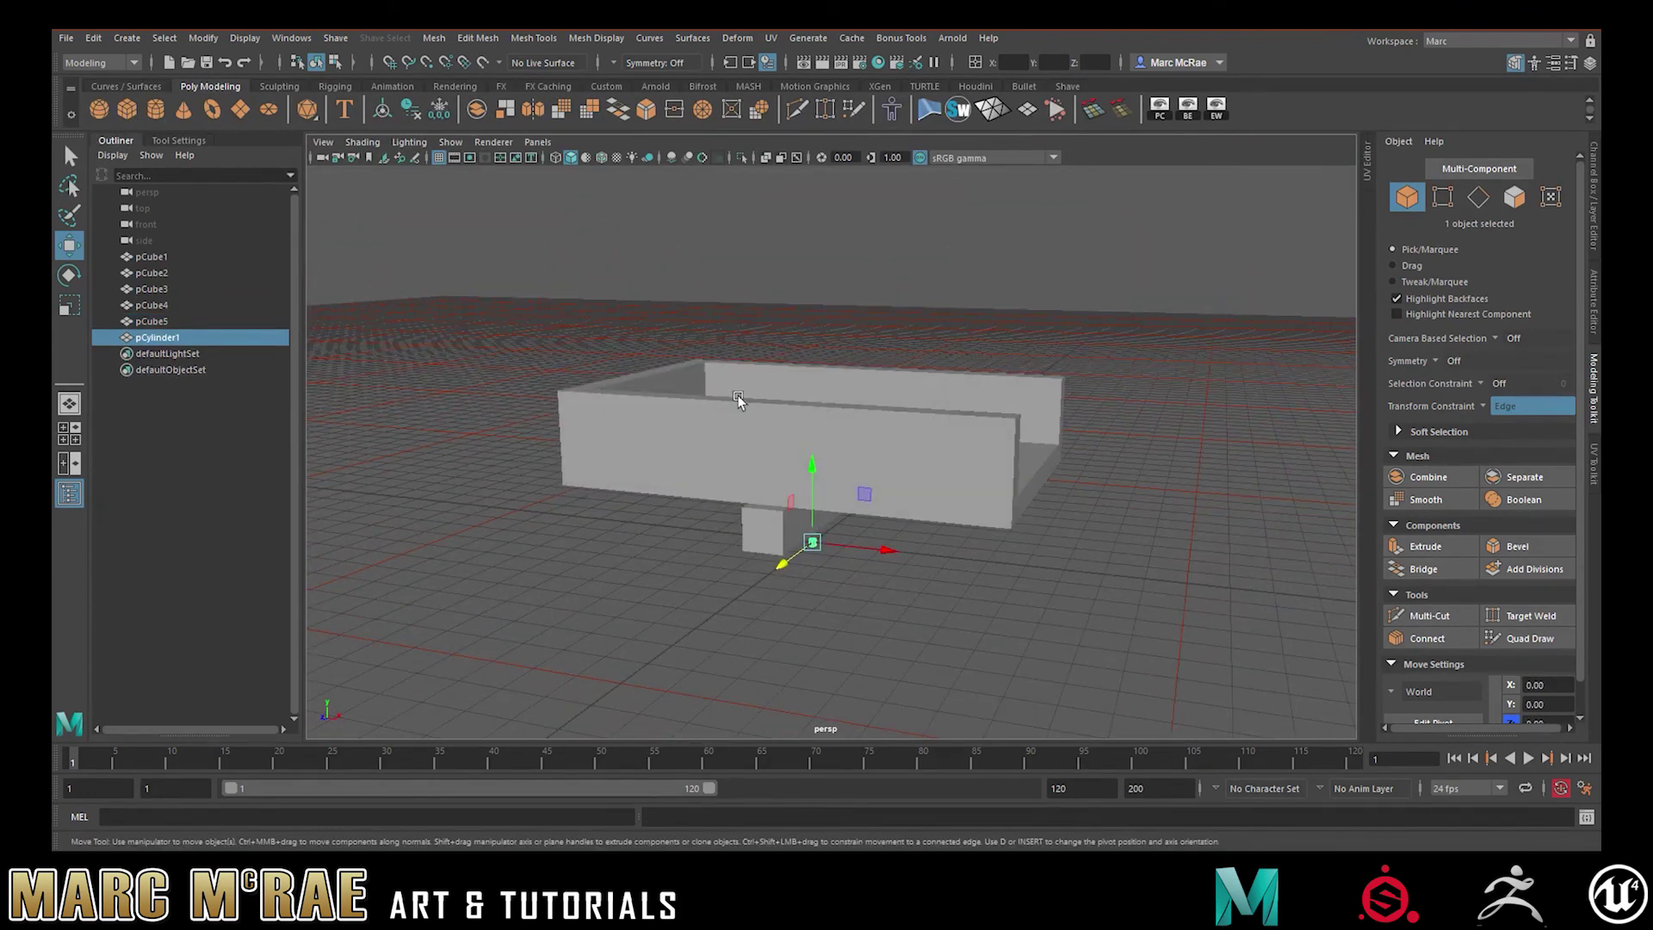
{"action": "key", "text": "r"}
{"action": "left_click_drag", "start_coordinate": [811, 543], "coordinate": [962, 498]}
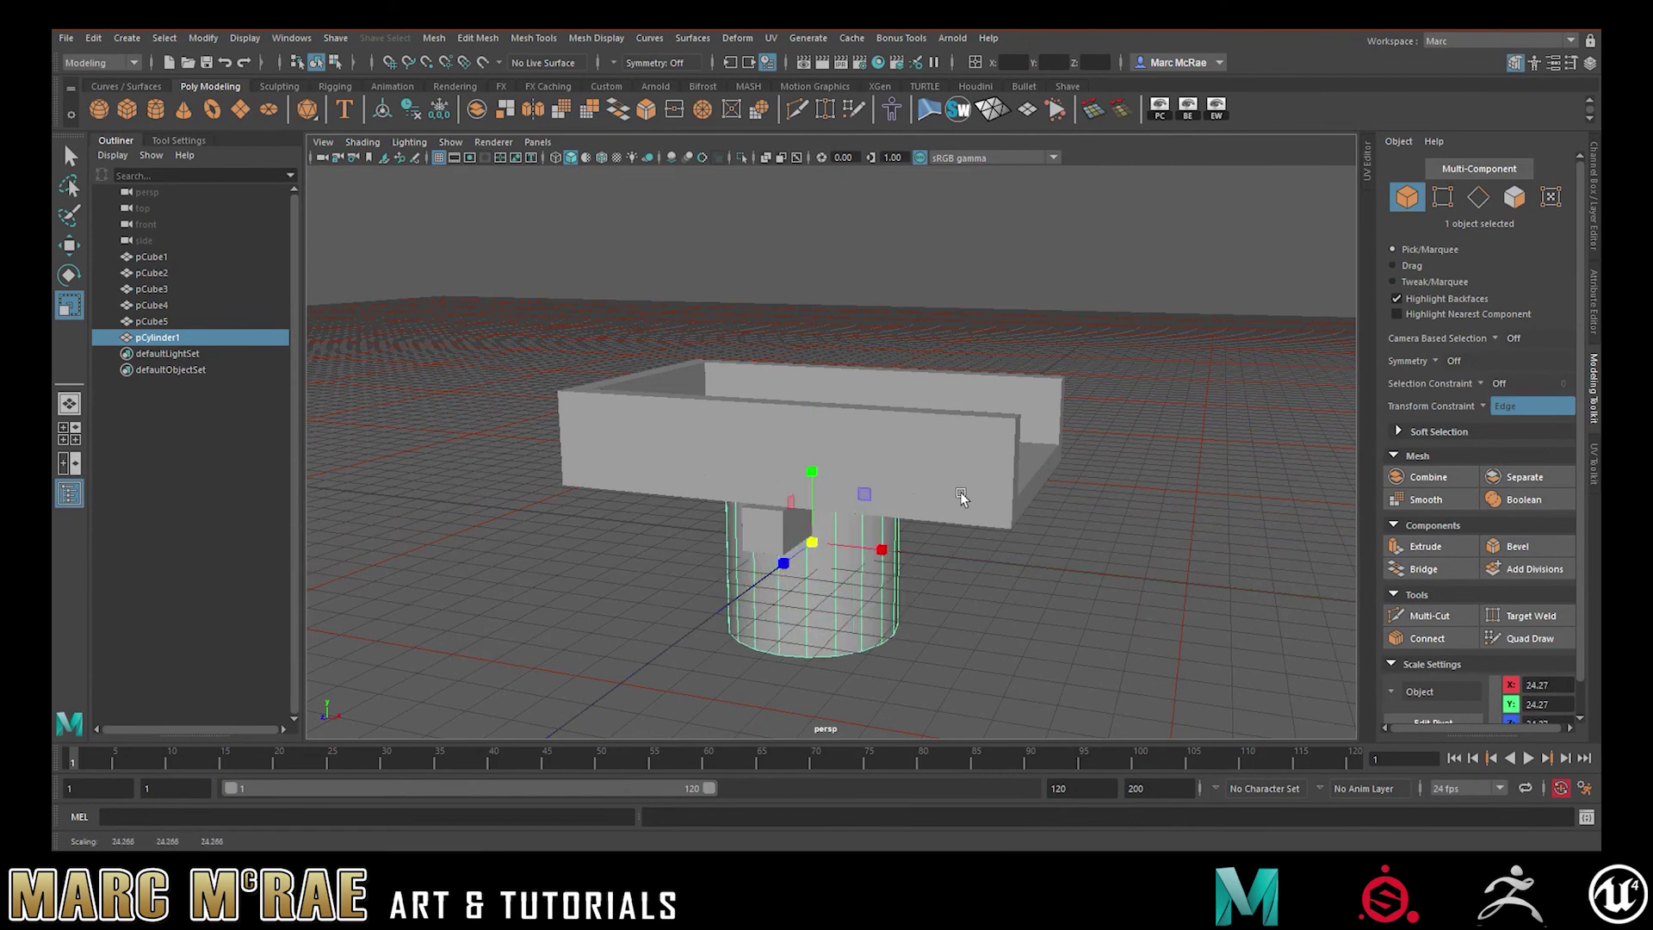
{"action": "key", "text": "e"}
{"action": "left_click_drag", "start_coordinate": [812, 487], "coordinate": [780, 593]}
{"action": "key", "text": "w"}
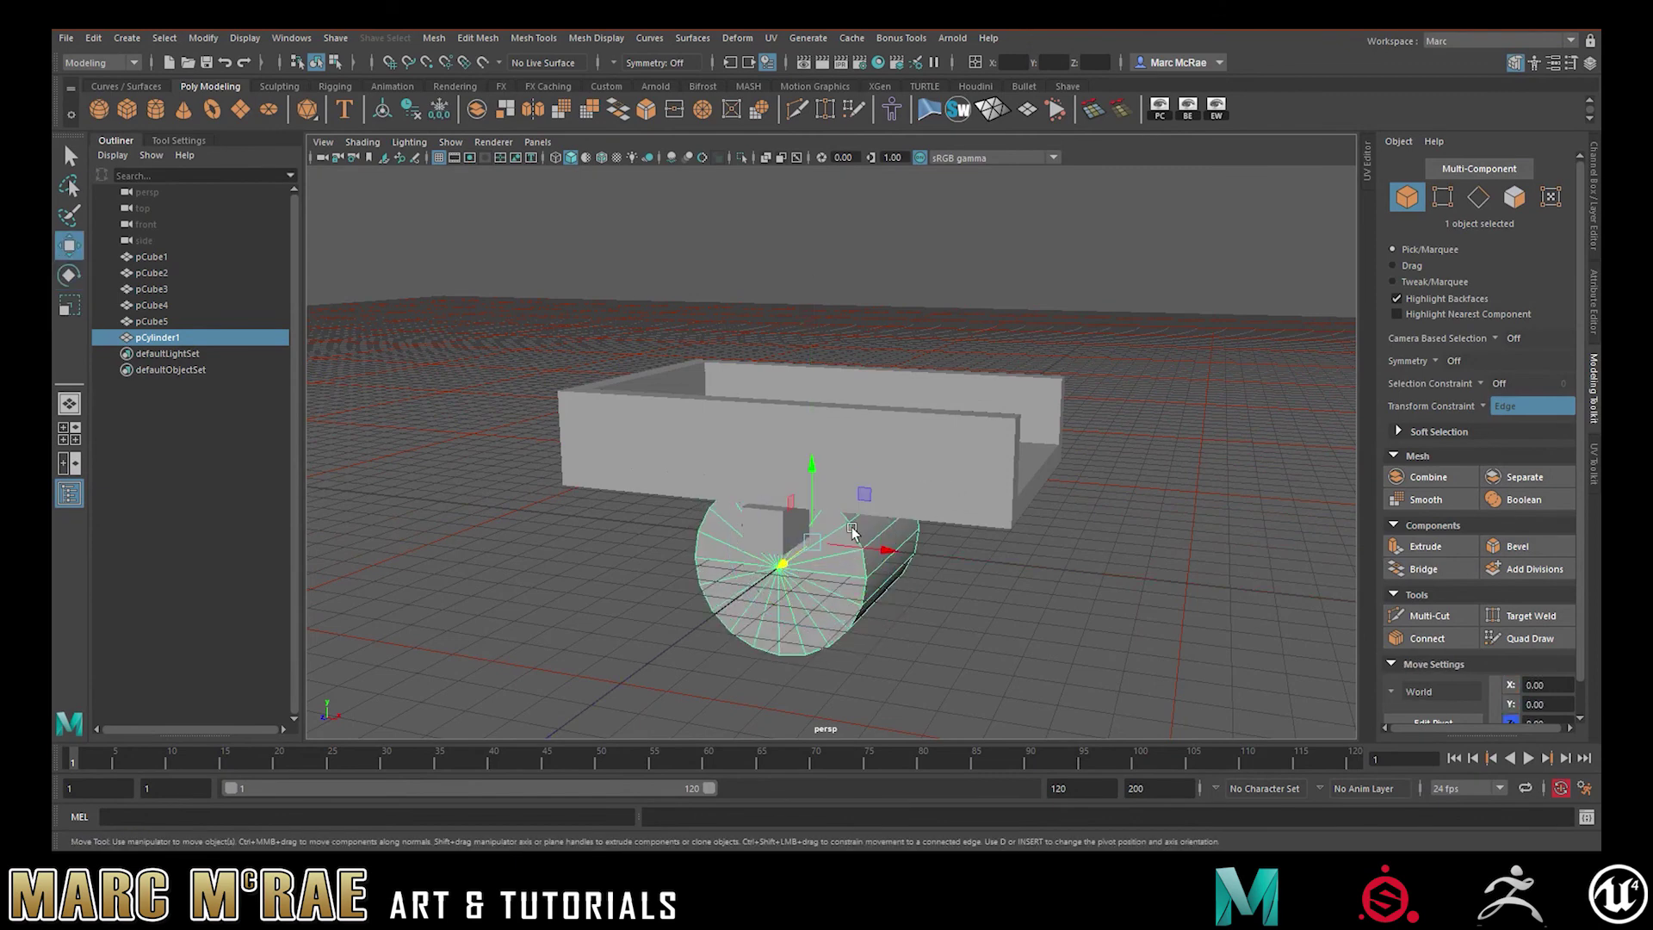
Move the wheel along Z to about 47.92, beyond the axle beam, and flatten it to a Y scale of about 2.26
{"action": "left_click_drag", "start_coordinate": [776, 565], "coordinate": [699, 622]}
{"action": "left_click_drag", "start_coordinate": [921, 525], "coordinate": [803, 567], "text": "alt"}
{"action": "key", "text": "r"}
{"action": "left_click_drag", "start_coordinate": [607, 611], "coordinate": [678, 593]}
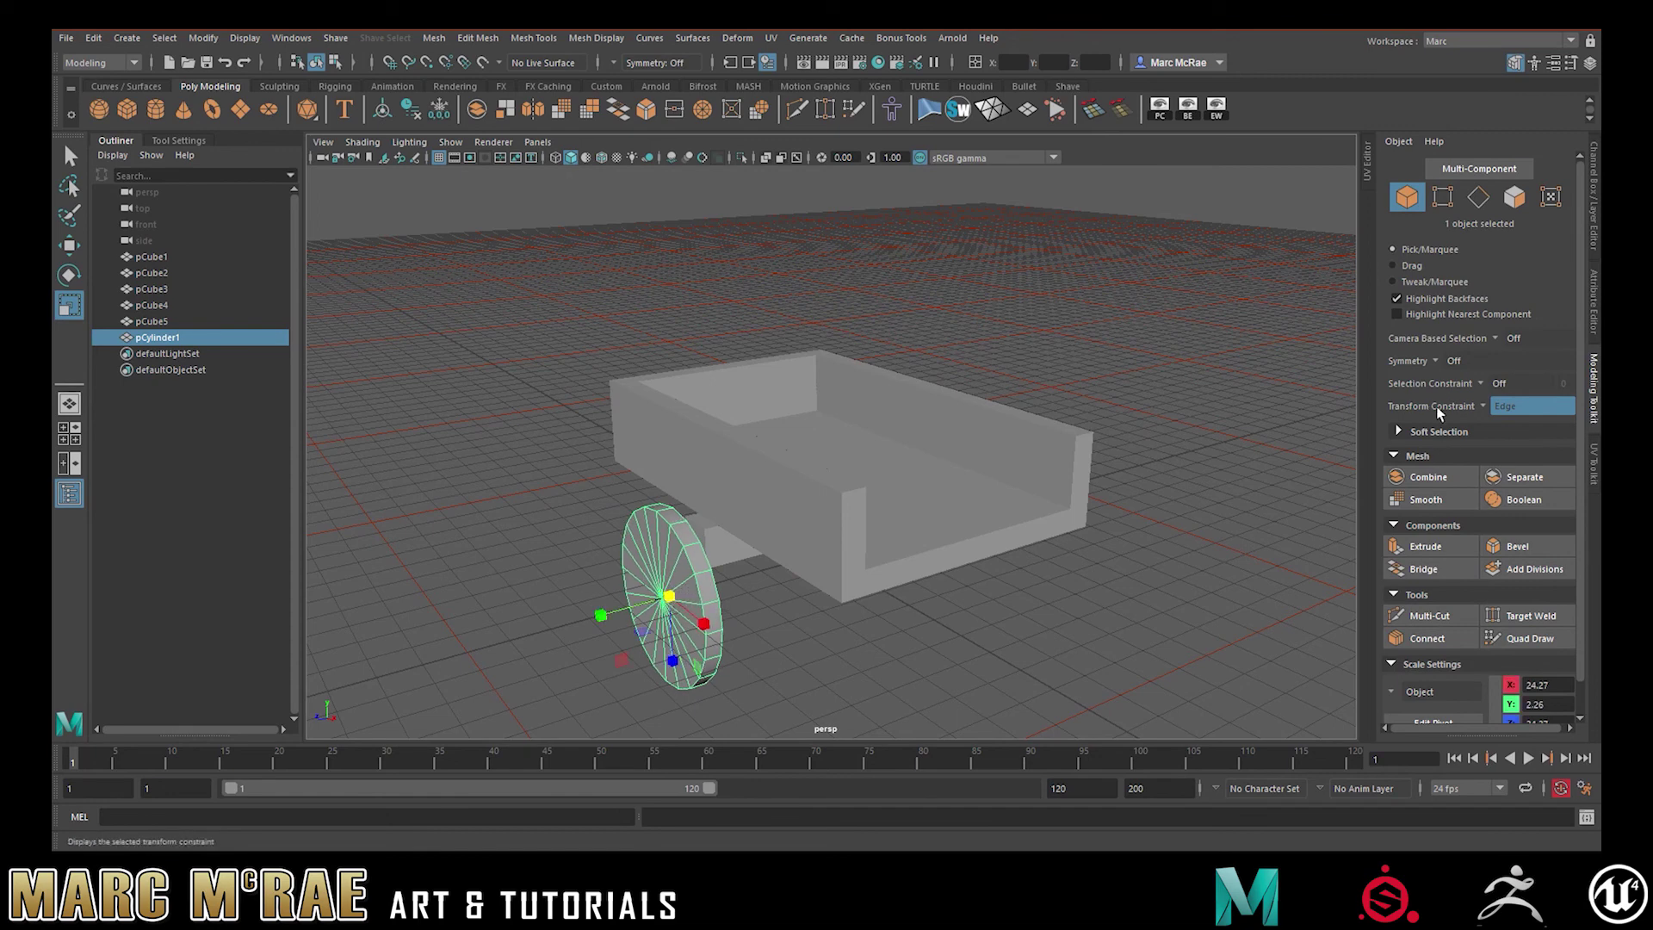
Set the wheel cylinder's Subdivisions Axis to 16
{"action": "left_click", "coordinate": [1594, 239]}
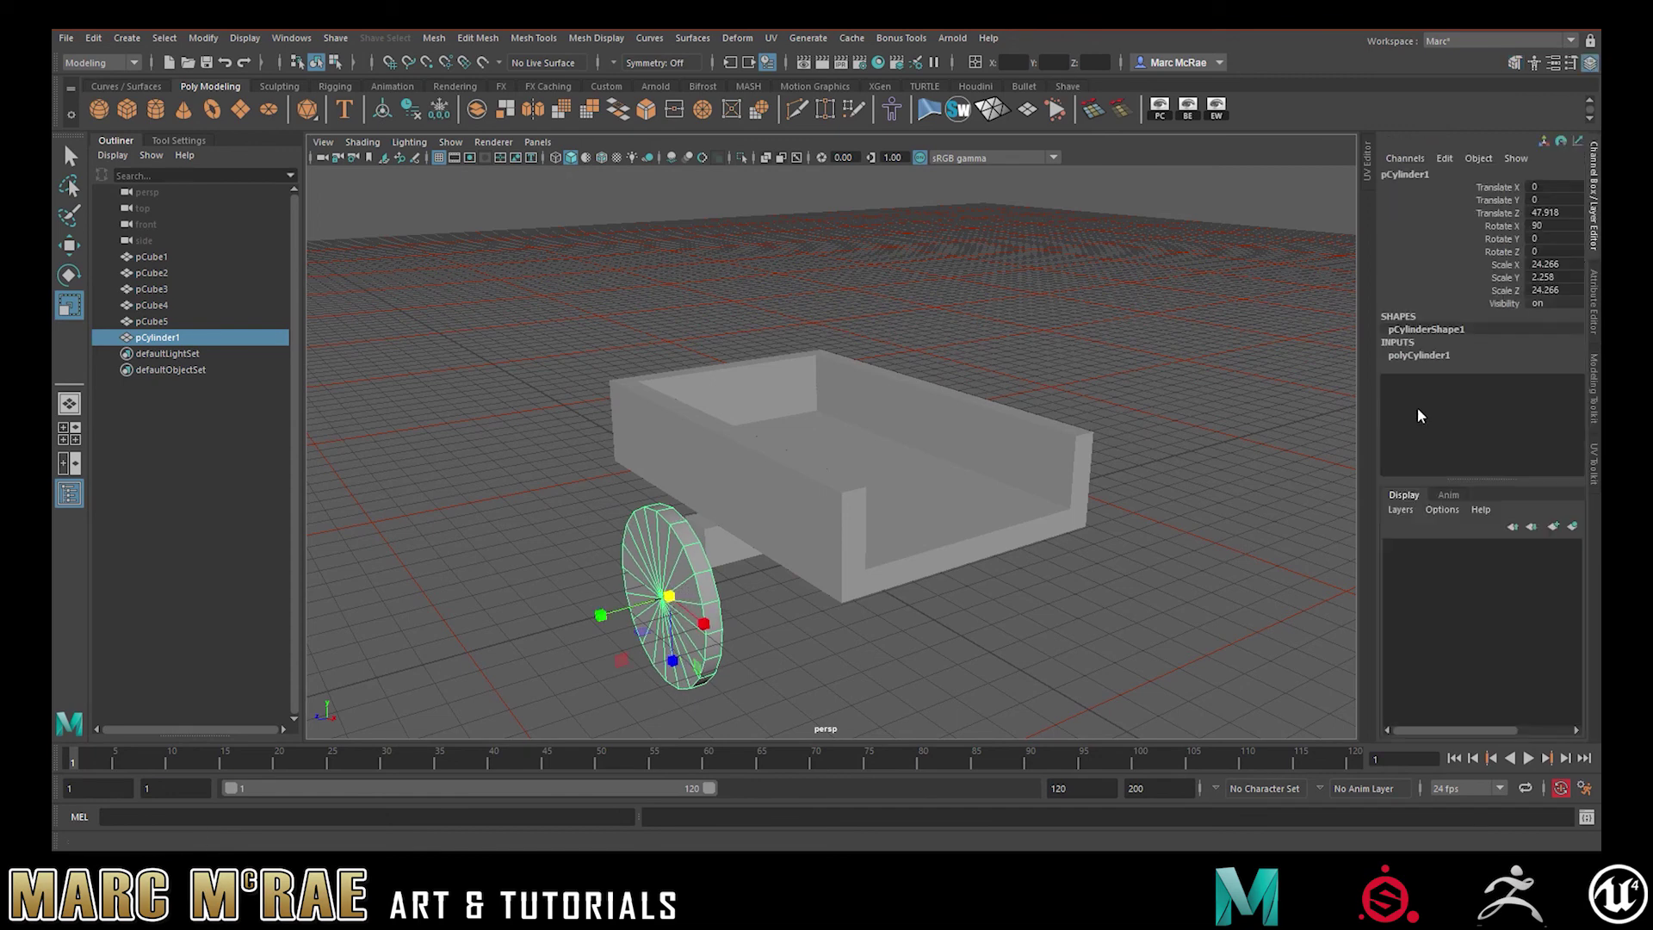
{"action": "left_click", "coordinate": [1419, 356]}
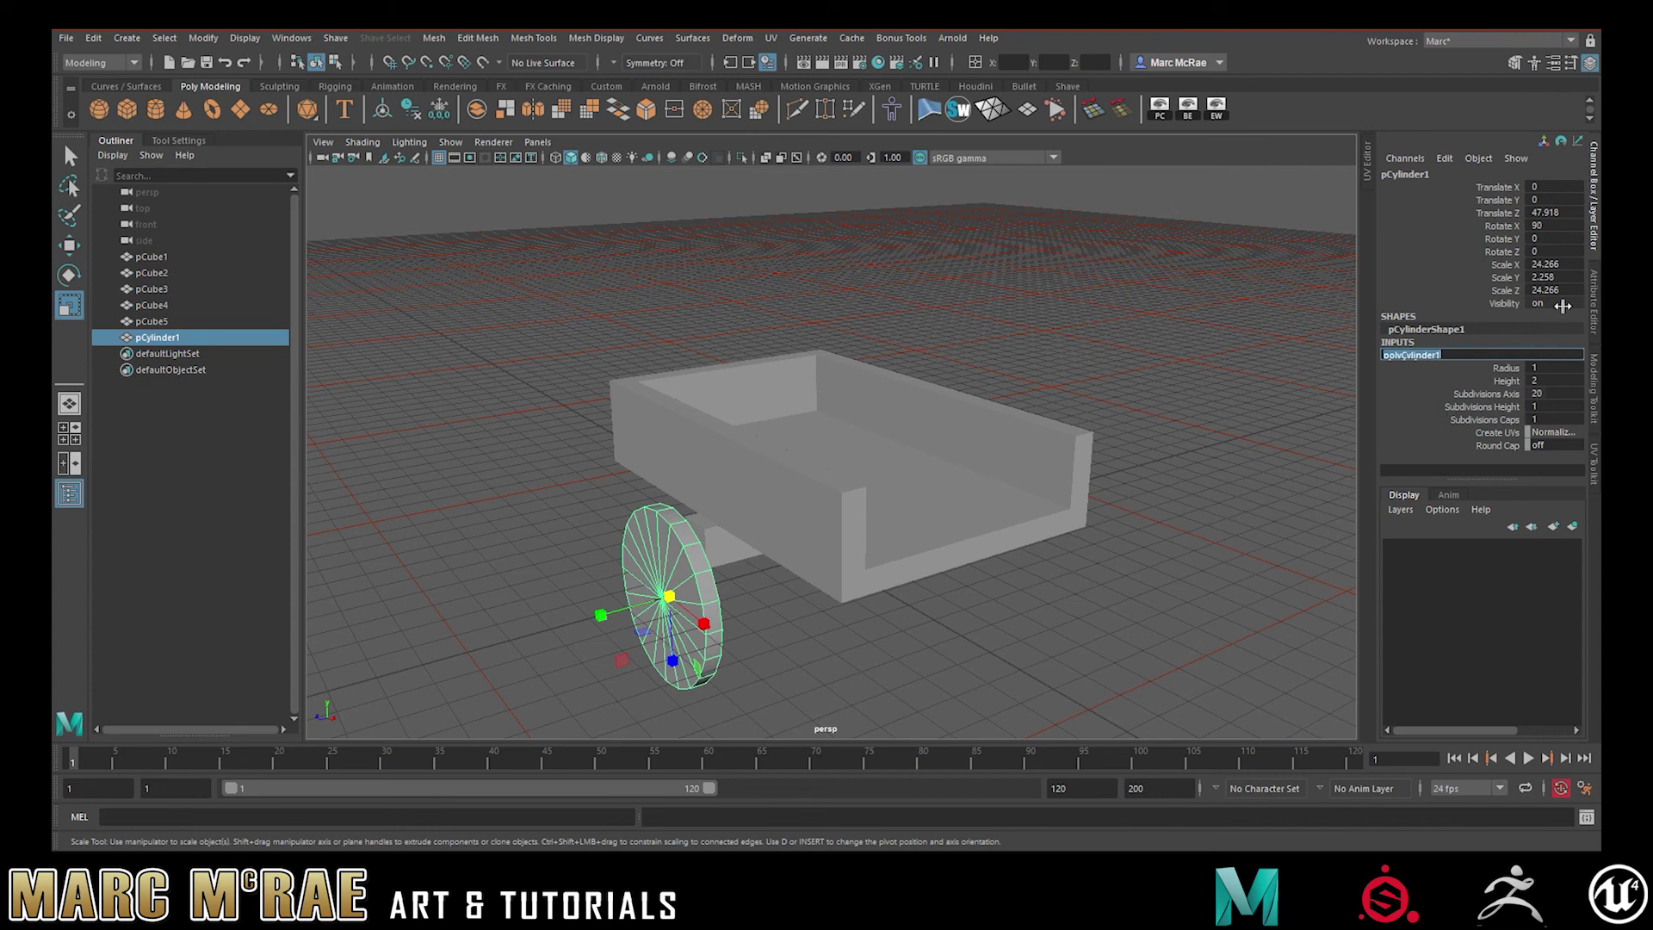
{"action": "left_click", "coordinate": [1594, 295]}
{"action": "left_click", "coordinate": [1405, 170]}
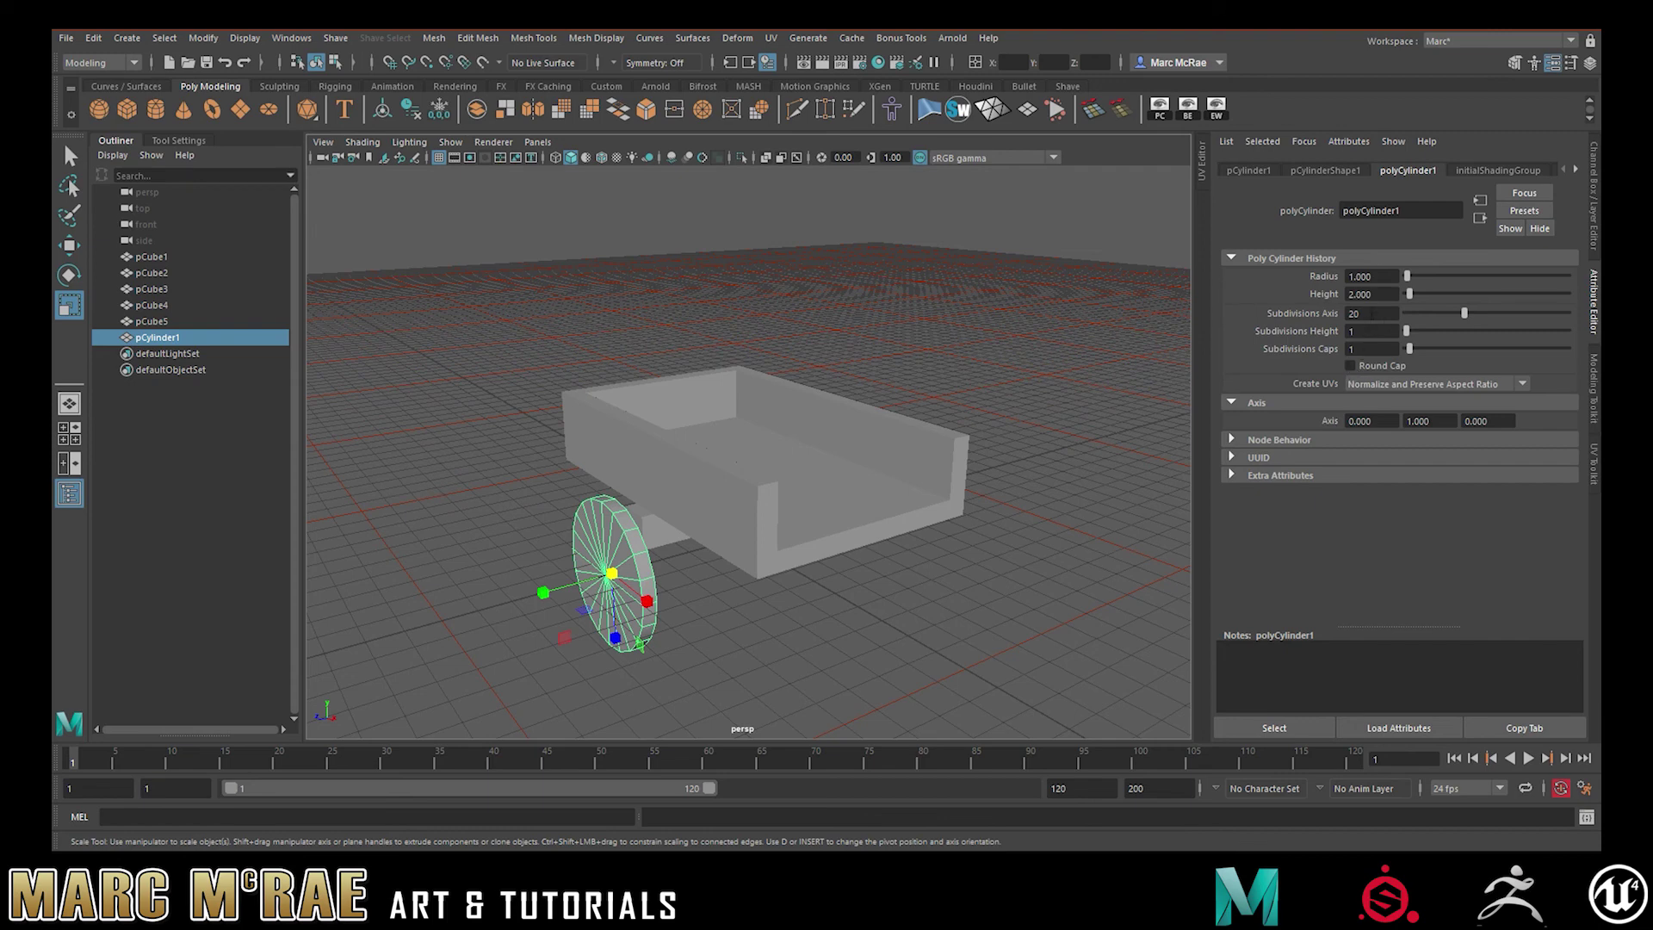
{"action": "type", "text": "16"}
{"action": "key", "text": "Return"}
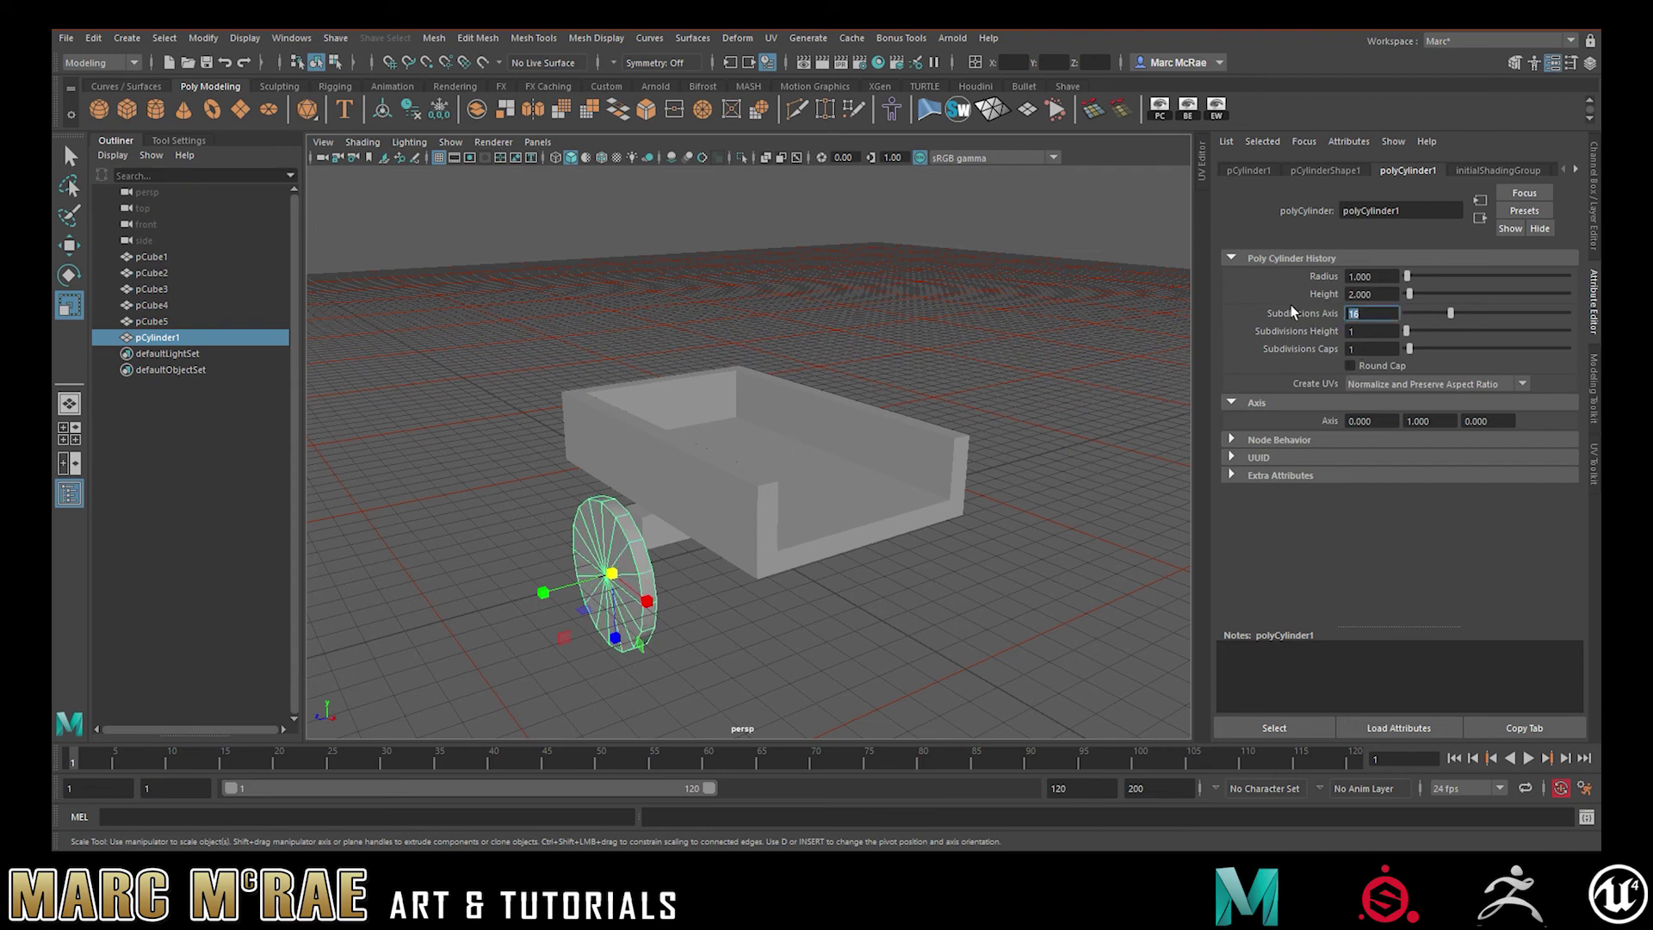
Raise the wheel toward axle height and move it farther outward to leave a gap from the axle beam's end
{"action": "left_click", "coordinate": [756, 614]}
{"action": "left_click", "coordinate": [607, 572]}
{"action": "key", "text": "w"}
{"action": "left_click_drag", "start_coordinate": [608, 502], "coordinate": [941, 472]}
{"action": "middle_click_drag", "start_coordinate": [941, 471], "coordinate": [782, 484], "text": "alt"}
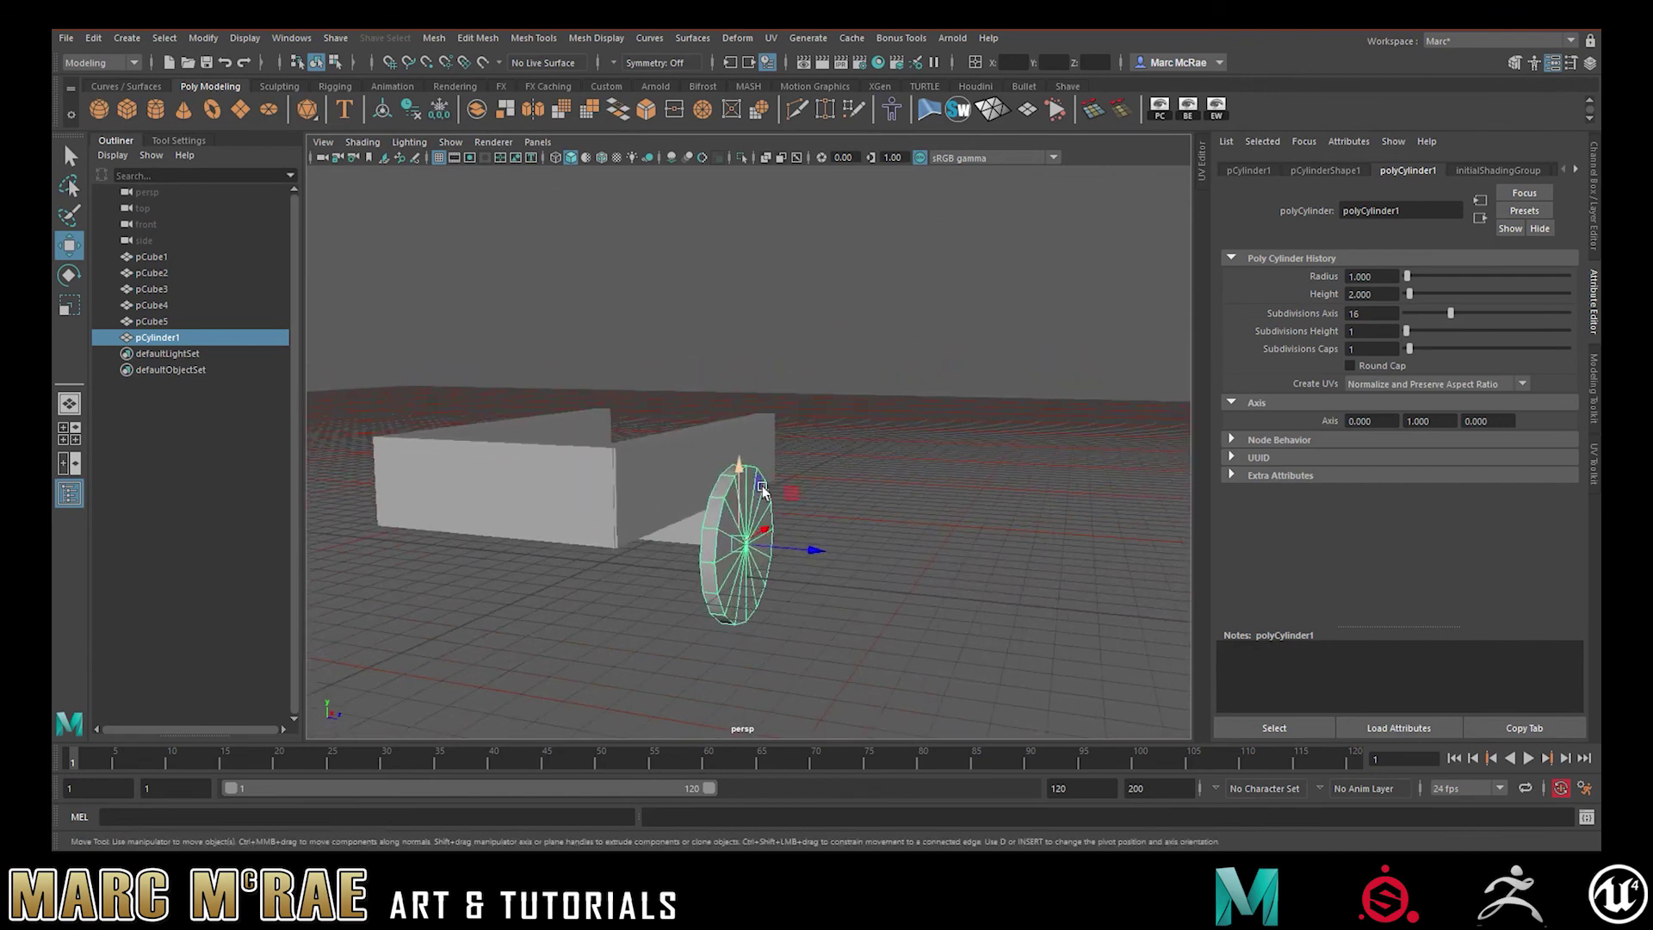
{"action": "right_click_drag", "start_coordinate": [782, 484], "coordinate": [1139, 476], "text": "alt"}
{"action": "left_click_drag", "start_coordinate": [1140, 476], "coordinate": [863, 535], "text": "alt"}
{"action": "middle_click_drag", "start_coordinate": [863, 536], "coordinate": [881, 498], "text": "alt"}
{"action": "left_click_drag", "start_coordinate": [882, 498], "coordinate": [928, 513], "text": "alt"}
{"action": "left_click_drag", "start_coordinate": [822, 633], "coordinate": [954, 644]}
{"action": "left_click_drag", "start_coordinate": [930, 579], "coordinate": [706, 548], "text": "alt"}
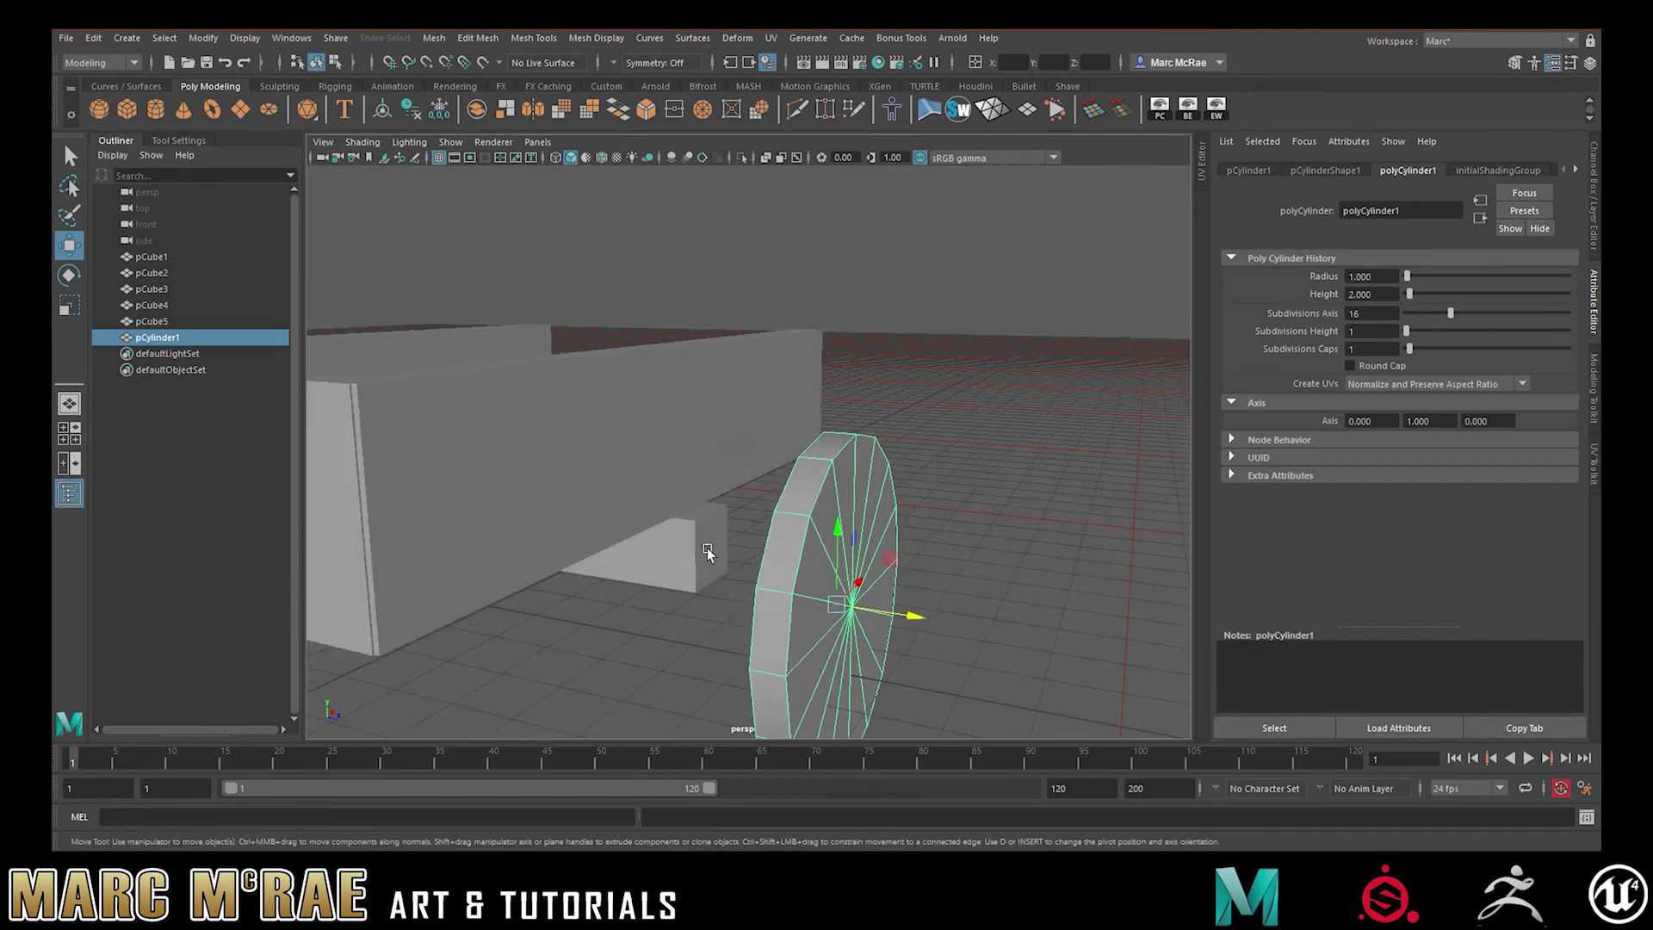
Cut diagonal edges across the axle beam's end face with Multi-Cut to mark its center
{"action": "left_click", "coordinate": [705, 547]}
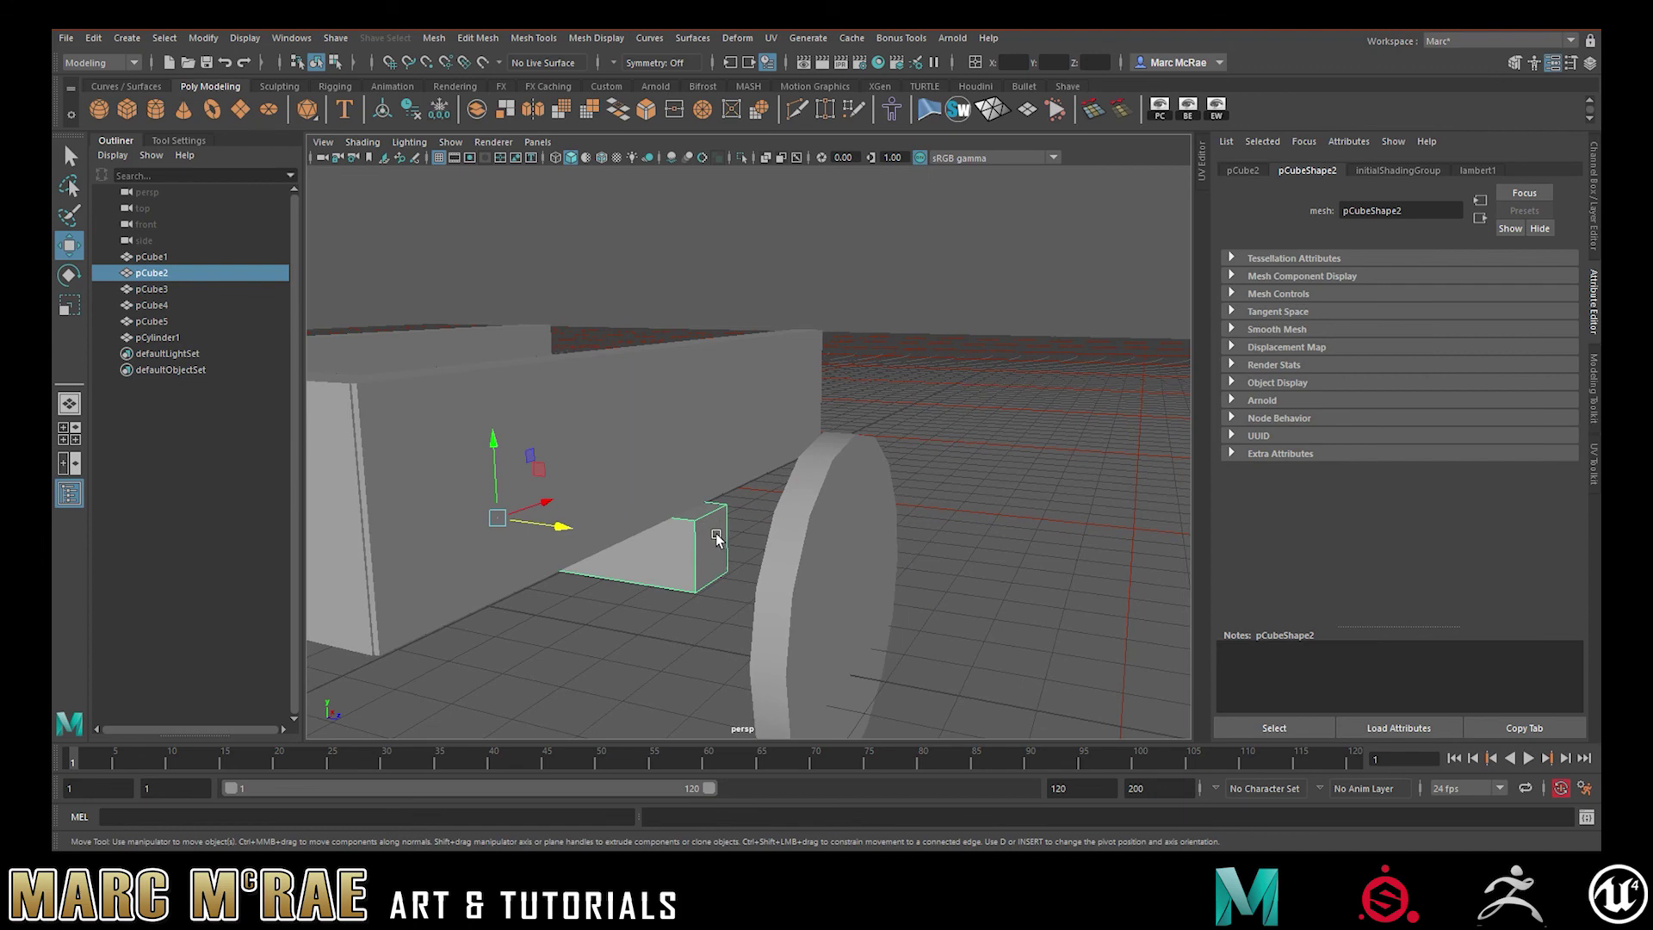
{"action": "left_click", "coordinate": [796, 109]}
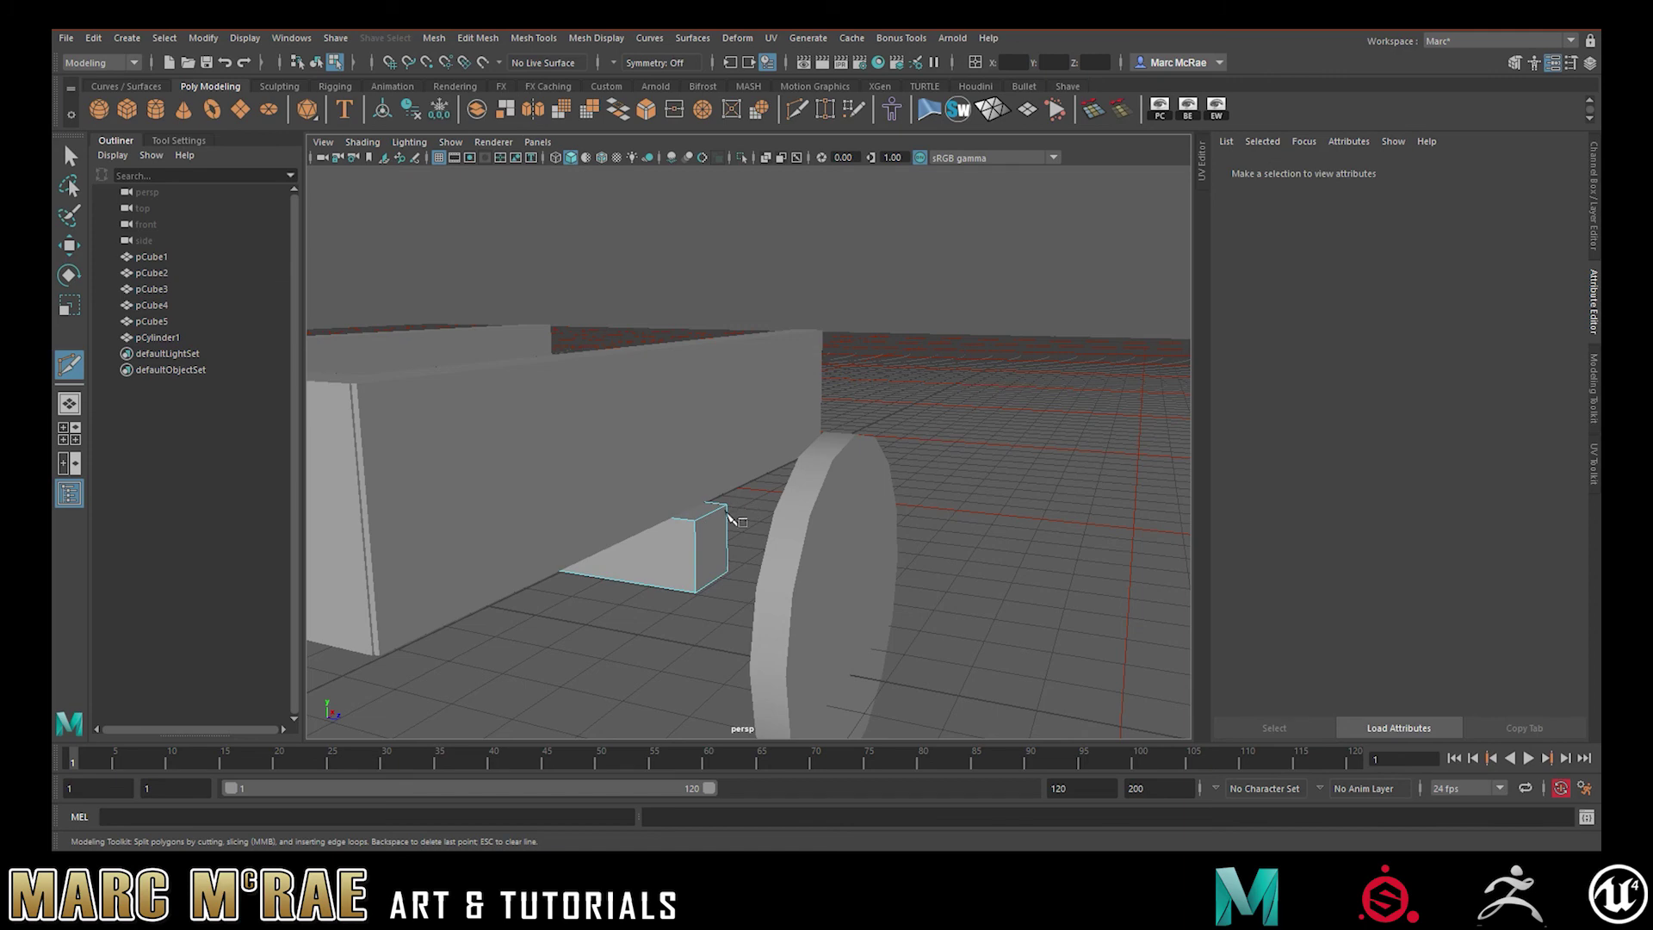
{"action": "left_click", "coordinate": [696, 592]}
{"action": "left_click", "coordinate": [695, 521]}
{"action": "left_click", "coordinate": [727, 571]}
{"action": "key", "text": "q"}
Snap the wheel's pivot to the center vertex of its inner face
{"action": "left_click", "coordinate": [828, 545]}
{"action": "key", "text": "f"}
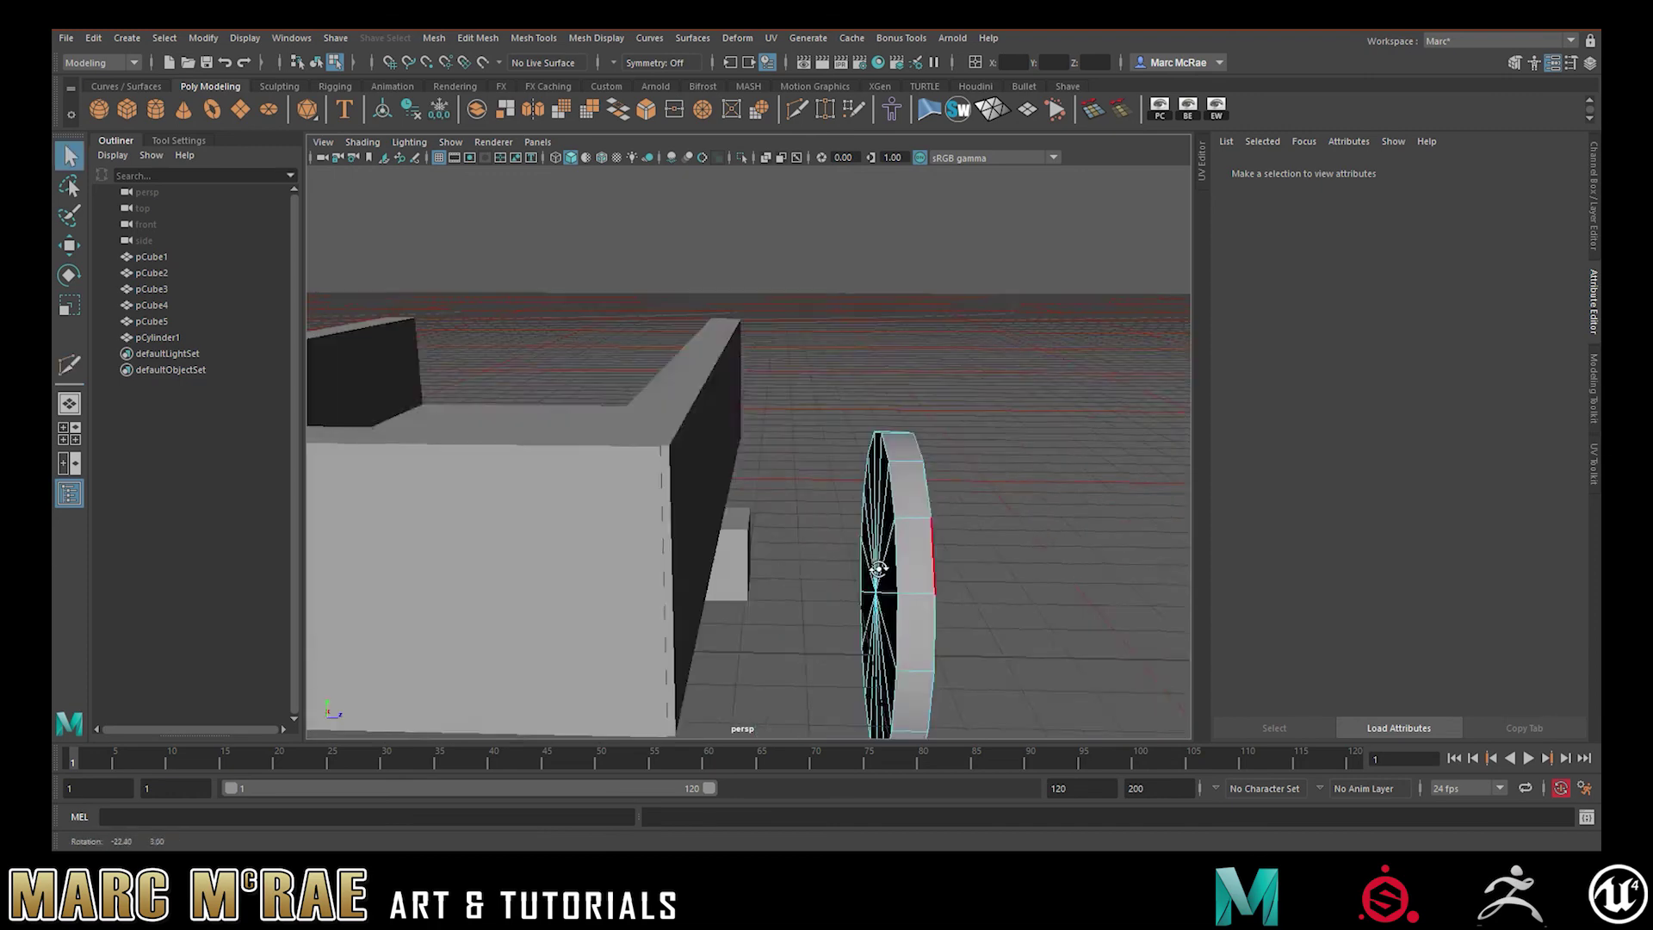
{"action": "key", "text": "w"}
{"action": "right_click_drag", "start_coordinate": [998, 441], "coordinate": [1048, 427]}
{"action": "left_click_drag", "start_coordinate": [938, 473], "coordinate": [885, 479], "text": "alt"}
{"action": "middle_click_drag", "start_coordinate": [809, 491], "coordinate": [812, 413], "text": "alt"}
{"action": "right_click_drag", "start_coordinate": [812, 414], "coordinate": [846, 415], "text": "alt"}
{"action": "left_click_drag", "start_coordinate": [847, 414], "coordinate": [885, 431], "text": "alt"}
{"action": "key", "text": "d"}
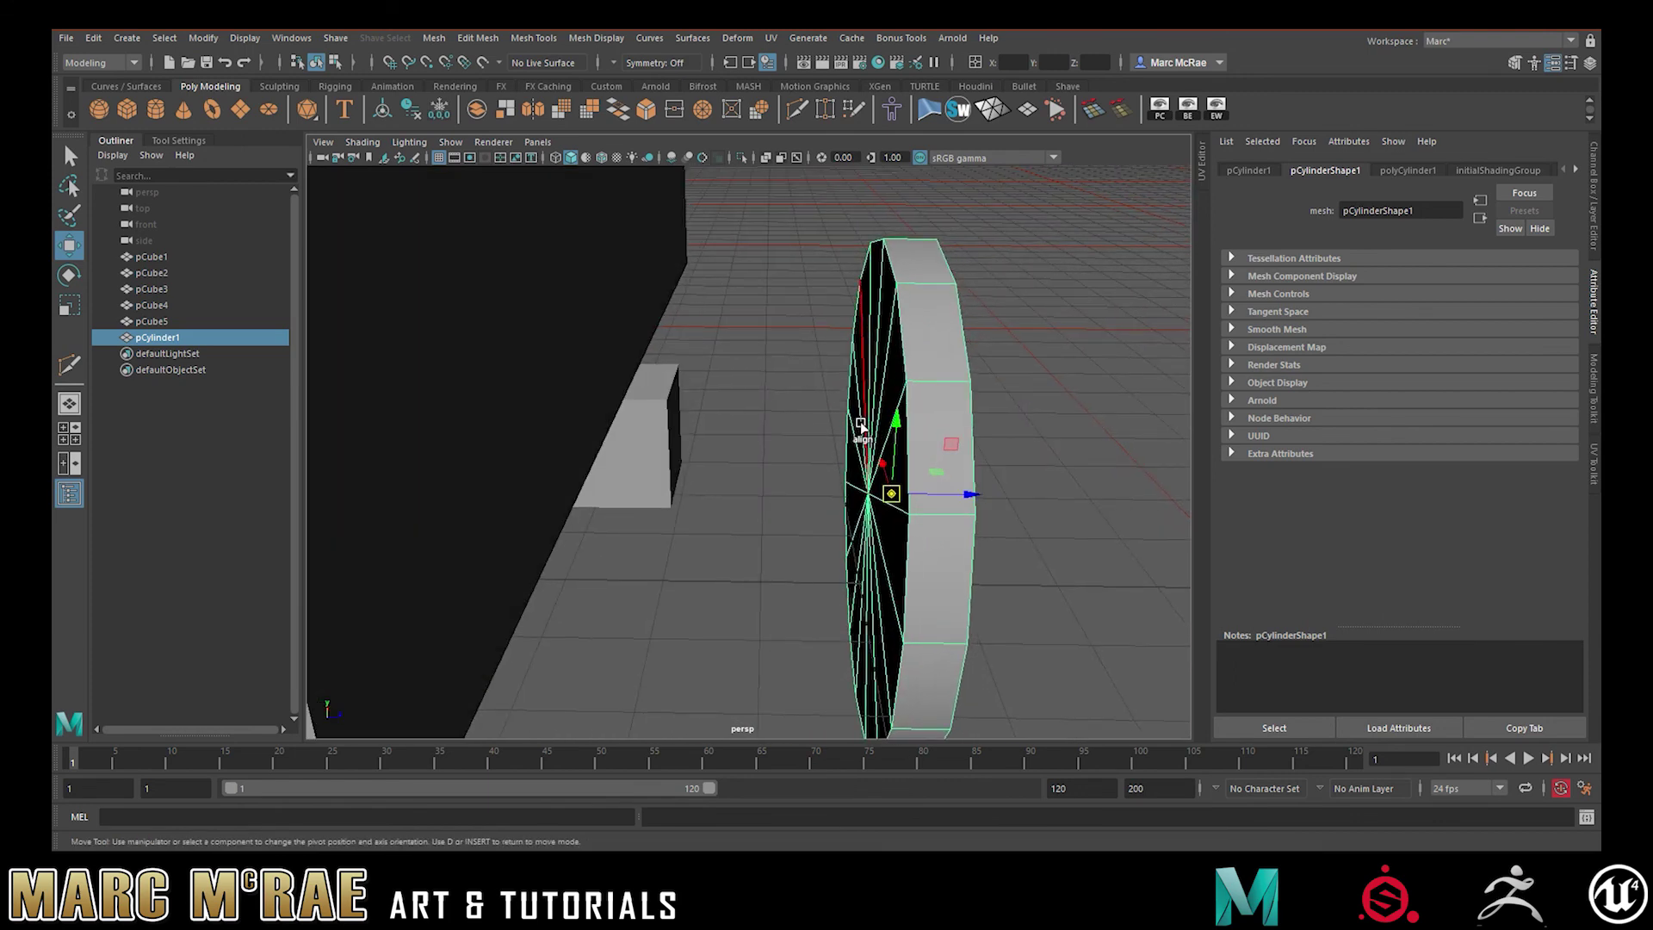
{"action": "left_click_drag", "start_coordinate": [891, 496], "coordinate": [877, 462]}
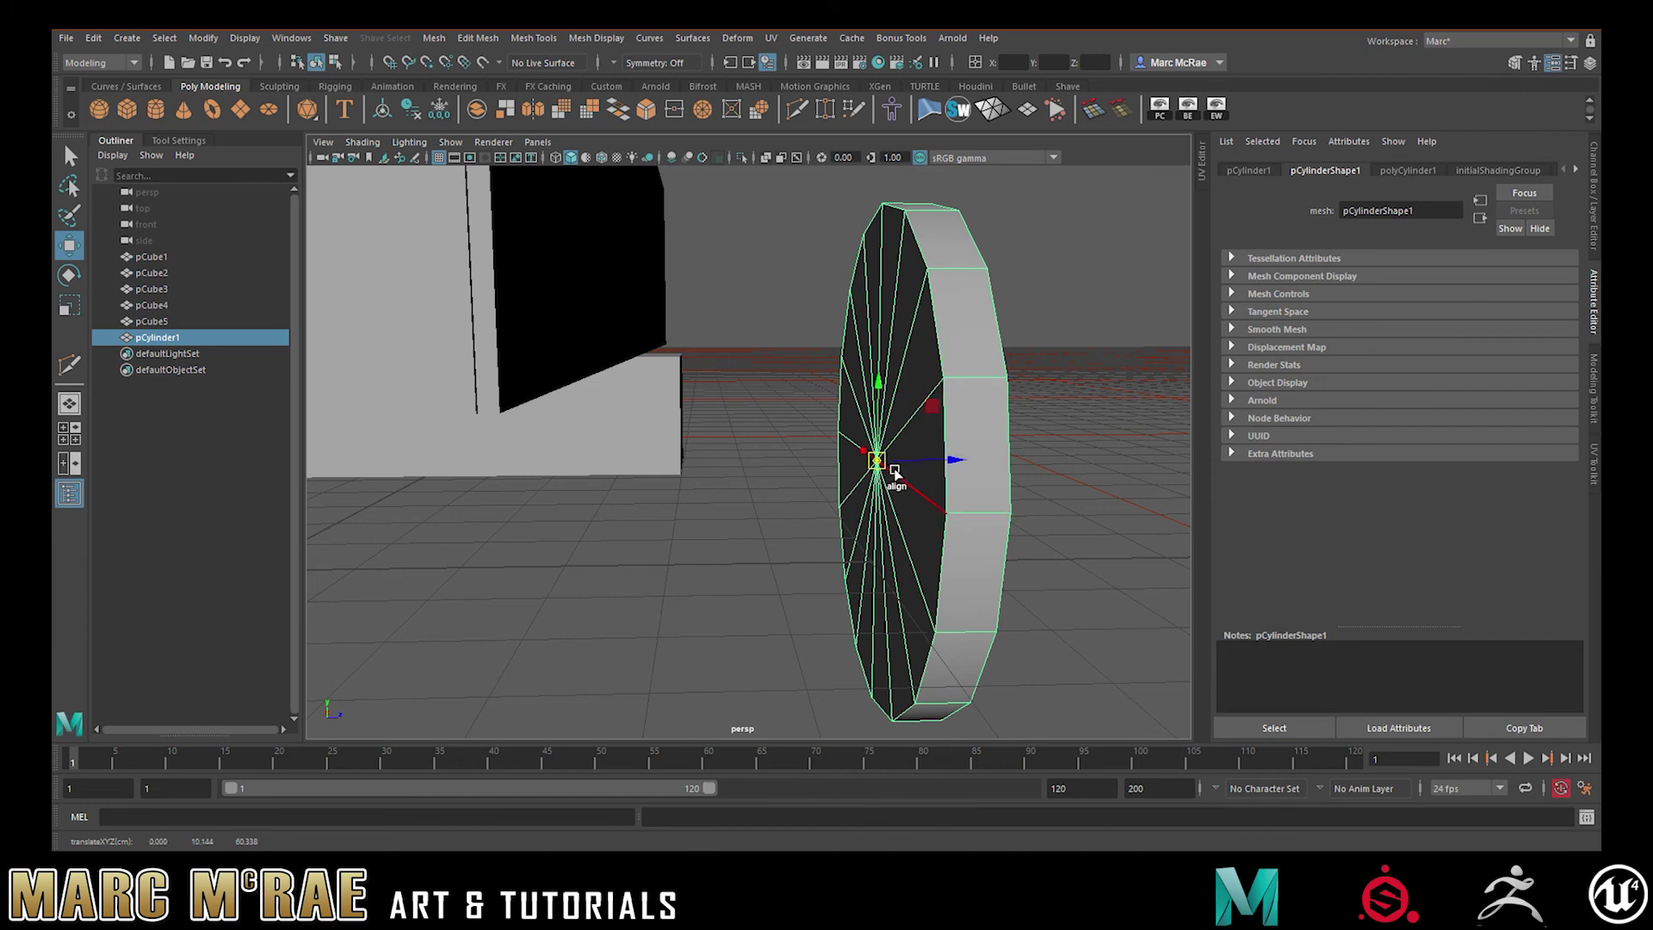
Snap the wheel by its pivot onto the center of the axle beam's end and check the fit in wireframe
{"action": "left_click_drag", "start_coordinate": [816, 525], "coordinate": [778, 534], "text": "alt"}
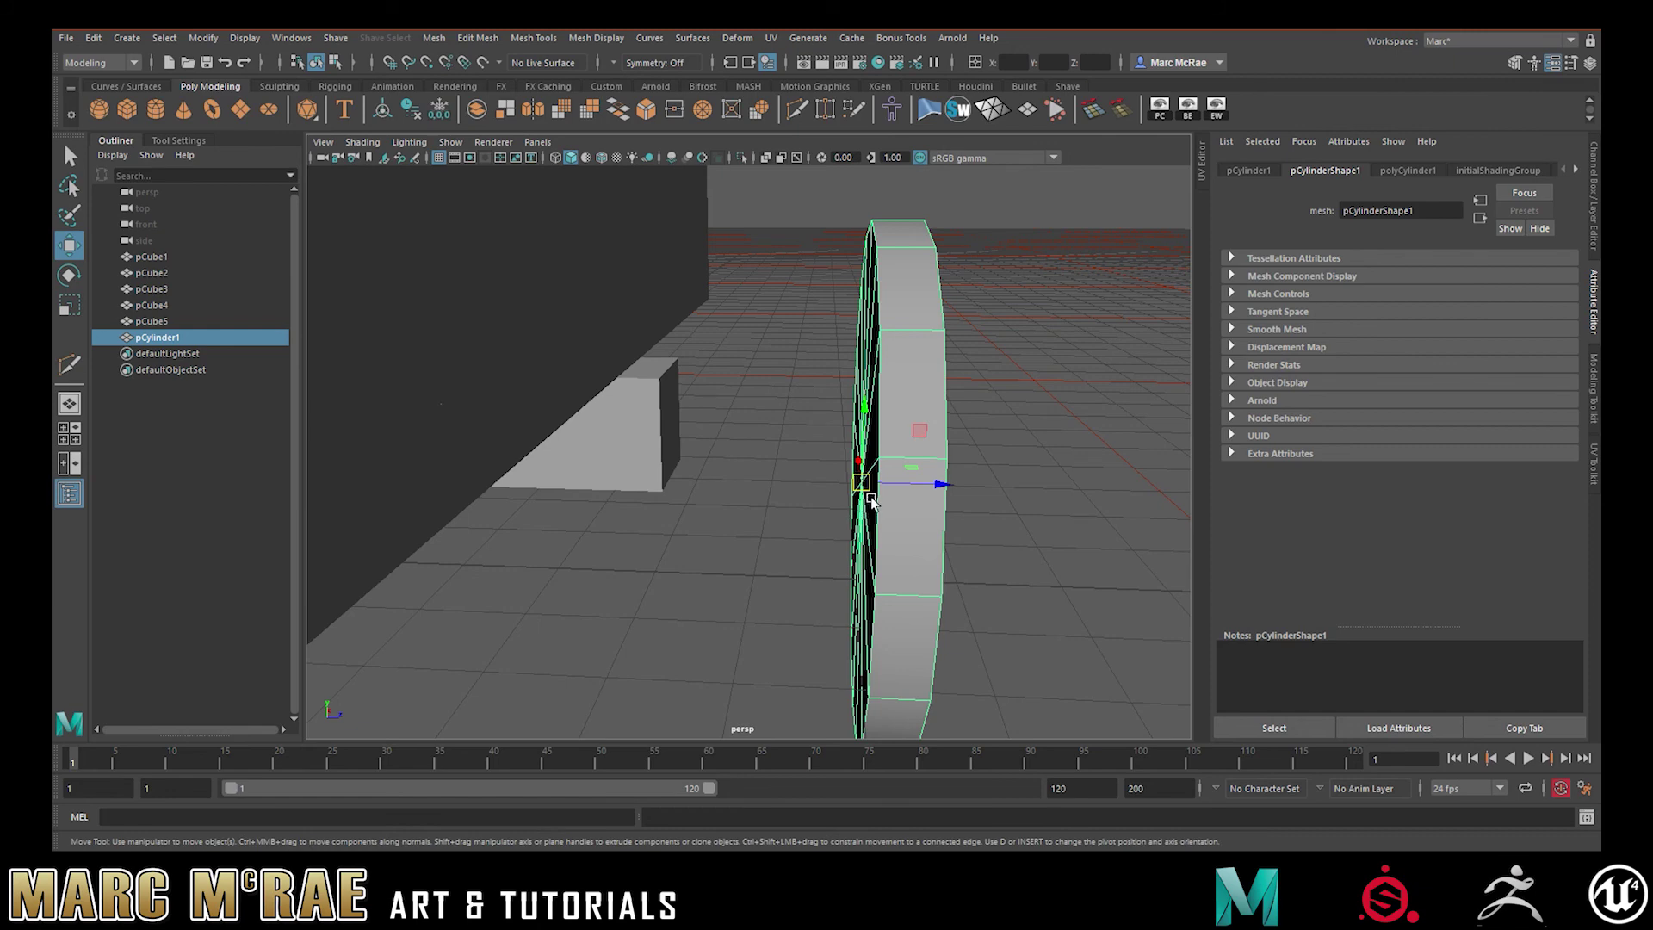
{"action": "left_click_drag", "start_coordinate": [863, 480], "coordinate": [680, 428]}
{"action": "key", "text": "4"}
{"action": "mouse_move", "coordinate": [787, 460]}
{"action": "left_mouse_down", "text": "alt"}
{"action": "mouse_move", "coordinate": [770, 483]}
{"action": "mouse_move", "coordinate": [697, 468]}
{"action": "mouse_move", "coordinate": [669, 522]}
{"action": "mouse_move", "coordinate": [870, 491]}
{"action": "mouse_move", "coordinate": [629, 504]}
{"action": "mouse_move", "coordinate": [809, 494]}
{"action": "mouse_move", "coordinate": [579, 457]}
{"action": "mouse_move", "coordinate": [650, 446]}
{"action": "mouse_move", "coordinate": [788, 478]}
{"action": "left_mouse_up", "text": "alt"}
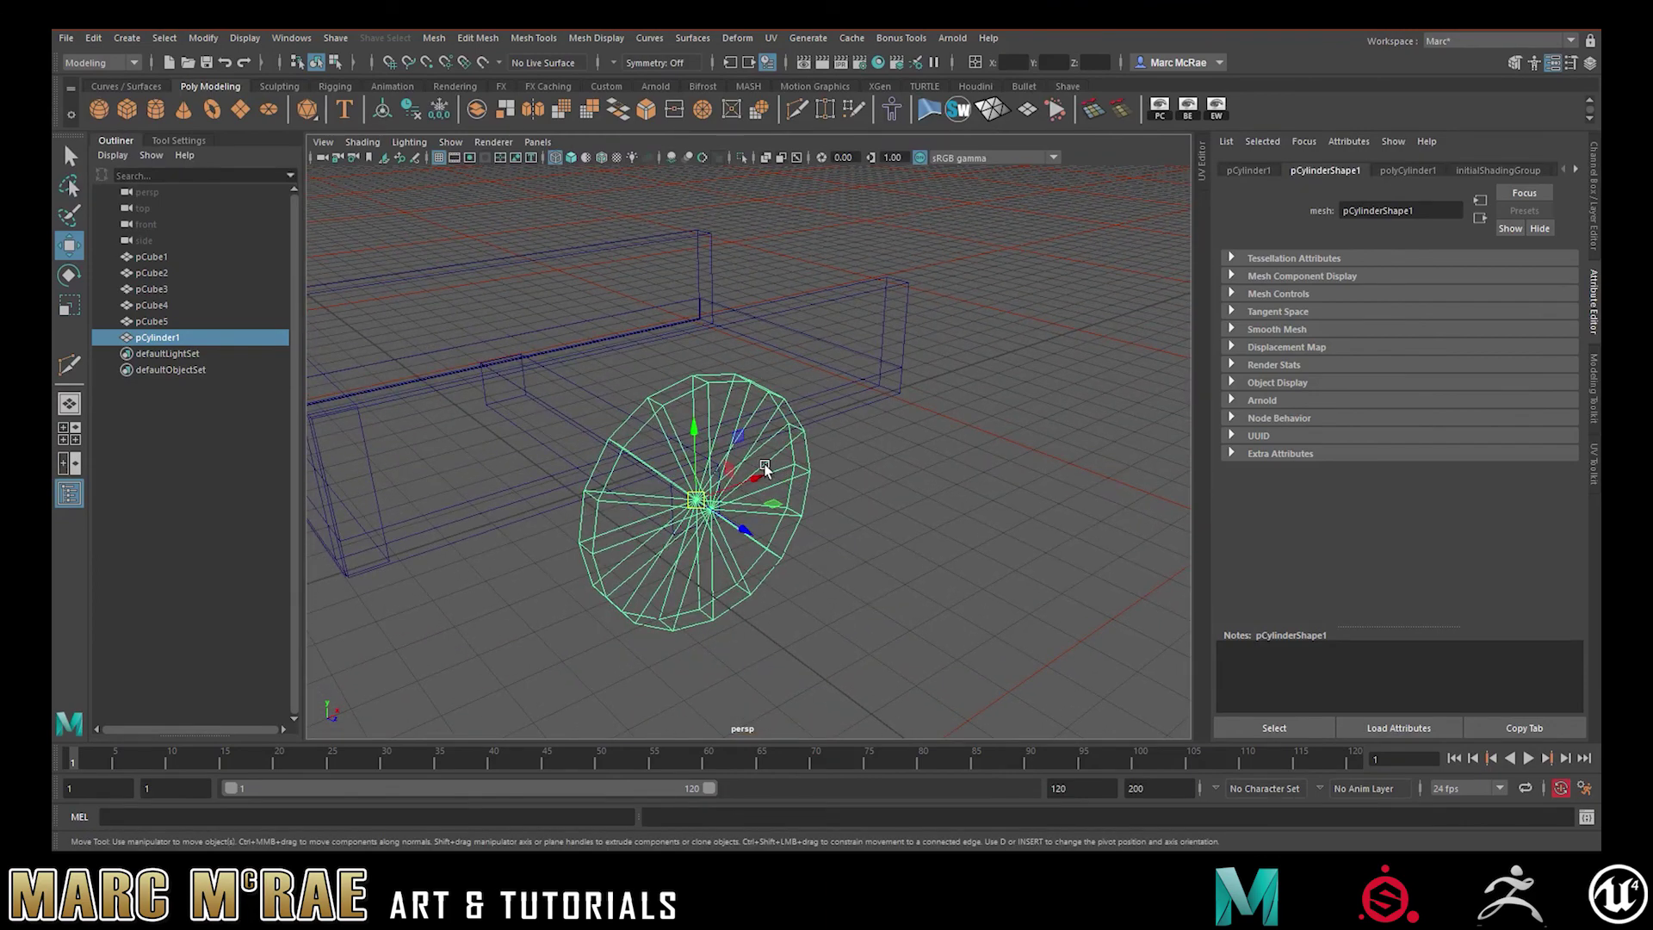
{"action": "key", "text": "5"}
{"action": "mouse_move", "coordinate": [974, 479]}
{"action": "left_mouse_down", "text": "alt"}
{"action": "mouse_move", "coordinate": [1077, 480]}
{"action": "mouse_move", "coordinate": [970, 482]}
{"action": "left_mouse_up", "text": "alt"}
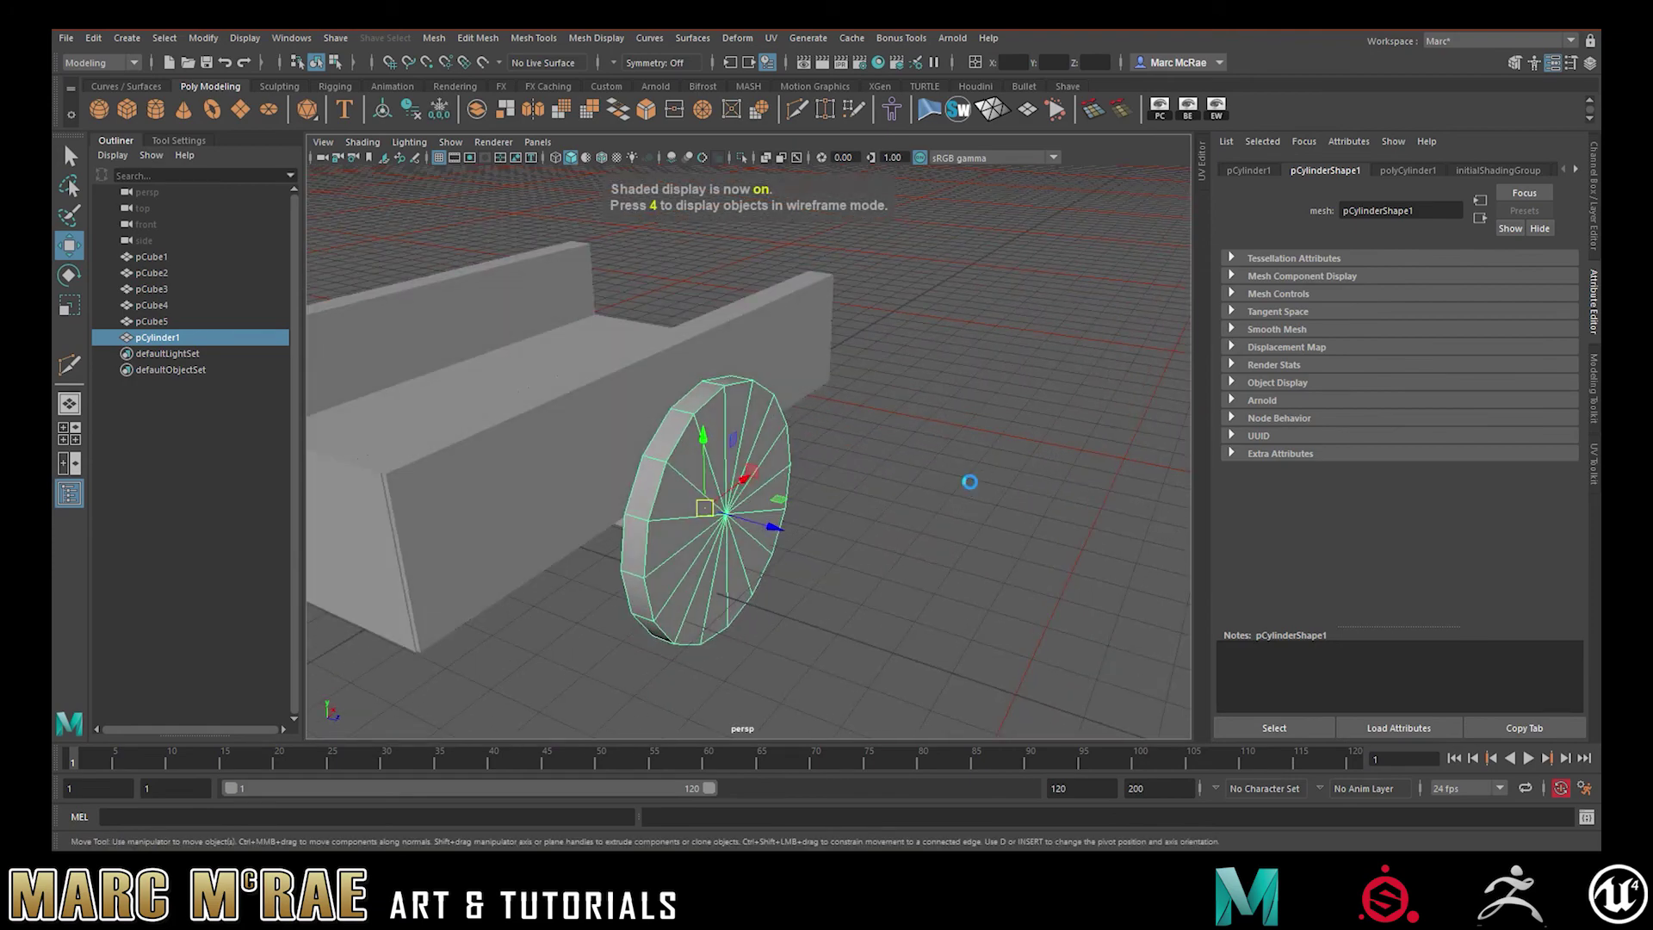
{"action": "key", "text": "Delete"}
{"action": "left_click", "coordinate": [818, 448]}
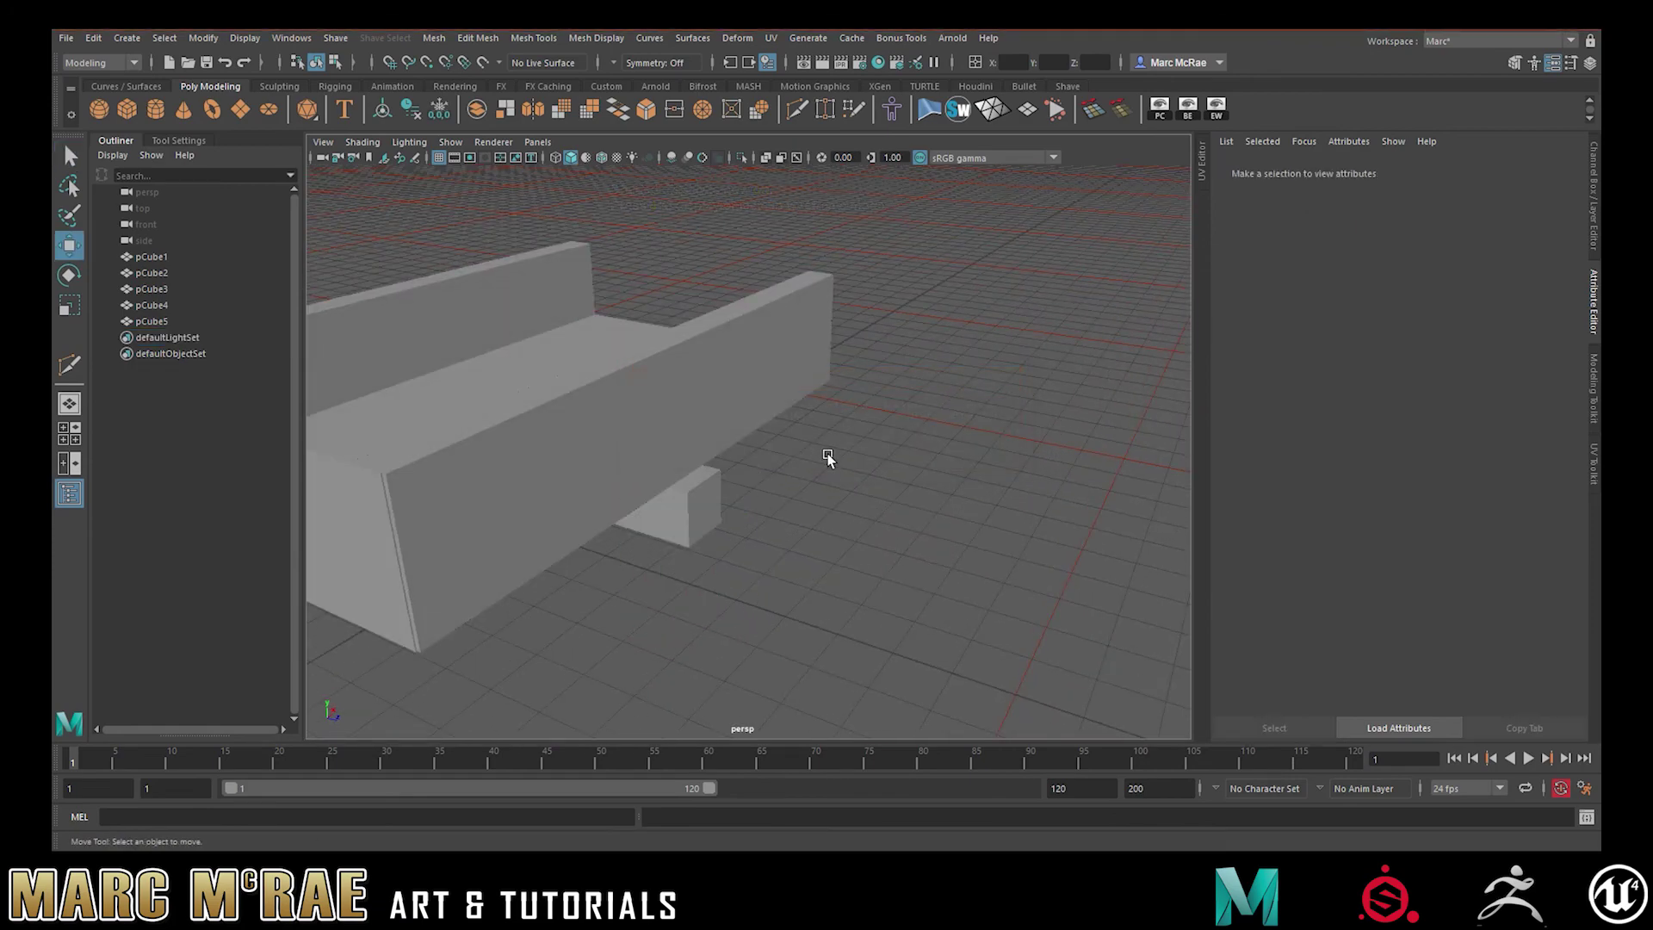
{"action": "left_click_drag", "start_coordinate": [870, 468], "coordinate": [863, 471], "text": "alt"}
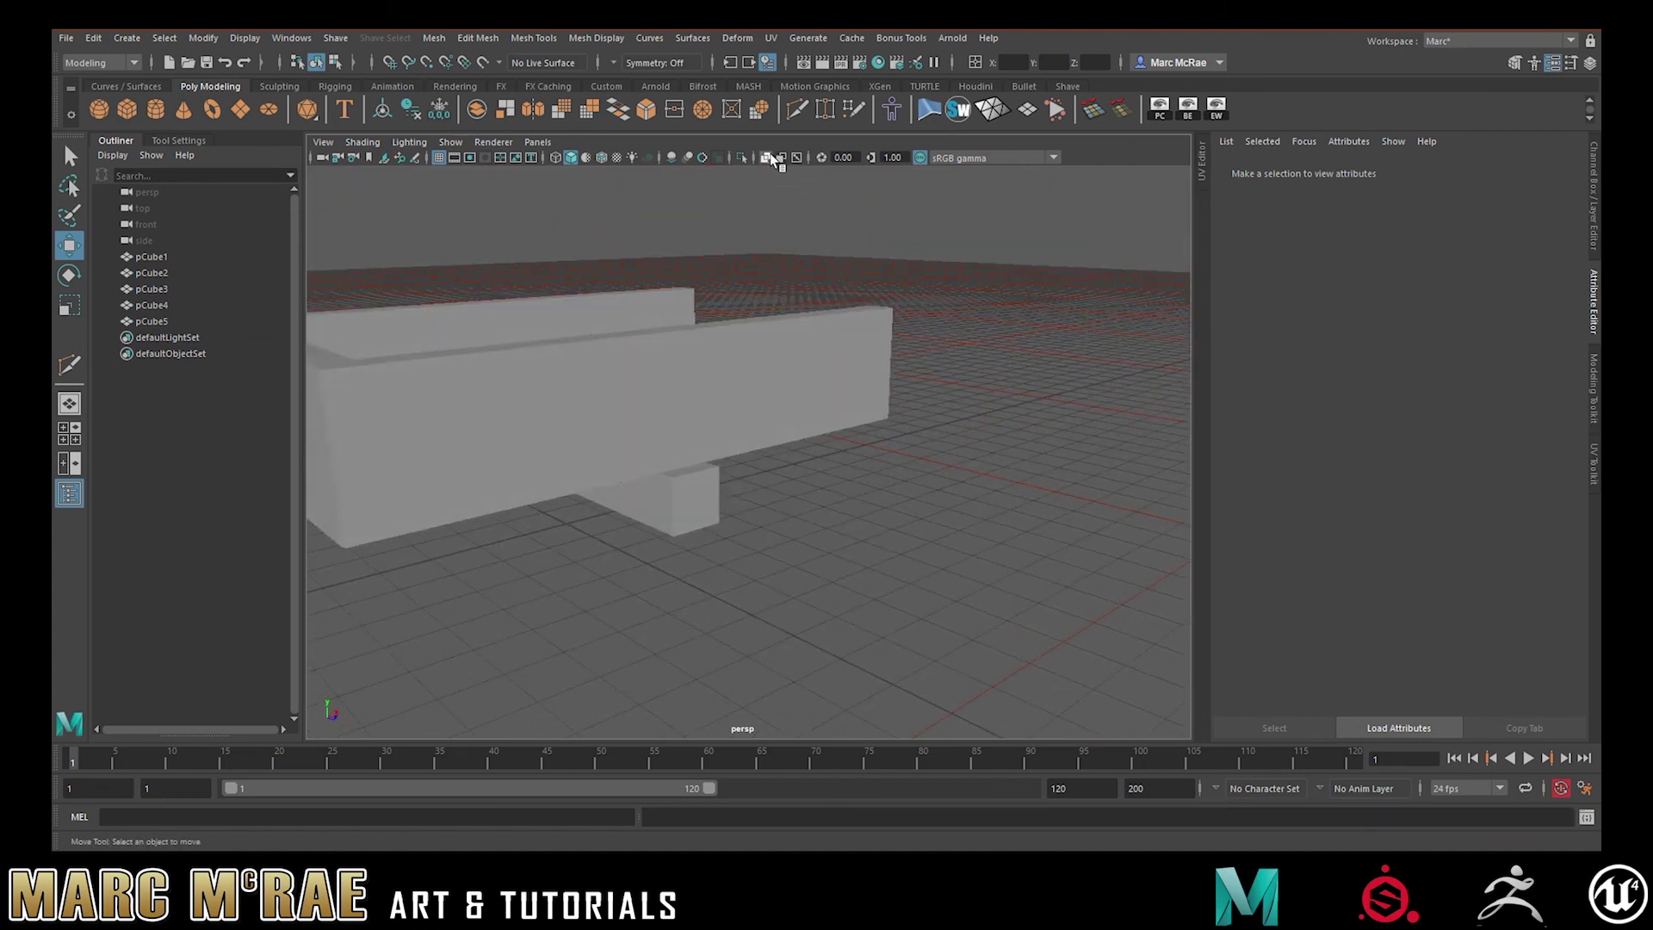
{"action": "left_click", "coordinate": [770, 158]}
{"action": "scroll", "coordinate": [873, 402], "scroll_direction": "down", "scroll_amount": 1}
{"action": "left_click_drag", "start_coordinate": [771, 390], "coordinate": [764, 187], "text": "alt"}
{"action": "left_click", "coordinate": [766, 158]}
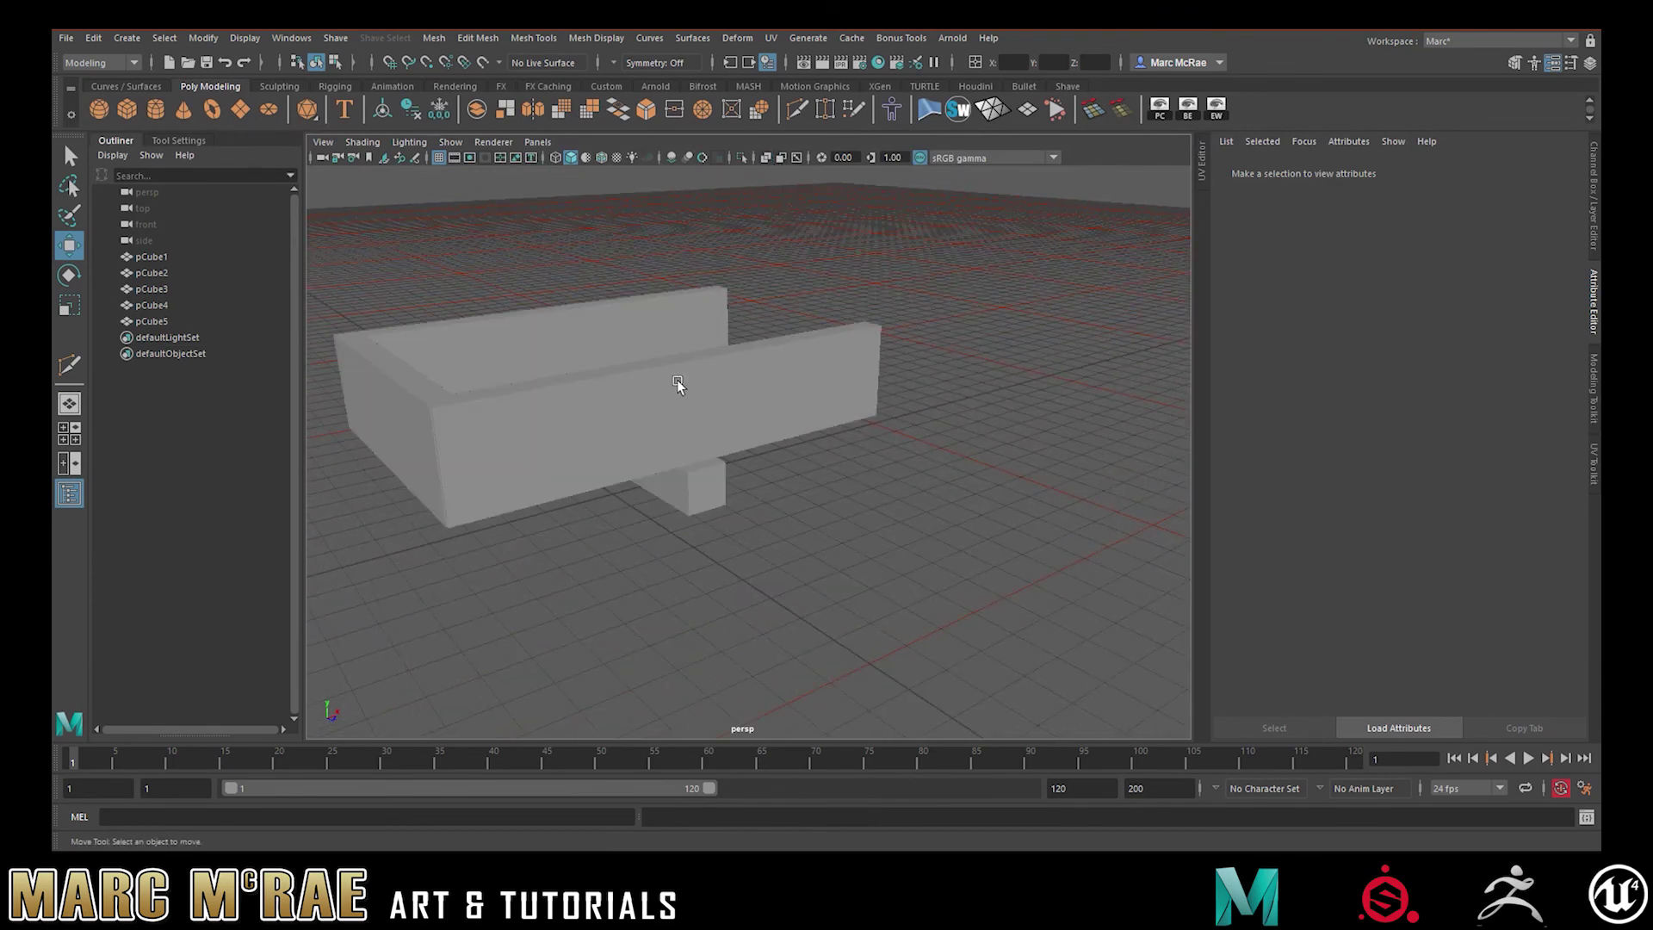
{"action": "right_click_drag", "start_coordinate": [690, 373], "coordinate": [825, 380], "text": "alt"}
{"action": "key", "text": "ctrl+z"}
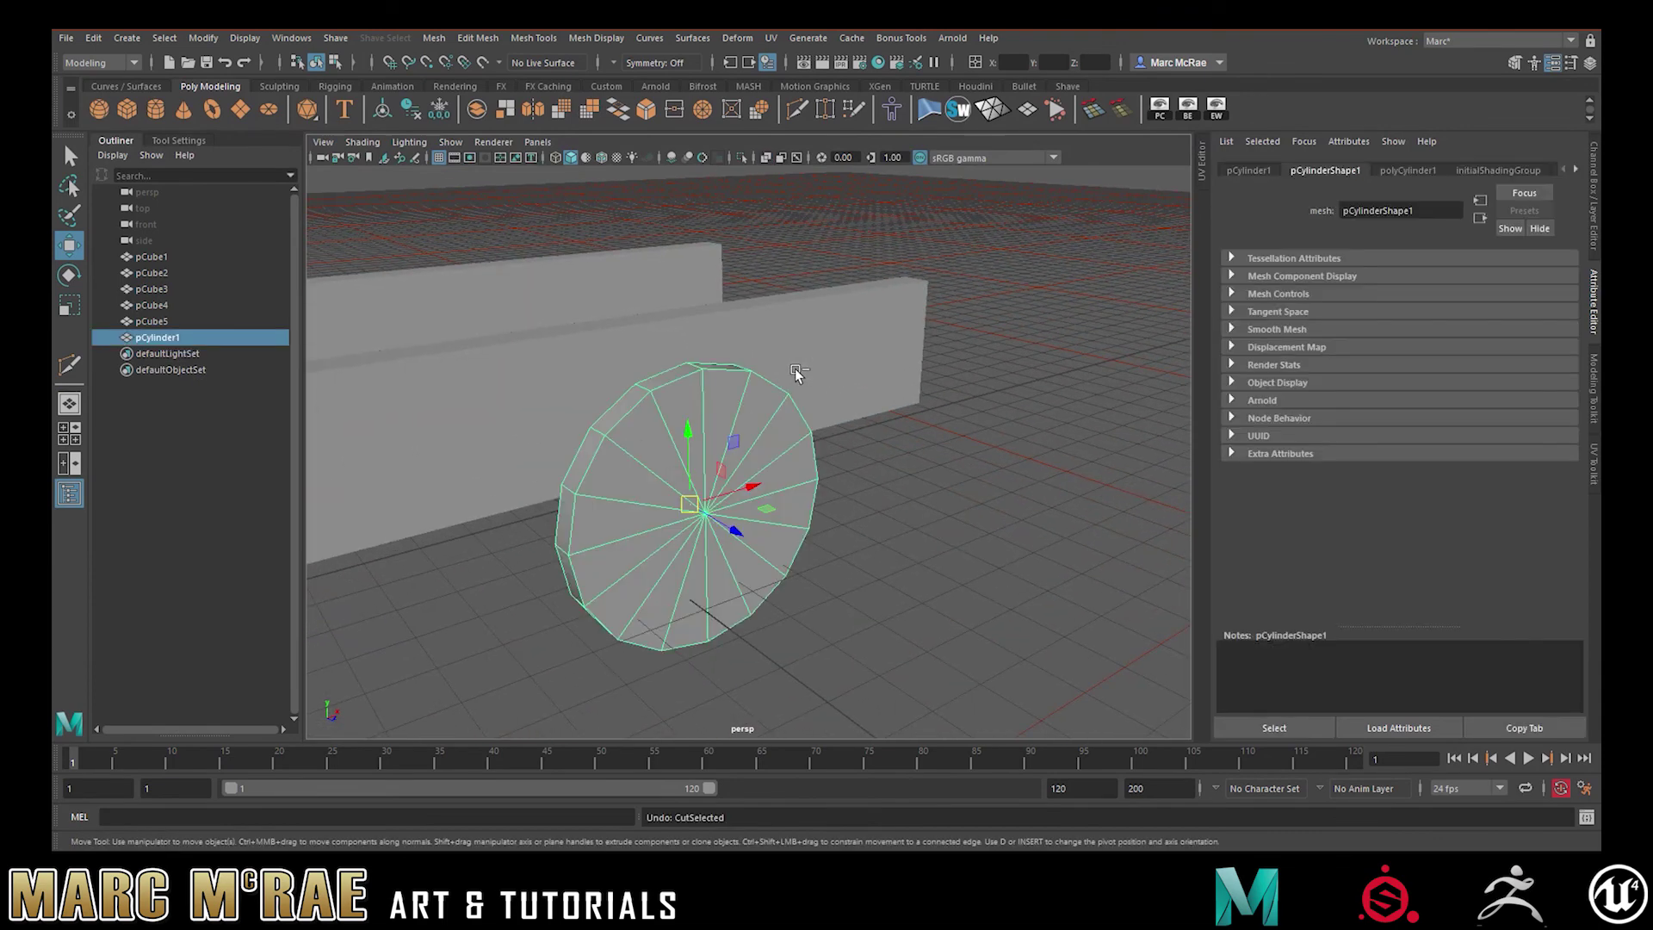
Examine the wheel's size and placement against the wagon body from several sides
{"action": "left_click_drag", "start_coordinate": [892, 465], "coordinate": [844, 413], "text": "alt"}
{"action": "scroll", "coordinate": [795, 438], "scroll_direction": "down", "scroll_amount": 3}
{"action": "scroll", "coordinate": [774, 430], "scroll_direction": "down", "scroll_amount": 2}
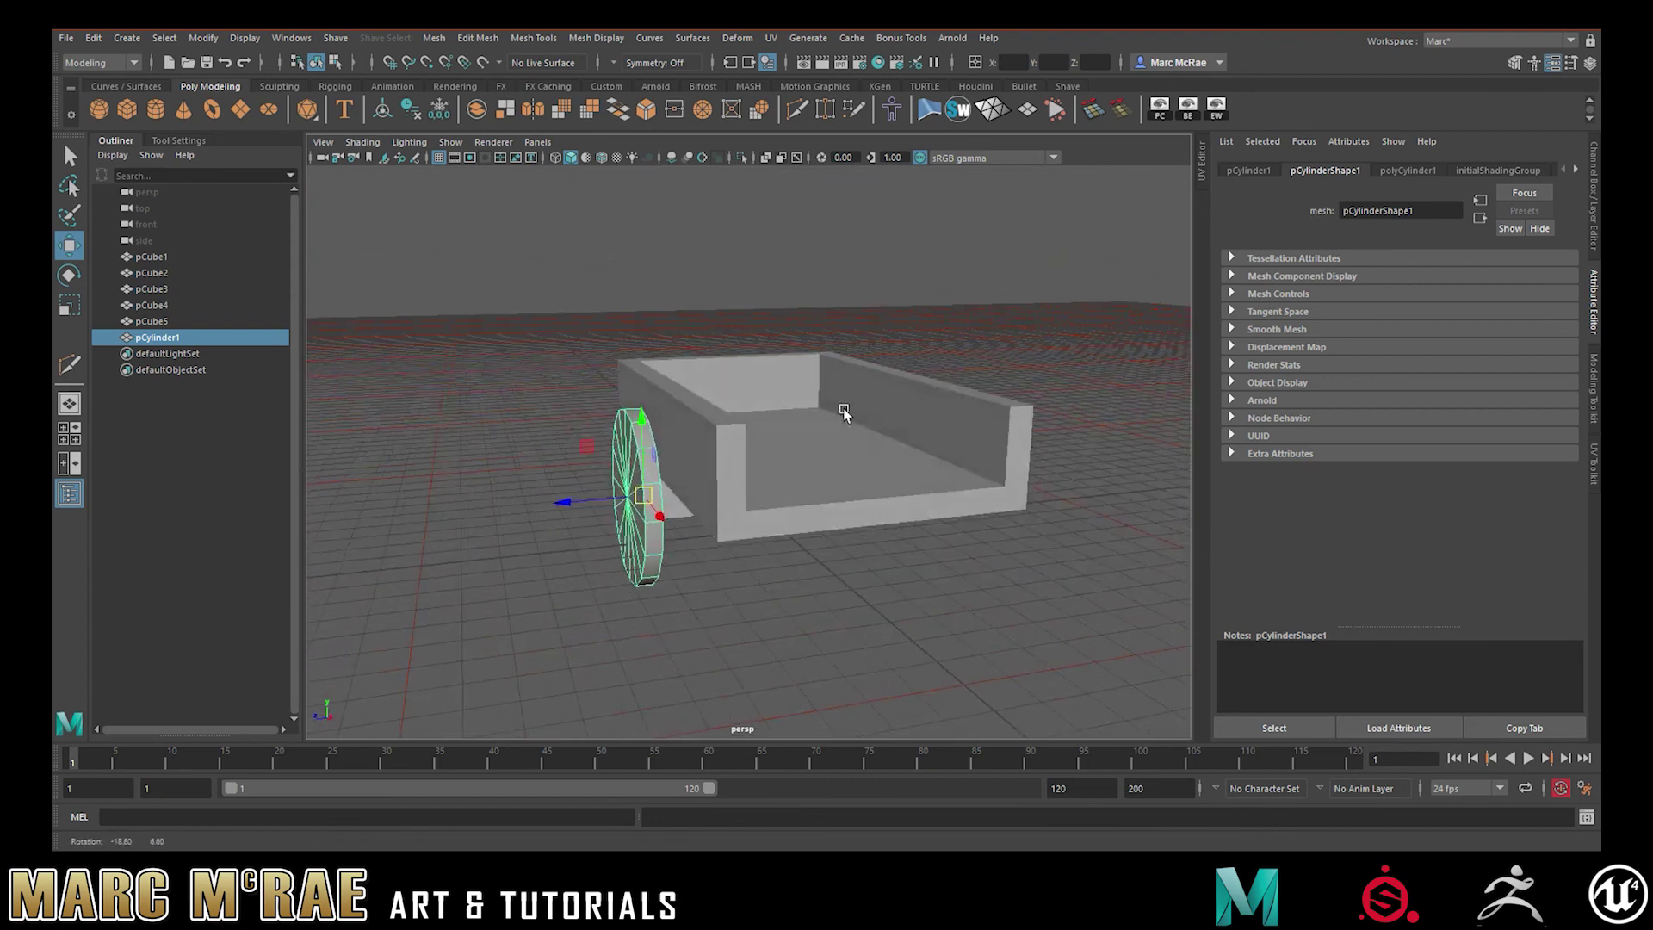
{"action": "left_click_drag", "start_coordinate": [848, 536], "coordinate": [864, 494], "text": "alt"}
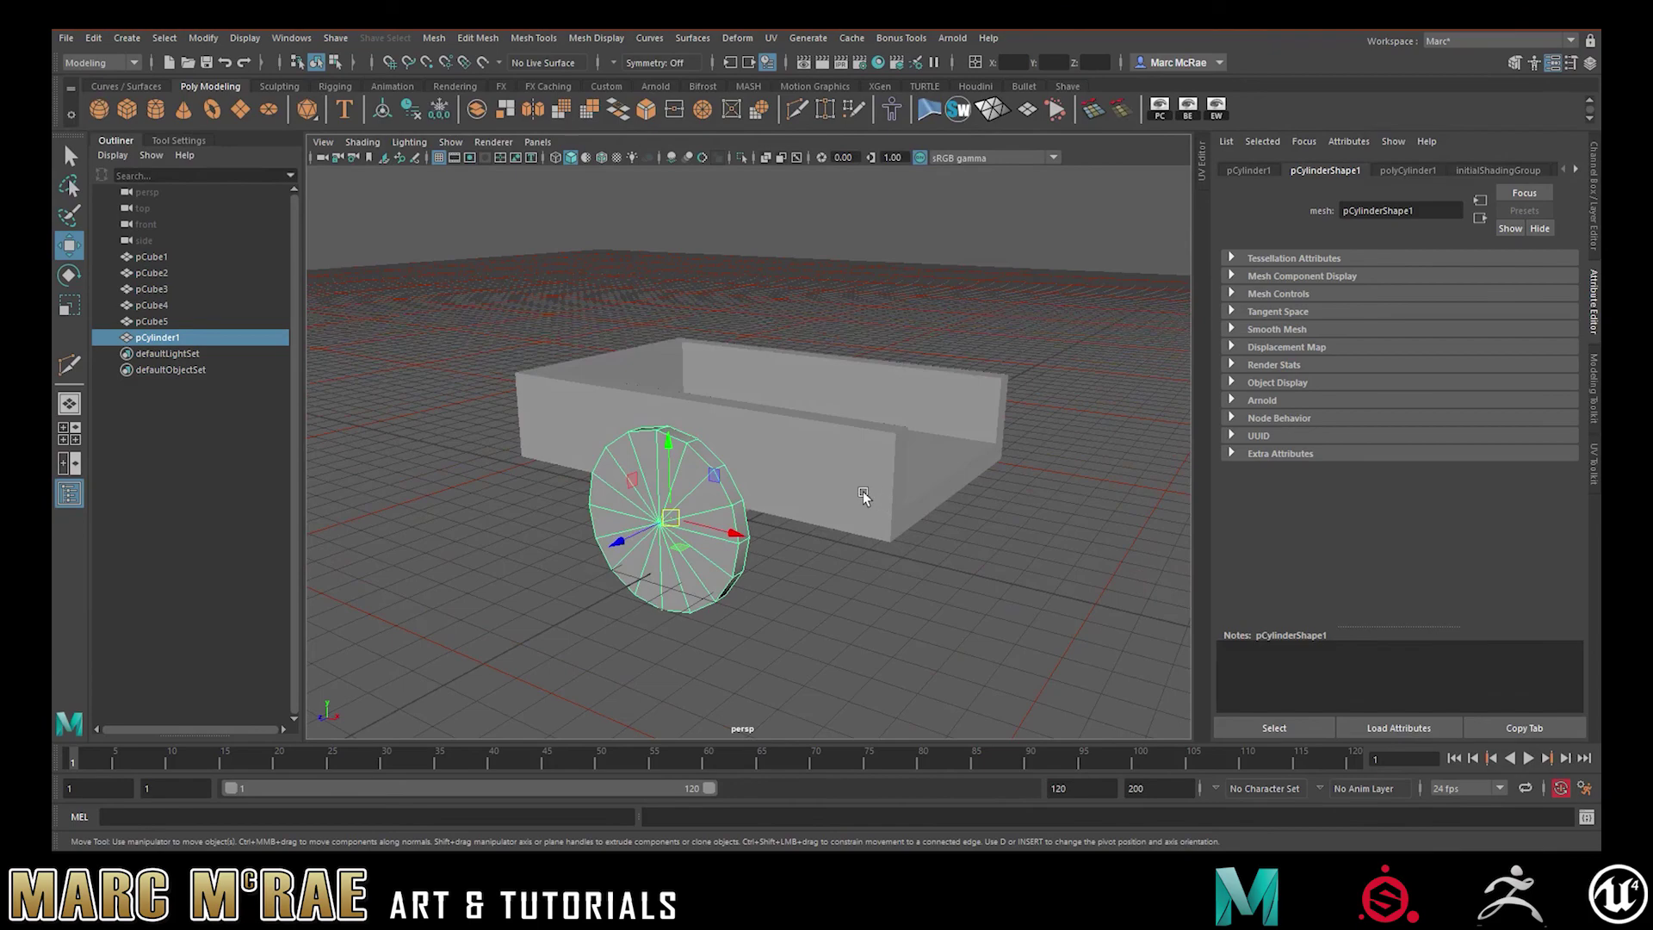
{"action": "left_click", "coordinate": [800, 581]}
{"action": "left_click", "coordinate": [696, 515]}
{"action": "left_click_drag", "start_coordinate": [764, 520], "coordinate": [745, 489], "text": "alt"}
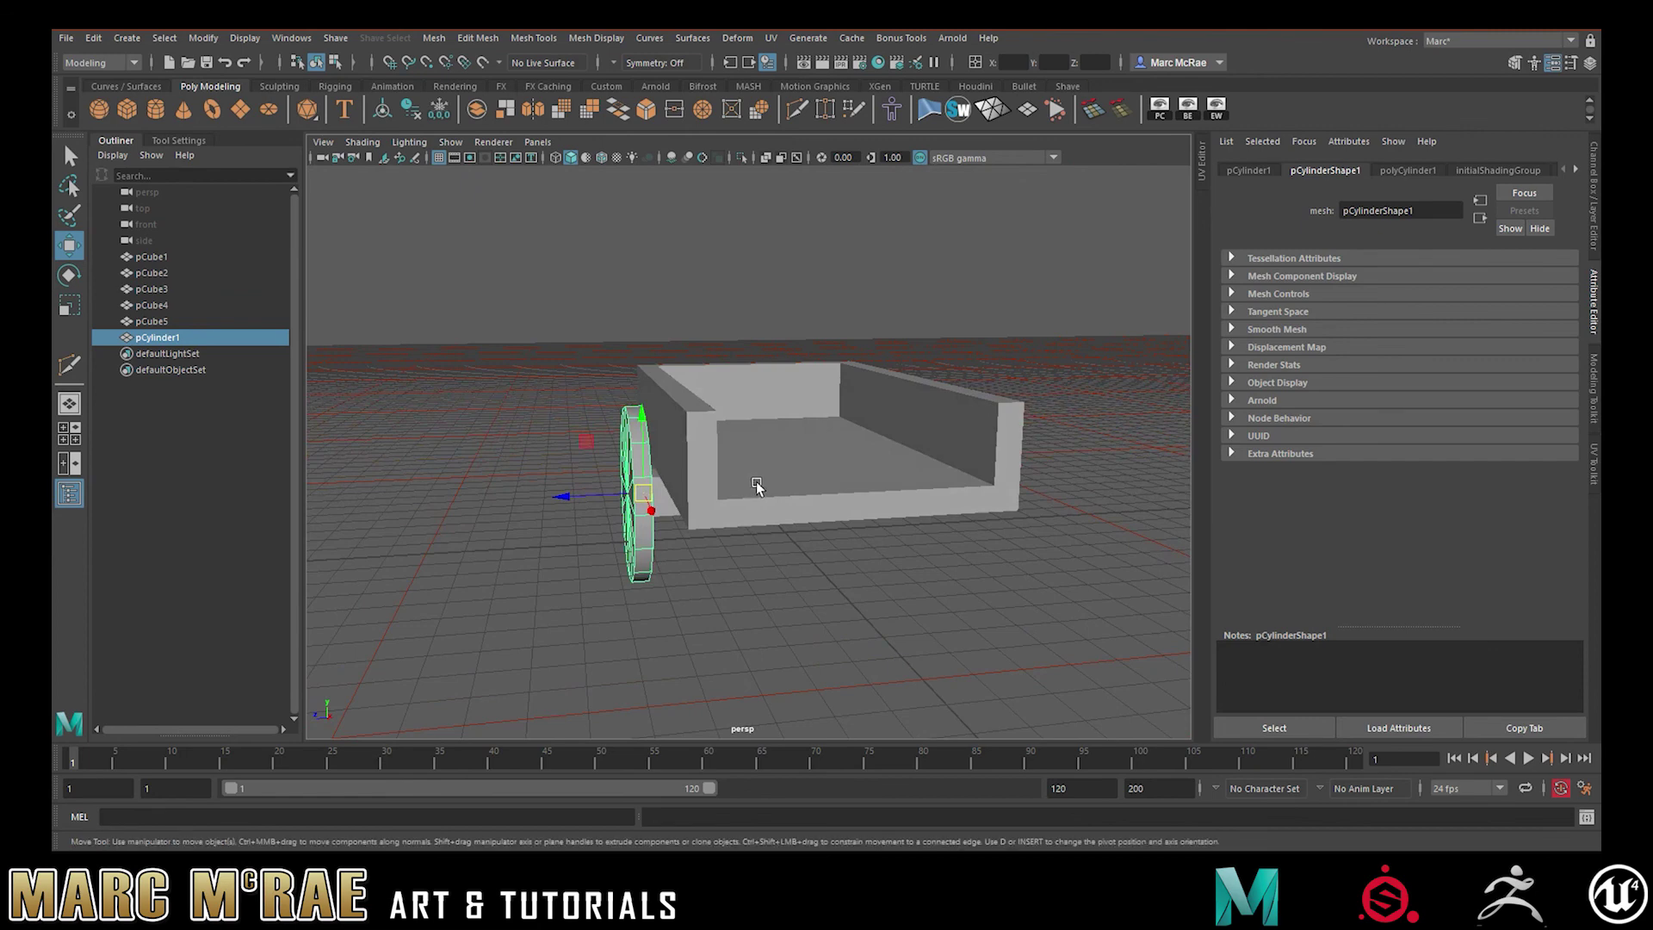
{"action": "left_click", "coordinate": [812, 493]}
{"action": "left_click_drag", "start_coordinate": [819, 494], "coordinate": [819, 483], "text": "alt"}
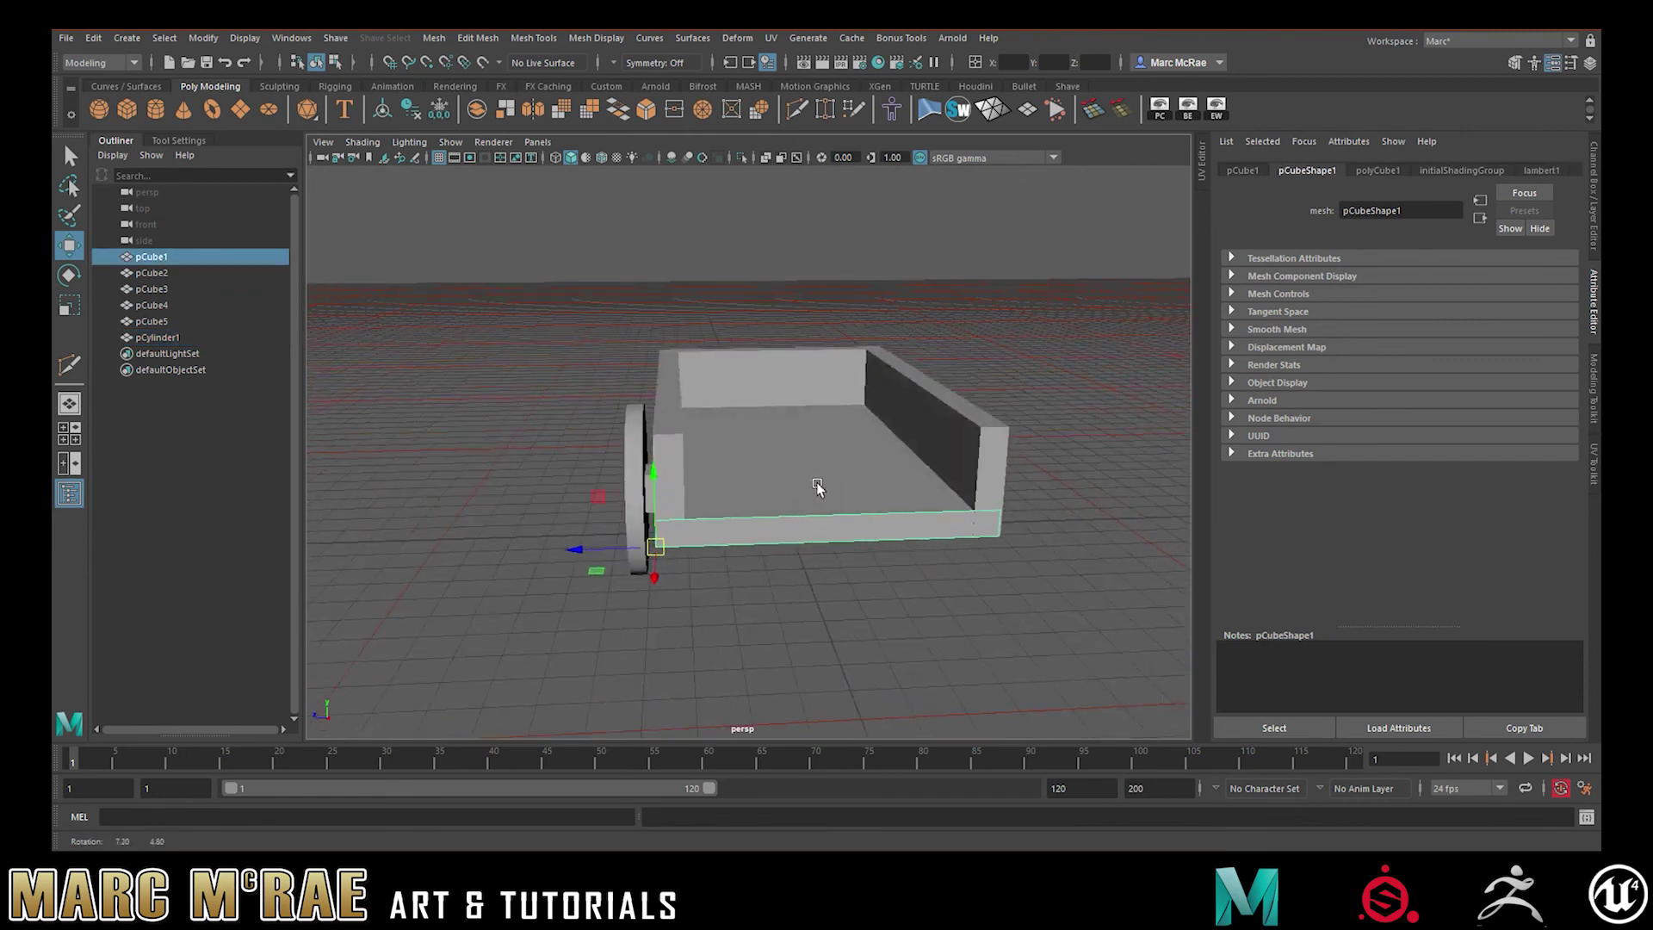
Try to mirror the wheel to the opposite side by grouping it and duplicating the group with a Z scale of -1
{"action": "left_click", "coordinate": [641, 449]}
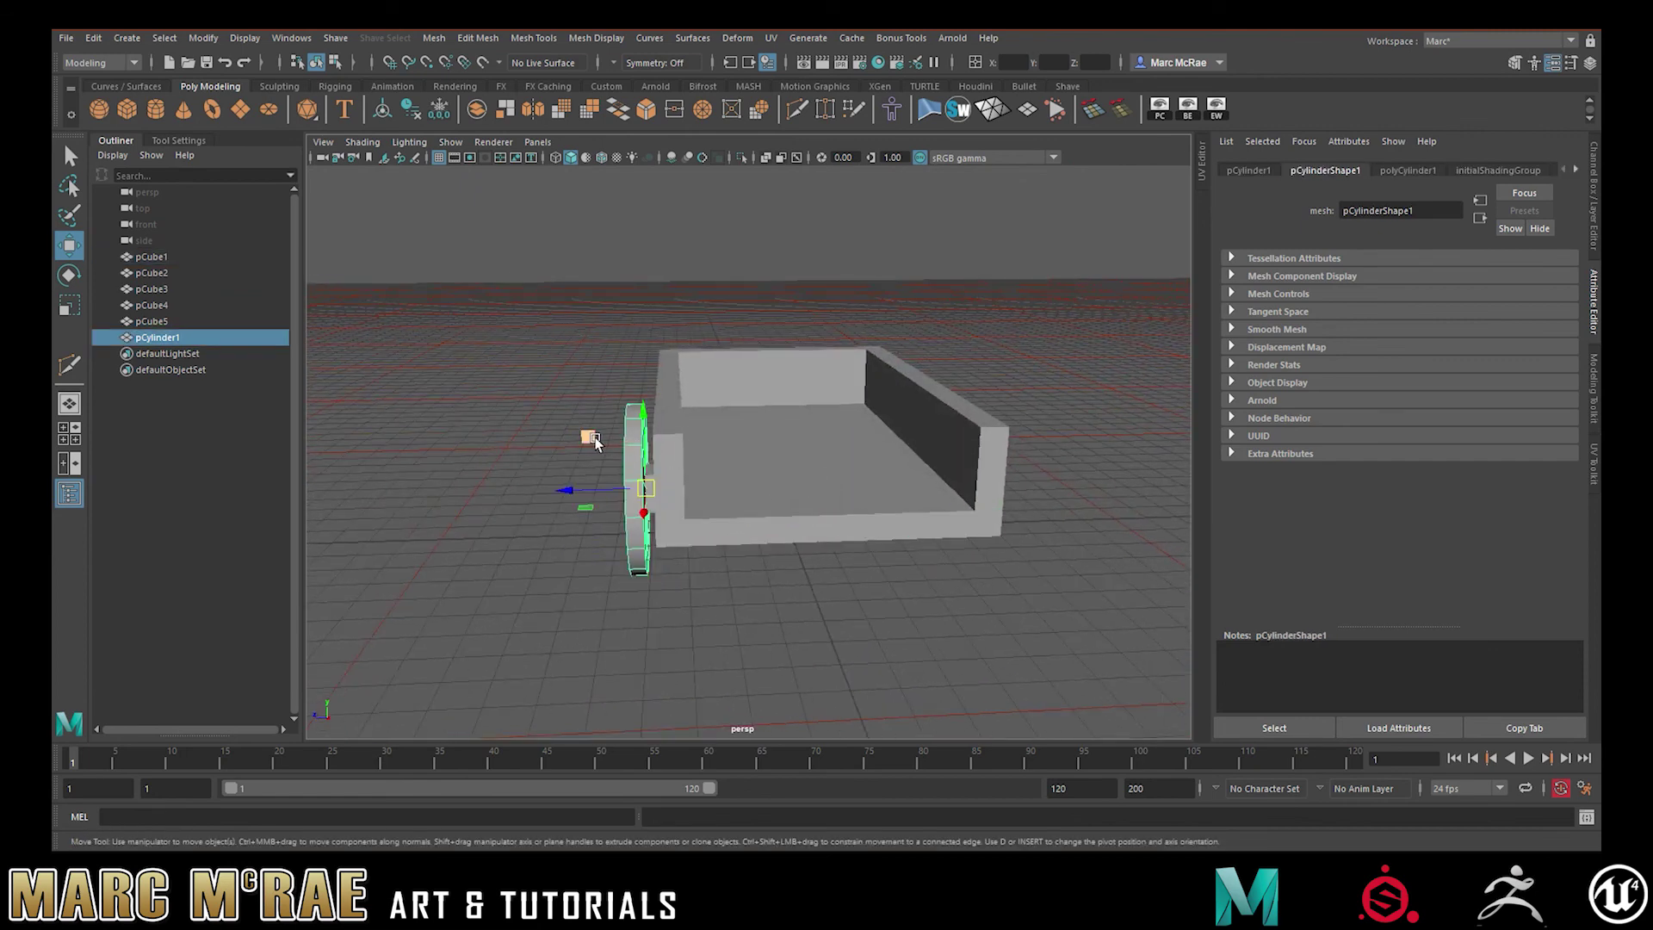
{"action": "key", "text": "ctrl+g"}
{"action": "left_click_drag", "start_coordinate": [800, 532], "coordinate": [902, 572], "text": "alt"}
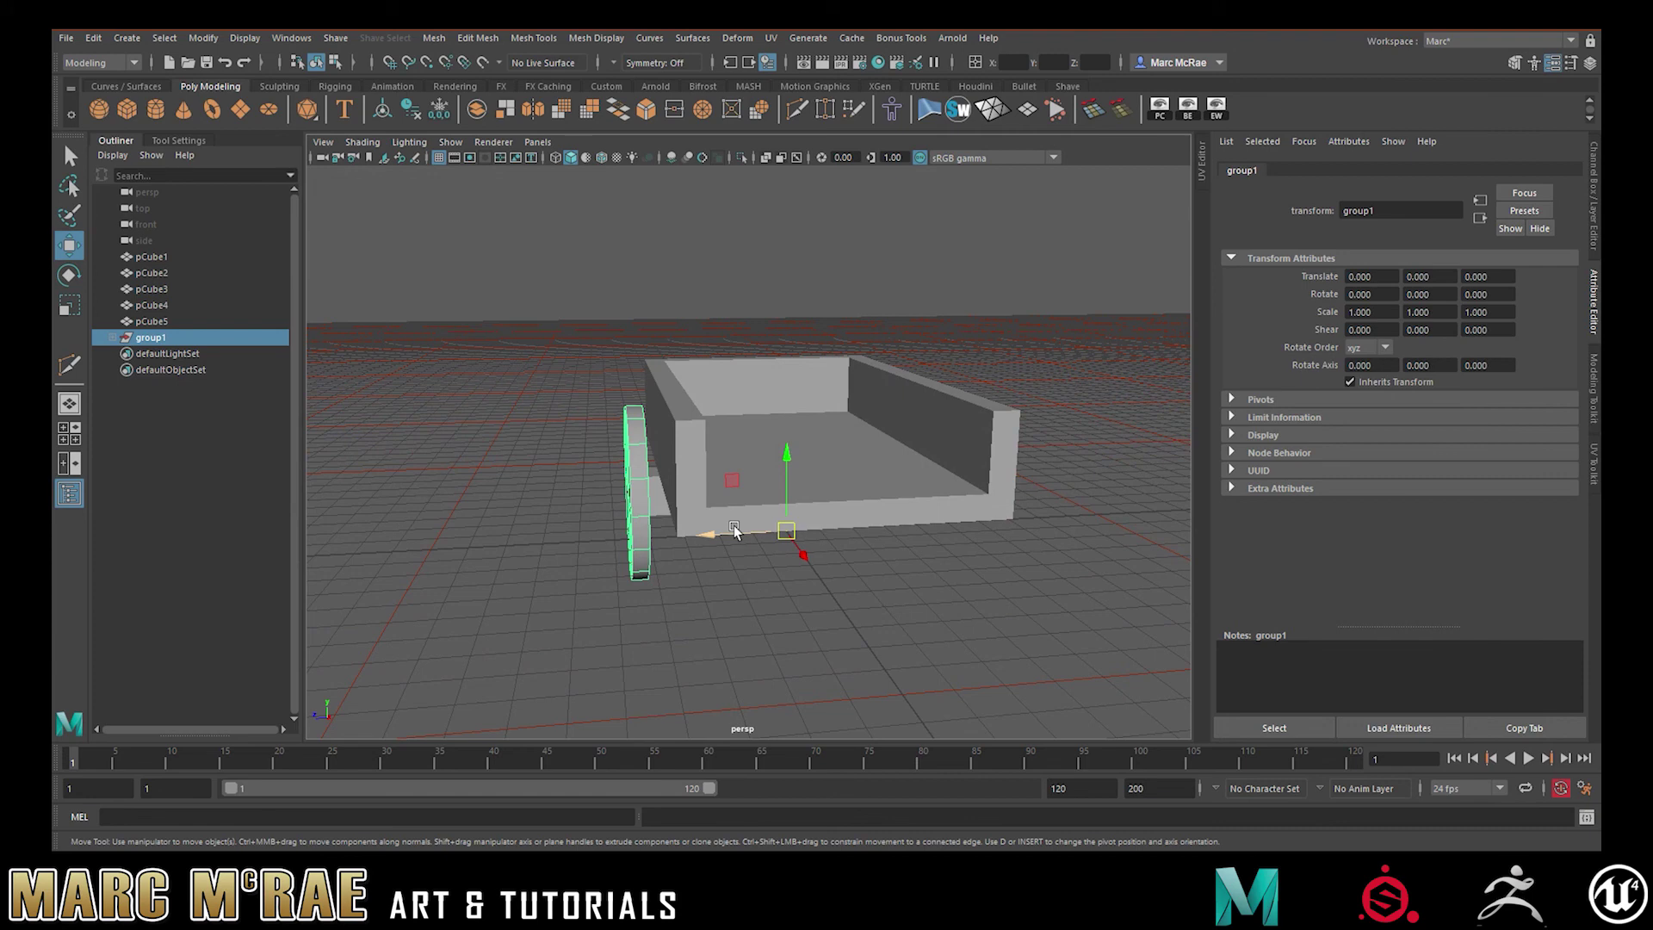
{"action": "key", "text": "ctrl+d"}
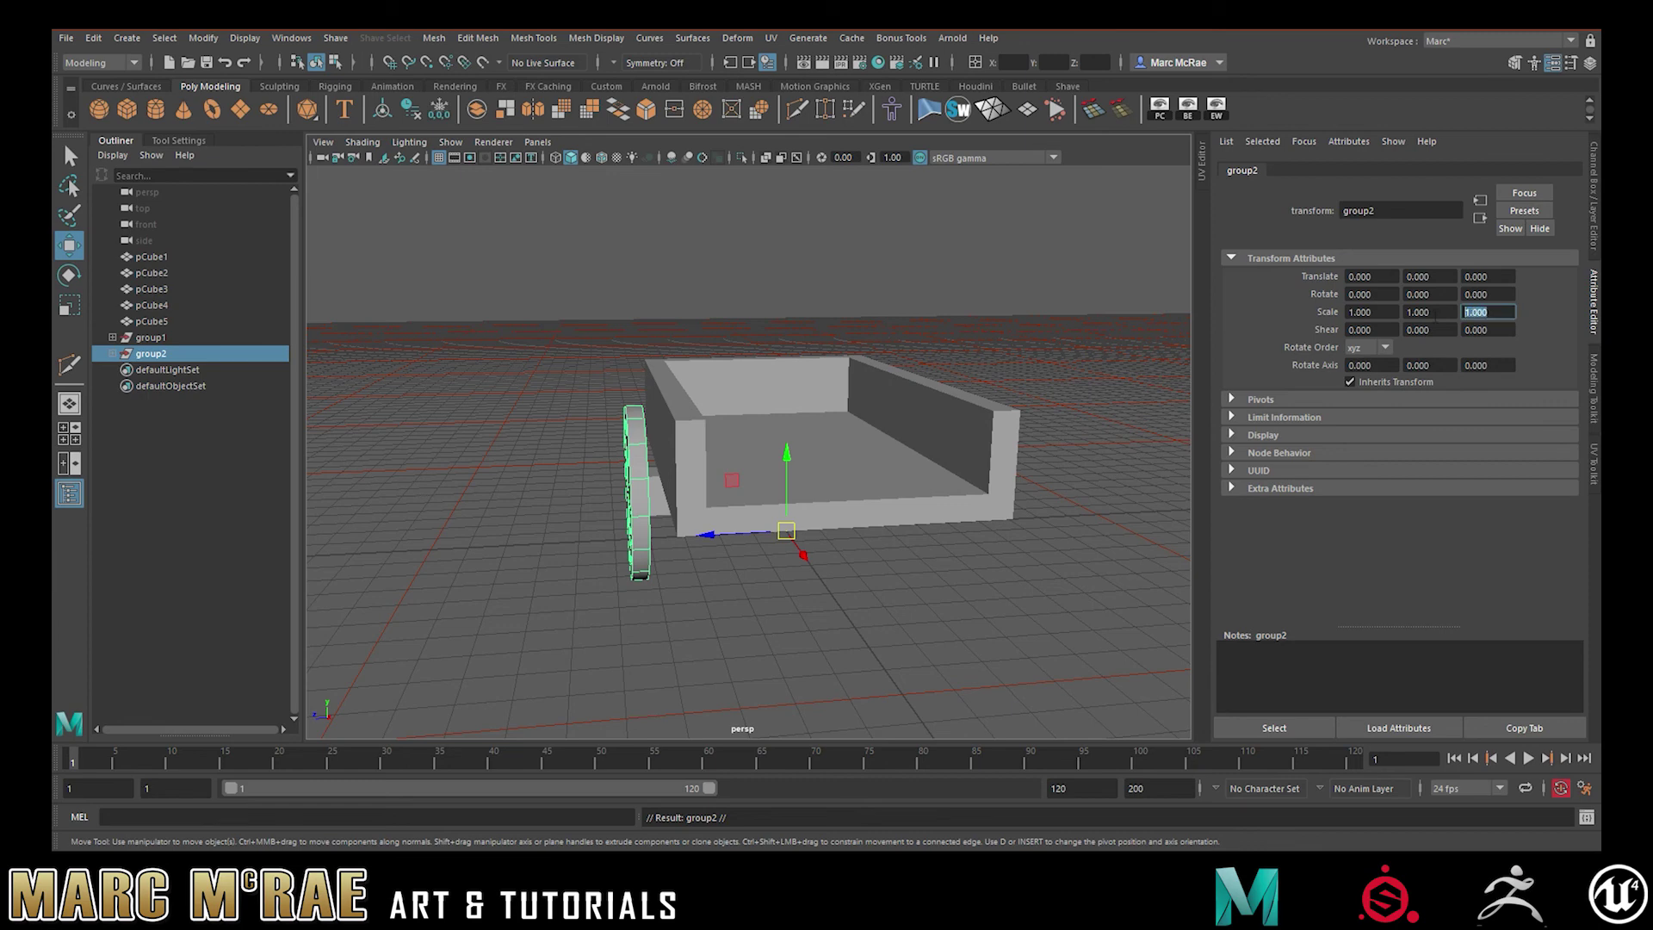
{"action": "type", "text": "-1"}
{"action": "key", "text": "Return"}
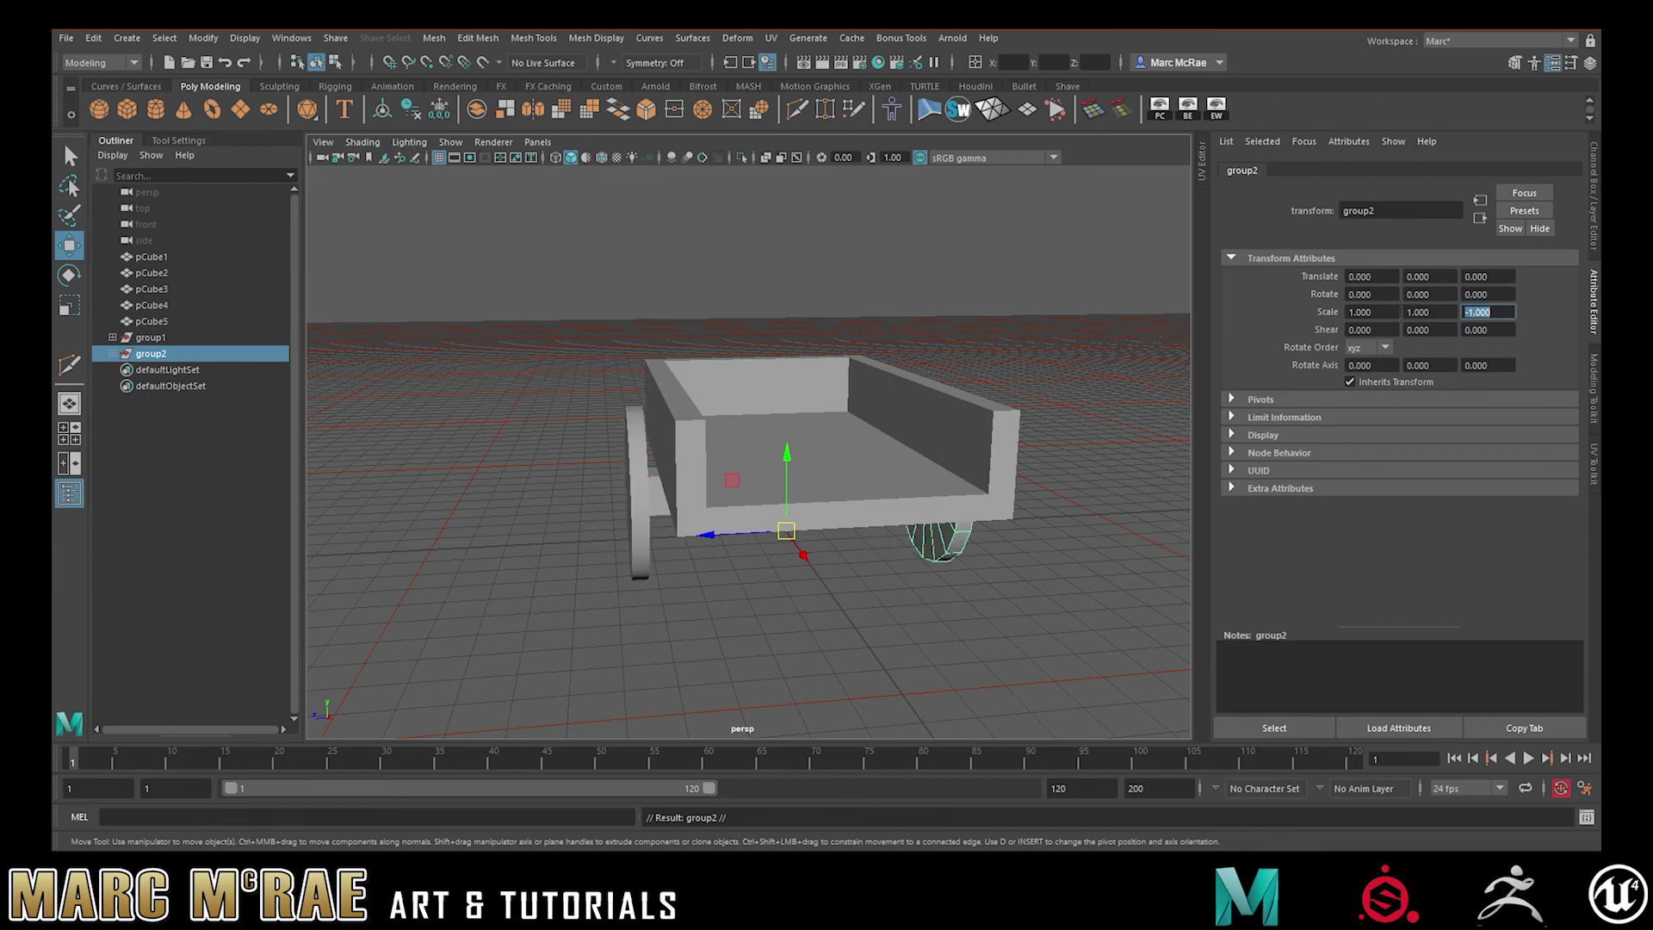
Undo the wheel's mirrored duplicate and its grouping, and select the original wheel again
{"action": "left_click_drag", "start_coordinate": [1009, 555], "coordinate": [505, 500], "text": "alt"}
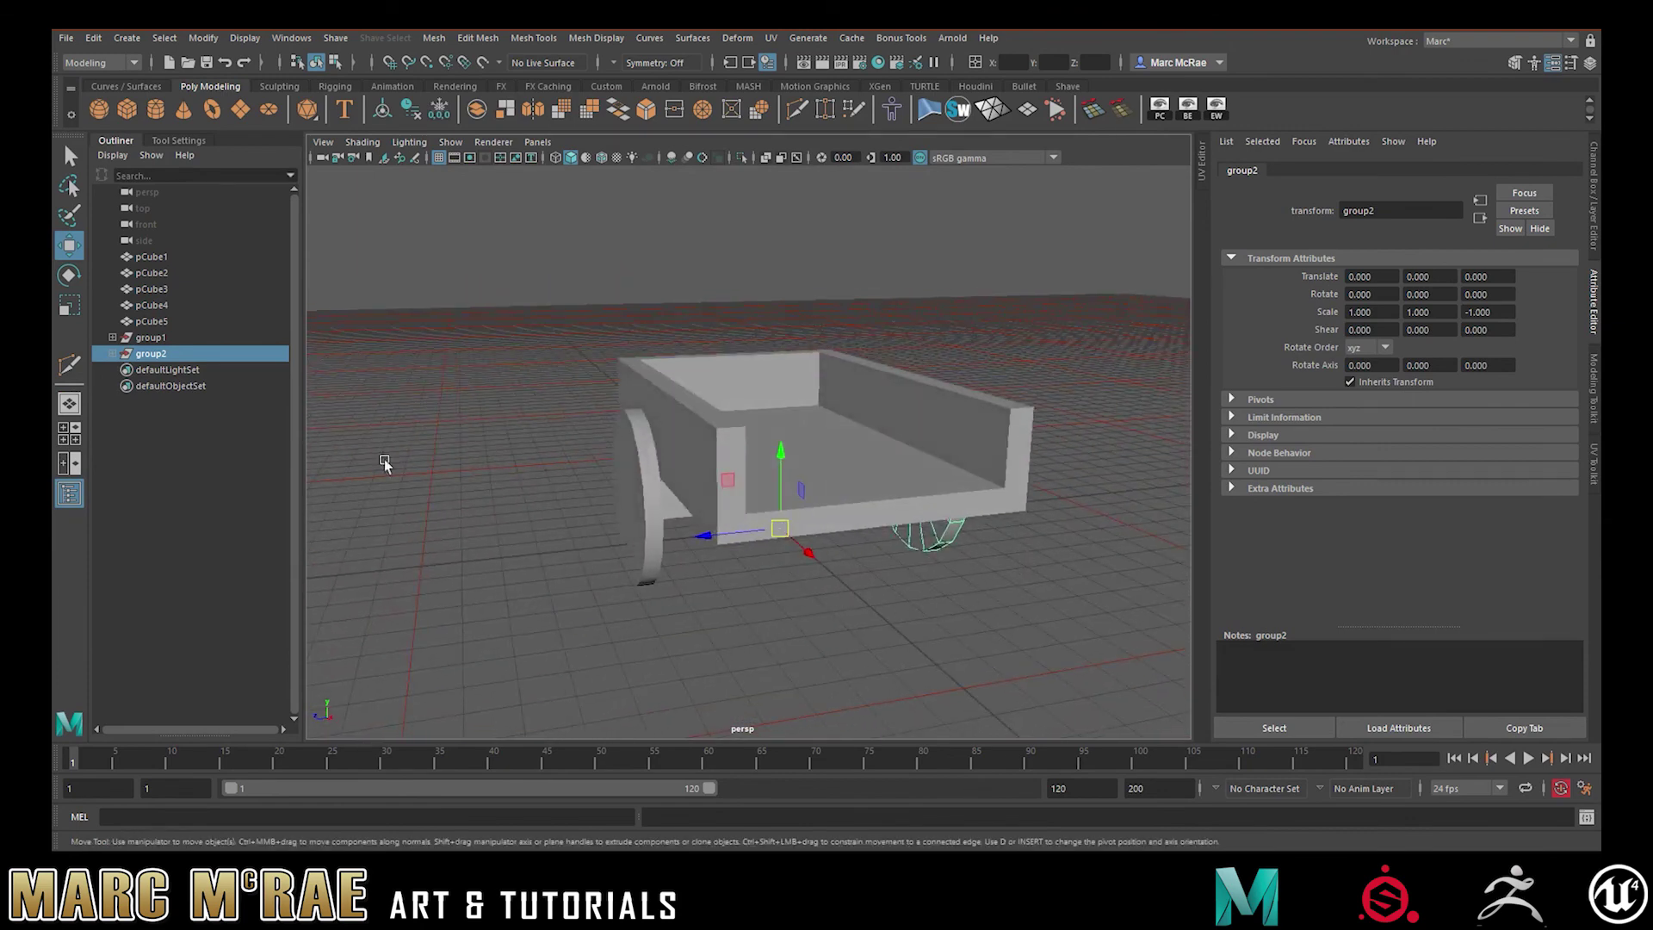
{"action": "left_click", "coordinate": [110, 337]}
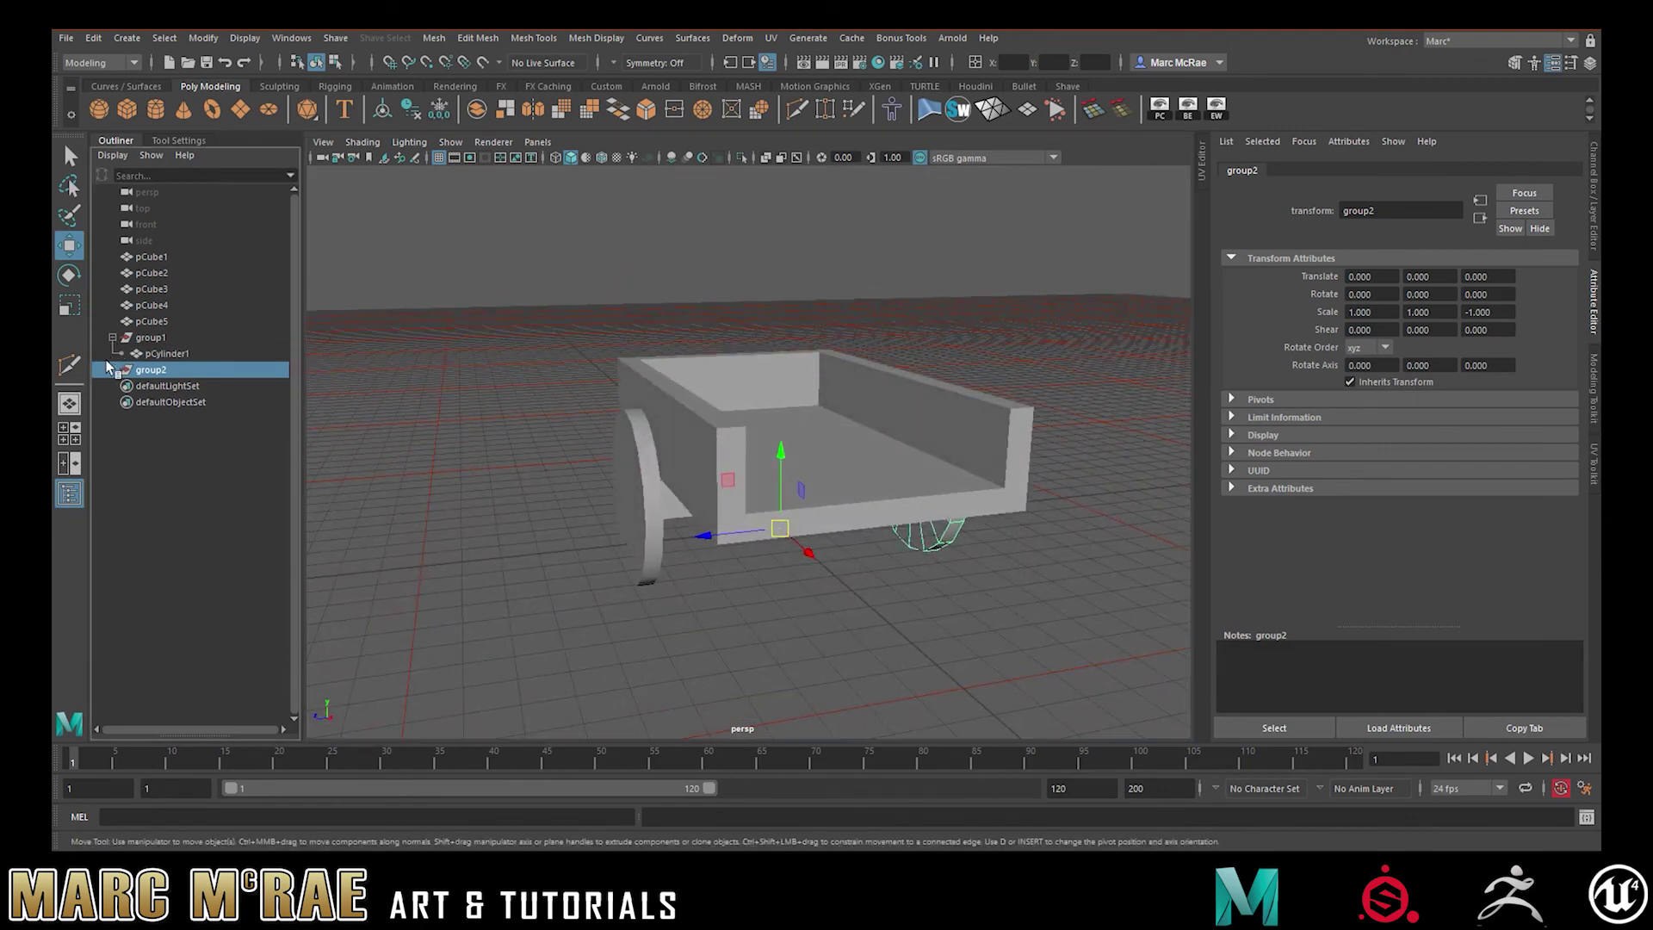
{"action": "left_click", "coordinate": [112, 338]}
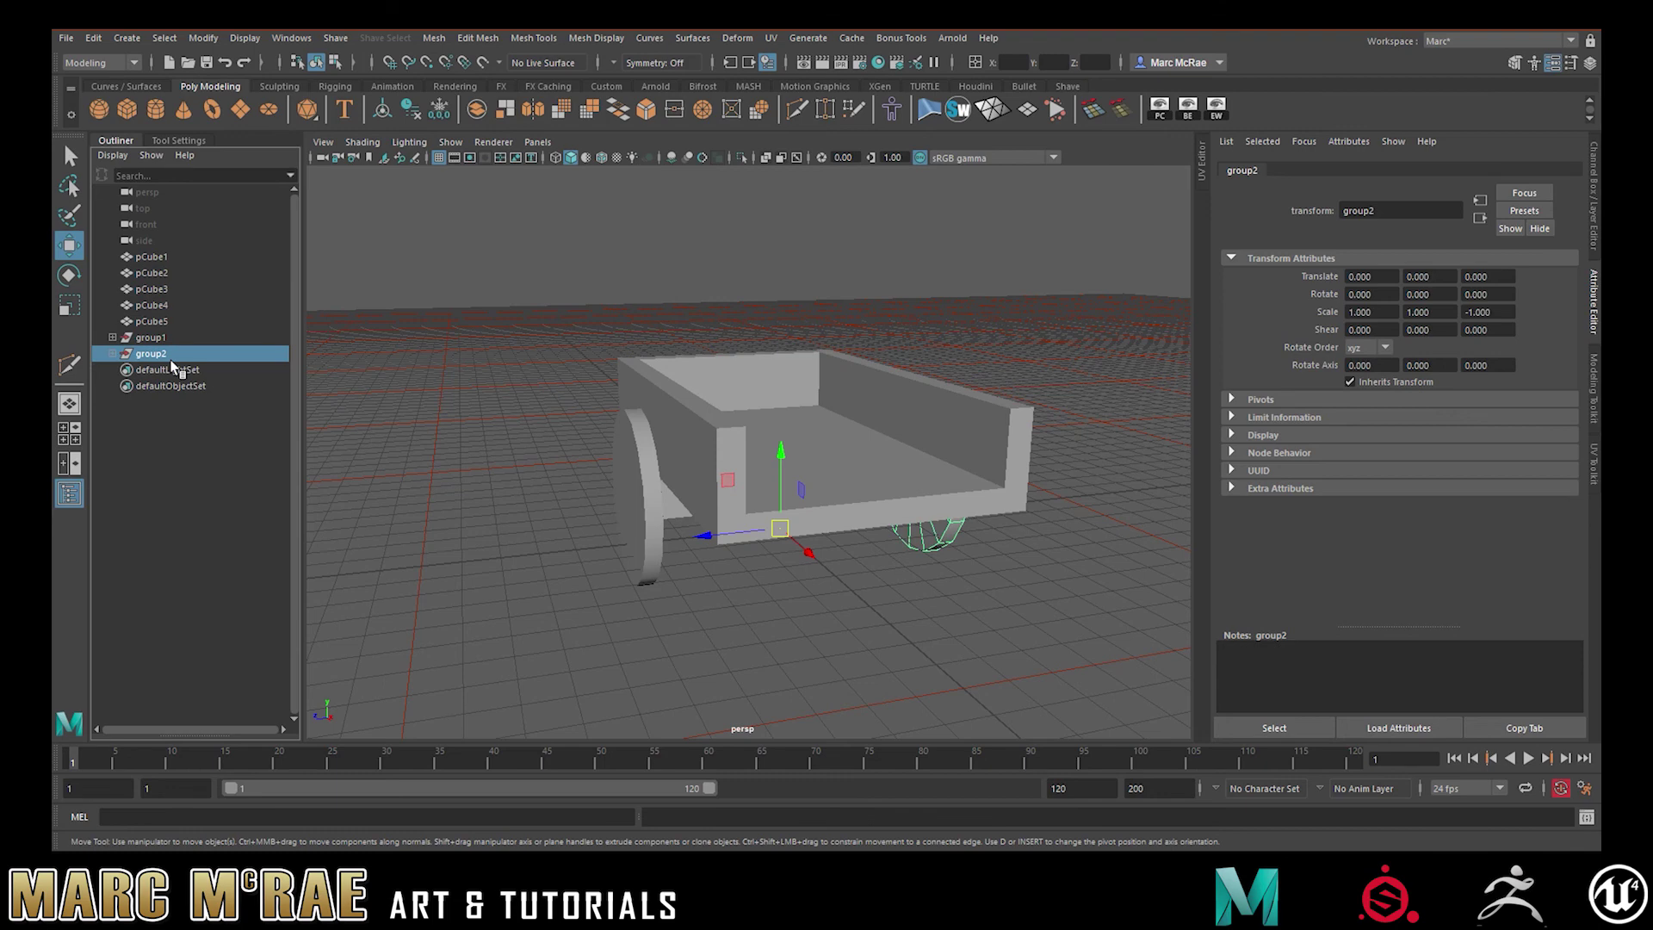
{"action": "key", "text": "ctrl+z"}
{"action": "key", "text": "ctrl+z"}
{"action": "left_click", "coordinate": [591, 565]}
{"action": "left_click", "coordinate": [653, 534]}
{"action": "left_click_drag", "start_coordinate": [663, 533], "coordinate": [644, 524], "text": "alt"}
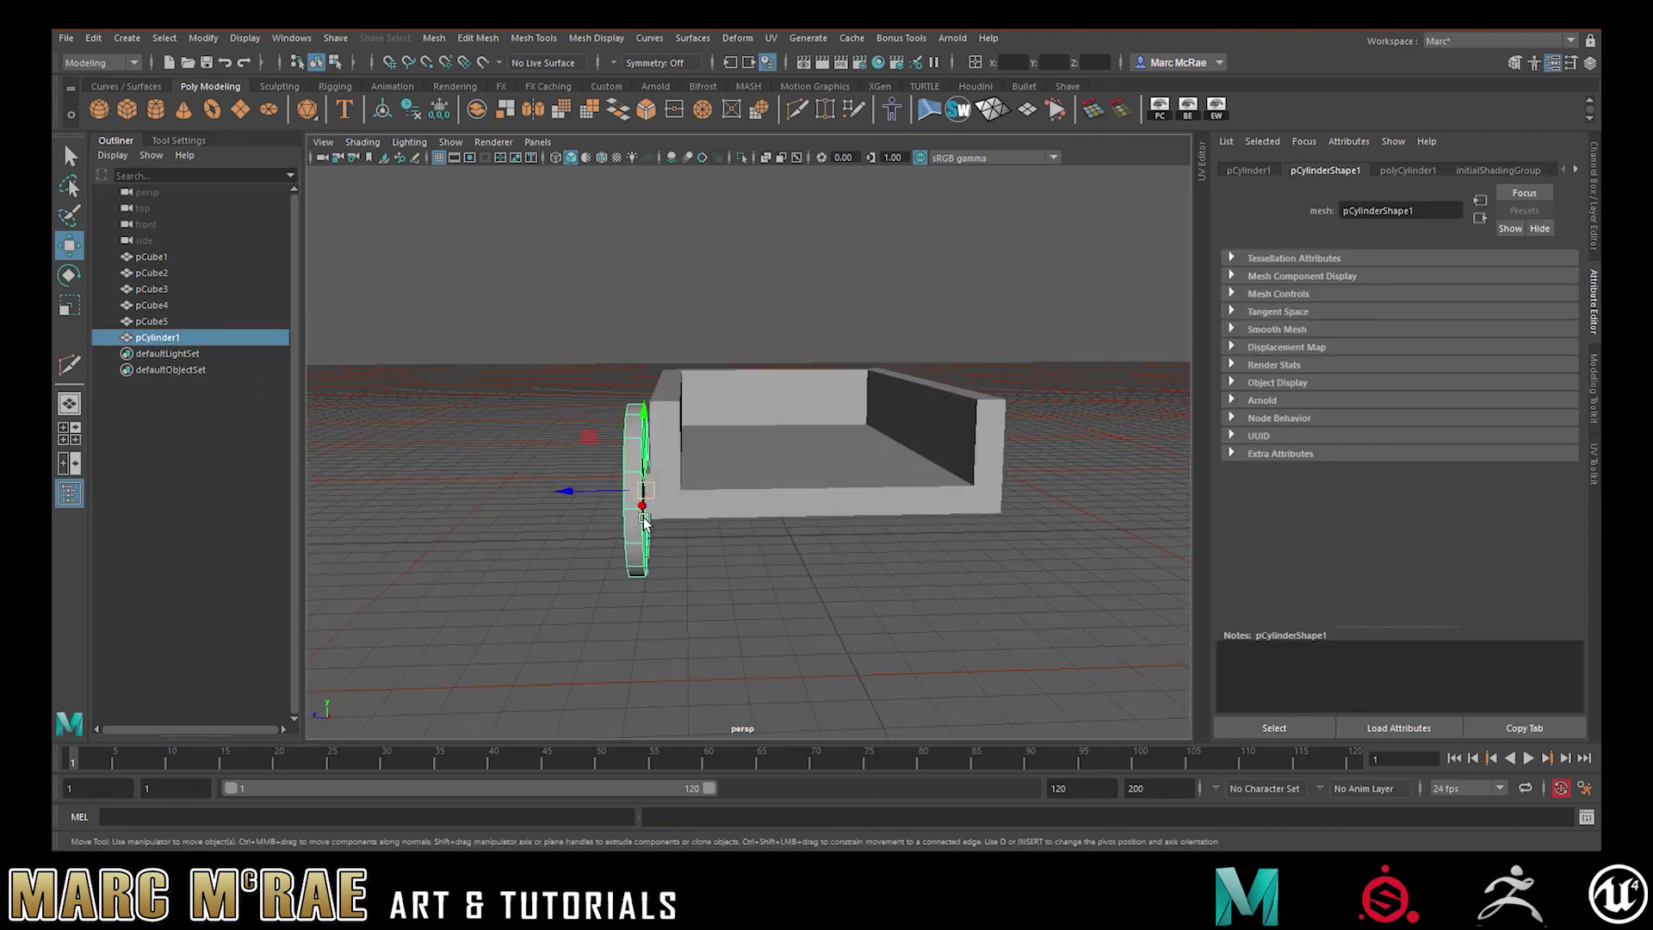
Move the wheel's pivot to the wagon's centerline, snapping it to the grid
{"action": "key", "text": "d"}
{"action": "left_click_drag", "start_coordinate": [644, 522], "coordinate": [648, 497]}
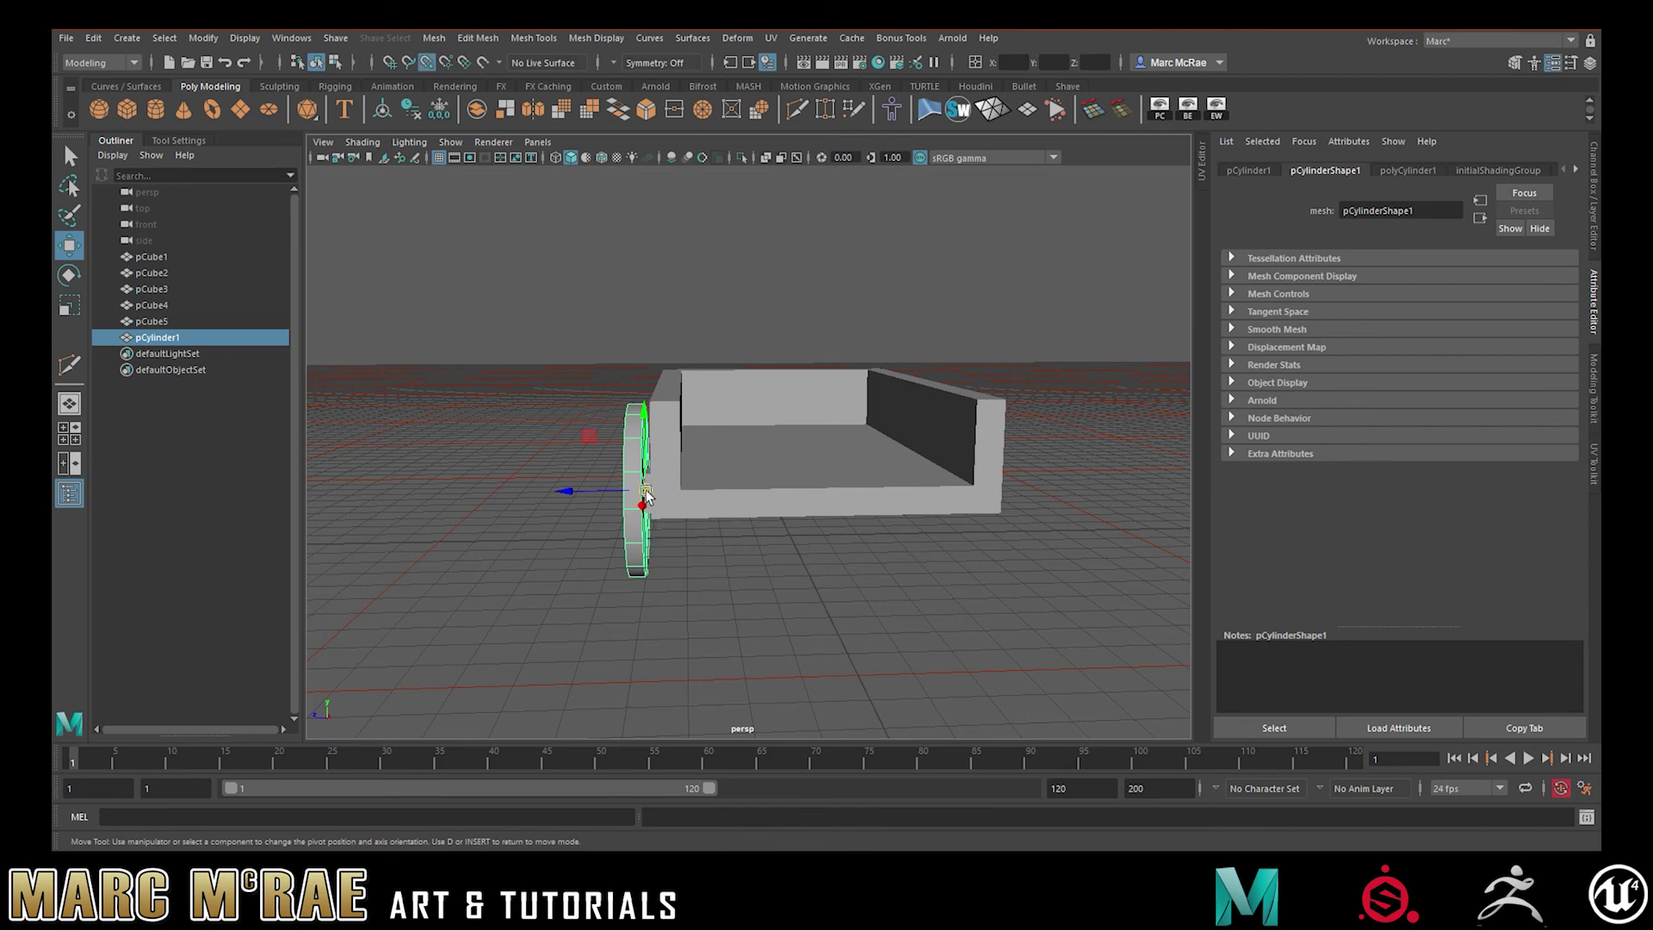
{"action": "left_click", "coordinate": [386, 67]}
{"action": "left_click_drag", "start_coordinate": [648, 497], "coordinate": [838, 565]}
{"action": "key", "text": "d"}
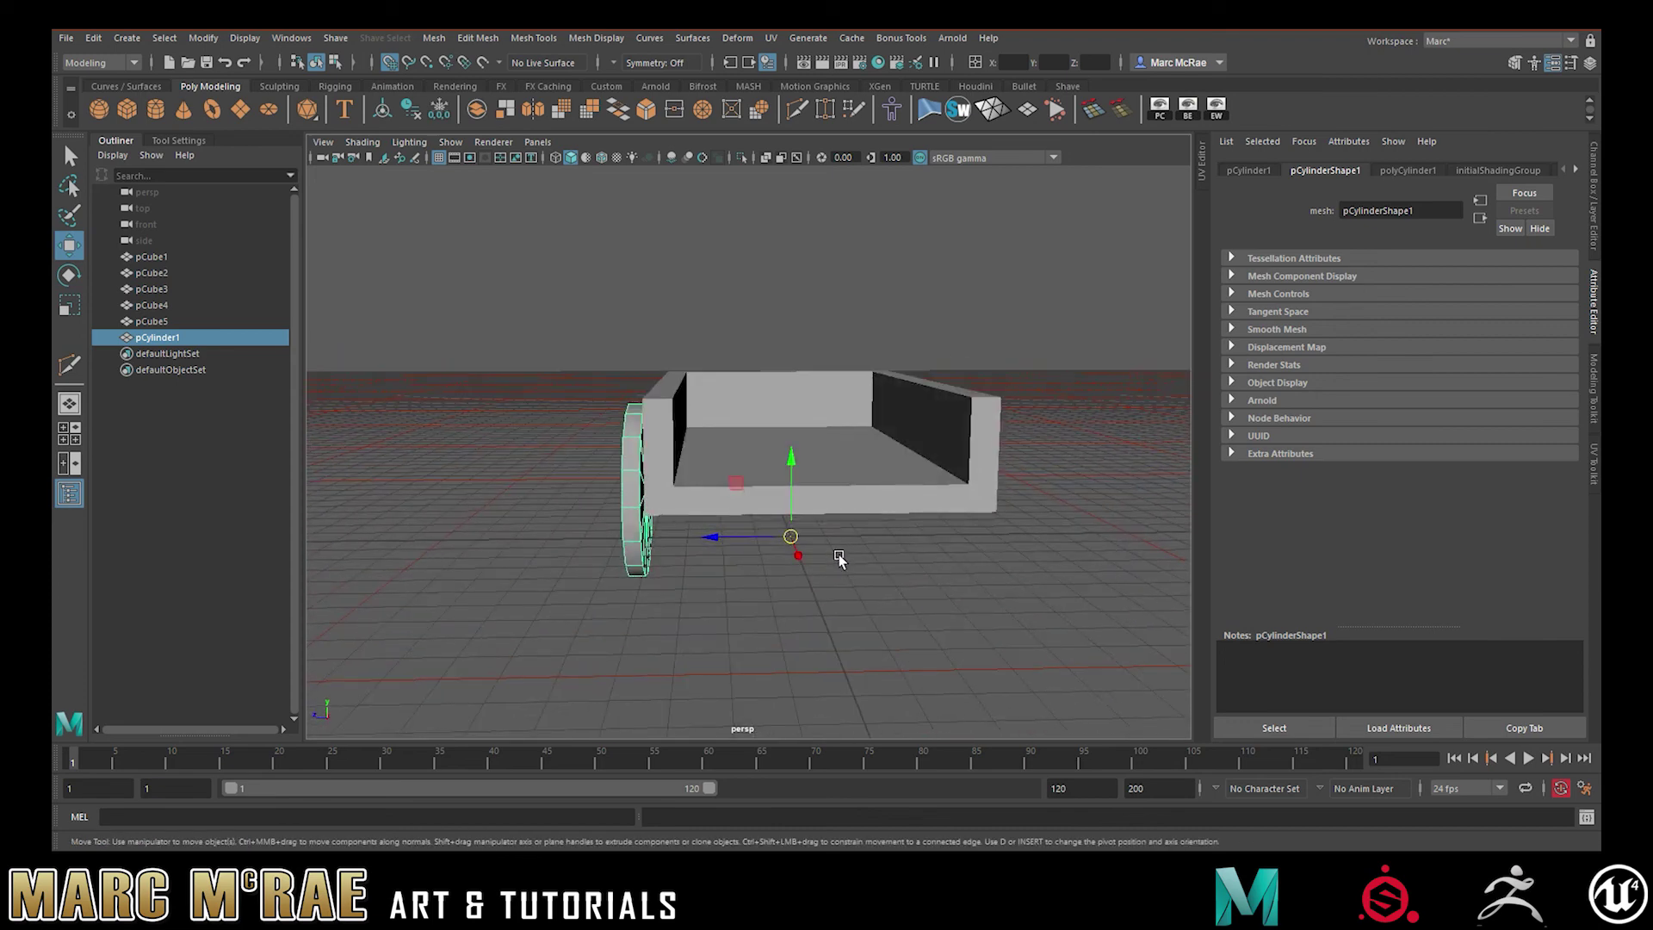
Duplicate the wheel in place and freeze the transformations of both the copy and the original
{"action": "key", "text": "ctrl+d"}
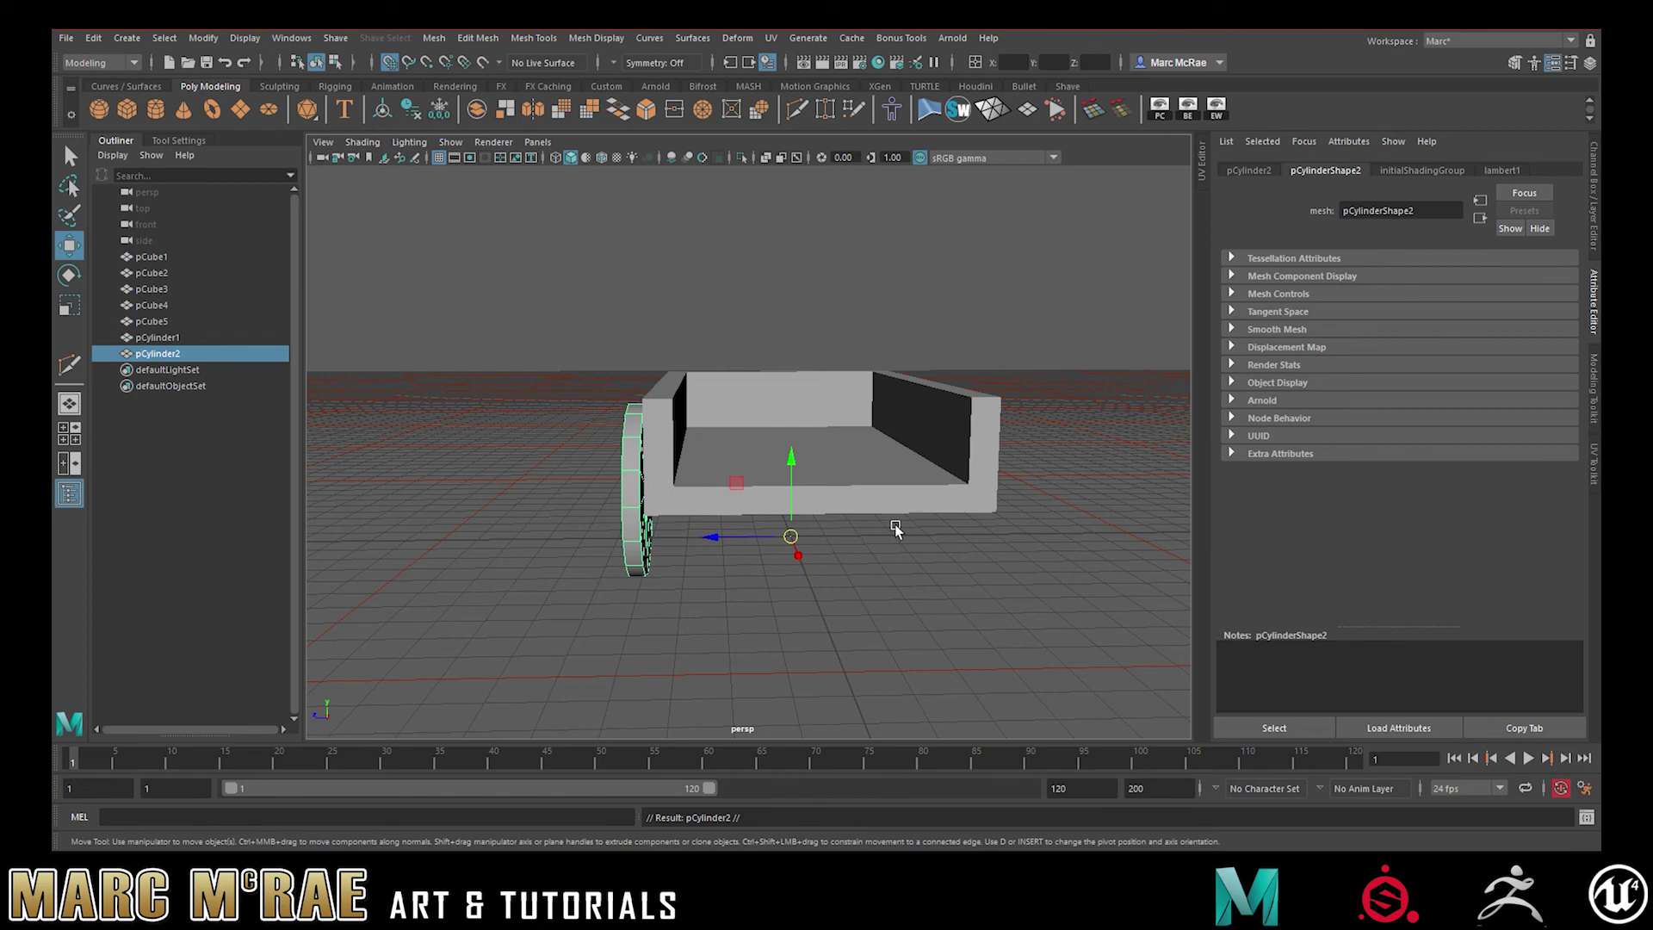
{"action": "left_click", "coordinate": [1592, 194]}
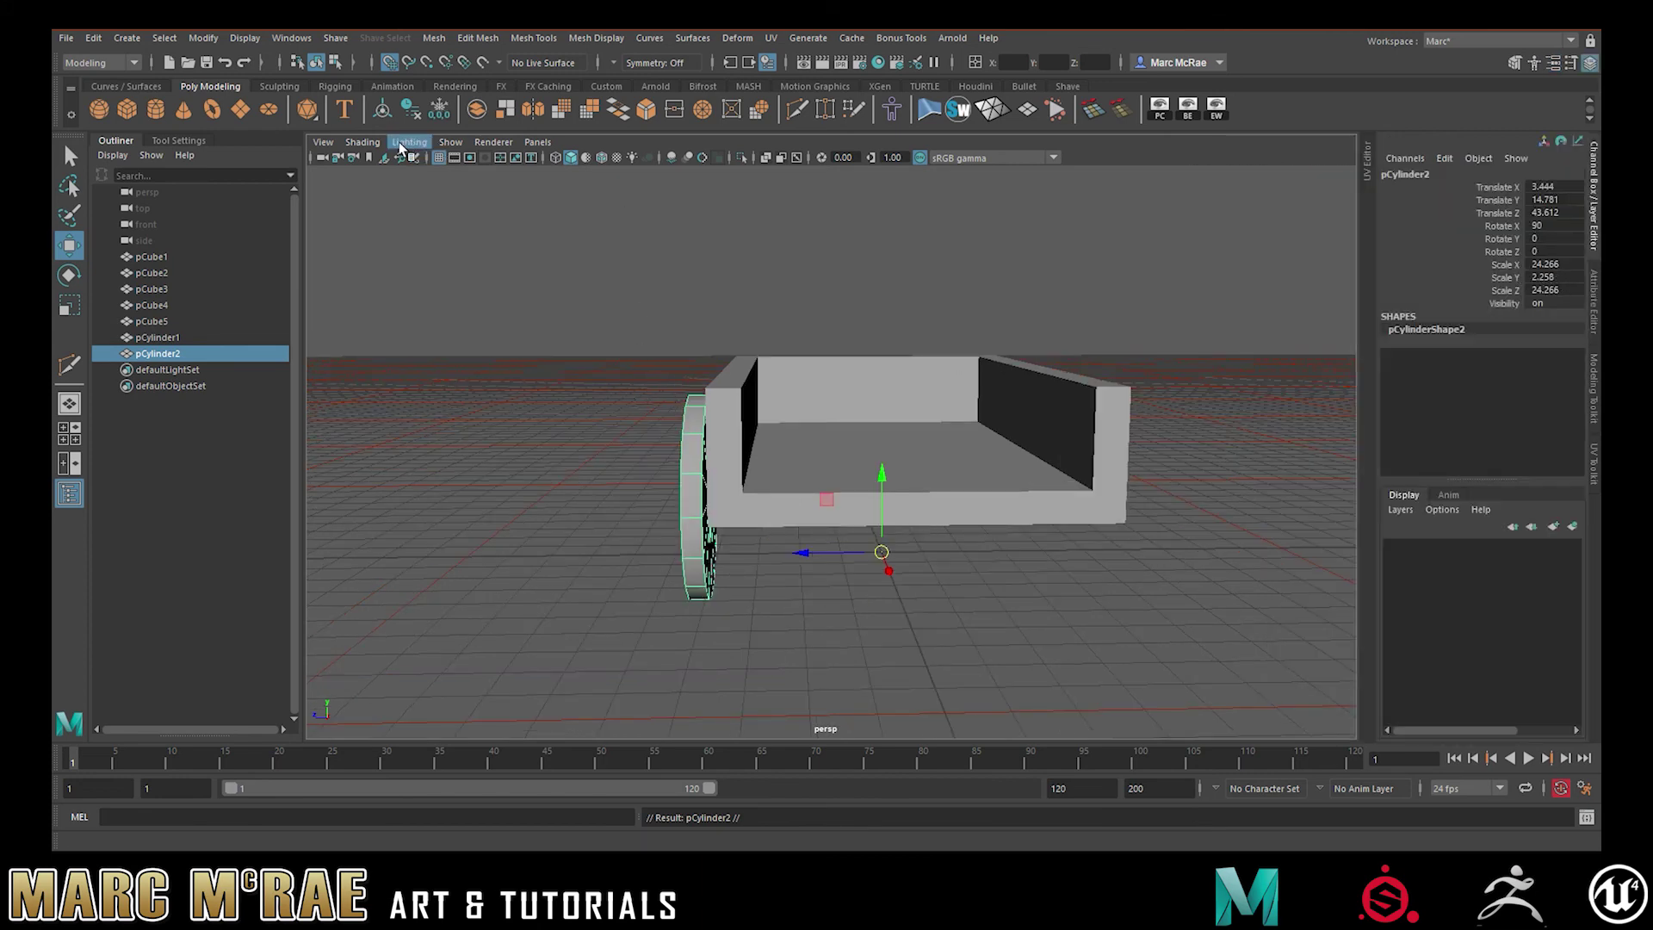
{"action": "left_click", "coordinate": [438, 111]}
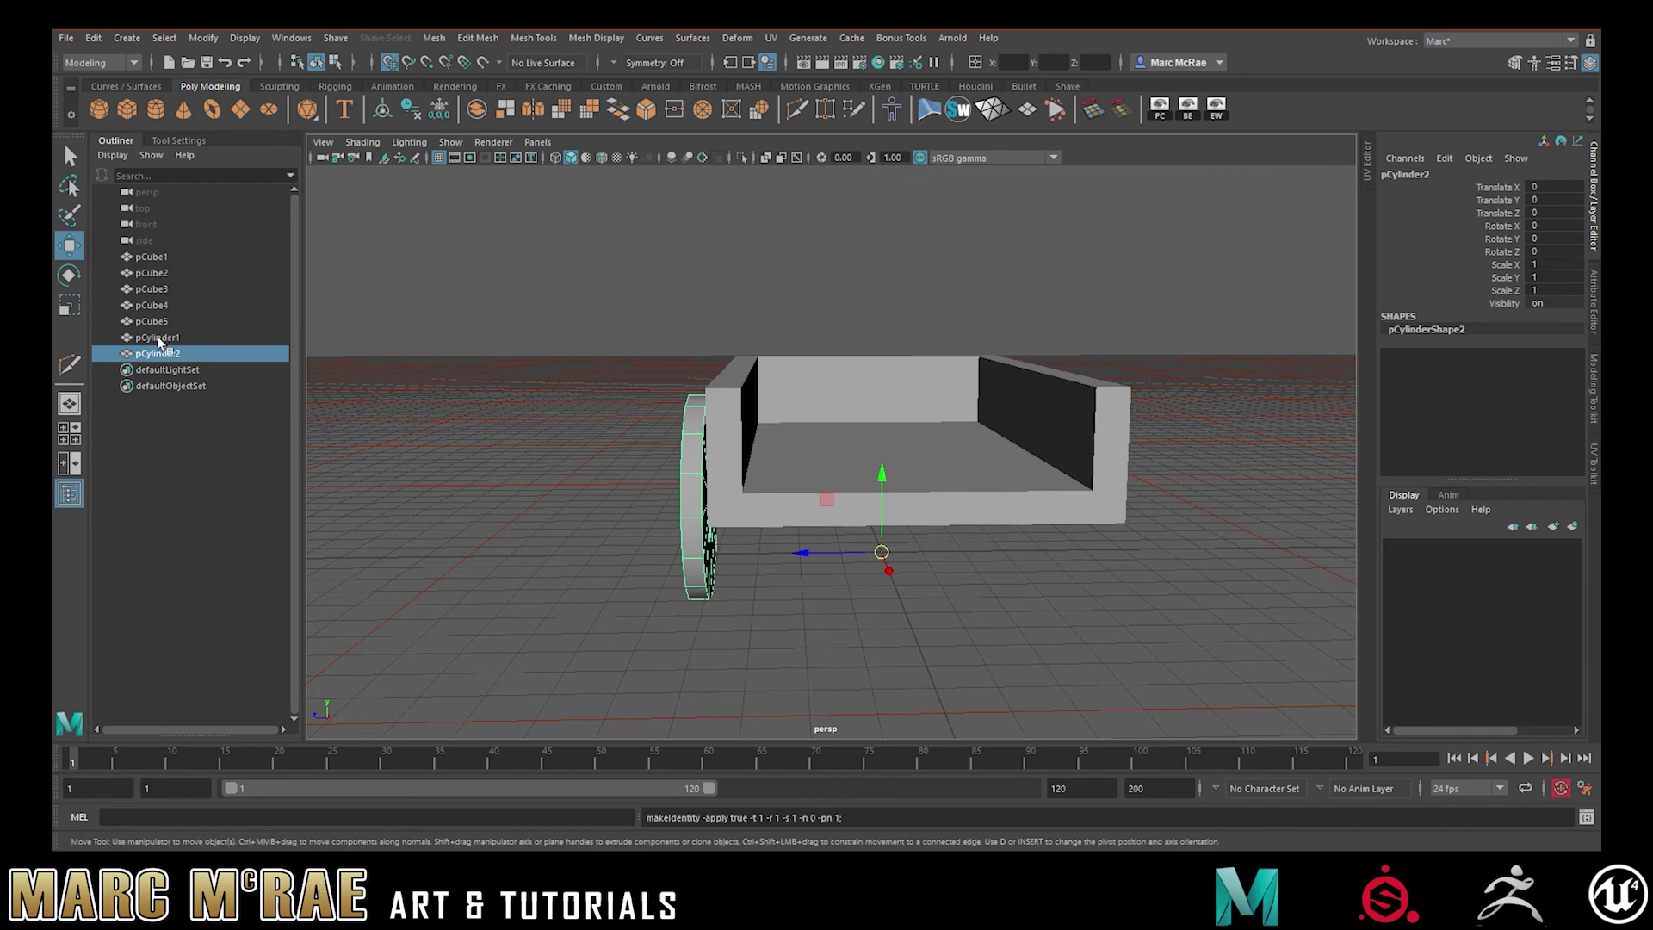
{"action": "left_click", "coordinate": [164, 339]}
{"action": "left_click", "coordinate": [412, 111]}
{"action": "left_click", "coordinate": [440, 111]}
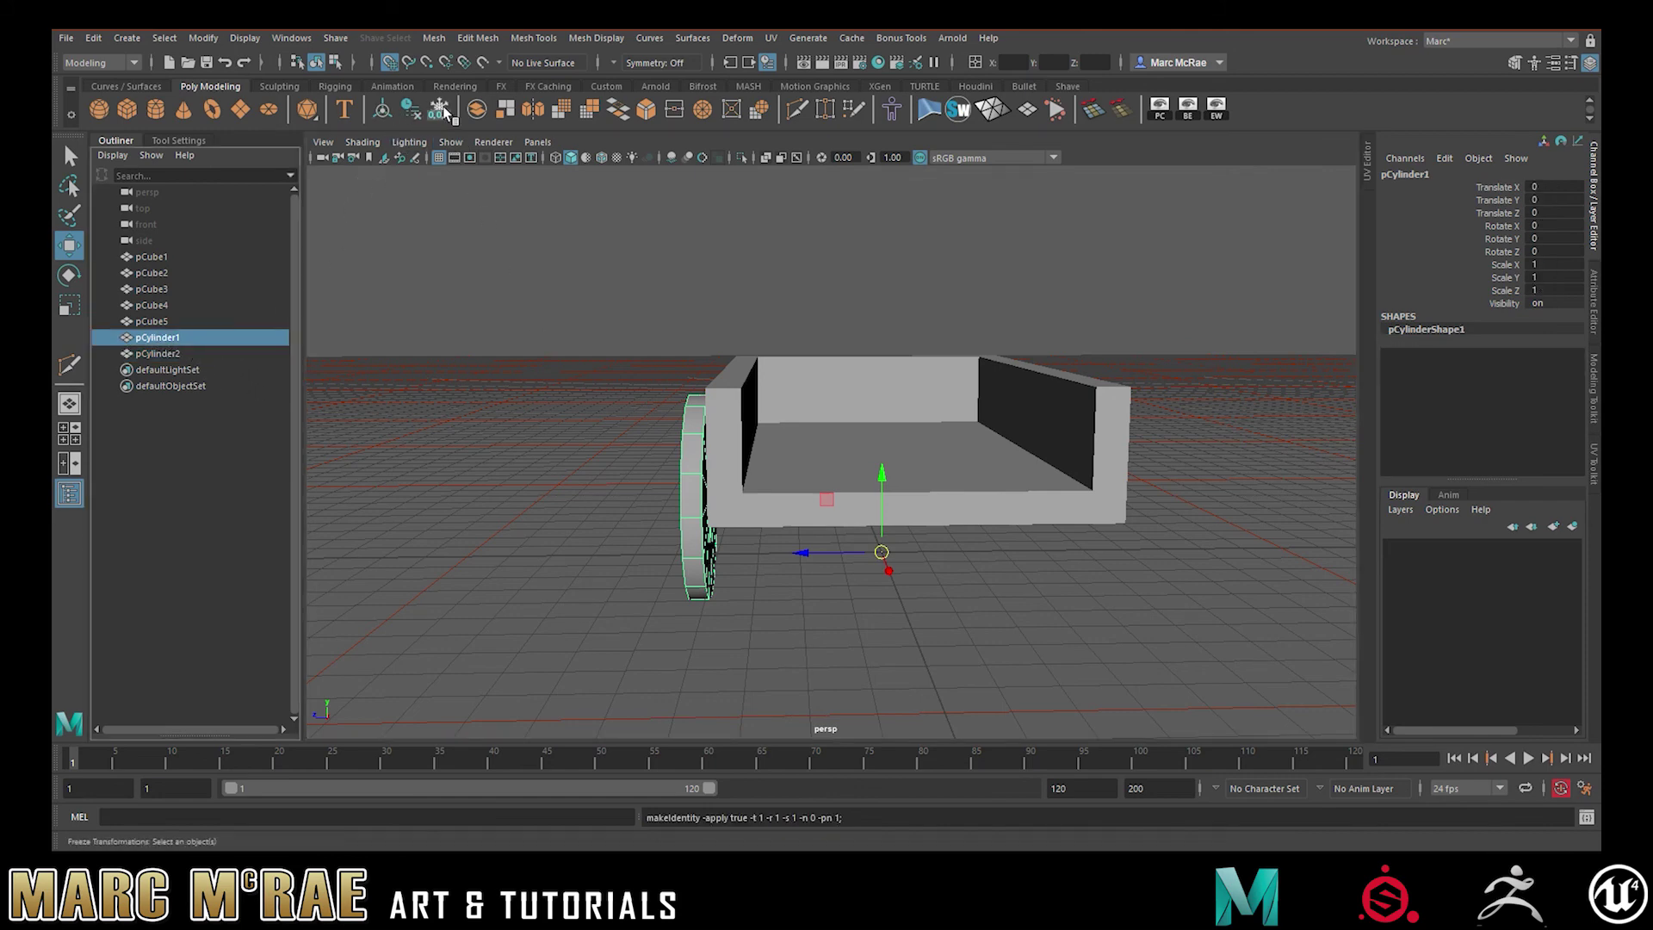
Mirror the duplicate wheel to the opposite side by setting its Scale Z to -1, and check it from several sides
{"action": "middle_click_drag", "start_coordinate": [930, 534], "coordinate": [882, 535], "text": "alt"}
{"action": "left_click", "coordinate": [176, 355]}
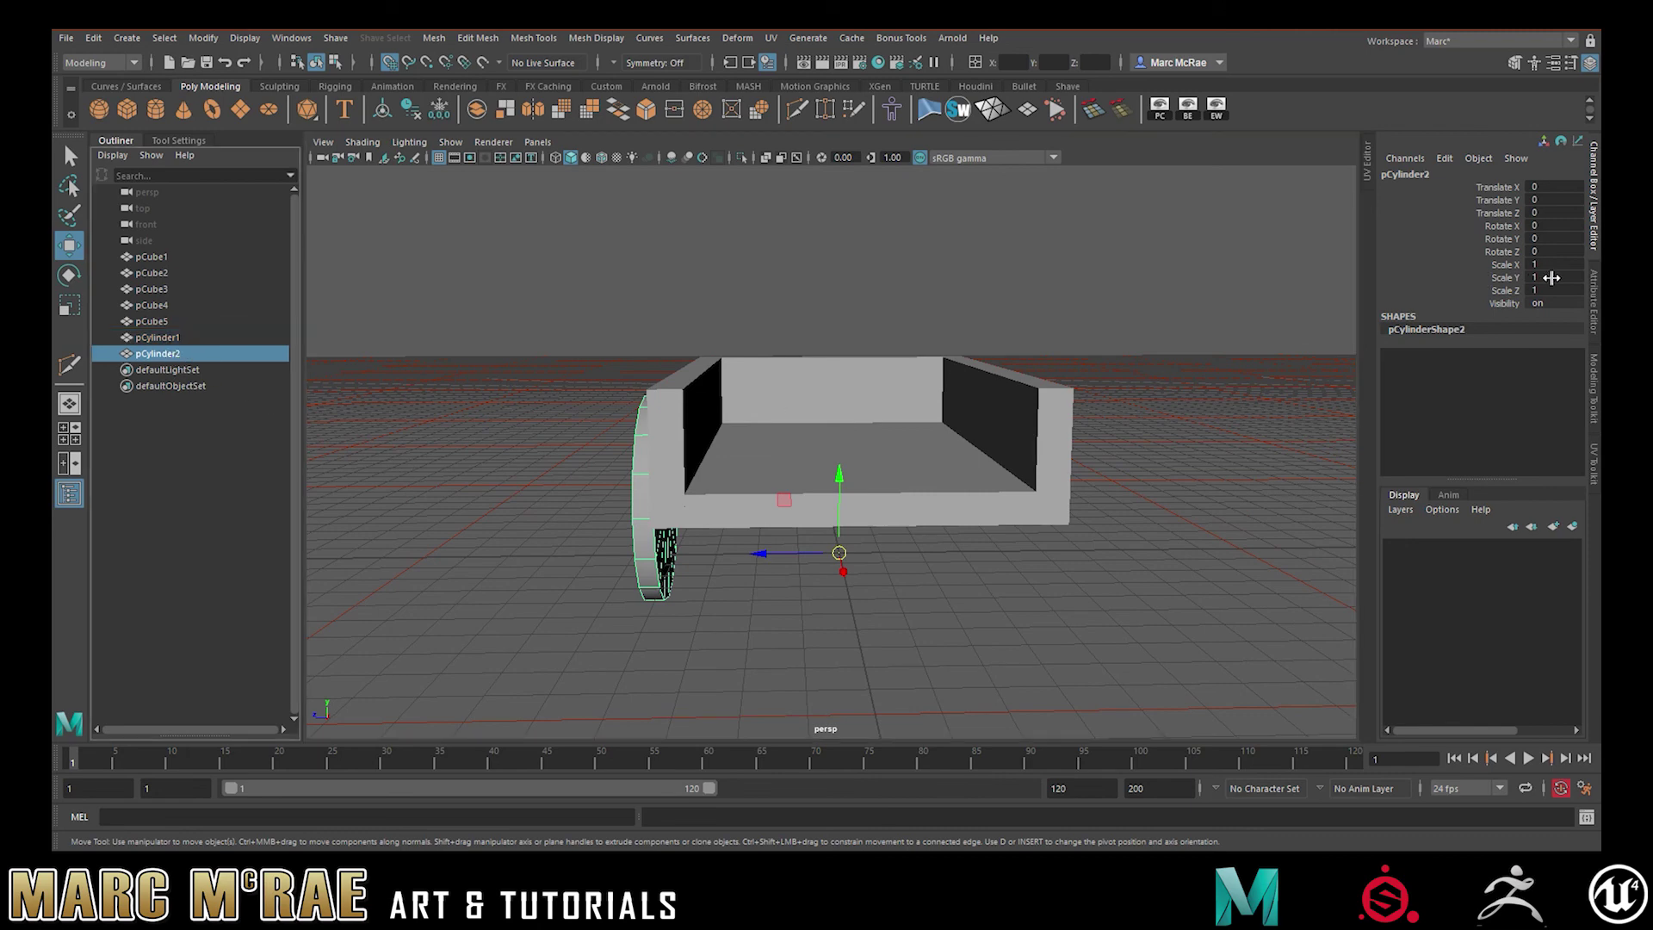
{"action": "type", "text": "-1"}
{"action": "key", "text": "Return"}
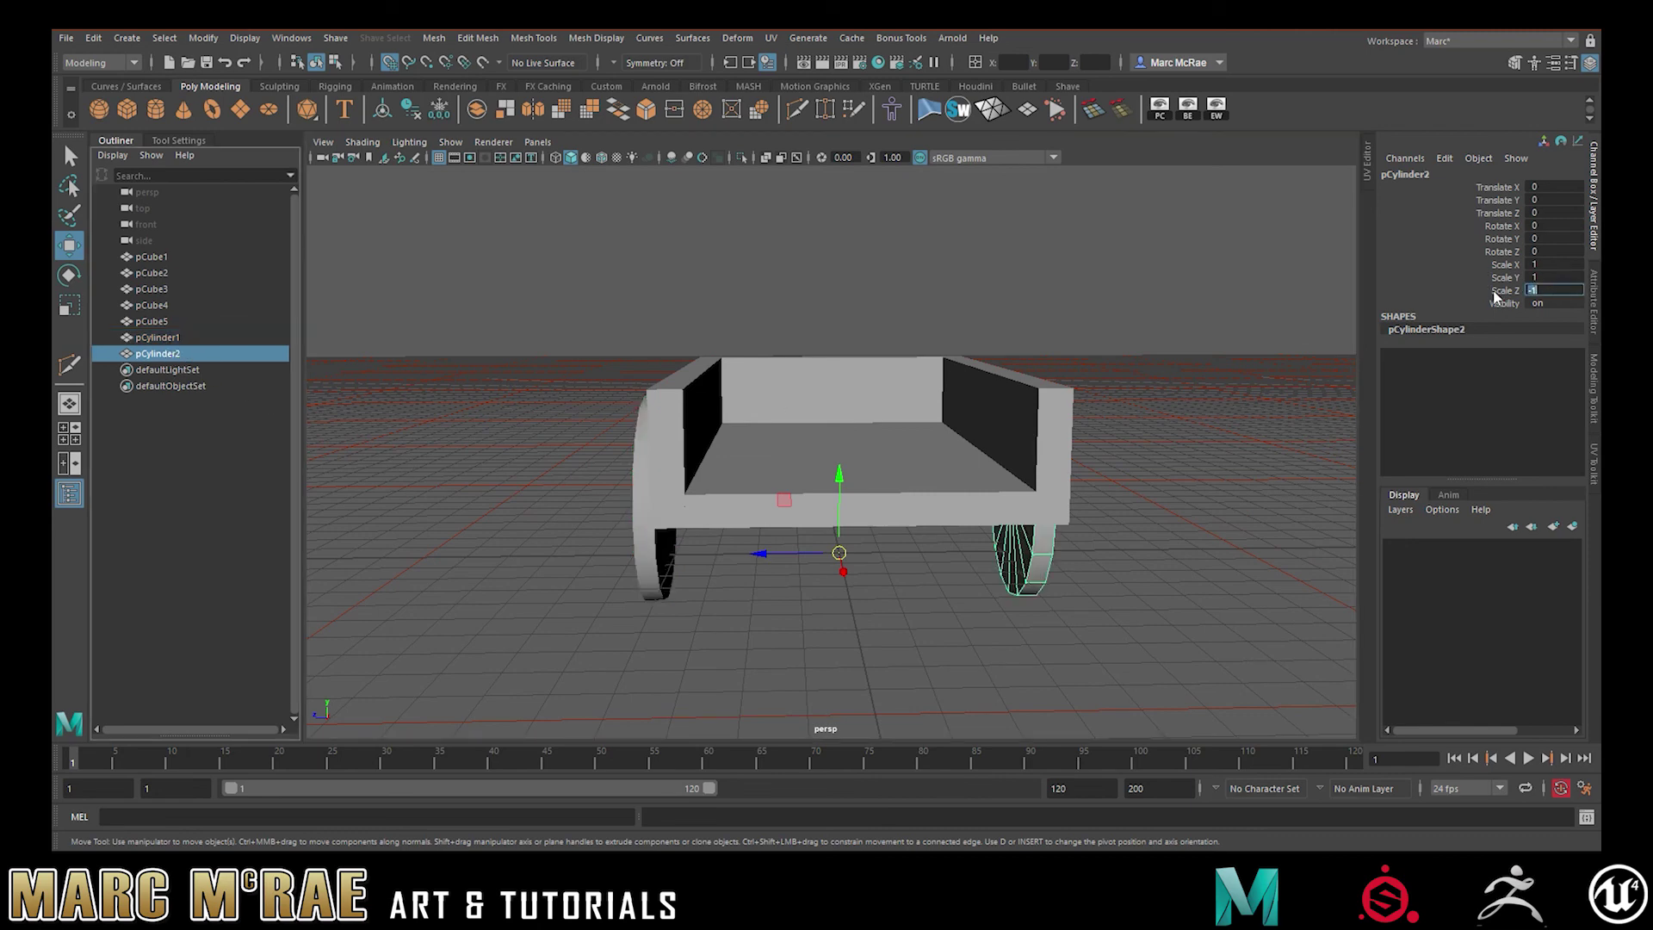
{"action": "mouse_move", "coordinate": [1059, 516]}
{"action": "left_mouse_down", "text": "alt"}
{"action": "mouse_move", "coordinate": [1119, 521]}
{"action": "mouse_move", "coordinate": [998, 524]}
{"action": "mouse_move", "coordinate": [1029, 527]}
{"action": "left_mouse_up", "text": "alt"}
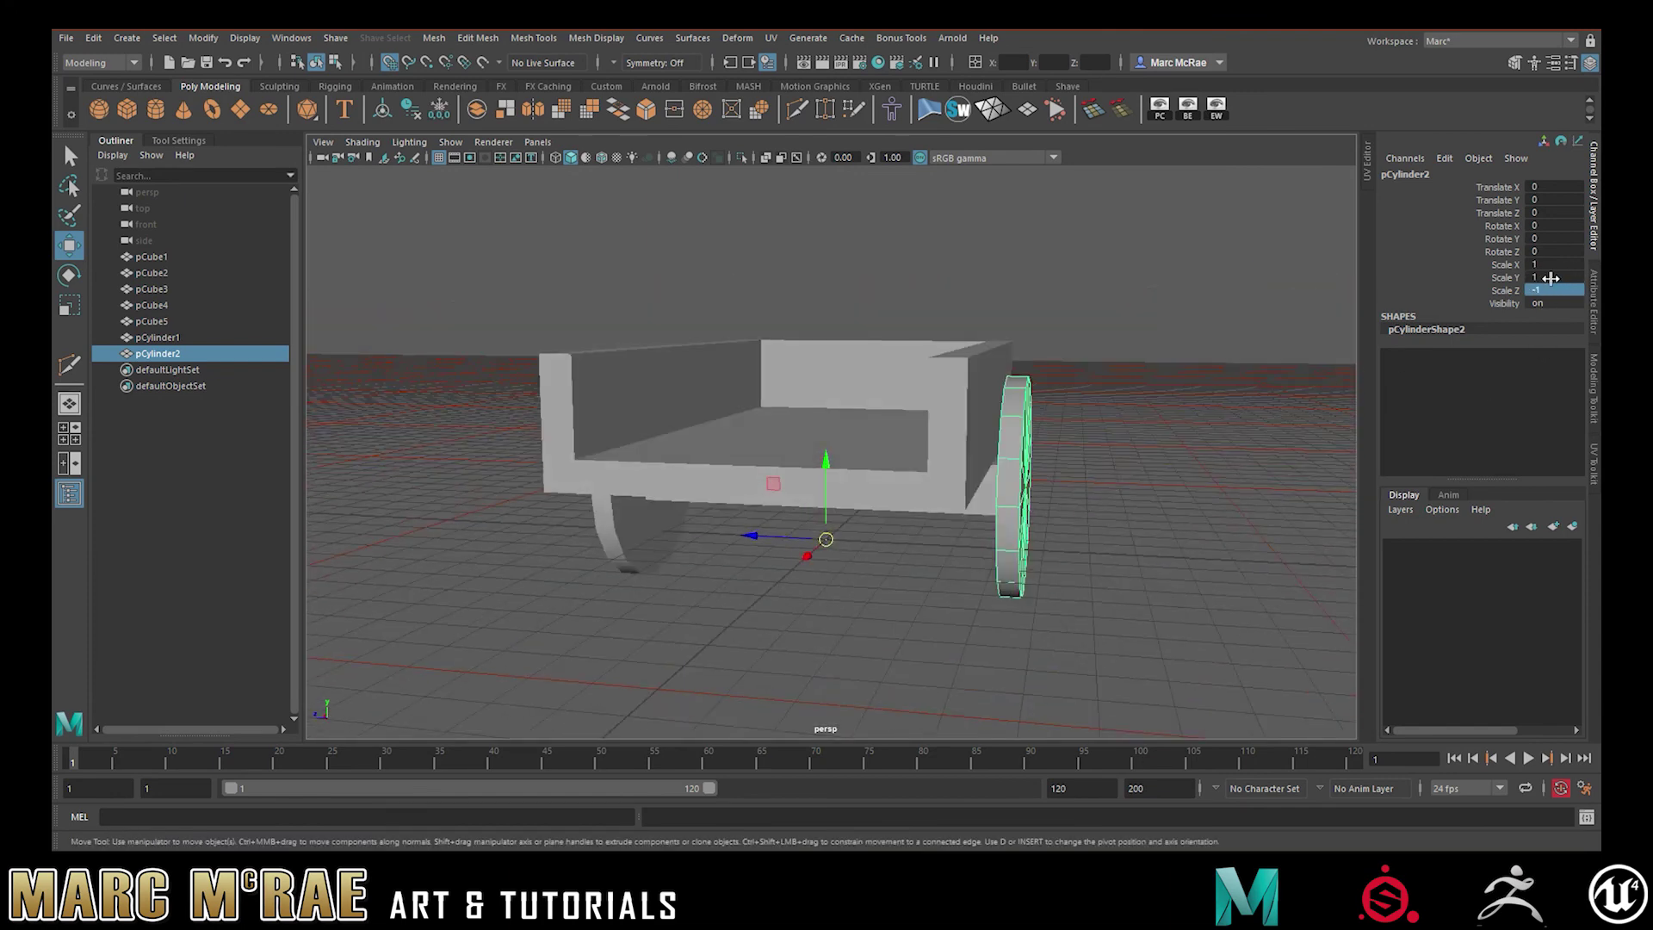
{"action": "left_click_drag", "start_coordinate": [1033, 521], "coordinate": [993, 496], "text": "alt"}
{"action": "left_click", "coordinate": [1148, 558]}
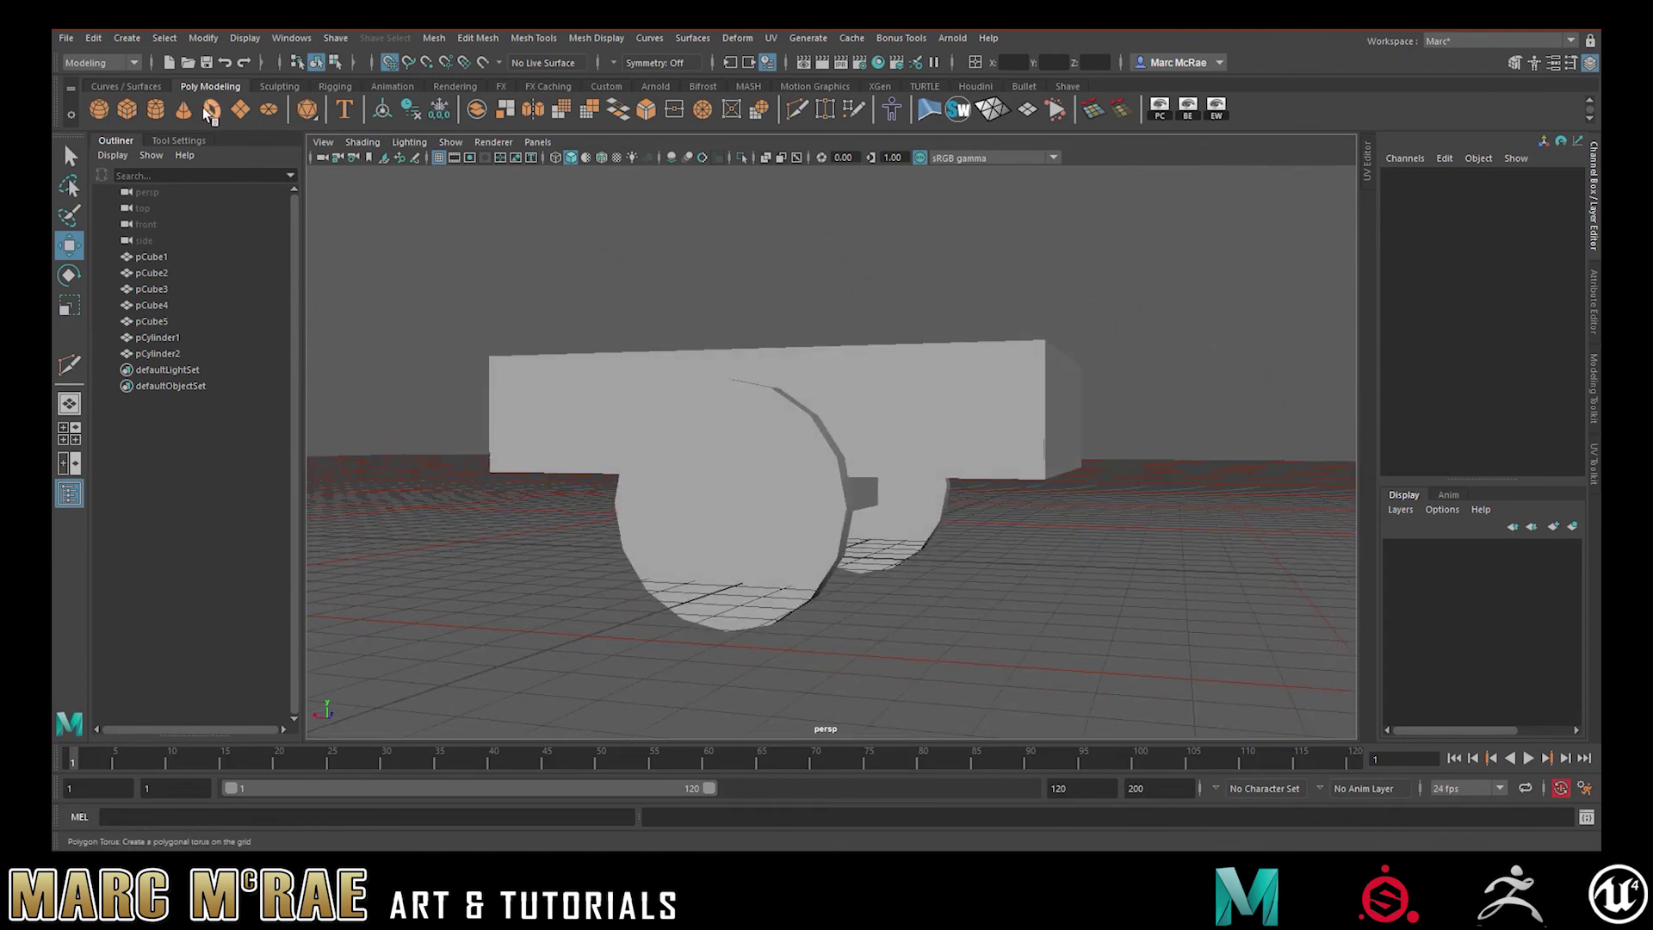
Hide the grid, duplicate the wagon's floor slab, and lower the copy just beneath the wagon bed
{"action": "left_click_drag", "start_coordinate": [904, 307], "coordinate": [919, 432], "text": "alt"}
{"action": "left_click", "coordinate": [870, 441]}
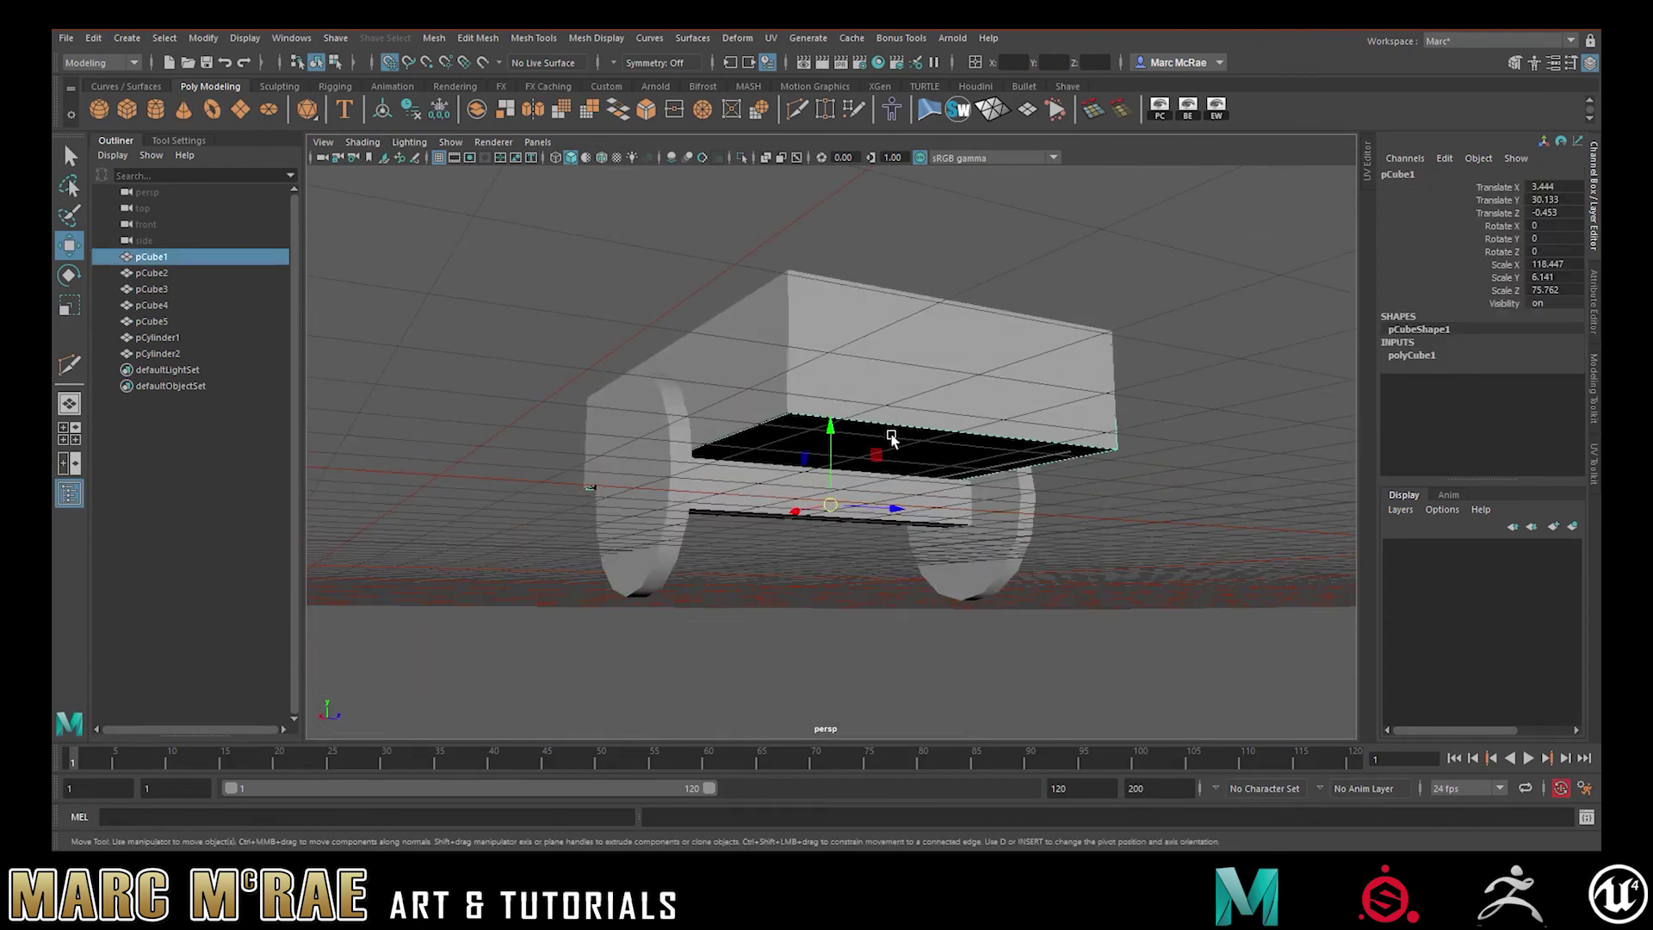
{"action": "left_click", "coordinate": [438, 158]}
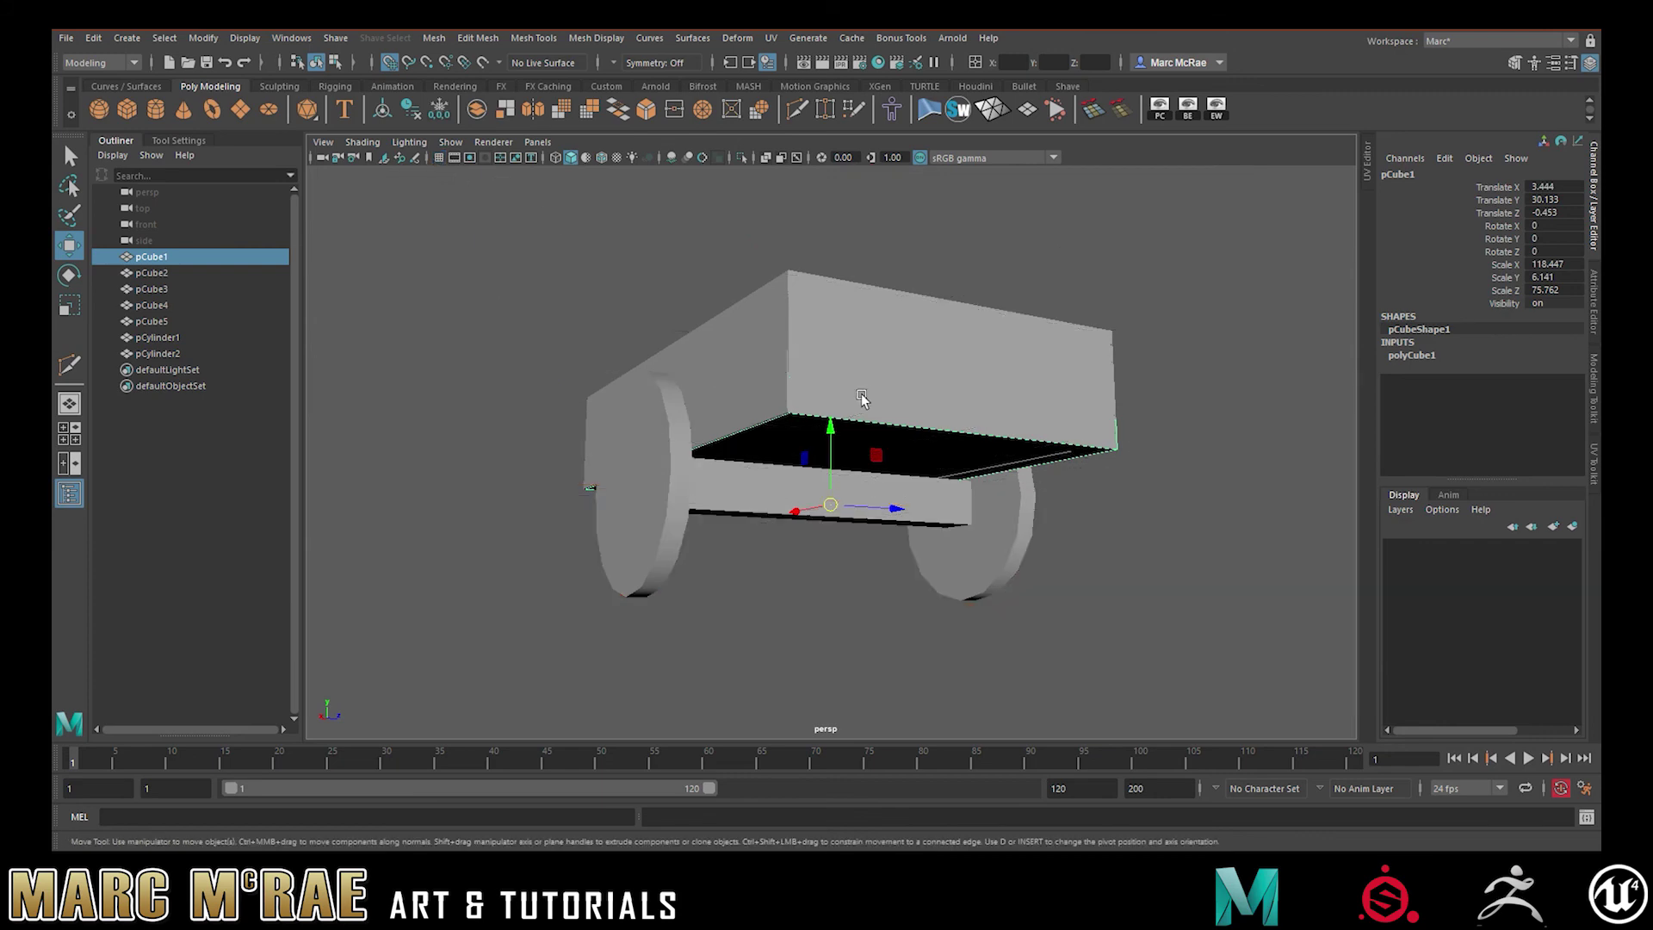
{"action": "key", "text": "ctrl+d"}
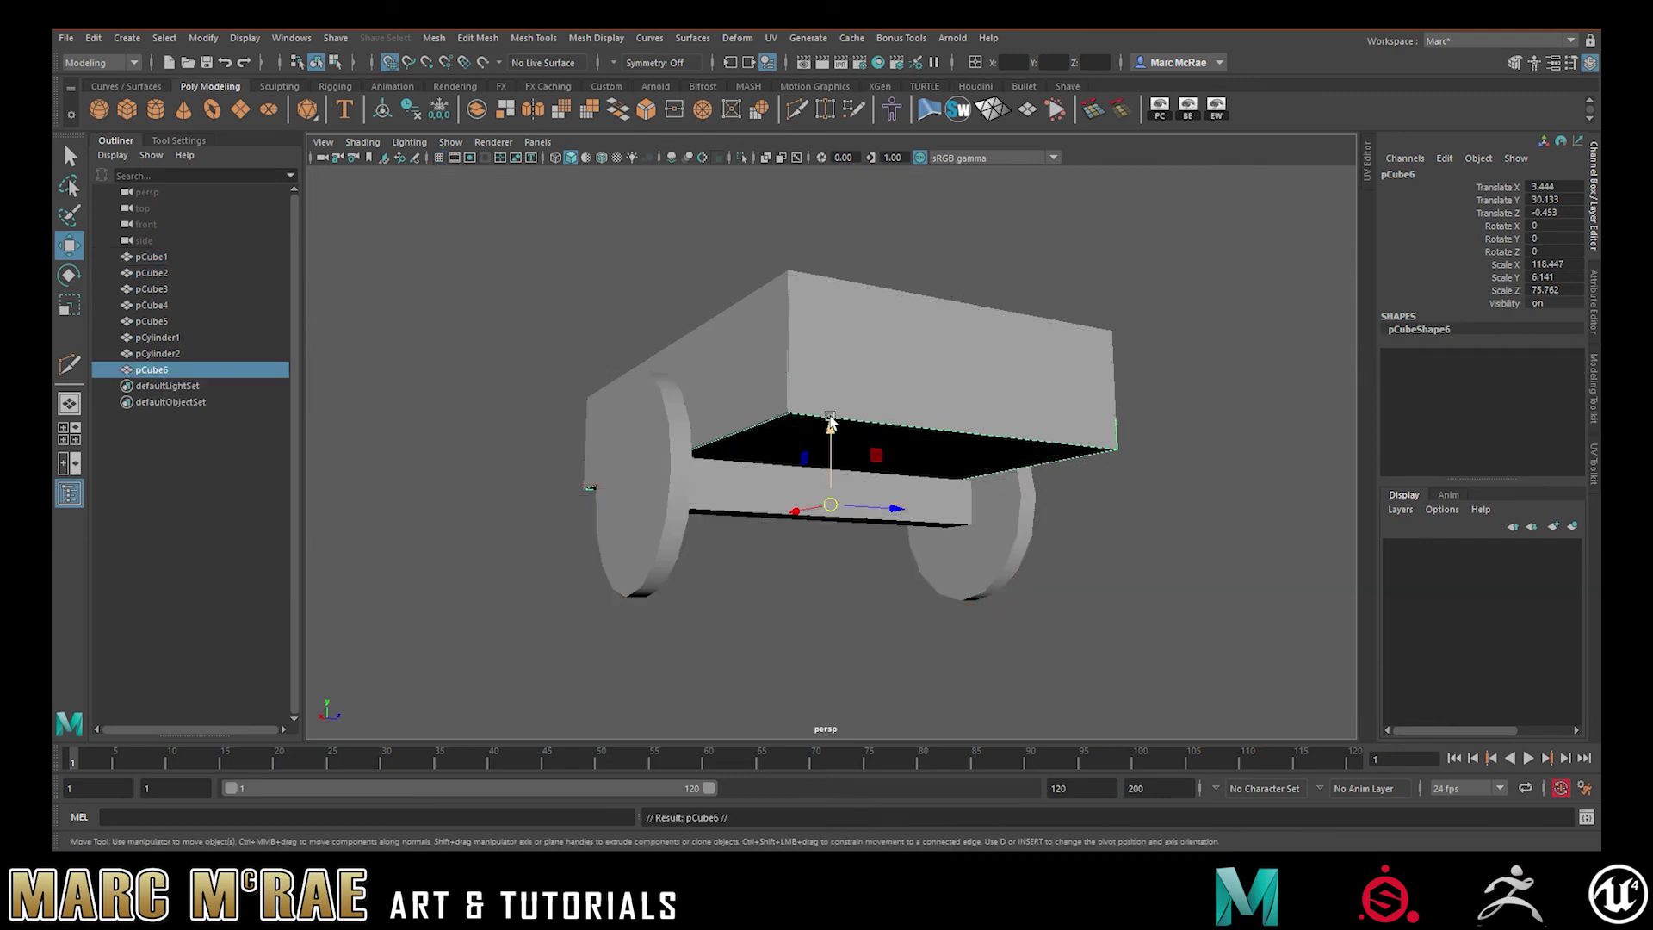
{"action": "left_click_drag", "start_coordinate": [829, 499], "coordinate": [826, 442]}
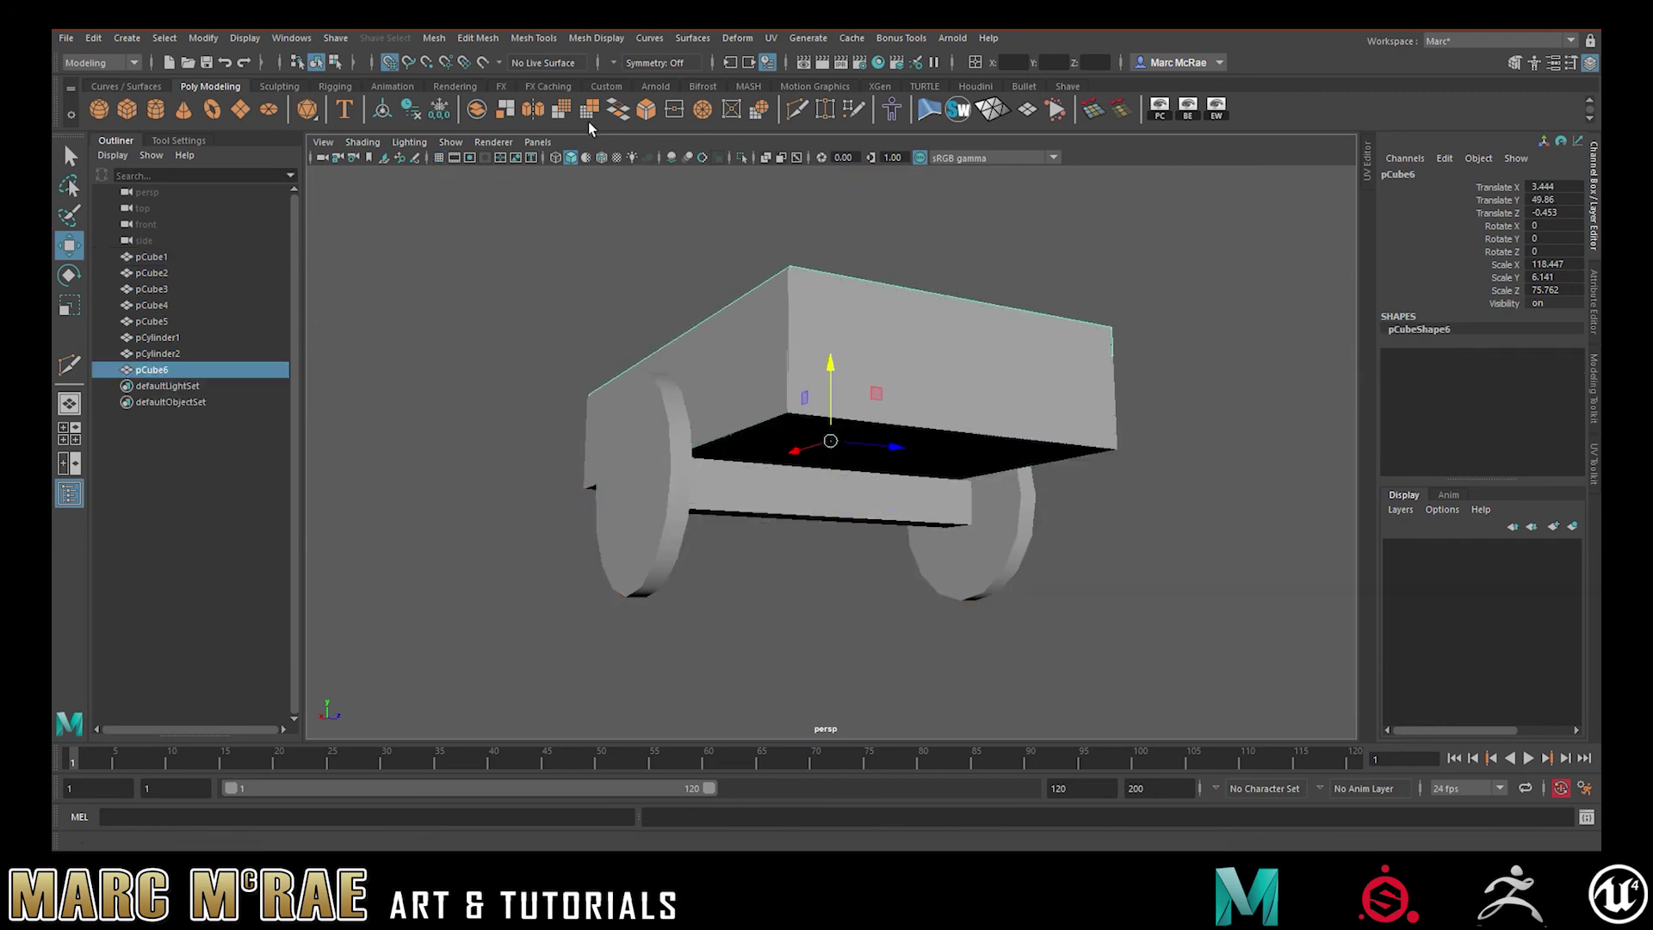
{"action": "left_click_drag", "start_coordinate": [833, 367], "coordinate": [842, 449]}
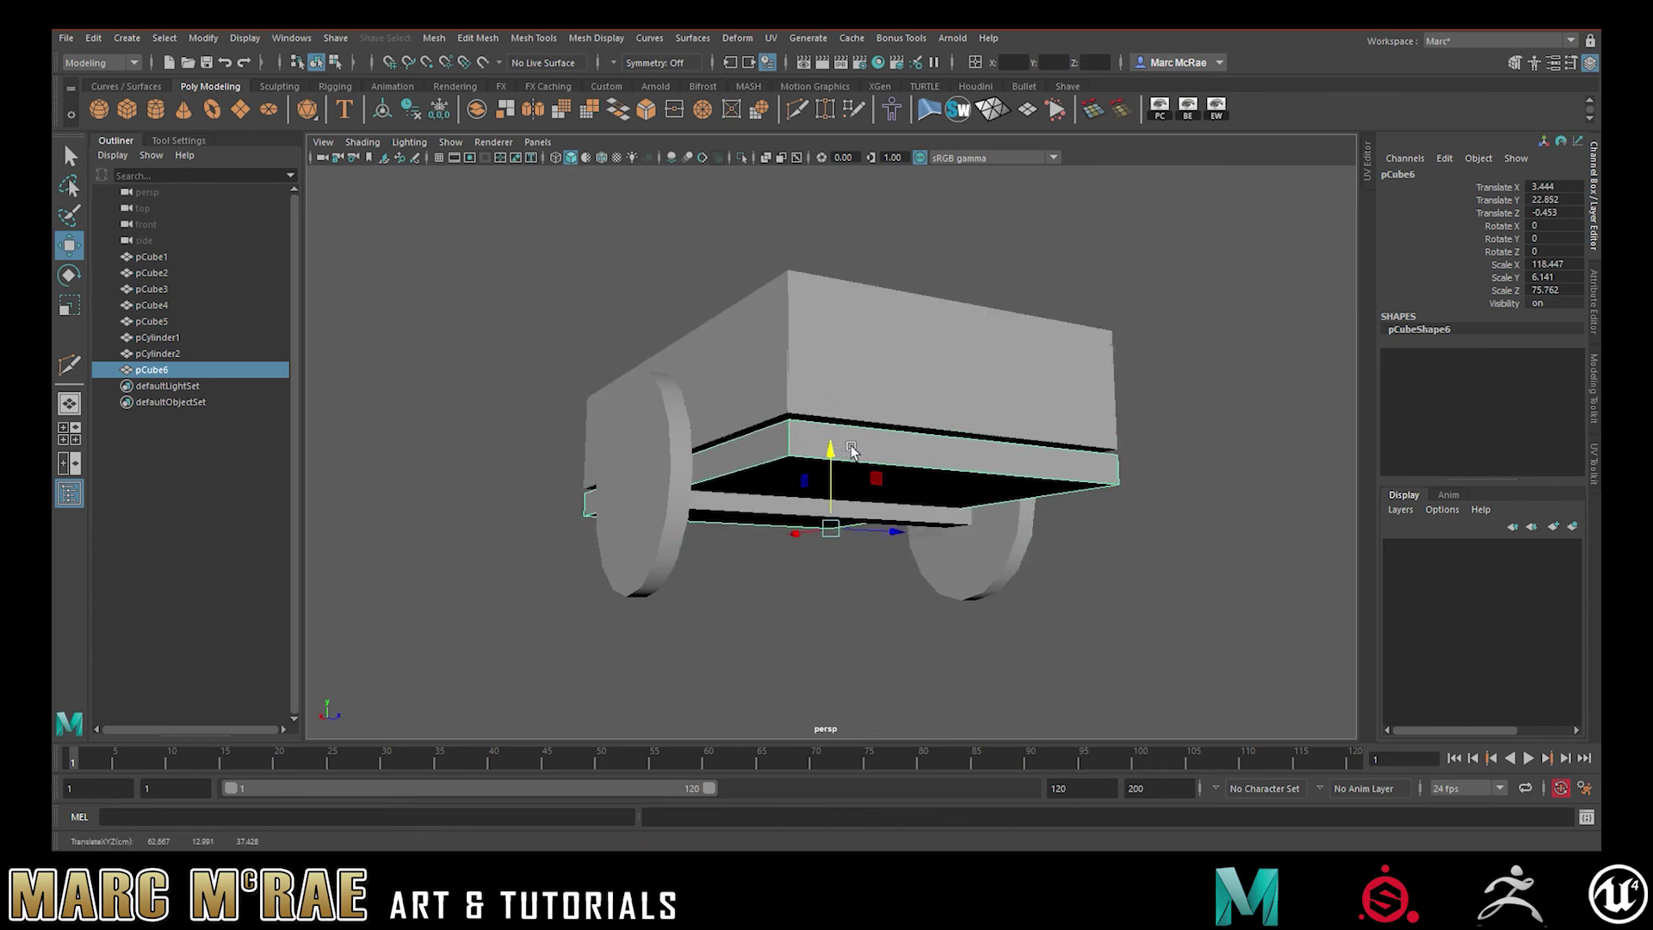
Snap the slab copy's pivot to its lower corner and narrow it into a beam with a Z scale of about 6.15
{"action": "key", "text": "d"}
{"action": "key", "text": "v"}
{"action": "left_click_drag", "start_coordinate": [830, 528], "coordinate": [787, 456]}
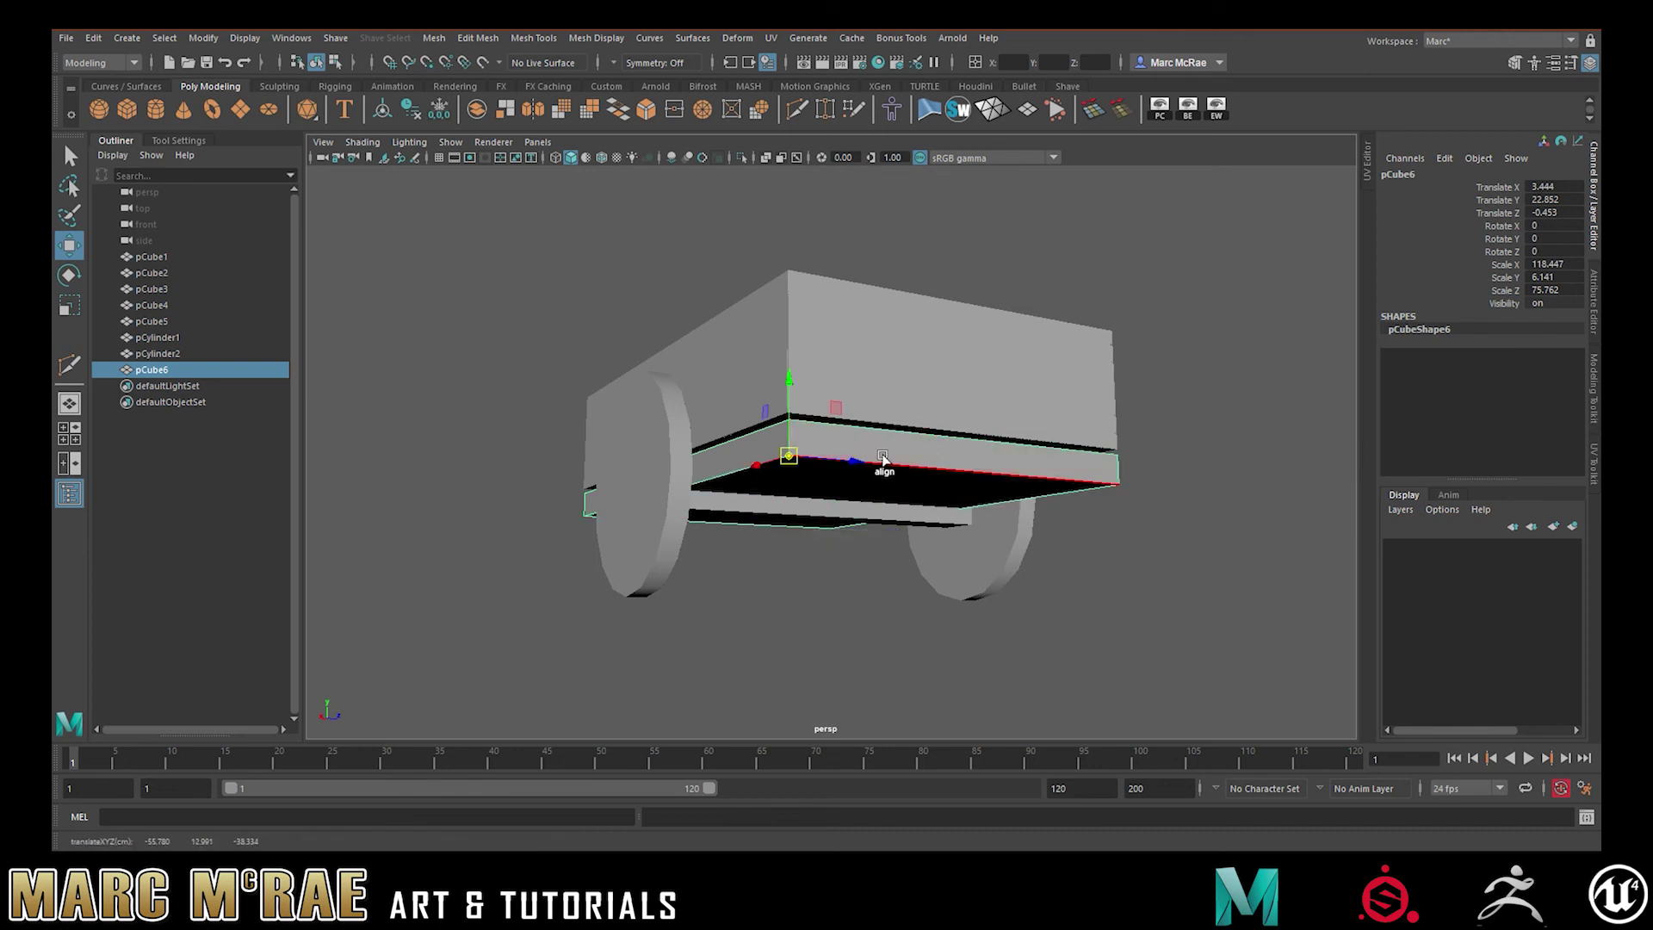
{"action": "key", "text": "r"}
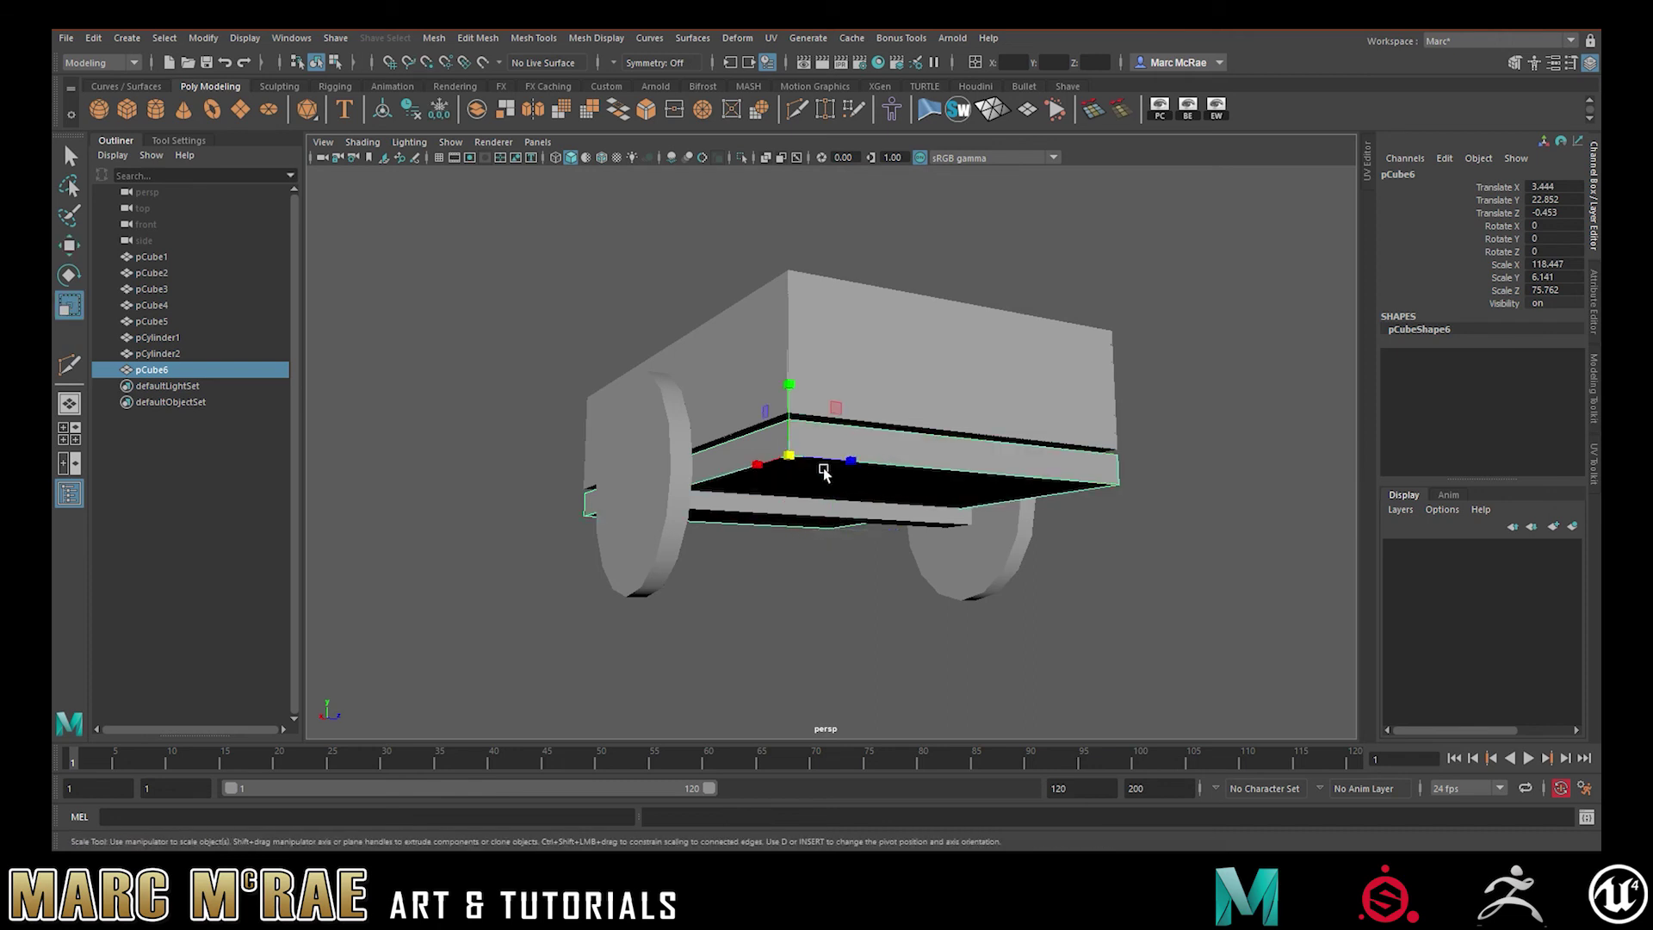
{"action": "left_click_drag", "start_coordinate": [855, 465], "coordinate": [813, 476]}
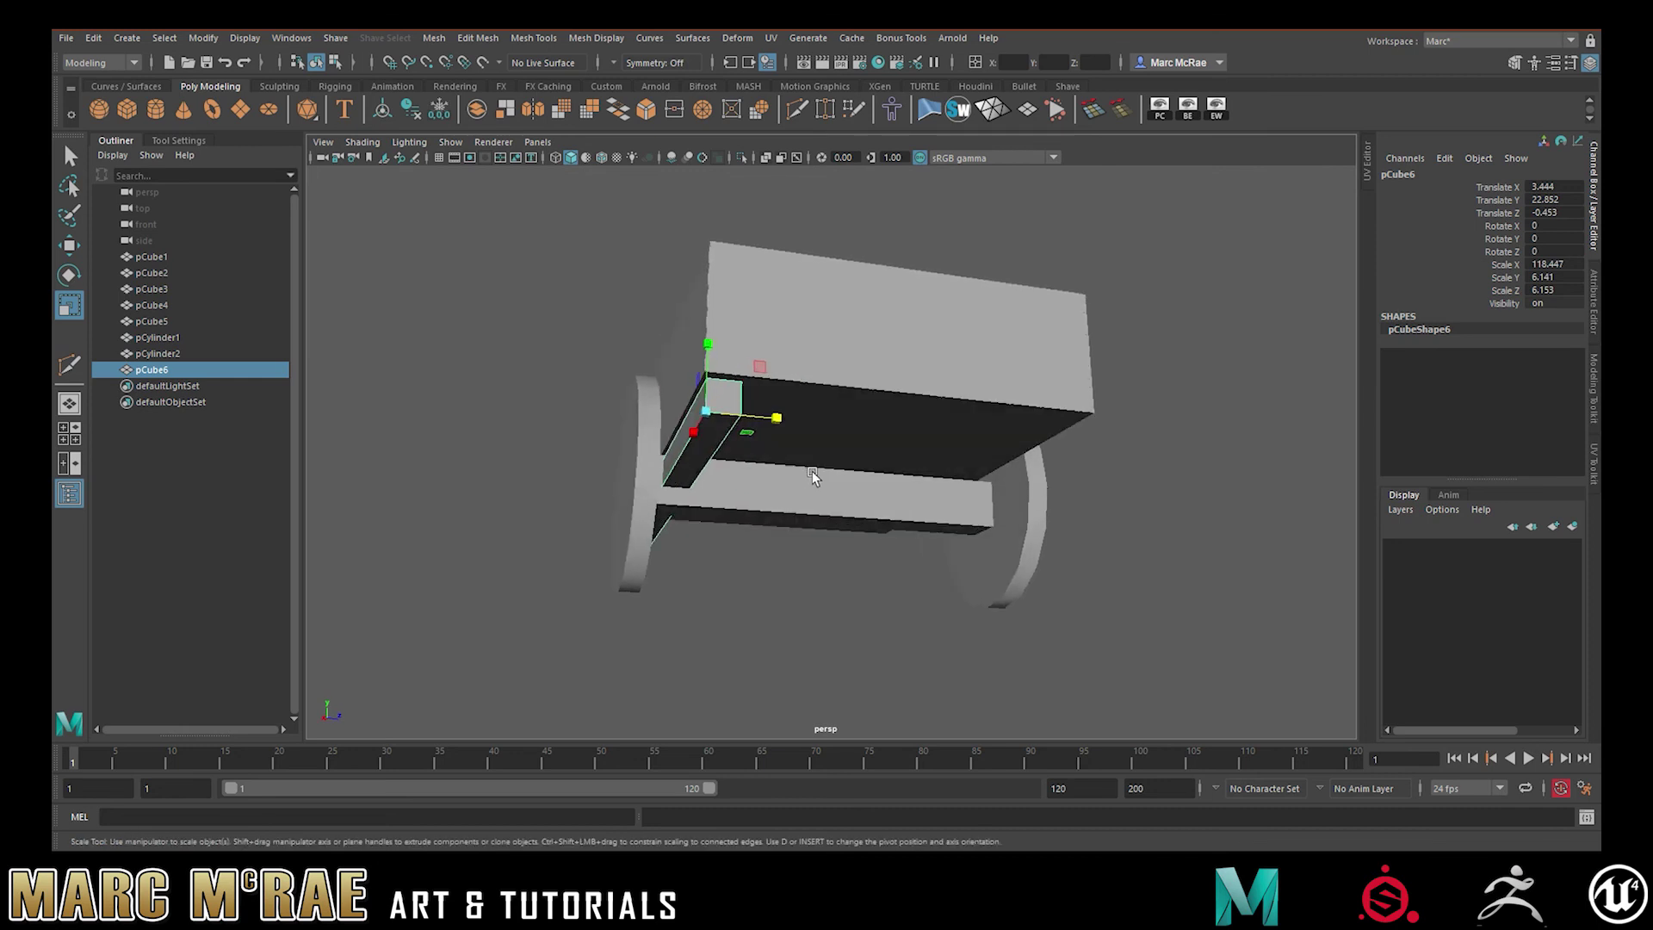
Raise the beam against the wagon's underside and shift it inward from the edge, to about 23.9 in Y and 8.0 in Z
{"action": "left_click_drag", "start_coordinate": [815, 466], "coordinate": [822, 490], "text": "alt"}
{"action": "key", "text": "w"}
{"action": "left_click_drag", "start_coordinate": [853, 424], "coordinate": [849, 414]}
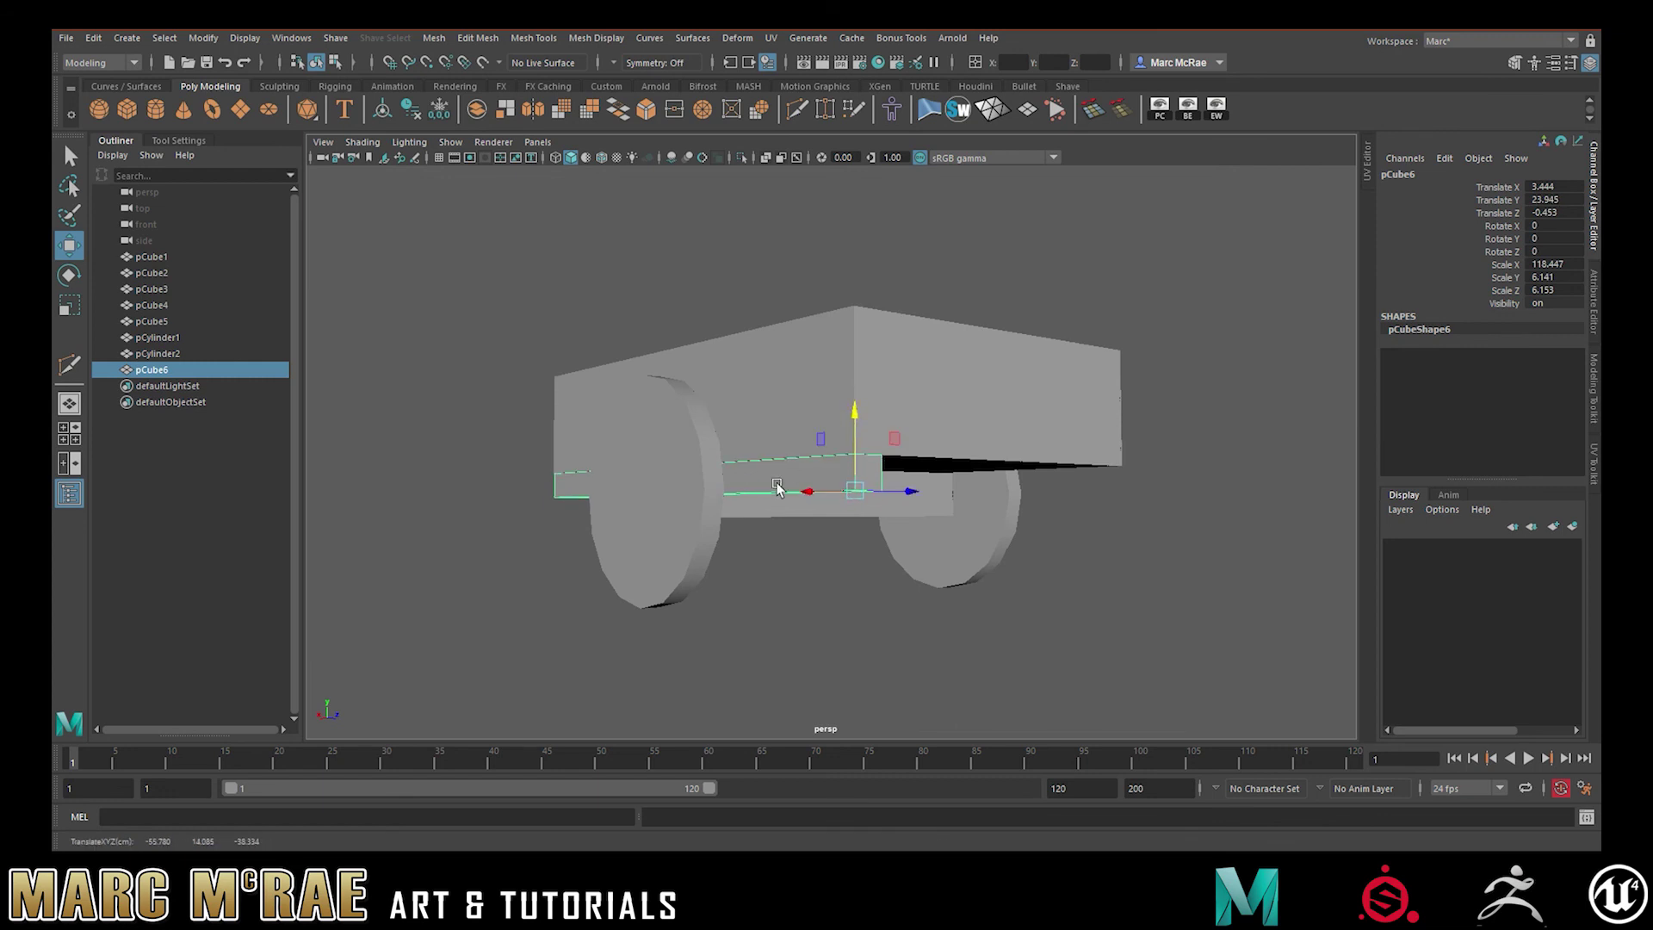
{"action": "left_click_drag", "start_coordinate": [969, 518], "coordinate": [913, 514], "text": "alt"}
{"action": "left_click_drag", "start_coordinate": [770, 472], "coordinate": [814, 468]}
Duplicate the underside beam and move the copy to the wagon's opposite side, at about 60.1 in Z
{"action": "left_click_drag", "start_coordinate": [814, 468], "coordinate": [881, 445], "text": "alt"}
{"action": "middle_click_drag", "start_coordinate": [882, 445], "coordinate": [824, 448], "text": "alt"}
{"action": "left_click_drag", "start_coordinate": [828, 442], "coordinate": [838, 428], "text": "alt"}
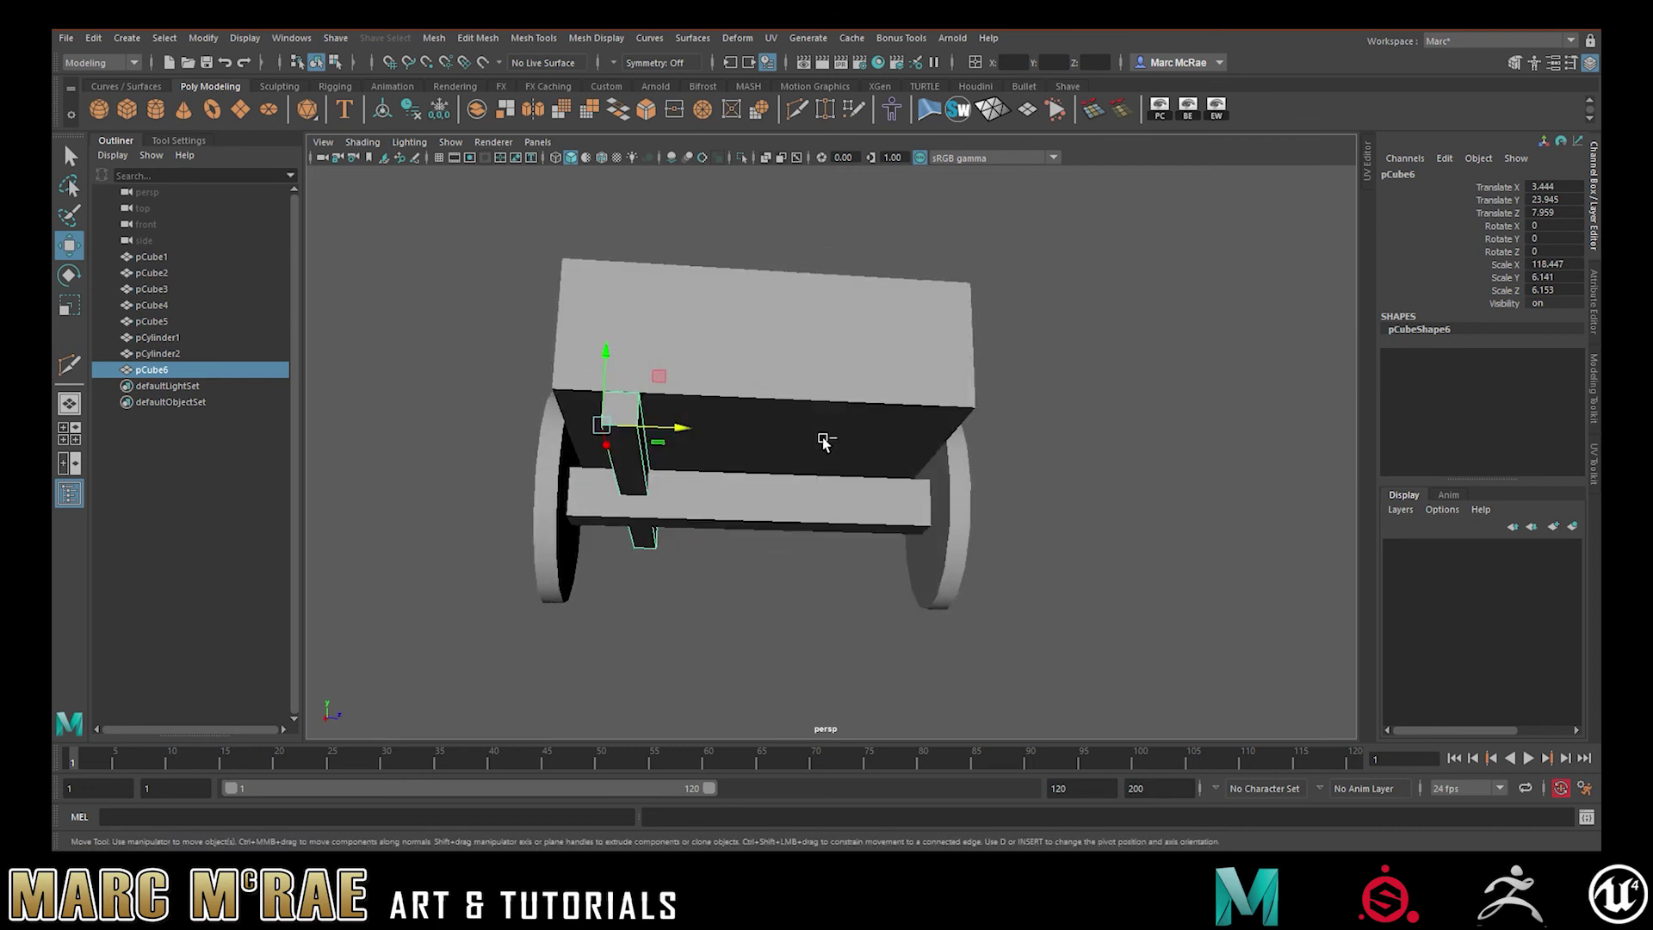
{"action": "key", "text": "ctrl+d"}
{"action": "left_click_drag", "start_coordinate": [679, 428], "coordinate": [669, 478]}
Select both wheels and the axle together and lower them slightly beneath the wagon
{"action": "left_click", "coordinate": [586, 482]}
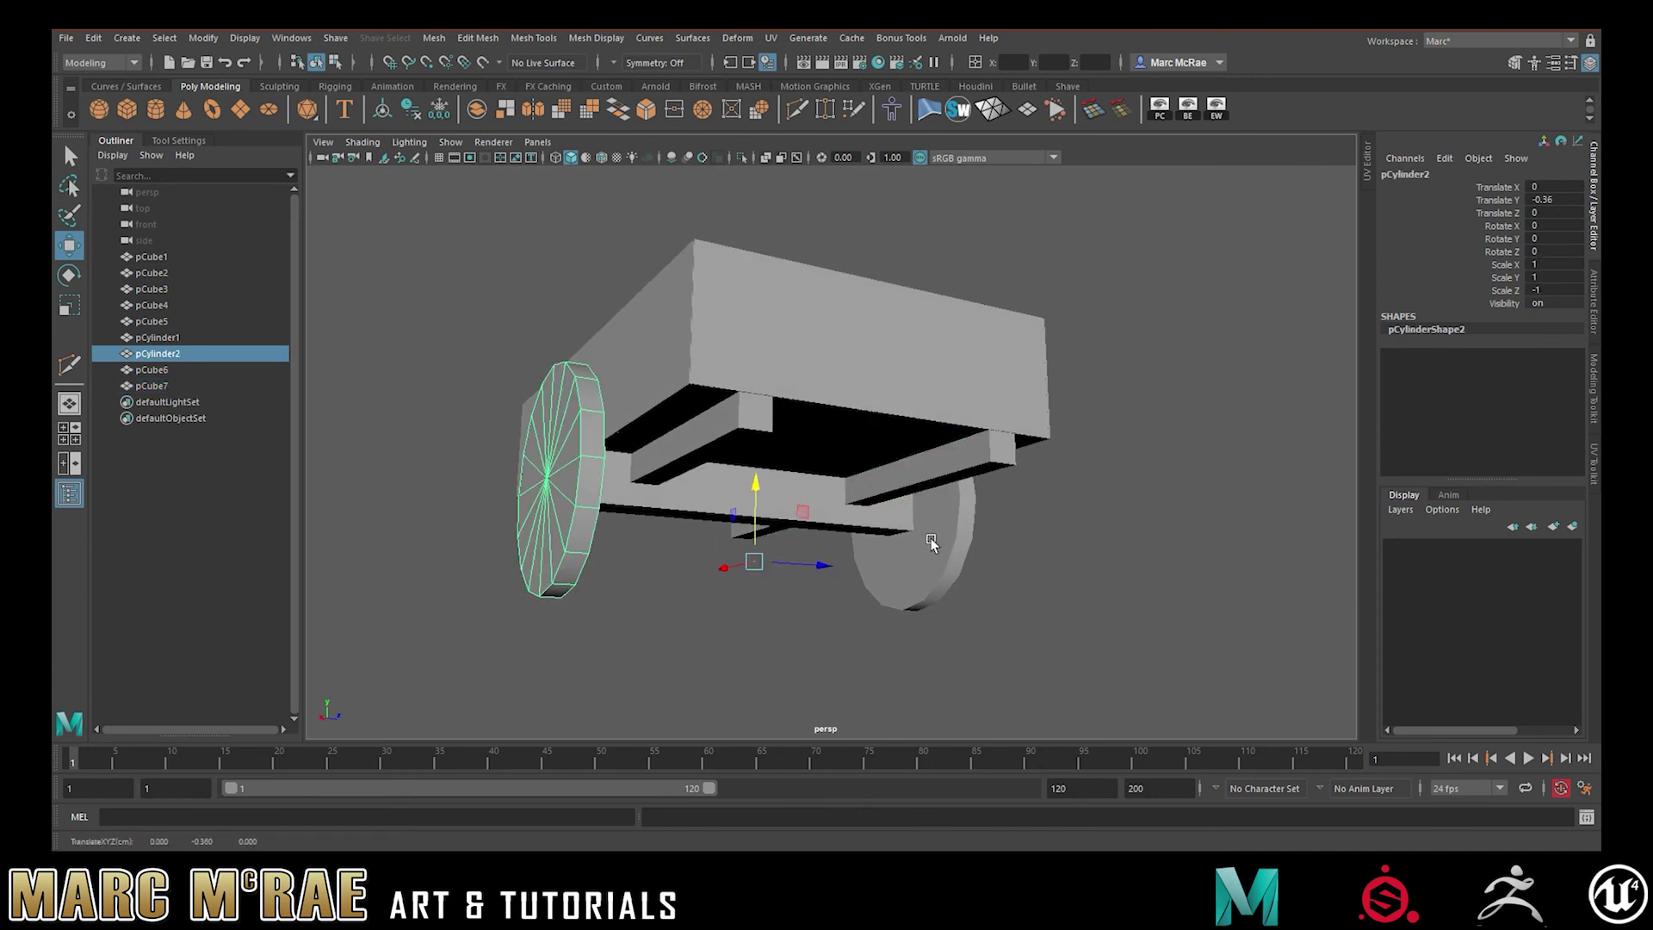
{"action": "left_click", "coordinate": [928, 540], "text": "shift"}
{"action": "left_click", "coordinate": [814, 497], "text": "shift"}
{"action": "left_click_drag", "start_coordinate": [750, 429], "coordinate": [790, 454]}
Try to lengthen one underside beam by sliding its end face out from the wagon
{"action": "left_click", "coordinate": [720, 493]}
{"action": "right_click_drag", "start_coordinate": [720, 492], "coordinate": [718, 499]}
{"action": "left_click", "coordinate": [711, 488]}
{"action": "left_click_drag", "start_coordinate": [757, 475], "coordinate": [513, 557], "text": "alt"}
{"action": "key", "text": "ctrl+z"}
{"action": "left_click_drag", "start_coordinate": [694, 523], "coordinate": [932, 493], "text": "ctrl+shift"}
{"action": "scroll", "coordinate": [824, 321], "scroll_direction": "up", "scroll_amount": 5}
{"action": "left_click_drag", "start_coordinate": [824, 322], "coordinate": [1103, 390], "text": "alt"}
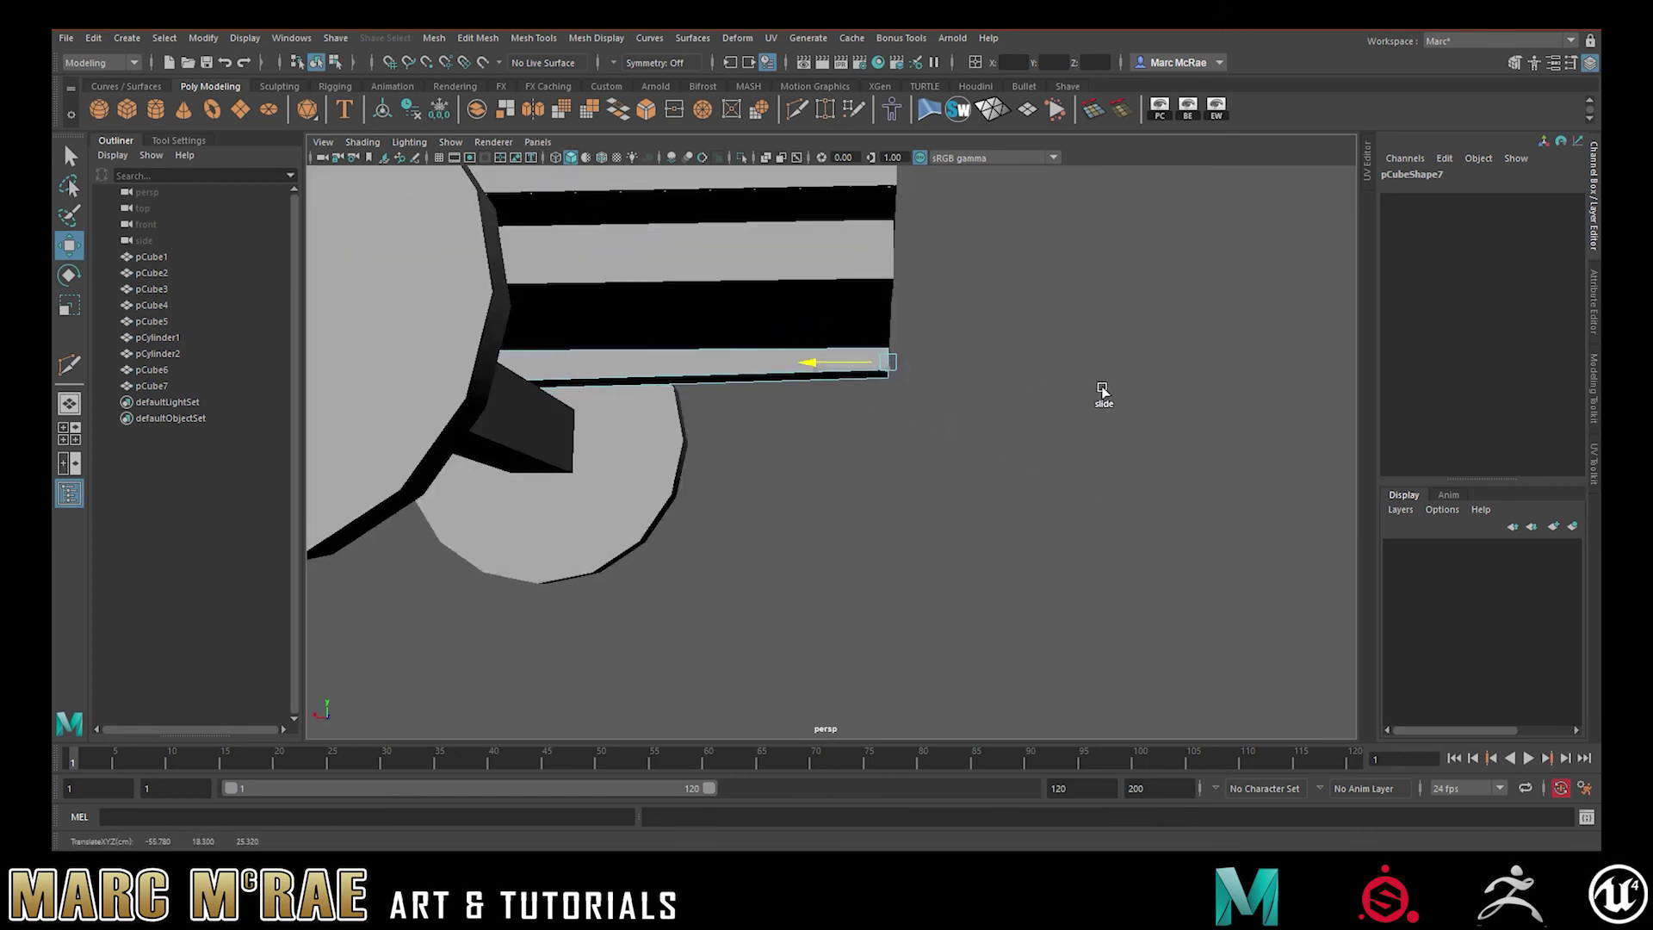
Undo the edits to the beam's end face and the face selection
{"action": "key", "text": "ctrl+z"}
{"action": "right_click_drag", "start_coordinate": [1107, 396], "coordinate": [824, 380], "text": "alt"}
{"action": "left_click_drag", "start_coordinate": [962, 379], "coordinate": [661, 406], "text": "alt"}
{"action": "right_click_drag", "start_coordinate": [741, 419], "coordinate": [897, 402], "text": "alt"}
{"action": "left_click_drag", "start_coordinate": [896, 402], "coordinate": [944, 400], "text": "alt"}
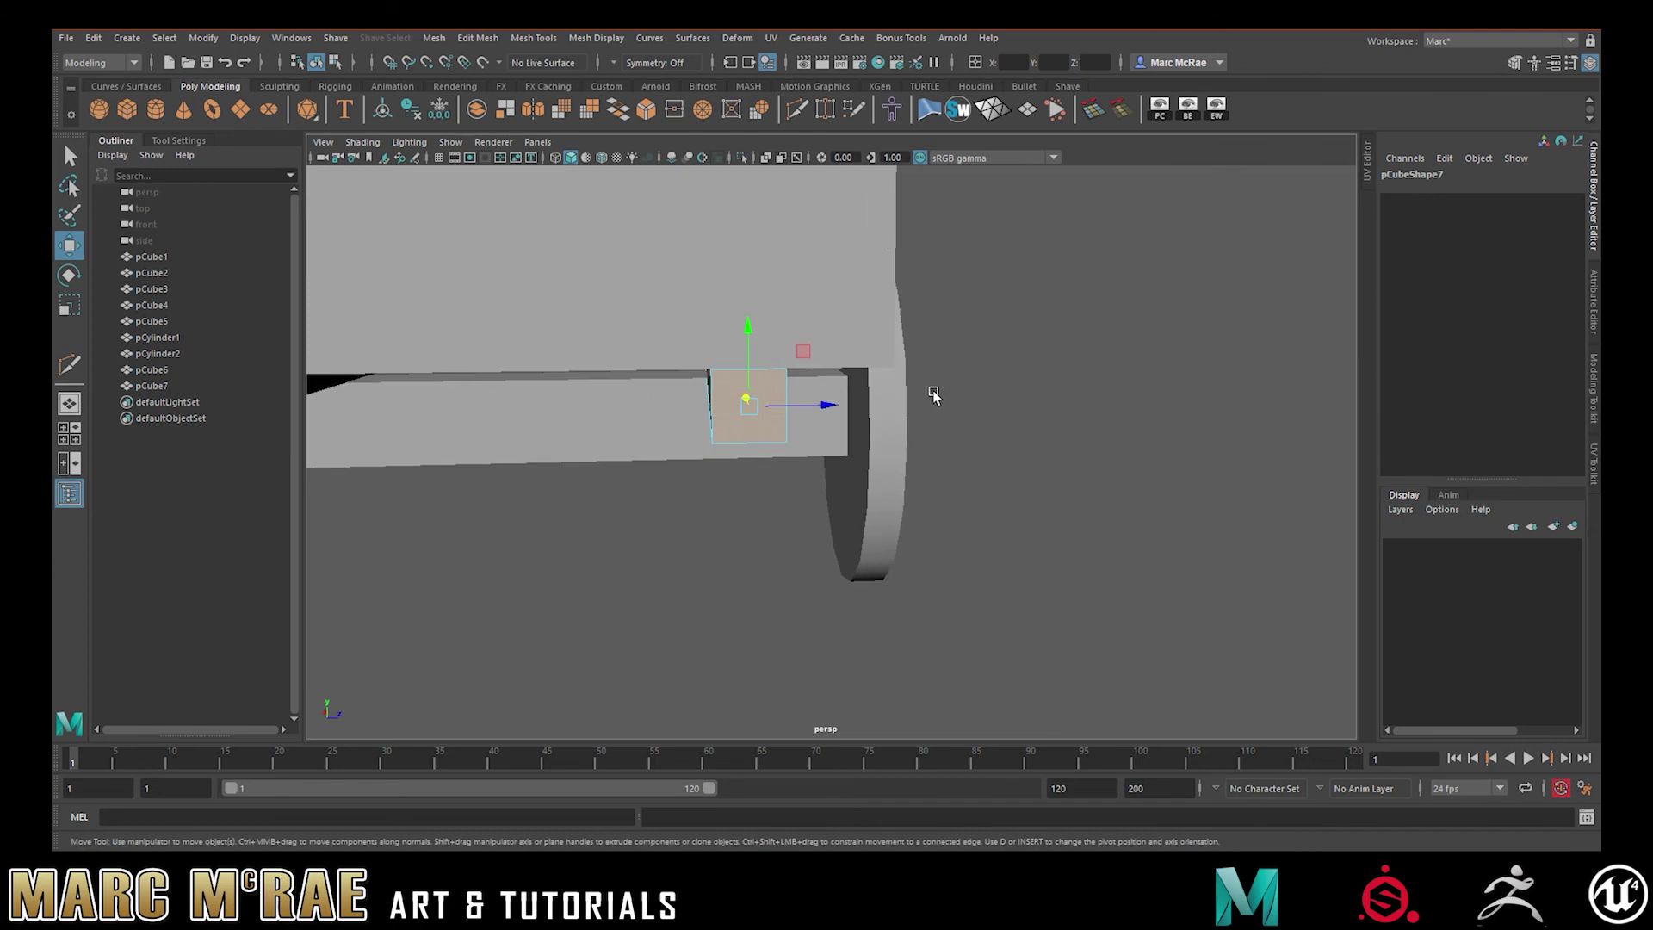
{"action": "key", "text": "ctrl+z"}
{"action": "key", "text": "ctrl+z"}
{"action": "key", "text": "ctrl+z"}
{"action": "key", "text": "ctrl+z"}
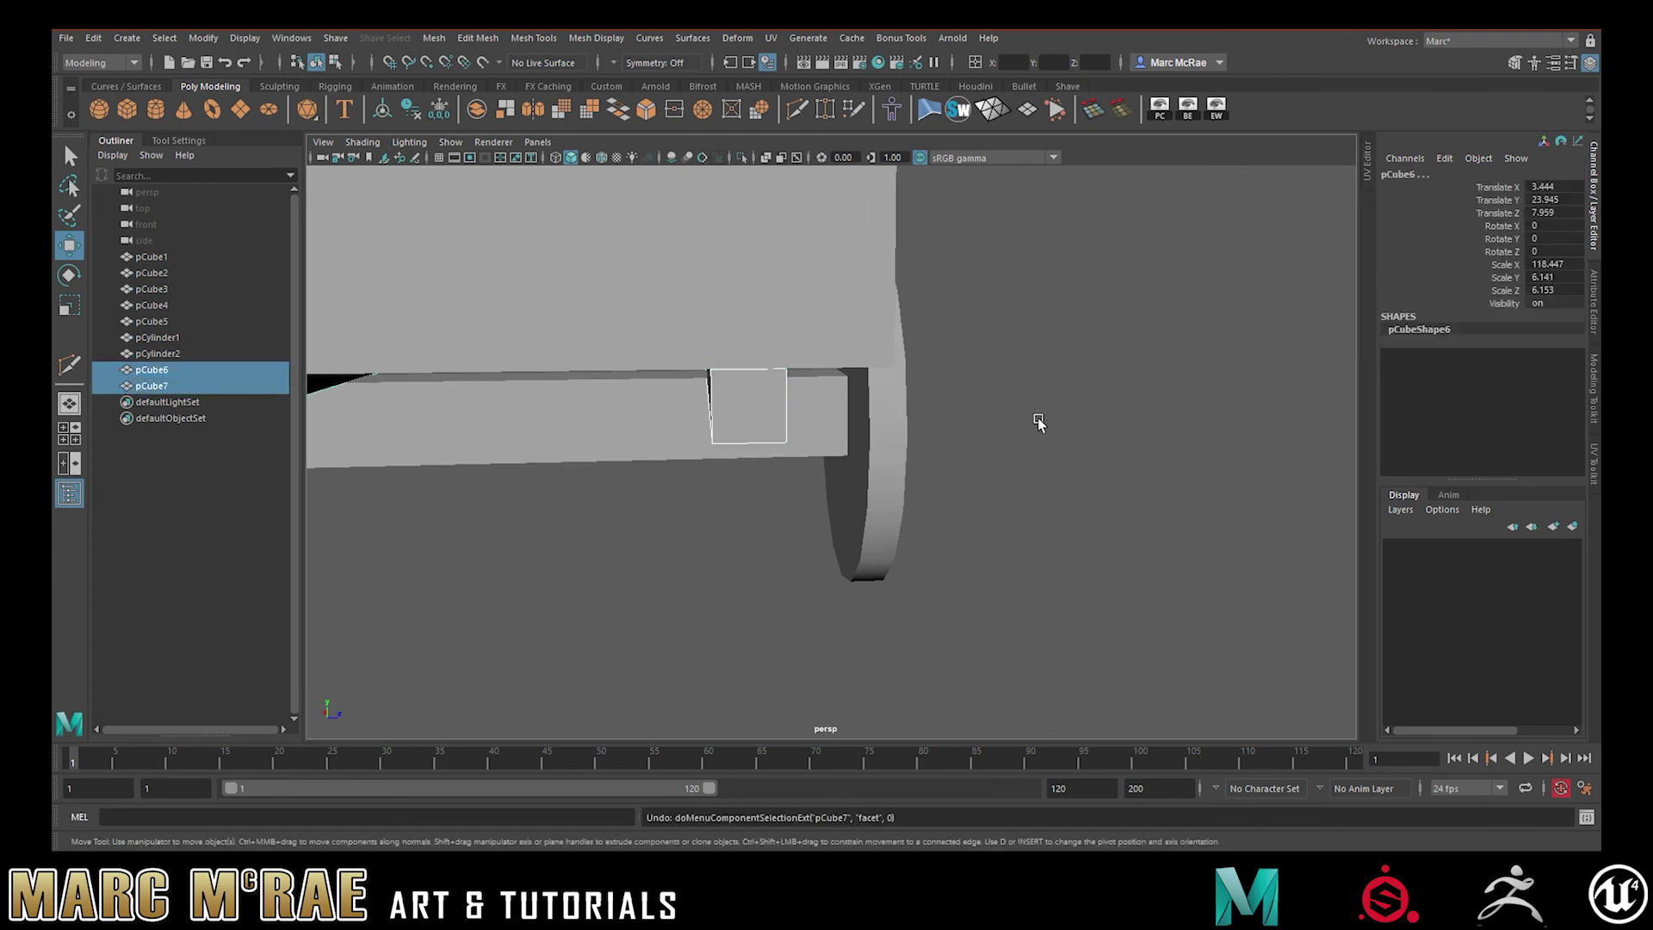
Select the end face of the duplicated underside beam at the end of the wagon
{"action": "left_click", "coordinate": [1076, 418]}
{"action": "left_click_drag", "start_coordinate": [1076, 418], "coordinate": [926, 400], "text": "alt"}
{"action": "left_click", "coordinate": [780, 419]}
{"action": "mouse_move", "coordinate": [780, 418]}
{"action": "left_mouse_down", "text": "alt"}
{"action": "mouse_move", "coordinate": [857, 420]}
{"action": "mouse_move", "coordinate": [762, 425]}
{"action": "left_mouse_up", "text": "alt"}
{"action": "right_click_drag", "start_coordinate": [704, 419], "coordinate": [713, 463]}
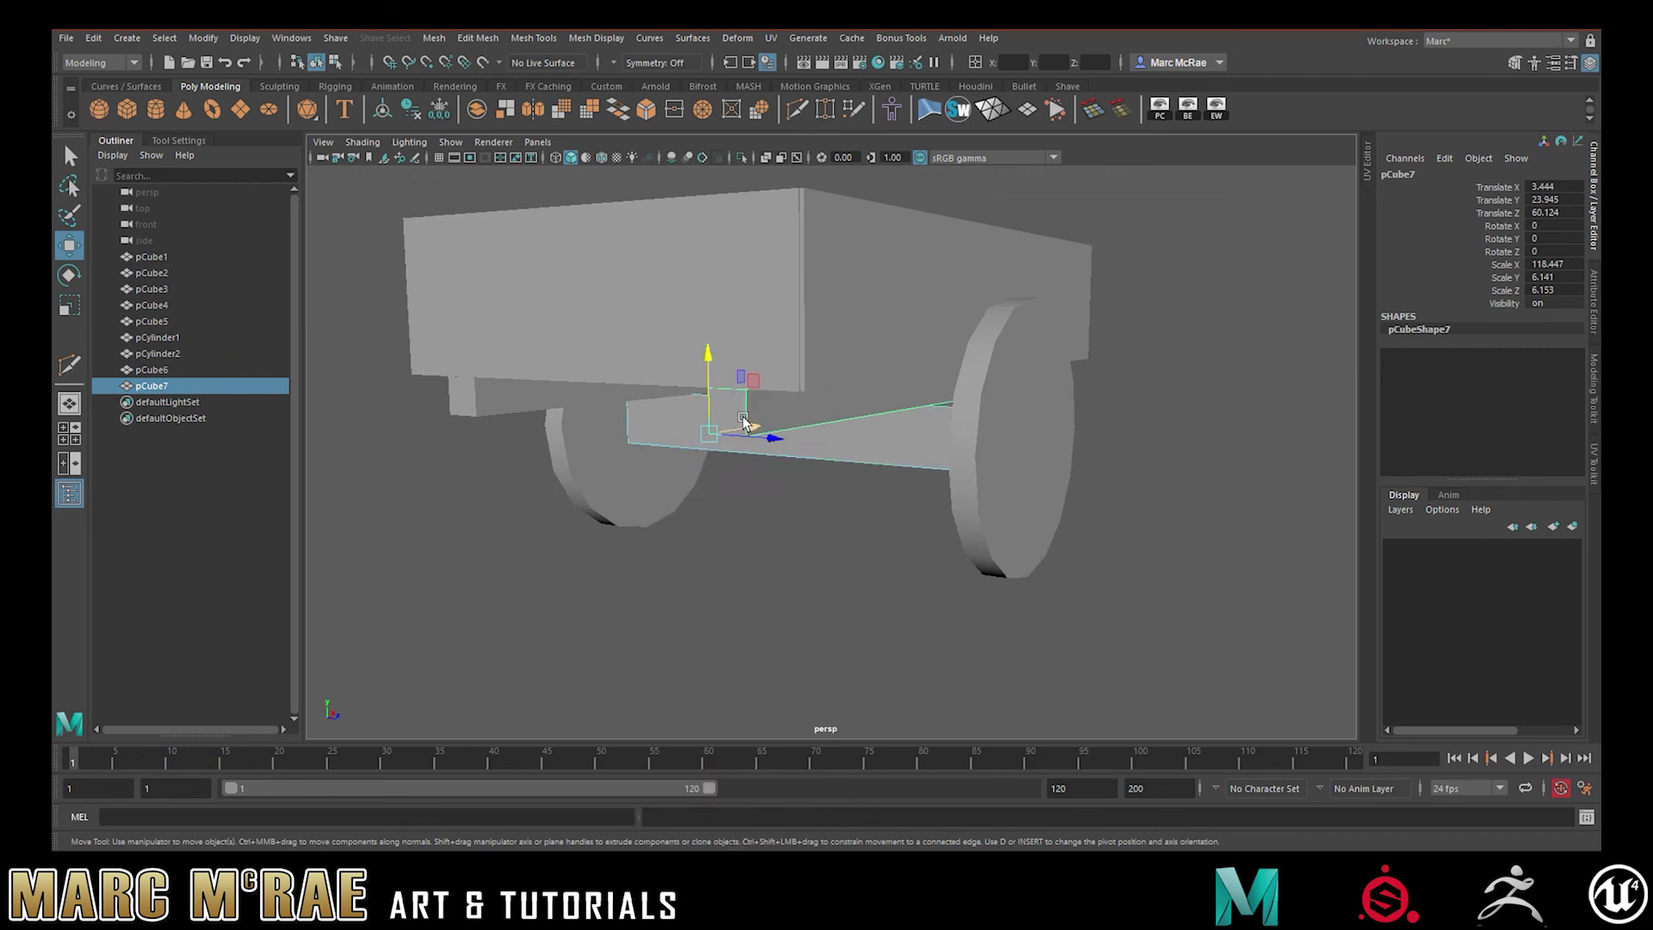
{"action": "left_click", "coordinate": [736, 408]}
{"action": "right_click_drag", "start_coordinate": [751, 408], "coordinate": [748, 449]}
{"action": "left_click", "coordinate": [740, 408], "text": "shift"}
{"action": "left_click", "coordinate": [749, 405]}
{"action": "left_click", "coordinate": [733, 413]}
{"action": "left_click_drag", "start_coordinate": [806, 409], "coordinate": [565, 420], "text": "alt"}
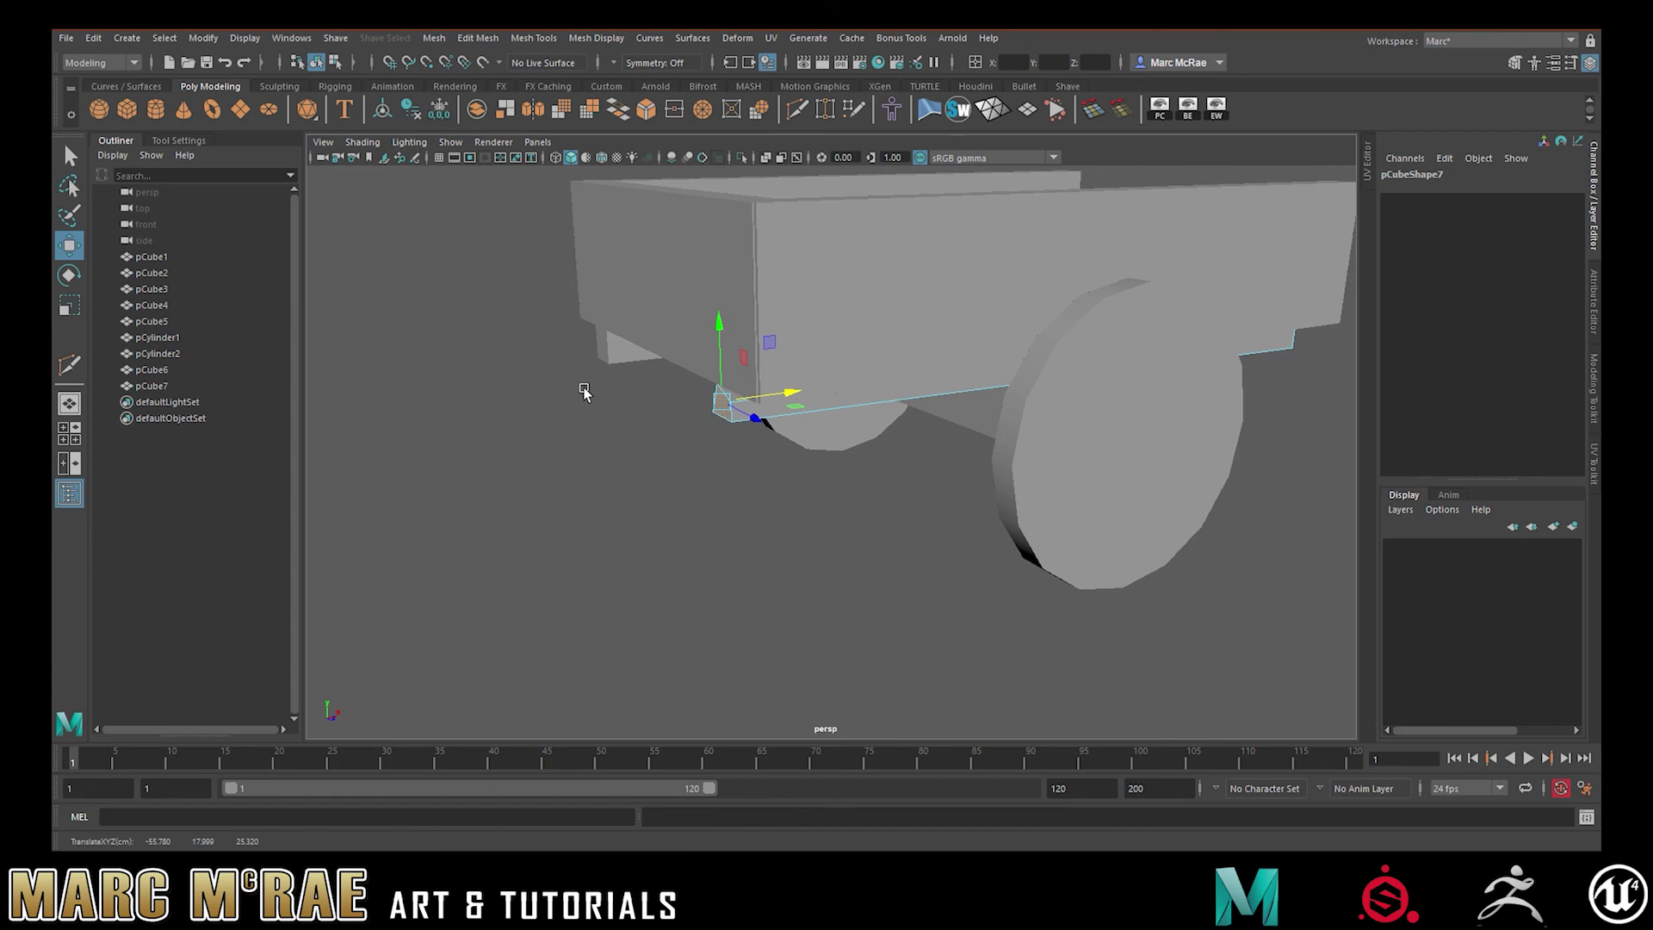
Reset the Move tool to its default settings, keeping the beam's end face selected
{"action": "double_click", "coordinate": [71, 247]}
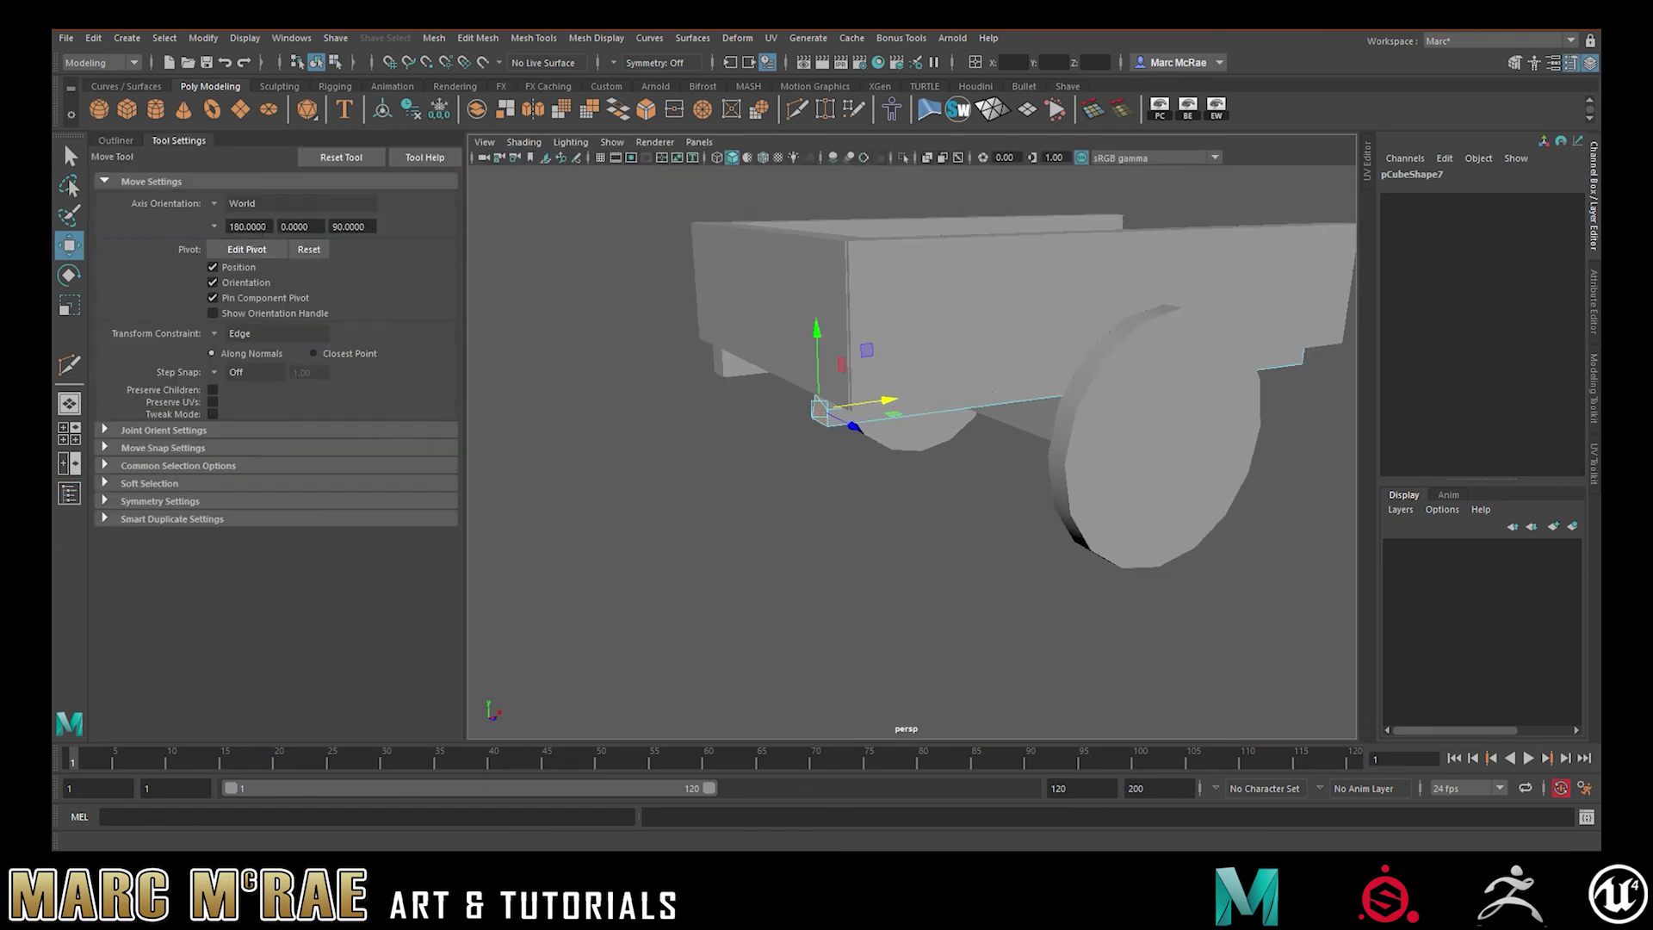
{"action": "left_click", "coordinate": [329, 164]}
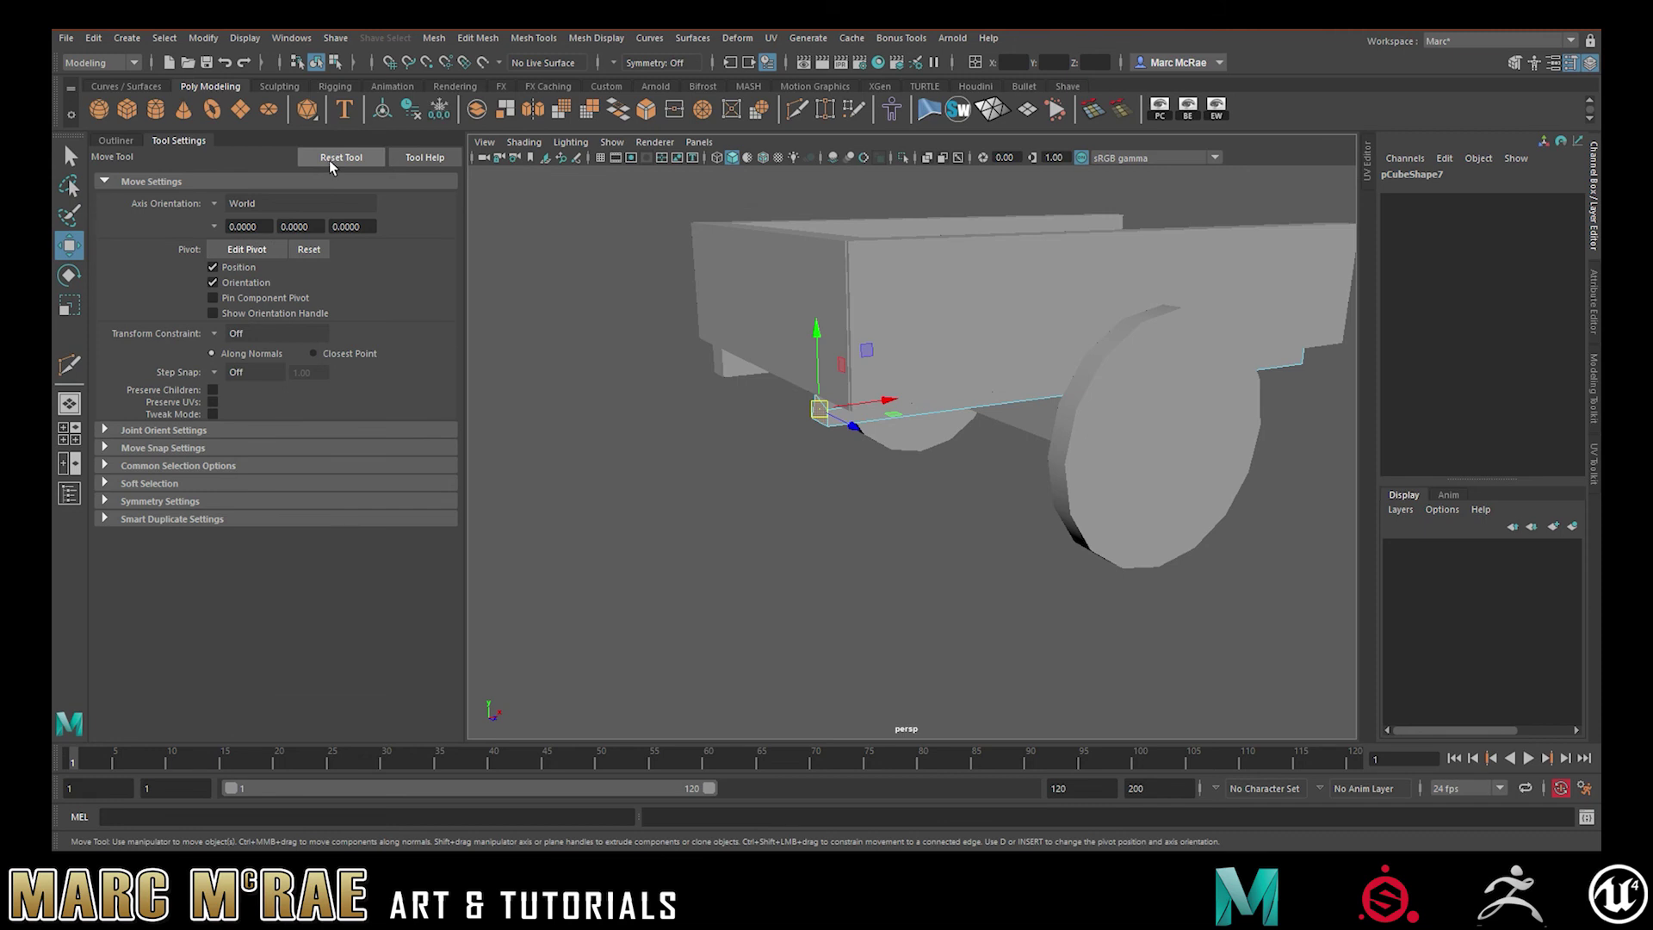
{"action": "left_click", "coordinate": [526, 299]}
{"action": "key", "text": "ctrl+z"}
{"action": "key", "text": "ctrl+z"}
Extrude the beam's end face well past the wagon body to form a handle, and bring back the Outliner
{"action": "left_click_drag", "start_coordinate": [874, 409], "coordinate": [650, 439], "text": "shift"}
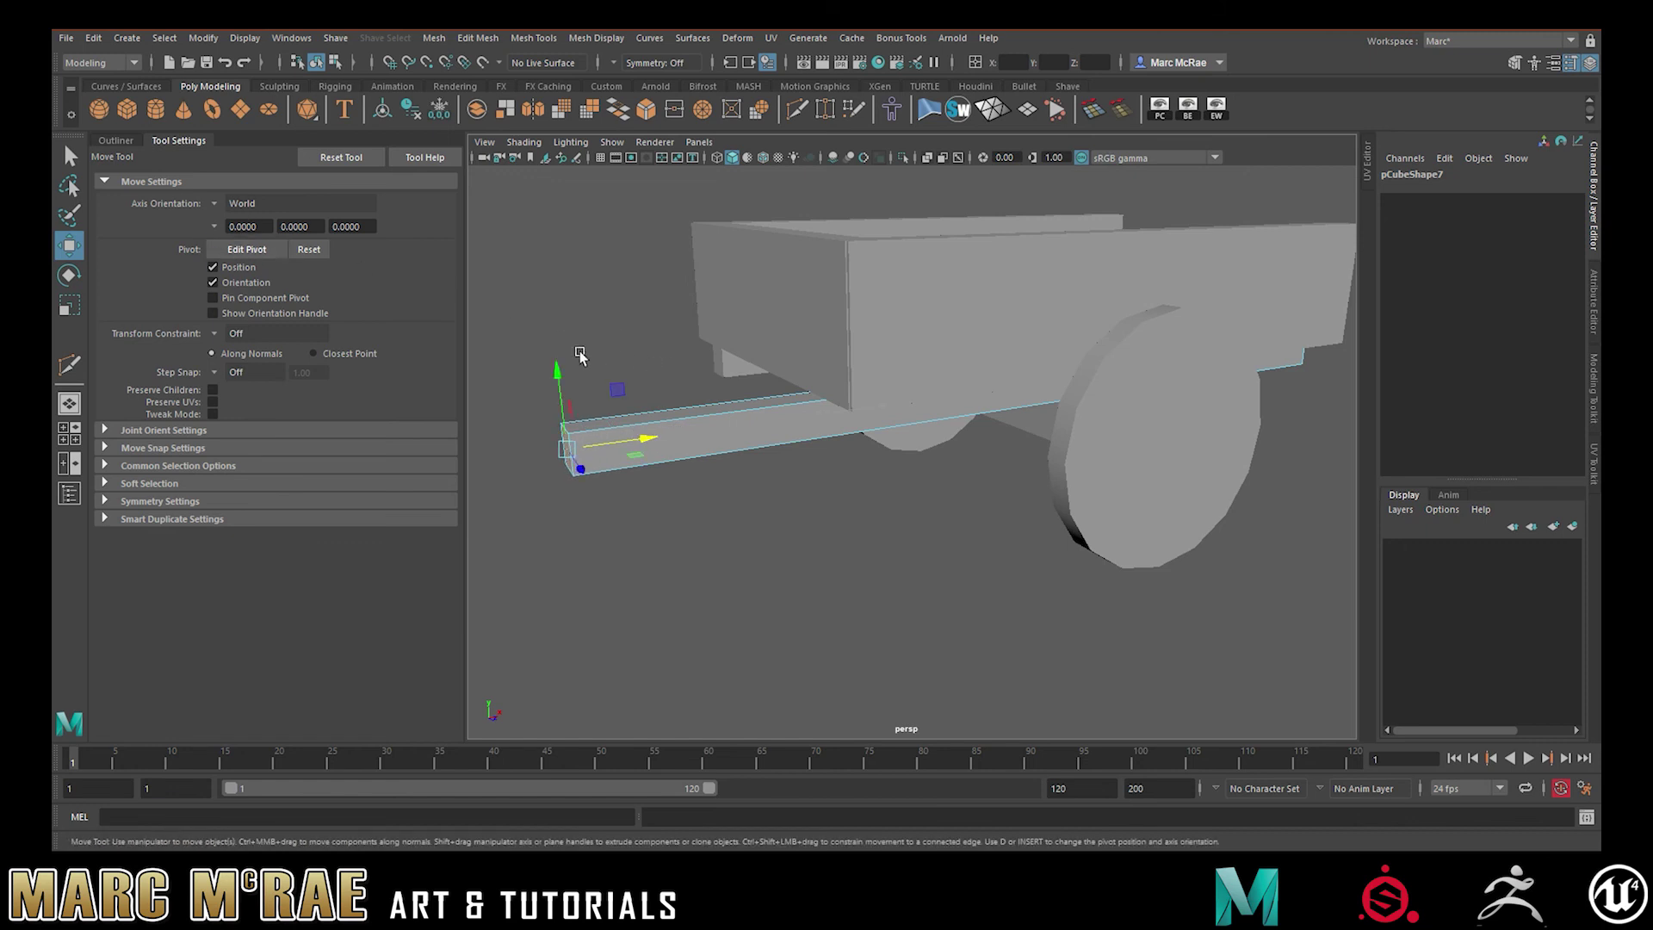
{"action": "left_click_drag", "start_coordinate": [735, 420], "coordinate": [708, 353], "text": "alt"}
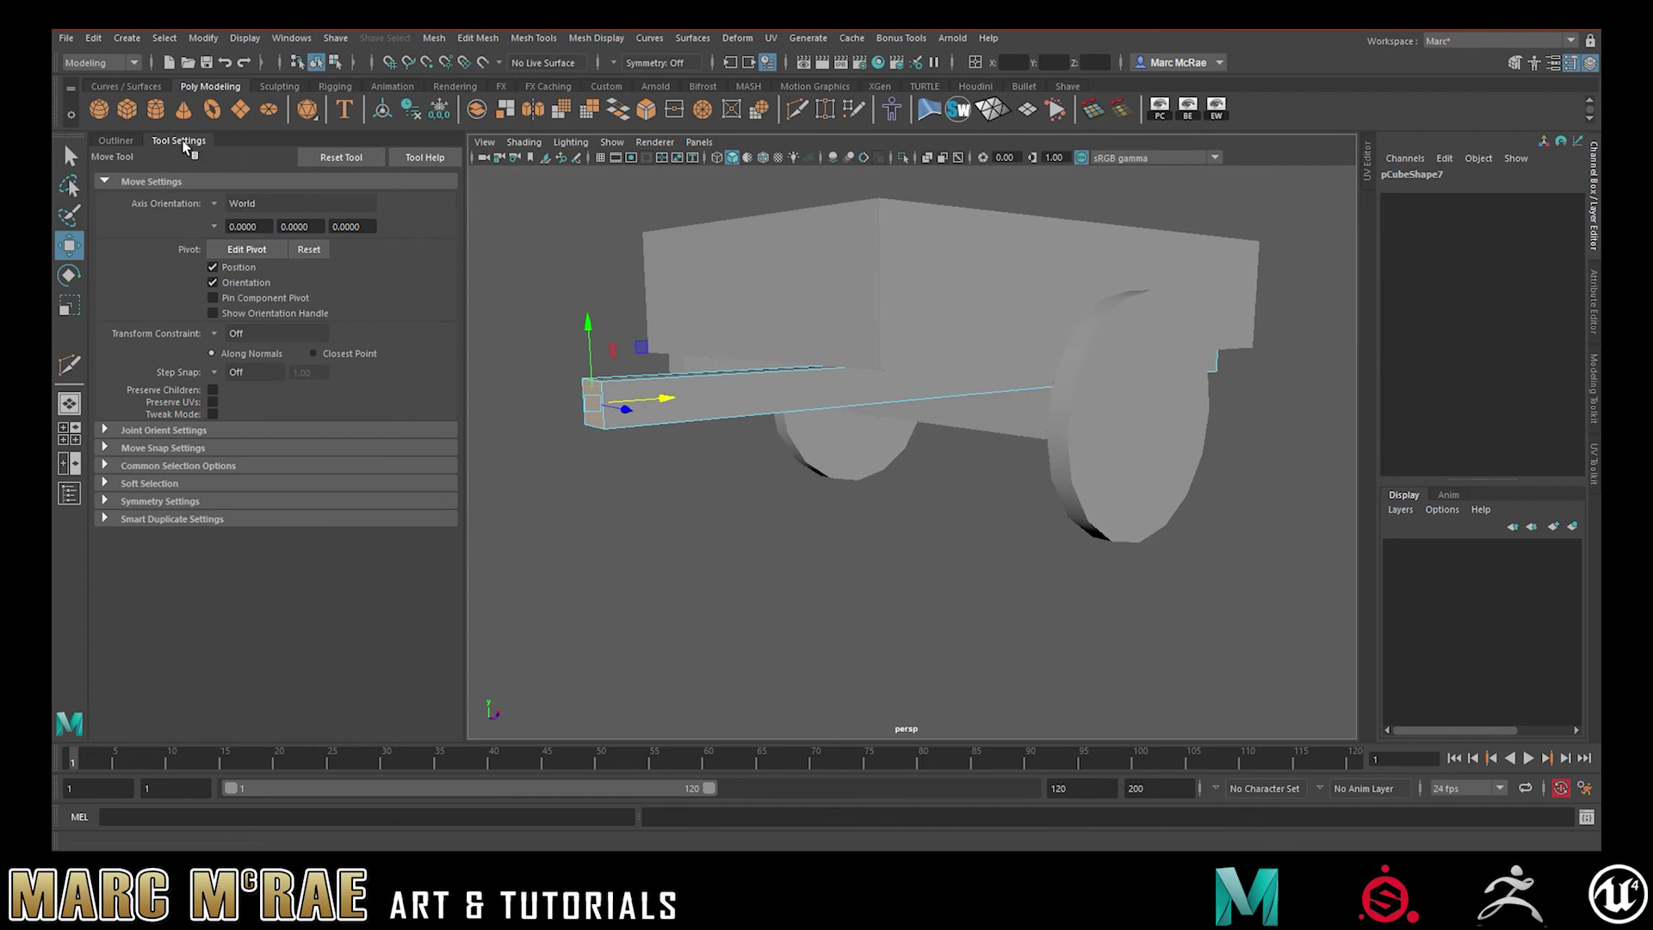
{"action": "left_click", "coordinate": [115, 140]}
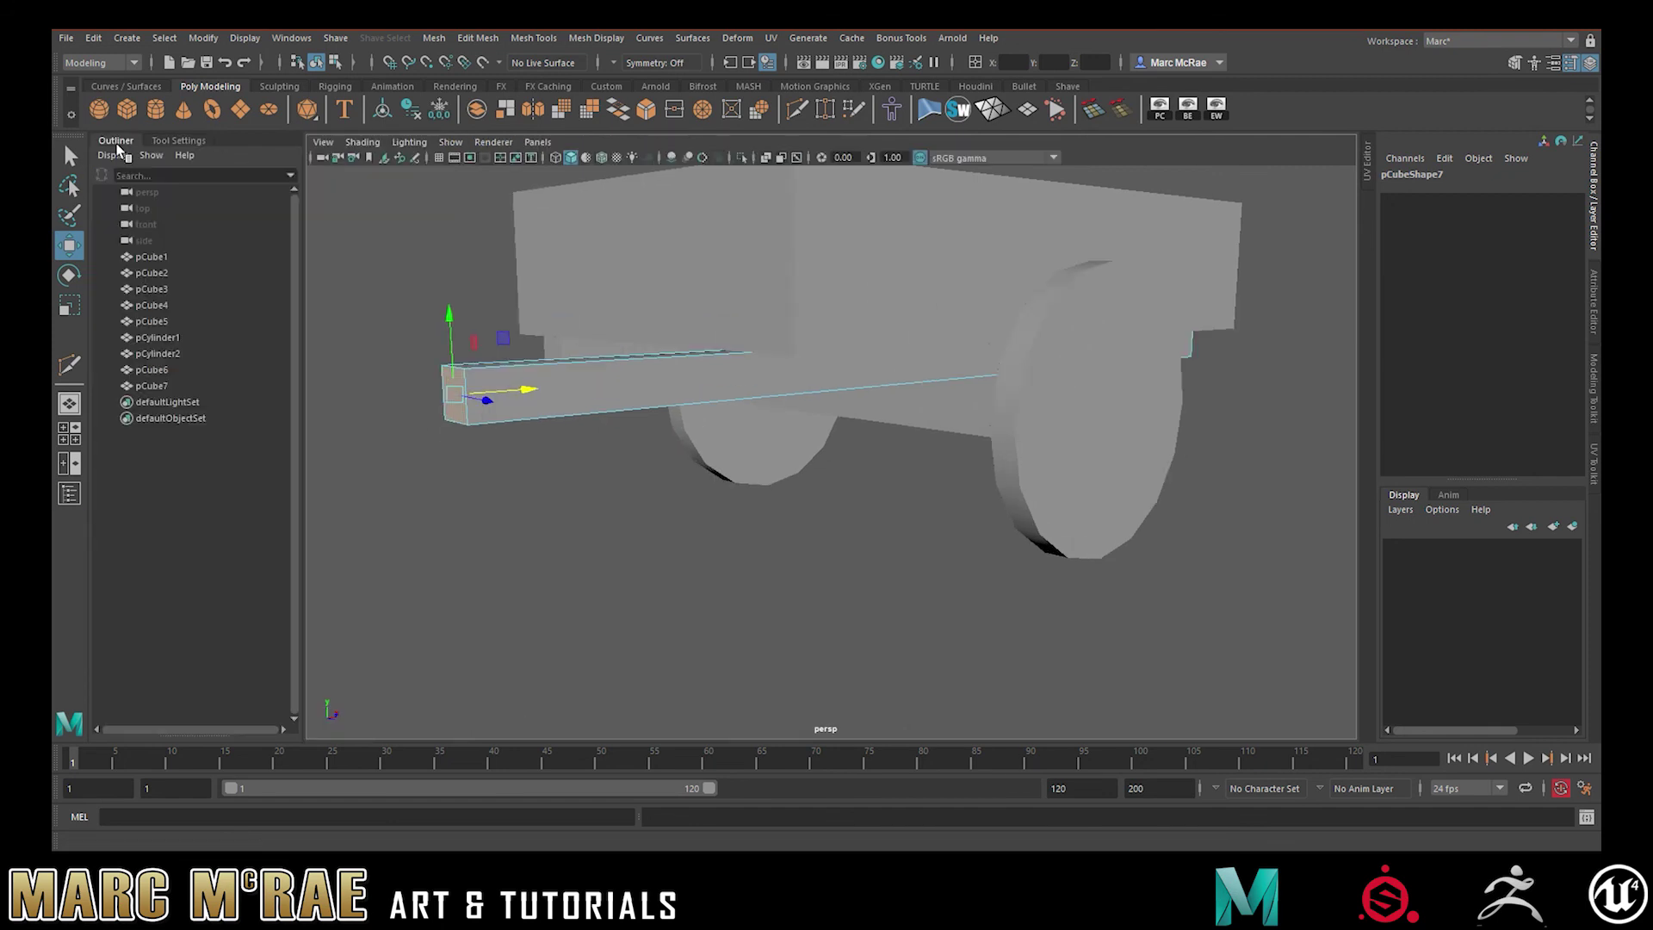
Select the matching end face of the other underside beam and extrude it outward to form the second handle
{"action": "left_click_drag", "start_coordinate": [514, 316], "coordinate": [683, 365], "text": "alt"}
{"action": "left_click", "coordinate": [617, 392]}
{"action": "right_click_drag", "start_coordinate": [617, 391], "coordinate": [629, 444]}
{"action": "left_click", "coordinate": [613, 388]}
{"action": "left_click_drag", "start_coordinate": [744, 338], "coordinate": [688, 357], "text": "alt"}
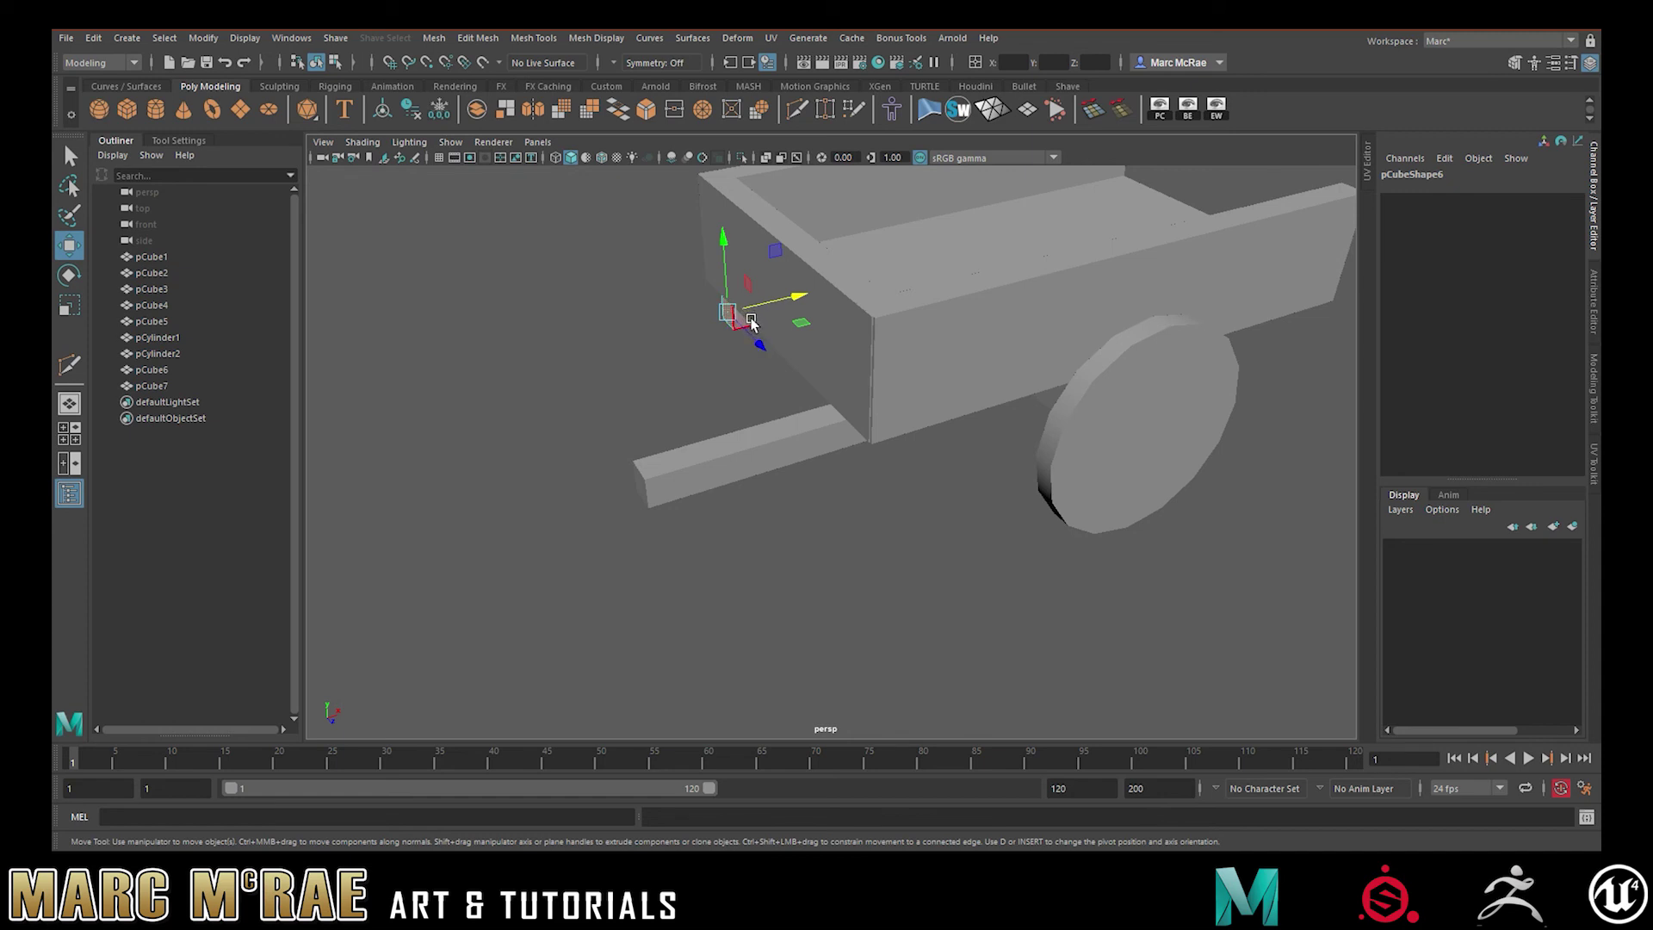
{"action": "left_click_drag", "start_coordinate": [752, 316], "coordinate": [494, 365], "text": "shift"}
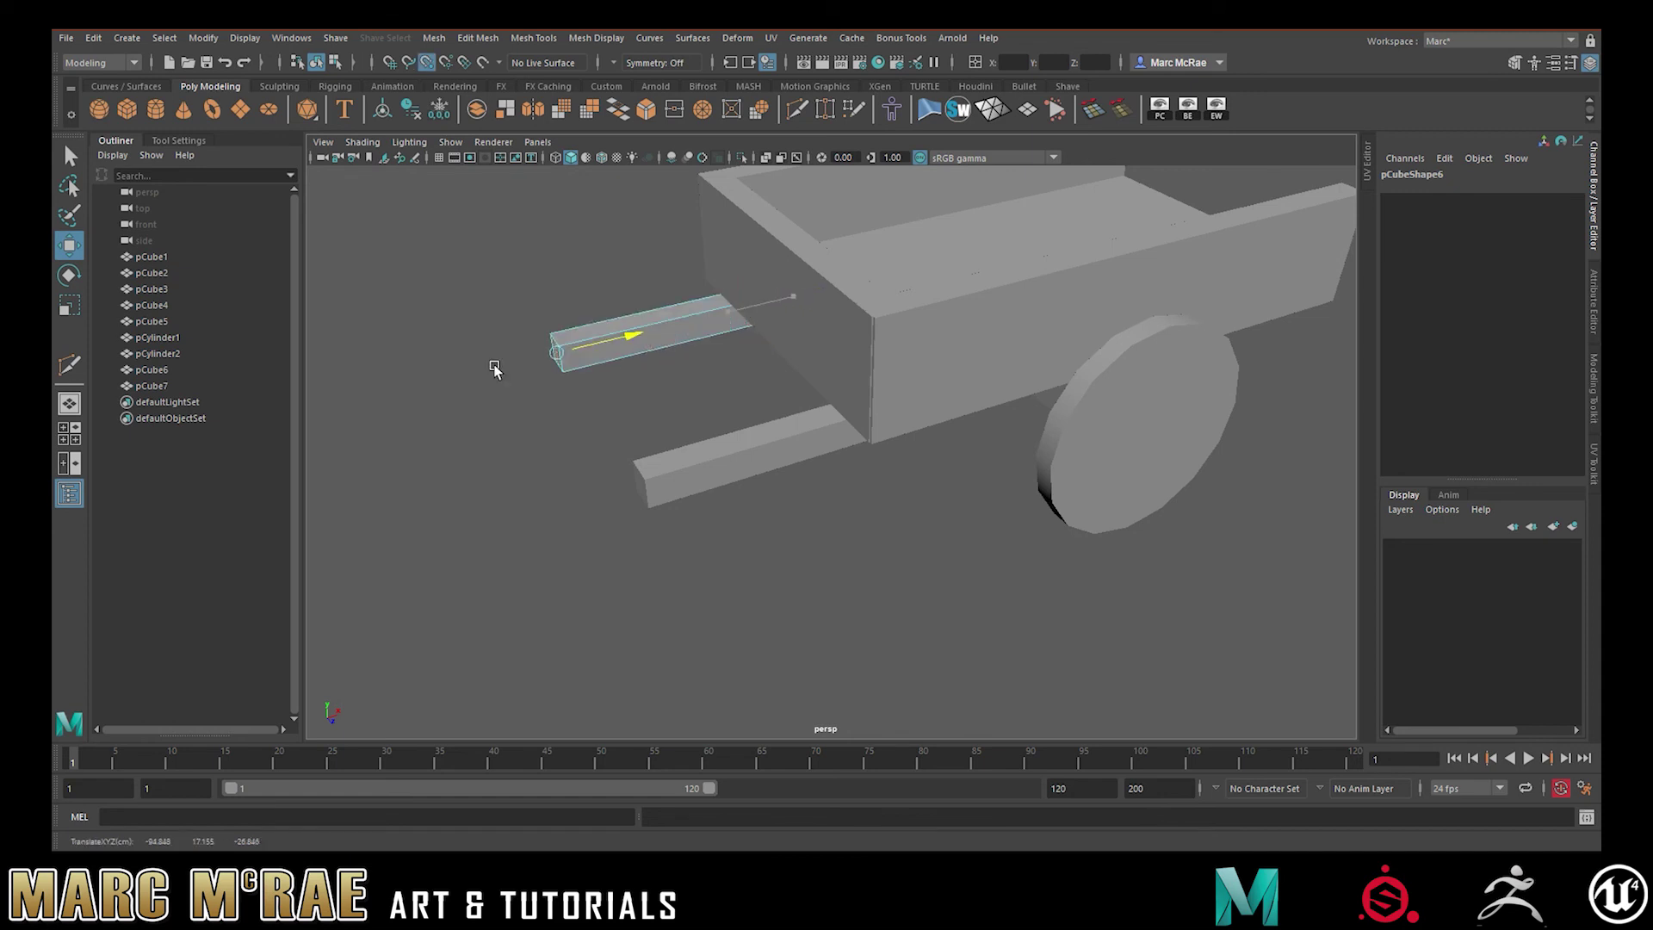
{"action": "left_click_drag", "start_coordinate": [627, 388], "coordinate": [568, 408], "text": "alt"}
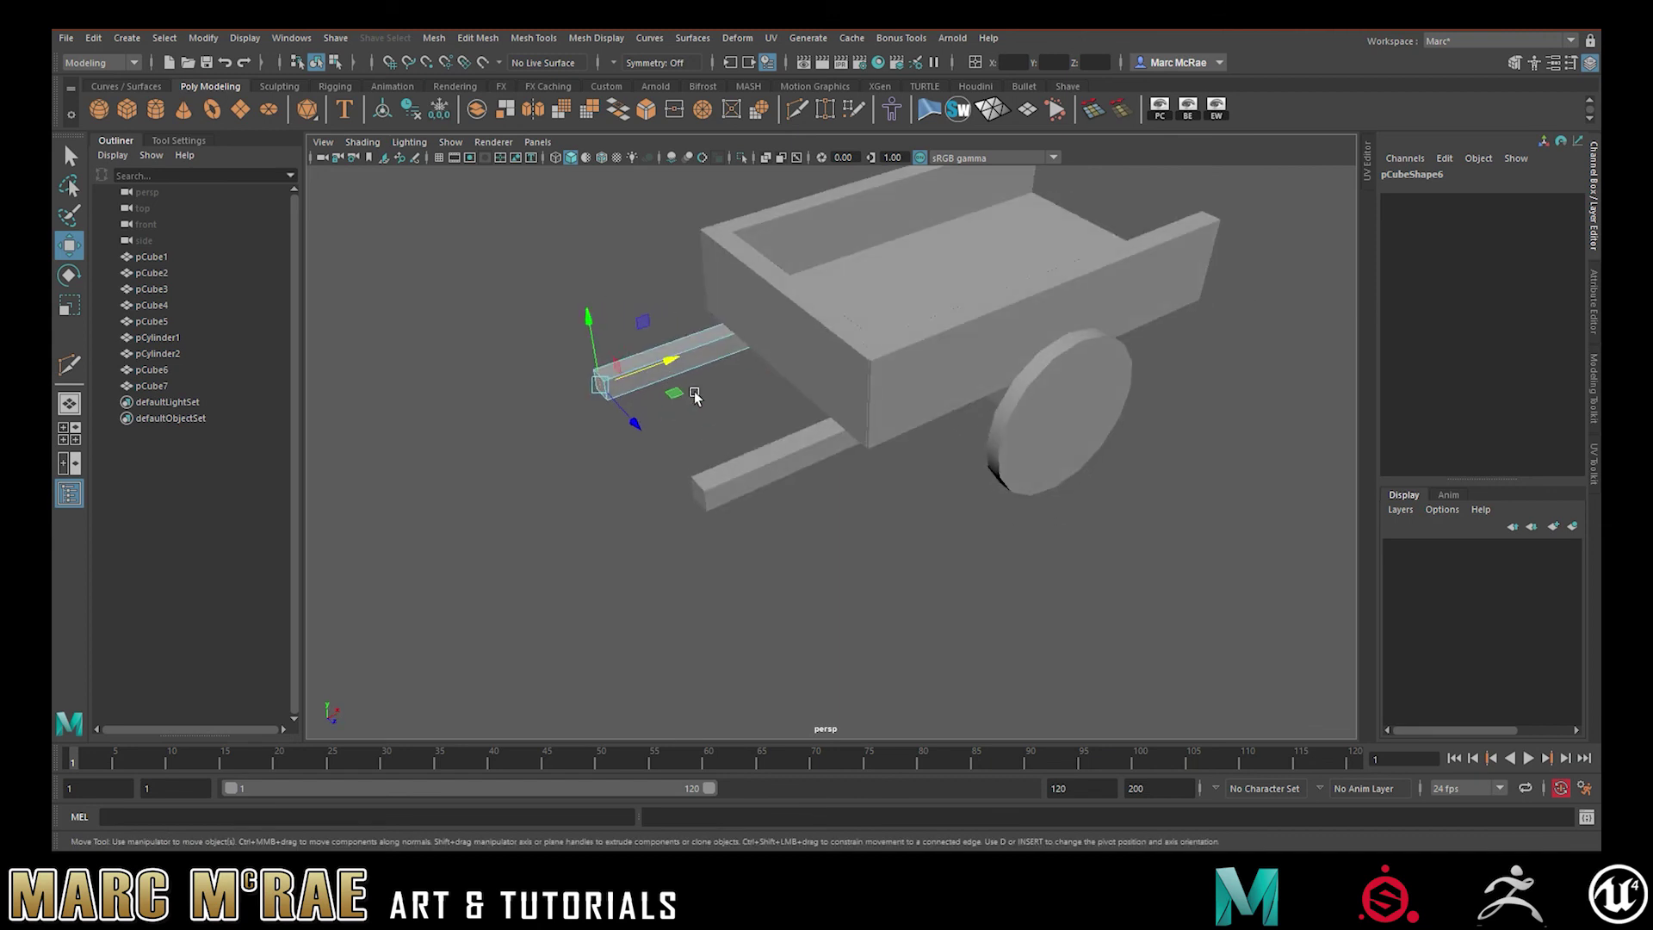
{"action": "left_click_drag", "start_coordinate": [730, 454], "coordinate": [685, 525], "text": "alt"}
{"action": "left_click_drag", "start_coordinate": [689, 417], "coordinate": [652, 459], "text": "alt"}
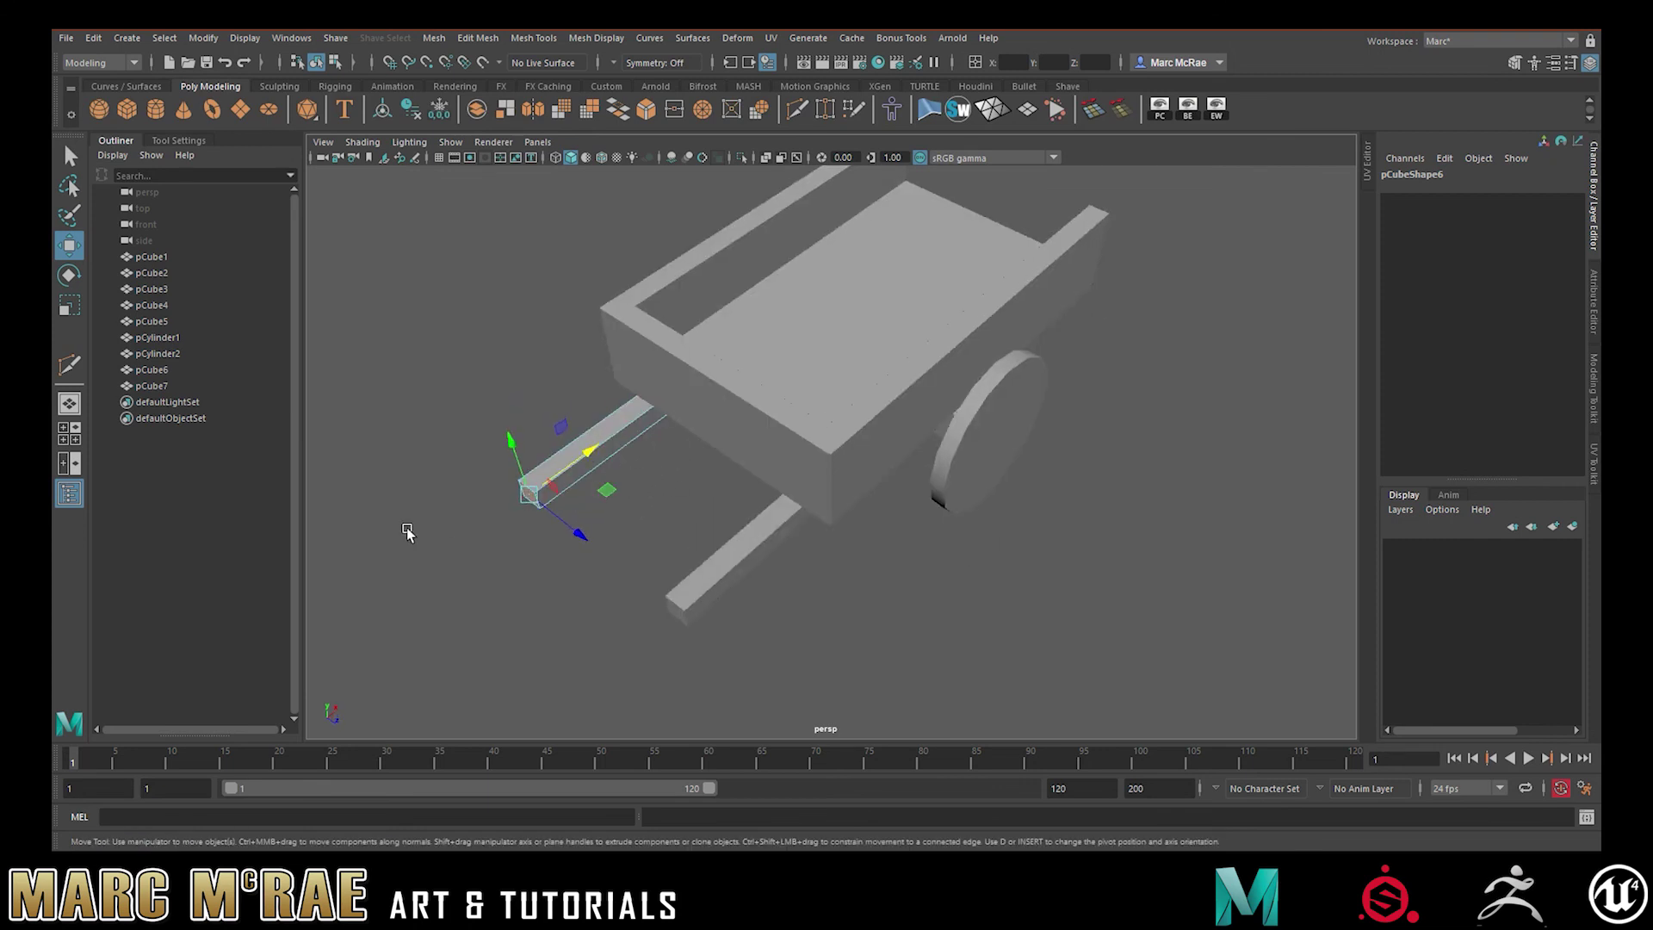
Pull the selected end face of the underside beam farther out from the wagon body to lengthen that handle
{"action": "left_click_drag", "start_coordinate": [659, 543], "coordinate": [573, 522], "text": "alt"}
{"action": "key", "text": "v"}
{"action": "left_click_drag", "start_coordinate": [607, 396], "coordinate": [435, 460]}
{"action": "left_click_drag", "start_coordinate": [786, 463], "coordinate": [742, 380], "text": "alt"}
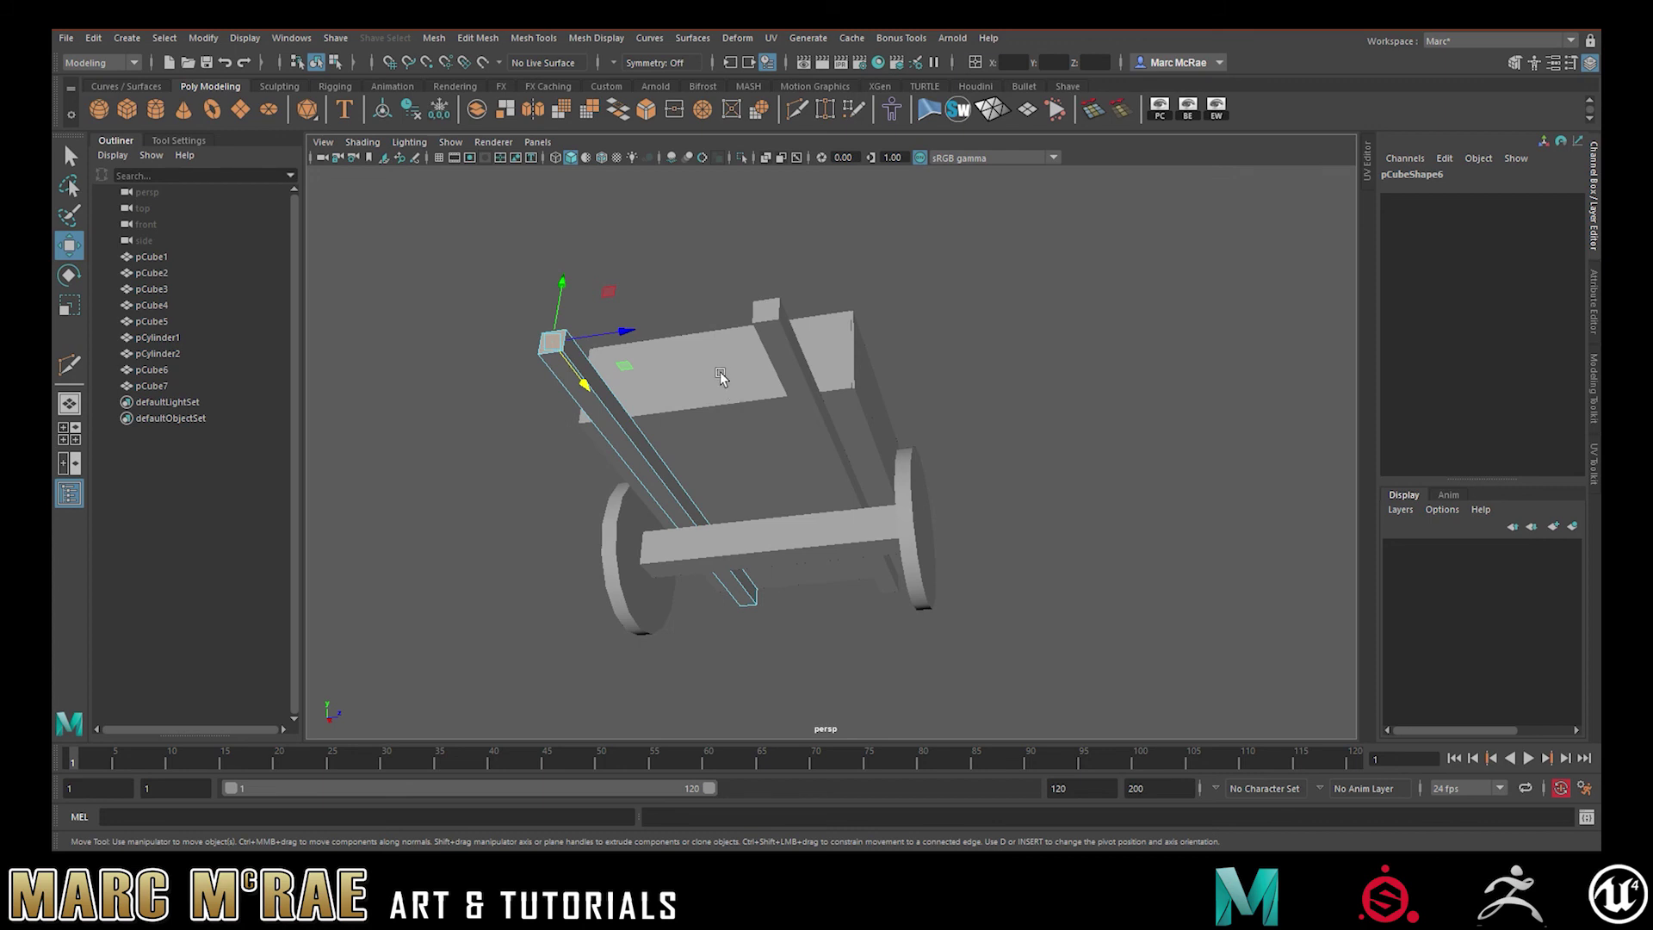
{"action": "left_click_drag", "start_coordinate": [762, 370], "coordinate": [839, 522], "text": "alt"}
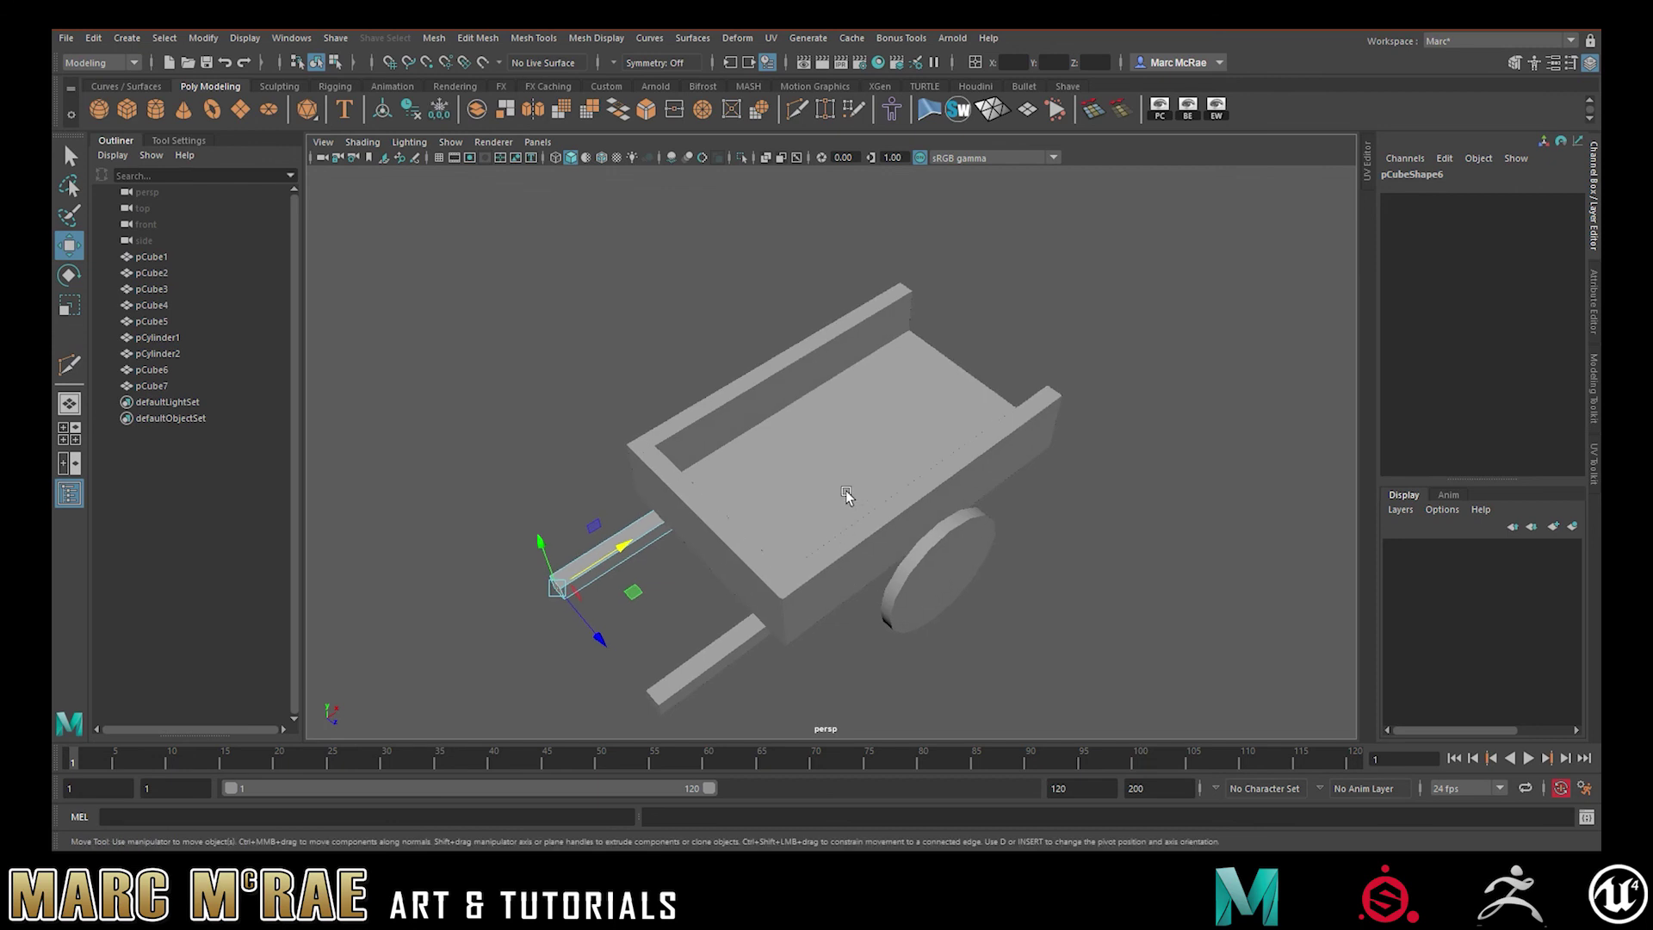
{"action": "left_click_drag", "start_coordinate": [842, 491], "coordinate": [963, 421], "text": "alt"}
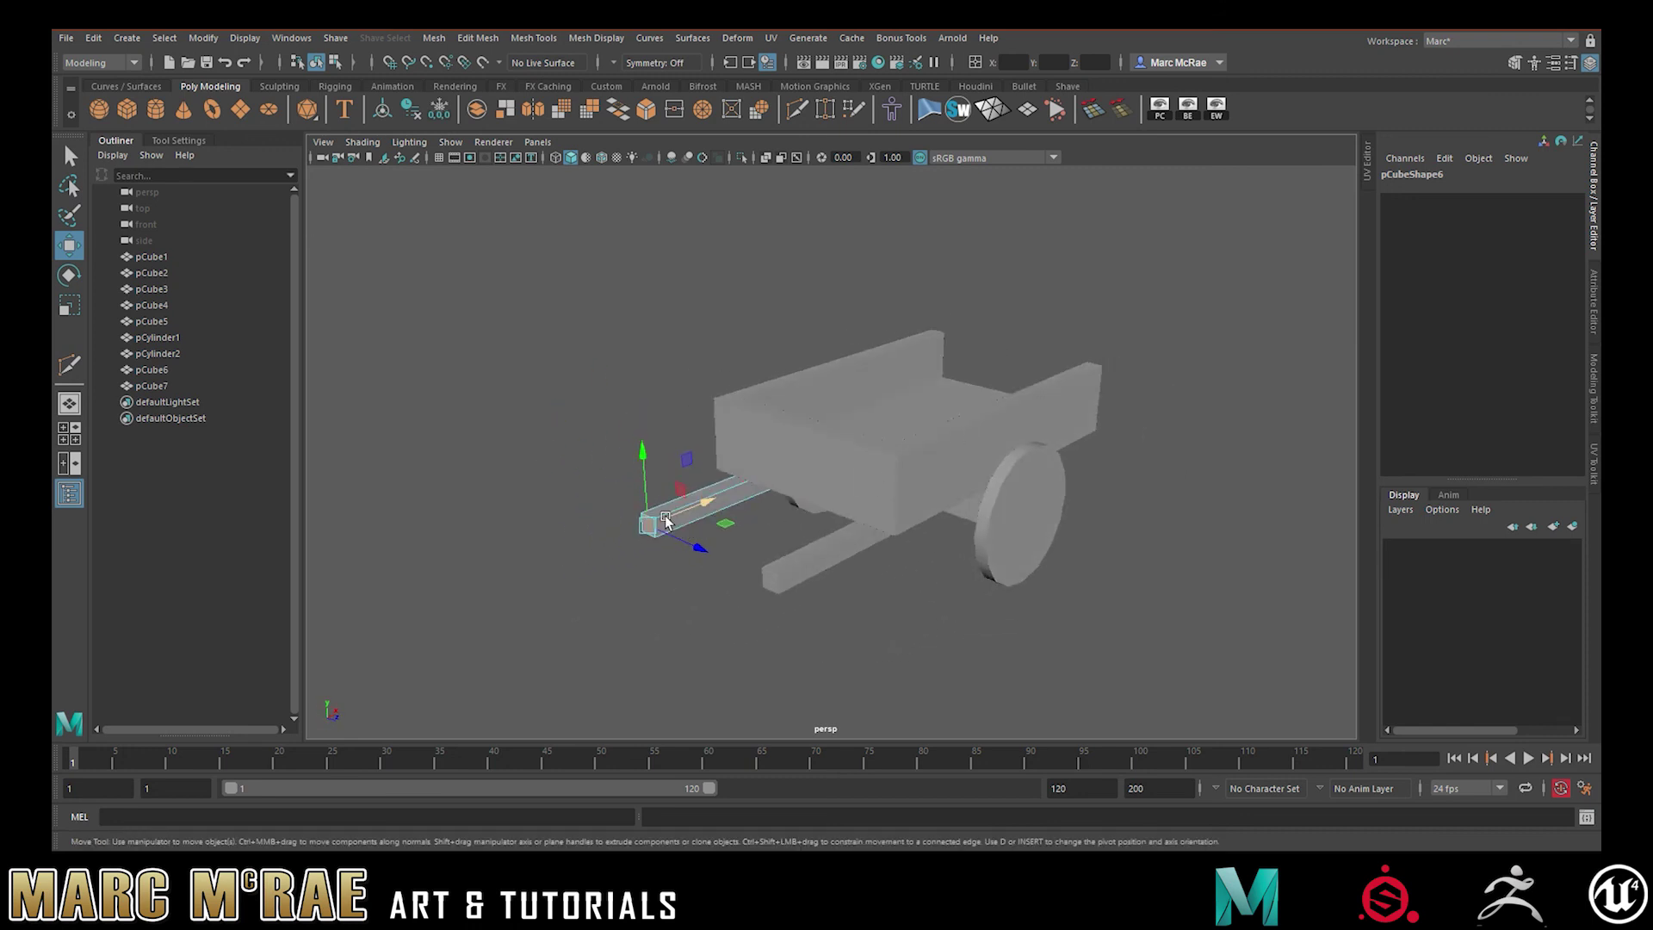
{"action": "left_click_drag", "start_coordinate": [703, 521], "coordinate": [642, 527]}
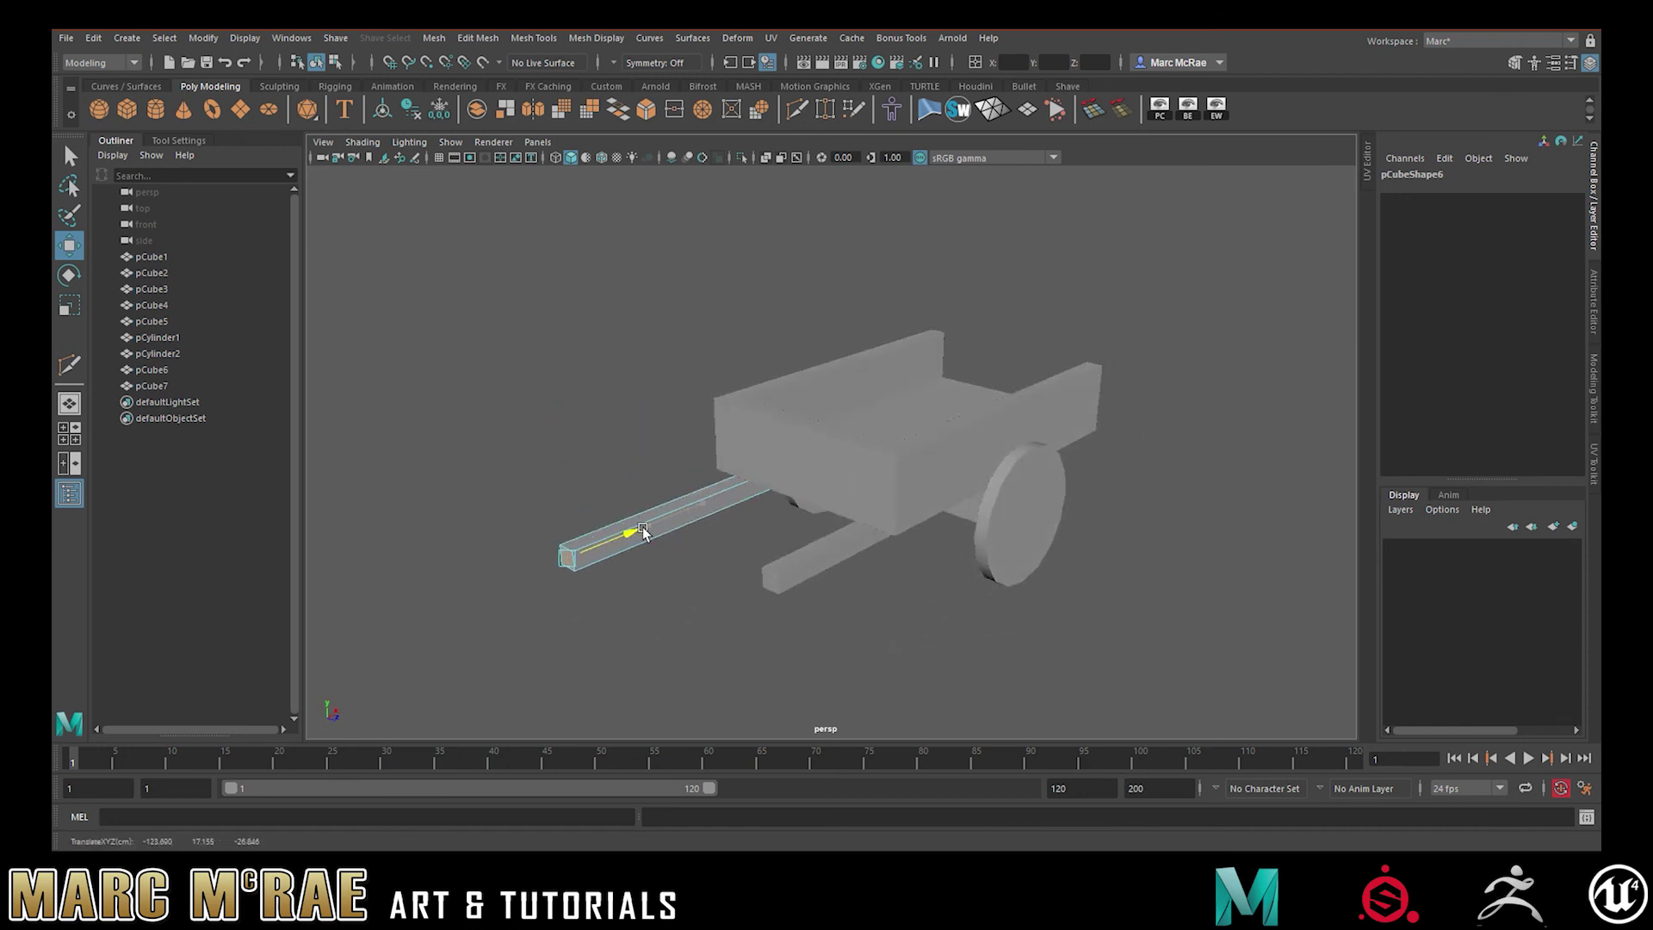
Select the end face of the other handle and snap it outward to match the lengthened handle
{"action": "left_click", "coordinate": [783, 579]}
{"action": "right_click_drag", "start_coordinate": [780, 441], "coordinate": [780, 486]}
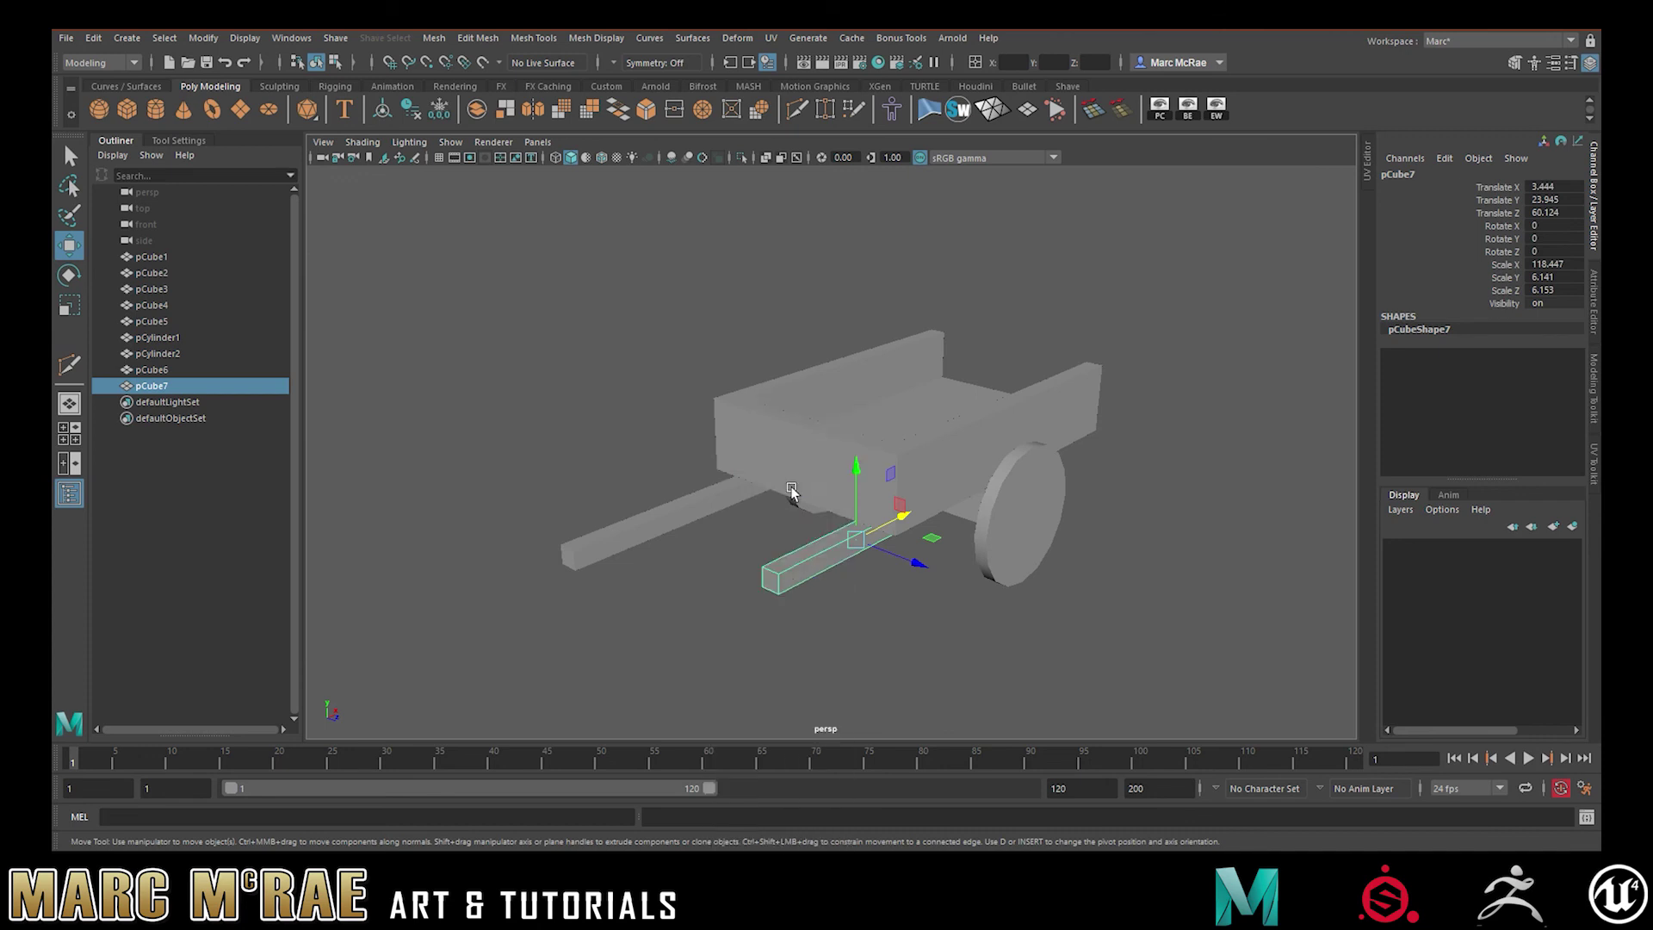
{"action": "left_click", "coordinate": [775, 580]}
{"action": "key", "text": "v"}
{"action": "left_click_drag", "start_coordinate": [828, 554], "coordinate": [627, 628]}
{"action": "left_click", "coordinate": [627, 631]}
{"action": "left_click_drag", "start_coordinate": [914, 556], "coordinate": [890, 483], "text": "alt"}
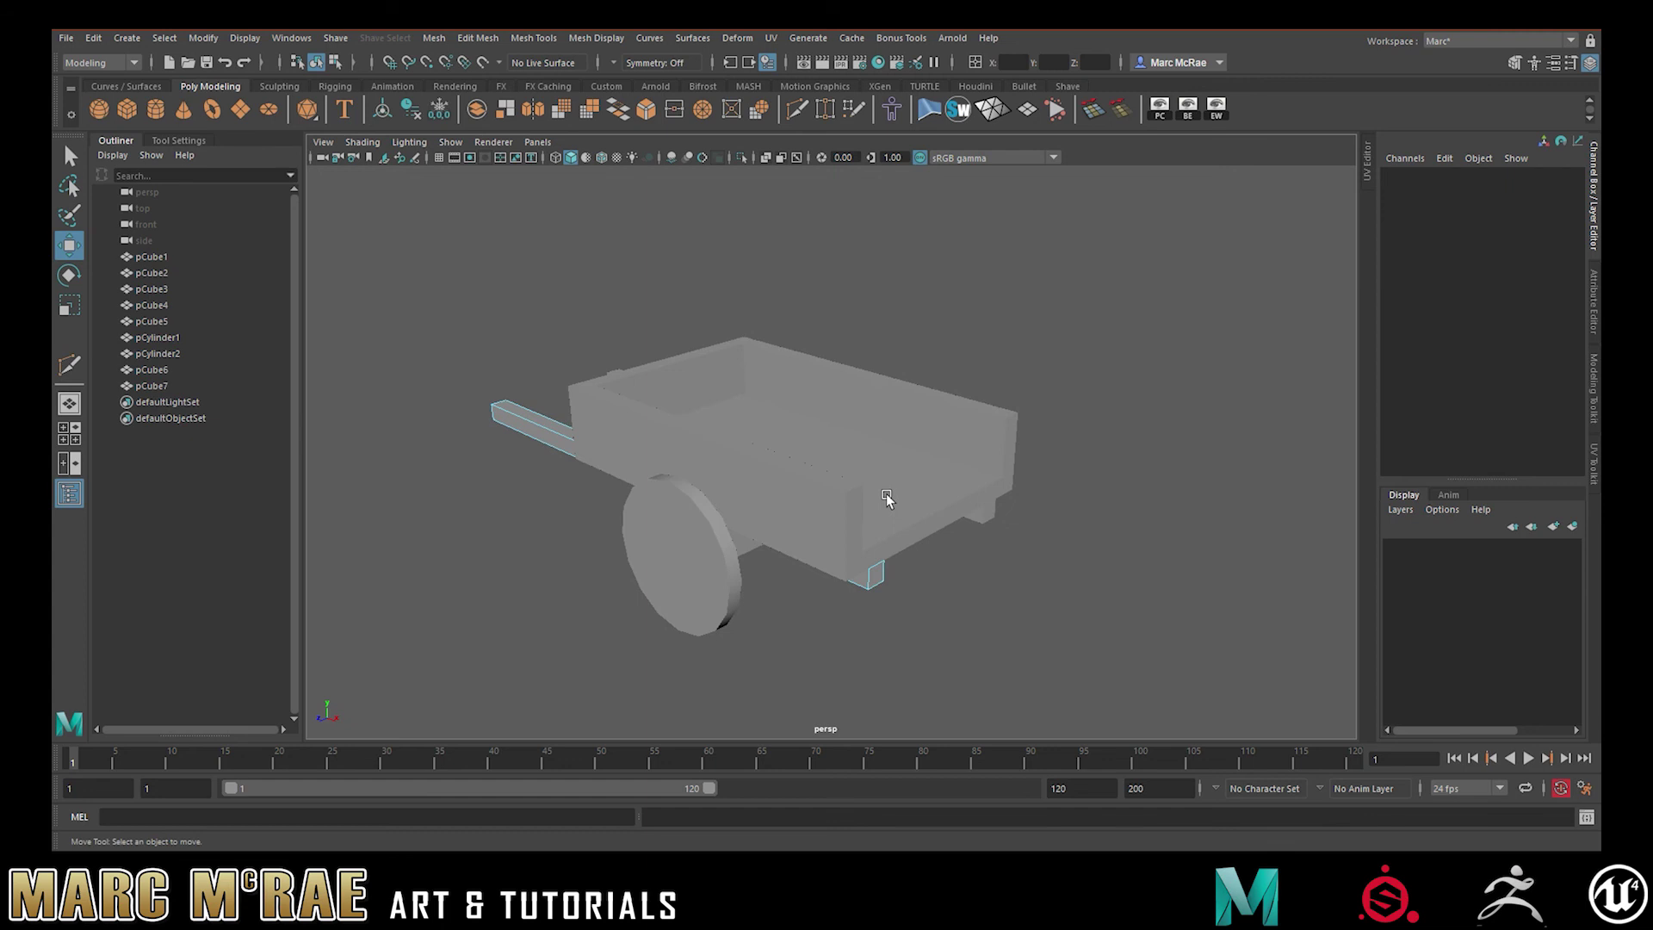
Select the wagon's floor slab and place its pivot on the lower corner at the open end
{"action": "left_click_drag", "start_coordinate": [886, 493], "coordinate": [764, 465], "text": "alt"}
{"action": "left_click", "coordinate": [814, 448]}
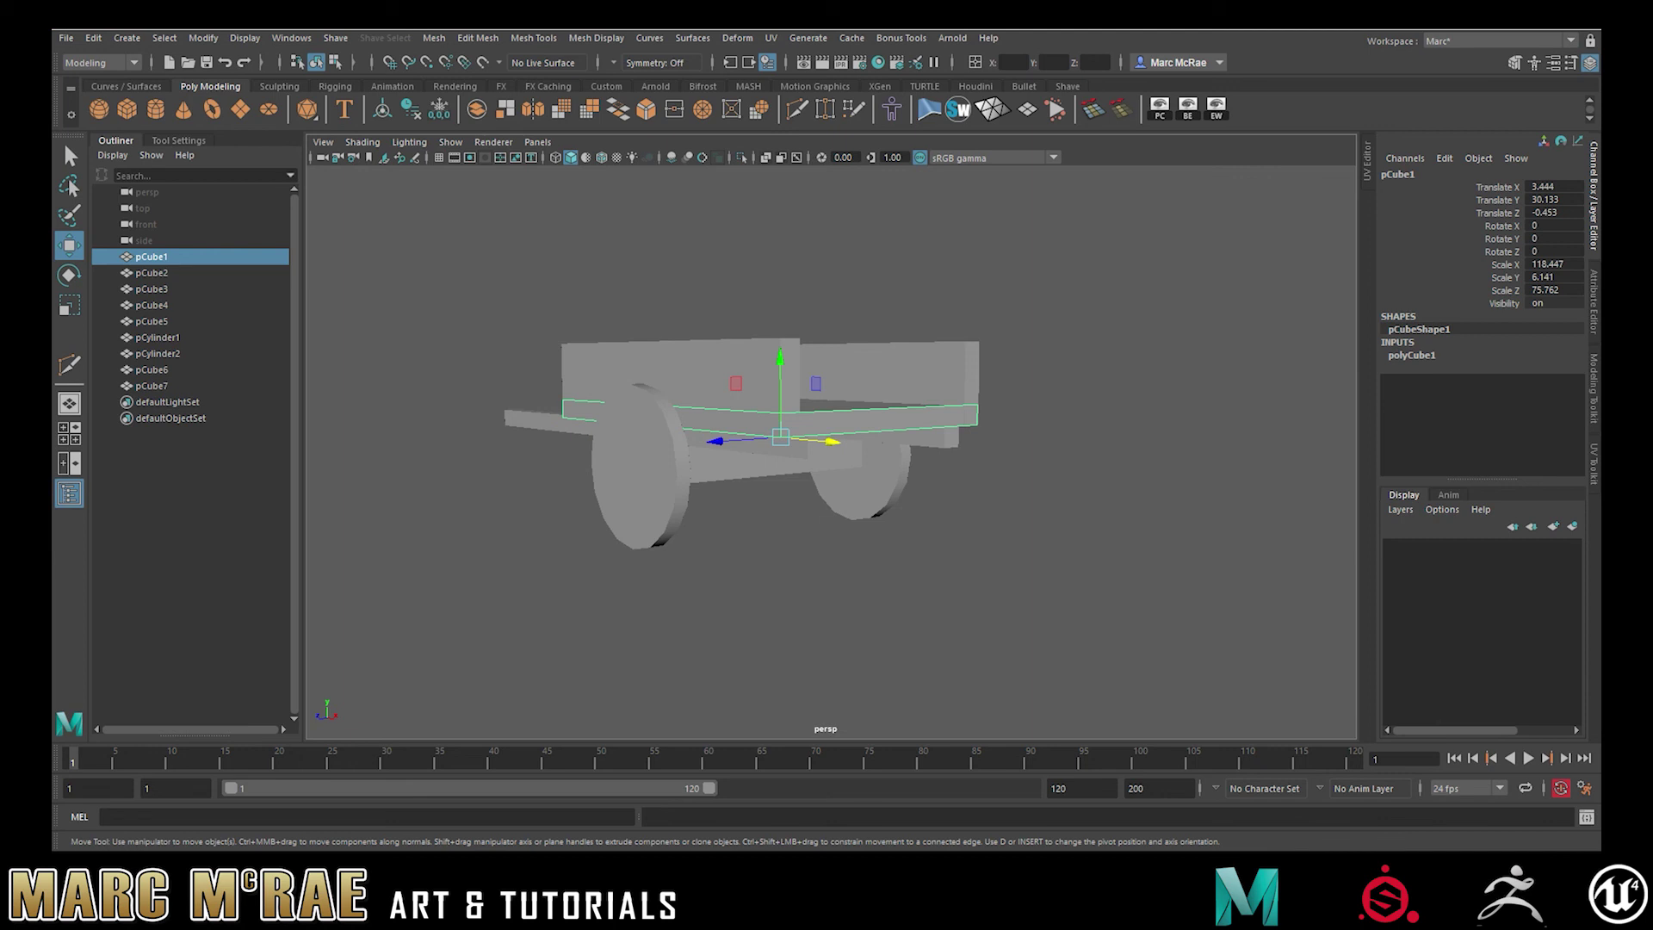
{"action": "right_click_drag", "start_coordinate": [786, 539], "coordinate": [979, 521], "text": "alt"}
{"action": "left_click_drag", "start_coordinate": [979, 522], "coordinate": [952, 554], "text": "alt"}
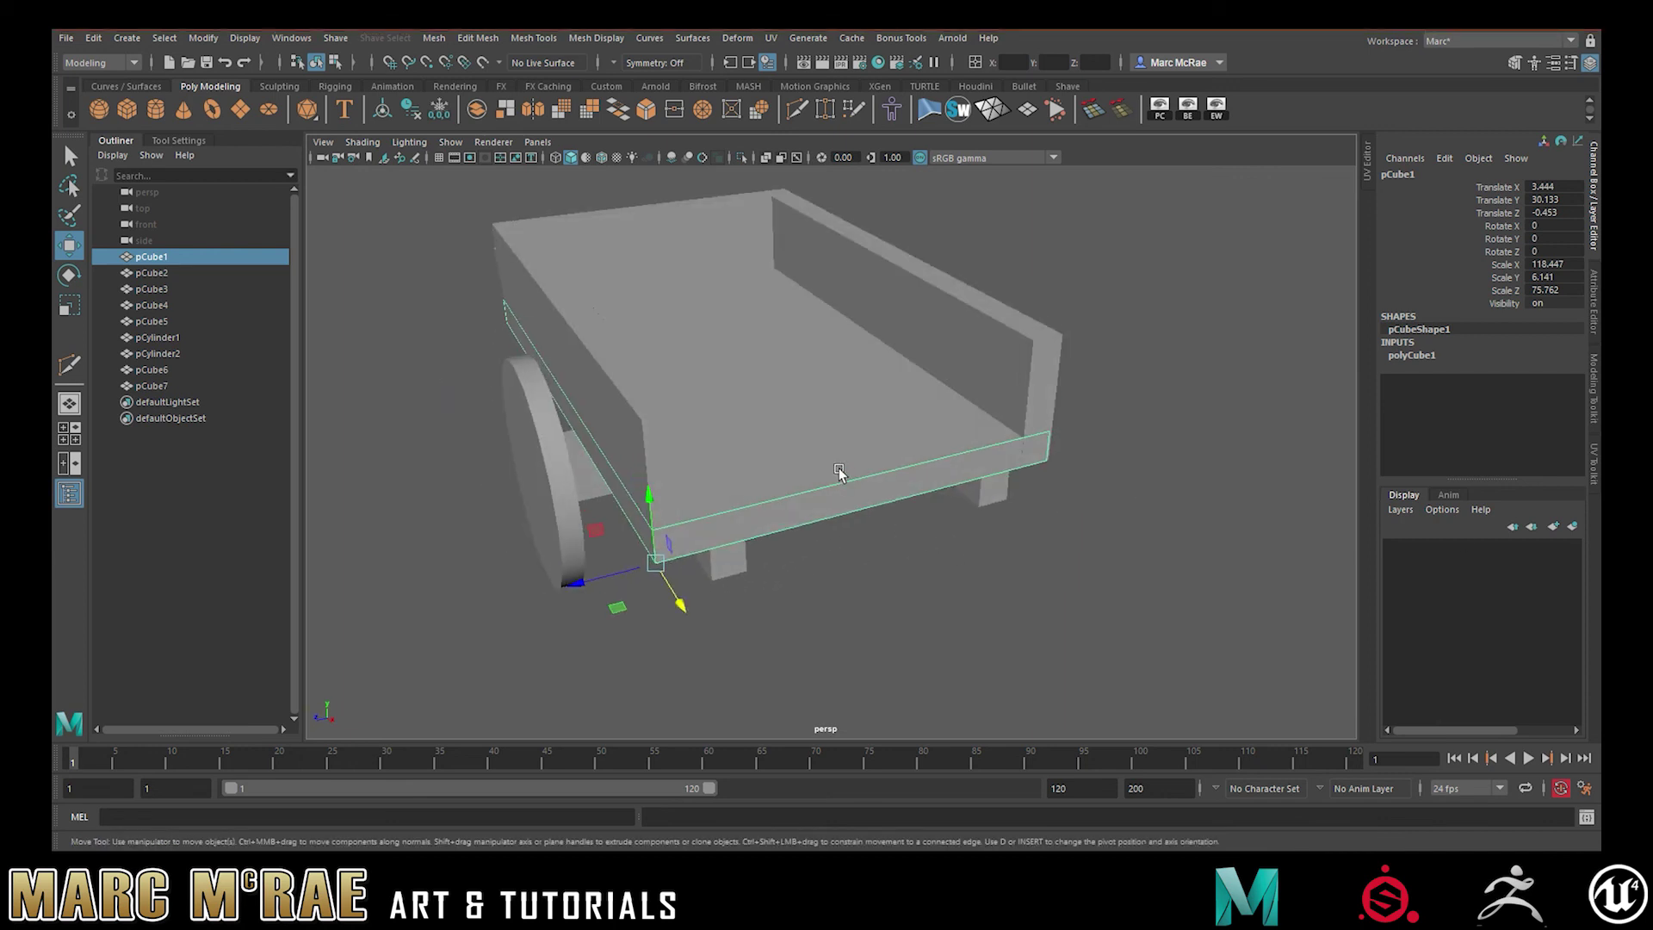
{"action": "mouse_move", "coordinate": [840, 462]}
{"action": "left_mouse_down", "text": "alt"}
{"action": "mouse_move", "coordinate": [830, 441]}
{"action": "mouse_move", "coordinate": [830, 462]}
{"action": "mouse_move", "coordinate": [764, 454]}
{"action": "mouse_move", "coordinate": [834, 431]}
{"action": "mouse_move", "coordinate": [867, 448]}
{"action": "left_mouse_up", "text": "alt"}
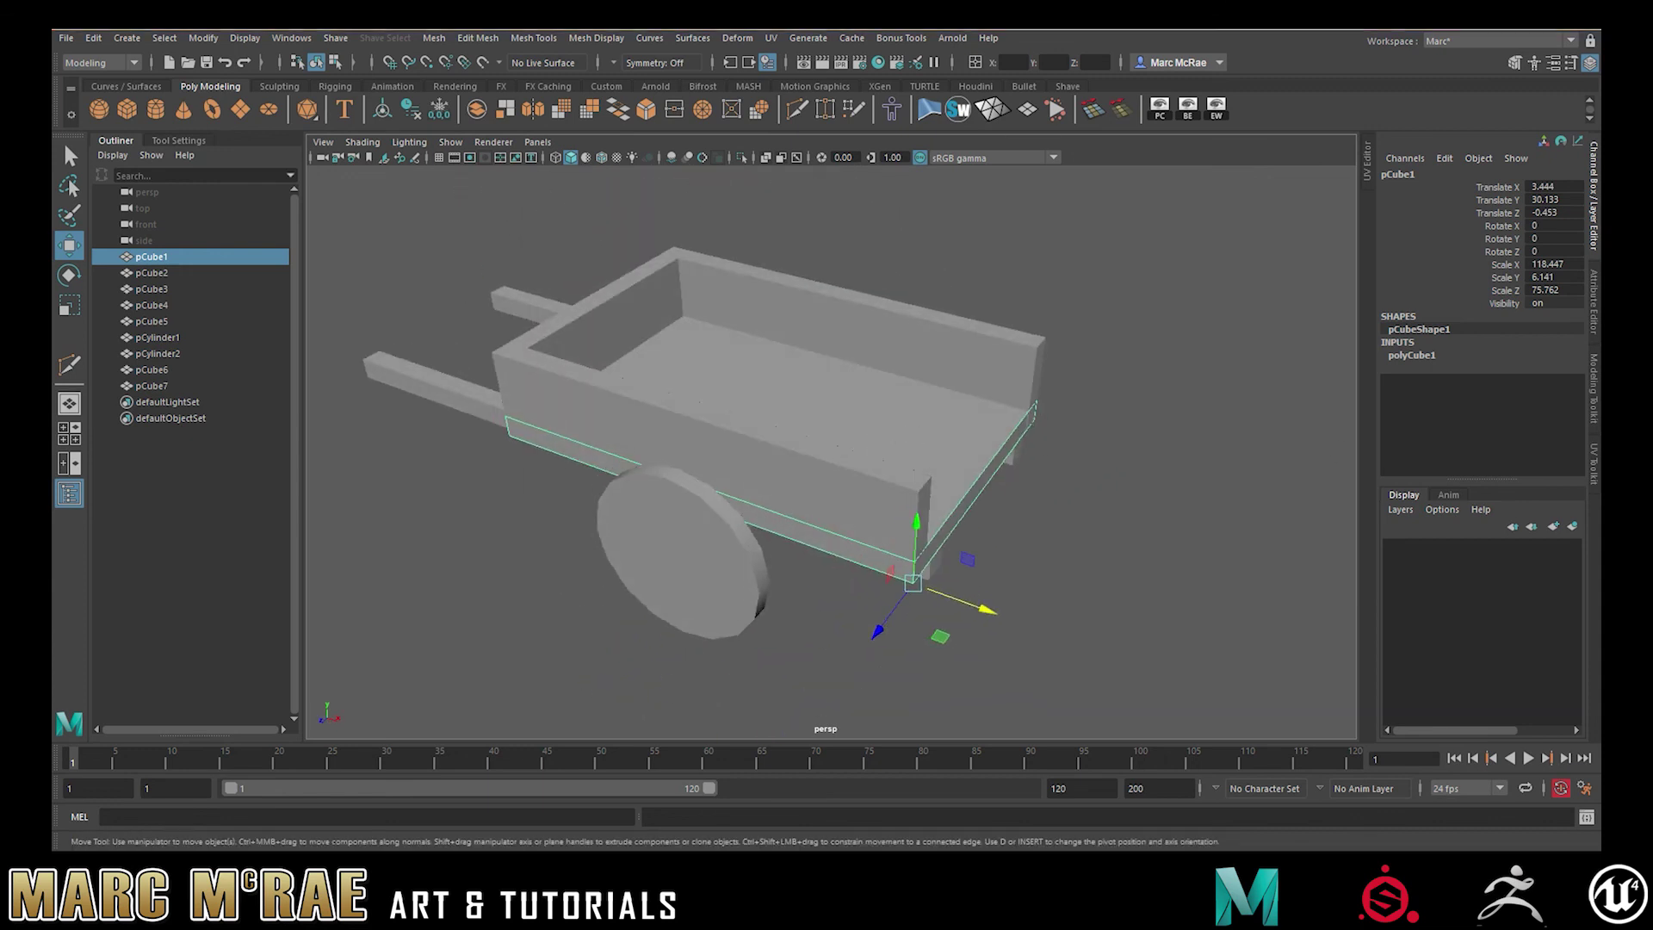
{"action": "left_click_drag", "start_coordinate": [1030, 380], "coordinate": [960, 299], "text": "alt"}
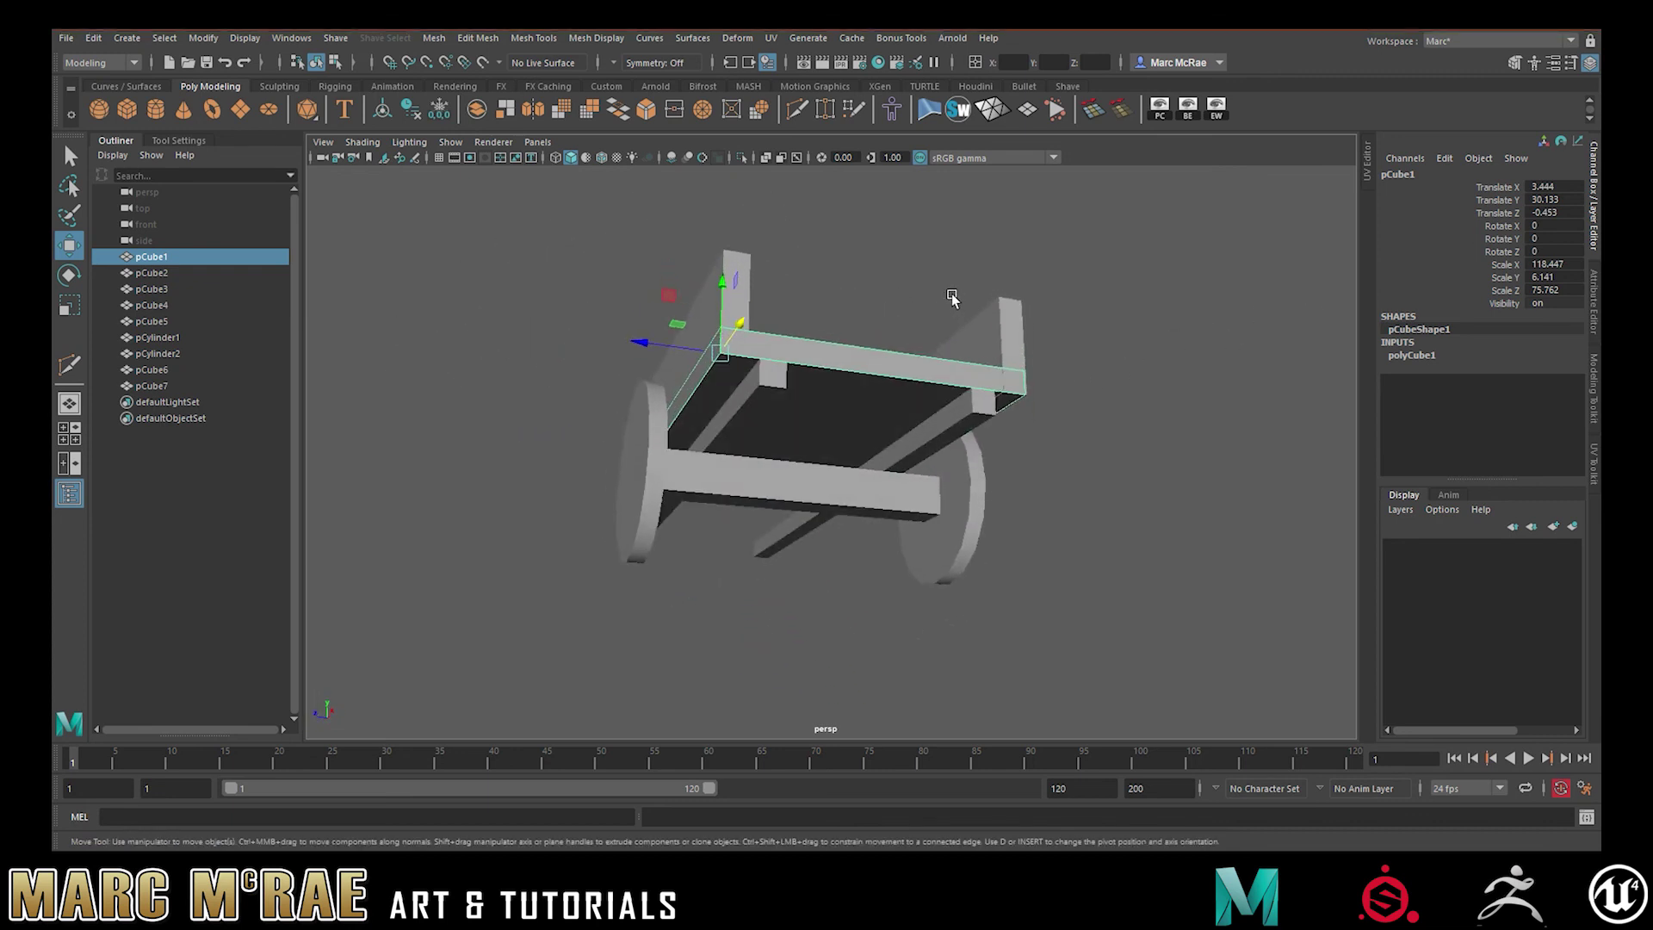
{"action": "left_click_drag", "start_coordinate": [855, 335], "coordinate": [834, 420], "text": "alt"}
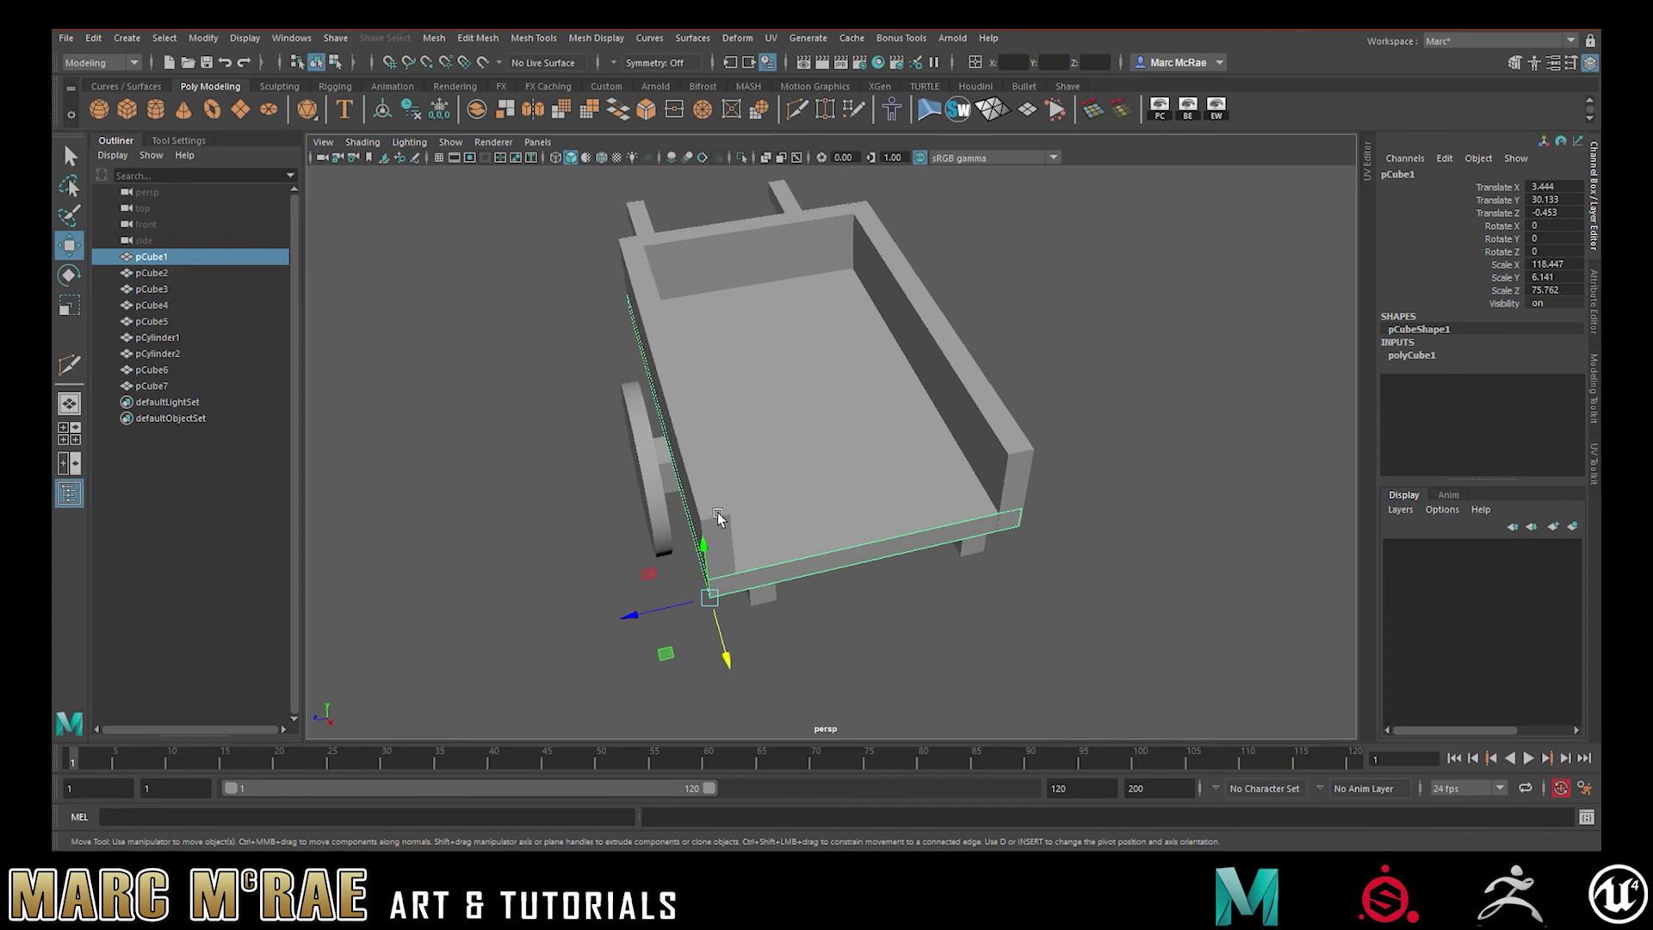
Scale the floor slab along the wagon's length to a Scale X of about 20.087, forming one crosswise plank
{"action": "key", "text": "r"}
{"action": "left_click_drag", "start_coordinate": [725, 654], "coordinate": [687, 601]}
{"action": "left_click_drag", "start_coordinate": [964, 610], "coordinate": [975, 590], "text": "alt"}
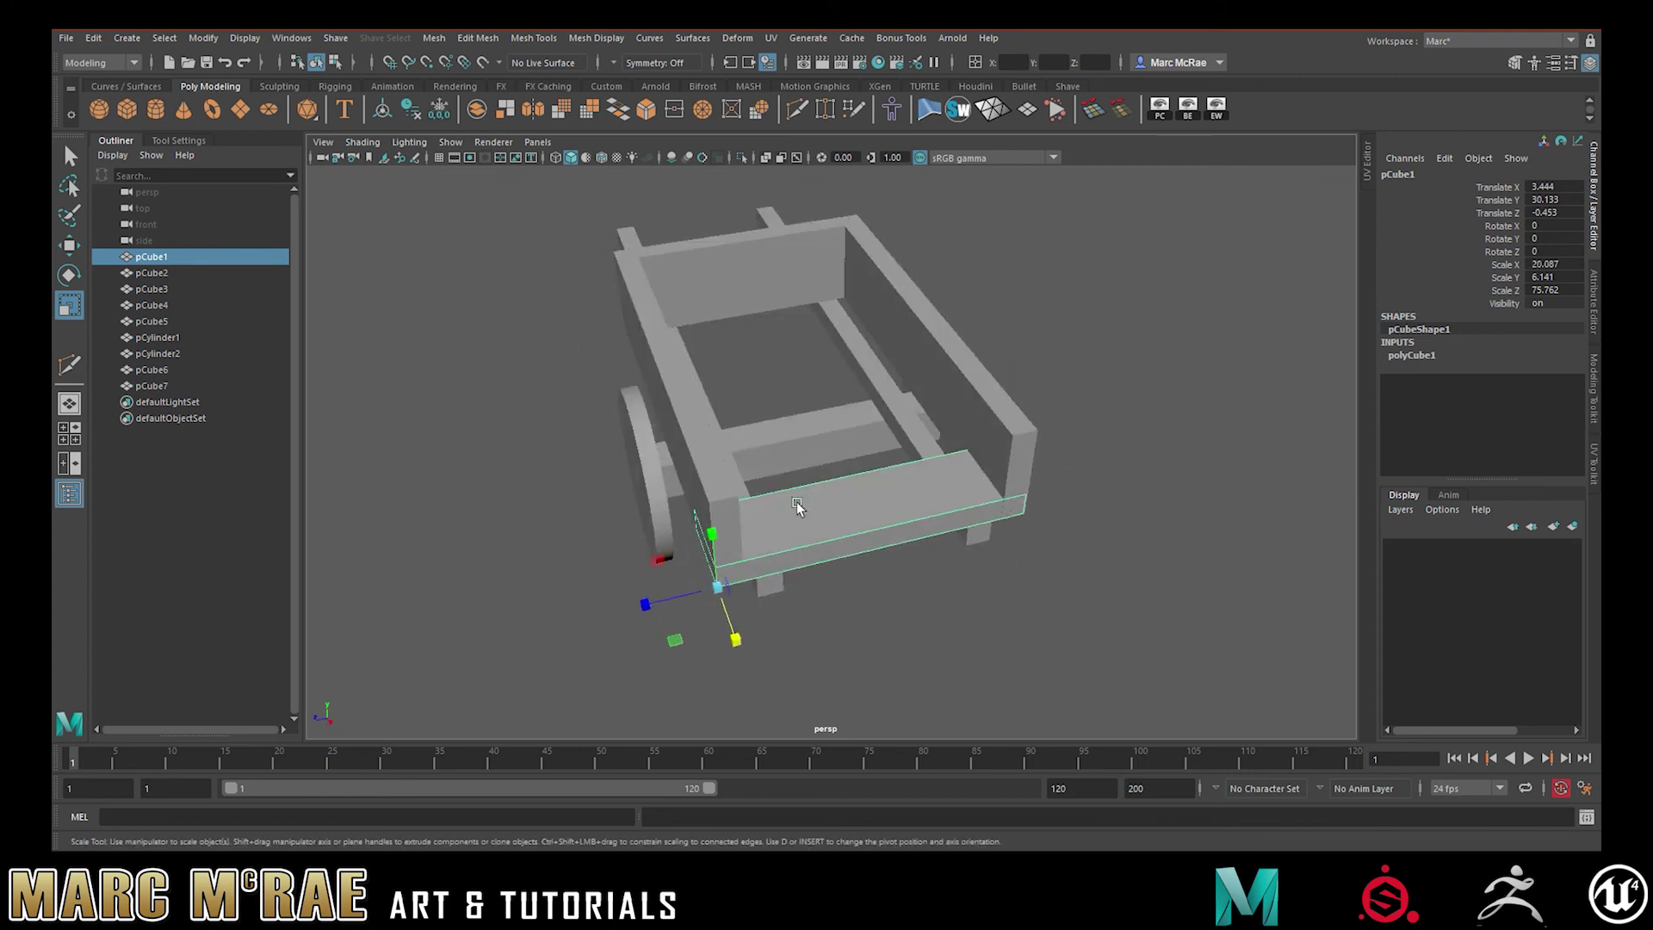
Try a lengthwise plank with Scale X about 113.508 and Scale Z about 20.57, and undo both scalings
{"action": "left_click_drag", "start_coordinate": [735, 638], "coordinate": [886, 862]}
{"action": "left_click_drag", "start_coordinate": [645, 605], "coordinate": [698, 601]}
{"action": "left_click_drag", "start_coordinate": [880, 585], "coordinate": [755, 457], "text": "alt"}
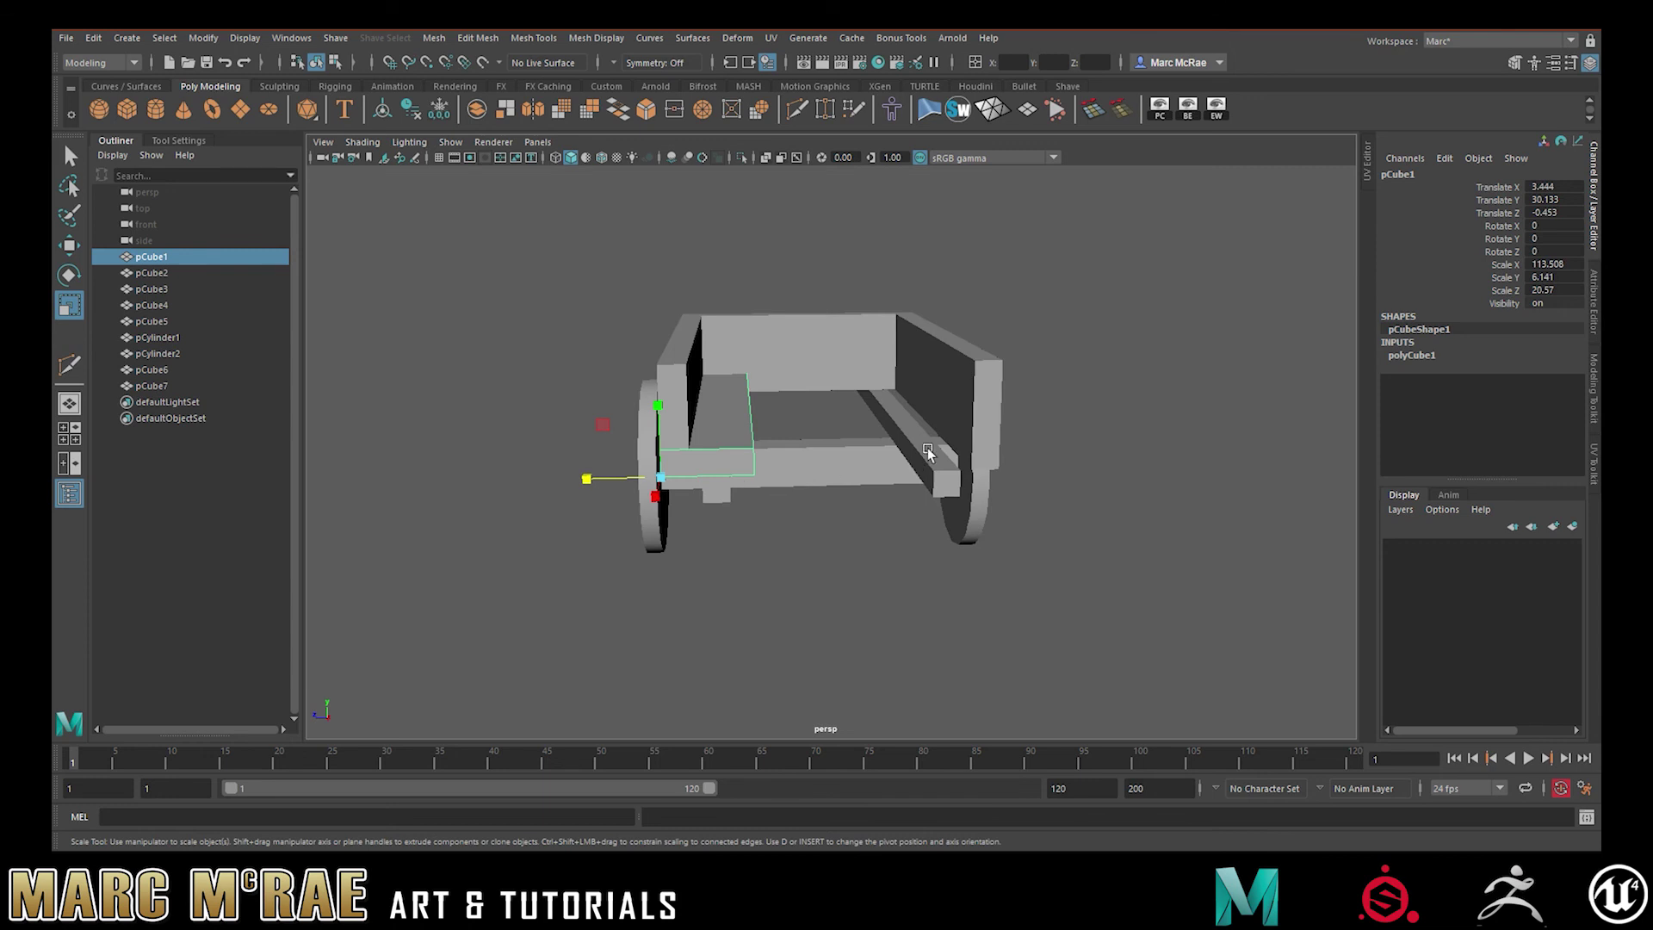
{"action": "left_click_drag", "start_coordinate": [958, 433], "coordinate": [808, 396], "text": "alt"}
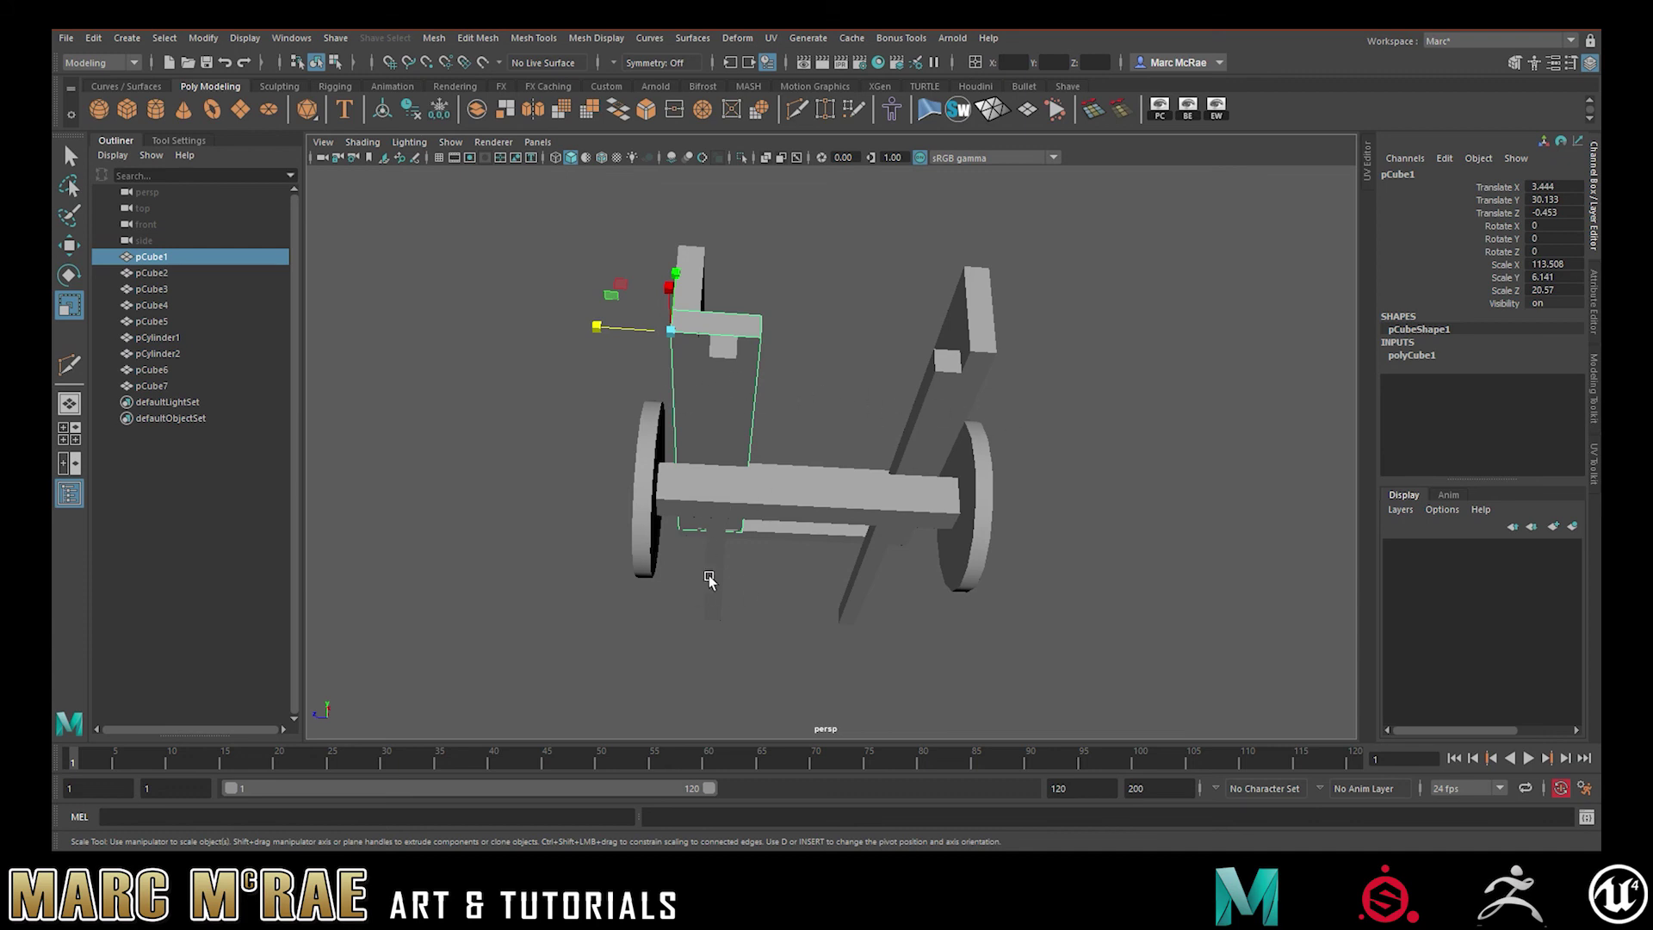
{"action": "left_click_drag", "start_coordinate": [832, 389], "coordinate": [745, 485], "text": "alt"}
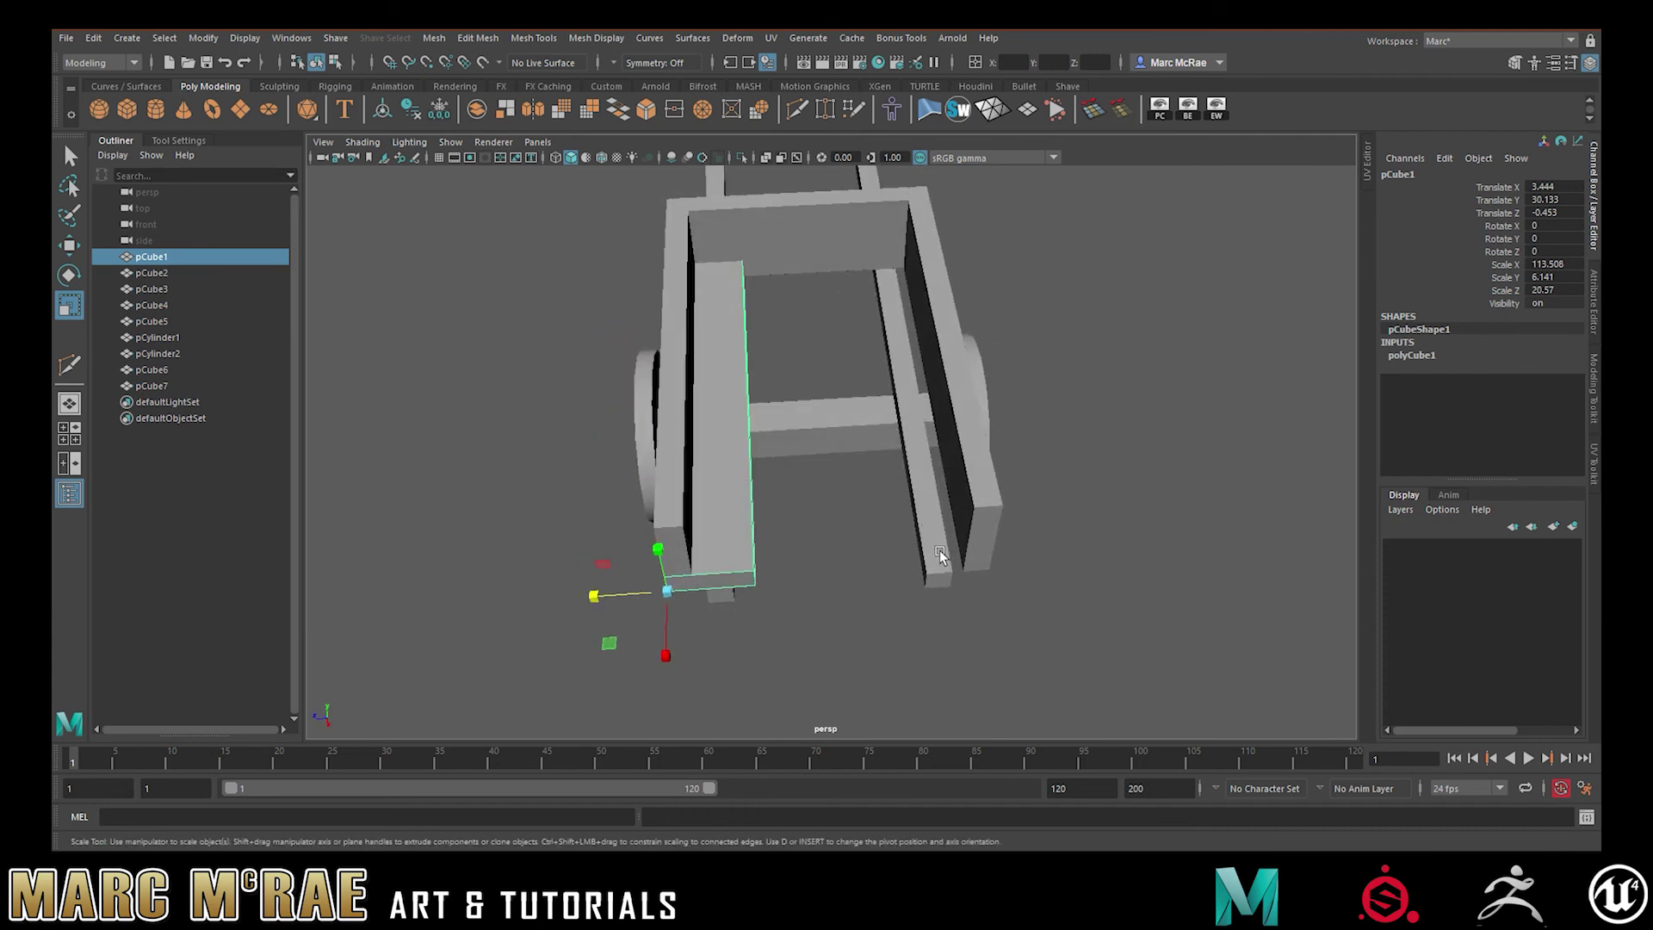
{"action": "key", "text": "ctrl+z"}
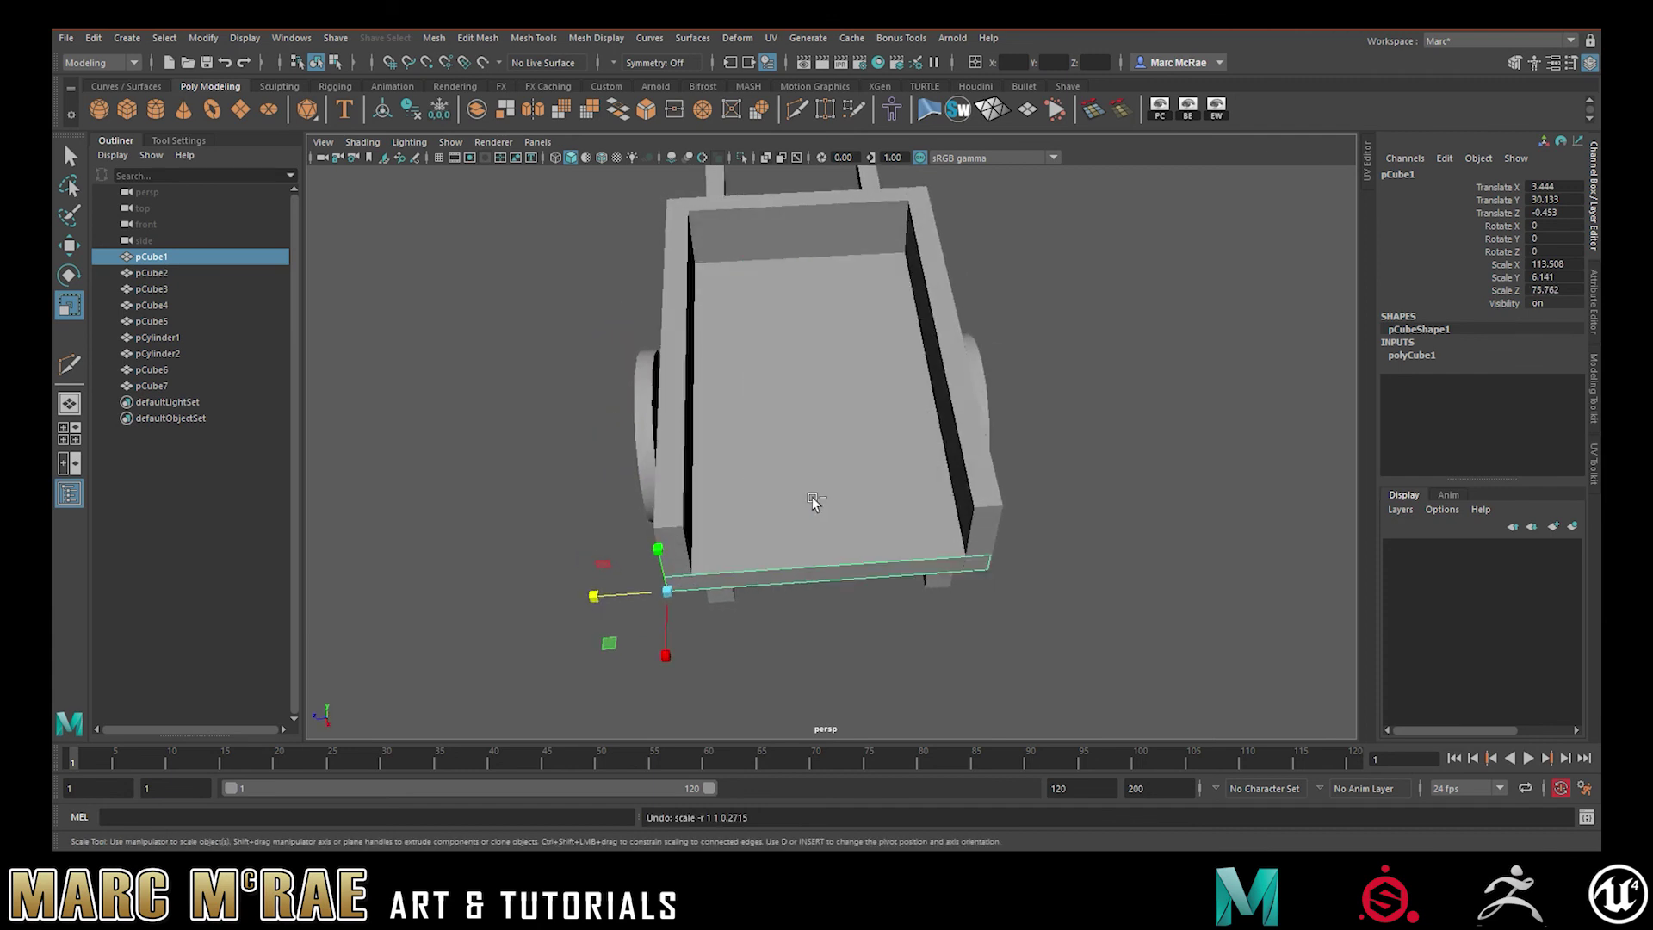
{"action": "key", "text": "ctrl+z"}
Thin the crosswise floor plank to a Scale Y of about 2.415
{"action": "left_click_drag", "start_coordinate": [854, 503], "coordinate": [932, 434], "text": "alt"}
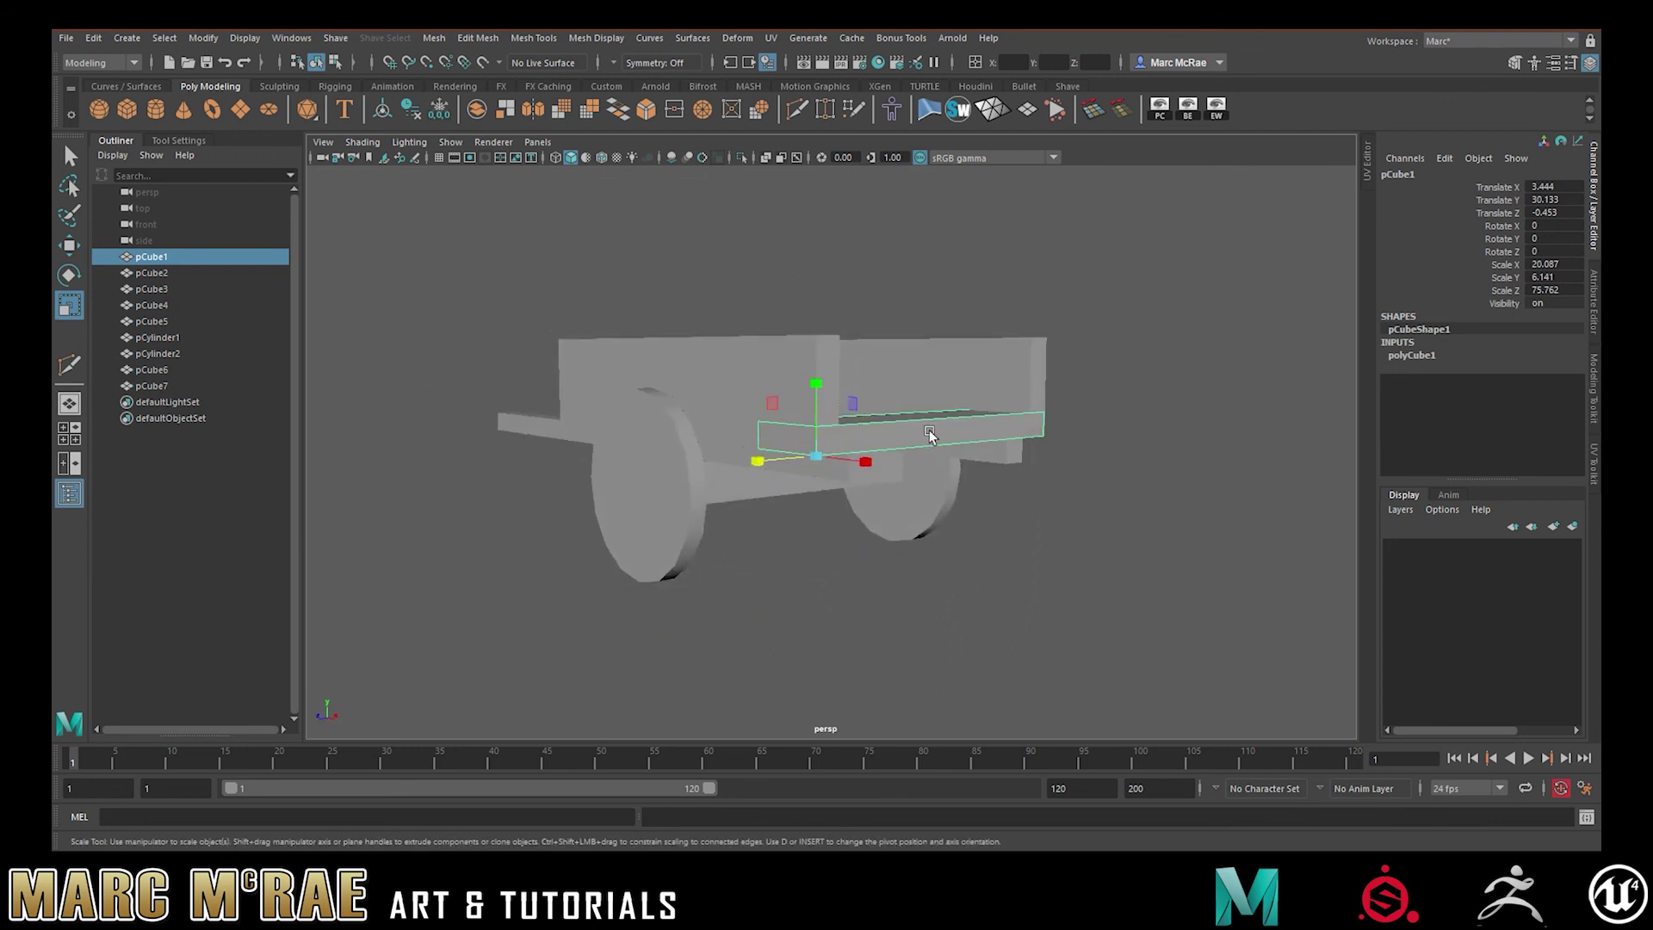
{"action": "right_click_drag", "start_coordinate": [857, 430], "coordinate": [1035, 446], "text": "alt"}
{"action": "left_click_drag", "start_coordinate": [790, 388], "coordinate": [845, 432]}
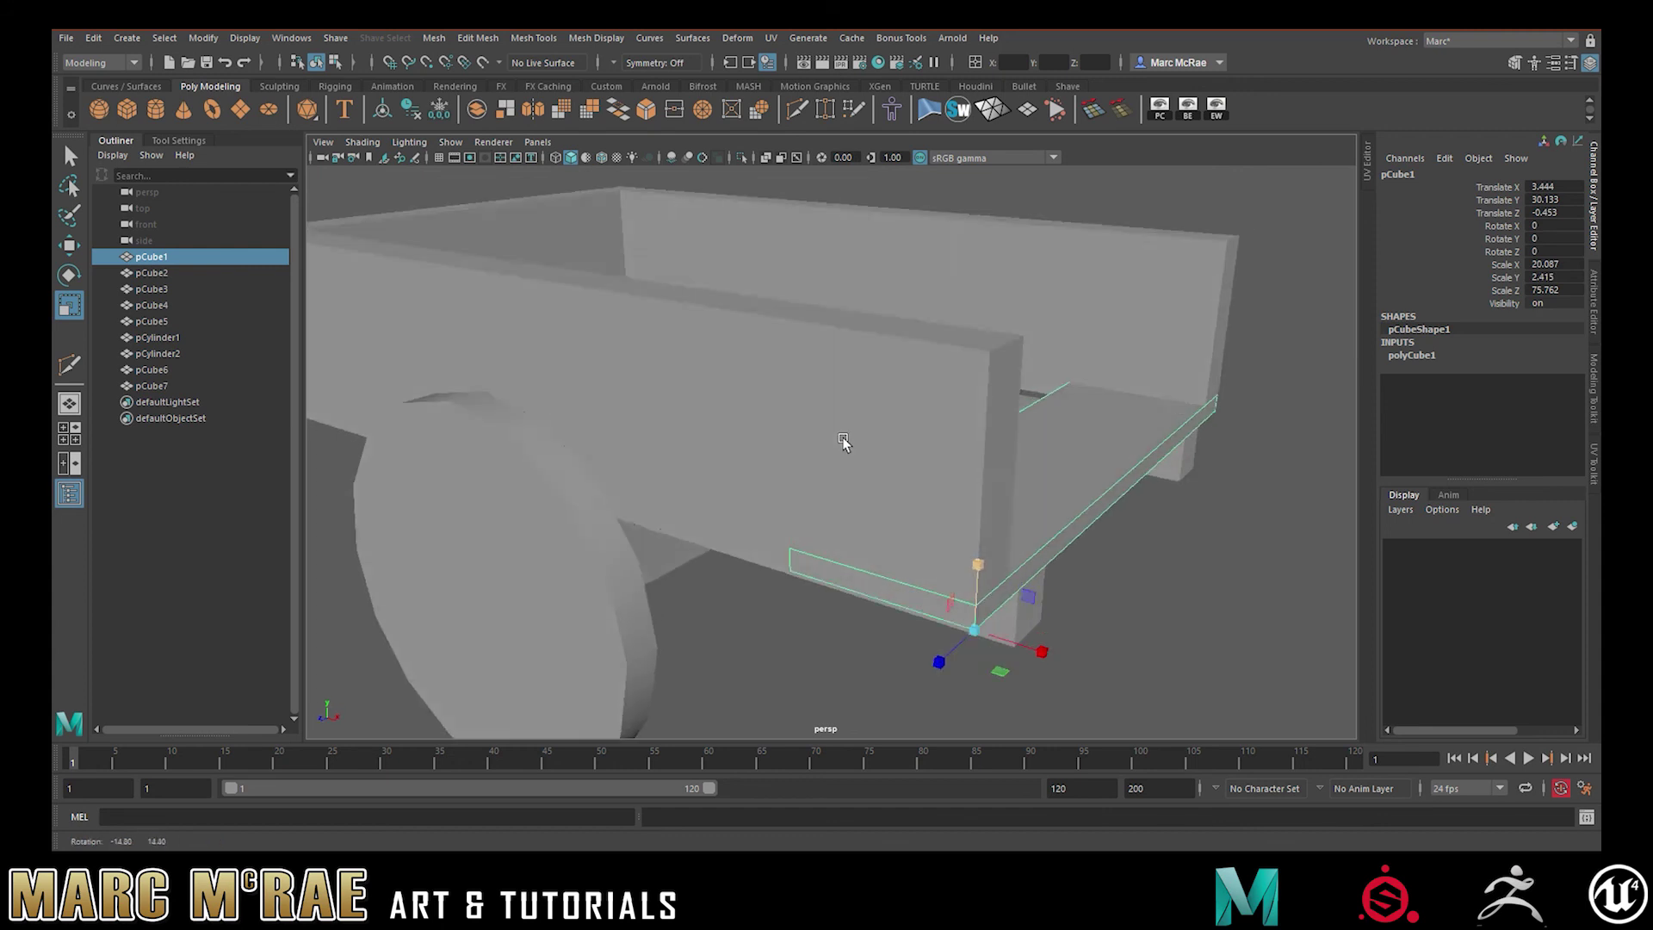
{"action": "right_click_drag", "start_coordinate": [845, 432], "coordinate": [843, 397], "text": "alt"}
{"action": "middle_click_drag", "start_coordinate": [844, 397], "coordinate": [829, 381], "text": "alt"}
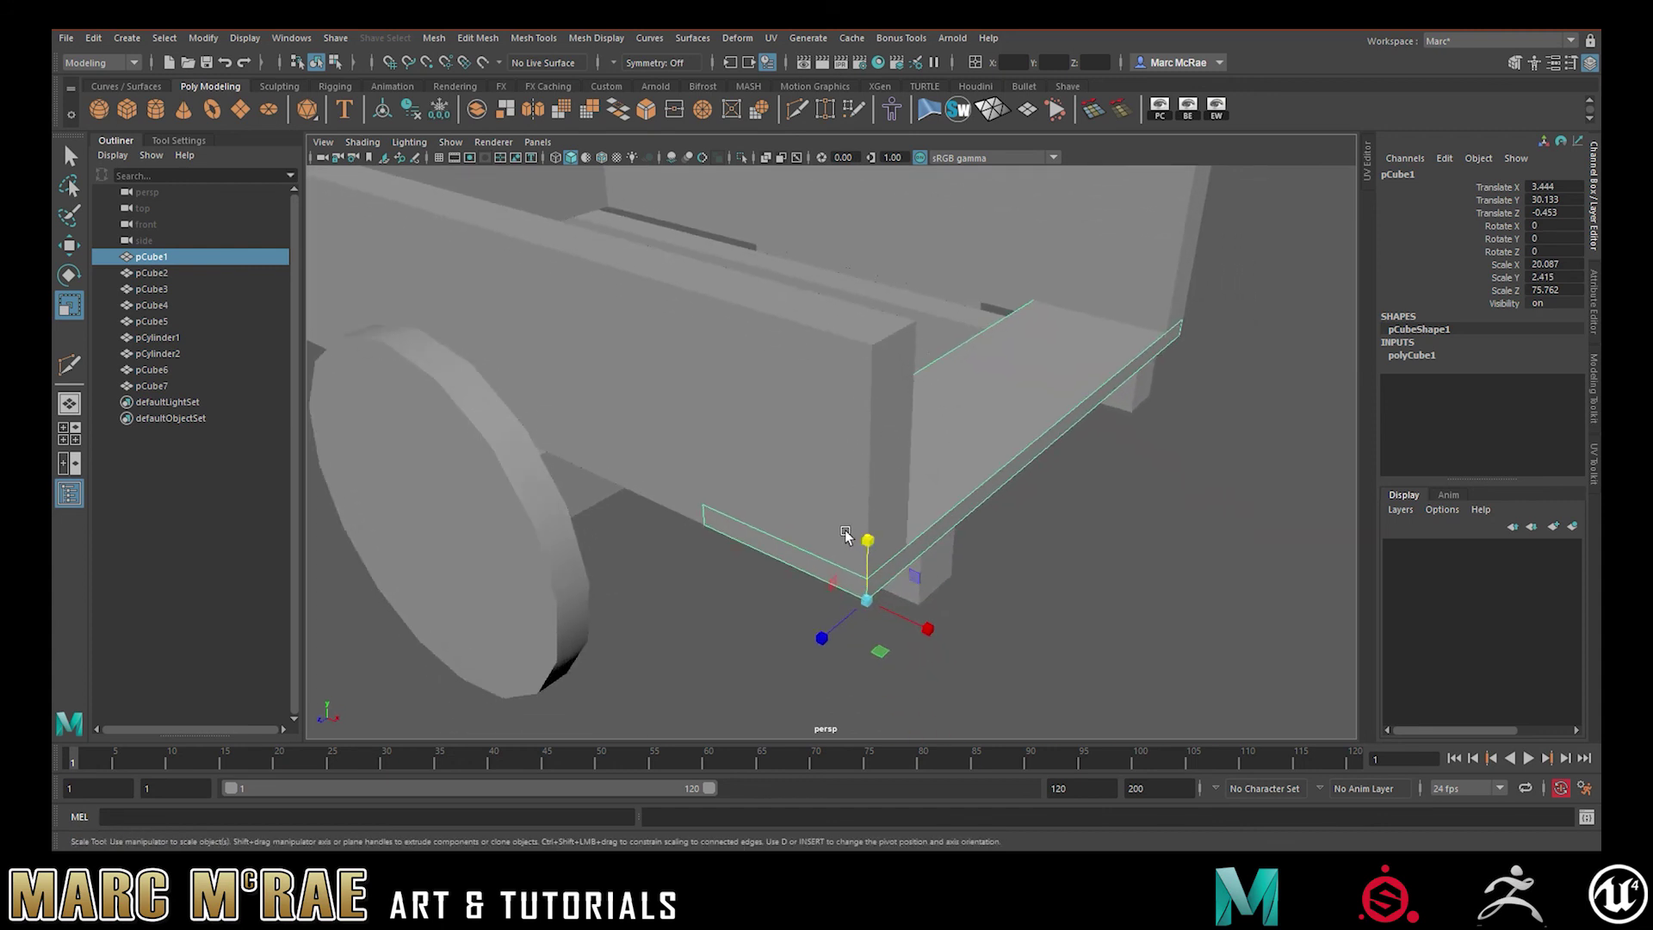
Delete the floor plank's construction history and freeze its transformations
{"action": "key", "text": "w"}
{"action": "left_click_drag", "start_coordinate": [1047, 461], "coordinate": [947, 432], "text": "alt"}
{"action": "right_click_drag", "start_coordinate": [947, 433], "coordinate": [1200, 447], "text": "alt"}
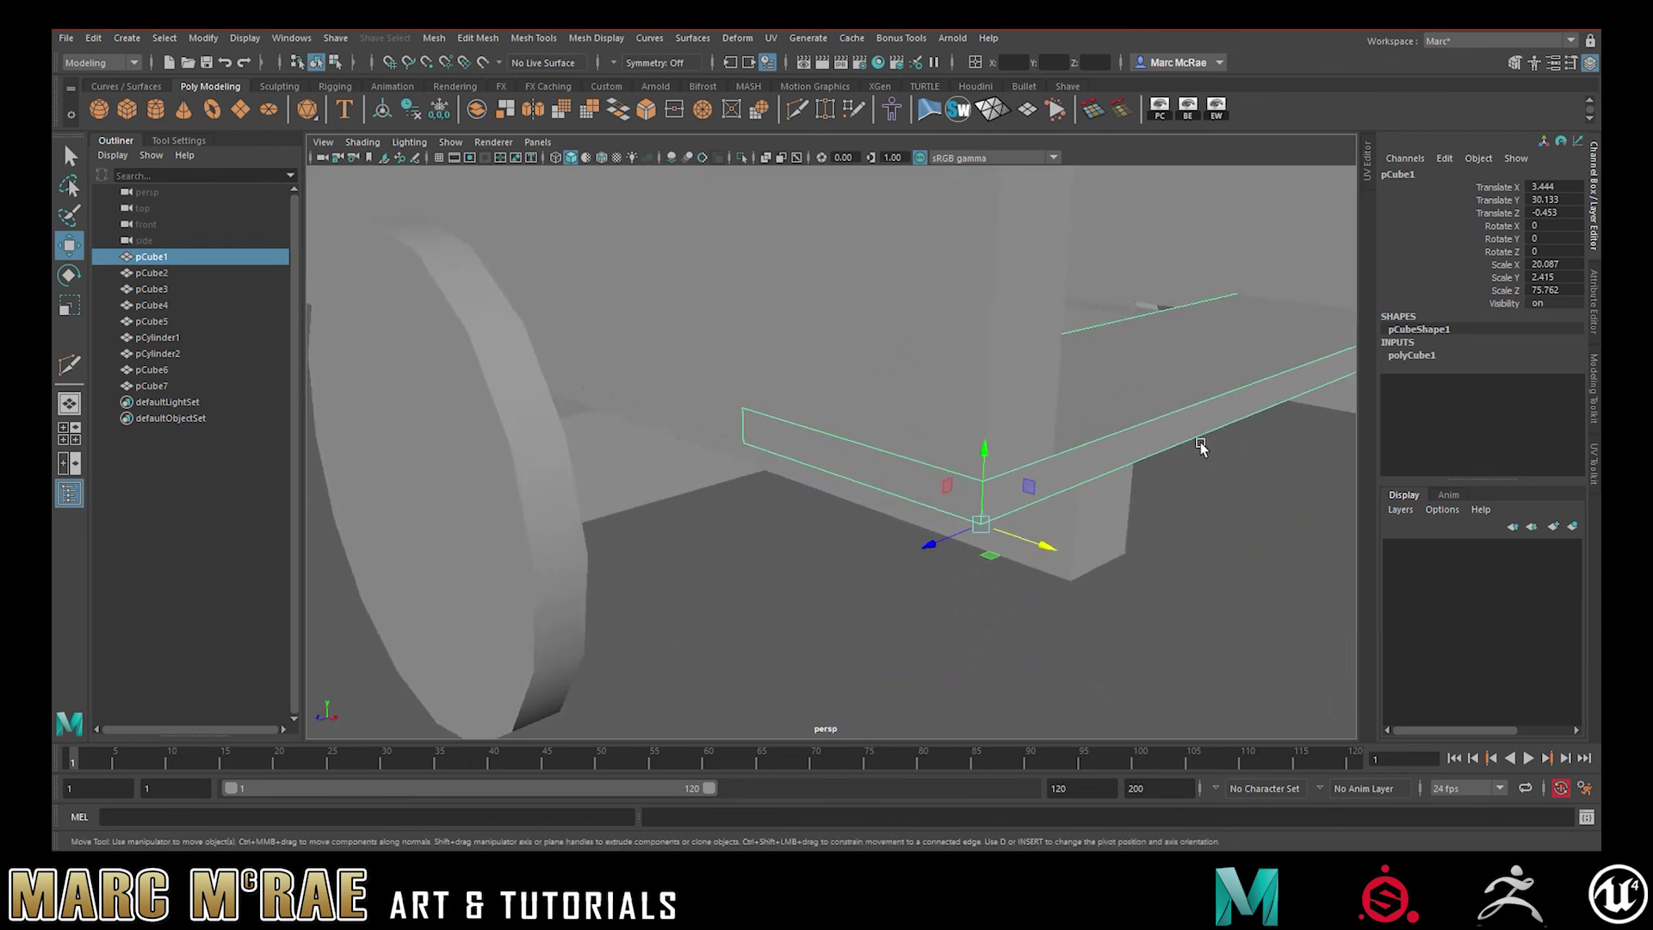
{"action": "left_click", "coordinate": [413, 112]}
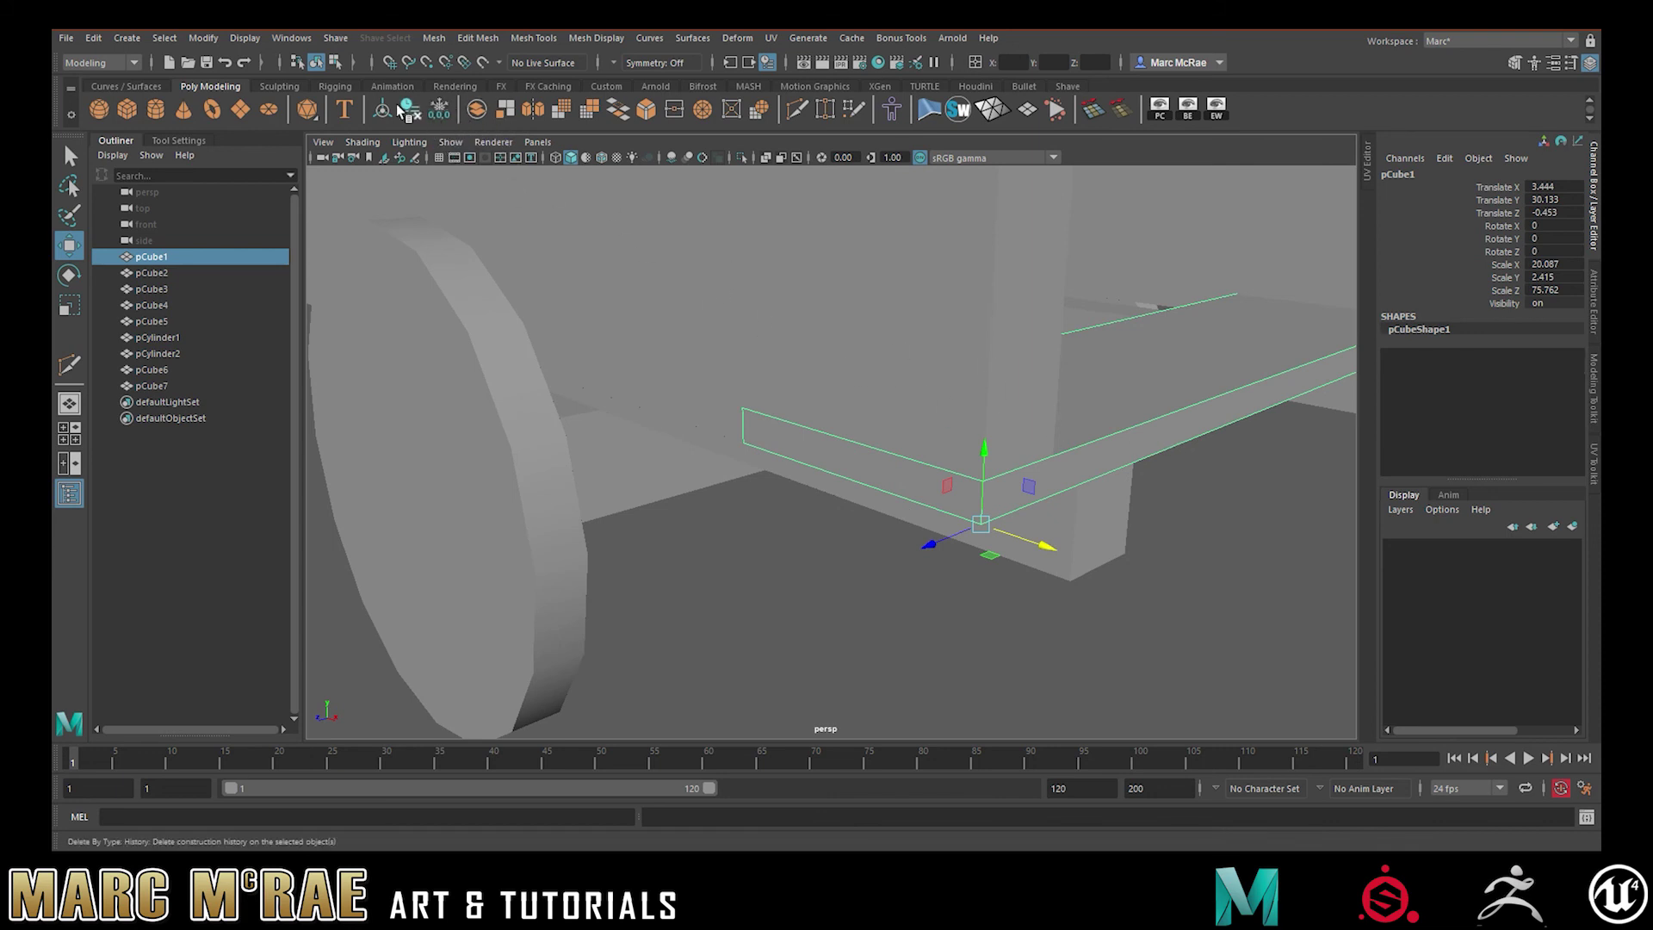
{"action": "left_click", "coordinate": [439, 110]}
{"action": "right_click_drag", "start_coordinate": [925, 439], "coordinate": [854, 441], "text": "alt"}
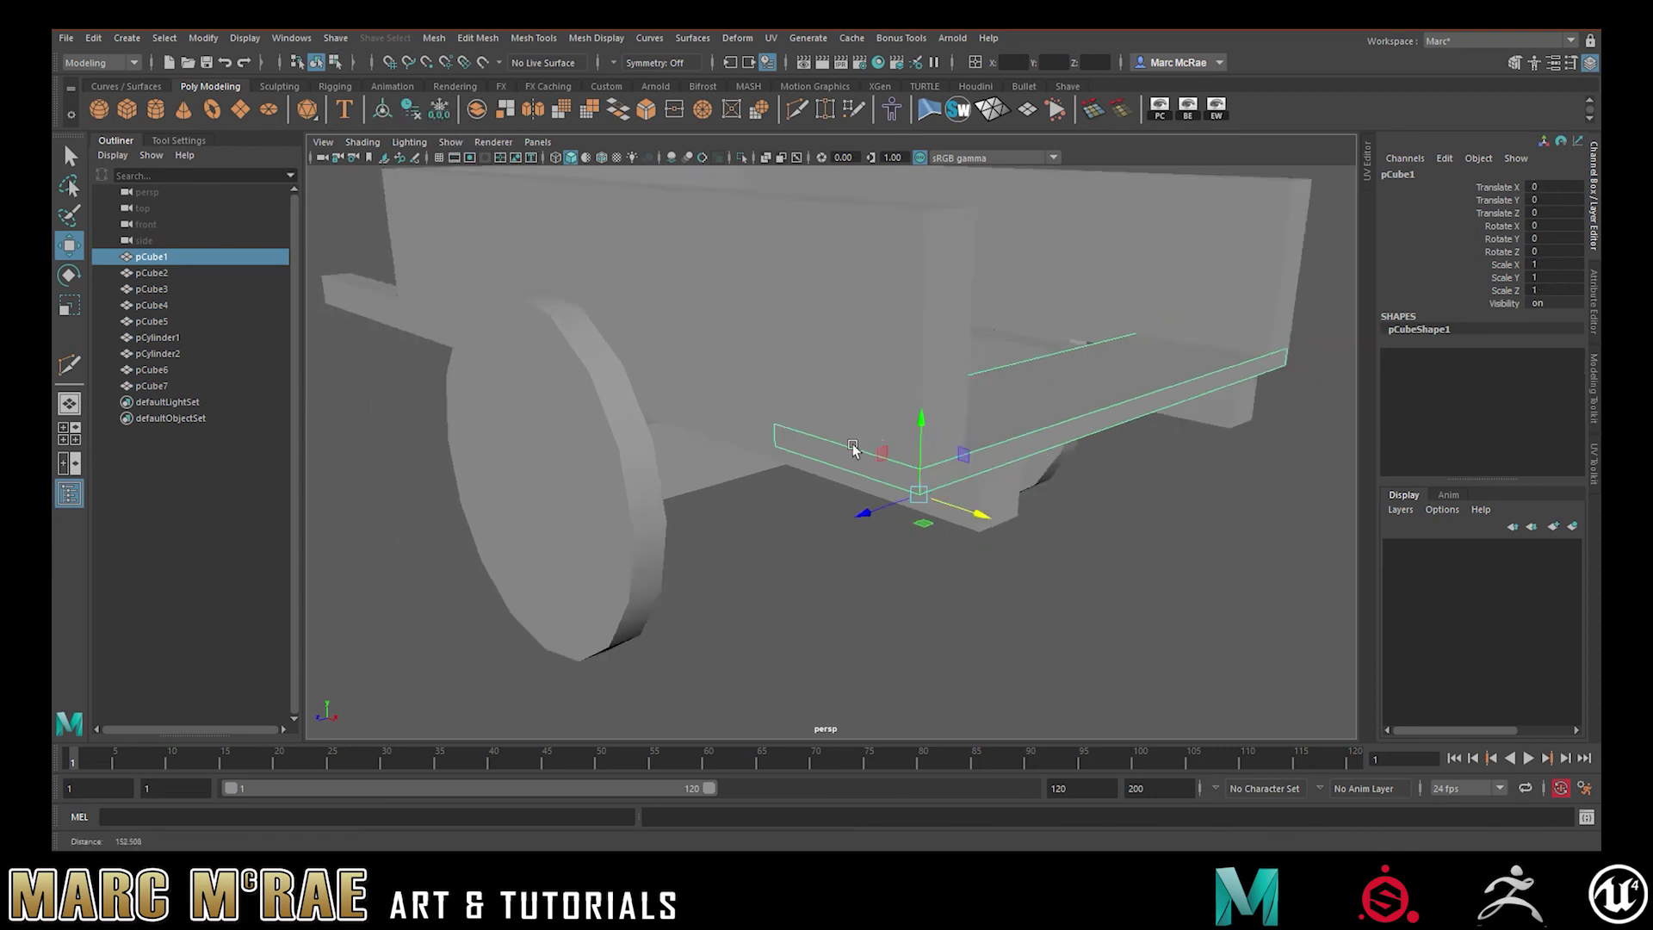
{"action": "left_click_drag", "start_coordinate": [852, 438], "coordinate": [893, 466], "text": "alt"}
Duplicate the floor plank and snap the copy flush against it, at Translate X -20.087
{"action": "key", "text": "ctrl+d"}
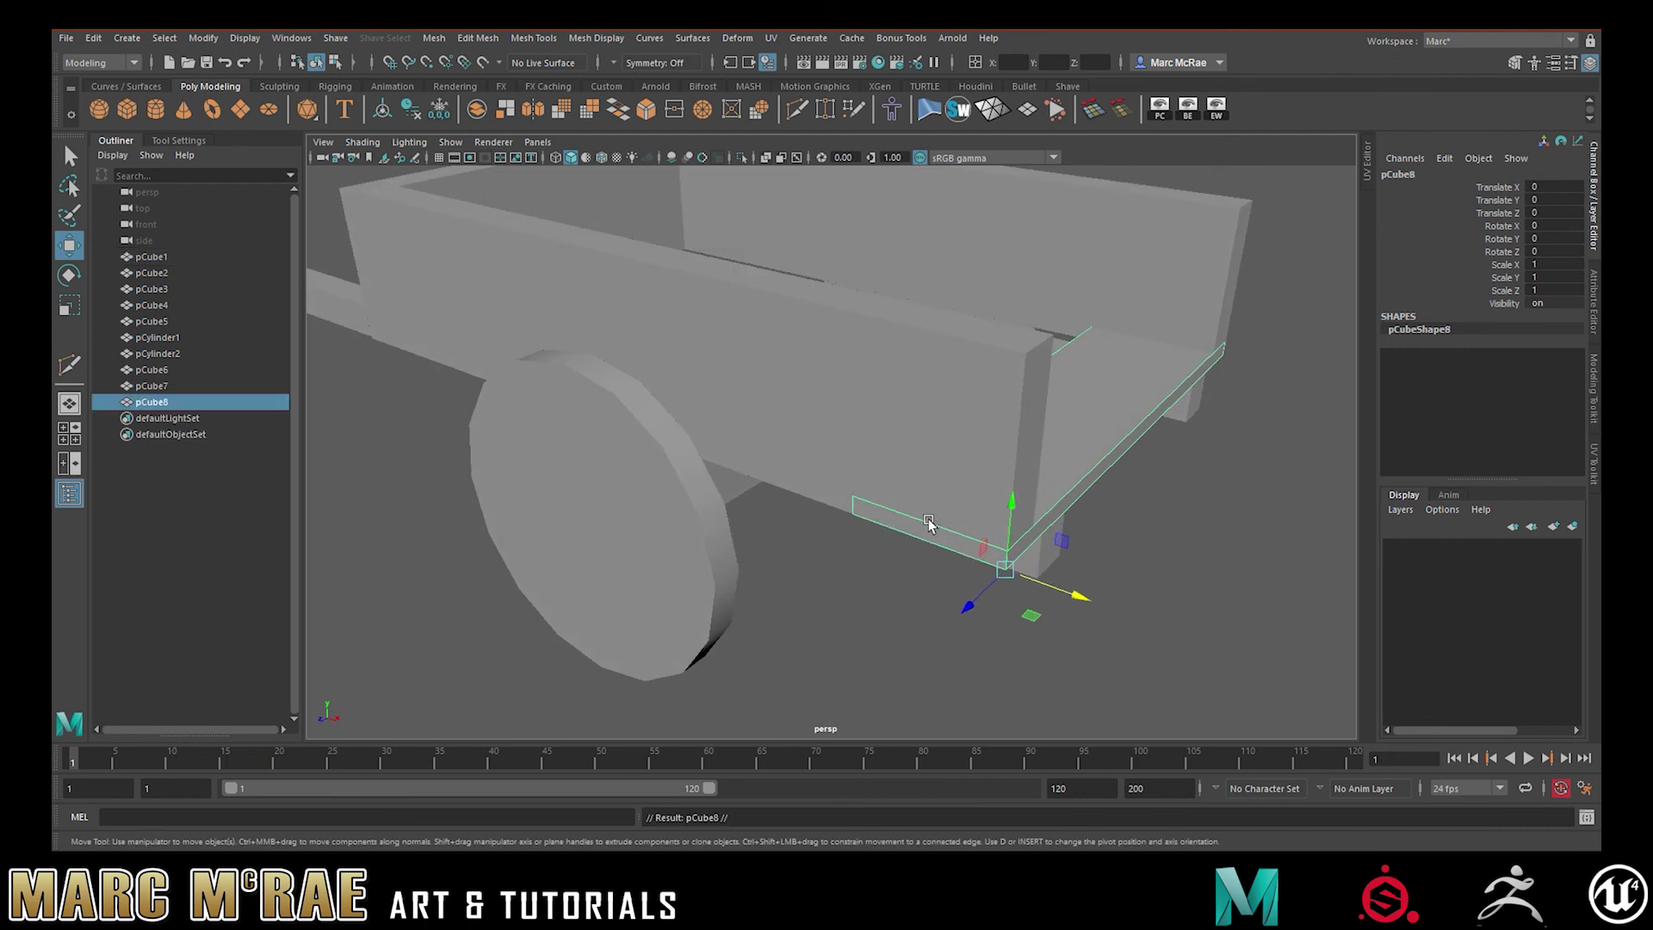
{"action": "key", "text": "v"}
{"action": "middle_click_drag", "start_coordinate": [983, 571], "coordinate": [850, 534]}
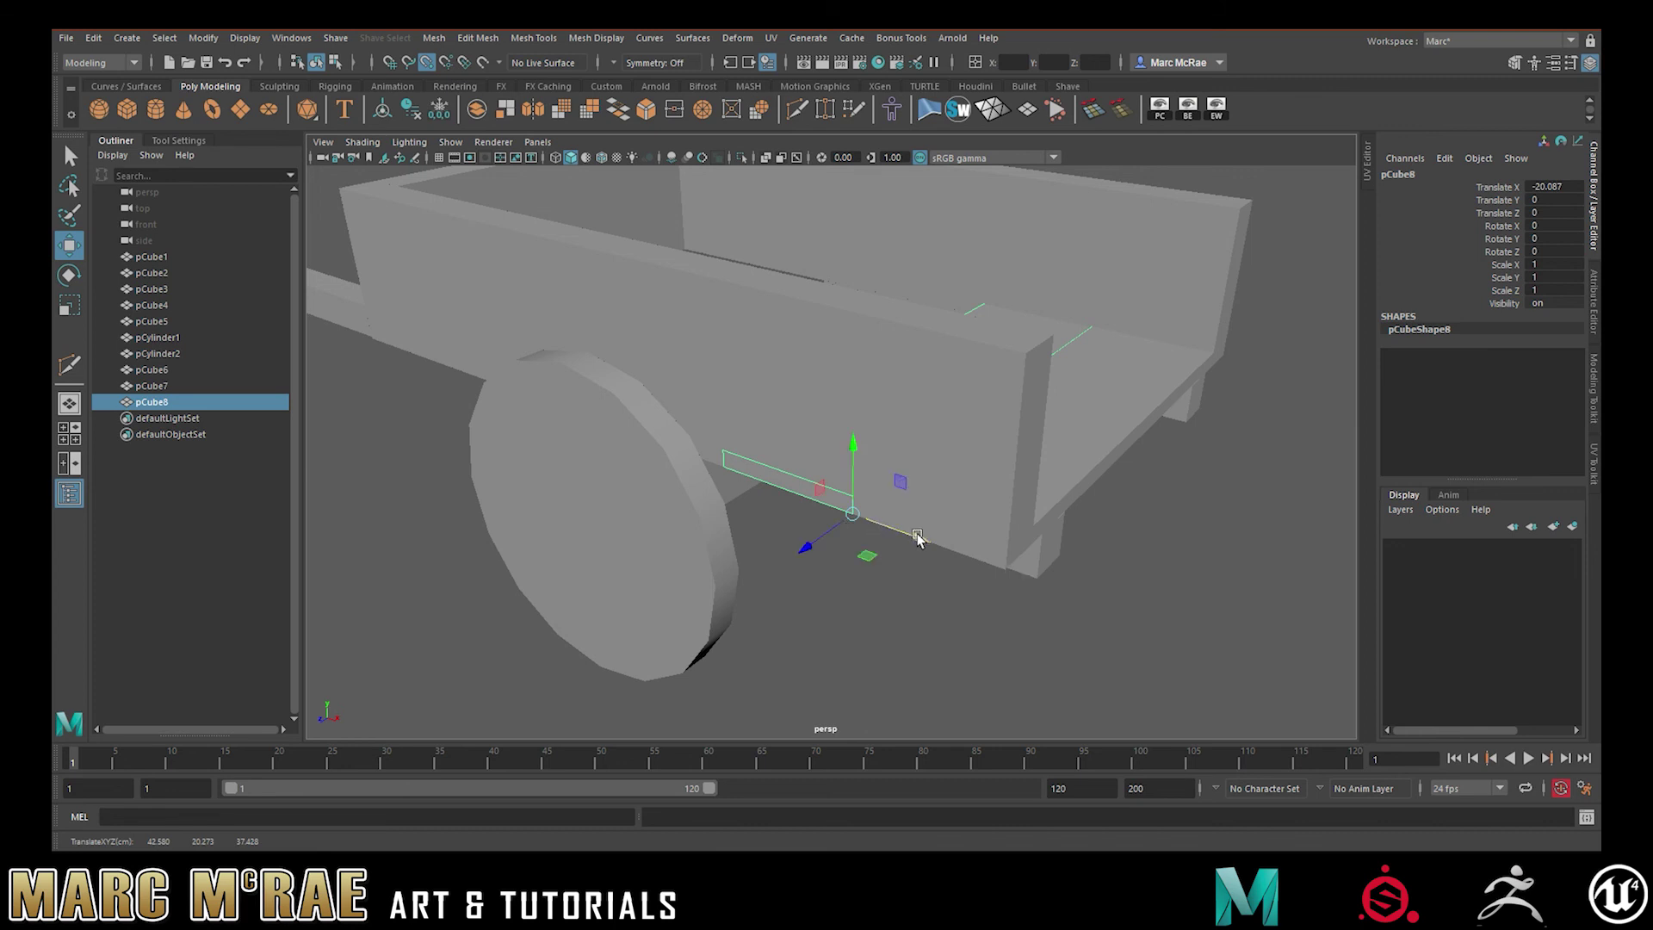
Duplicate the second plank and snap the new copy flush against it, at Translate X -40.174
{"action": "key", "text": "ctrl+d"}
{"action": "key", "text": "v"}
{"action": "middle_click_drag", "start_coordinate": [915, 542], "coordinate": [753, 495]}
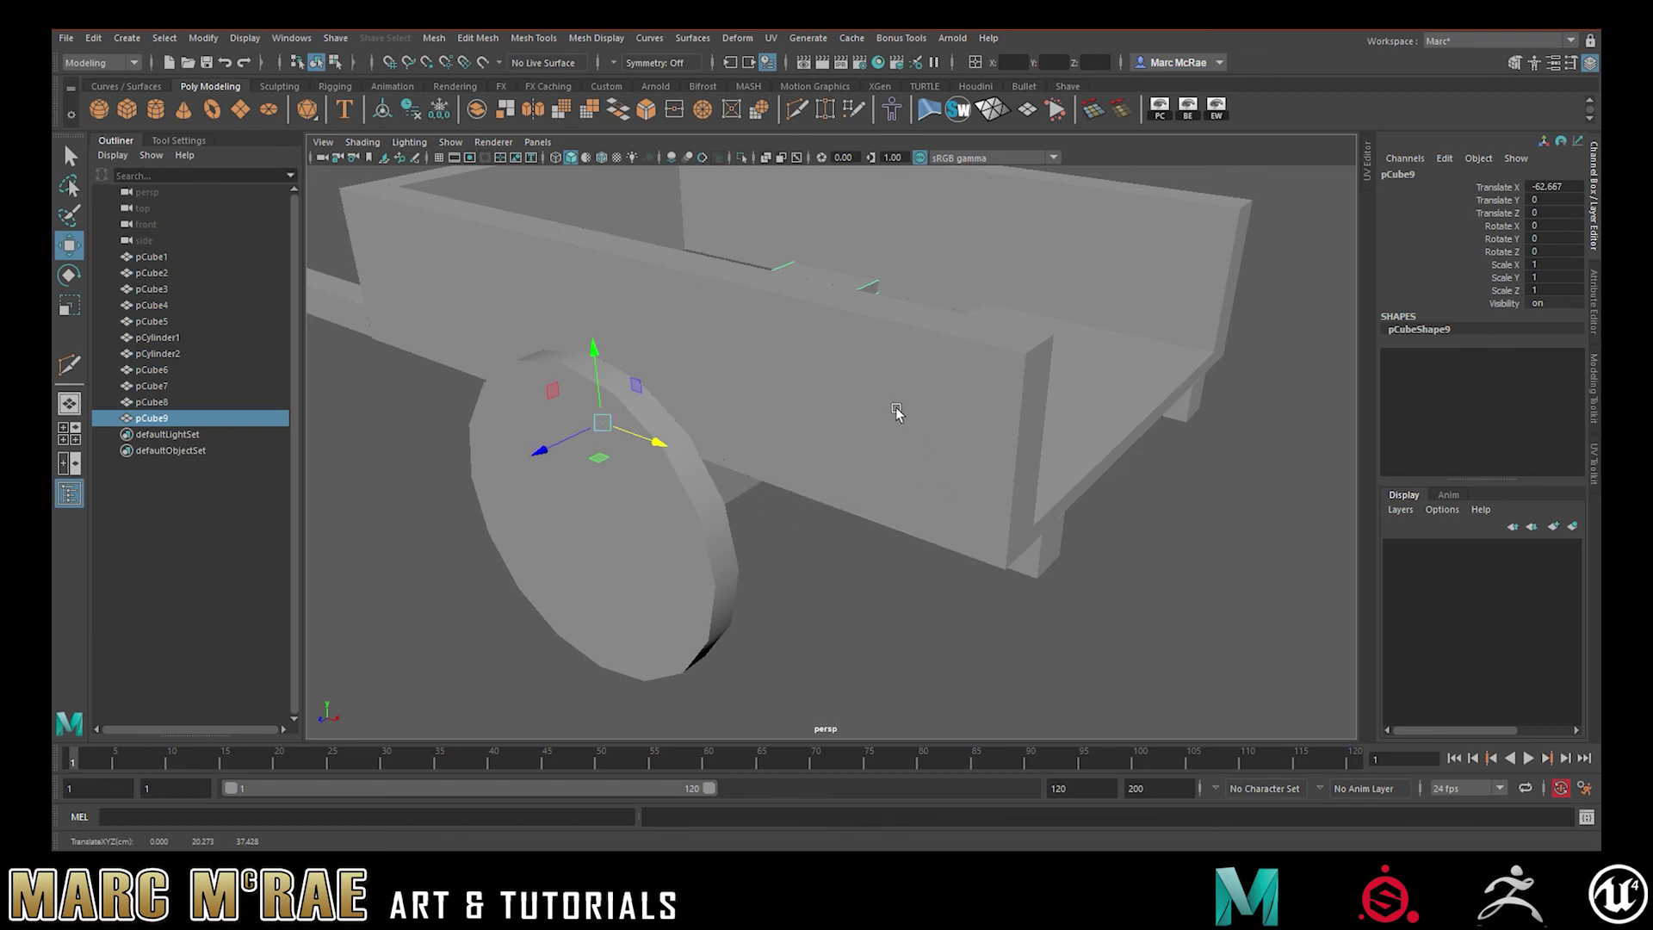
{"action": "left_click_drag", "start_coordinate": [896, 409], "coordinate": [928, 467], "text": "alt"}
{"action": "scroll", "coordinate": [928, 467], "scroll_direction": "down", "scroll_amount": 2}
{"action": "key", "text": "v"}
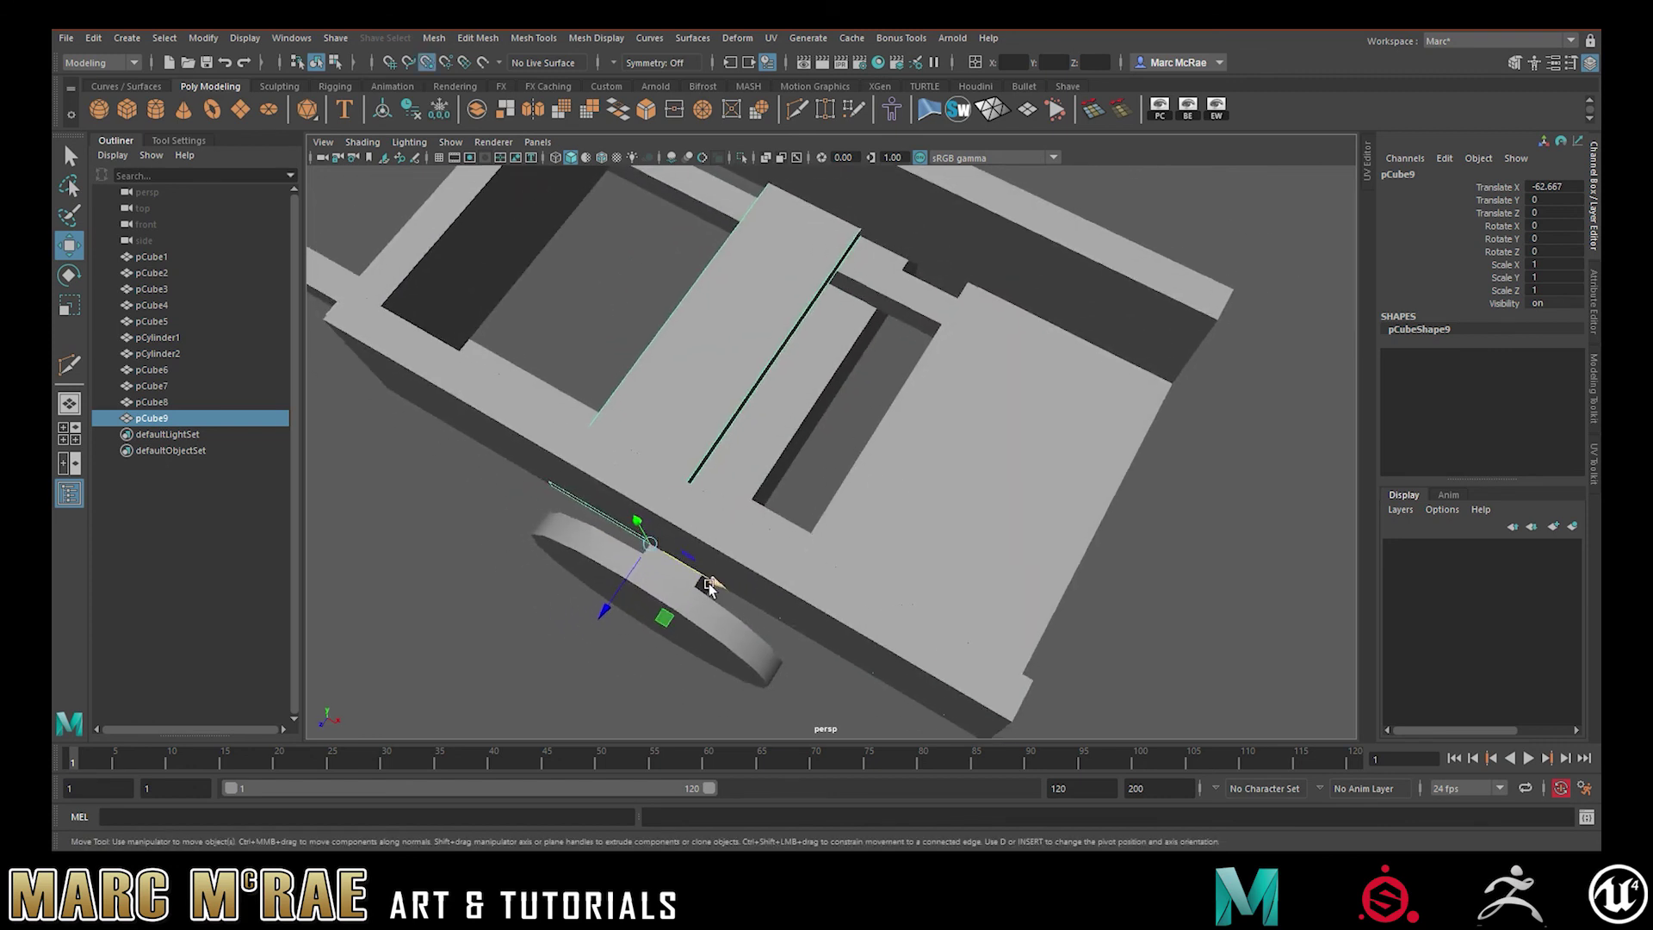
{"action": "left_click_drag", "start_coordinate": [708, 583], "coordinate": [796, 588]}
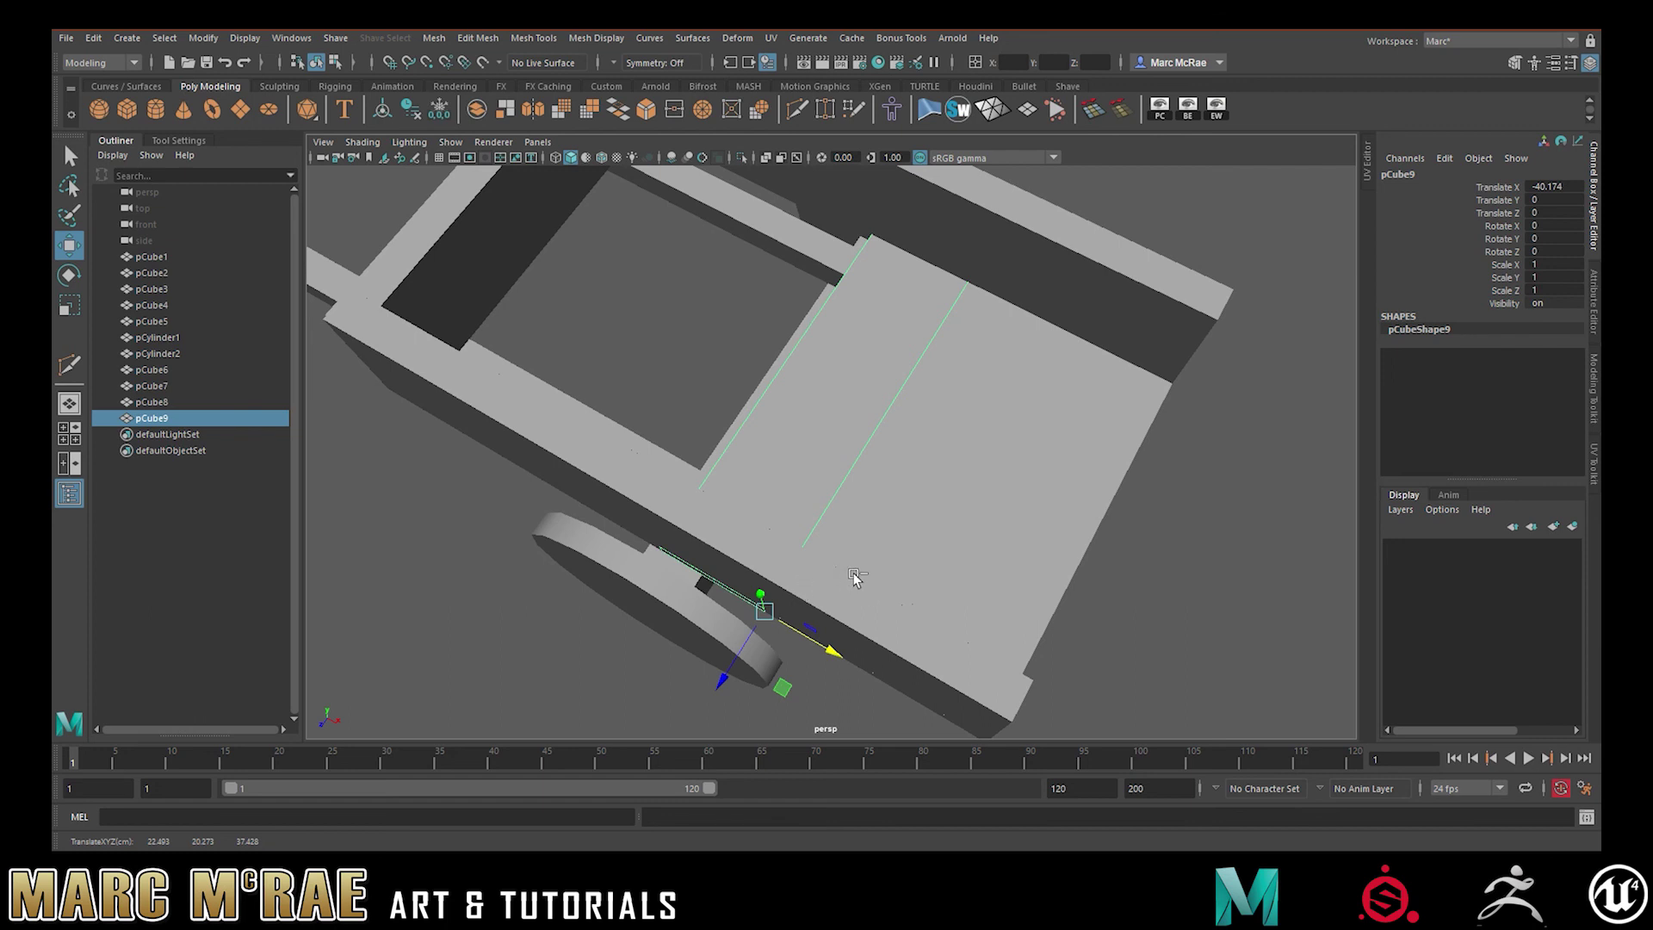
Undo the third plank and the second plank's move, and select the remaining duplicate plank
{"action": "key", "text": "ctrl+z"}
{"action": "key", "text": "ctrl+z"}
{"action": "key", "text": "ctrl+z"}
{"action": "key", "text": "ctrl+z"}
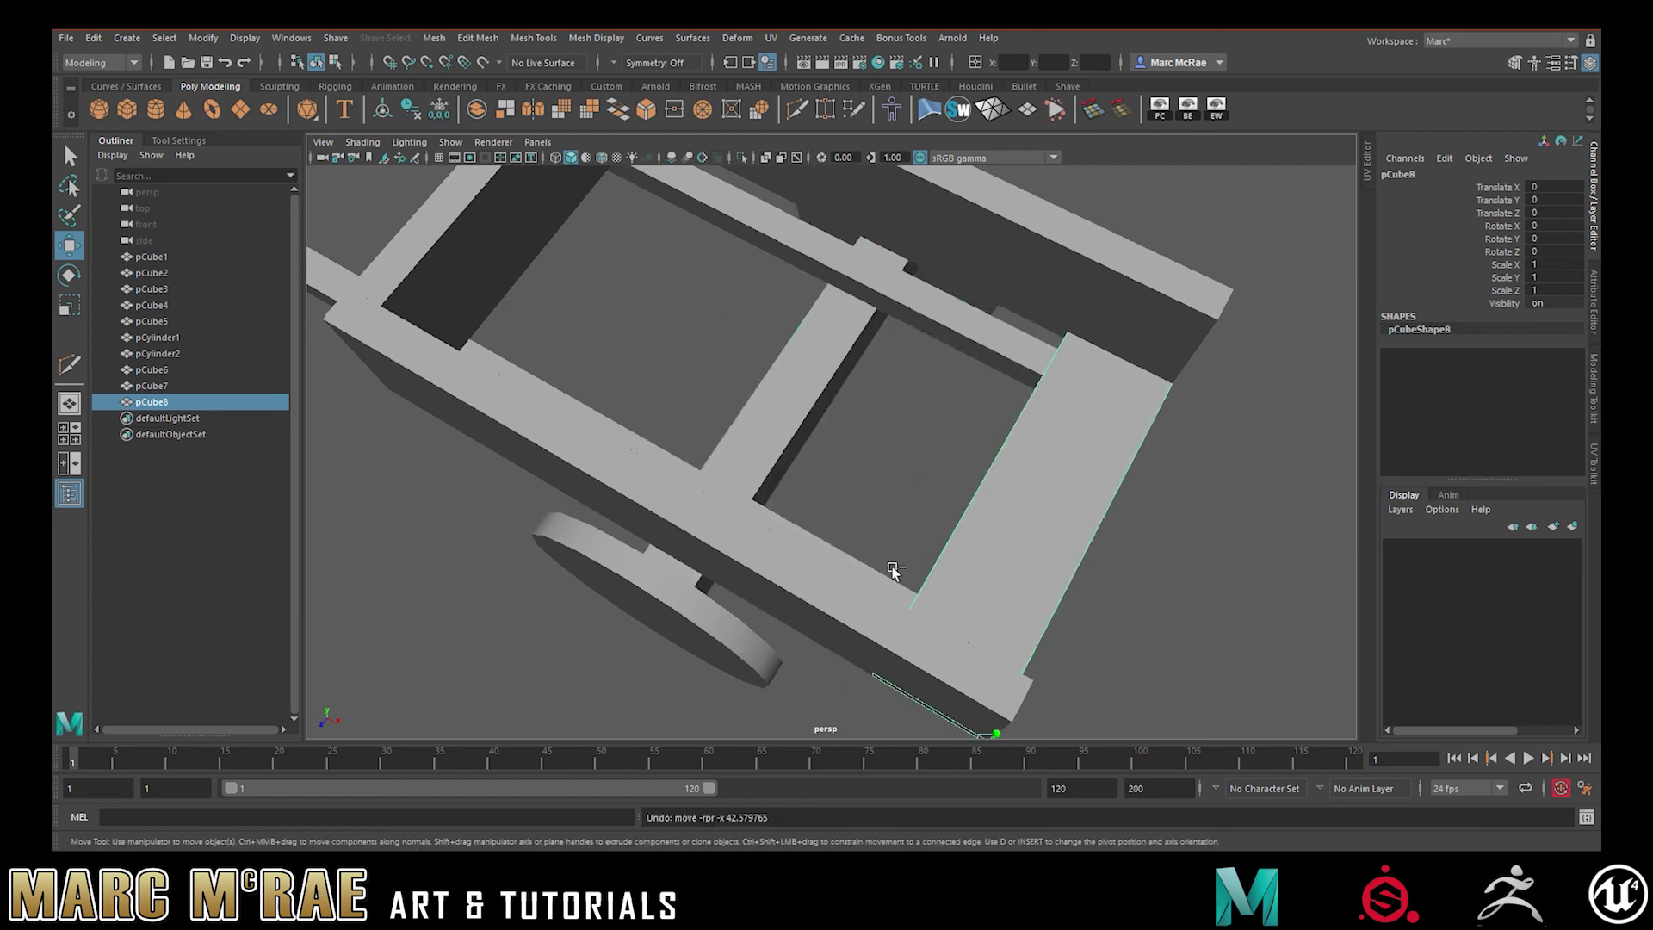
{"action": "left_click", "coordinate": [152, 386]}
{"action": "left_click", "coordinate": [166, 403]}
{"action": "left_click_drag", "start_coordinate": [432, 439], "coordinate": [908, 454], "text": "alt"}
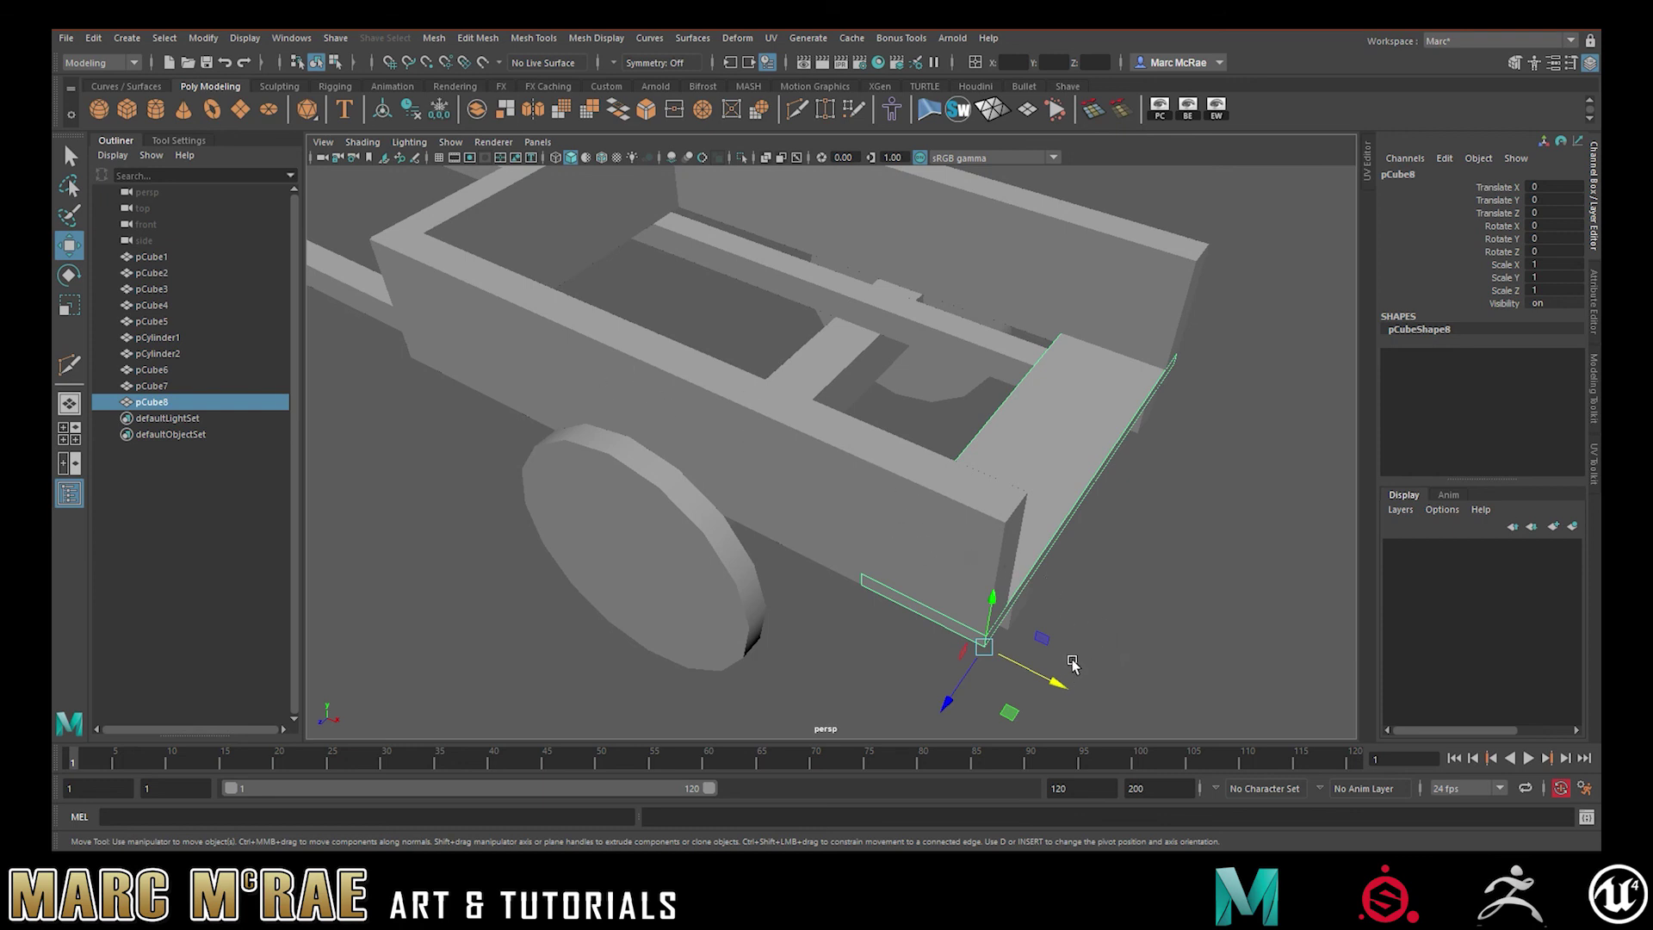
Duplicate the plank again, snap the copy beside it at Translate X -20.087, and delete that copy
{"action": "key", "text": "ctrl+d"}
{"action": "key", "text": "v"}
{"action": "left_click_drag", "start_coordinate": [1071, 696], "coordinate": [925, 615]}
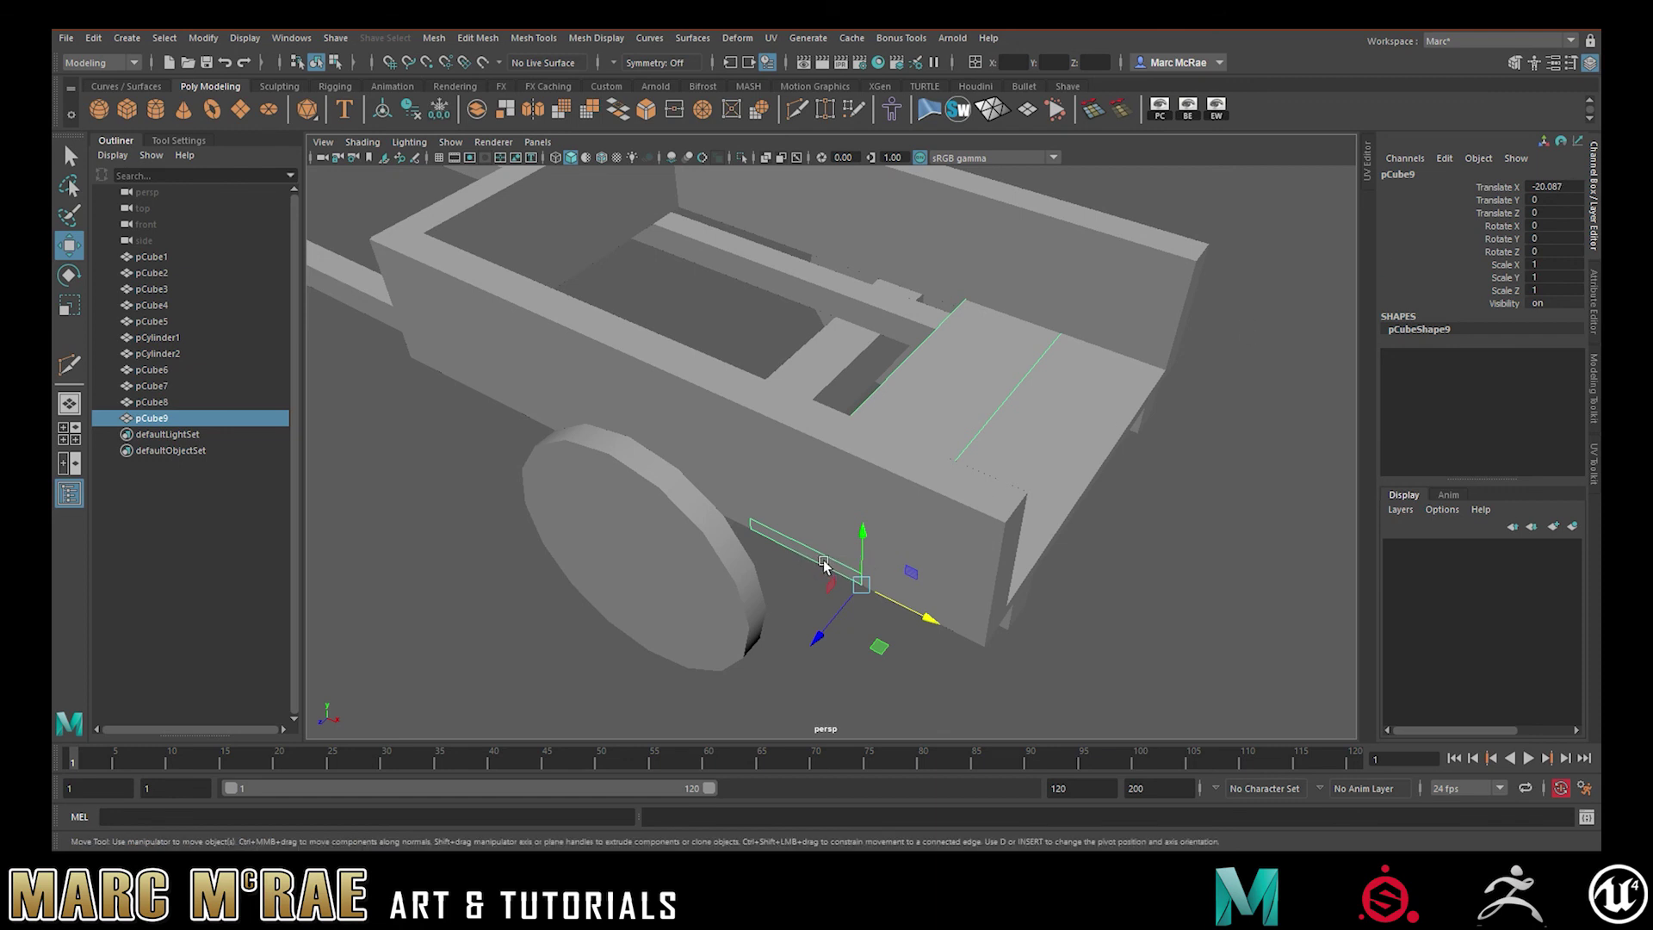
{"action": "left_click_drag", "start_coordinate": [1057, 428], "coordinate": [1091, 419]}
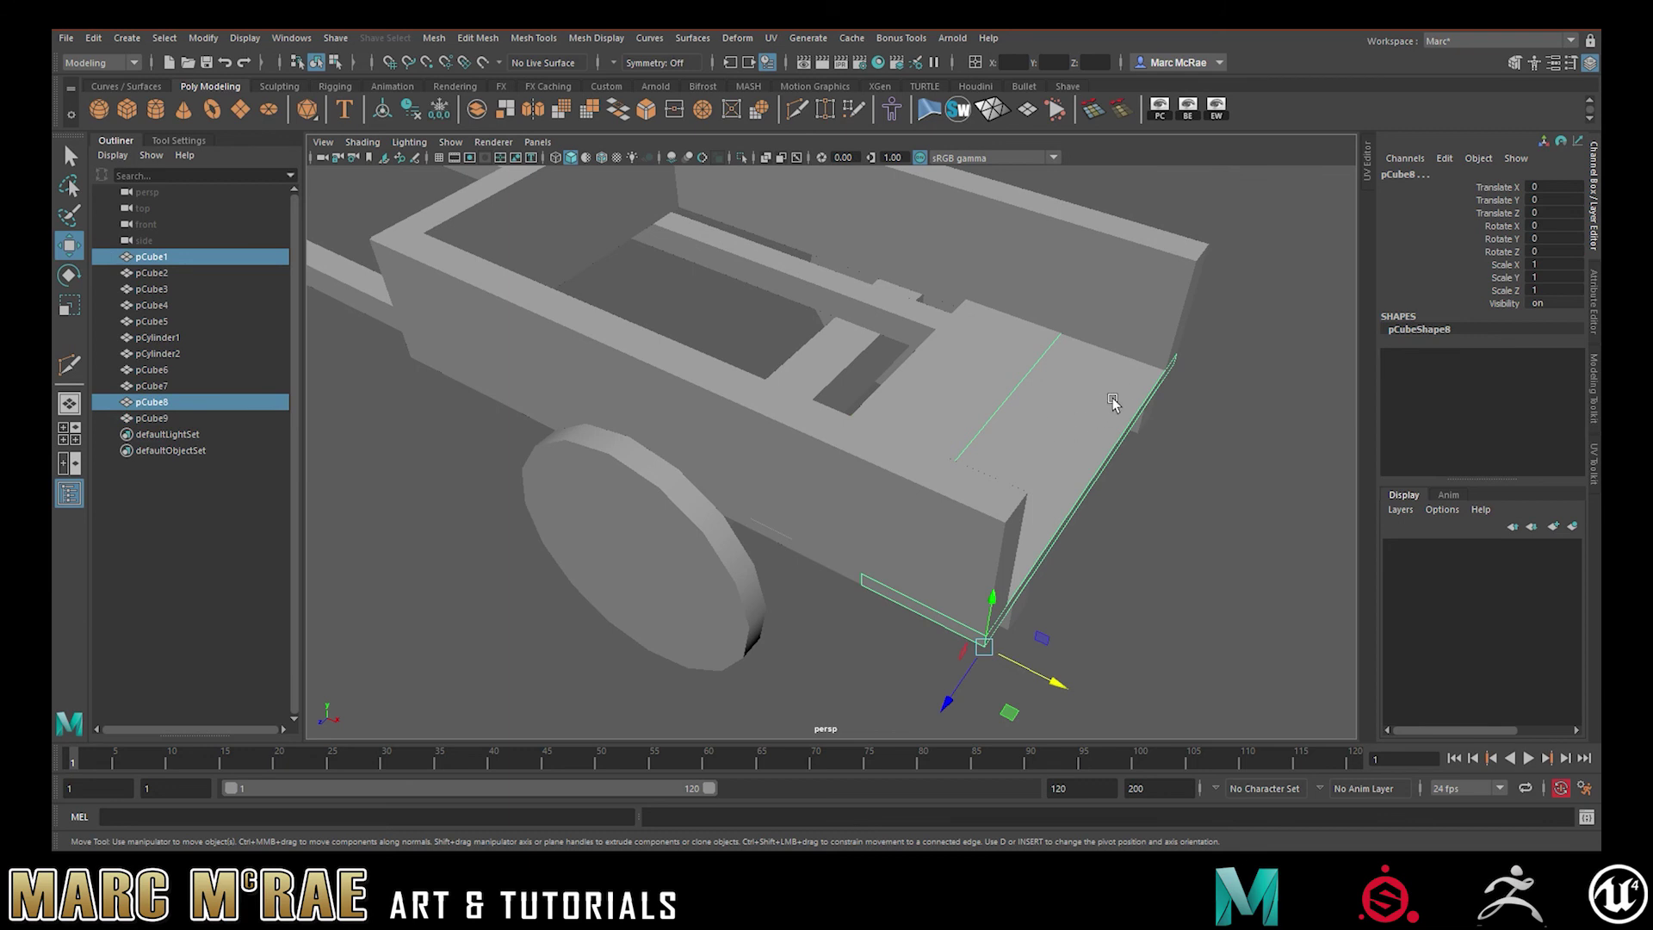
{"action": "left_click", "coordinate": [977, 382]}
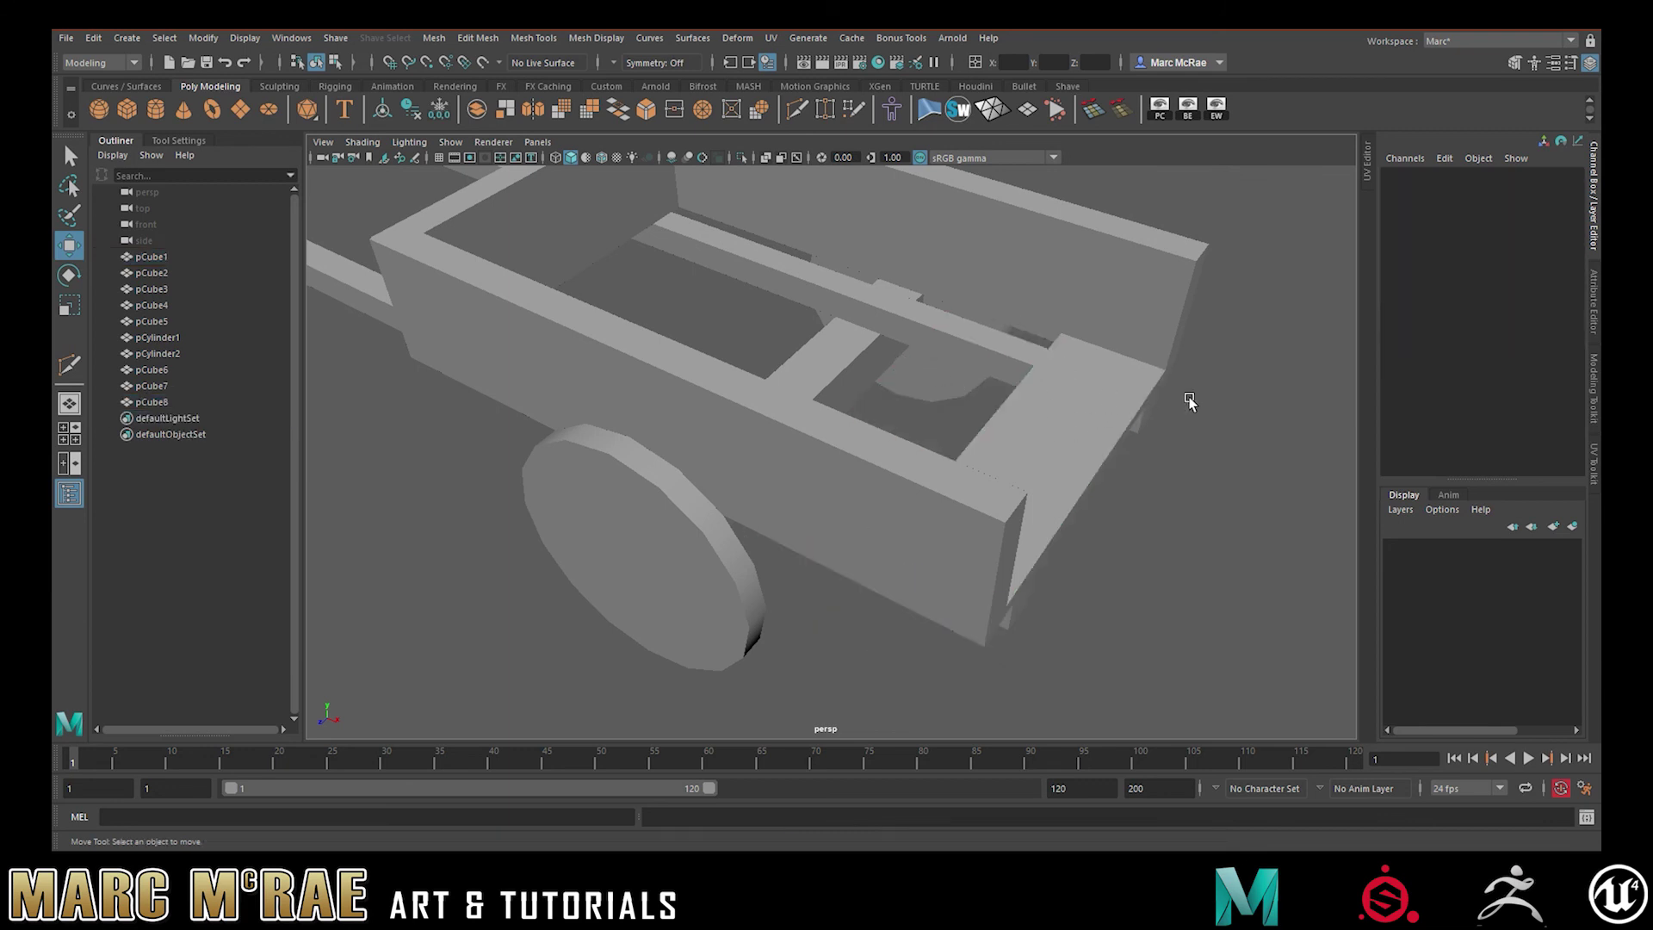
Select the original end plank, show the grid, and use grid snapping to move it down onto the ground grid
{"action": "left_click", "coordinate": [1082, 427]}
{"action": "left_click_drag", "start_coordinate": [1076, 422], "coordinate": [871, 466], "text": "alt"}
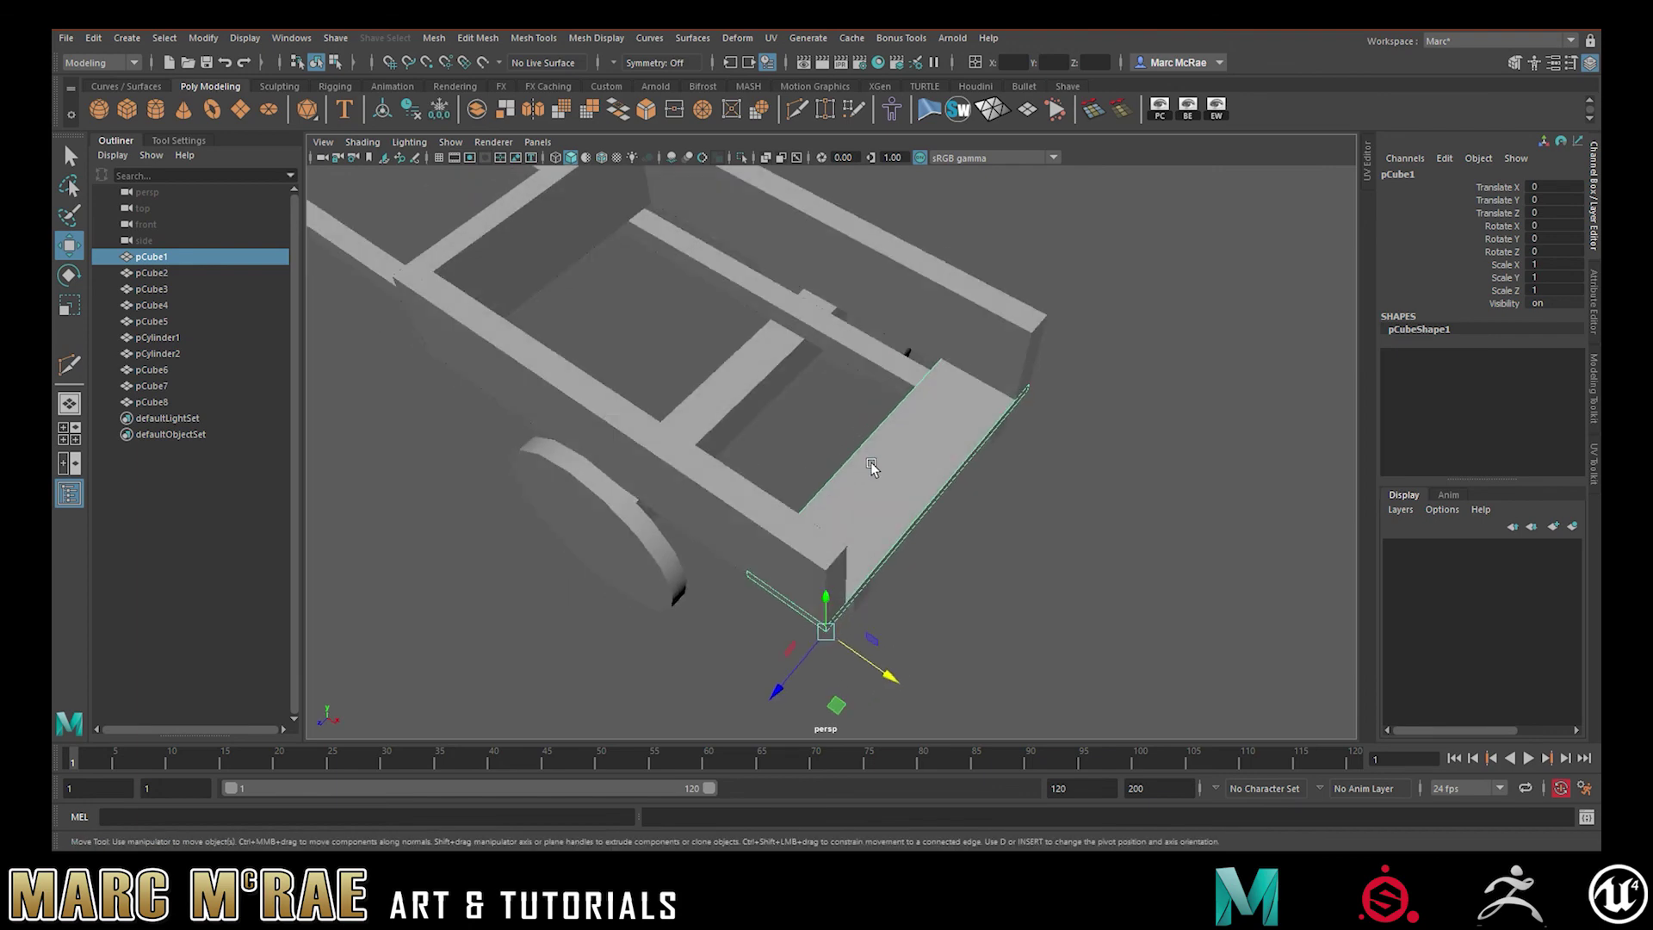
{"action": "left_click", "coordinate": [438, 158]}
{"action": "left_click_drag", "start_coordinate": [654, 270], "coordinate": [804, 347], "text": "alt"}
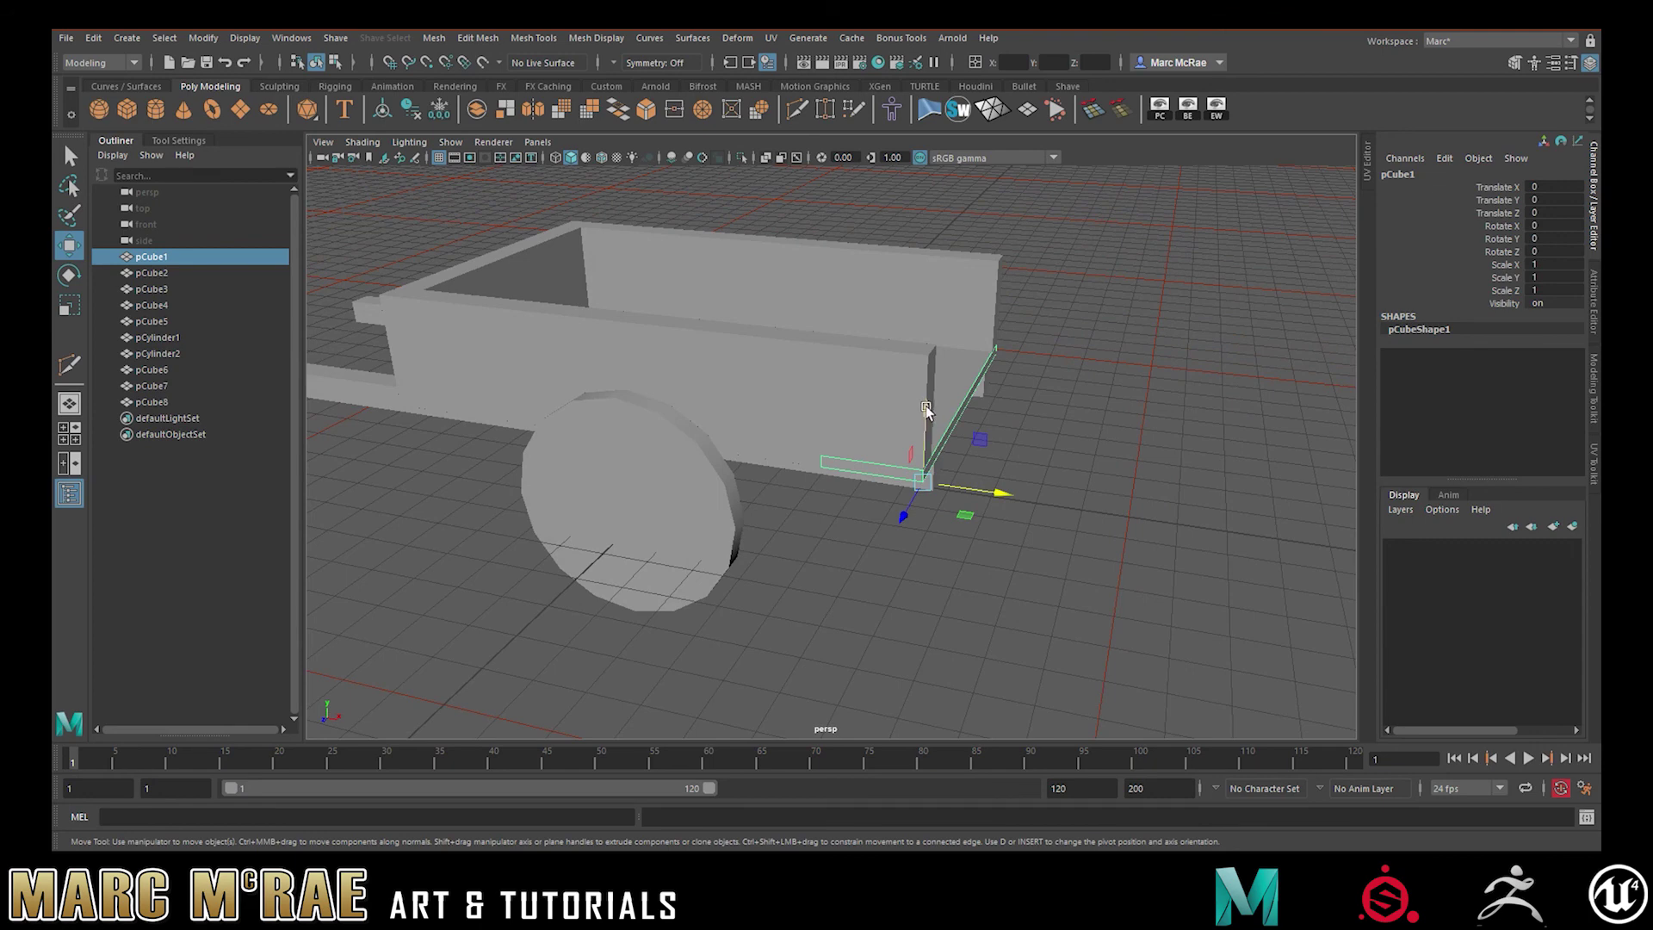
{"action": "left_click", "coordinate": [391, 64]}
{"action": "left_click_drag", "start_coordinate": [928, 405], "coordinate": [897, 602]}
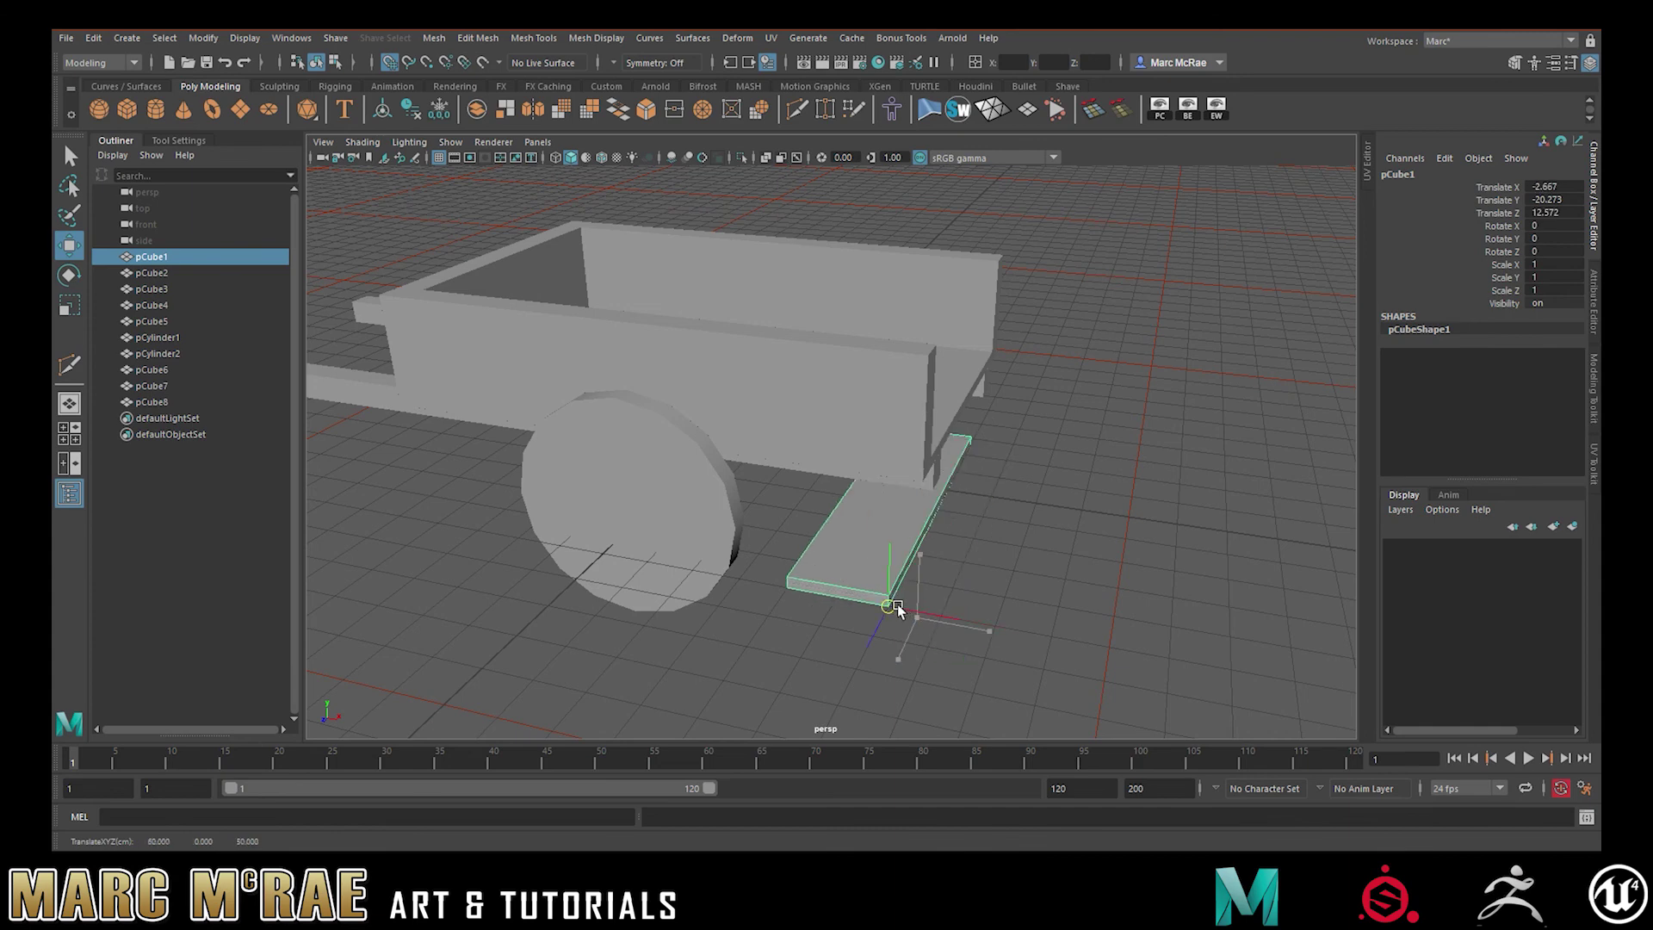
Select the plank's far end face and snap it lengthwise onto a grid line
{"action": "scroll", "coordinate": [954, 608], "scroll_direction": "up", "scroll_amount": 2}
{"action": "right_click_drag", "start_coordinate": [955, 608], "coordinate": [1007, 609], "text": "alt"}
{"action": "middle_click_drag", "start_coordinate": [915, 607], "coordinate": [943, 445], "text": "alt"}
{"action": "right_click_drag", "start_coordinate": [865, 463], "coordinate": [1119, 472], "text": "alt"}
{"action": "left_click_drag", "start_coordinate": [1093, 463], "coordinate": [970, 439], "text": "alt"}
{"action": "right_click_drag", "start_coordinate": [967, 432], "coordinate": [957, 478]}
{"action": "left_click_drag", "start_coordinate": [867, 439], "coordinate": [977, 412], "text": "alt"}
{"action": "left_click", "coordinate": [1066, 334]}
{"action": "left_click_drag", "start_coordinate": [1106, 344], "coordinate": [960, 362], "text": "alt"}
{"action": "left_click_drag", "start_coordinate": [868, 247], "coordinate": [837, 463]}
{"action": "right_click_drag", "start_coordinate": [1016, 396], "coordinate": [955, 382], "text": "alt"}
{"action": "left_click_drag", "start_coordinate": [956, 382], "coordinate": [903, 514], "text": "alt"}
{"action": "left_click", "coordinate": [903, 469]}
{"action": "scroll", "coordinate": [843, 496], "scroll_direction": "down", "scroll_amount": 5}
{"action": "left_click_drag", "start_coordinate": [789, 480], "coordinate": [771, 480], "text": "alt"}
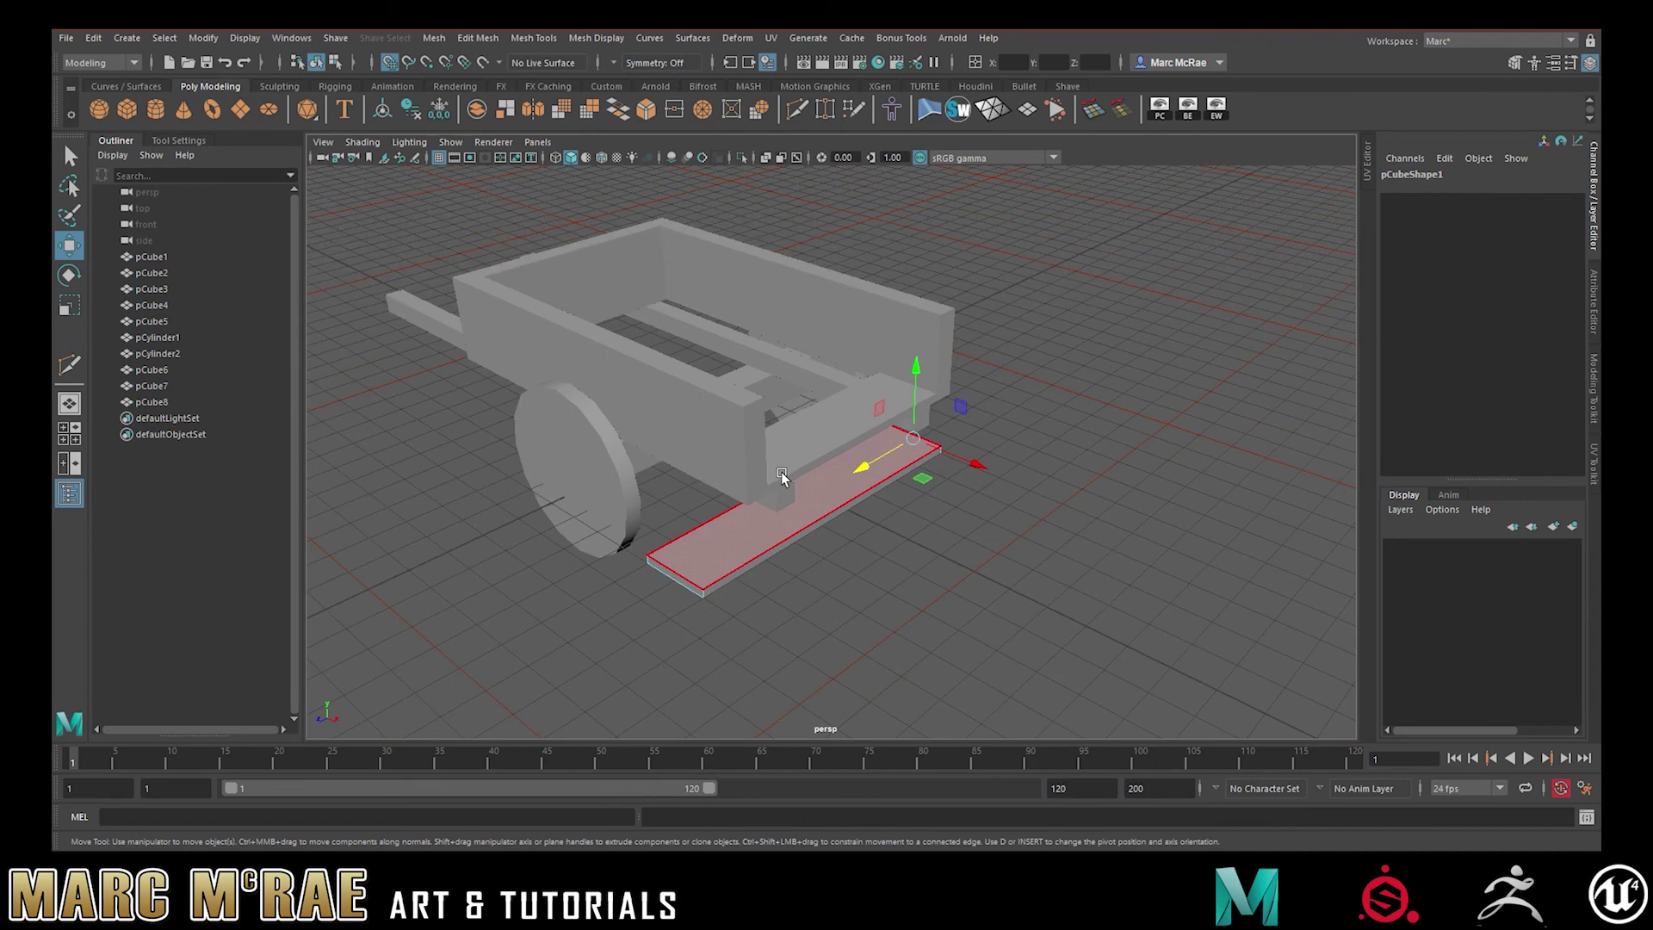
Select the whole plank and move it back up to the wagon's open end, at Translate X 7.333 and Translate Y 9.727
{"action": "right_click_drag", "start_coordinate": [1075, 447], "coordinate": [1135, 418]}
{"action": "left_click", "coordinate": [1134, 418]}
{"action": "left_click", "coordinate": [848, 482]}
{"action": "middle_click_drag", "start_coordinate": [916, 484], "coordinate": [948, 512], "text": "alt"}
{"action": "left_click_drag", "start_coordinate": [736, 575], "coordinate": [766, 535]}
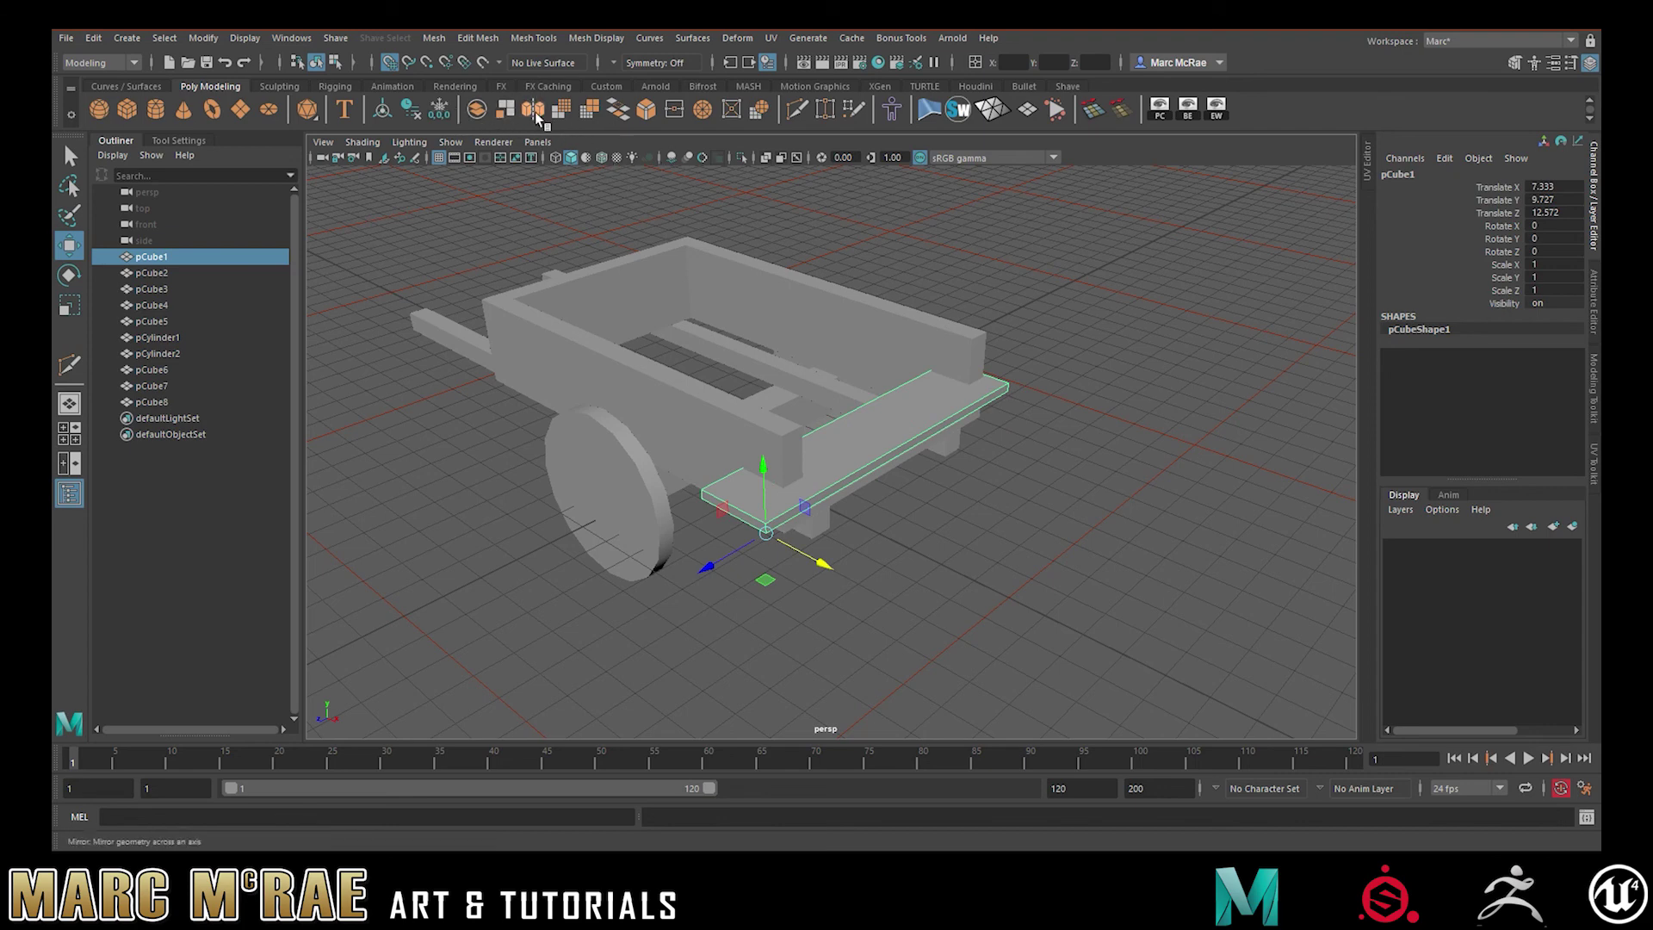
Turn off grid snapping and delete the leftover duplicate plank beneath the end plank
{"action": "left_click", "coordinate": [390, 63]}
{"action": "scroll", "coordinate": [763, 346], "scroll_direction": "up", "scroll_amount": 3}
{"action": "mouse_move", "coordinate": [763, 346]}
{"action": "left_mouse_down", "text": "alt"}
{"action": "mouse_move", "coordinate": [887, 396]}
{"action": "mouse_move", "coordinate": [775, 325]}
{"action": "left_mouse_up", "text": "alt"}
{"action": "left_click", "coordinate": [847, 400]}
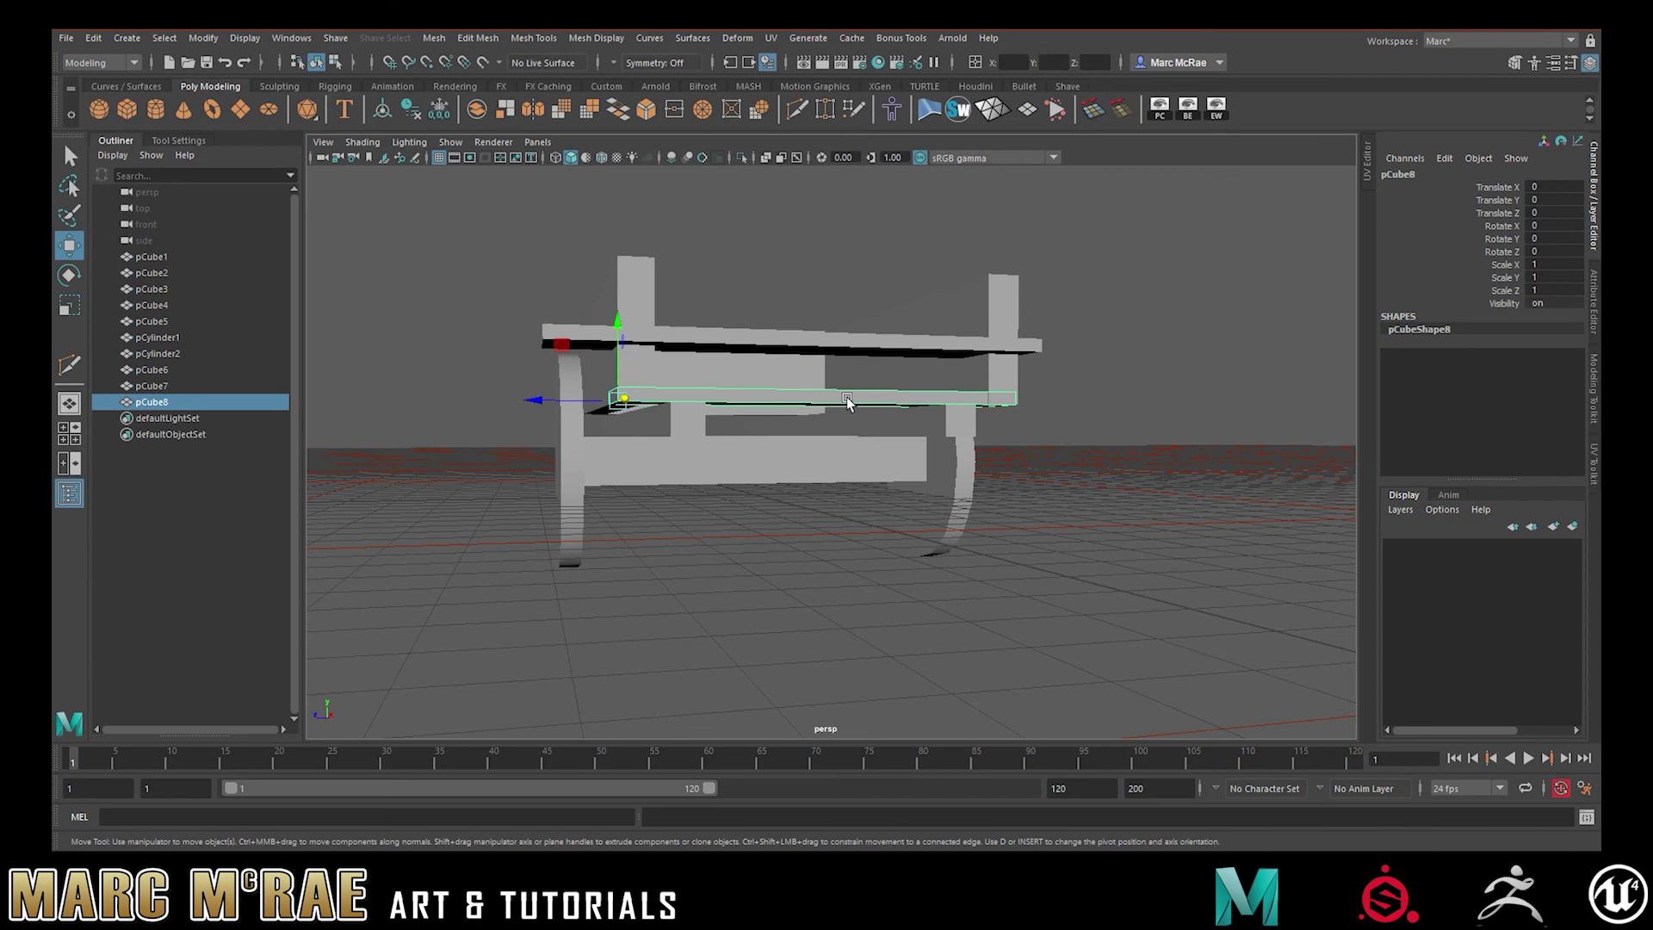
{"action": "key", "text": "Delete"}
{"action": "left_click_drag", "start_coordinate": [866, 278], "coordinate": [886, 387], "text": "alt"}
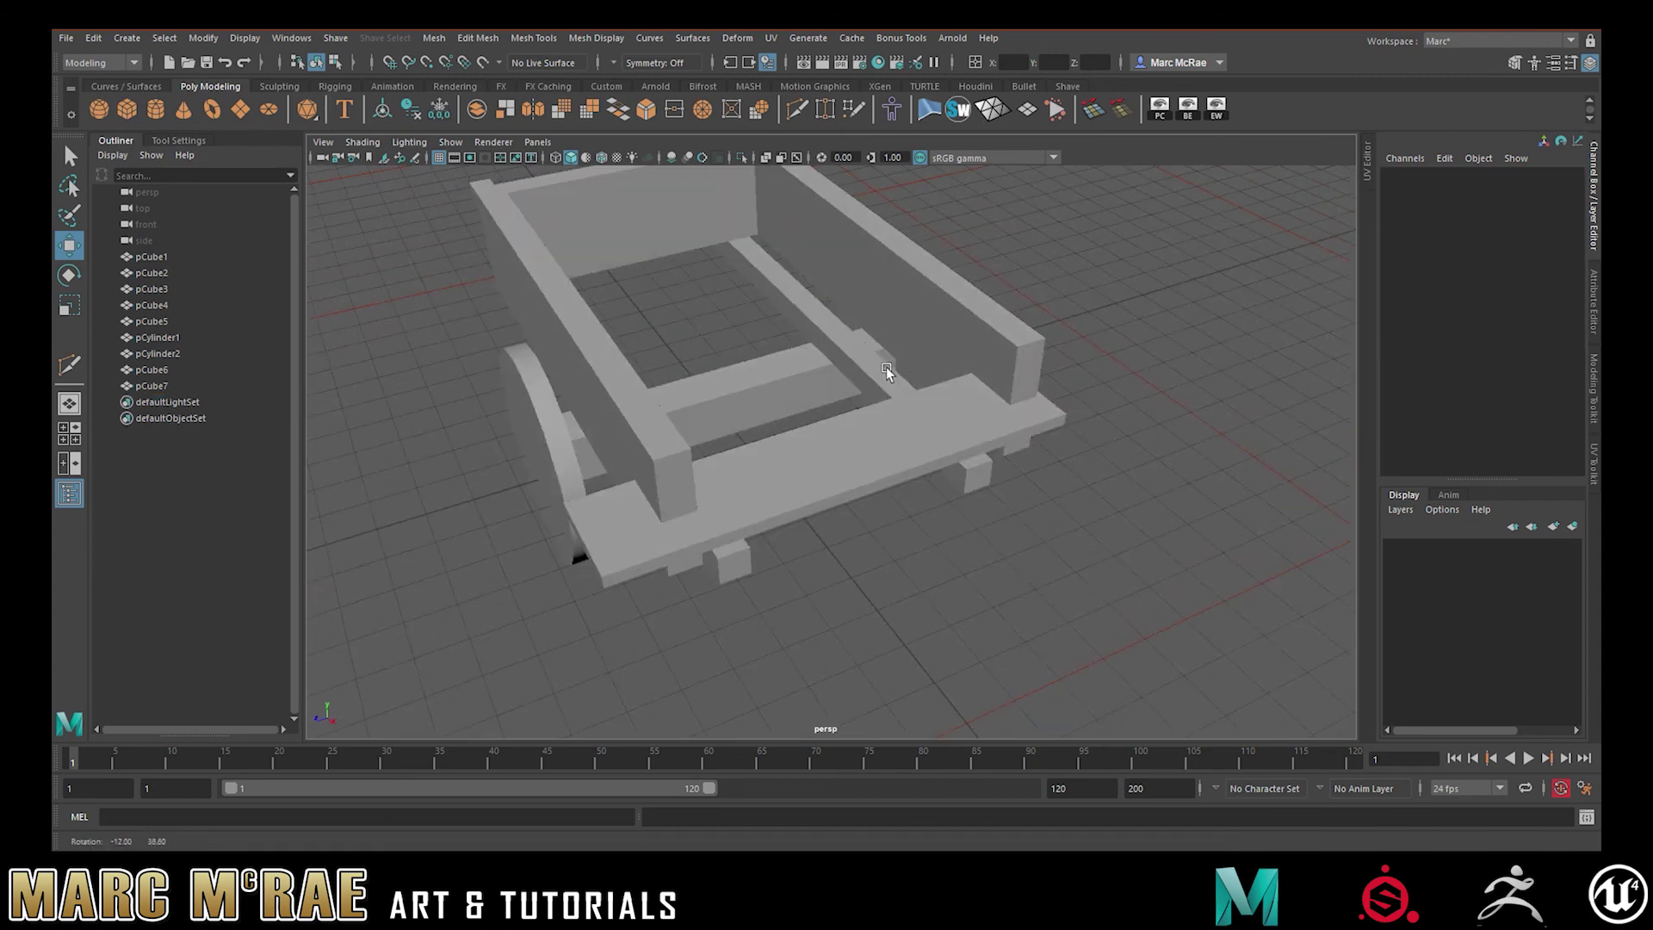
Lower the end plank to Translate Y 0.69 and slide it sideways to Translate Z 6.438
{"action": "left_click", "coordinate": [766, 487]}
{"action": "left_click_drag", "start_coordinate": [772, 479], "coordinate": [806, 451], "text": "alt"}
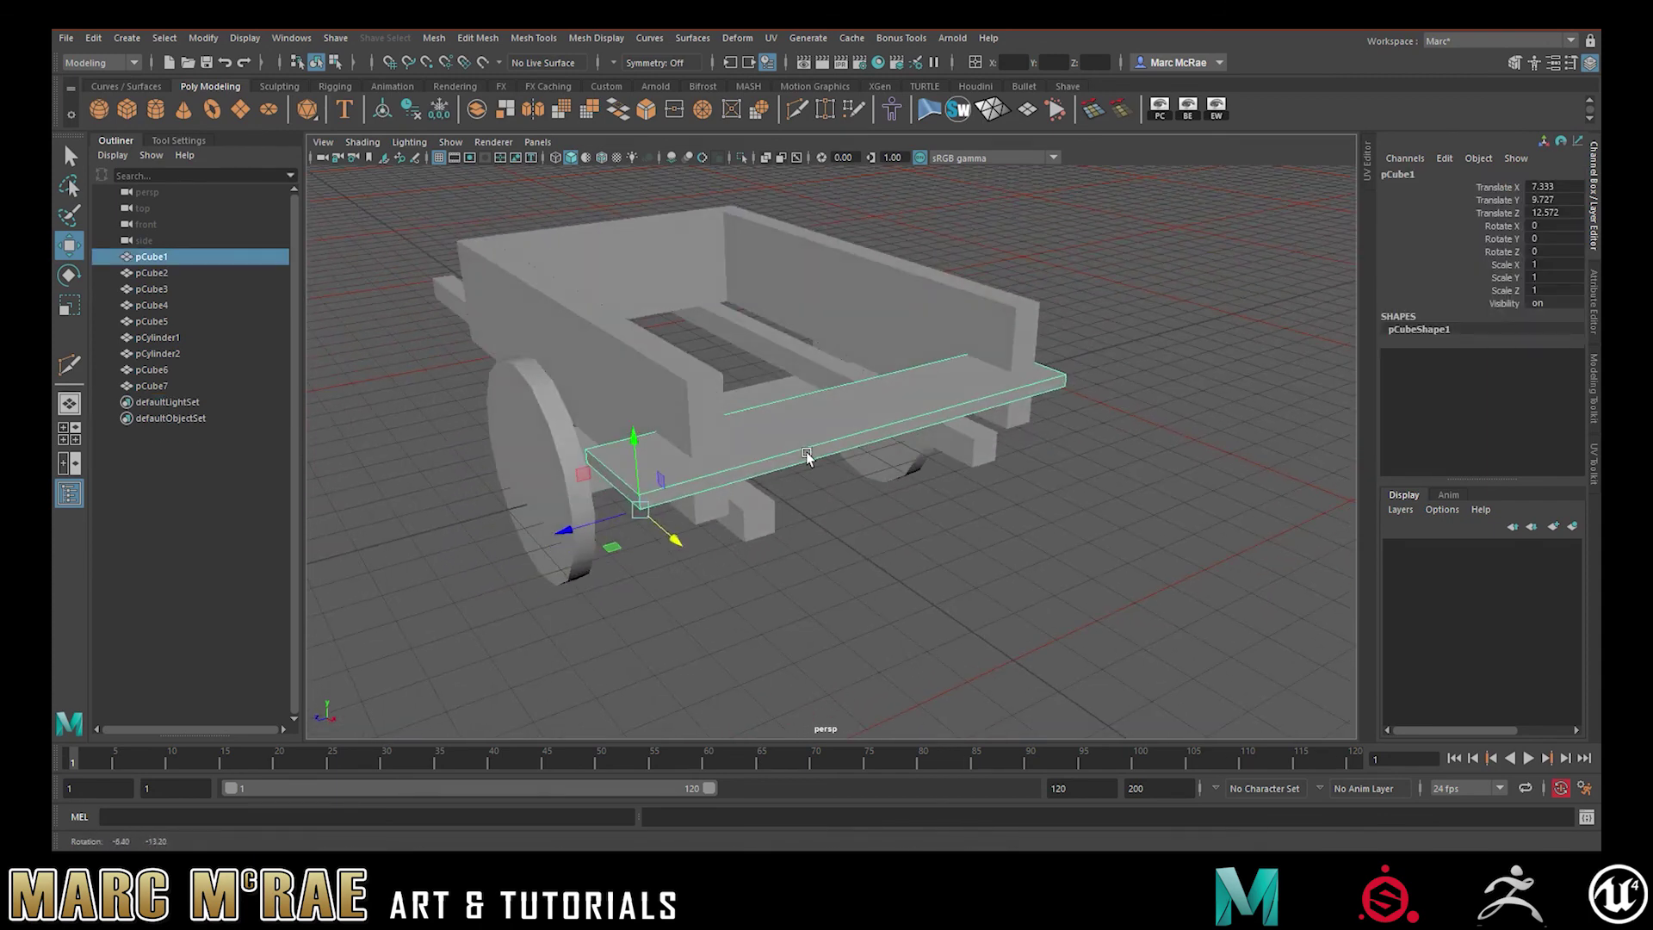
{"action": "left_click_drag", "start_coordinate": [632, 445], "coordinate": [613, 497]}
{"action": "left_click_drag", "start_coordinate": [688, 501], "coordinate": [600, 517], "text": "alt"}
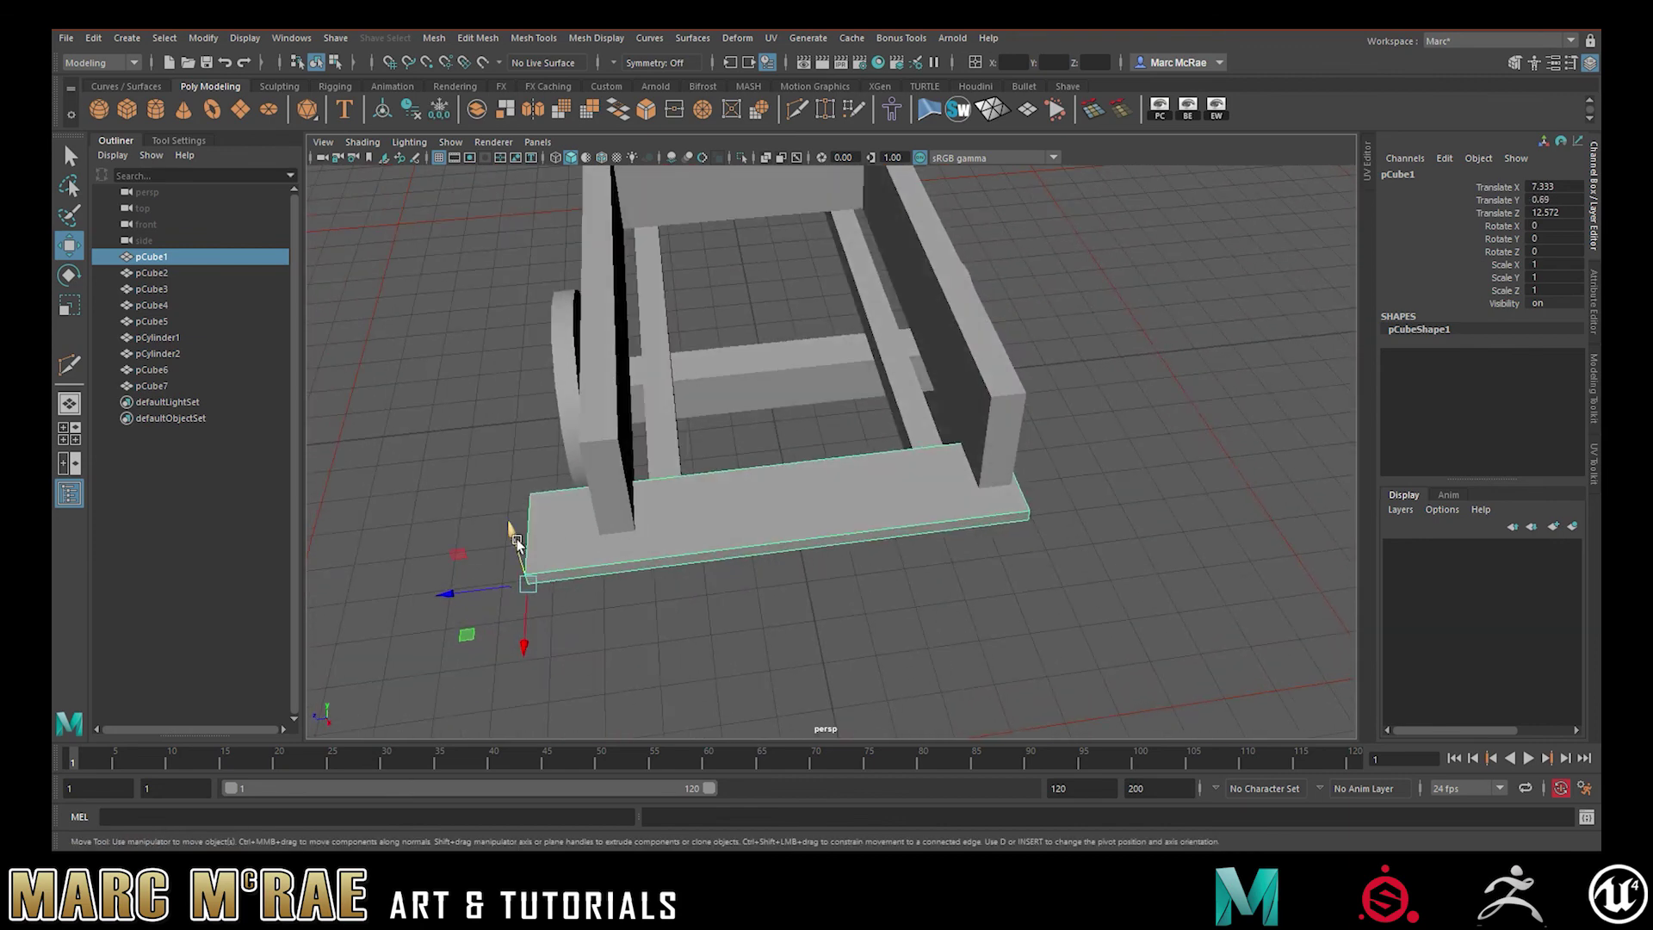
{"action": "left_click_drag", "start_coordinate": [448, 592], "coordinate": [529, 589]}
Insert an edge loop across the middle of the end plank with Multi-Cut
{"action": "left_click_drag", "start_coordinate": [726, 513], "coordinate": [767, 488], "text": "alt"}
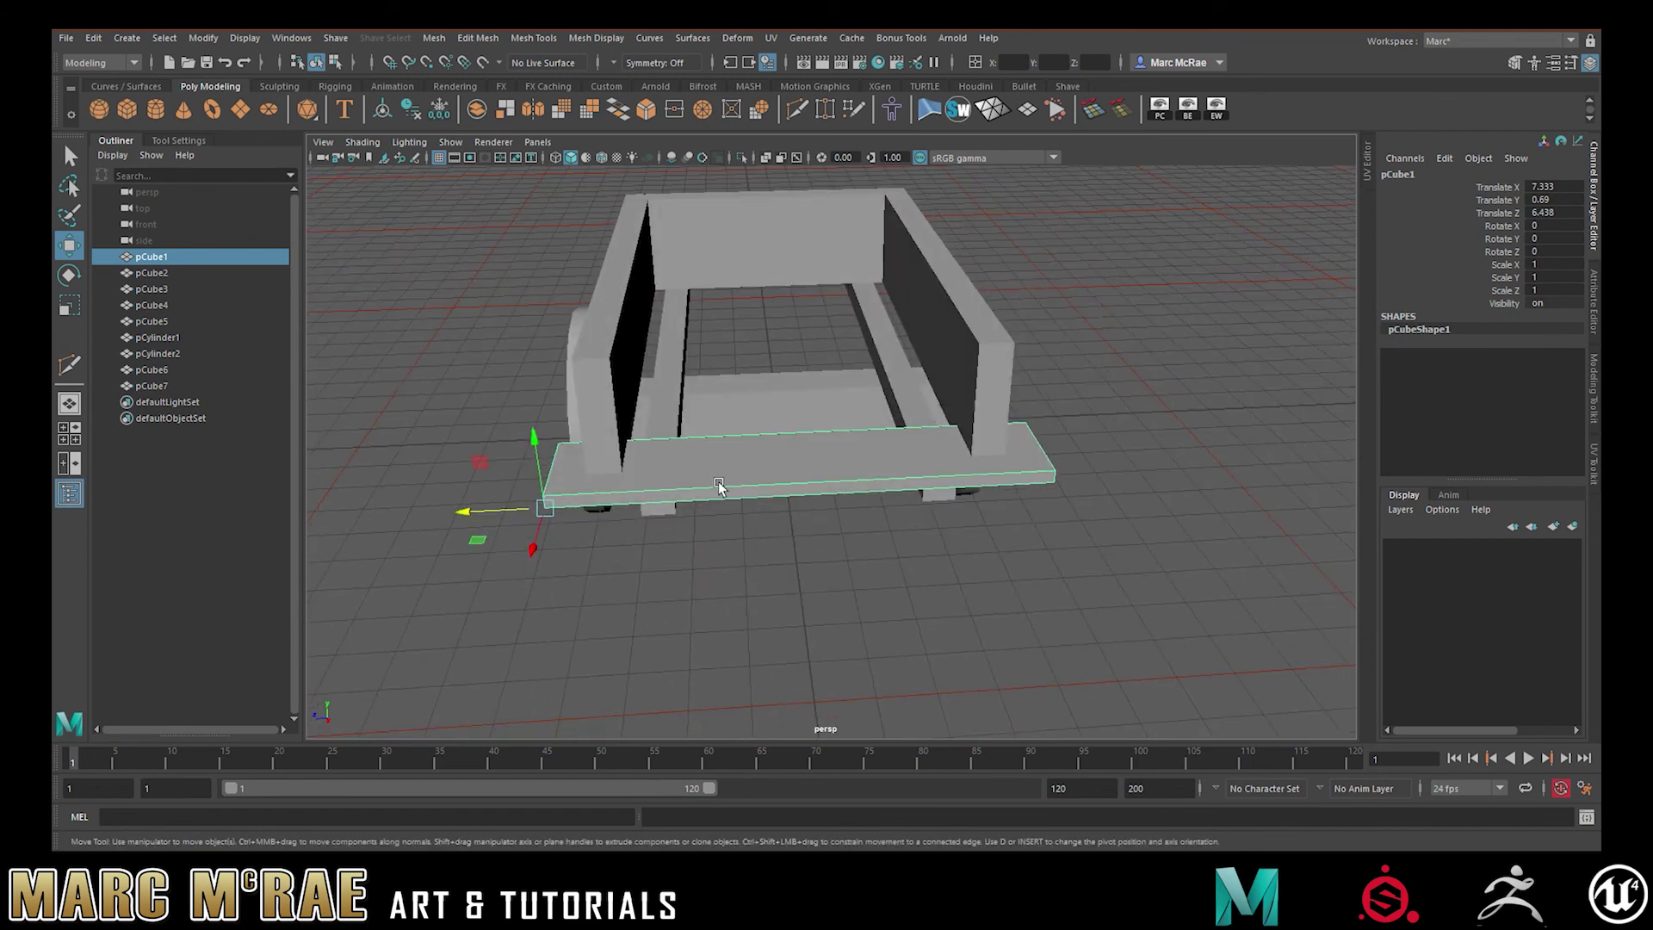
{"action": "left_click", "coordinate": [808, 113]}
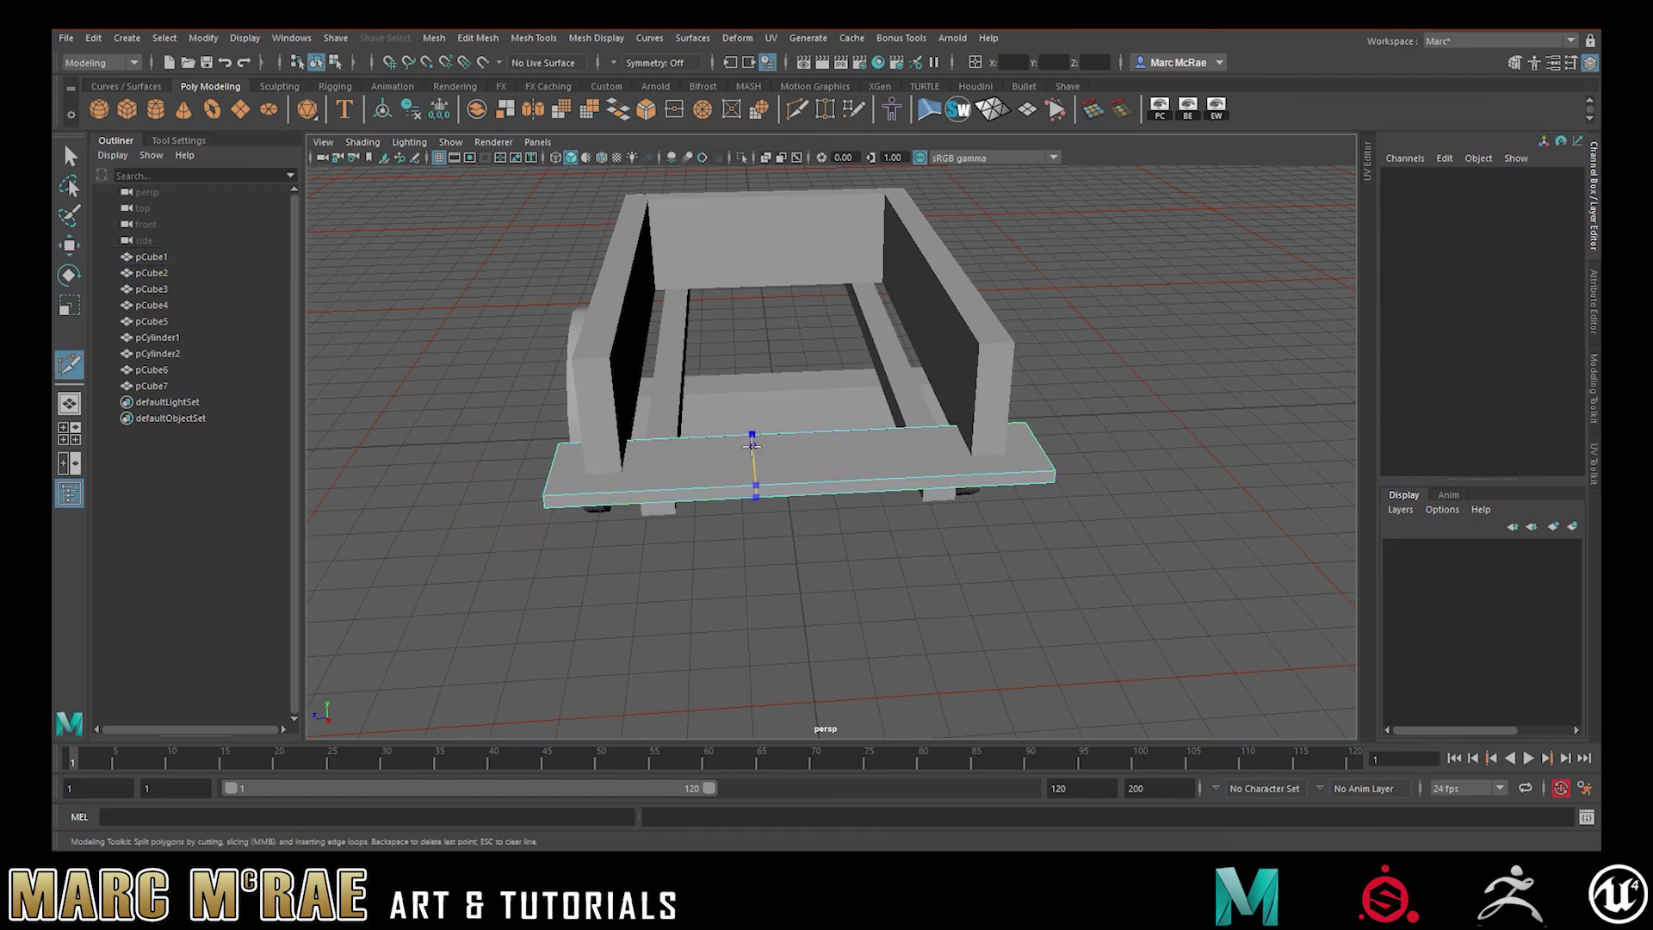
{"action": "left_click", "coordinate": [784, 464], "text": "ctrl"}
{"action": "key", "text": "q"}
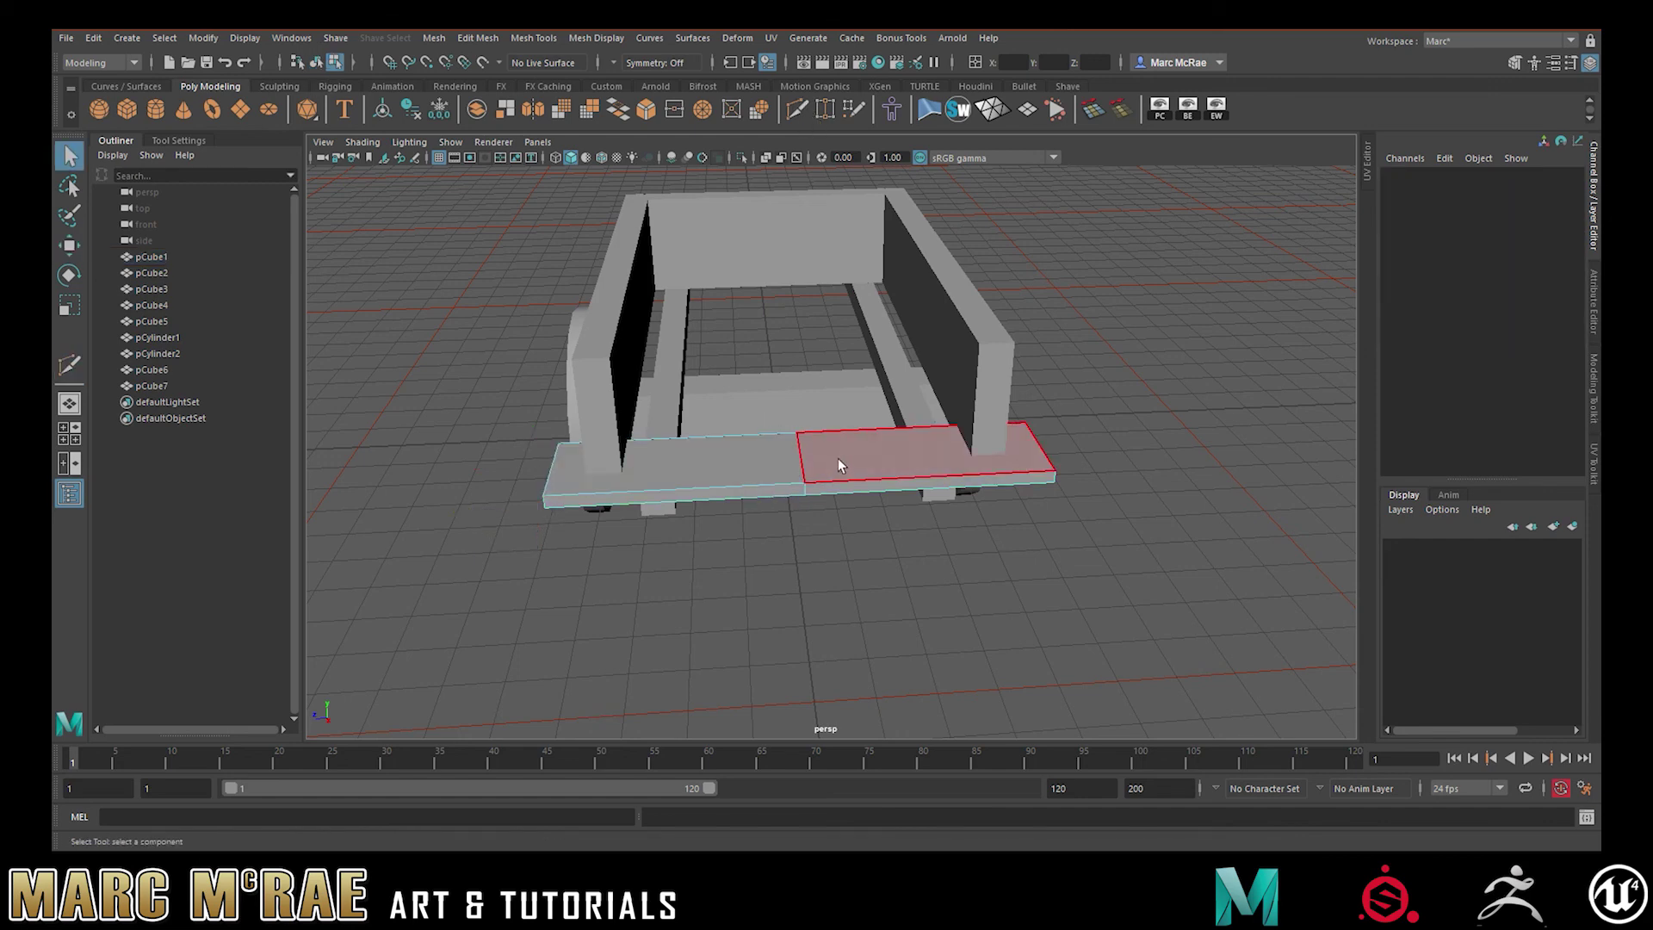
In the full-size top view, return to object selection and select the end plank for moving
{"action": "key", "text": "space"}
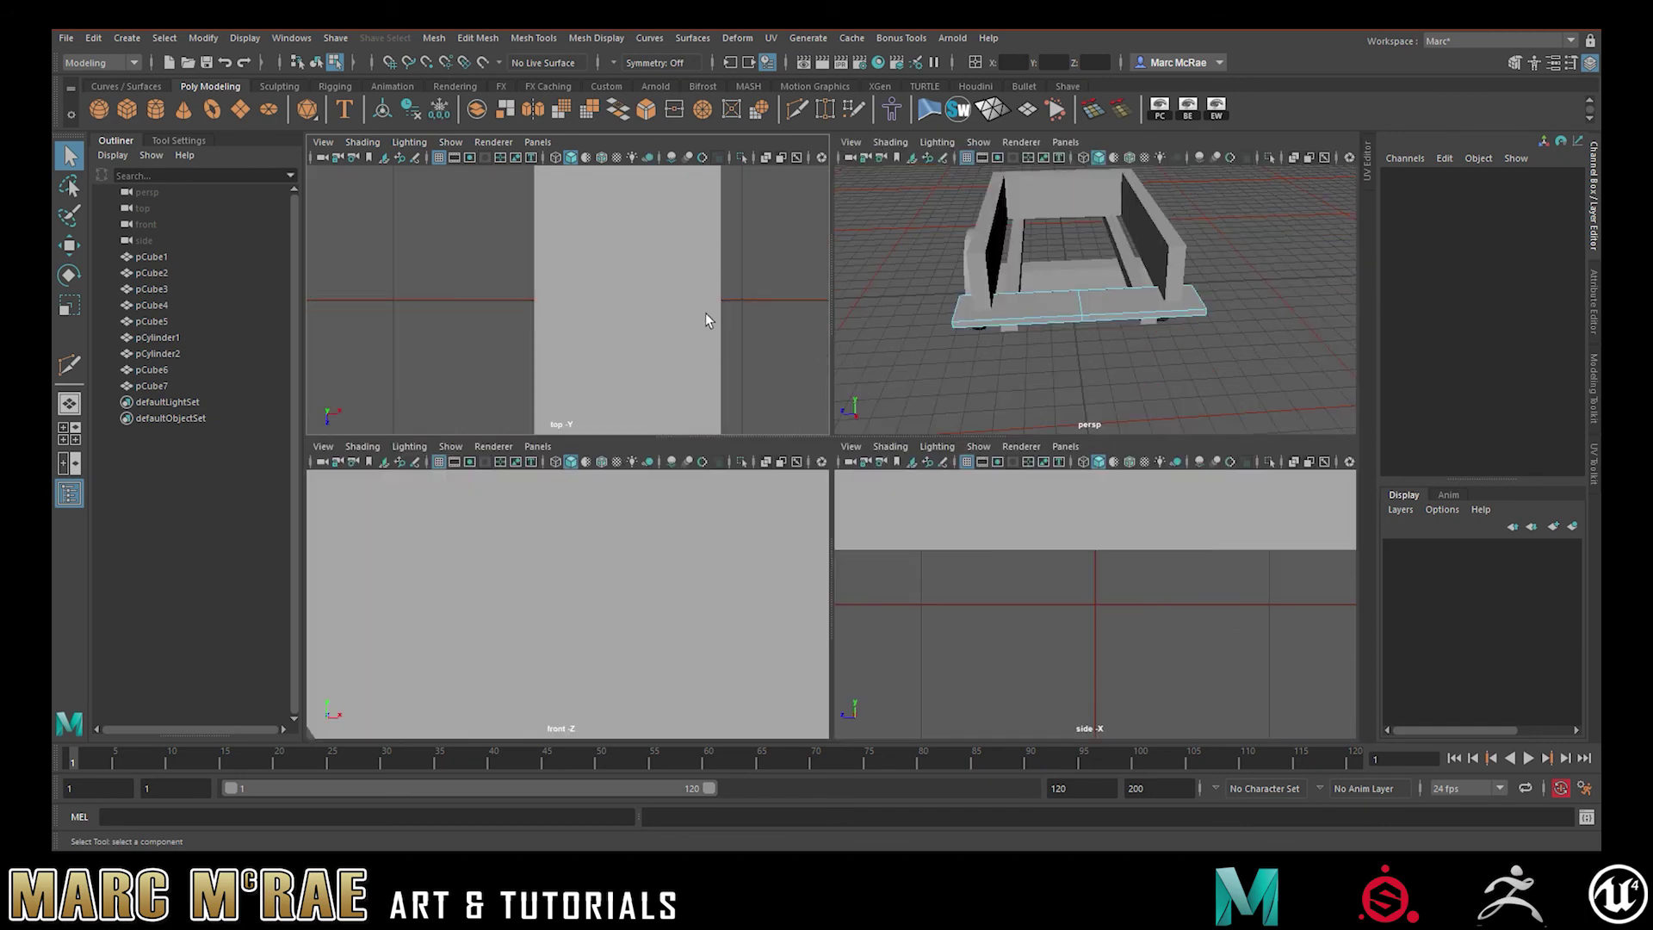
{"action": "key", "text": "space"}
{"action": "key", "text": "a"}
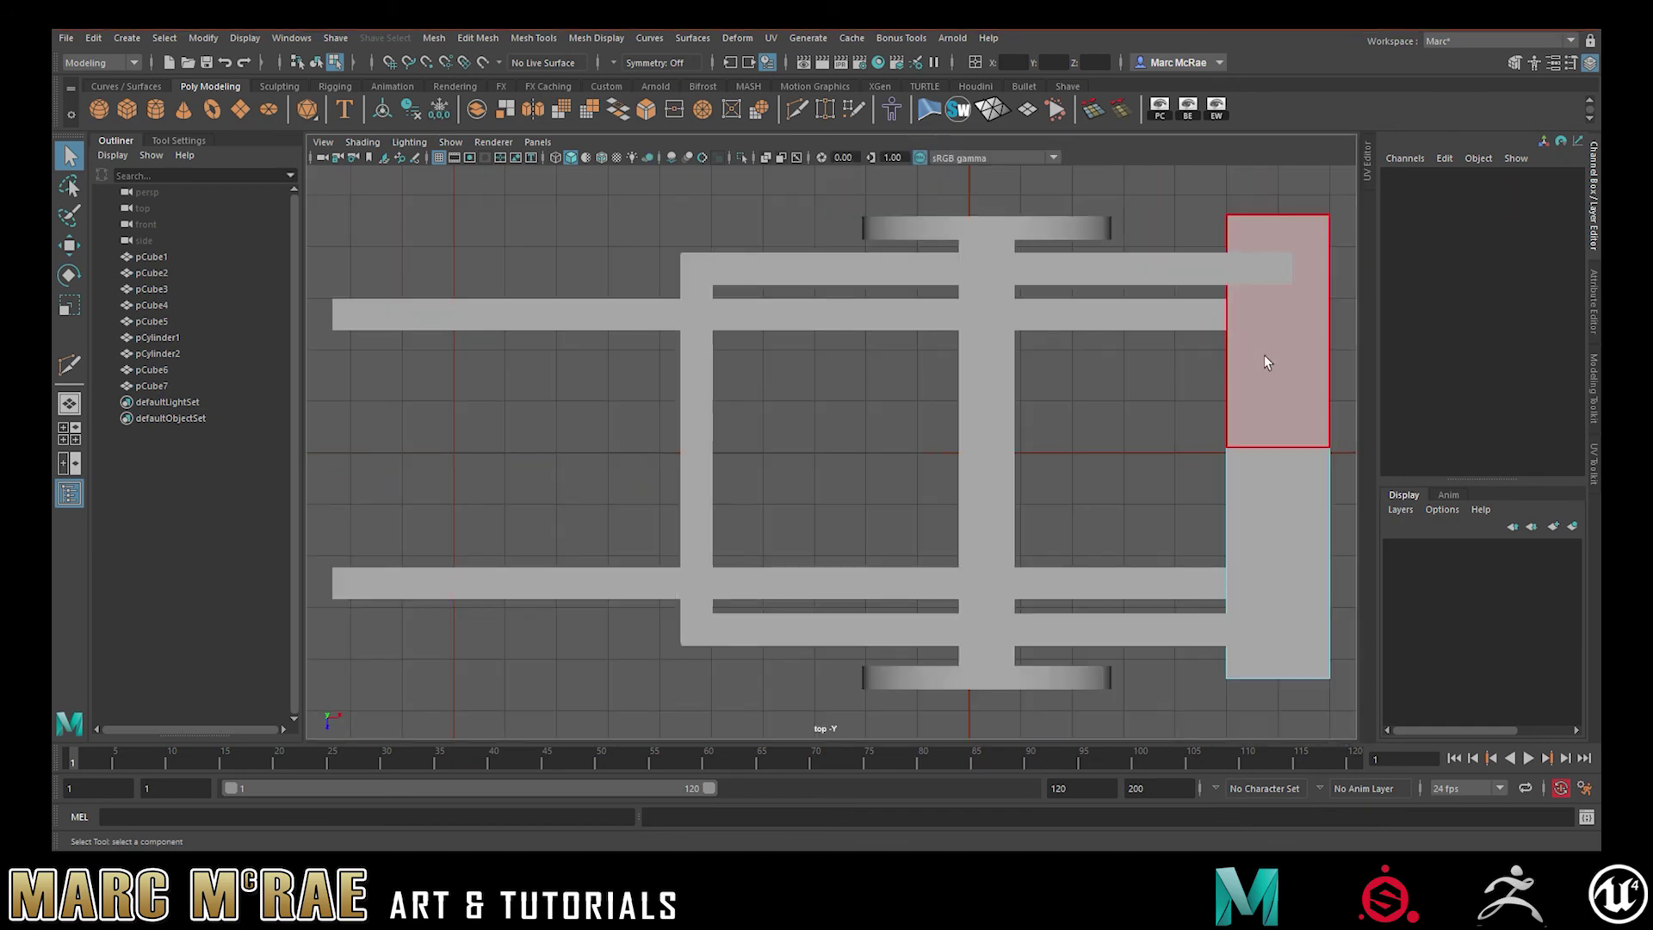
{"action": "right_click_drag", "start_coordinate": [1206, 375], "coordinate": [1292, 364]}
{"action": "left_click", "coordinate": [1138, 390]}
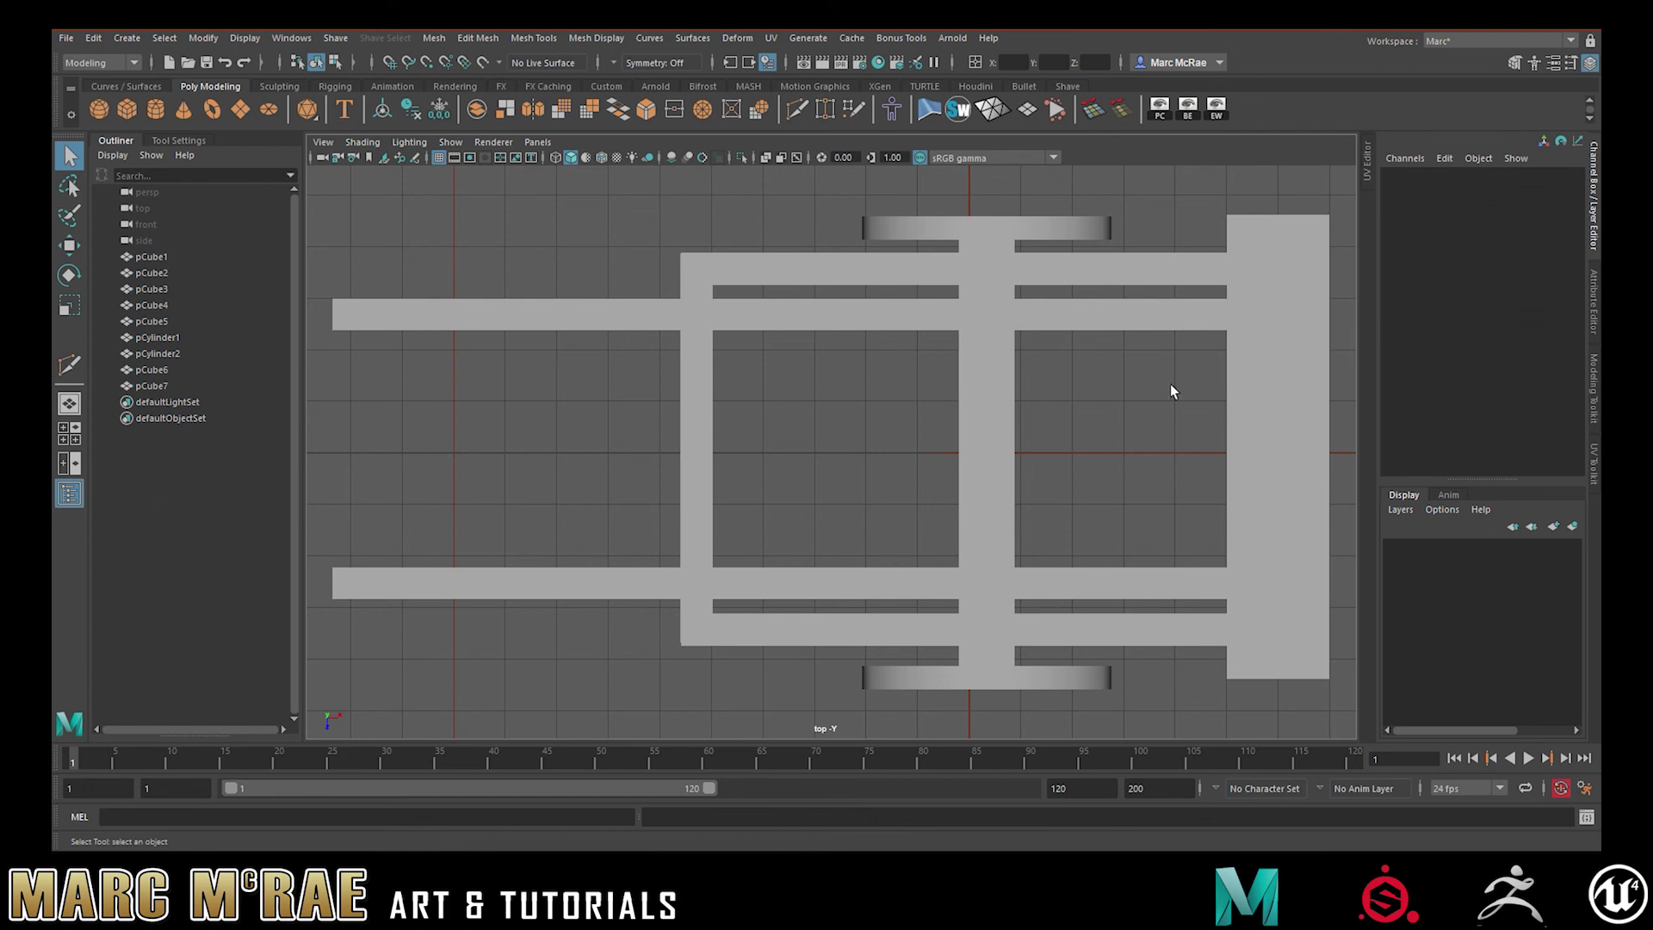
{"action": "middle_click_drag", "start_coordinate": [1170, 386], "coordinate": [1046, 396], "text": "alt"}
{"action": "left_click", "coordinate": [1038, 435]}
{"action": "key", "text": "w"}
{"action": "middle_click_drag", "start_coordinate": [1123, 537], "coordinate": [1054, 502], "text": "alt"}
{"action": "right_click_drag", "start_coordinate": [1054, 502], "coordinate": [993, 512], "text": "alt"}
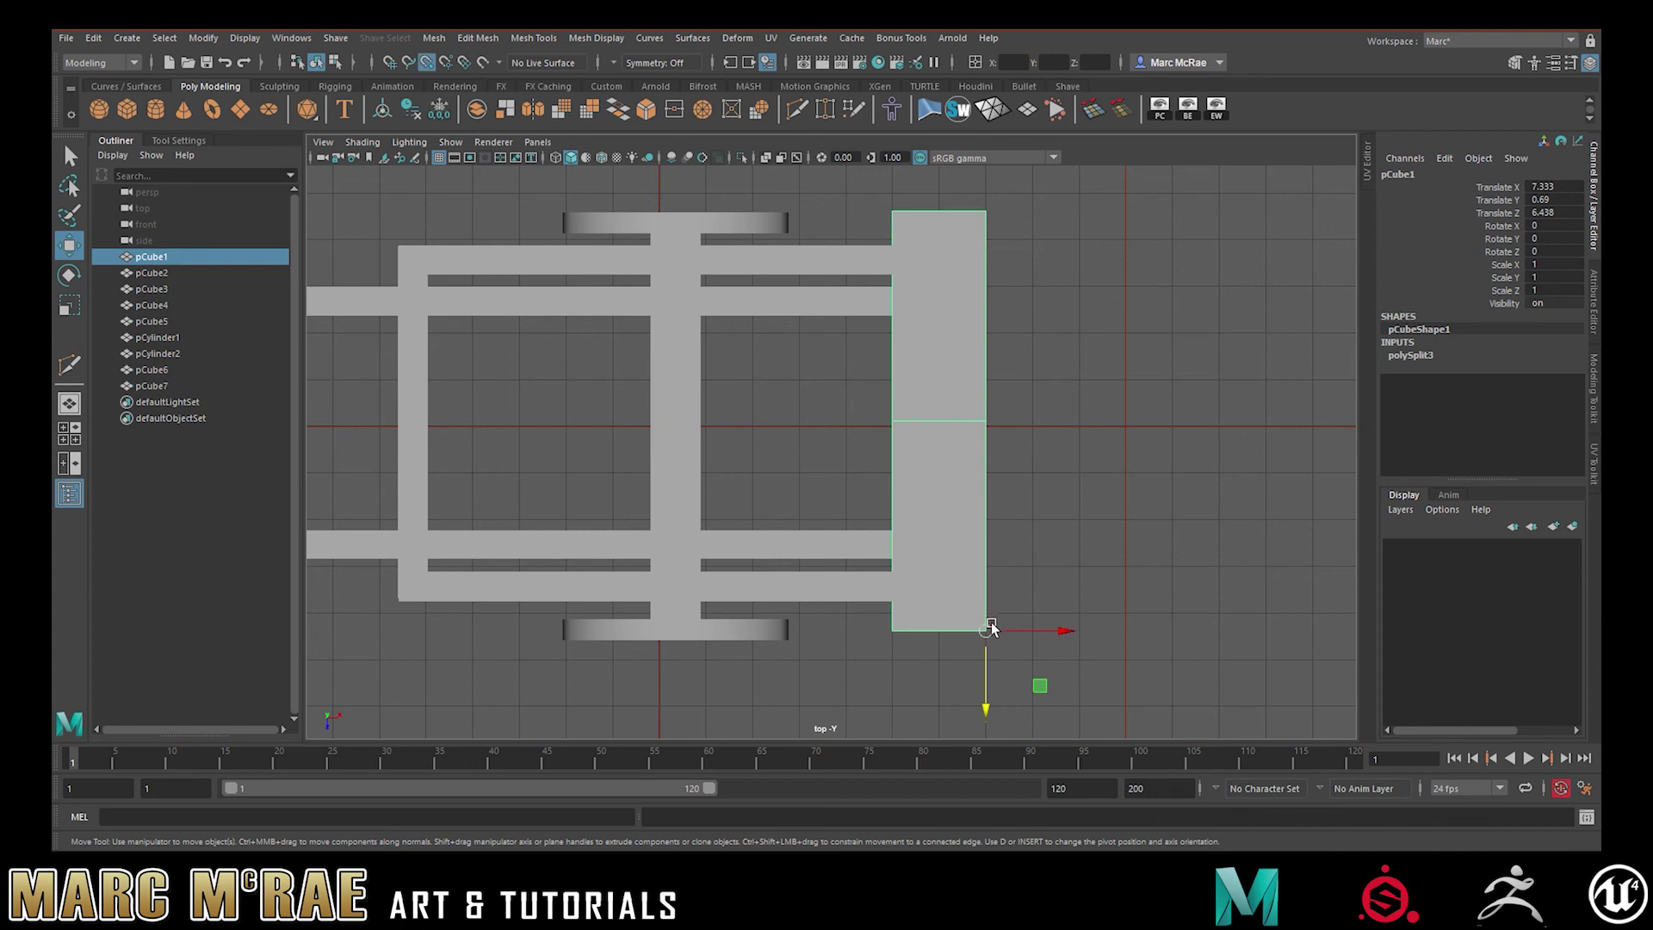
Snap the plank's pivot to its middle edge and grid-snap the plank onto the central axis, at Translate Z 7.572
{"action": "key", "text": "d"}
{"action": "key", "text": "v"}
{"action": "left_click_drag", "start_coordinate": [987, 633], "coordinate": [1025, 430]}
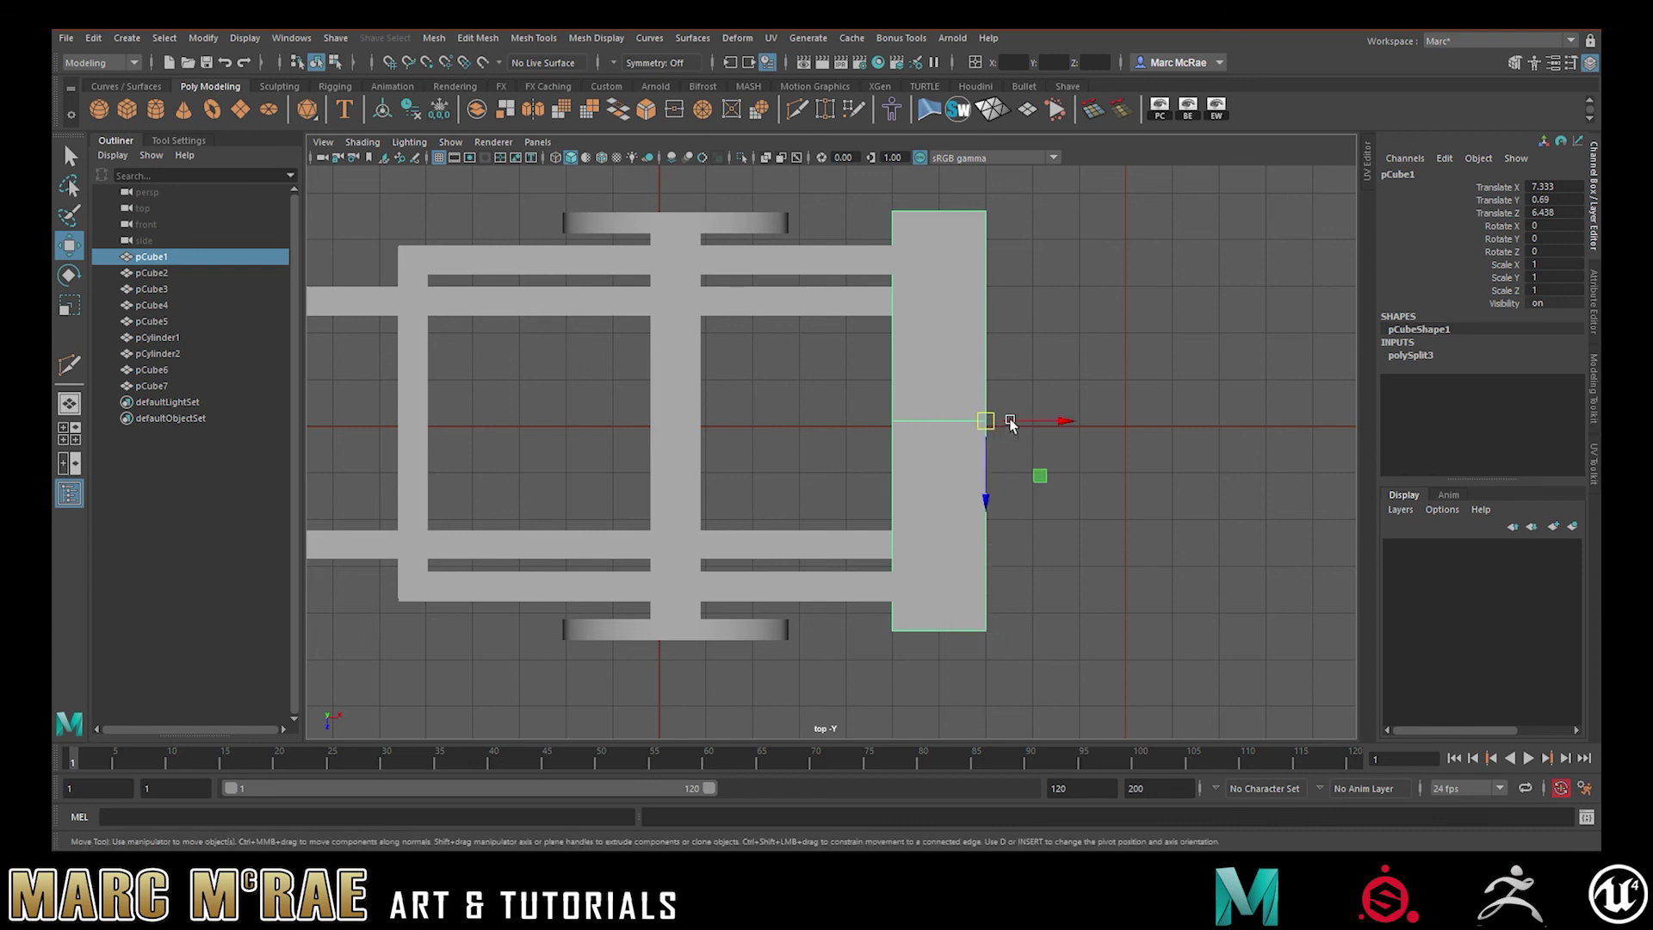
{"action": "left_click", "coordinate": [390, 64]}
{"action": "mouse_move", "coordinate": [986, 421]}
{"action": "left_mouse_down"}
{"action": "mouse_move", "coordinate": [952, 428]}
{"action": "mouse_move", "coordinate": [990, 425]}
{"action": "left_mouse_up"}
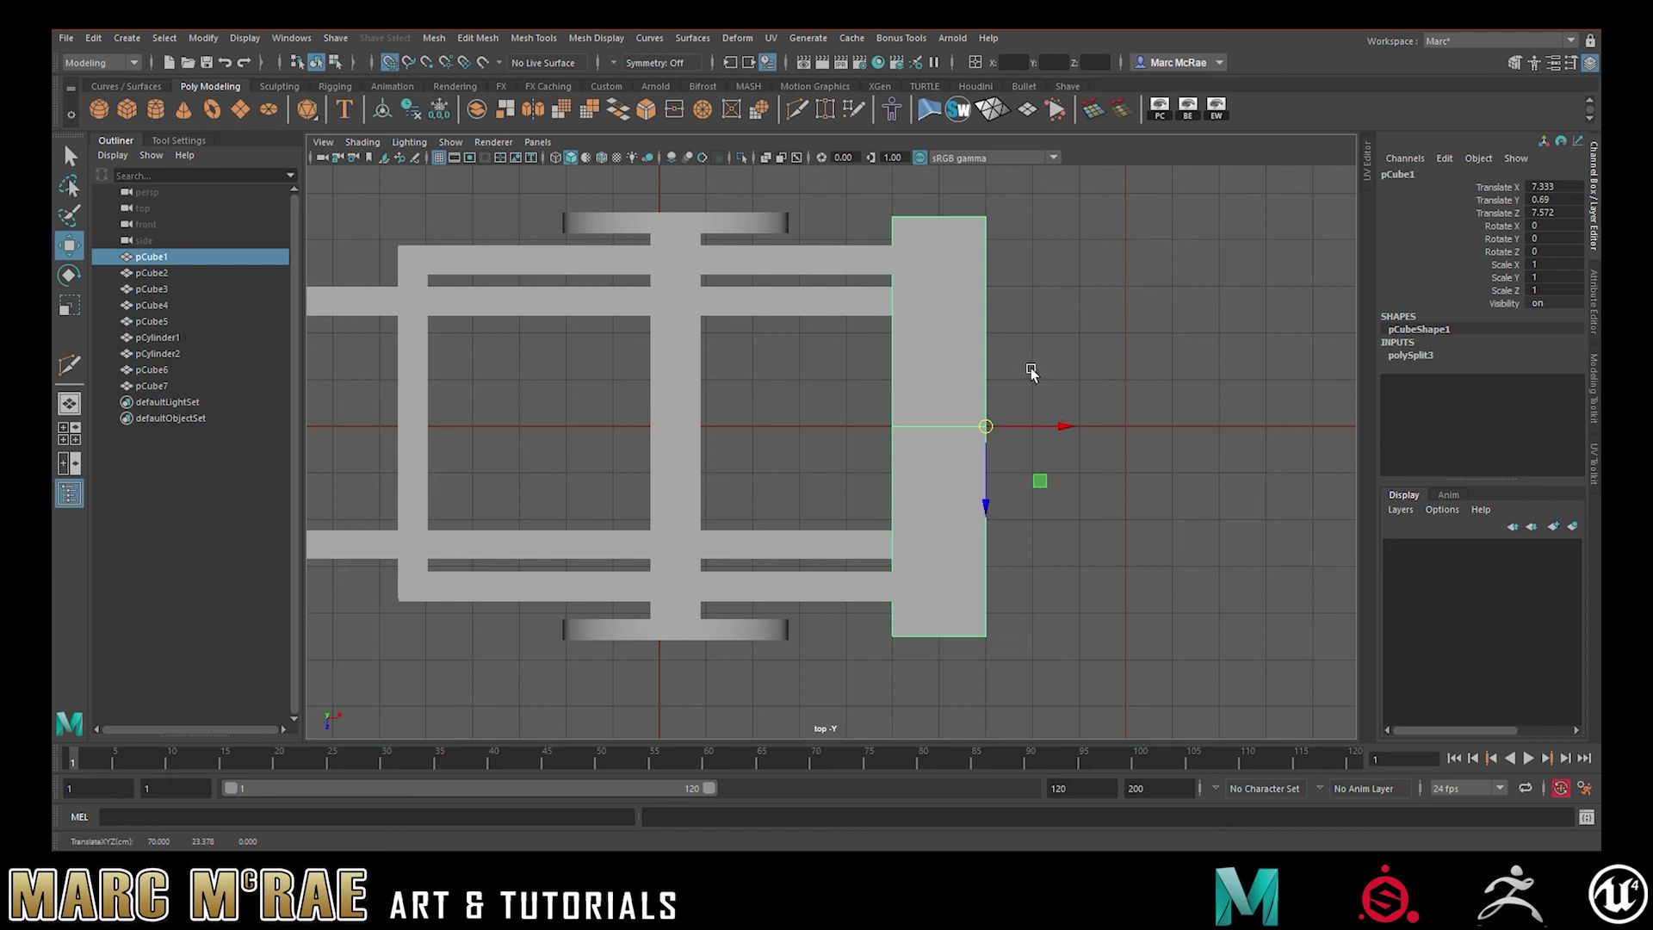
Select the edges at one end of the plank and grid-snap them inward to Z -40
{"action": "right_click_drag", "start_coordinate": [948, 244], "coordinate": [926, 198]}
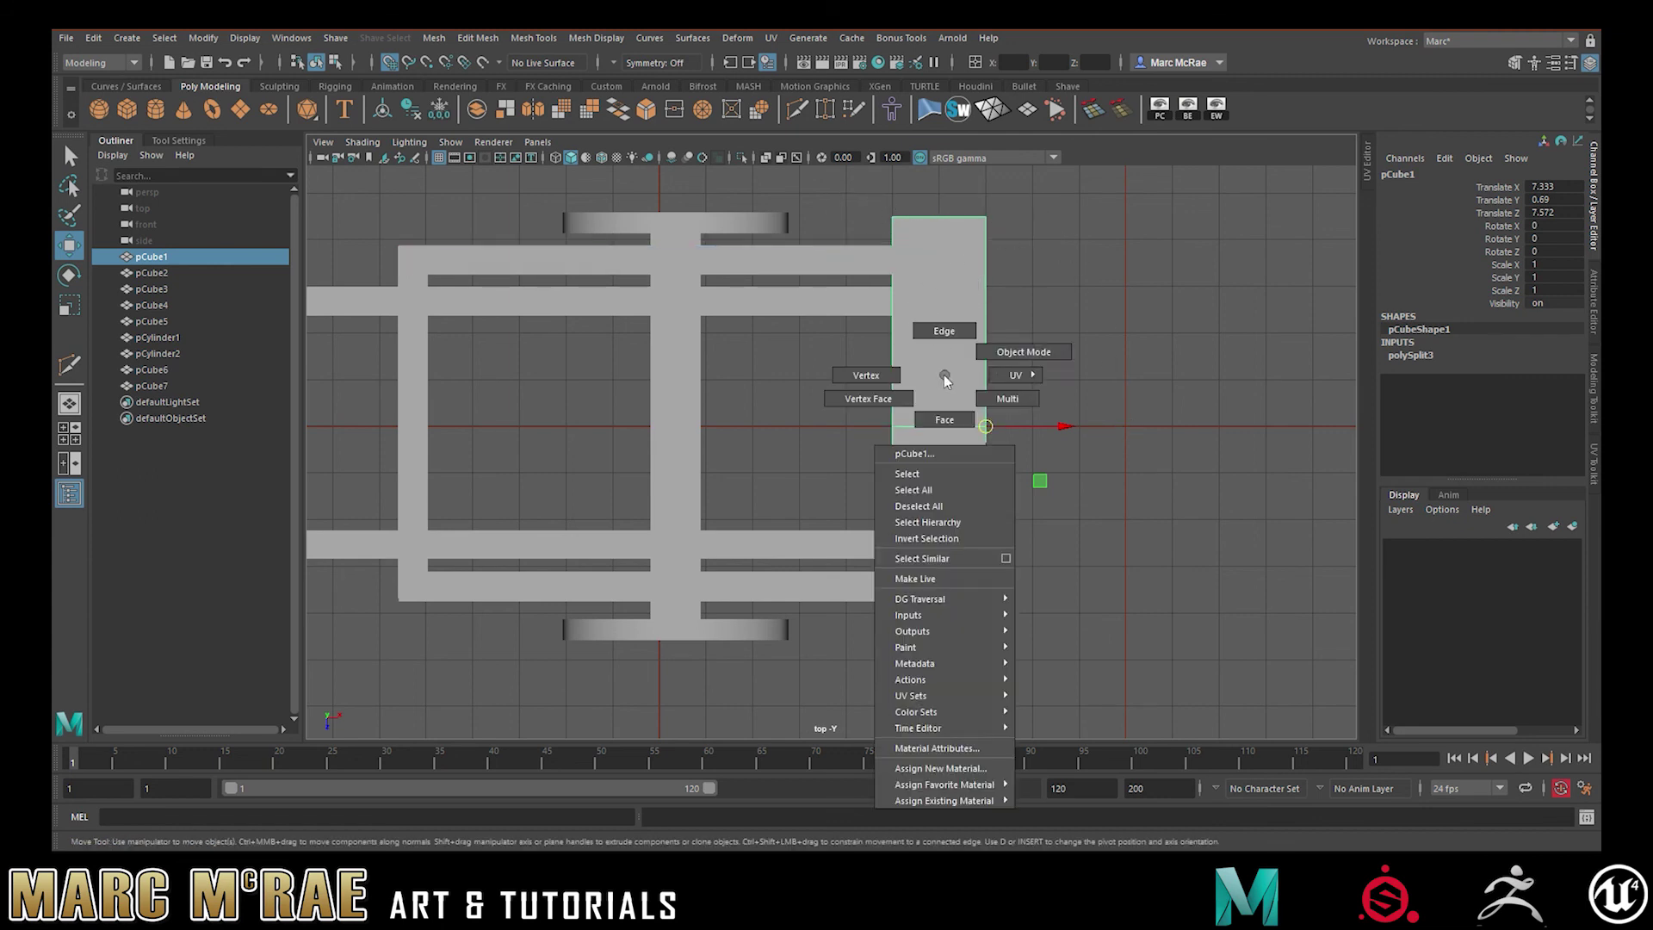
{"action": "right_click_drag", "start_coordinate": [950, 367], "coordinate": [947, 324]}
{"action": "left_click_drag", "start_coordinate": [866, 197], "coordinate": [1044, 260]}
{"action": "left_click_drag", "start_coordinate": [1097, 481], "coordinate": [771, 360], "text": "ctrl"}
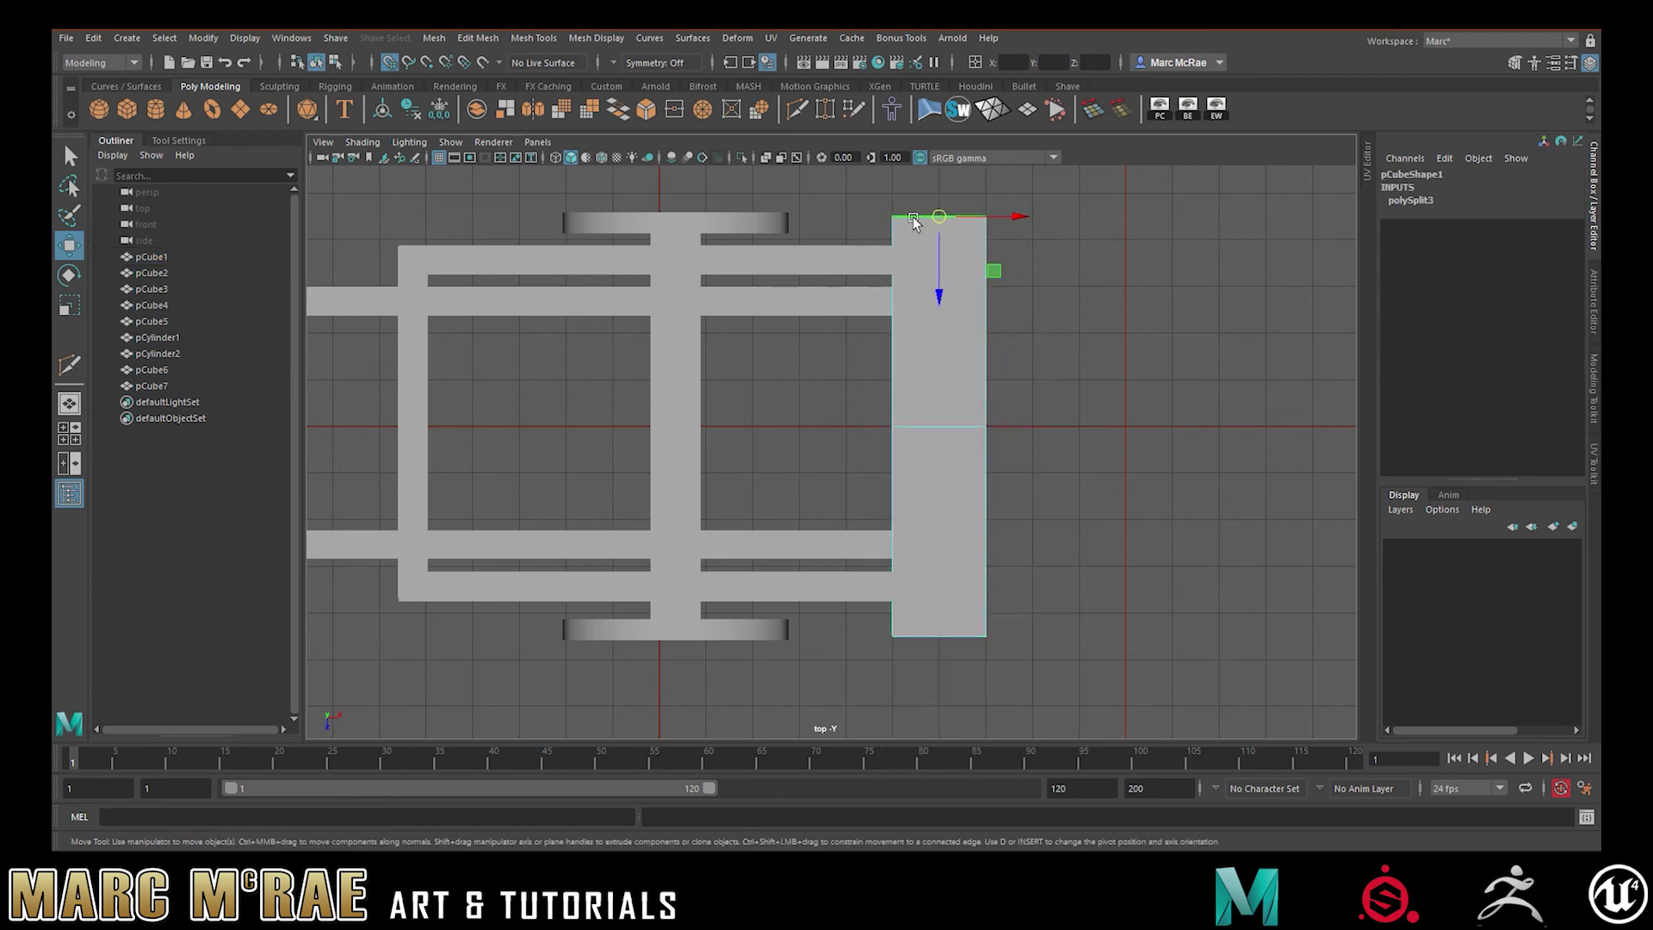
{"action": "left_click_drag", "start_coordinate": [938, 243], "coordinate": [939, 267]}
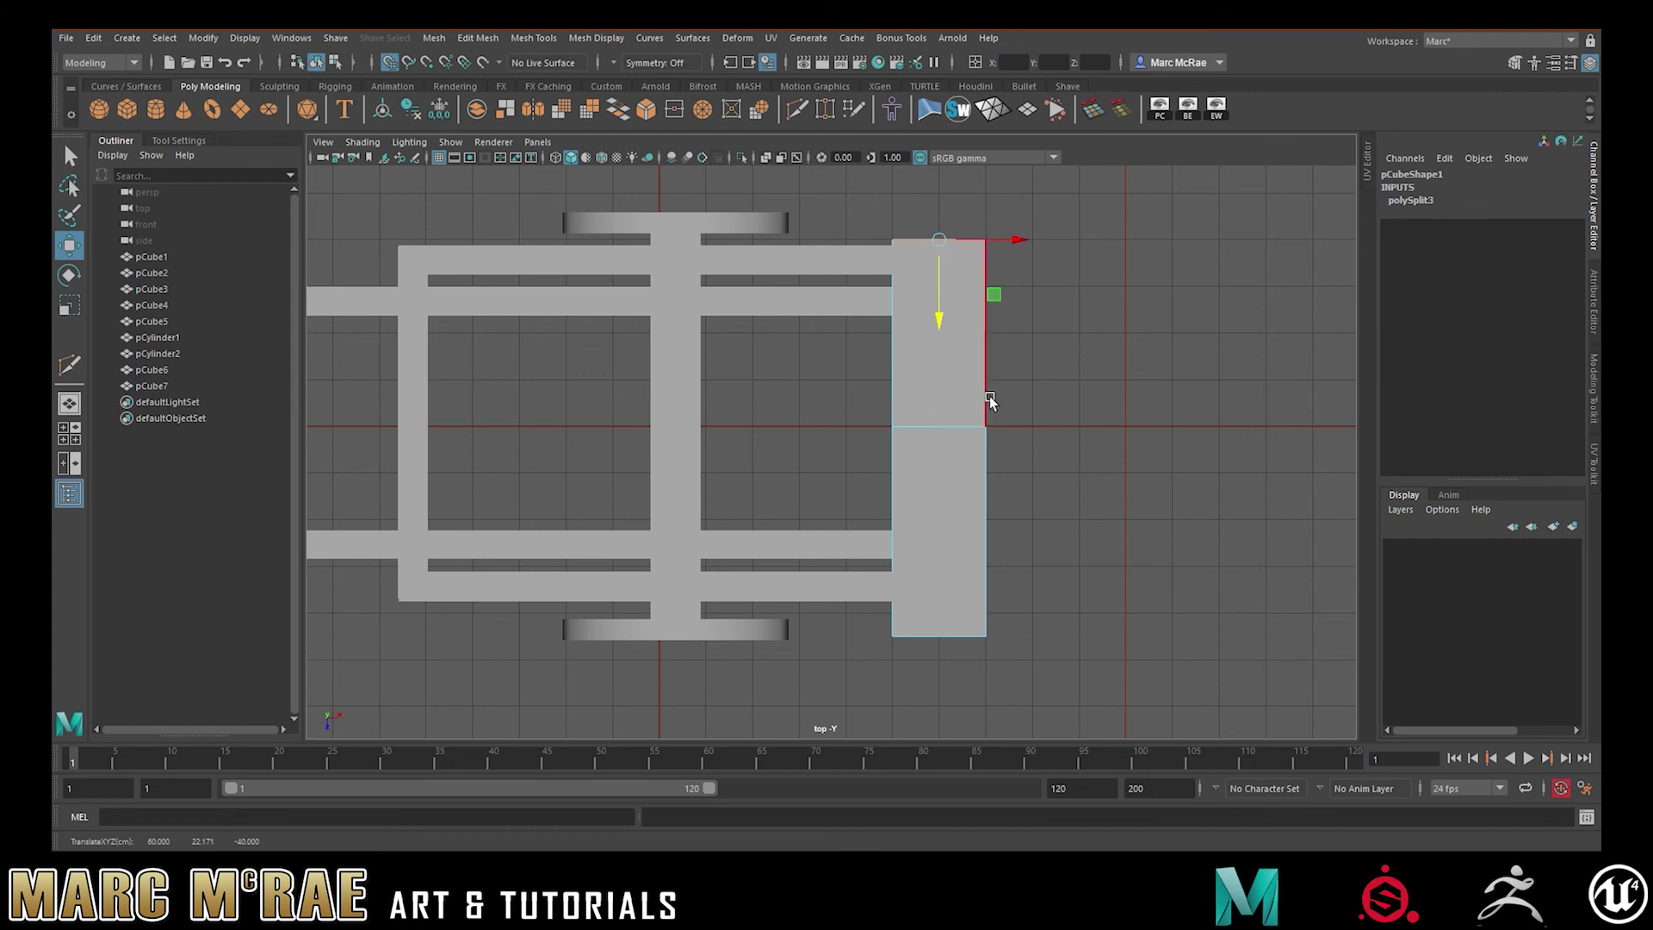
Select the edges at the plank's opposite end and grid-snap them inward to Z 40
{"action": "left_click_drag", "start_coordinate": [861, 621], "coordinate": [1079, 672]}
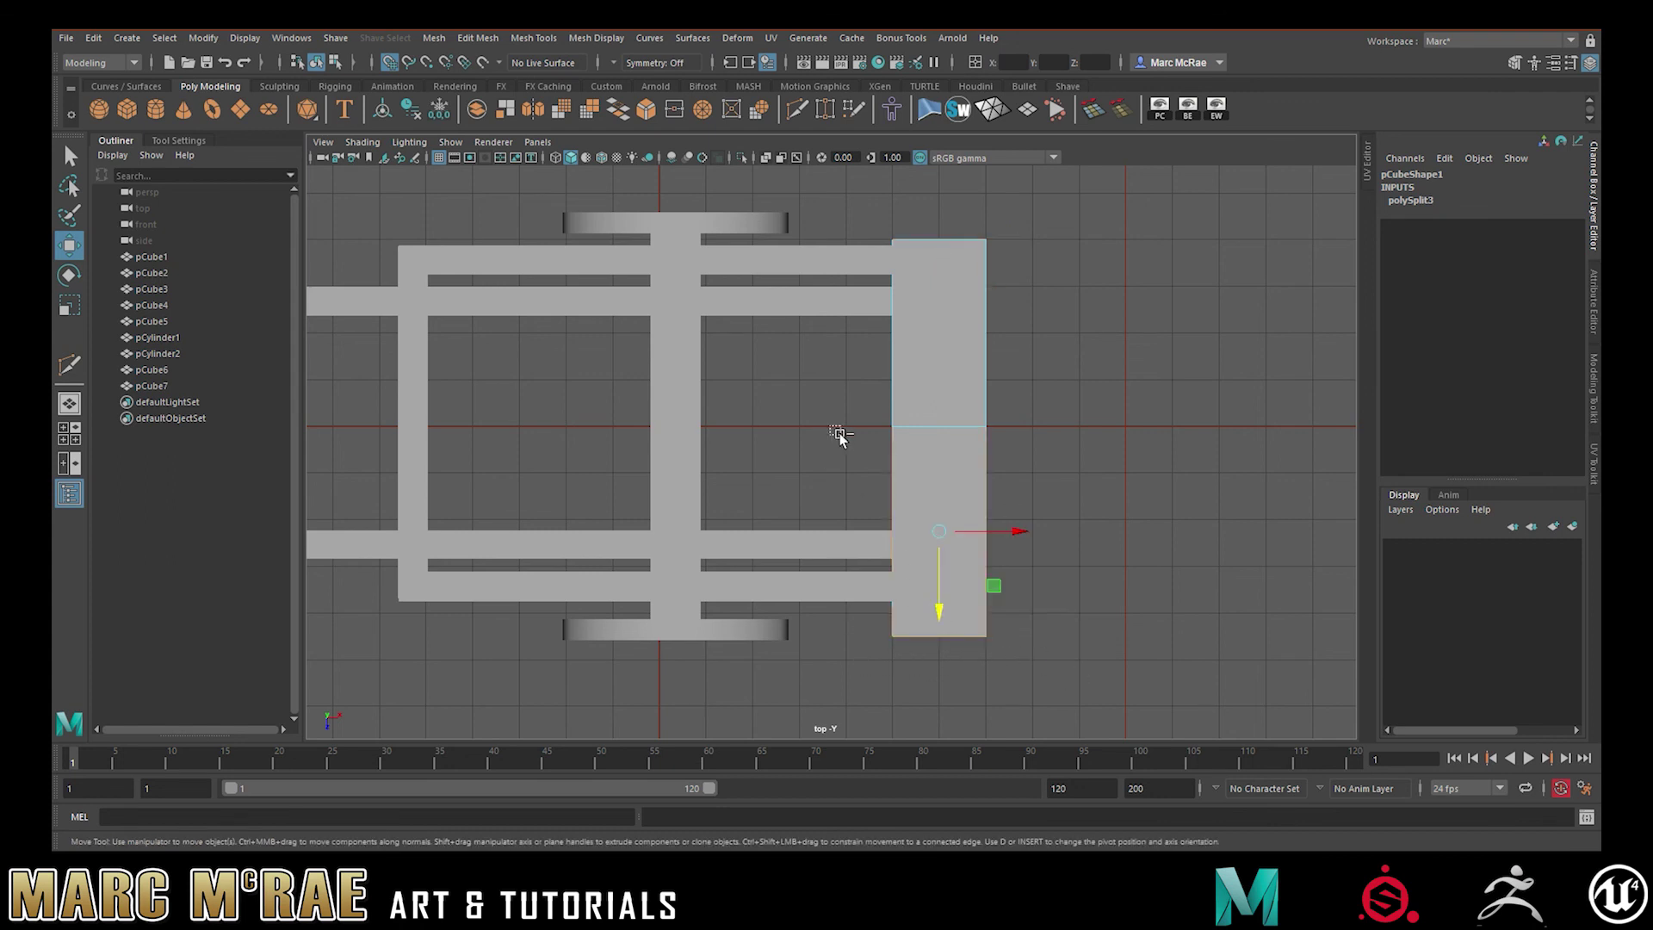
{"action": "mouse_move", "coordinate": [937, 676]}
{"action": "left_mouse_down"}
{"action": "mouse_move", "coordinate": [938, 699]}
{"action": "mouse_move", "coordinate": [937, 652]}
{"action": "left_mouse_up"}
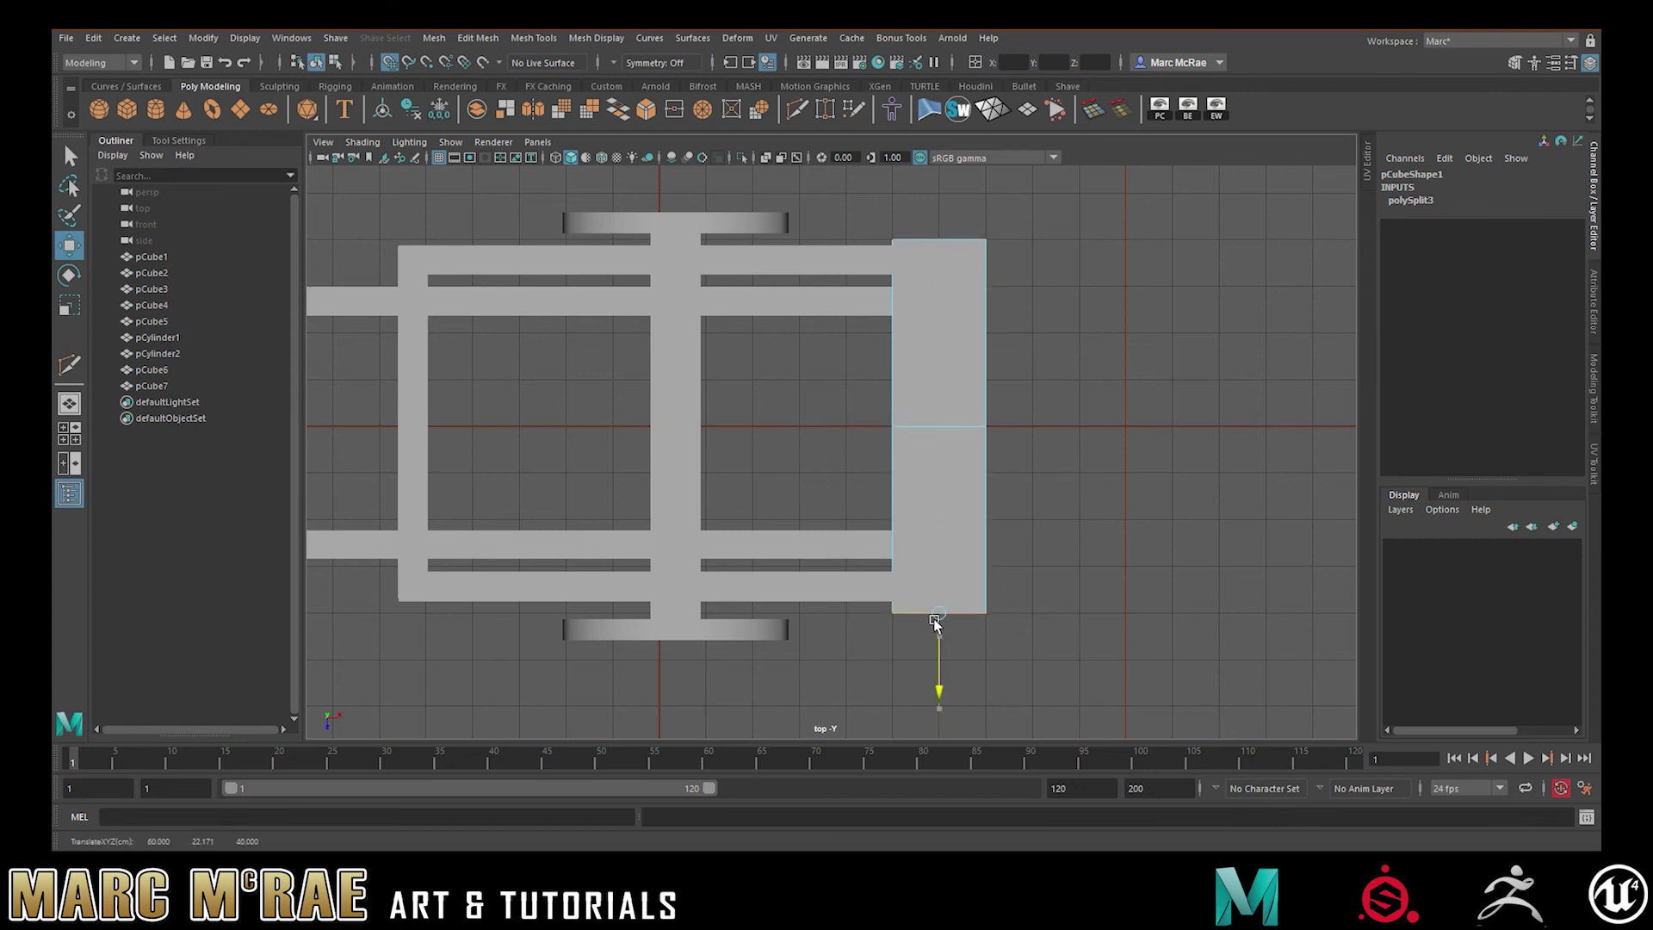
{"action": "left_click", "coordinate": [1042, 636]}
{"action": "left_click_drag", "start_coordinate": [1037, 644], "coordinate": [825, 554]}
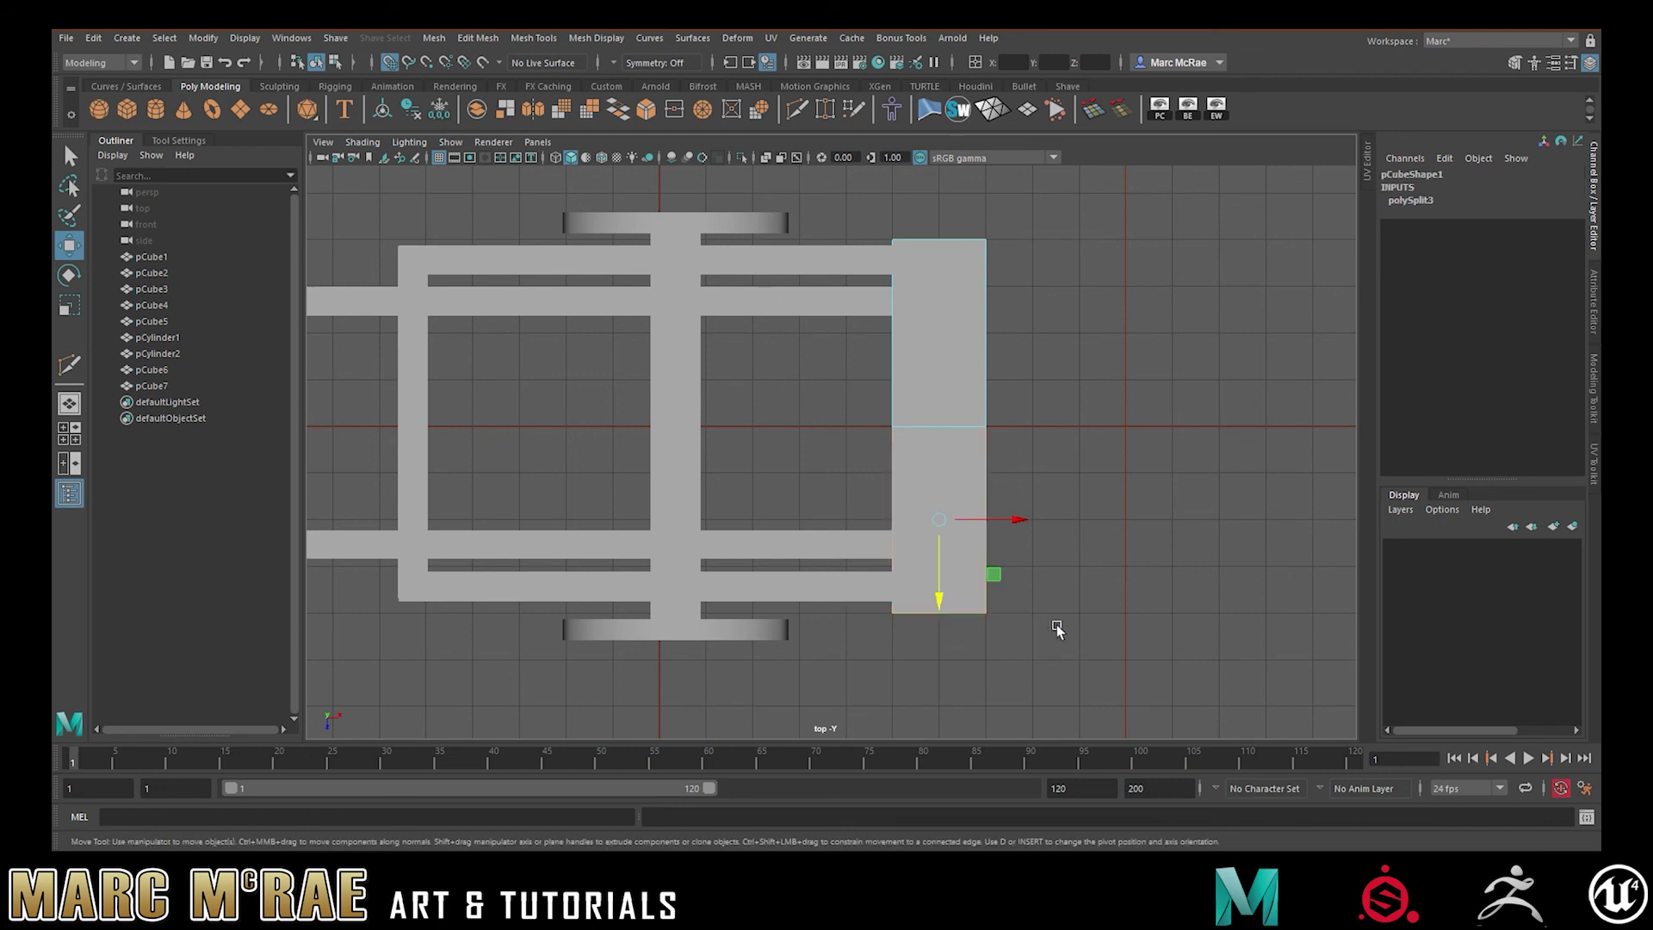
{"action": "left_click_drag", "start_coordinate": [820, 392], "coordinate": [1124, 483]}
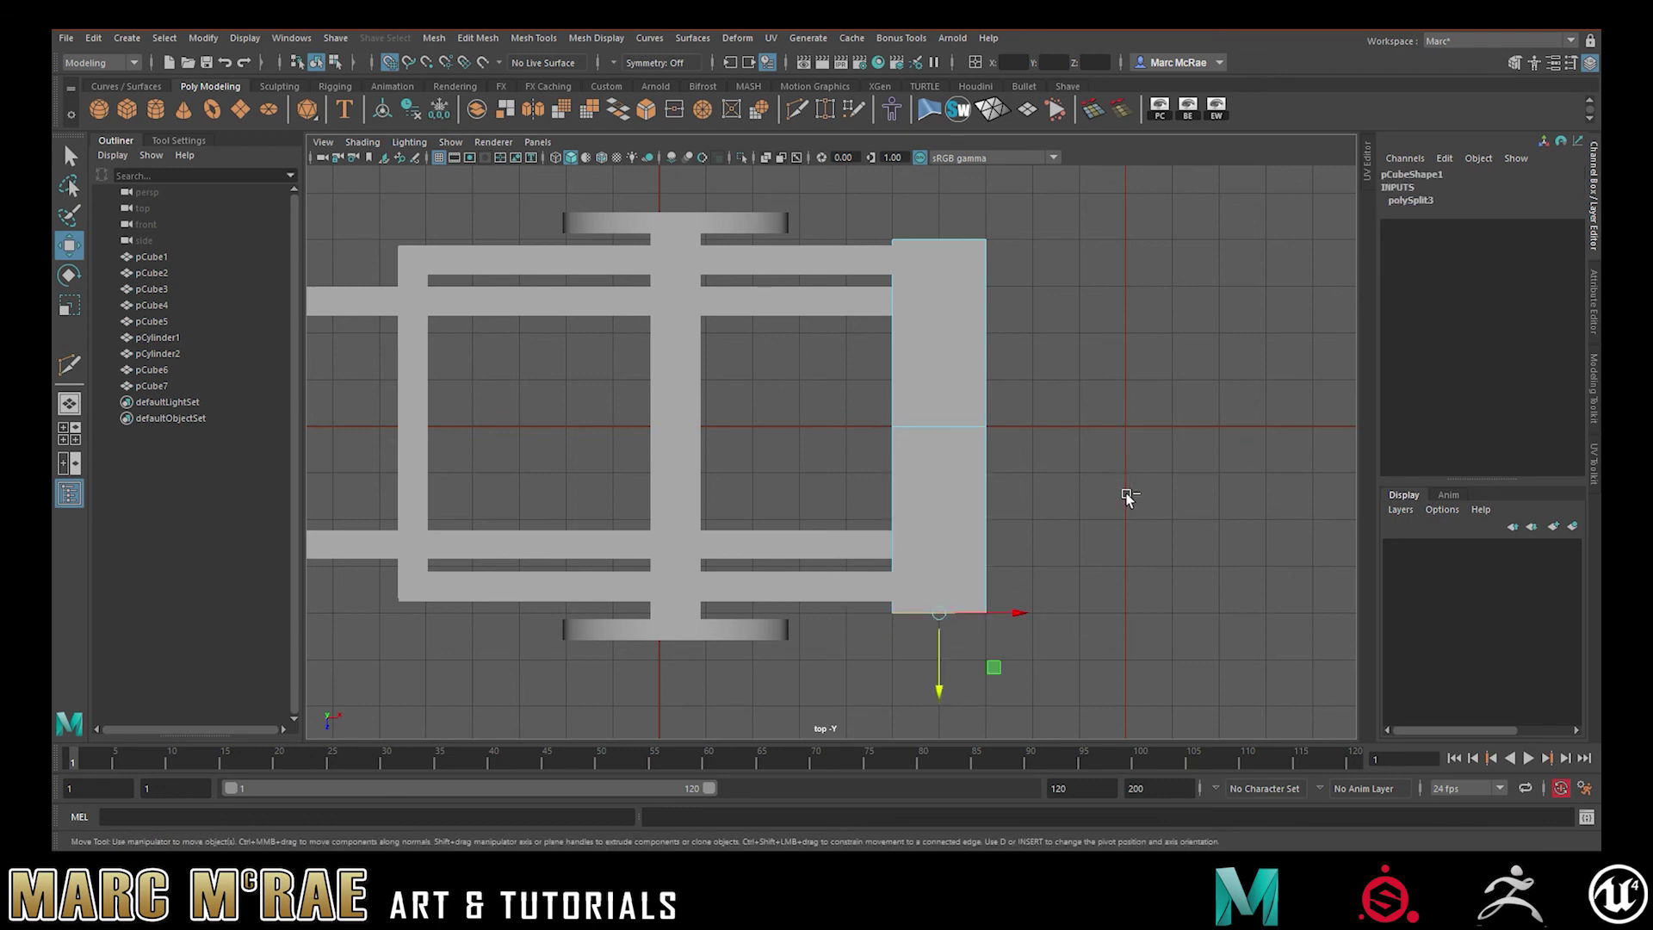
{"action": "left_click_drag", "start_coordinate": [940, 660], "coordinate": [932, 615]}
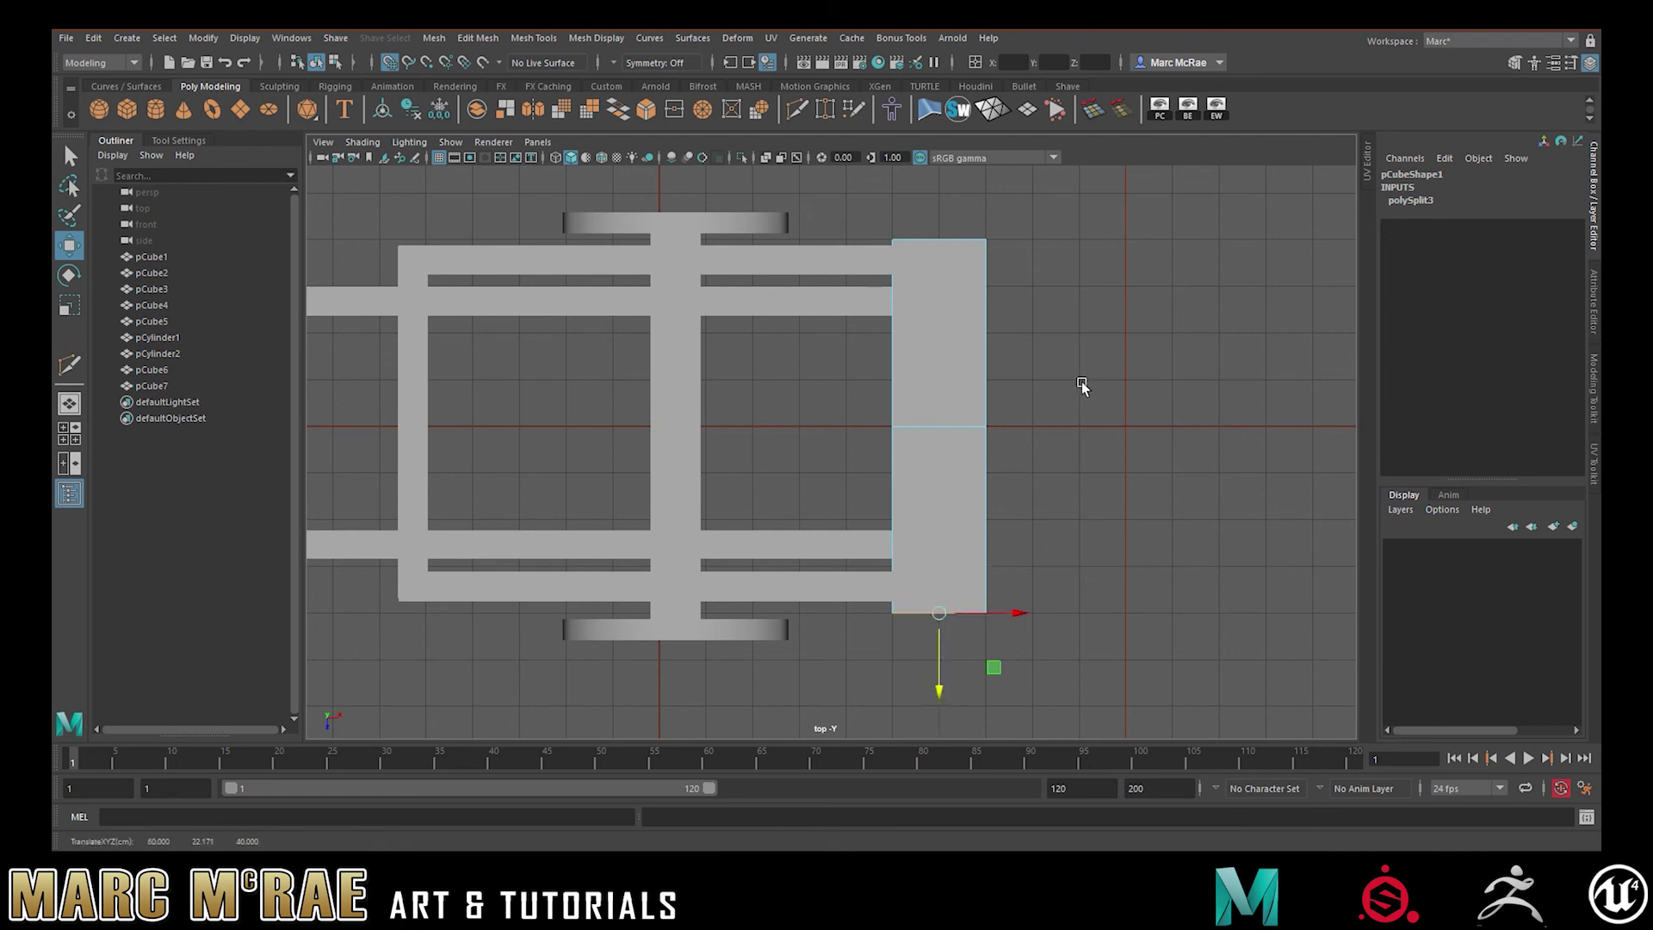
{"action": "left_click", "coordinate": [1103, 389]}
Try to move the pivot to the plank's outer corner while in face selection
{"action": "right_click_drag", "start_coordinate": [967, 389], "coordinate": [968, 435]}
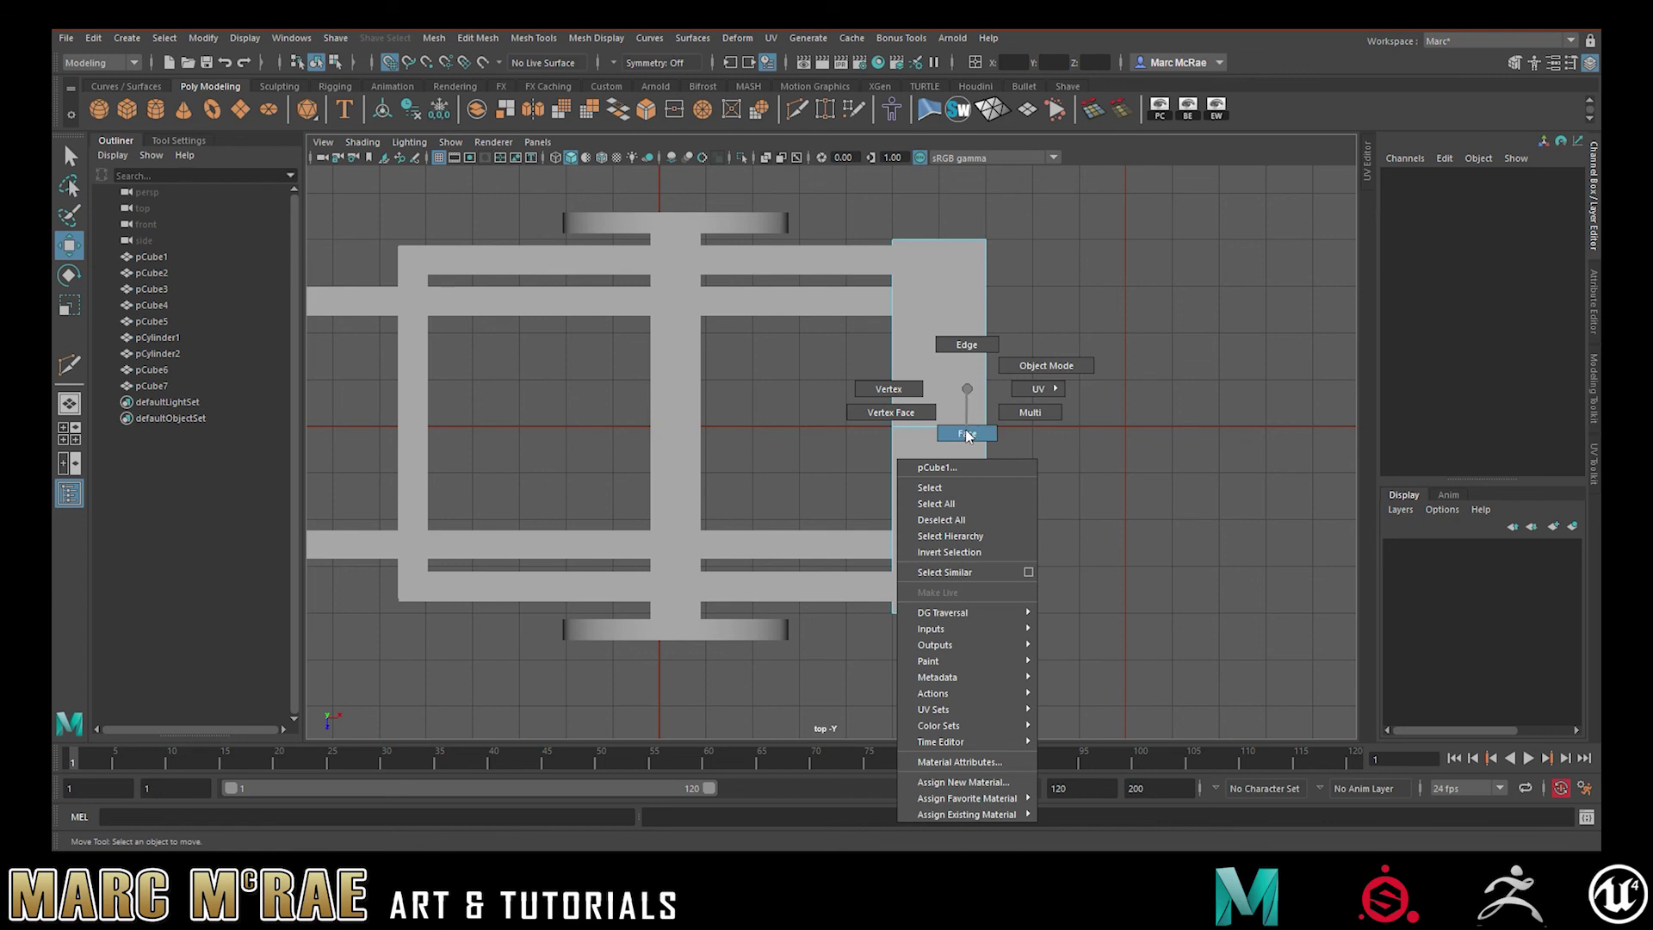
{"action": "left_click_drag", "start_coordinate": [1088, 468], "coordinate": [965, 395]}
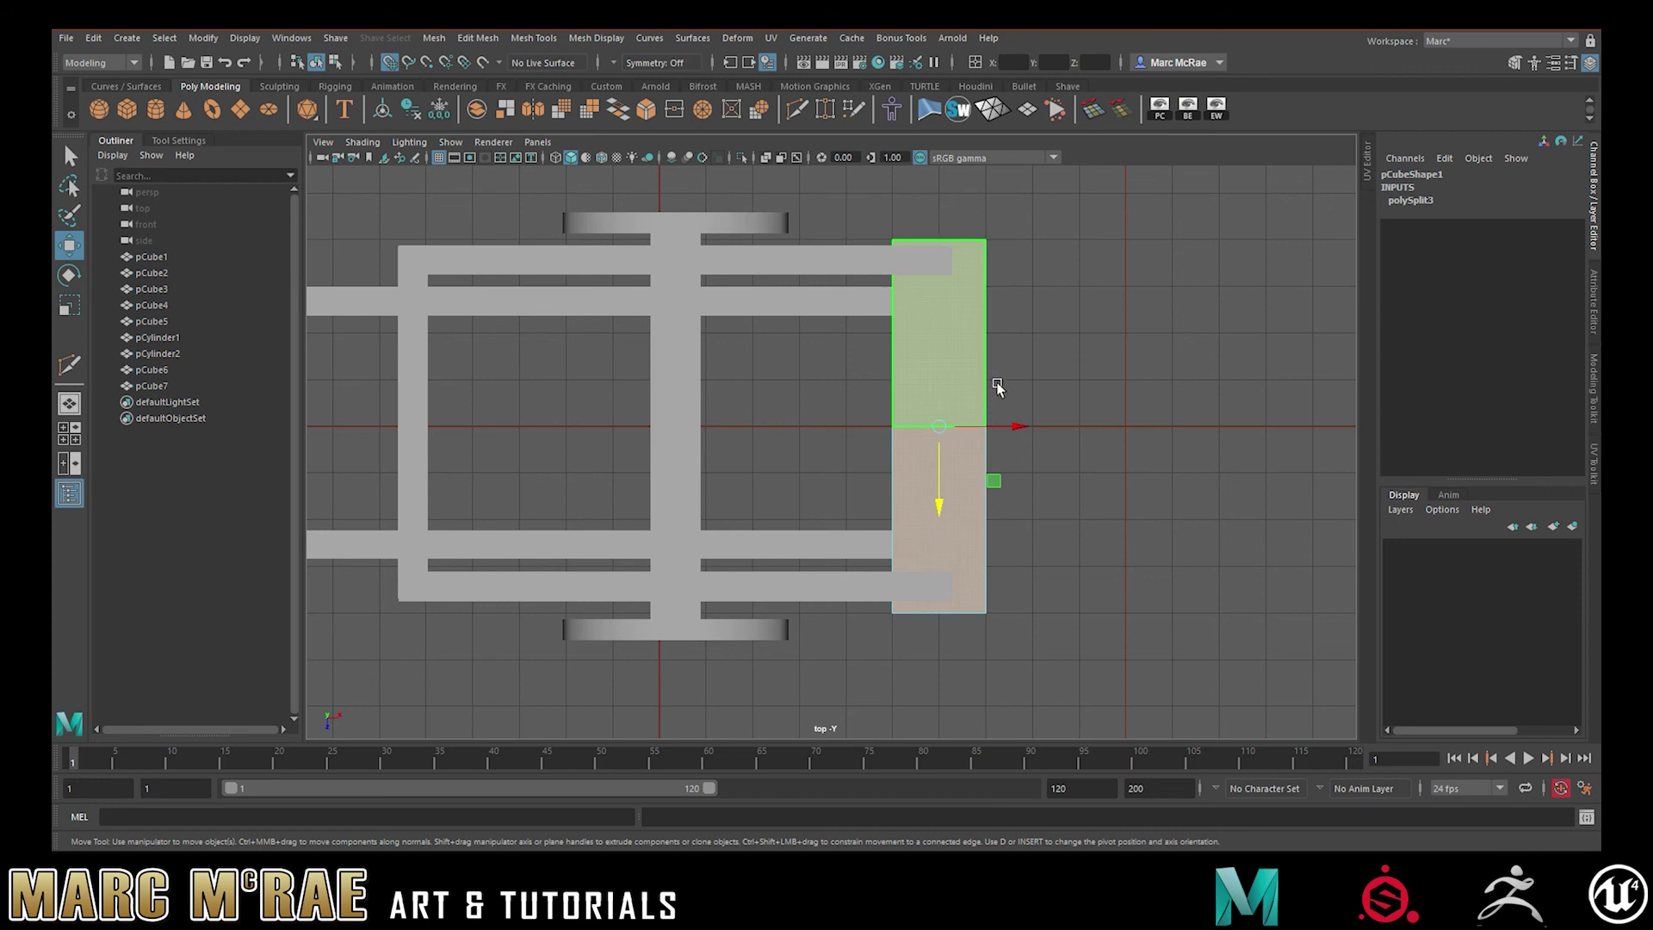
{"action": "left_click_drag", "start_coordinate": [834, 235], "coordinate": [963, 703]}
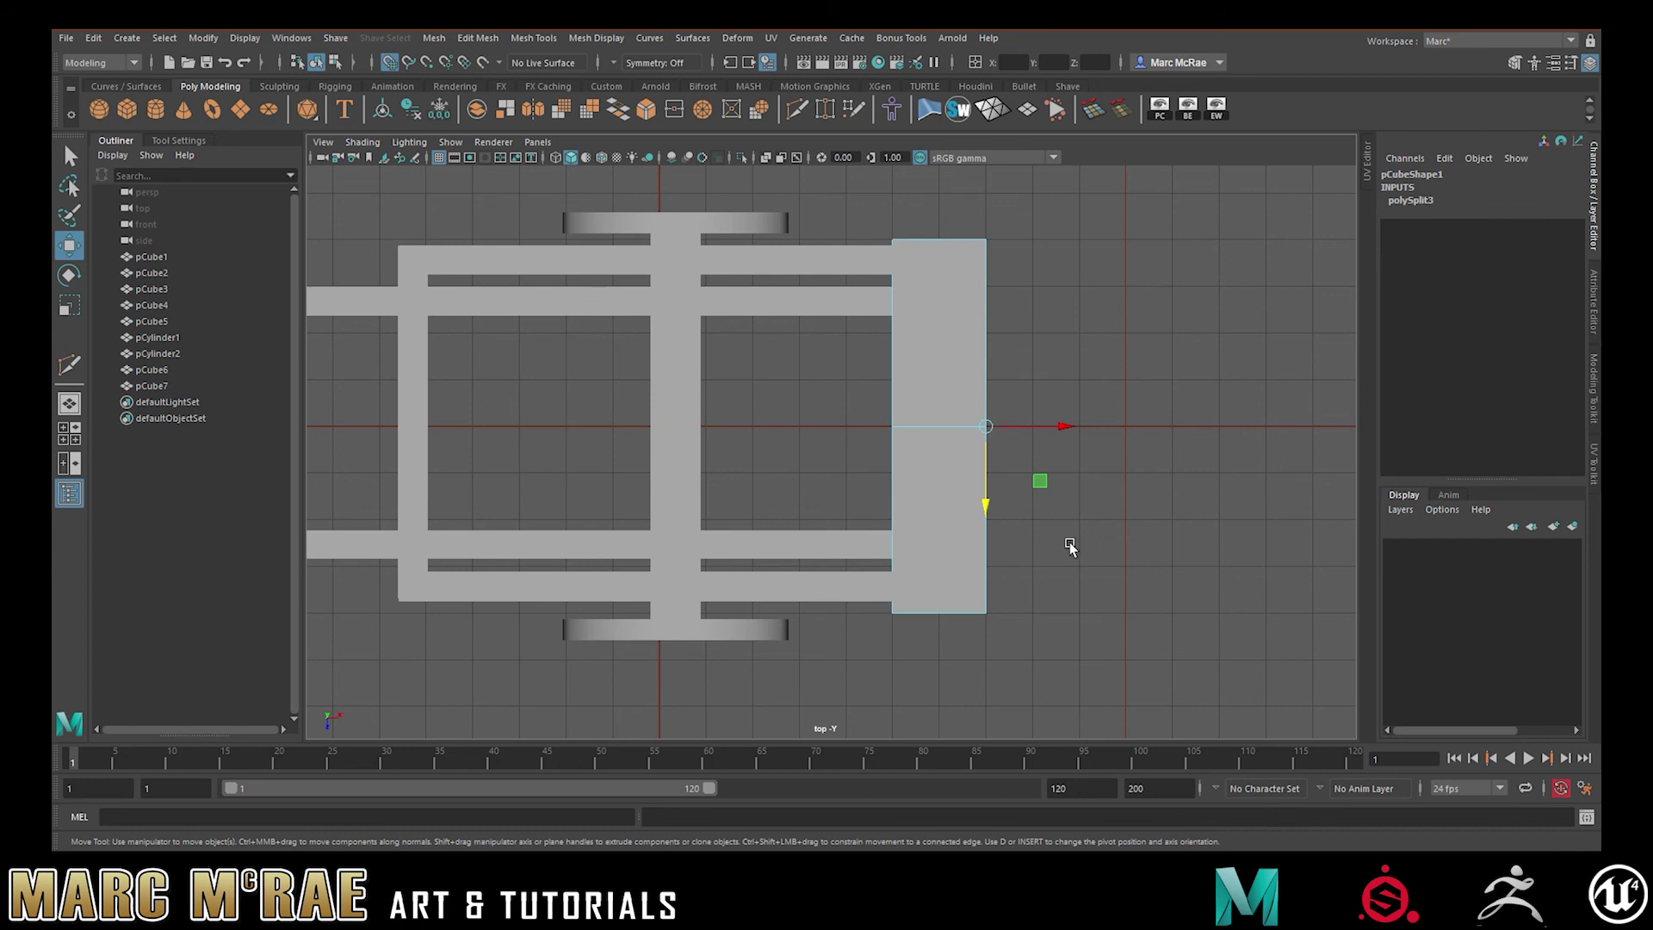
{"action": "left_click_drag", "start_coordinate": [1056, 424], "coordinate": [986, 427]}
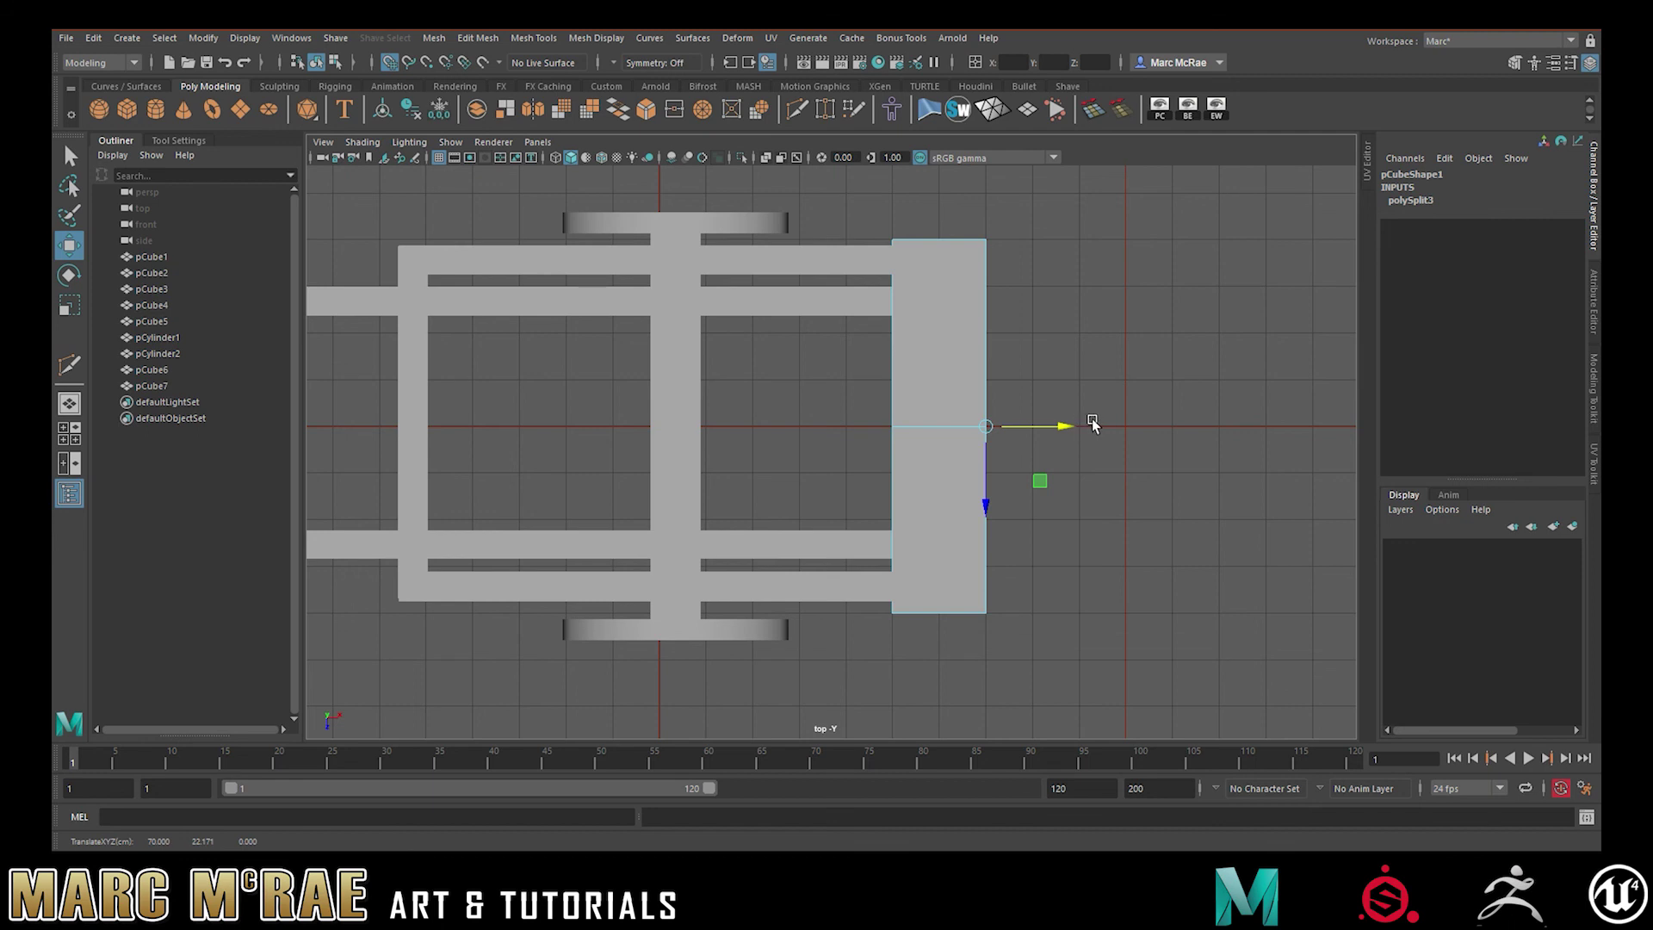
{"action": "key", "text": "d"}
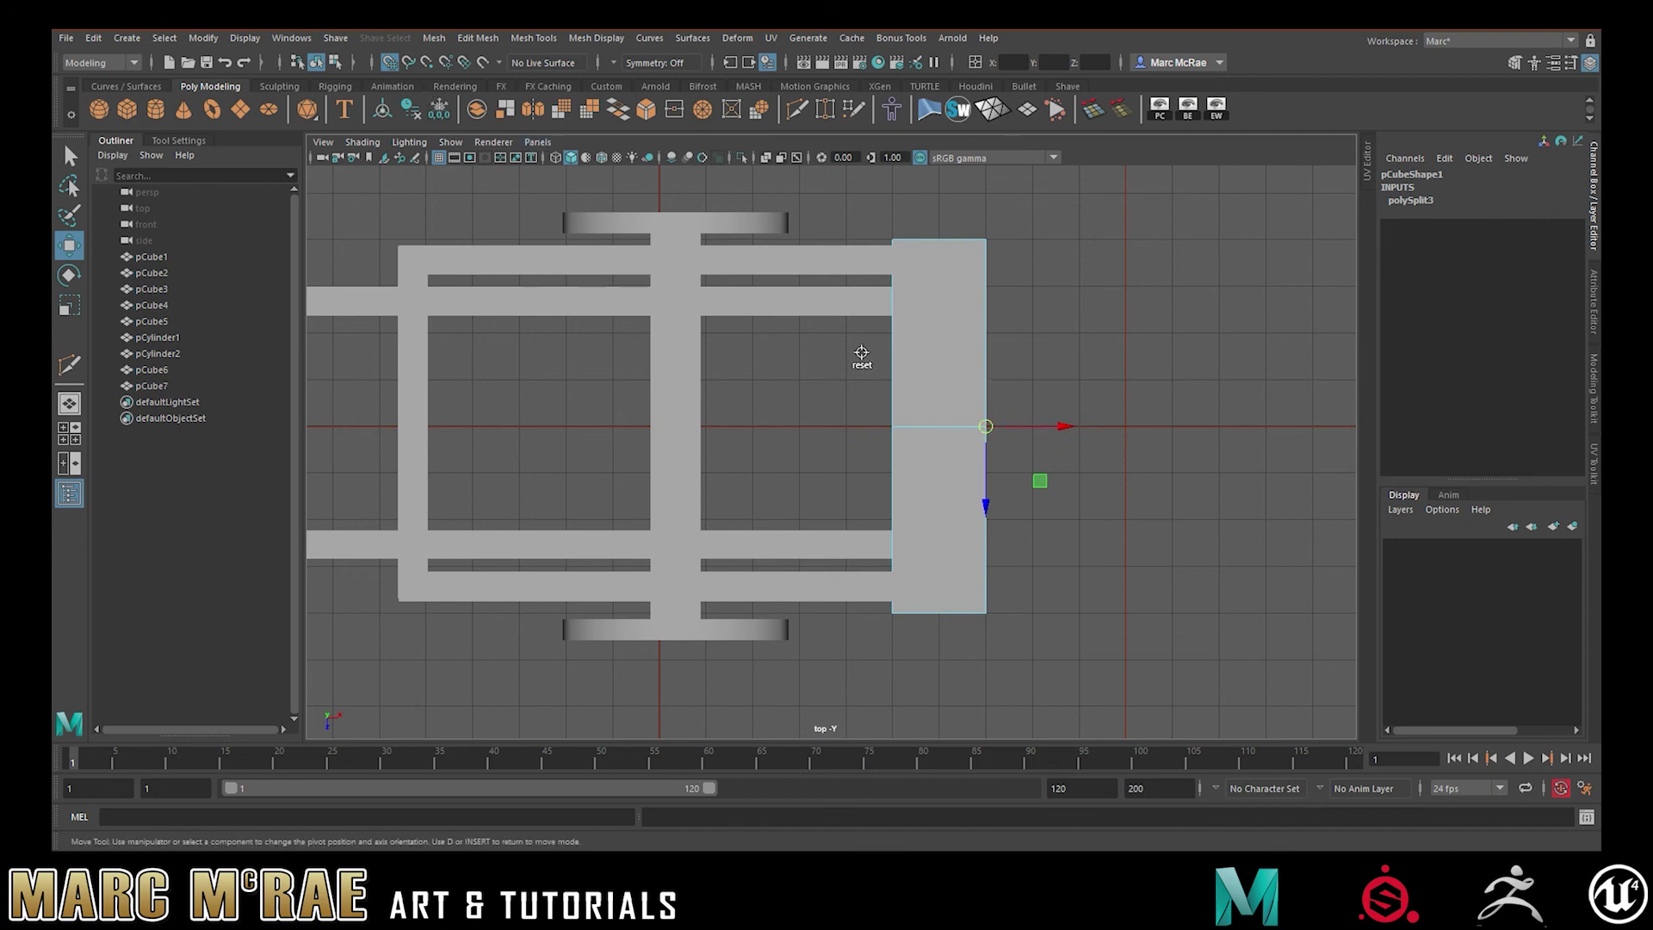
{"action": "left_click_drag", "start_coordinate": [992, 422], "coordinate": [985, 613]}
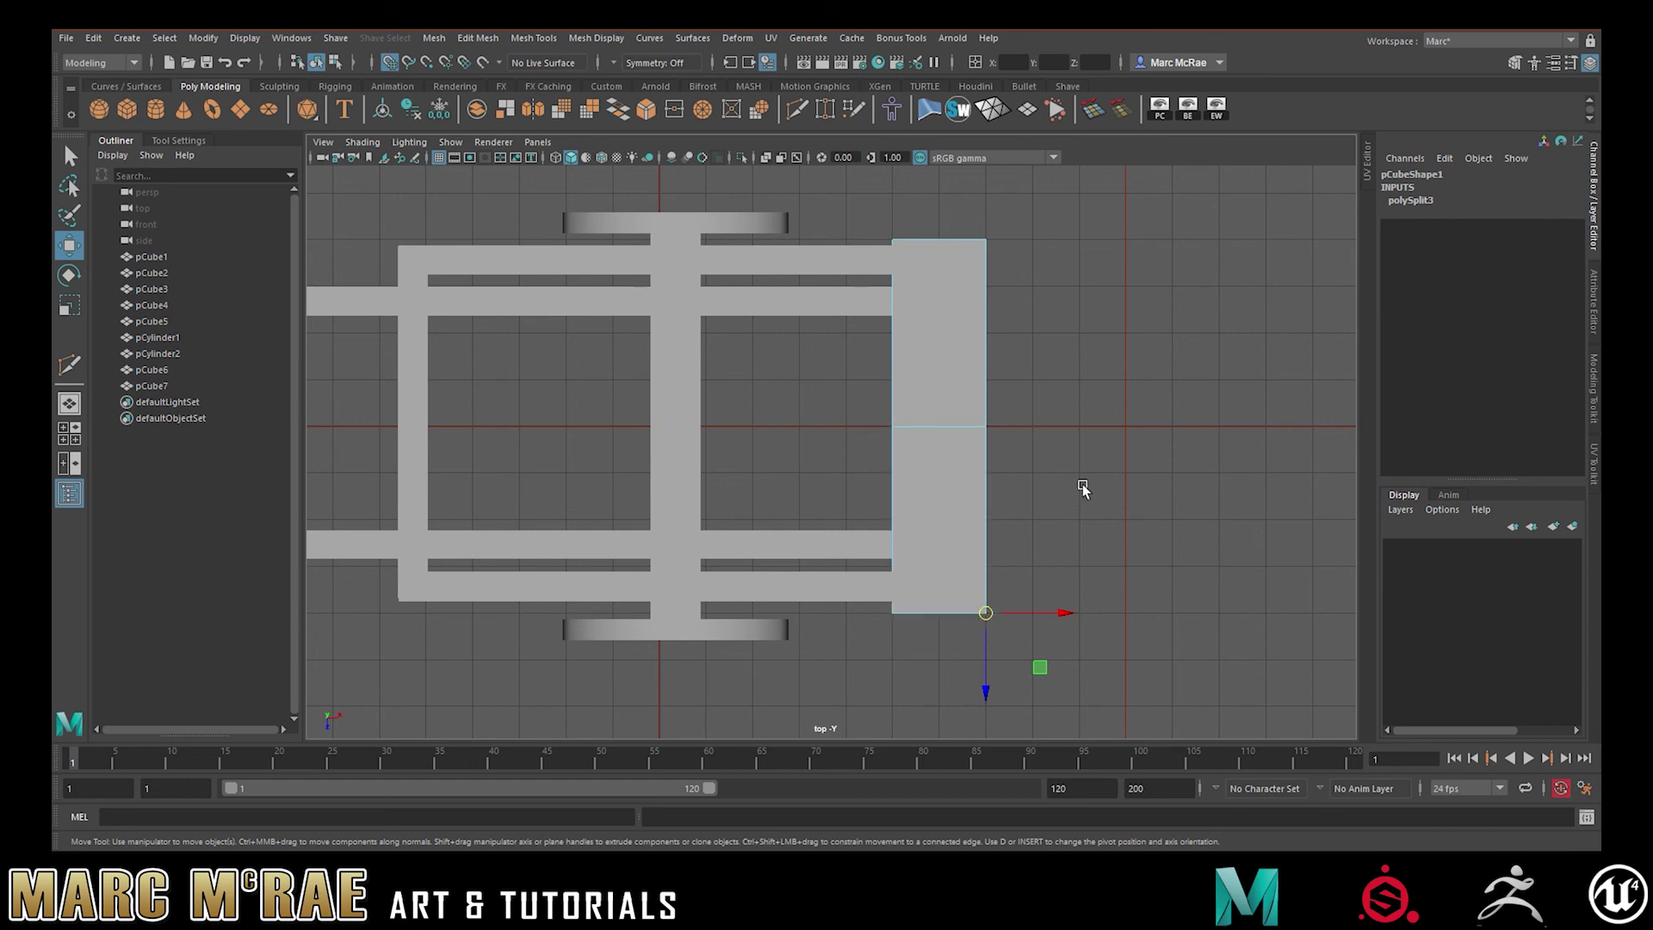
Select the plank as a whole object and snap its pivot to the outer corner at the Z 40 end
{"action": "scroll", "coordinate": [1085, 494], "scroll_direction": "down", "scroll_amount": 1}
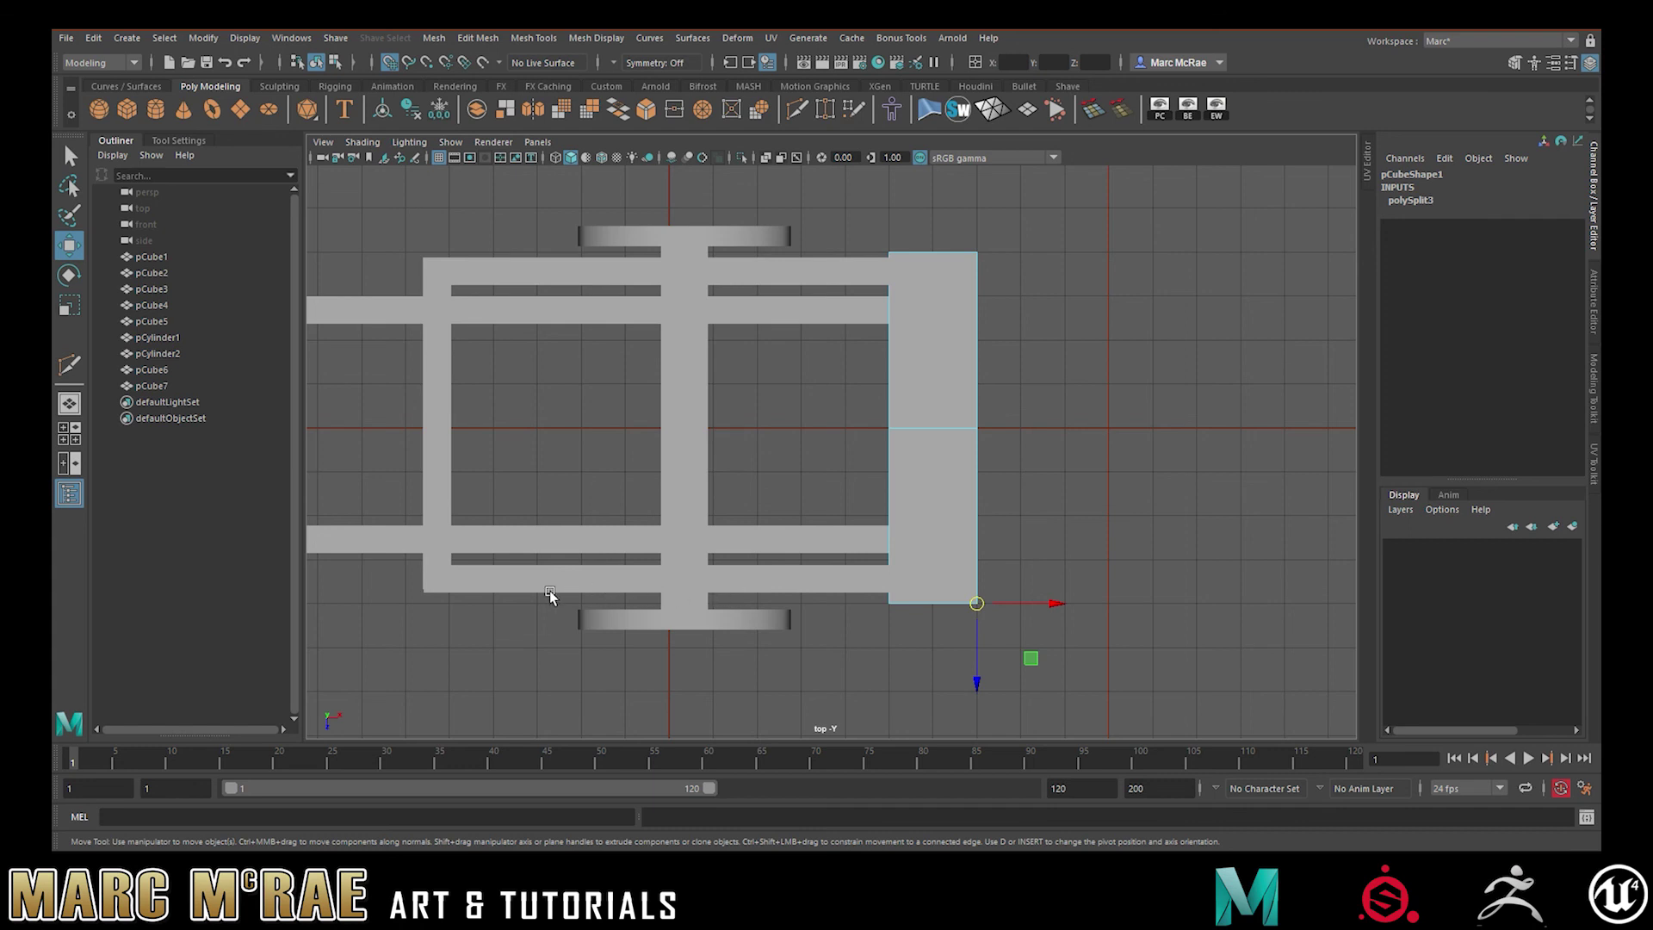
{"action": "right_click_drag", "start_coordinate": [880, 504], "coordinate": [790, 479], "text": "alt"}
{"action": "left_click_drag", "start_coordinate": [790, 479], "coordinate": [786, 459], "text": "alt"}
{"action": "middle_click_drag", "start_coordinate": [786, 460], "coordinate": [808, 469], "text": "alt"}
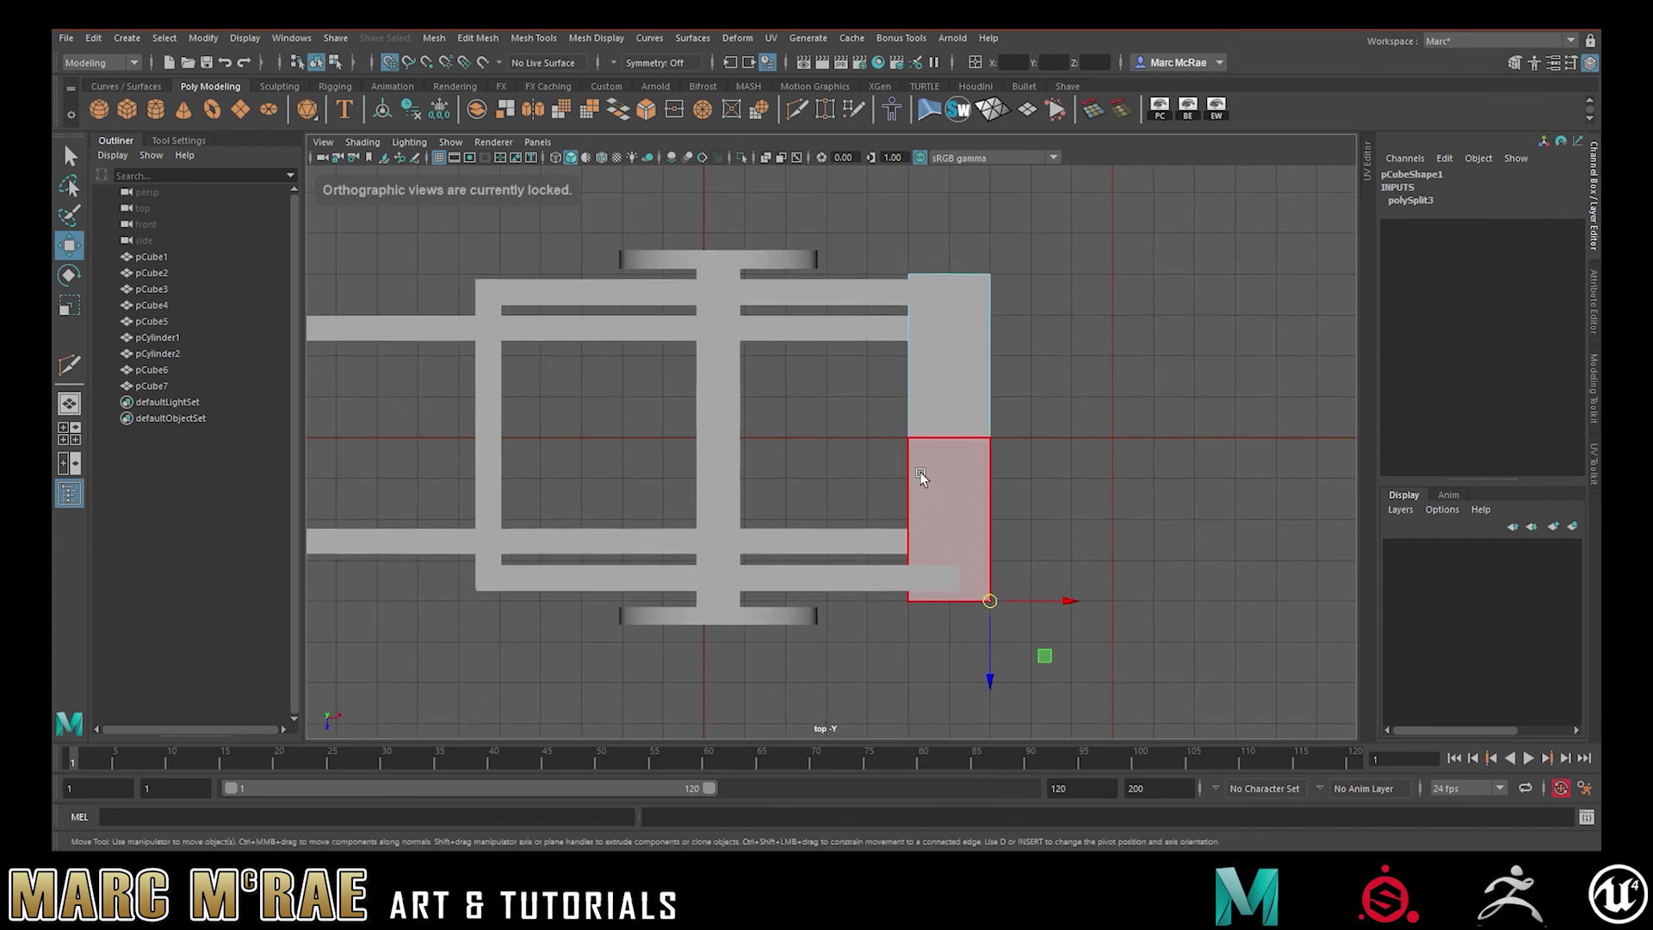
{"action": "left_click", "coordinate": [1107, 442]}
{"action": "right_click_drag", "start_coordinate": [941, 401], "coordinate": [967, 430]}
{"action": "left_click", "coordinate": [968, 430]}
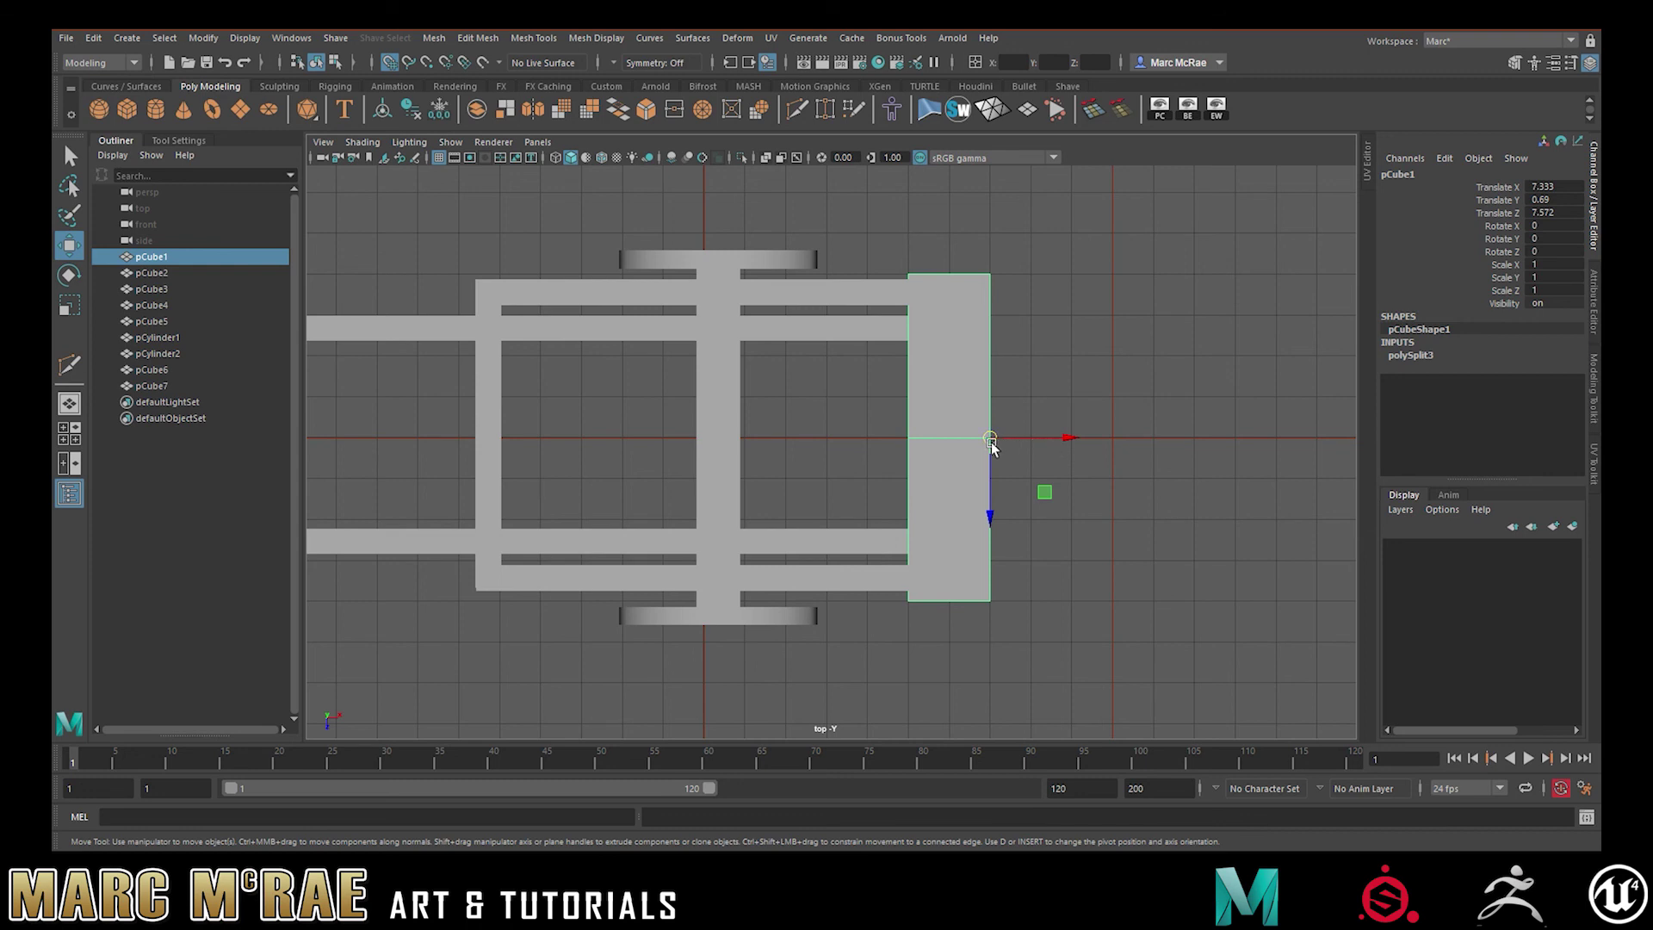
{"action": "left_click_drag", "start_coordinate": [986, 441], "coordinate": [1017, 605]}
Delete the plank's construction history and freeze its transformations
{"action": "left_click", "coordinate": [412, 110]}
{"action": "left_click", "coordinate": [439, 110]}
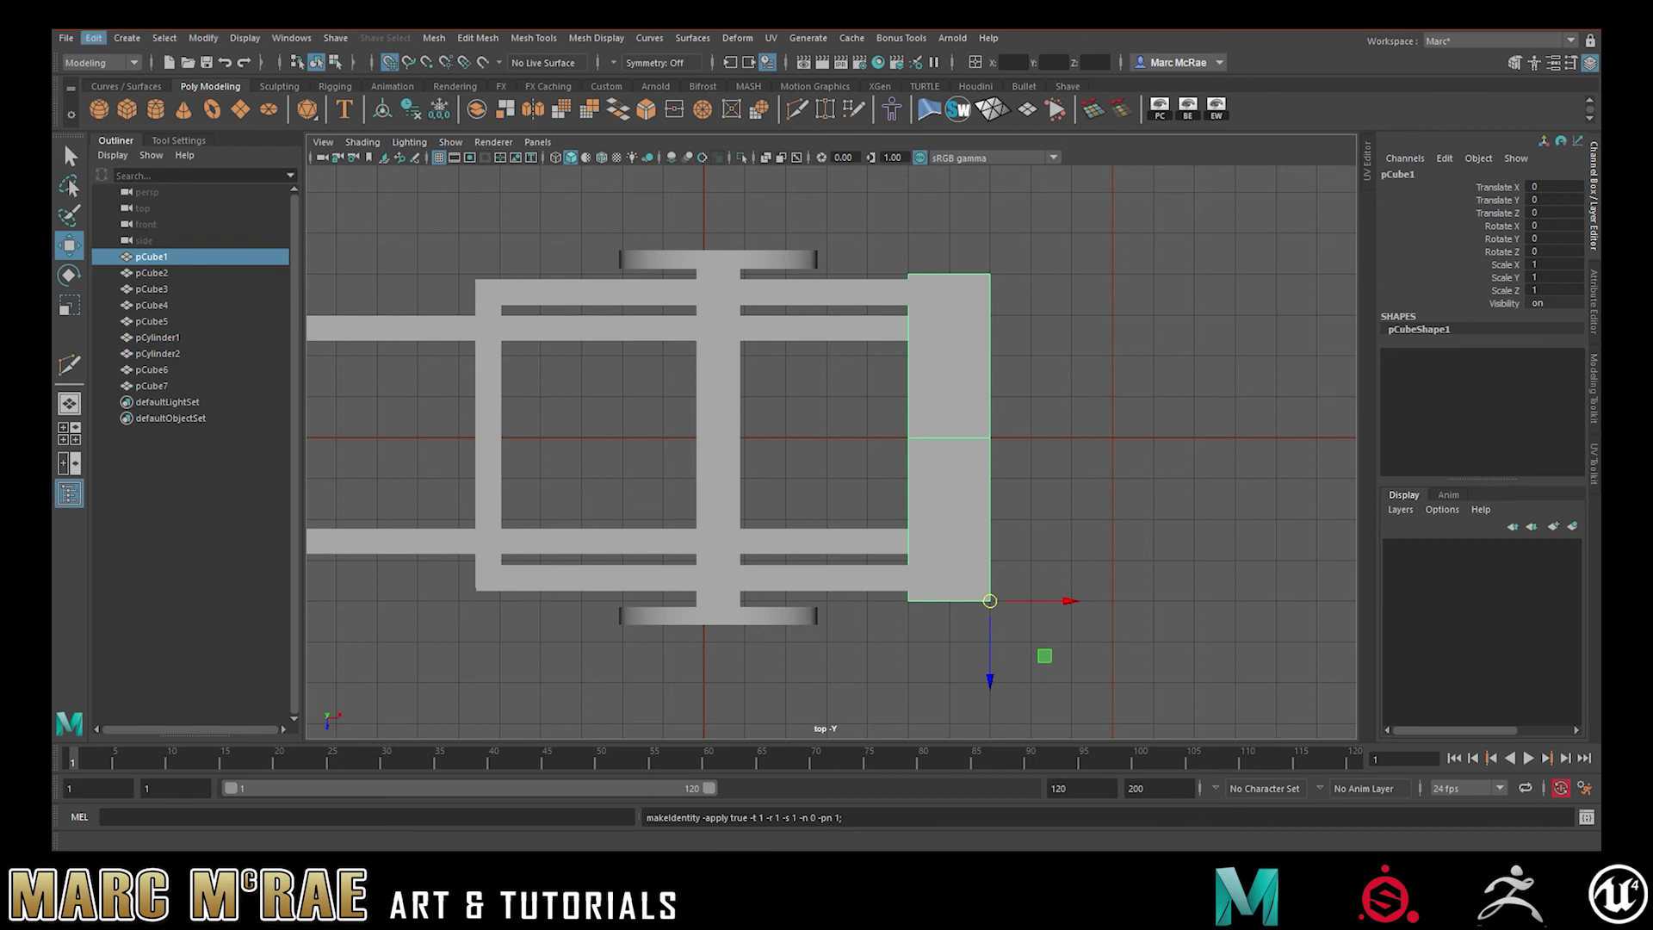
Open the Duplicate Special options for the selected plank and reset them to their defaults
{"action": "left_click", "coordinate": [109, 37]}
{"action": "mouse_move", "coordinate": [93, 38]}
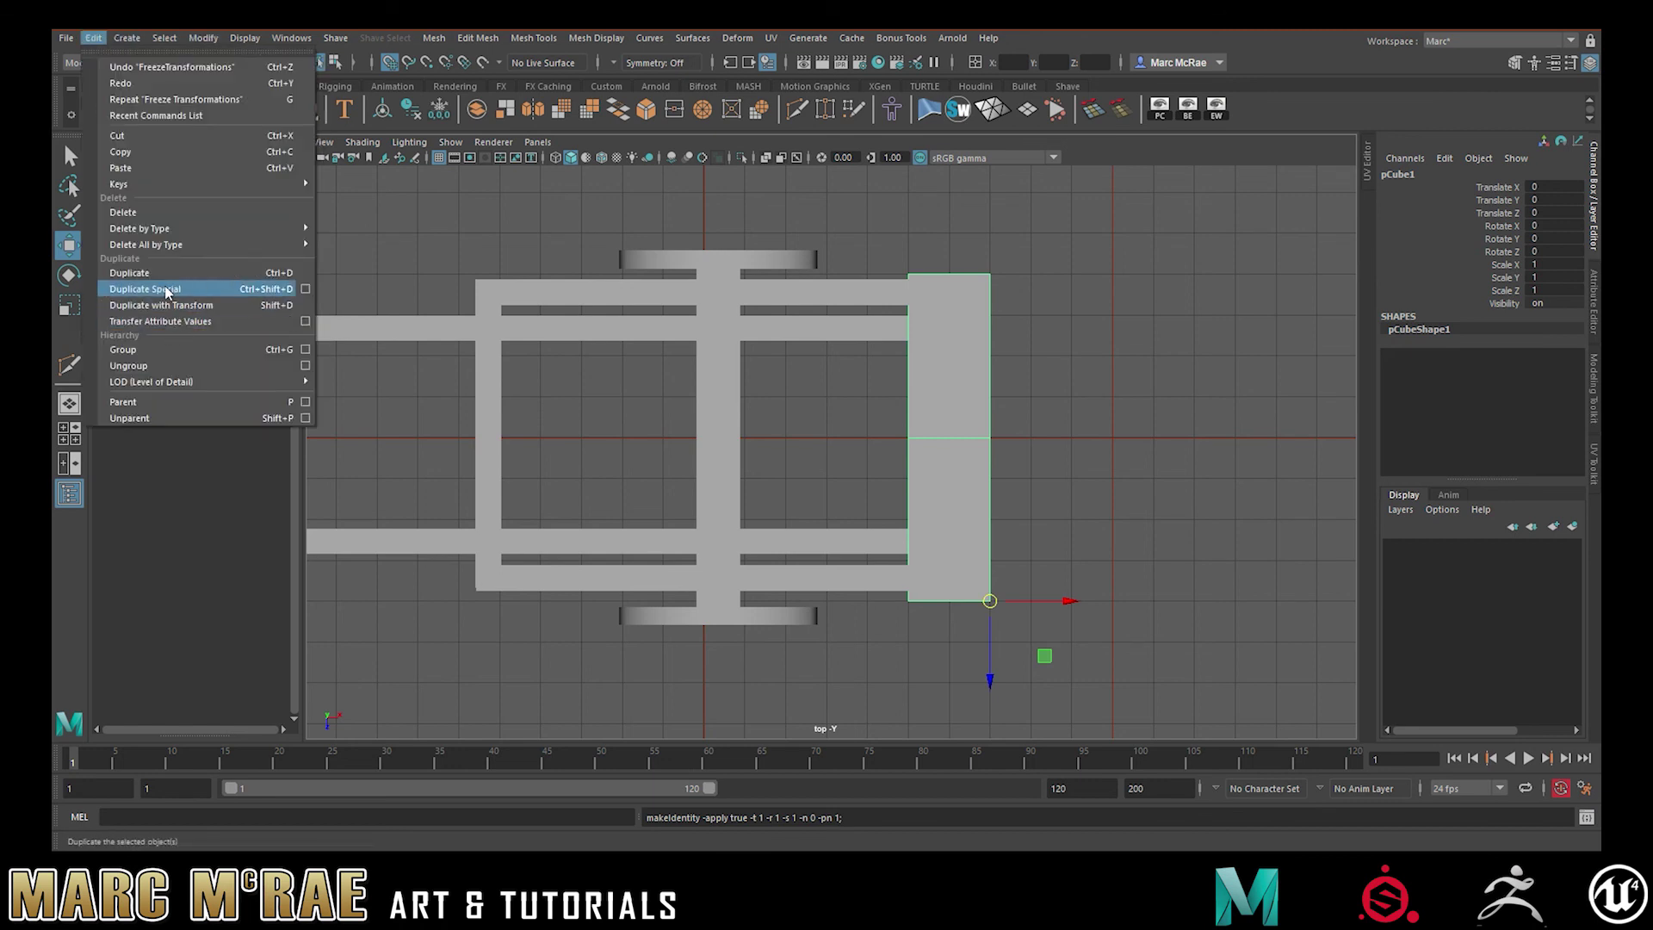
{"action": "left_click", "coordinate": [306, 290]}
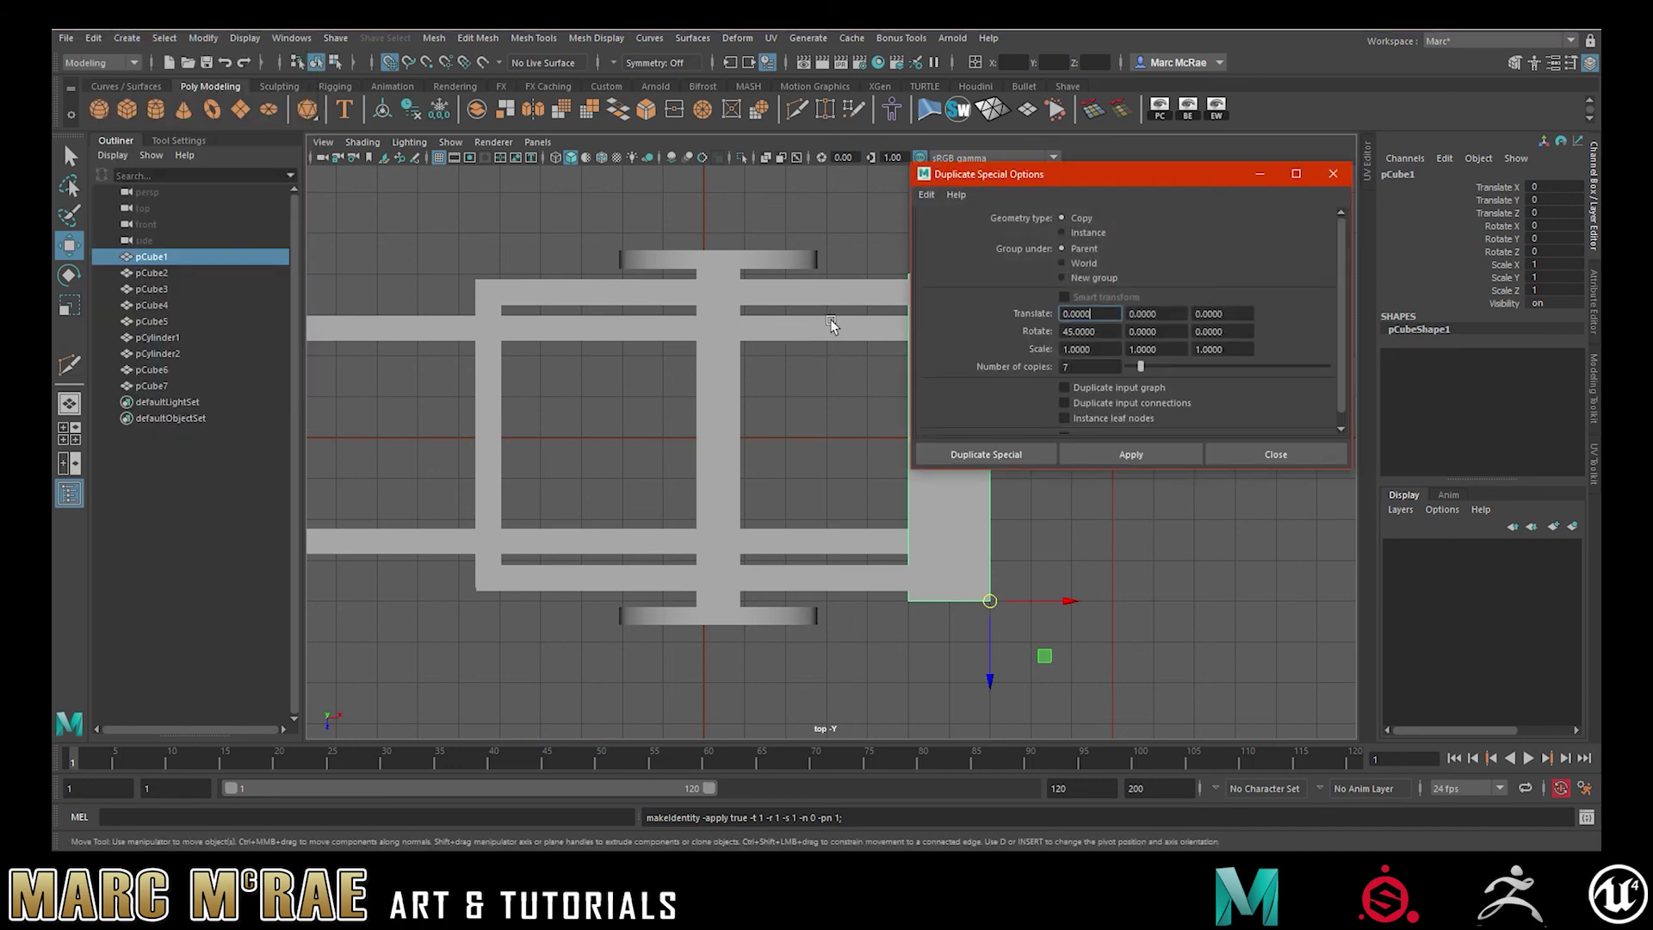
{"action": "left_click", "coordinate": [936, 195]}
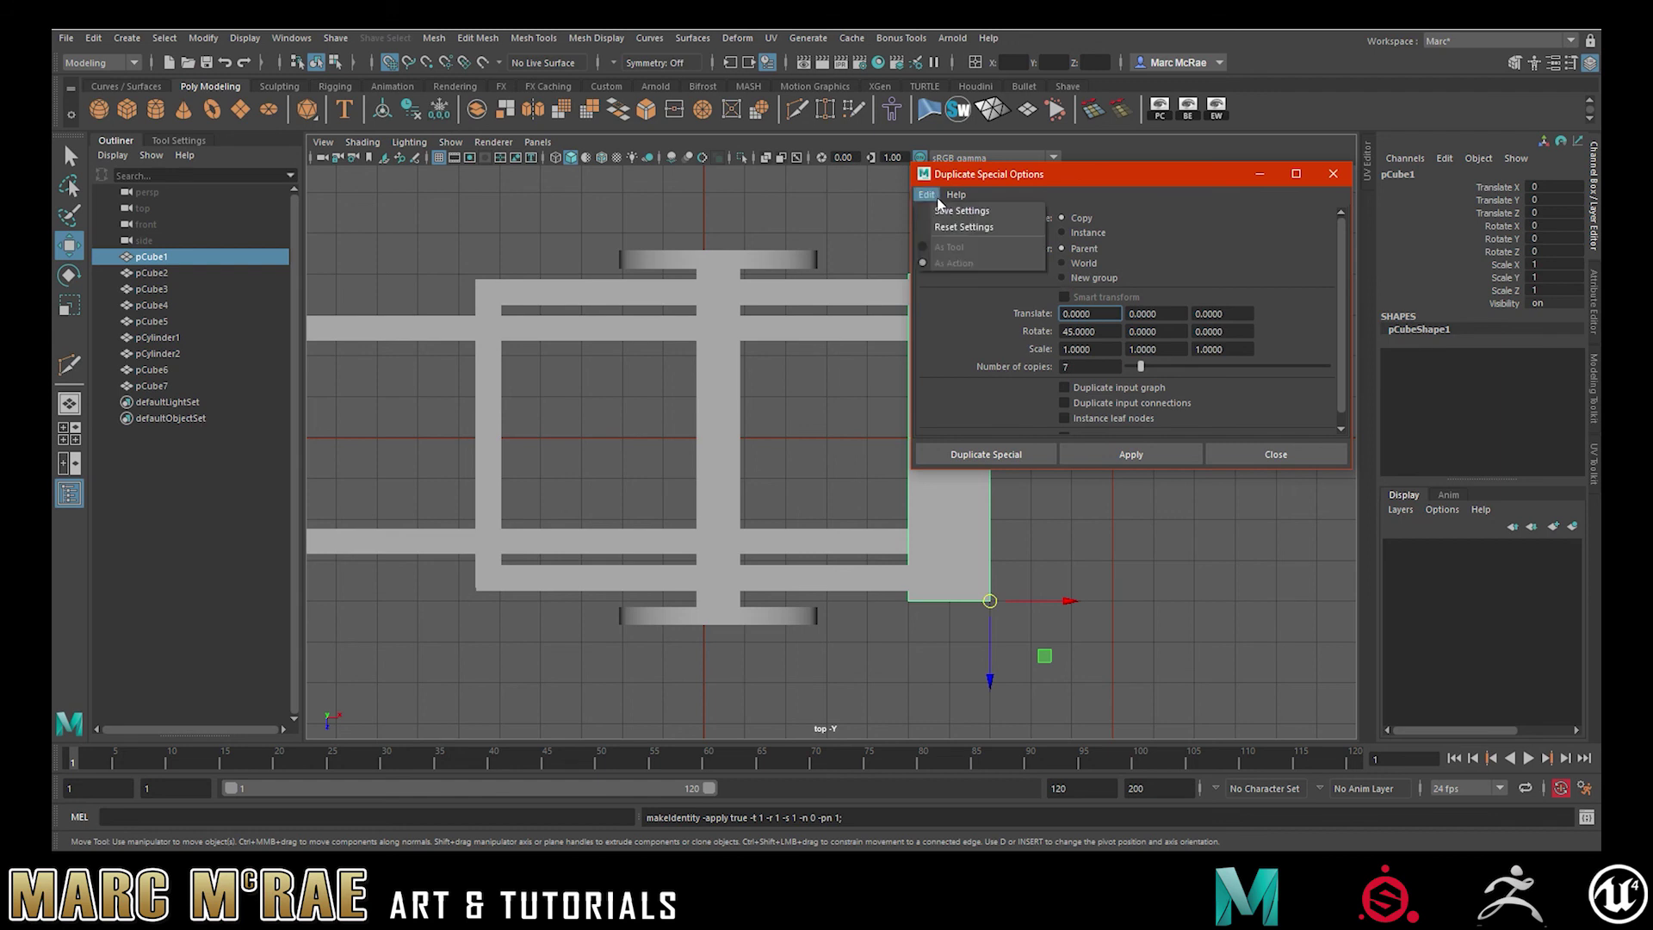
{"action": "left_click", "coordinate": [964, 226]}
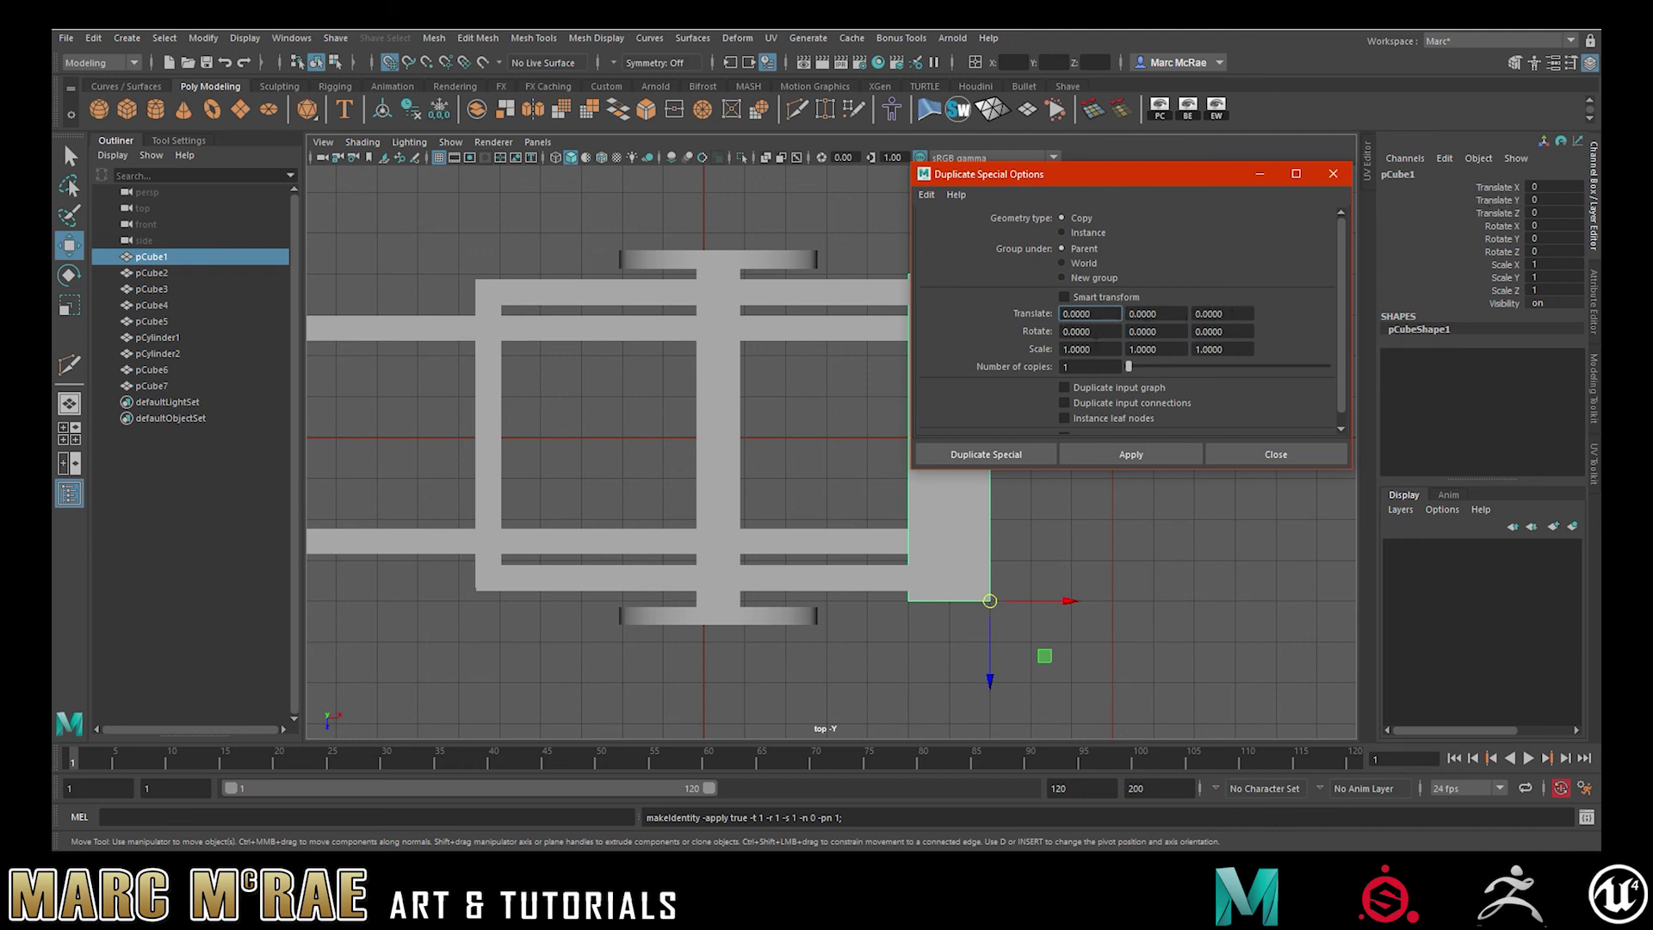
Duplicate the plank with Duplicate Special, using an X translation of 20 and 5 copies
{"action": "type", "text": "20"}
{"action": "left_click", "coordinate": [1068, 367]}
{"action": "left_click", "coordinate": [1130, 454]}
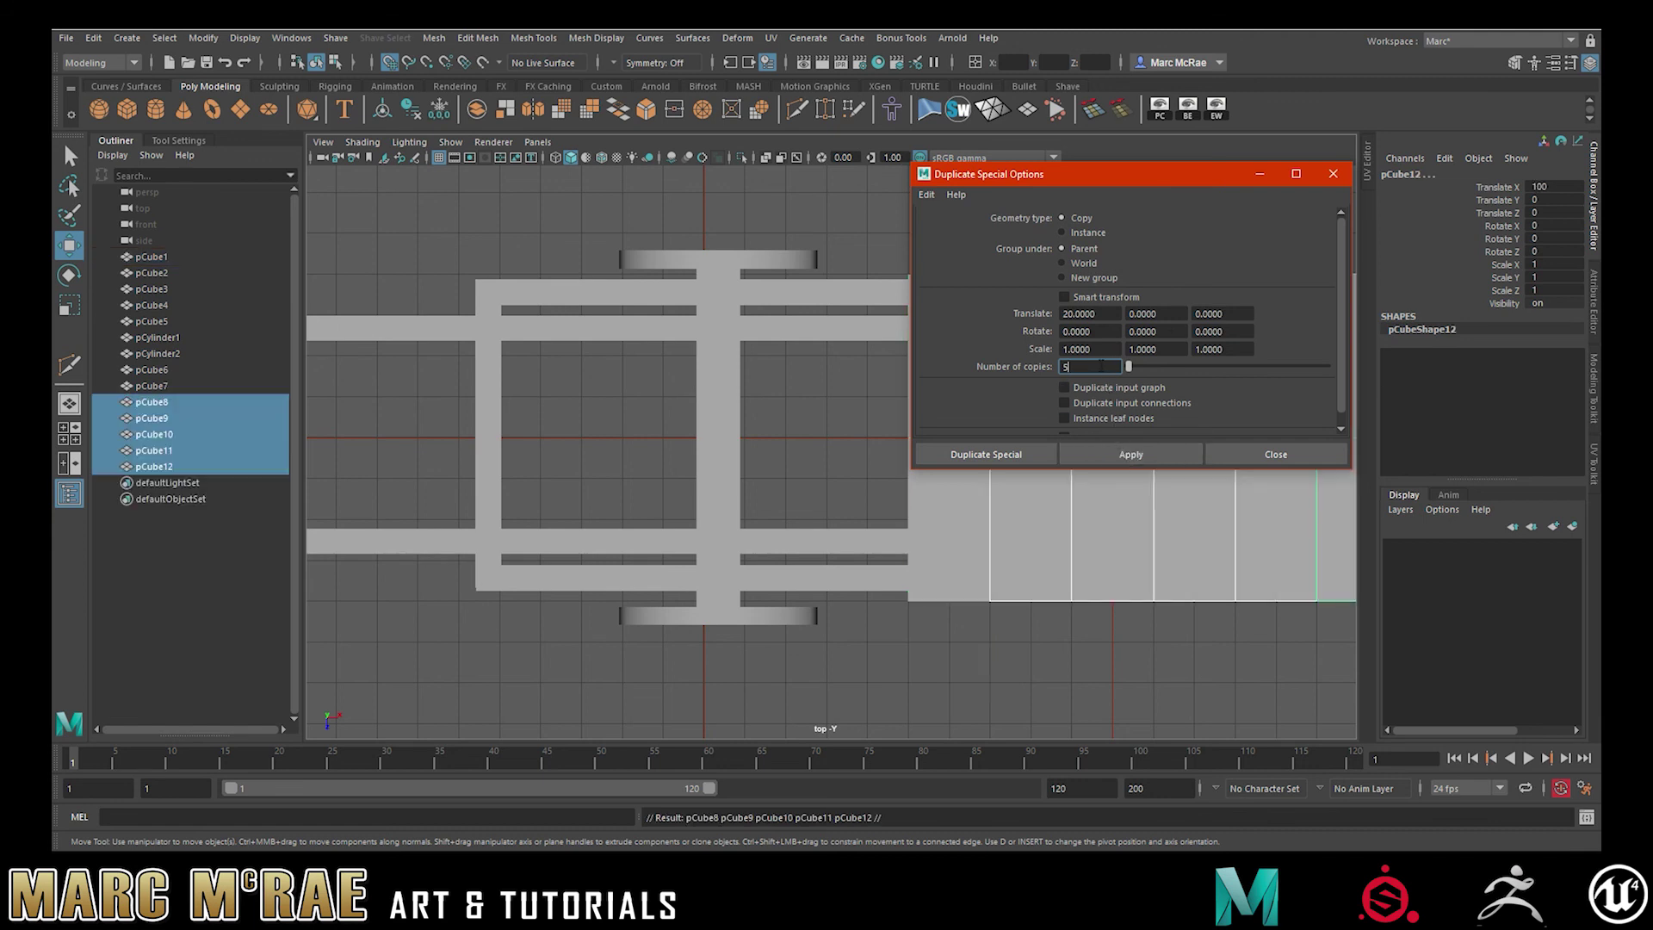
Undo the duplication and create the five plank copies again with an X translation of -20
{"action": "left_click", "coordinate": [1100, 660]}
{"action": "key", "text": "ctrl+z"}
{"action": "key", "text": "ctrl+z"}
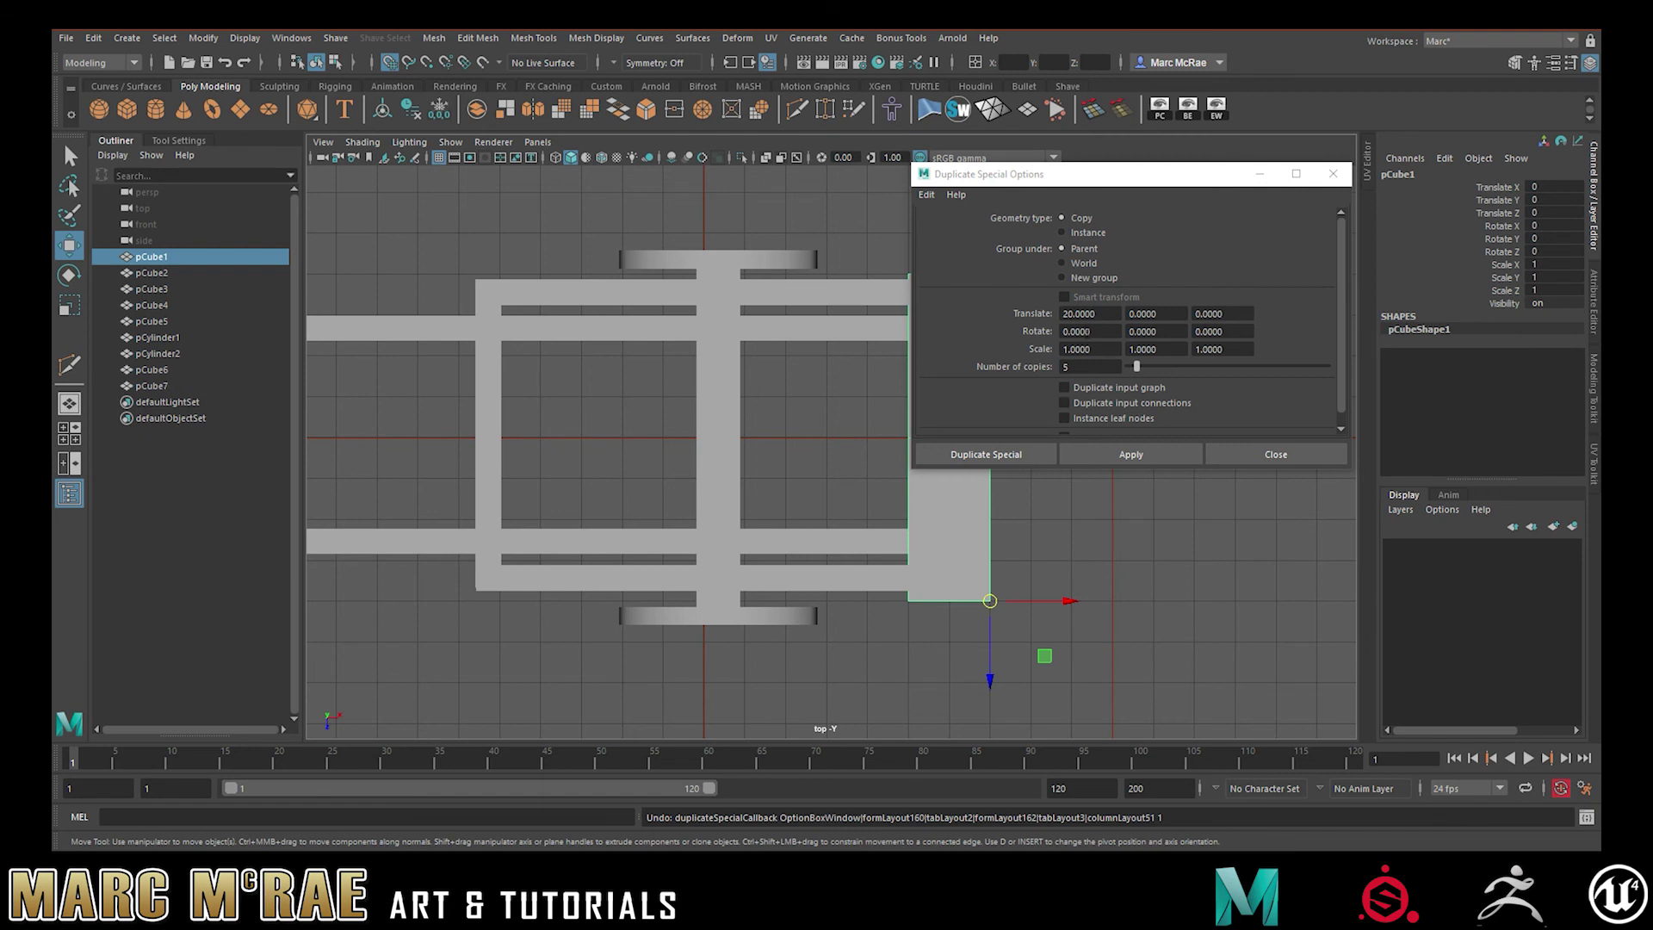
{"action": "left_click", "coordinate": [1069, 314]}
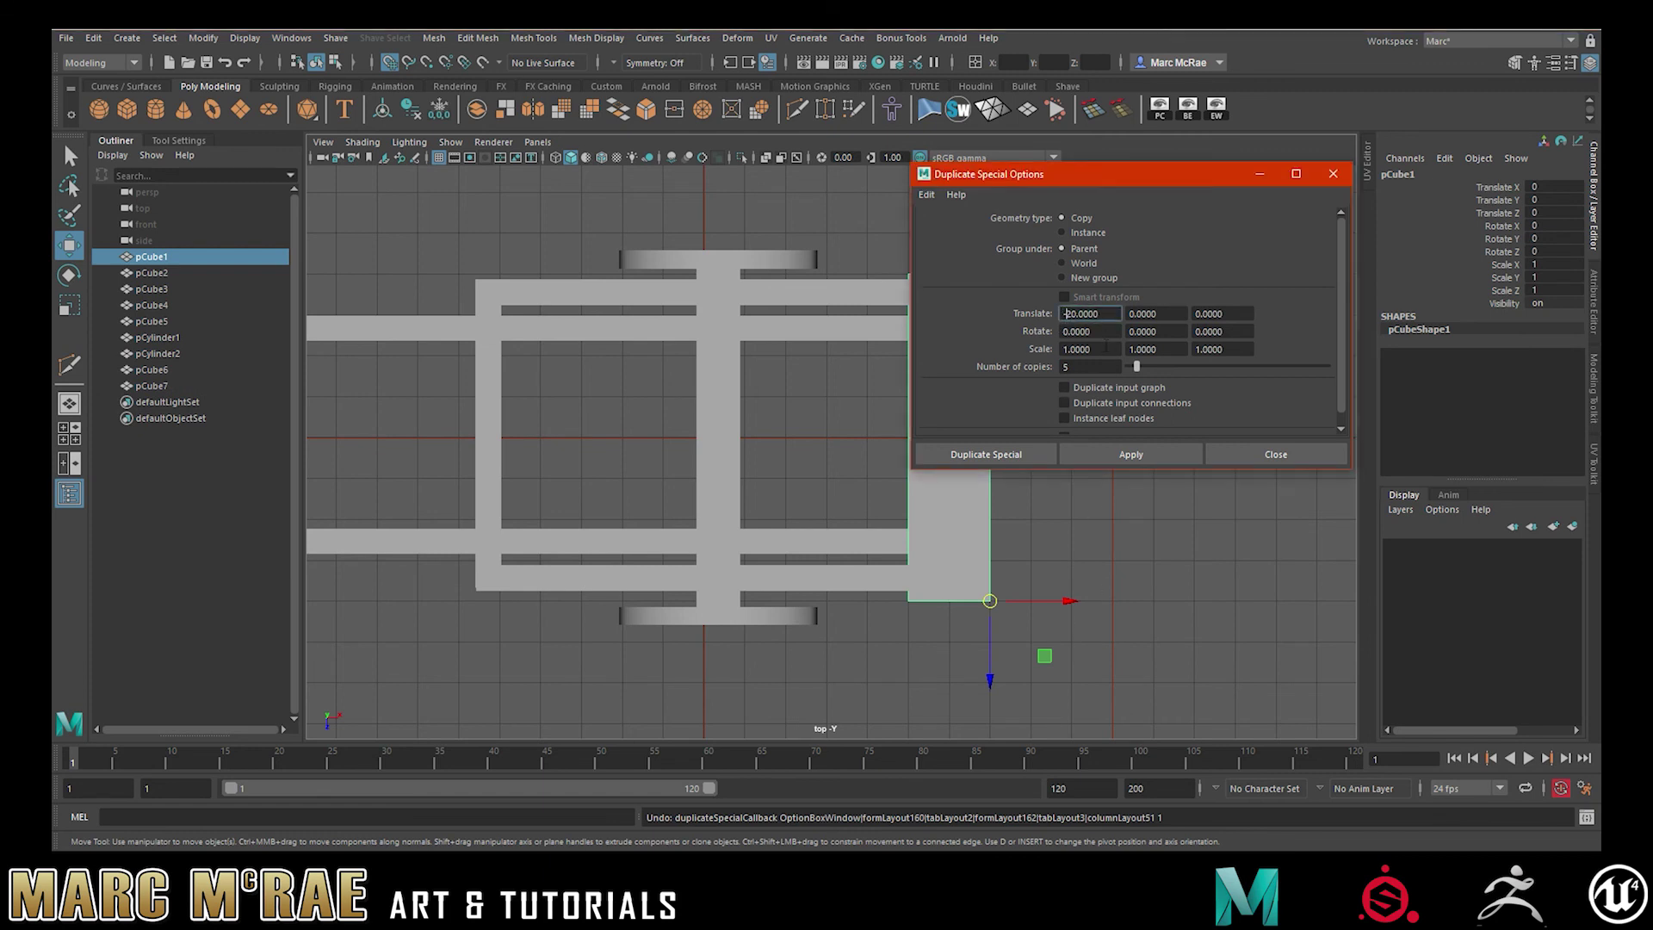
{"action": "left_click", "coordinate": [1094, 454]}
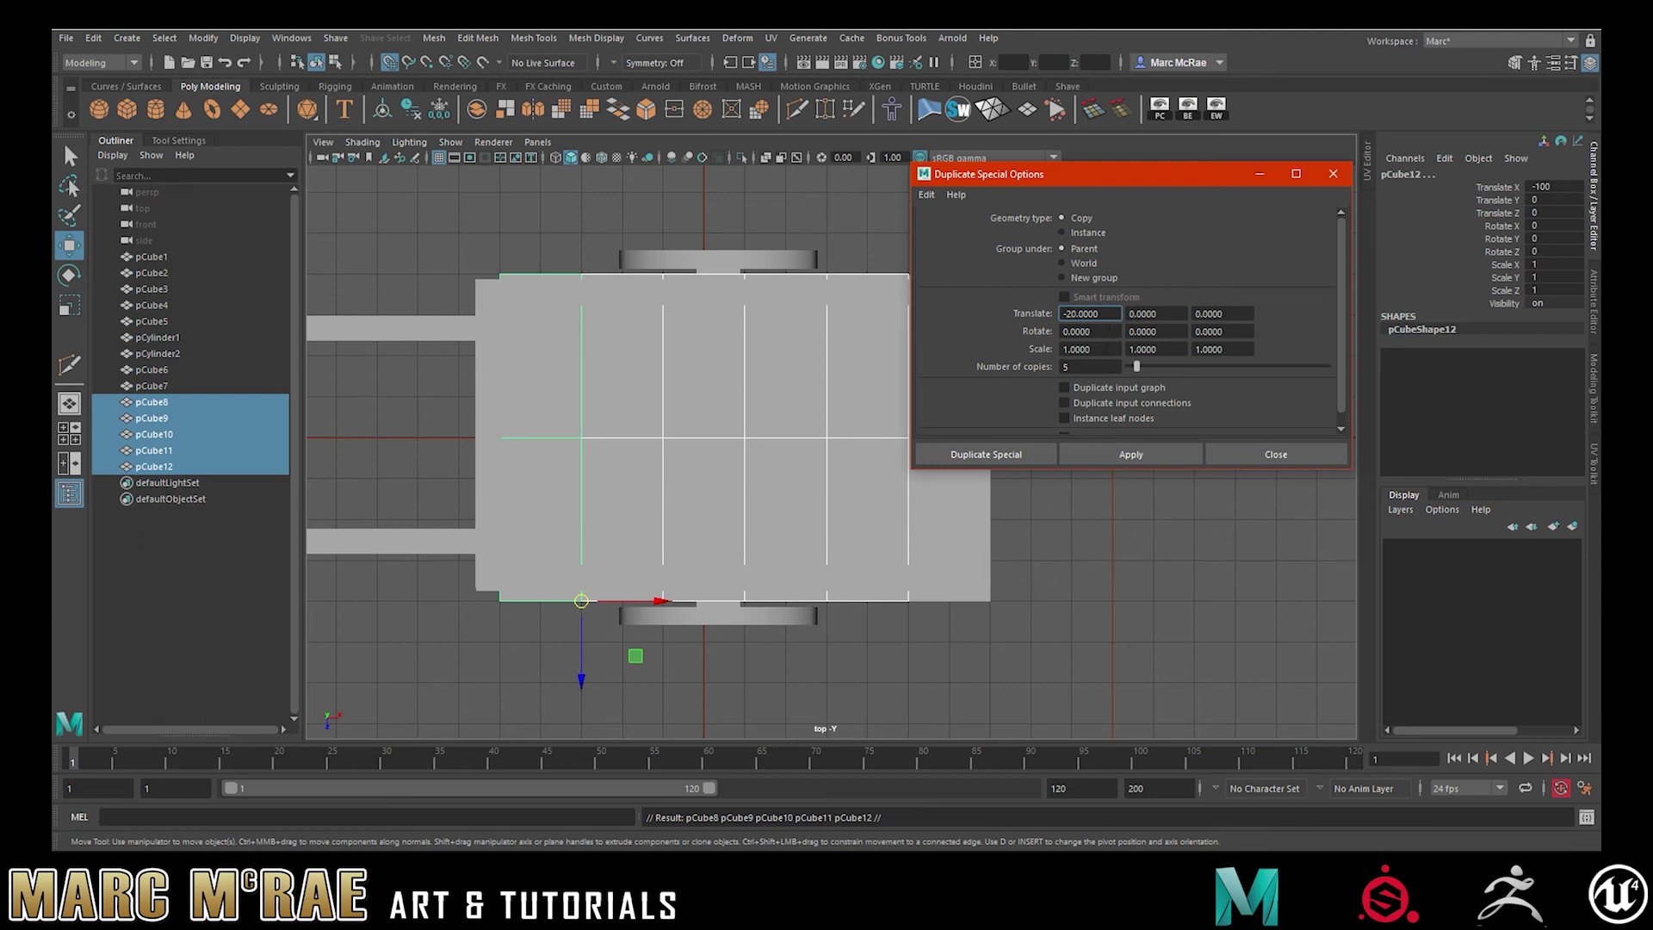
Reset the Duplicate Special options and close them
{"action": "left_click", "coordinate": [926, 194]}
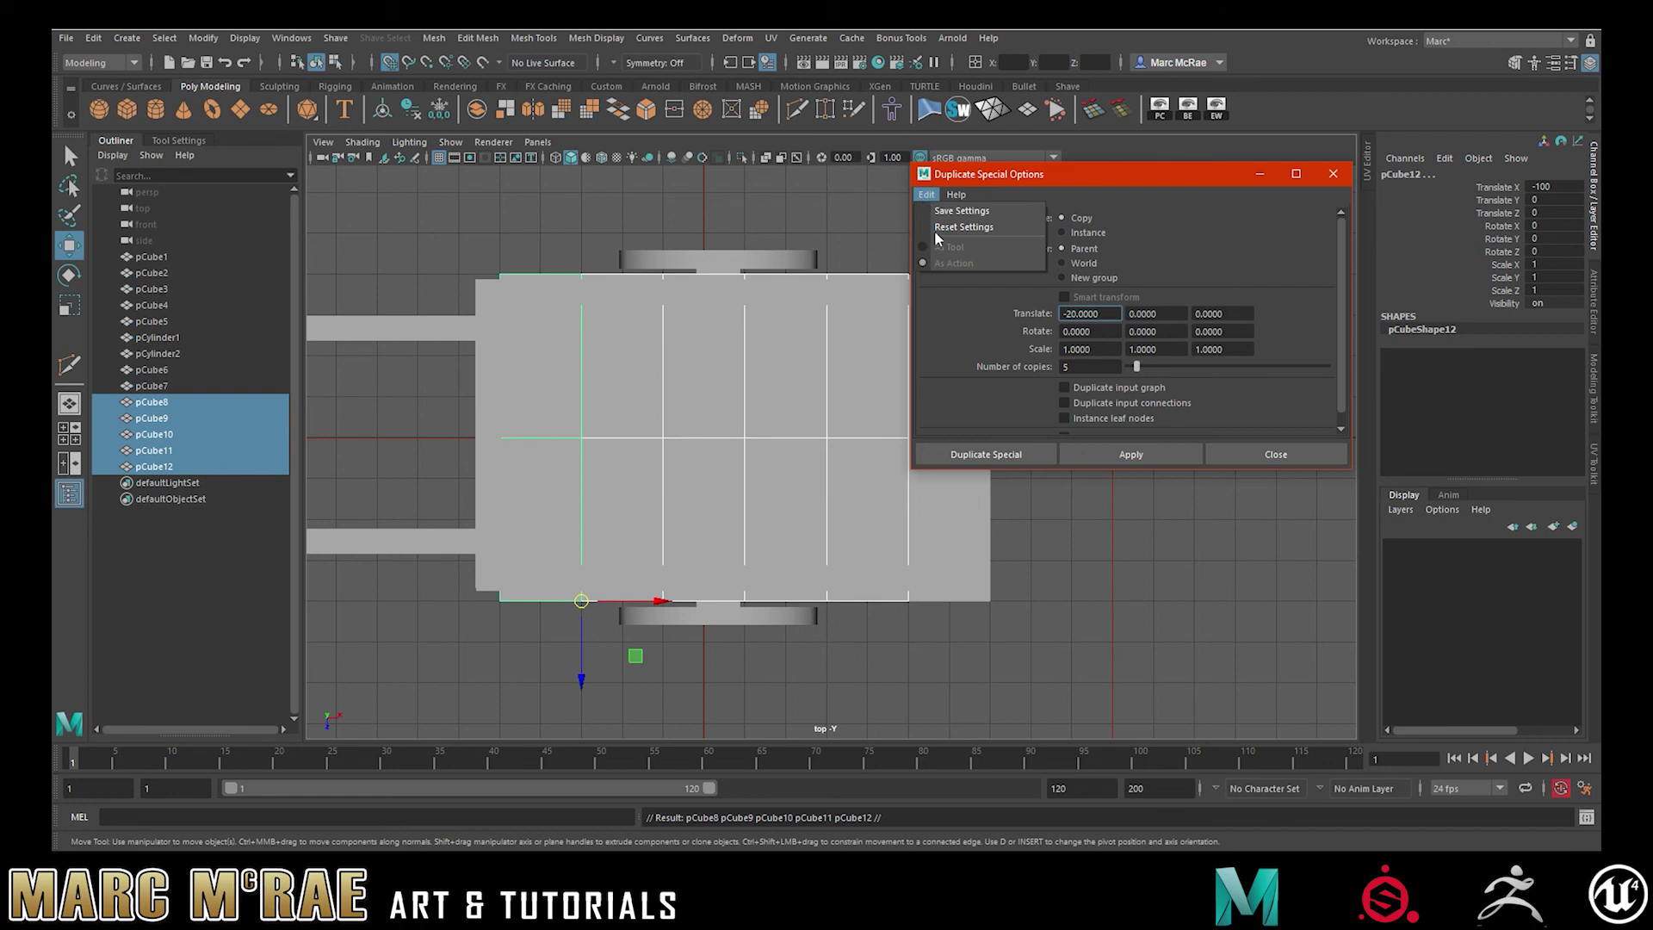
{"action": "left_click", "coordinate": [939, 227]}
{"action": "left_click", "coordinate": [1282, 455]}
Switch to the perspective view and examine the floor planks by selecting them one after another
{"action": "left_click_drag", "start_coordinate": [1101, 490], "coordinate": [1080, 446], "text": "alt"}
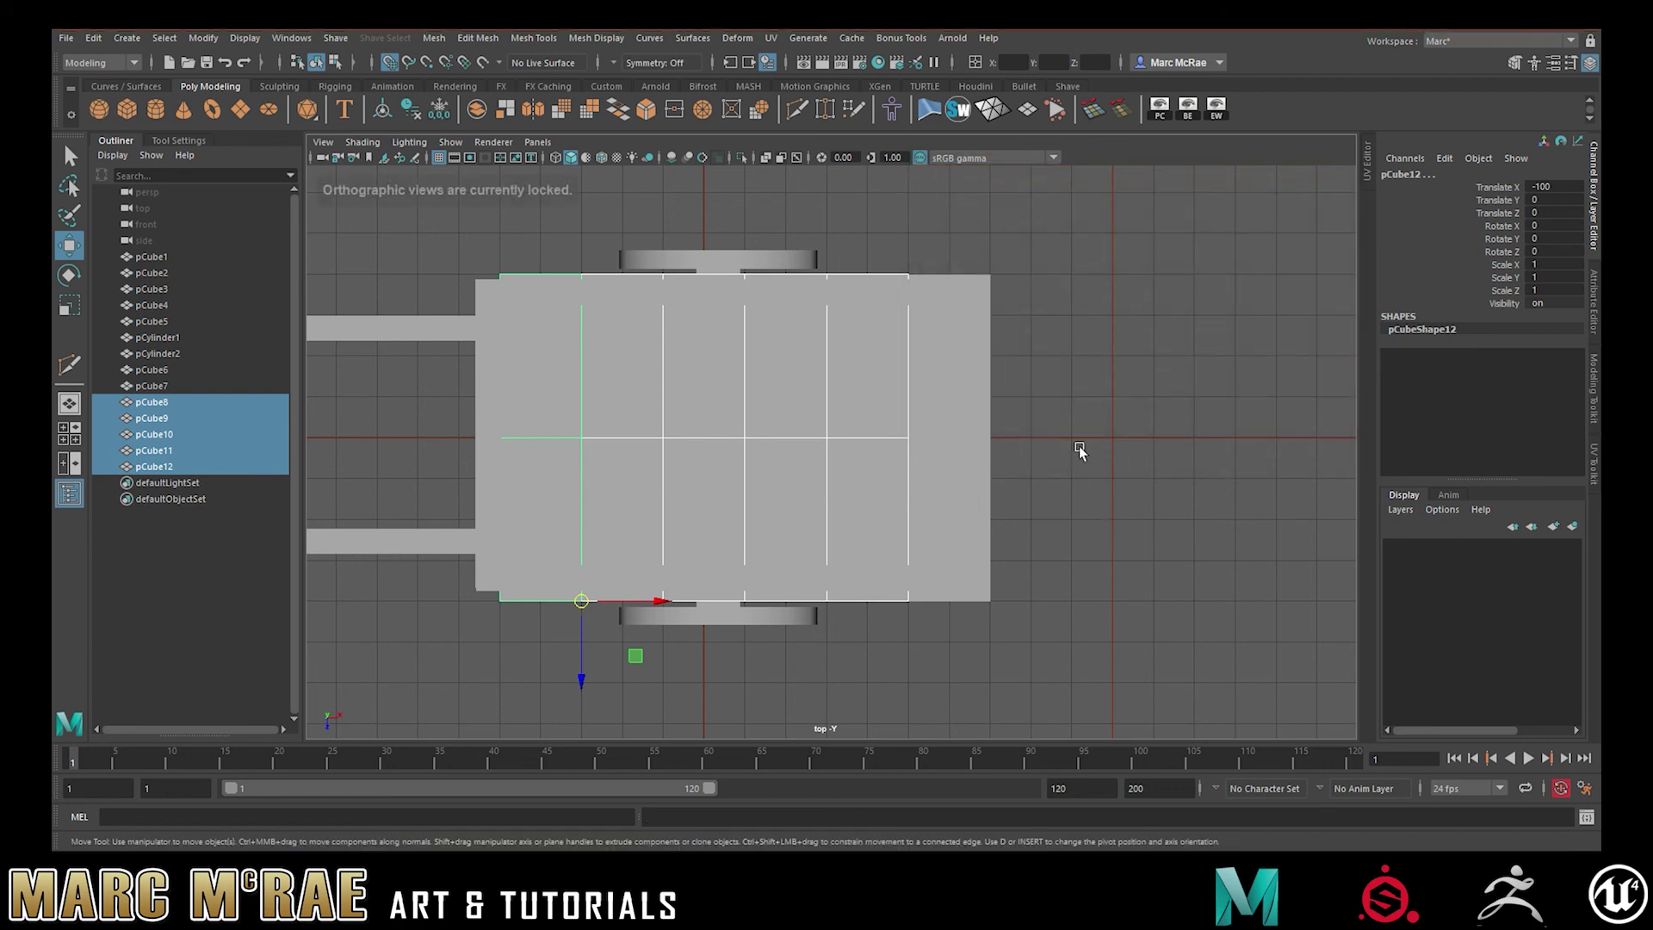
{"action": "right_click_drag", "start_coordinate": [1074, 387], "coordinate": [1098, 373]}
{"action": "key", "text": "space"}
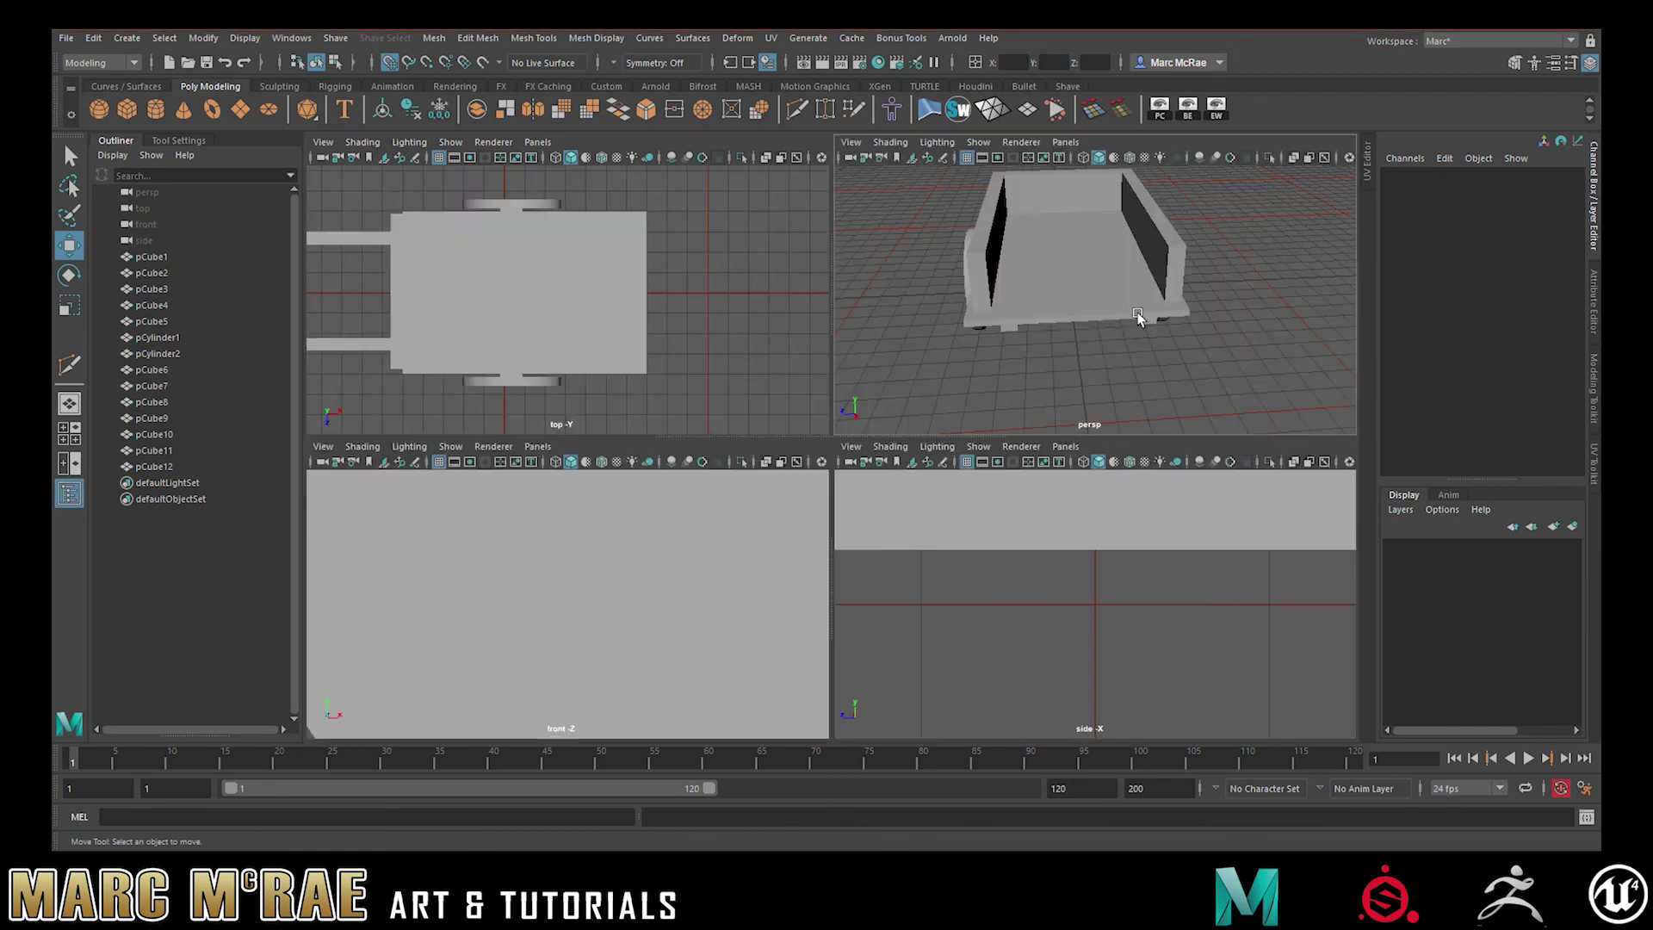
{"action": "key", "text": "space"}
{"action": "left_click_drag", "start_coordinate": [1055, 354], "coordinate": [986, 449], "text": "alt"}
{"action": "left_click", "coordinate": [946, 411]}
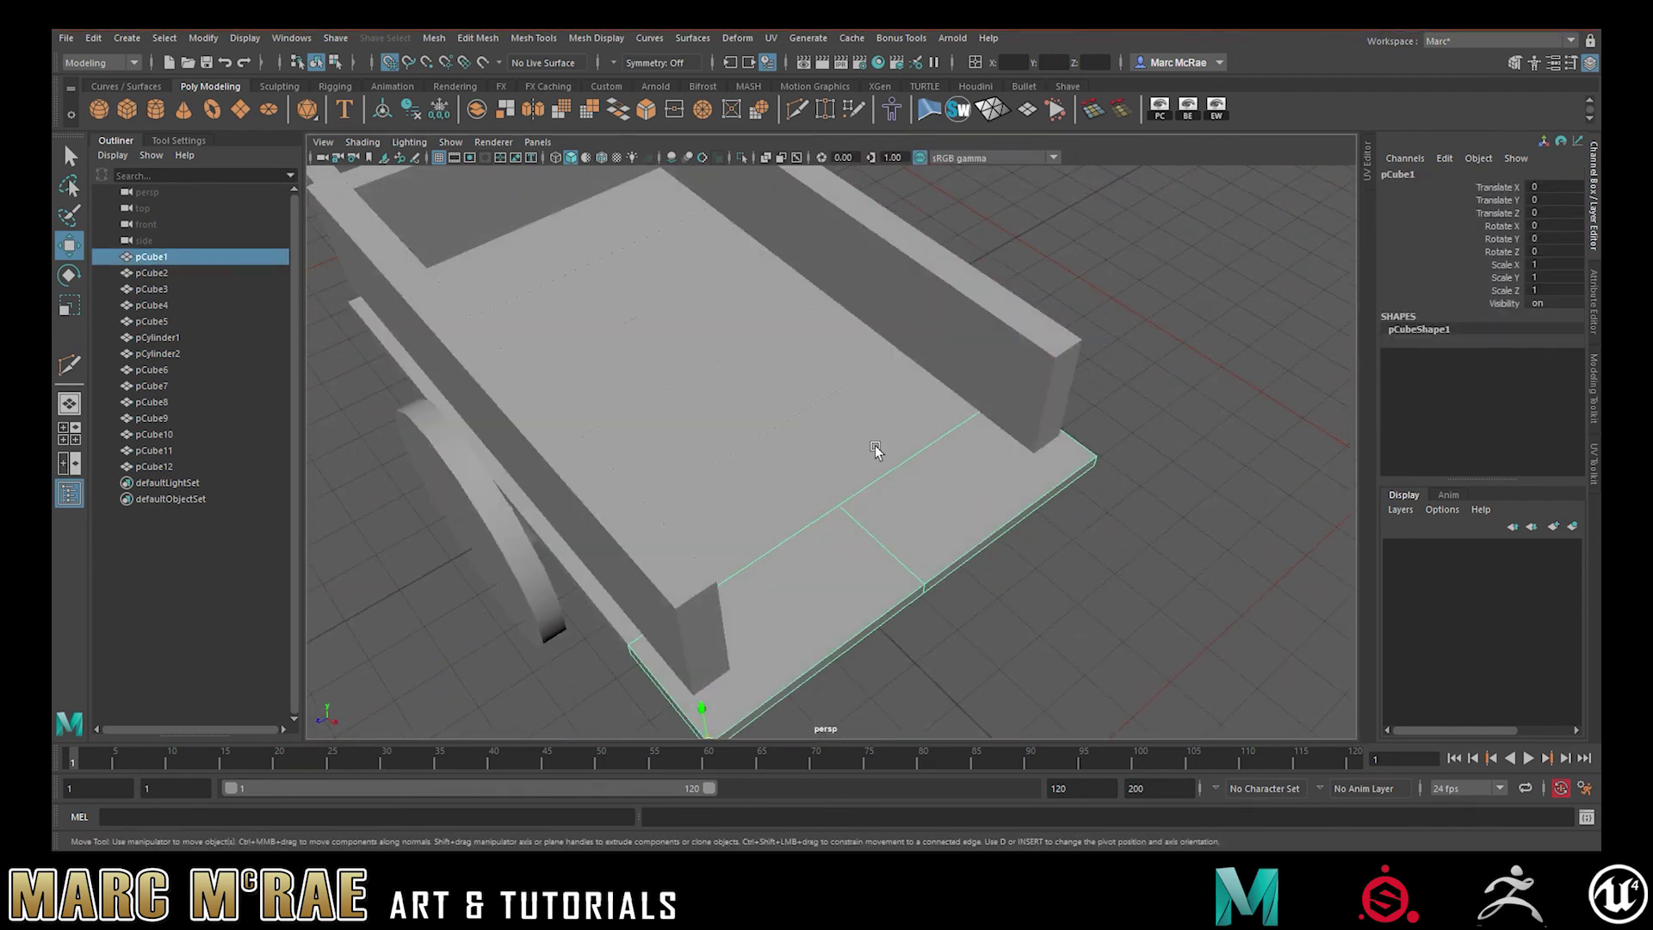
{"action": "left_click", "coordinate": [849, 434]}
{"action": "left_click", "coordinate": [747, 382]}
{"action": "left_click", "coordinate": [673, 336]}
{"action": "left_click", "coordinate": [605, 282]}
{"action": "left_click_drag", "start_coordinate": [738, 342], "coordinate": [895, 345], "text": "alt"}
Delete the wagon's end wall and the side wall at Translate Z -70.368
{"action": "left_click_drag", "start_coordinate": [756, 382], "coordinate": [1004, 376]}
{"action": "left_click", "coordinate": [1034, 377]}
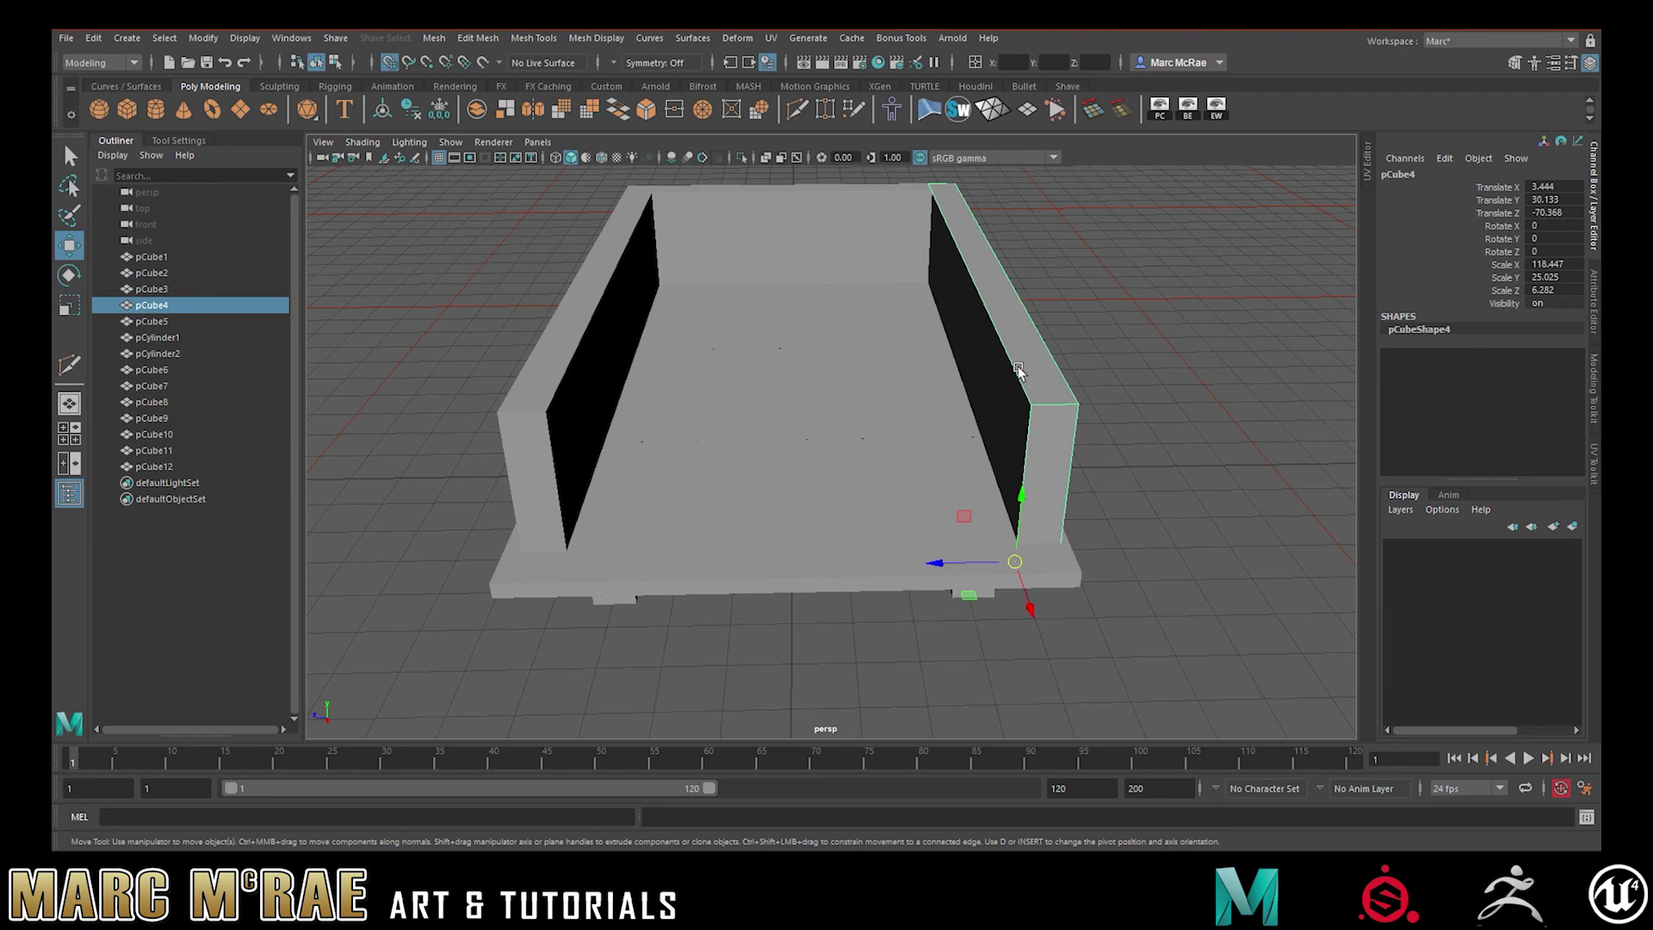
{"action": "key", "text": "Delete"}
Select the remaining side wall and snap its lower outer corner to the floor's corner at the open end
{"action": "left_click_drag", "start_coordinate": [829, 322], "coordinate": [844, 446], "text": "alt"}
{"action": "left_click", "coordinate": [809, 436]}
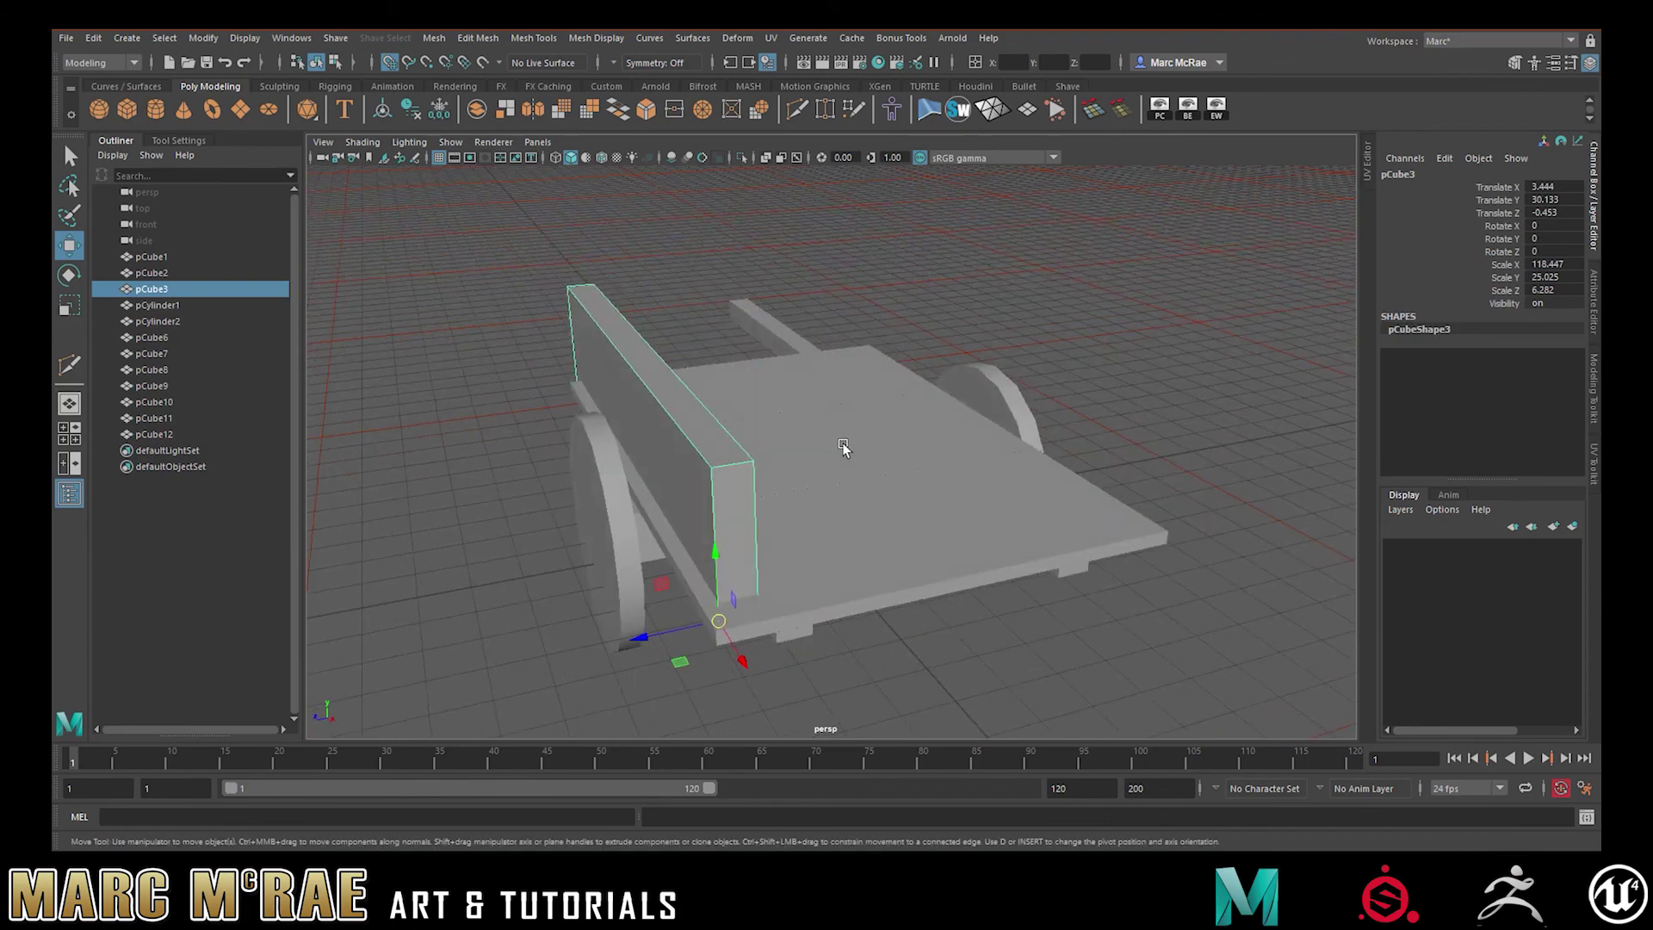
{"action": "left_click_drag", "start_coordinate": [718, 628], "coordinate": [793, 491]}
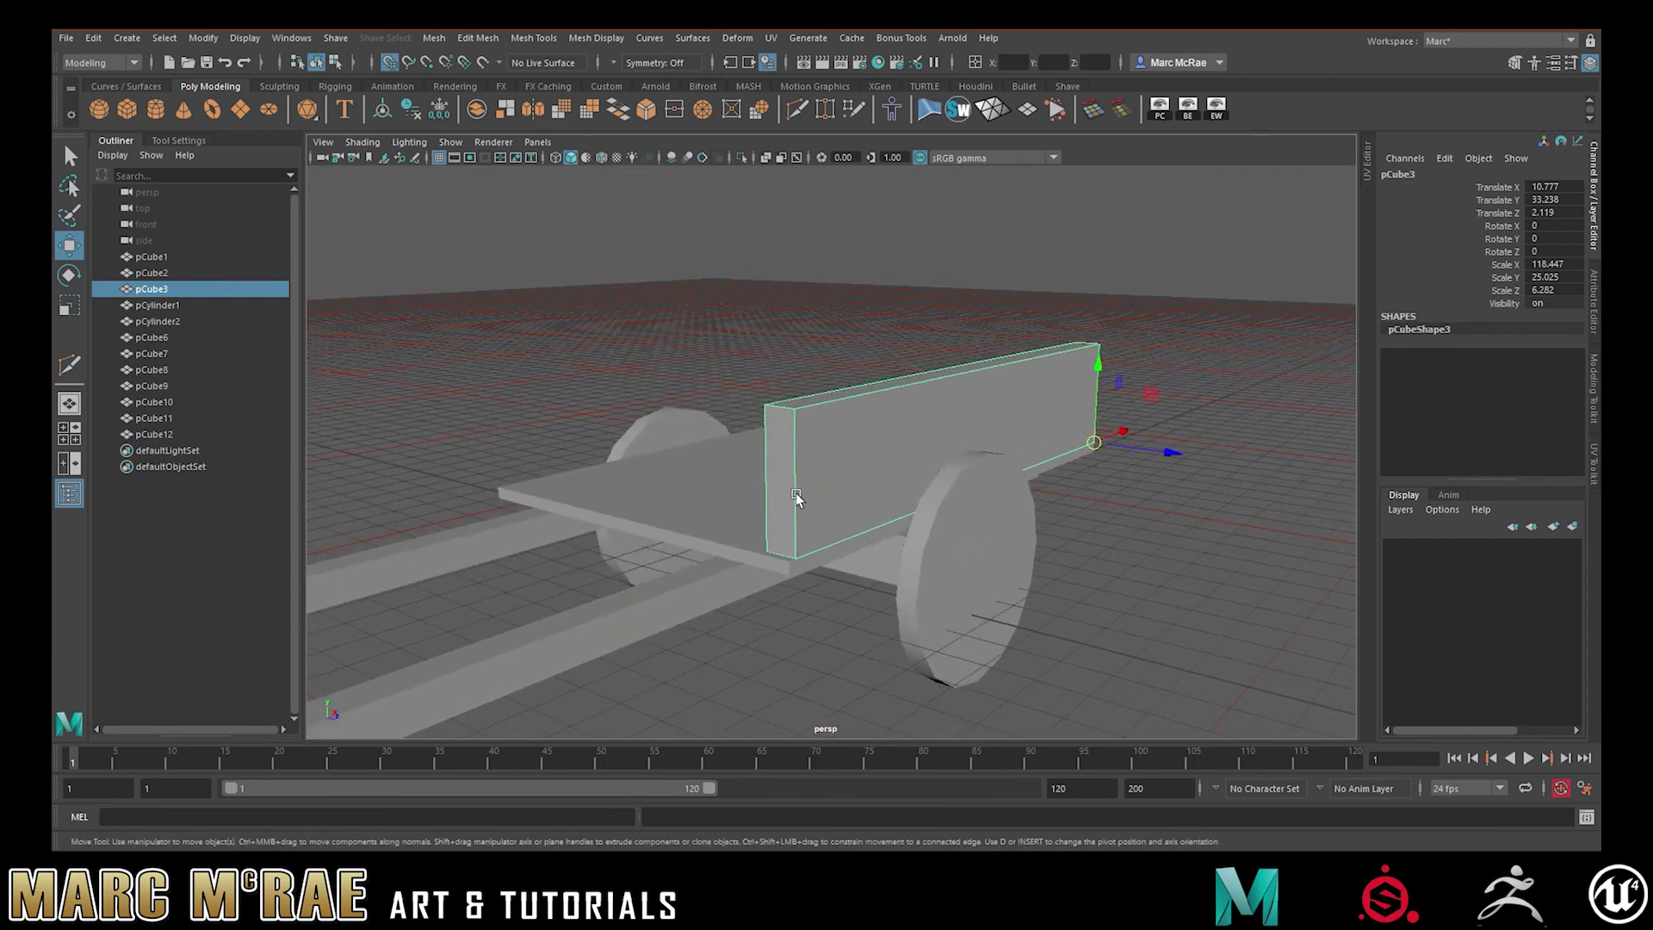
Select the side wall's vertices at the handle end and snap them along X to the floor's edge at X -50
{"action": "right_click_drag", "start_coordinate": [786, 489], "coordinate": [789, 532]}
{"action": "left_click_drag", "start_coordinate": [785, 486], "coordinate": [775, 539], "text": "alt"}
{"action": "key", "text": "v"}
{"action": "left_click_drag", "start_coordinate": [688, 581], "coordinate": [613, 633]}
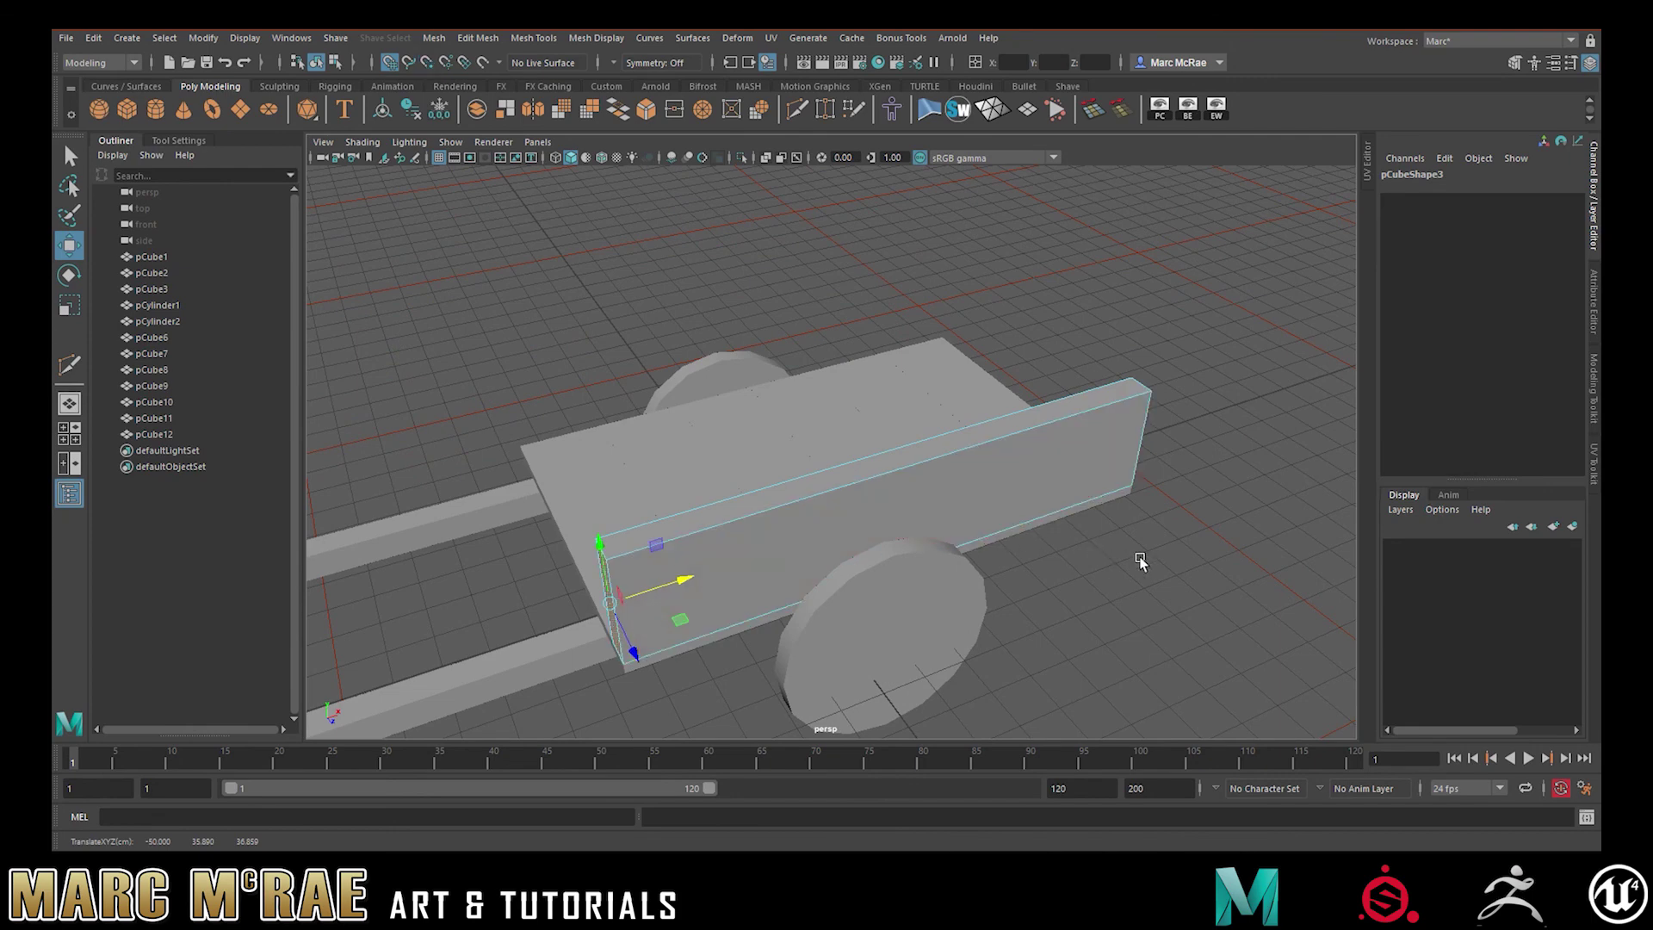
{"action": "left_click_drag", "start_coordinate": [1140, 561], "coordinate": [896, 546], "text": "alt"}
Return to object selection and thin the side wall to a Z scale of about 2.779
{"action": "mouse_move", "coordinate": [943, 346]}
{"action": "right_mouse_down"}
{"action": "mouse_move", "coordinate": [933, 369]}
{"action": "mouse_move", "coordinate": [926, 355]}
{"action": "right_mouse_up"}
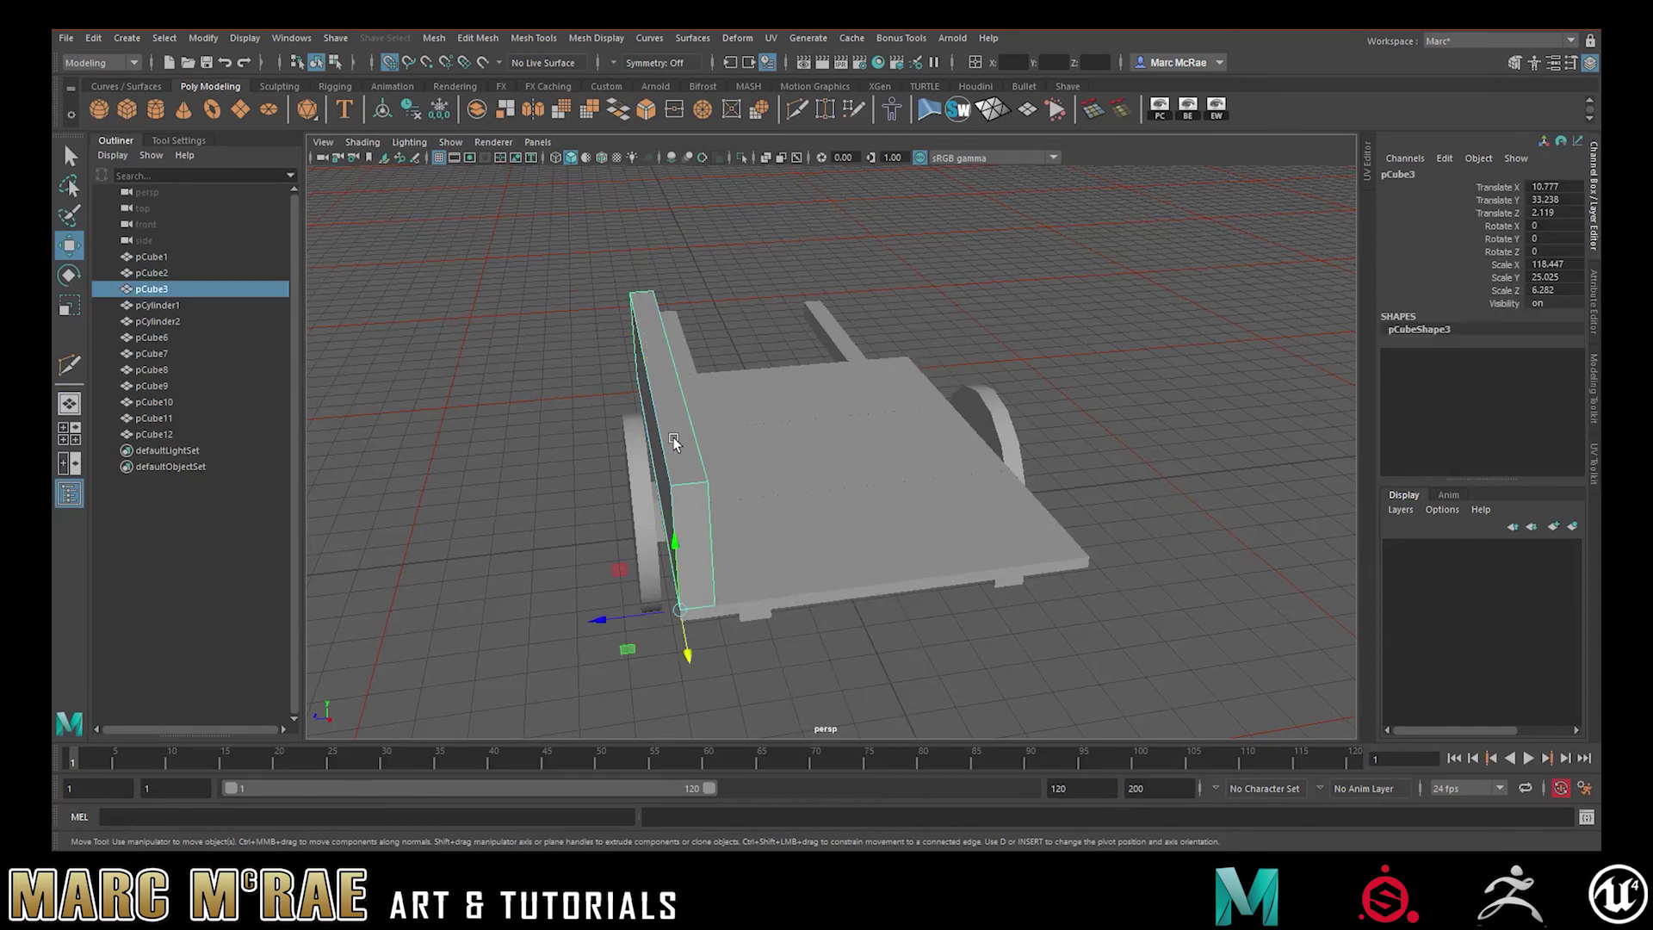
{"action": "key", "text": "r"}
{"action": "left_click_drag", "start_coordinate": [603, 619], "coordinate": [649, 620]}
{"action": "left_click_drag", "start_coordinate": [649, 620], "coordinate": [713, 579], "text": "alt"}
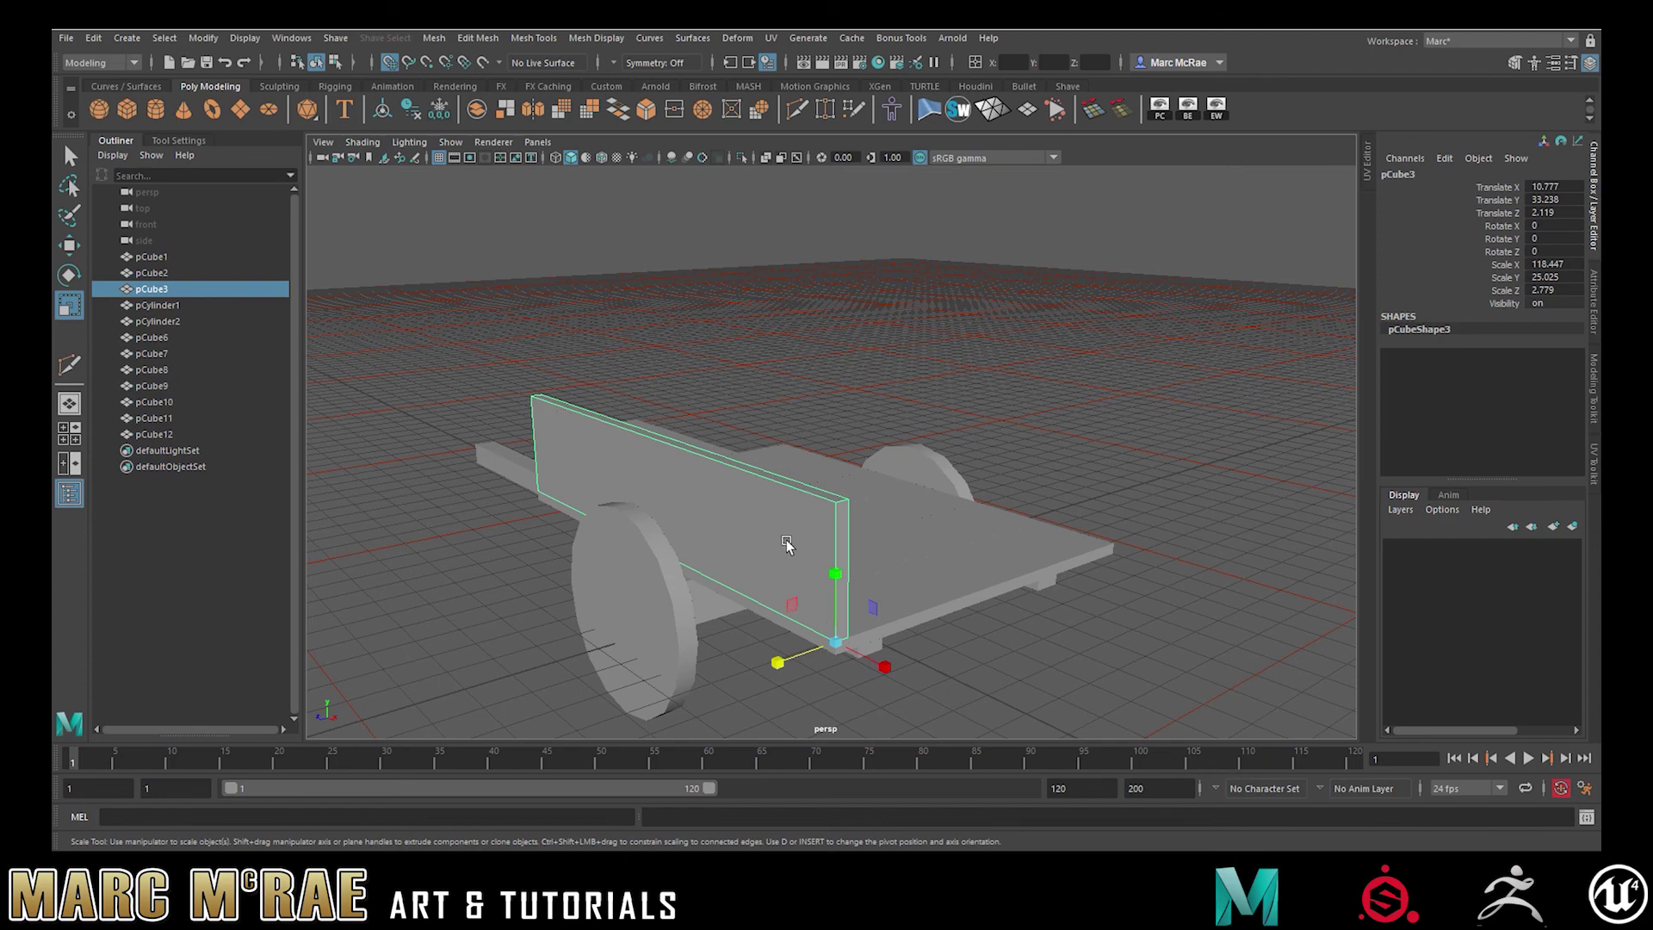
Move the side wall slightly inward from the floor's edge, to about Translate Z -0.936
{"action": "left_click_drag", "start_coordinate": [786, 559], "coordinate": [786, 443], "text": "alt"}
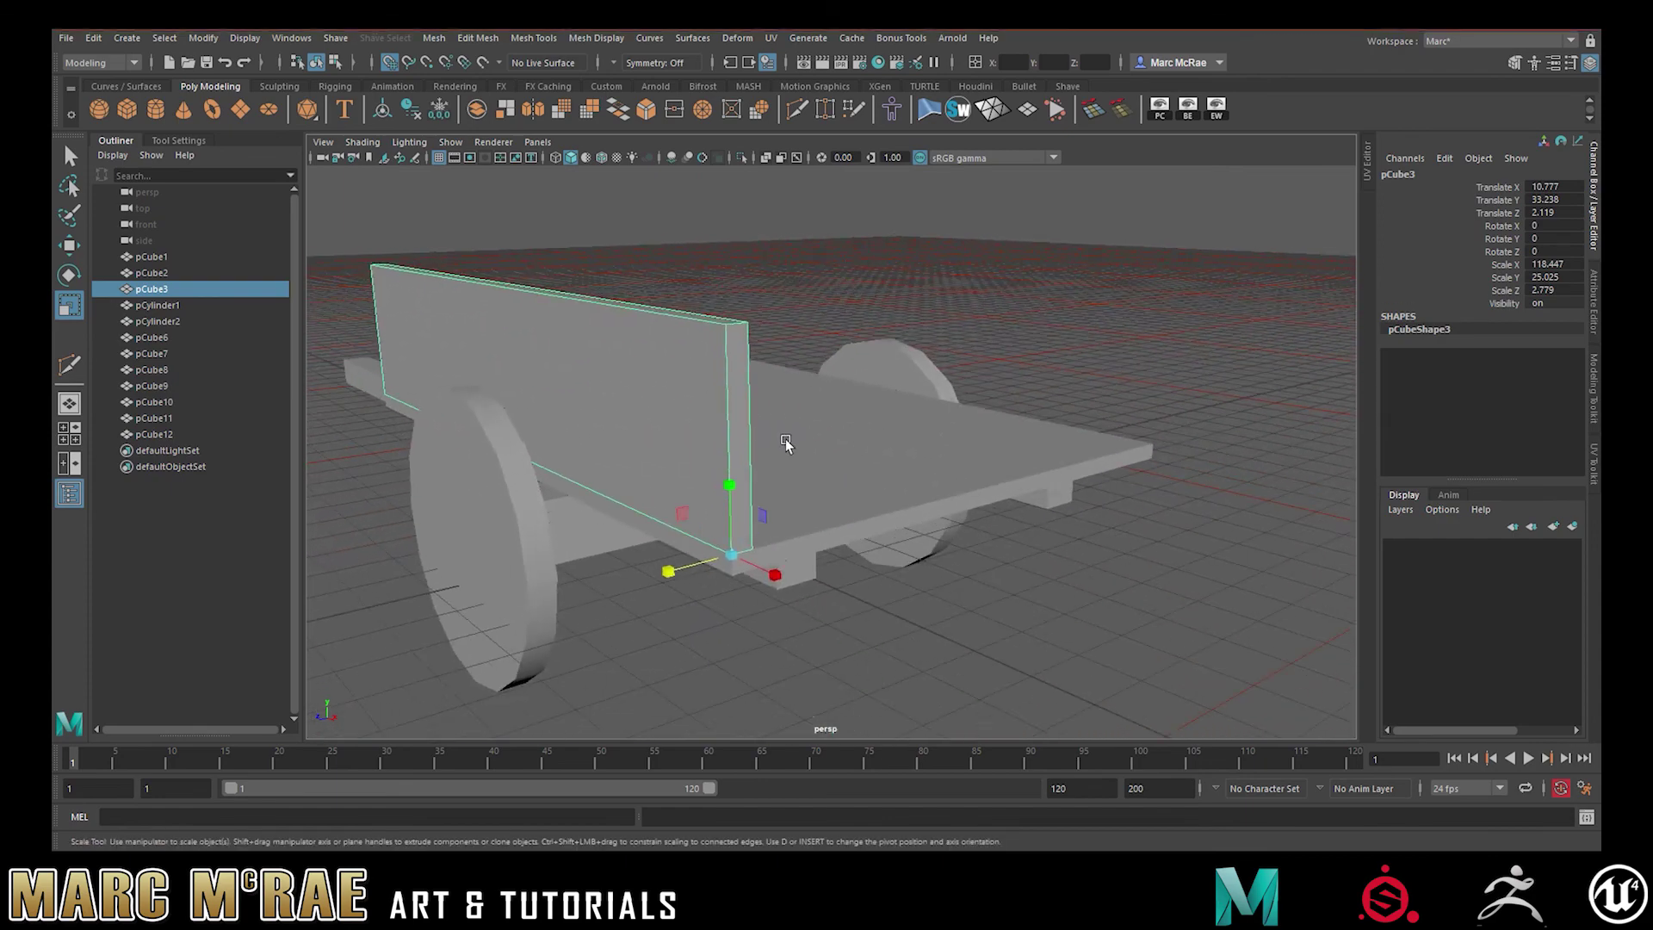
{"action": "key", "text": "w"}
{"action": "mouse_move", "coordinate": [730, 556]}
{"action": "left_mouse_down"}
{"action": "mouse_move", "coordinate": [681, 570]}
{"action": "mouse_move", "coordinate": [729, 558]}
{"action": "mouse_move", "coordinate": [704, 555]}
{"action": "left_mouse_up"}
{"action": "left_click", "coordinate": [396, 65]}
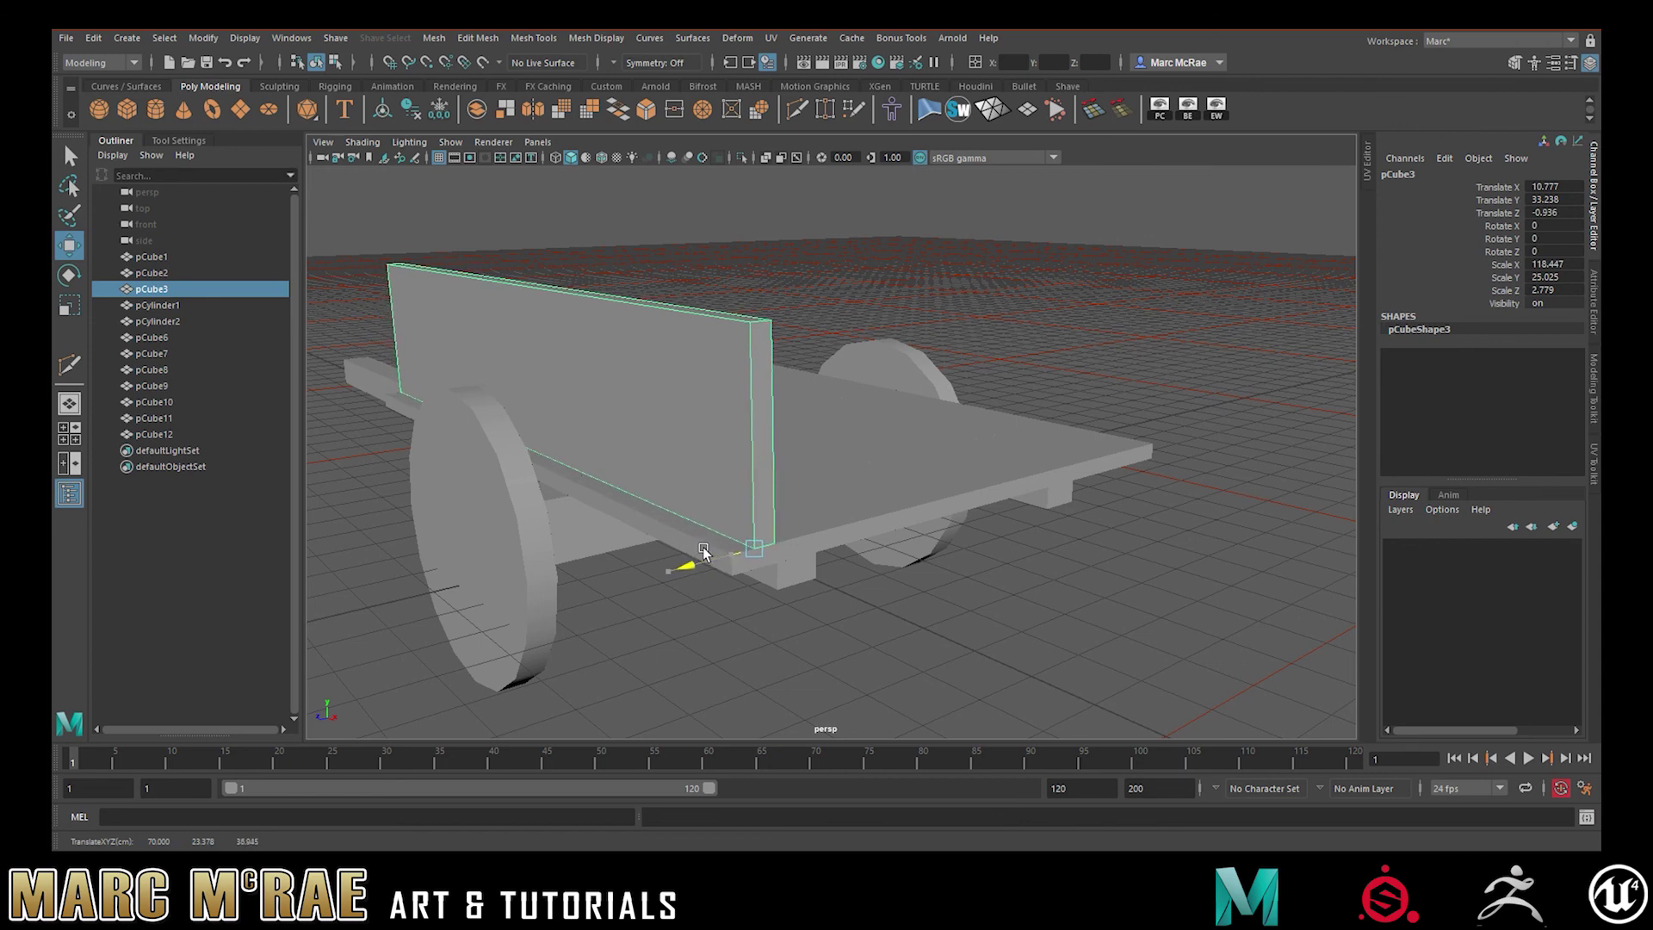
Scale the side wall down to a single board, about 10.36 in Y and 2.147 in Z
{"action": "left_click_drag", "start_coordinate": [703, 552], "coordinate": [627, 543]}
{"action": "key", "text": "r"}
{"action": "left_click_drag", "start_coordinate": [682, 465], "coordinate": [644, 492]}
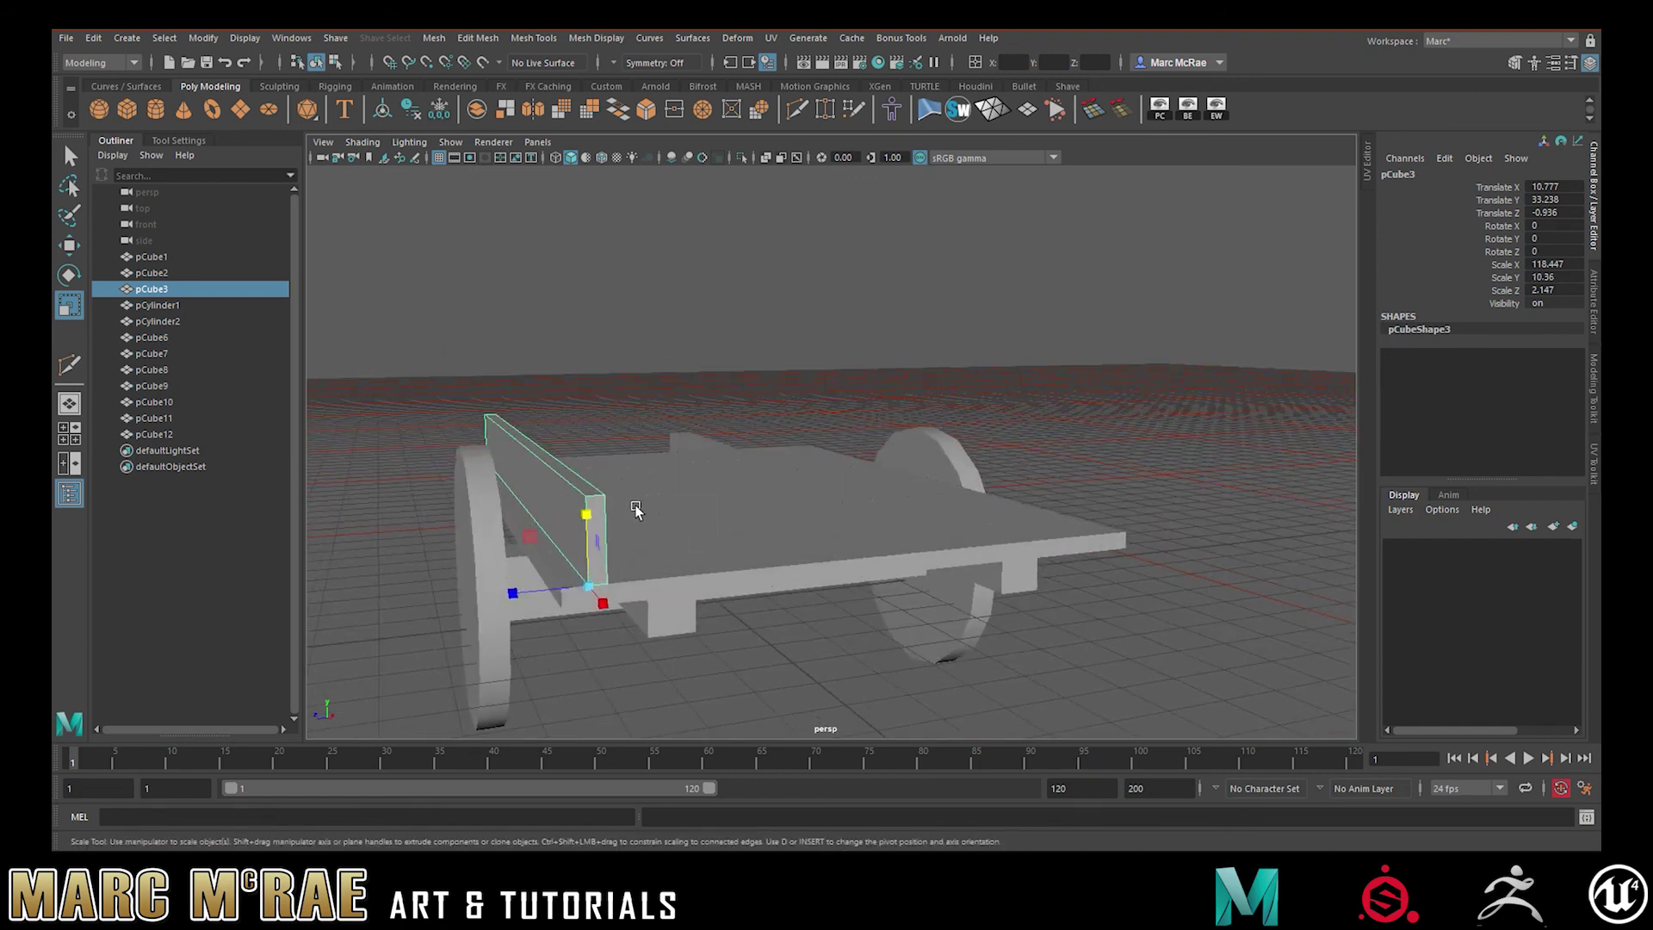
Duplicate the side board and snap the copy directly on top of it, at Translate Y 43.598
{"action": "key", "text": "w"}
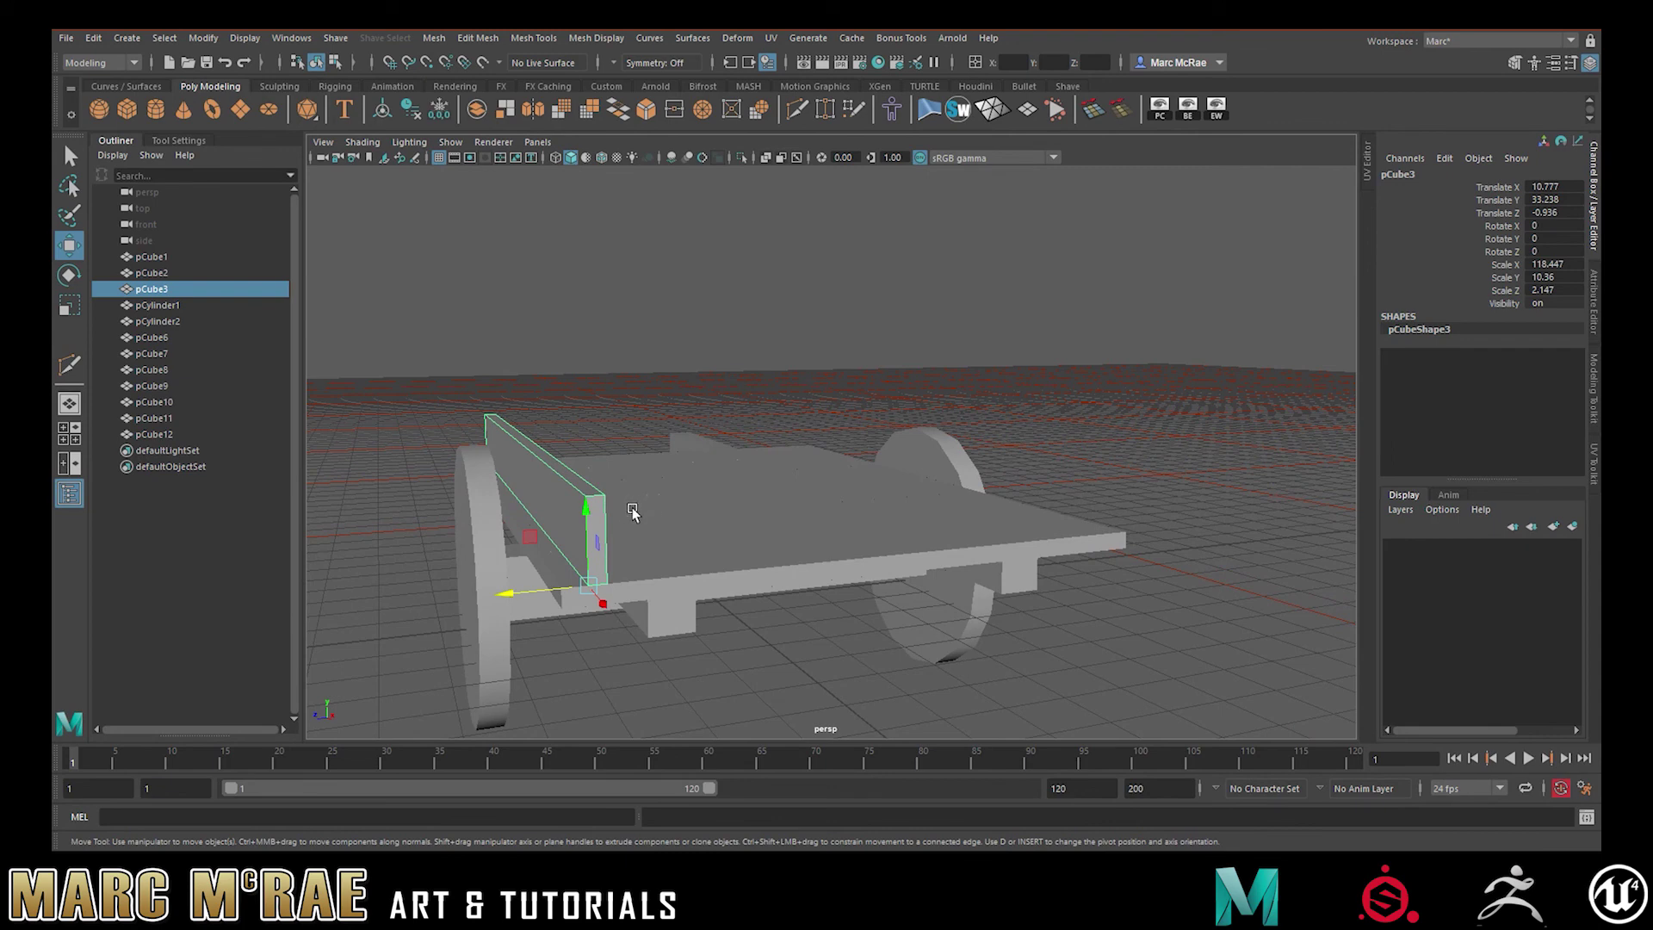
{"action": "key", "text": "ctrl+d"}
{"action": "left_click_drag", "start_coordinate": [587, 538], "coordinate": [792, 514]}
{"action": "left_click", "coordinate": [793, 514]}
{"action": "left_click_drag", "start_coordinate": [922, 531], "coordinate": [737, 491], "text": "alt"}
{"action": "middle_click_drag", "start_coordinate": [737, 492], "coordinate": [730, 524], "text": "alt"}
{"action": "left_click", "coordinate": [738, 480]}
{"action": "left_click_drag", "start_coordinate": [830, 495], "coordinate": [764, 473], "text": "alt"}
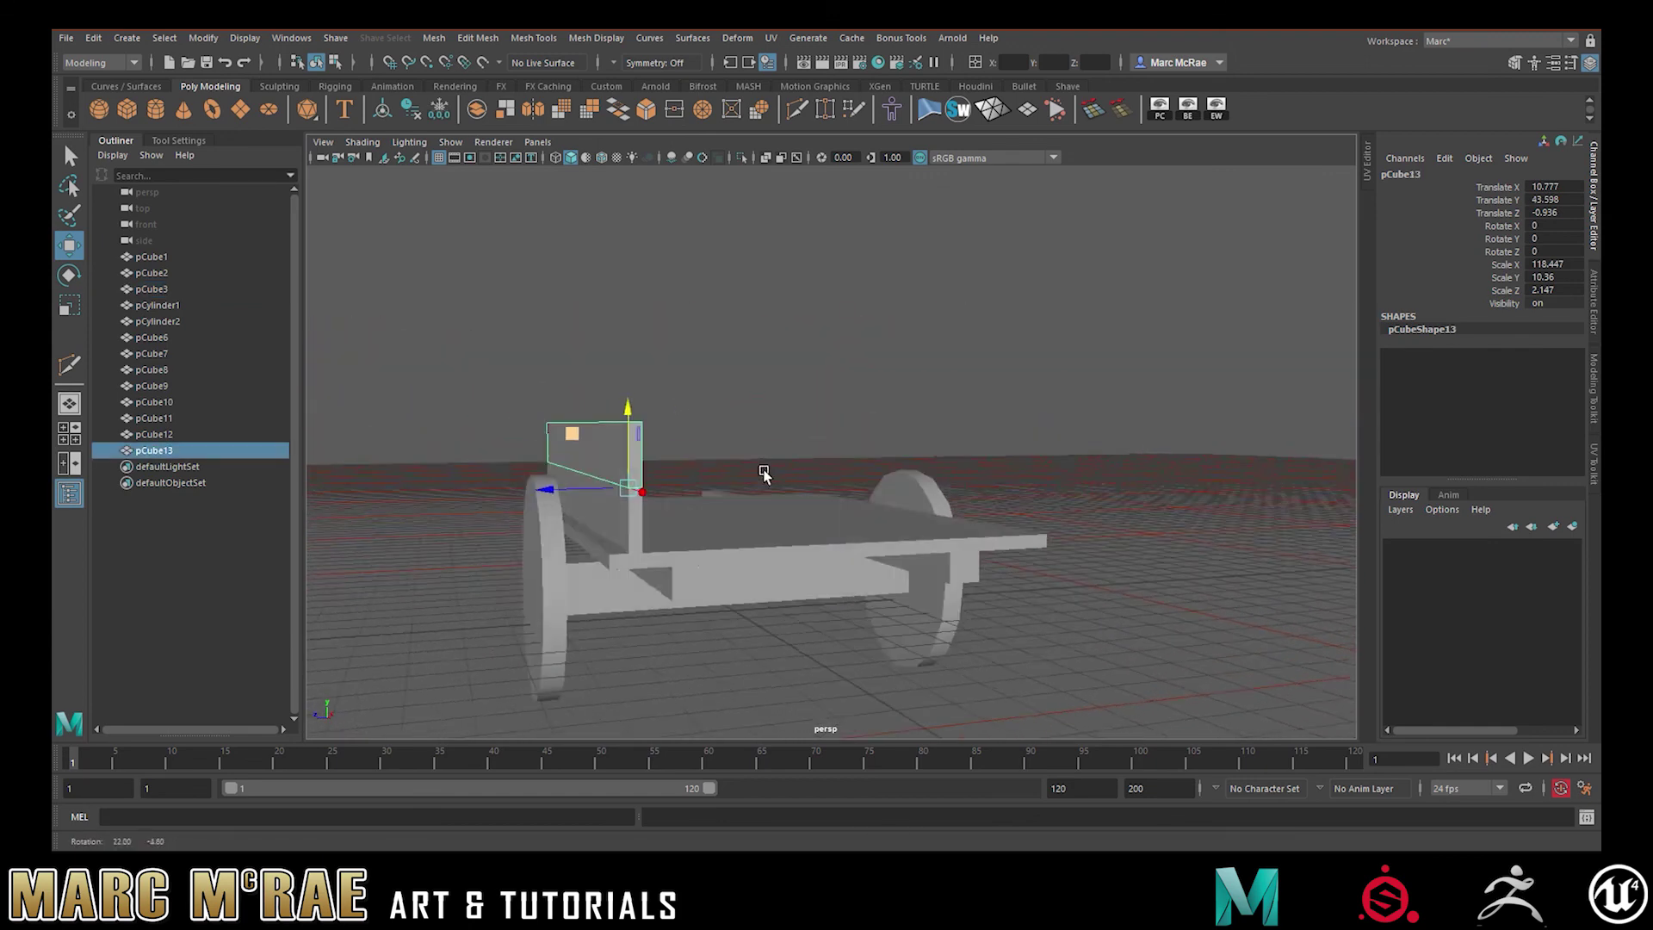
{"action": "middle_click_drag", "start_coordinate": [708, 472], "coordinate": [744, 503], "text": "alt"}
{"action": "left_click_drag", "start_coordinate": [743, 504], "coordinate": [753, 500], "text": "alt"}
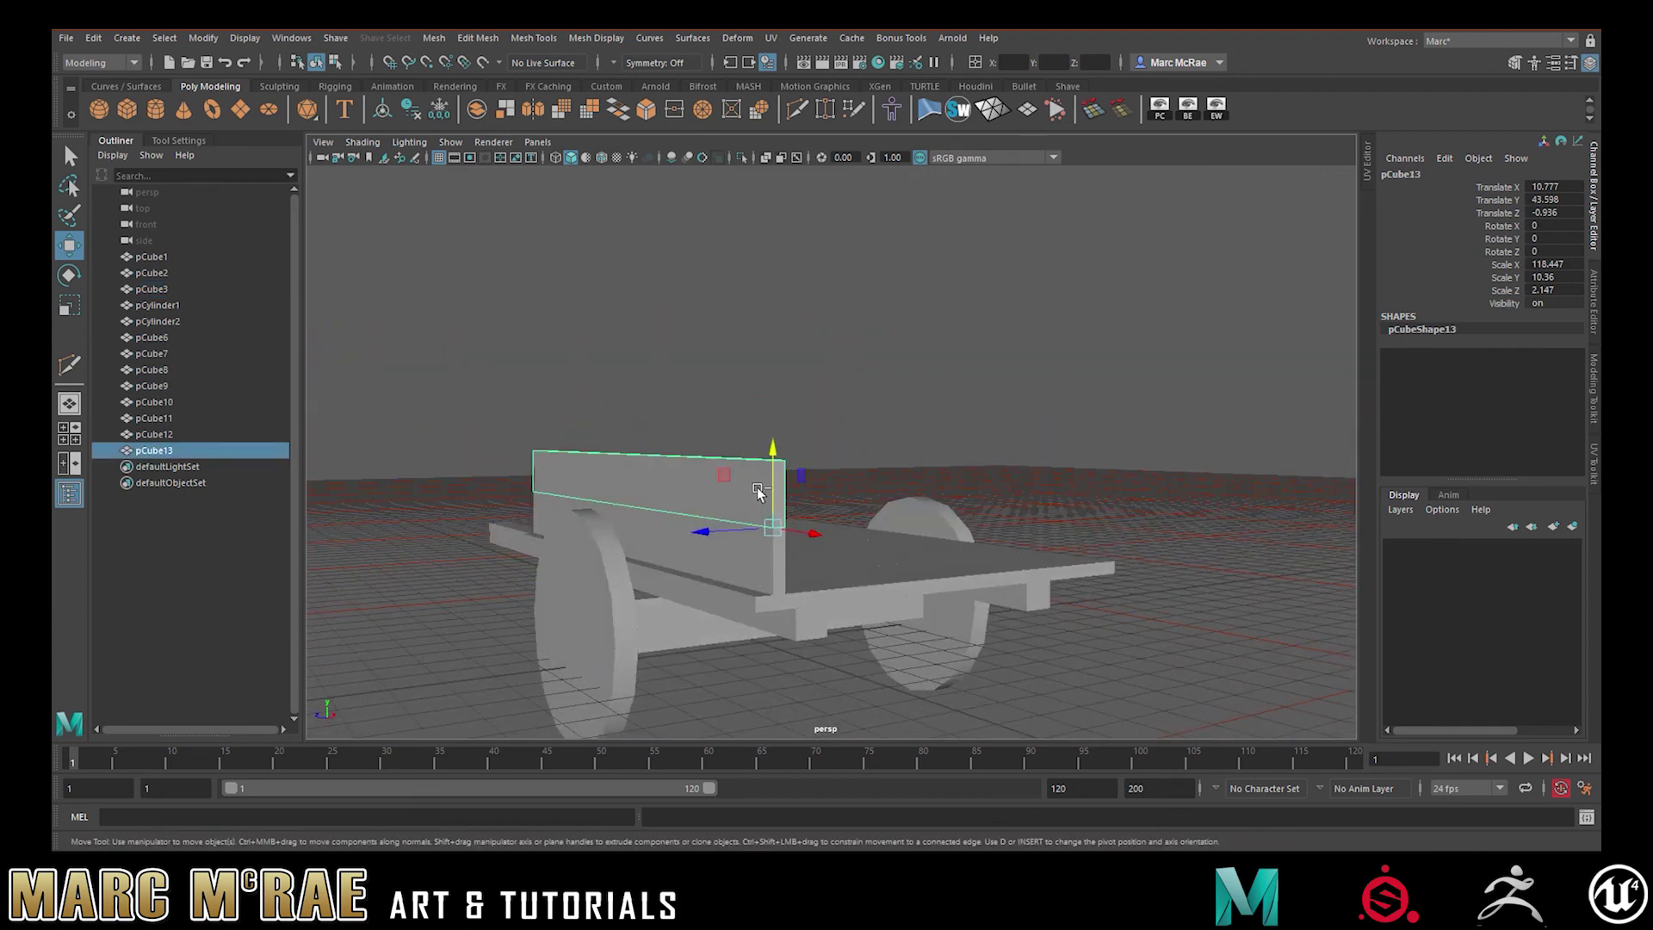
Duplicate the upper side board and snap the copy on top as a third board, at Translate Y 53.958
{"action": "key", "text": "ctrl+d"}
{"action": "left_click_drag", "start_coordinate": [757, 489], "coordinate": [775, 430]}
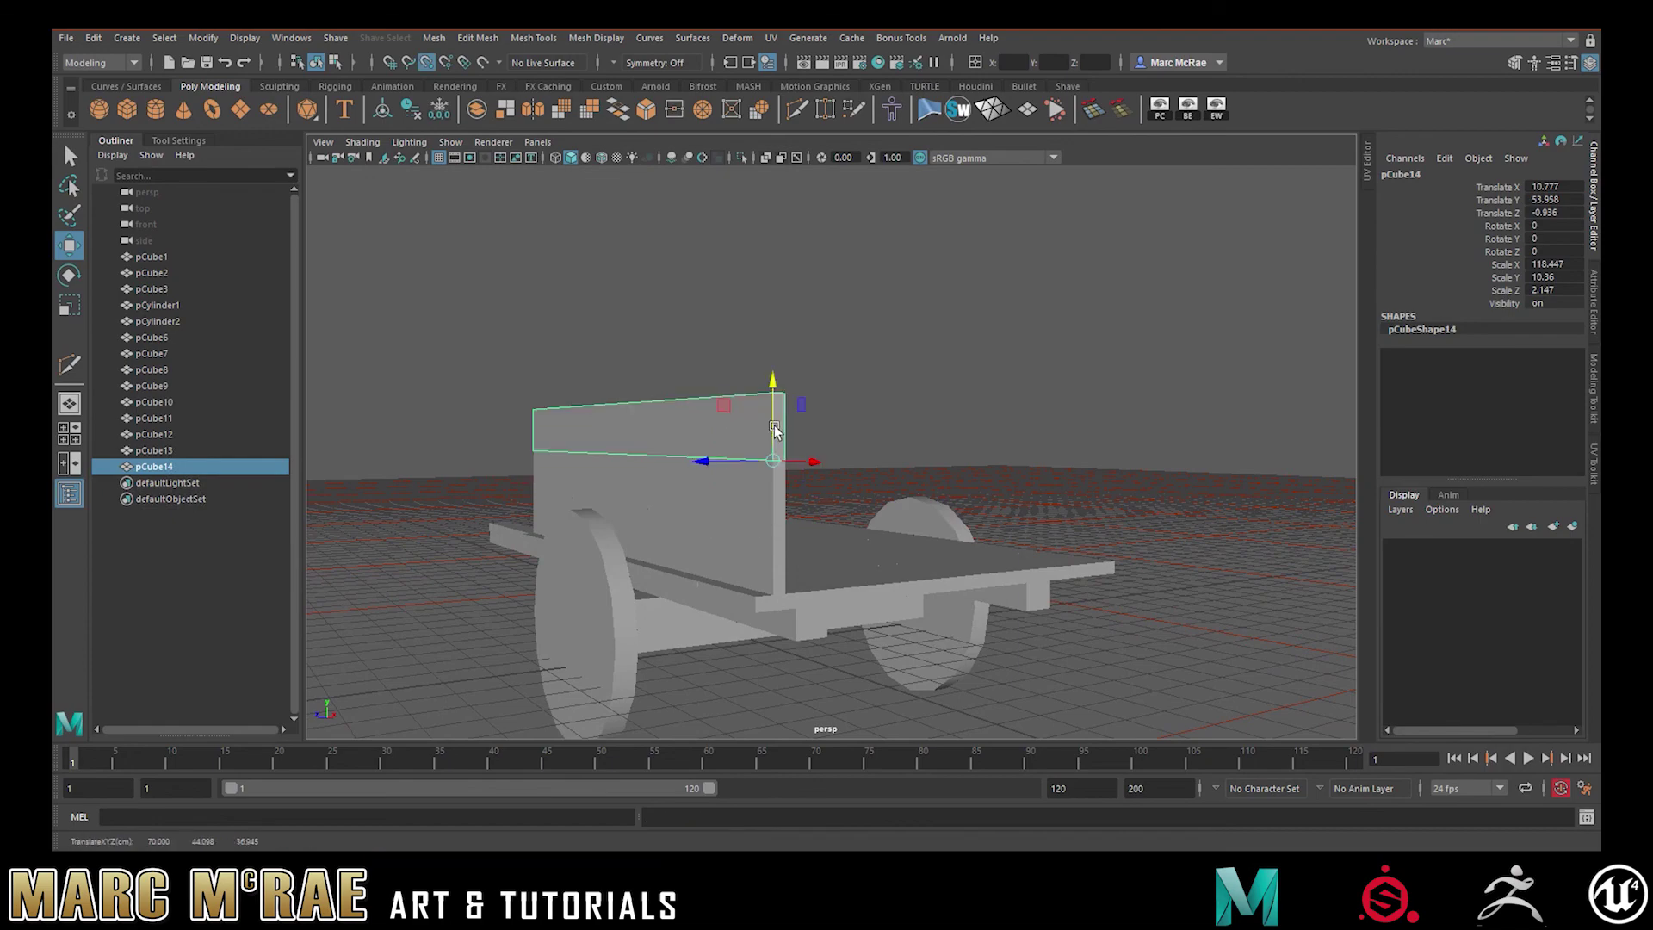
{"action": "left_click", "coordinate": [867, 473]}
{"action": "left_click", "coordinate": [760, 497]}
{"action": "left_click", "coordinate": [734, 549]}
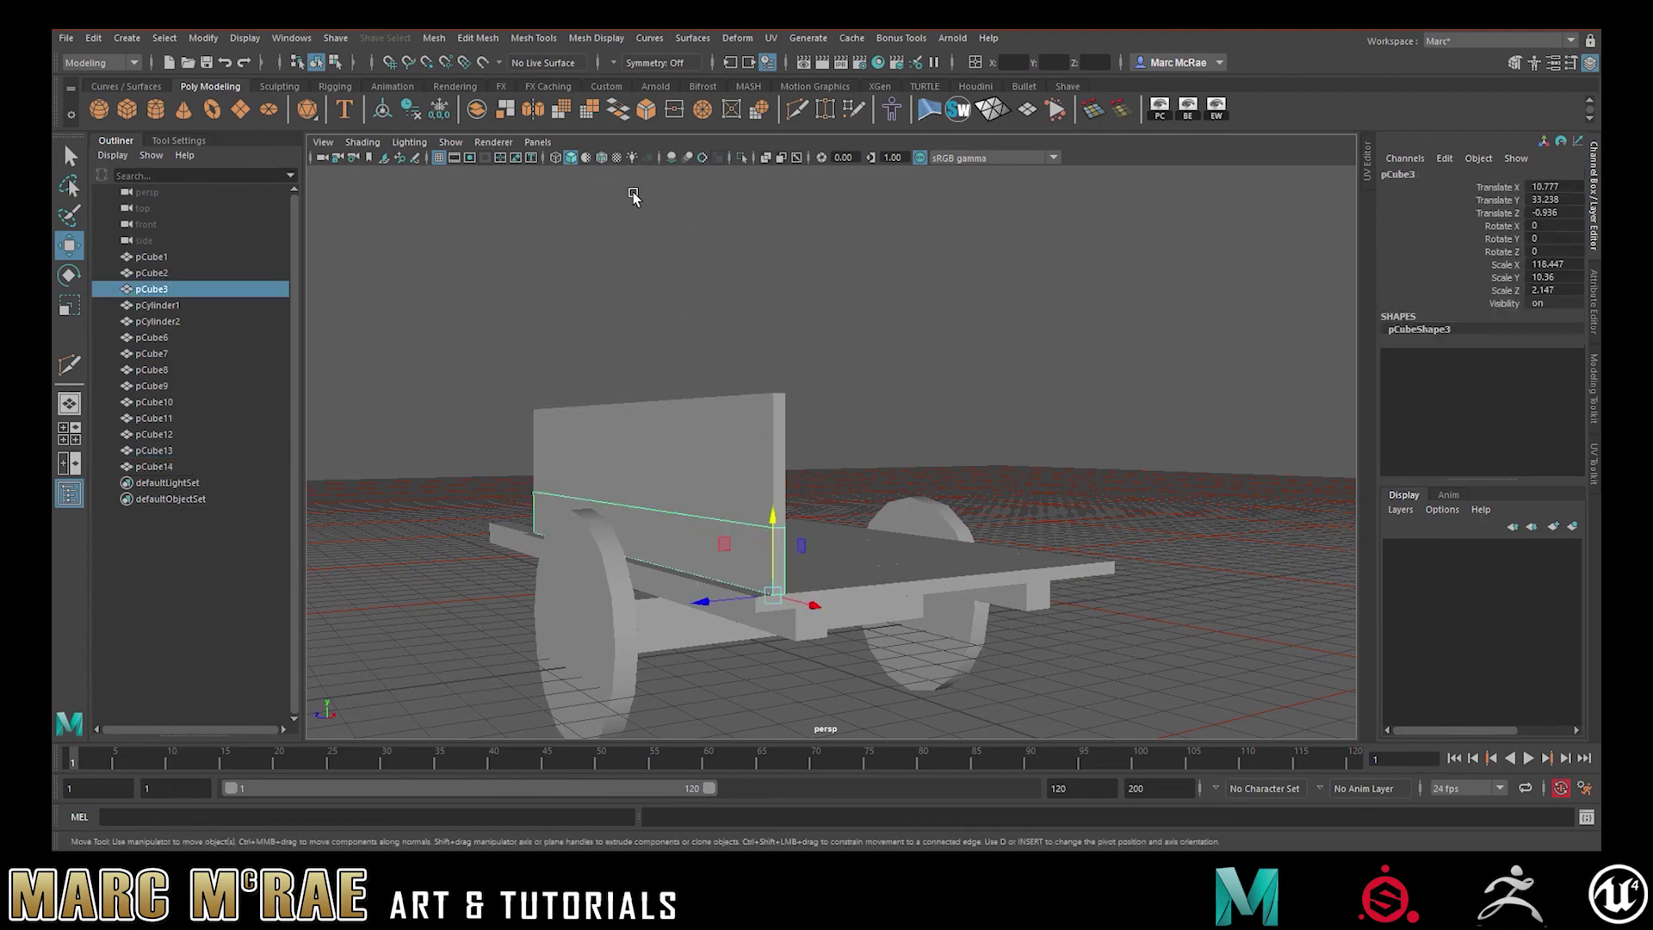
Display wireframe on shaded in the perspective view
{"action": "left_click", "coordinate": [601, 157]}
{"action": "mouse_move", "coordinate": [718, 308]}
{"action": "left_mouse_down", "text": "alt"}
{"action": "mouse_move", "coordinate": [719, 433]}
{"action": "mouse_move", "coordinate": [702, 464]}
{"action": "mouse_move", "coordinate": [797, 487]}
{"action": "mouse_move", "coordinate": [663, 243]}
{"action": "left_mouse_up", "text": "alt"}
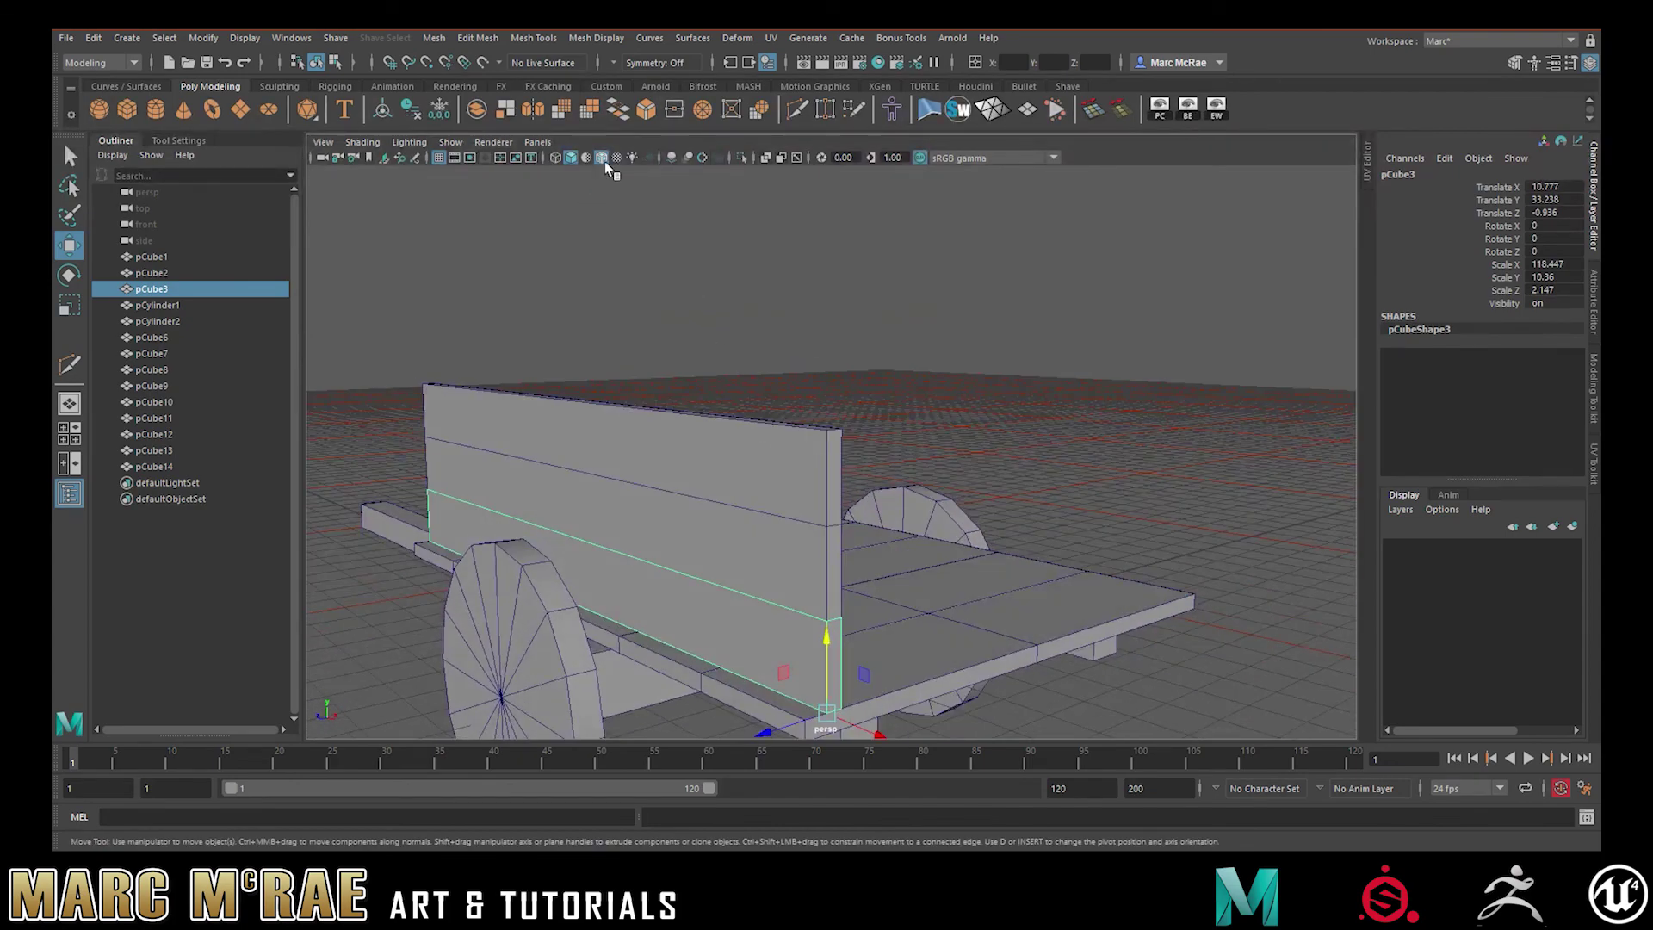
{"action": "left_click_drag", "start_coordinate": [887, 389], "coordinate": [855, 370], "text": "alt"}
Delete the topmost of the three side boards
{"action": "left_click", "coordinate": [852, 372]}
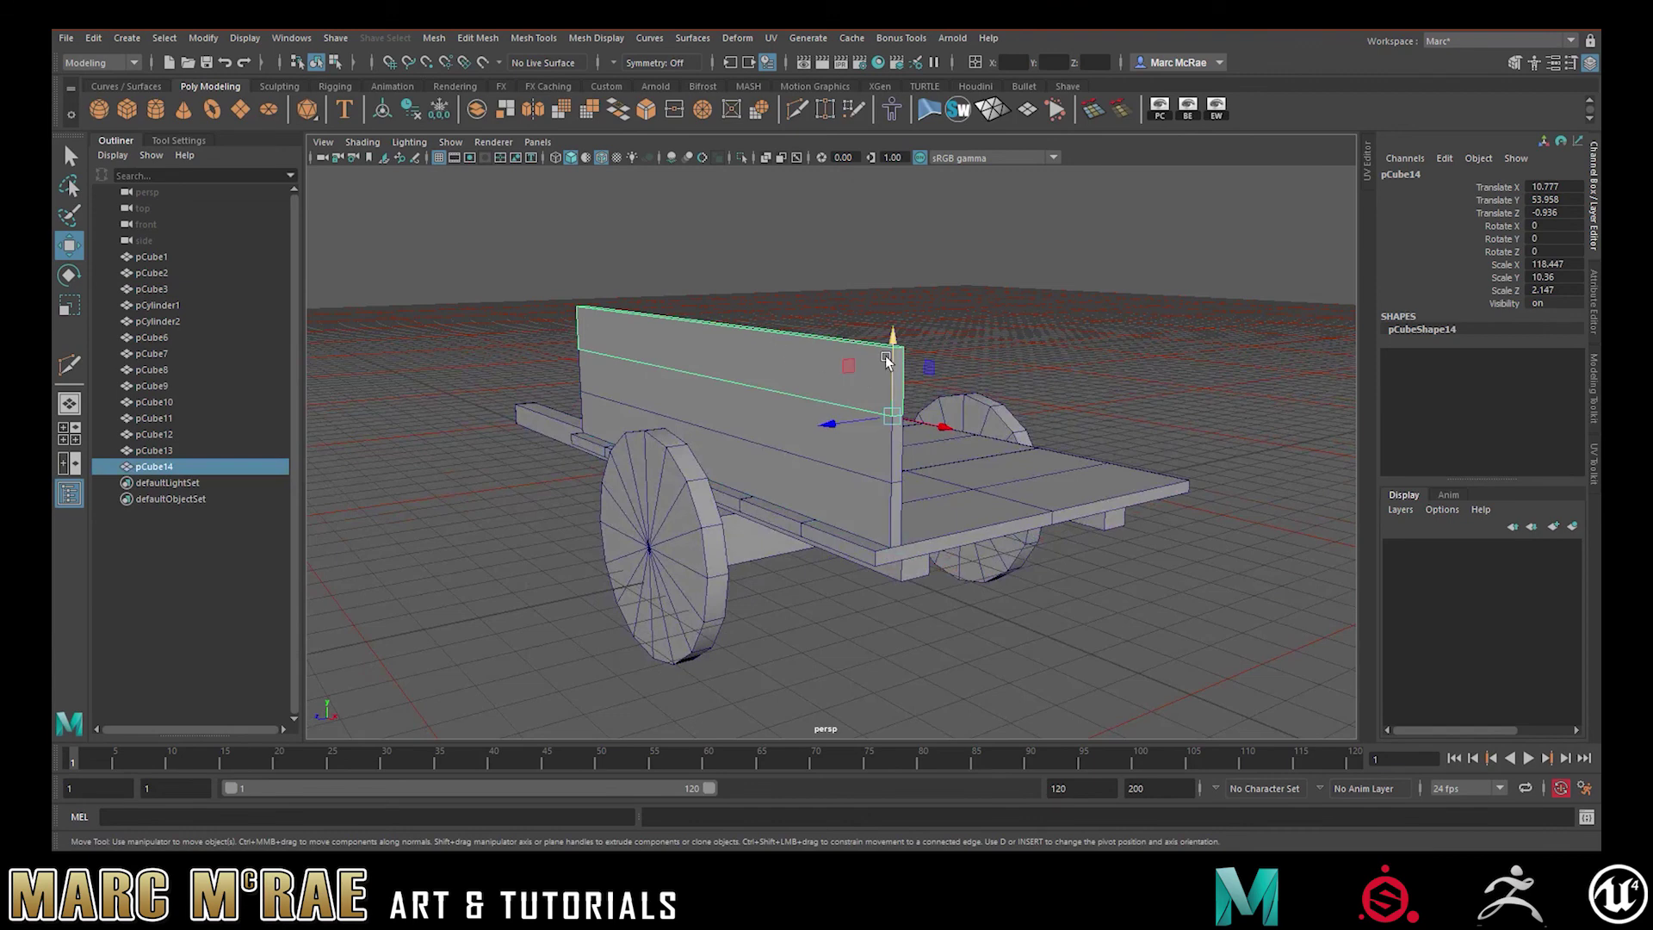
{"action": "mouse_move", "coordinate": [891, 346]}
{"action": "left_mouse_down"}
{"action": "mouse_move", "coordinate": [878, 453]}
{"action": "mouse_move", "coordinate": [866, 339]}
{"action": "left_mouse_up"}
{"action": "key", "text": "Delete"}
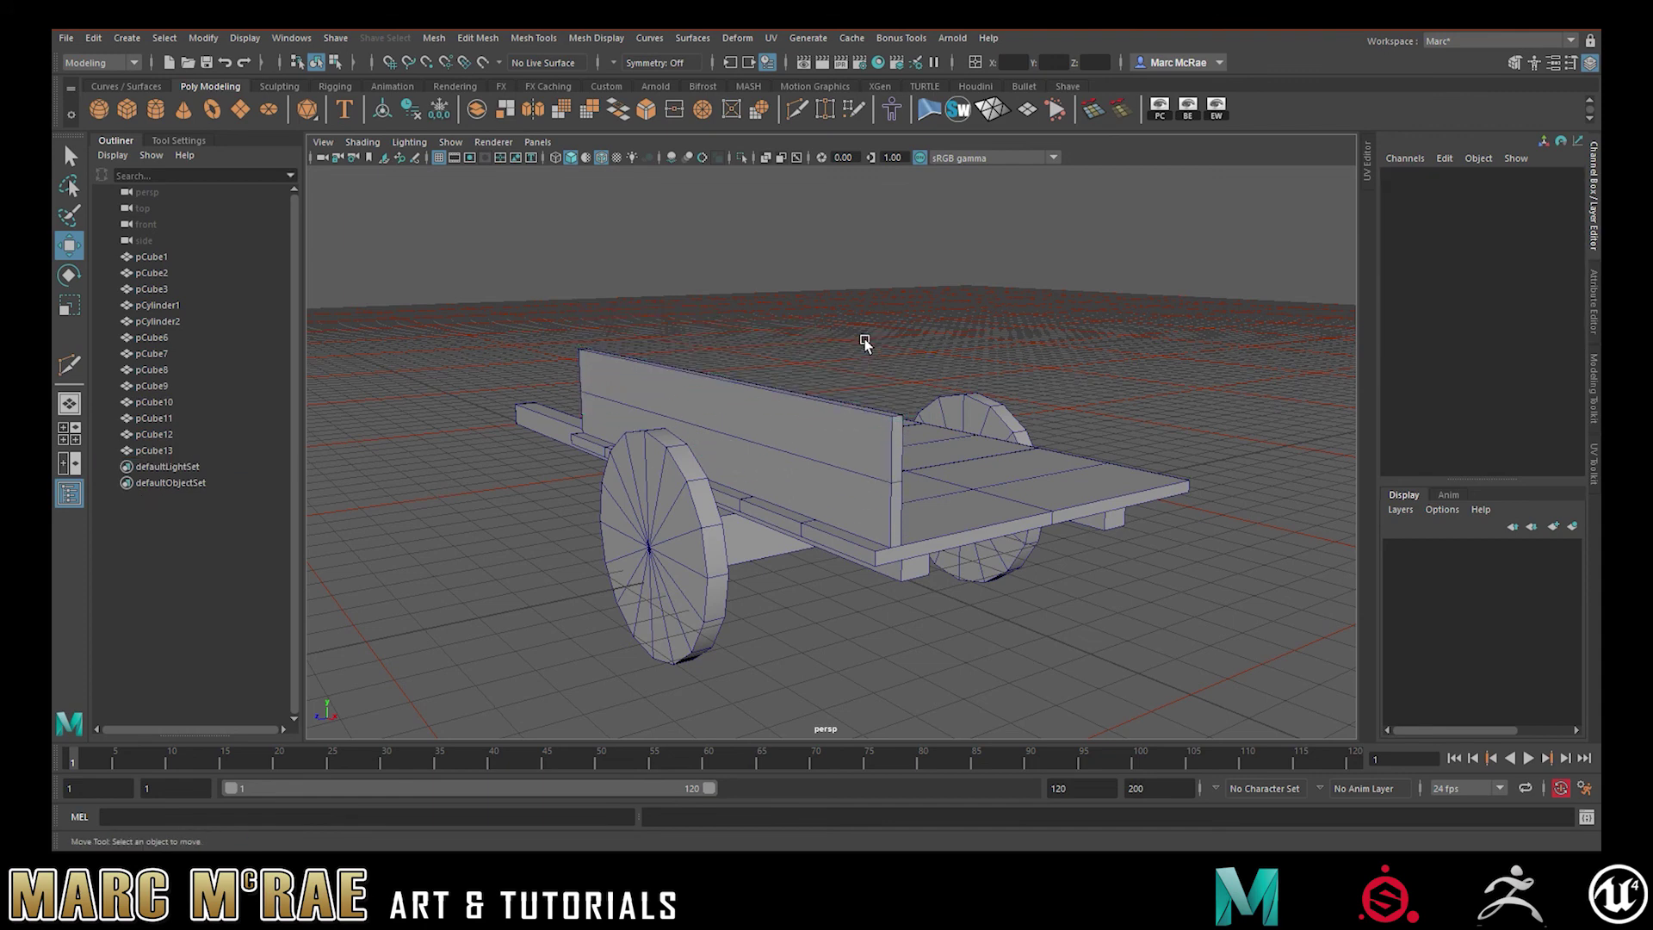
Examine the two stacked side boards from both ends of the wagon, selecting each one
{"action": "left_click_drag", "start_coordinate": [1048, 369], "coordinate": [1003, 382], "text": "alt"}
{"action": "scroll", "coordinate": [1030, 400], "scroll_direction": "up", "scroll_amount": 5}
{"action": "scroll", "coordinate": [1169, 410], "scroll_direction": "up", "scroll_amount": 5}
{"action": "left_click_drag", "start_coordinate": [1169, 406], "coordinate": [926, 431], "text": "alt"}
{"action": "scroll", "coordinate": [1061, 432], "scroll_direction": "up", "scroll_amount": 4}
{"action": "scroll", "coordinate": [1060, 432], "scroll_direction": "down", "scroll_amount": 4}
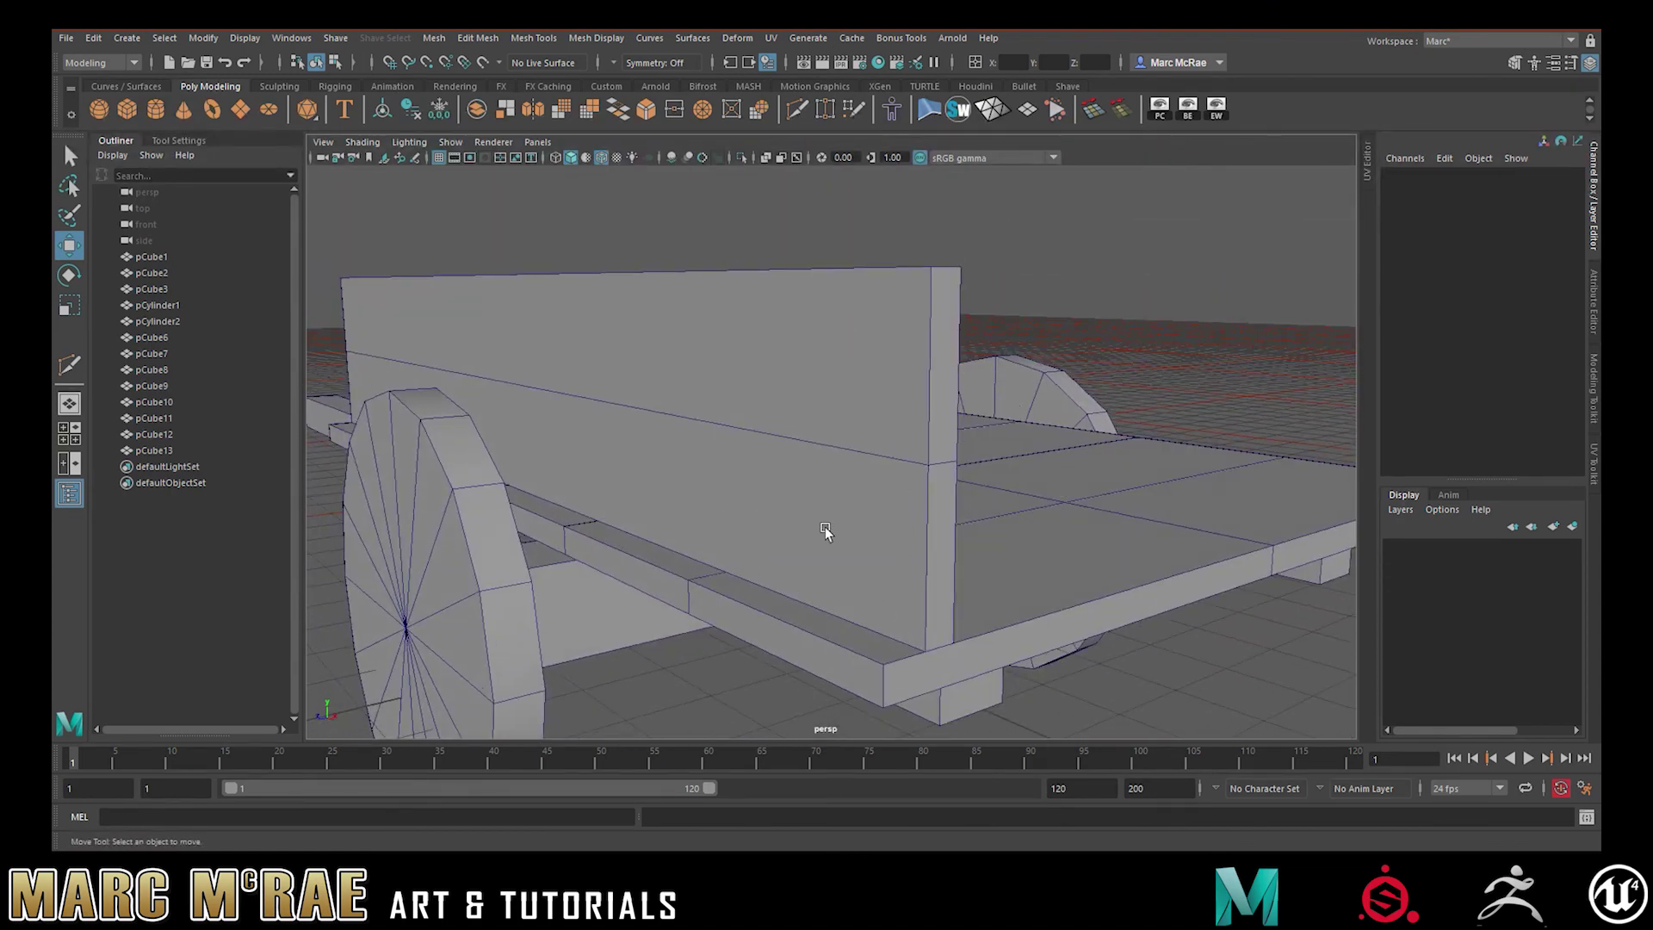
{"action": "right_click_drag", "start_coordinate": [882, 511], "coordinate": [772, 461], "text": "alt"}
{"action": "left_click_drag", "start_coordinate": [771, 460], "coordinate": [799, 492], "text": "alt"}
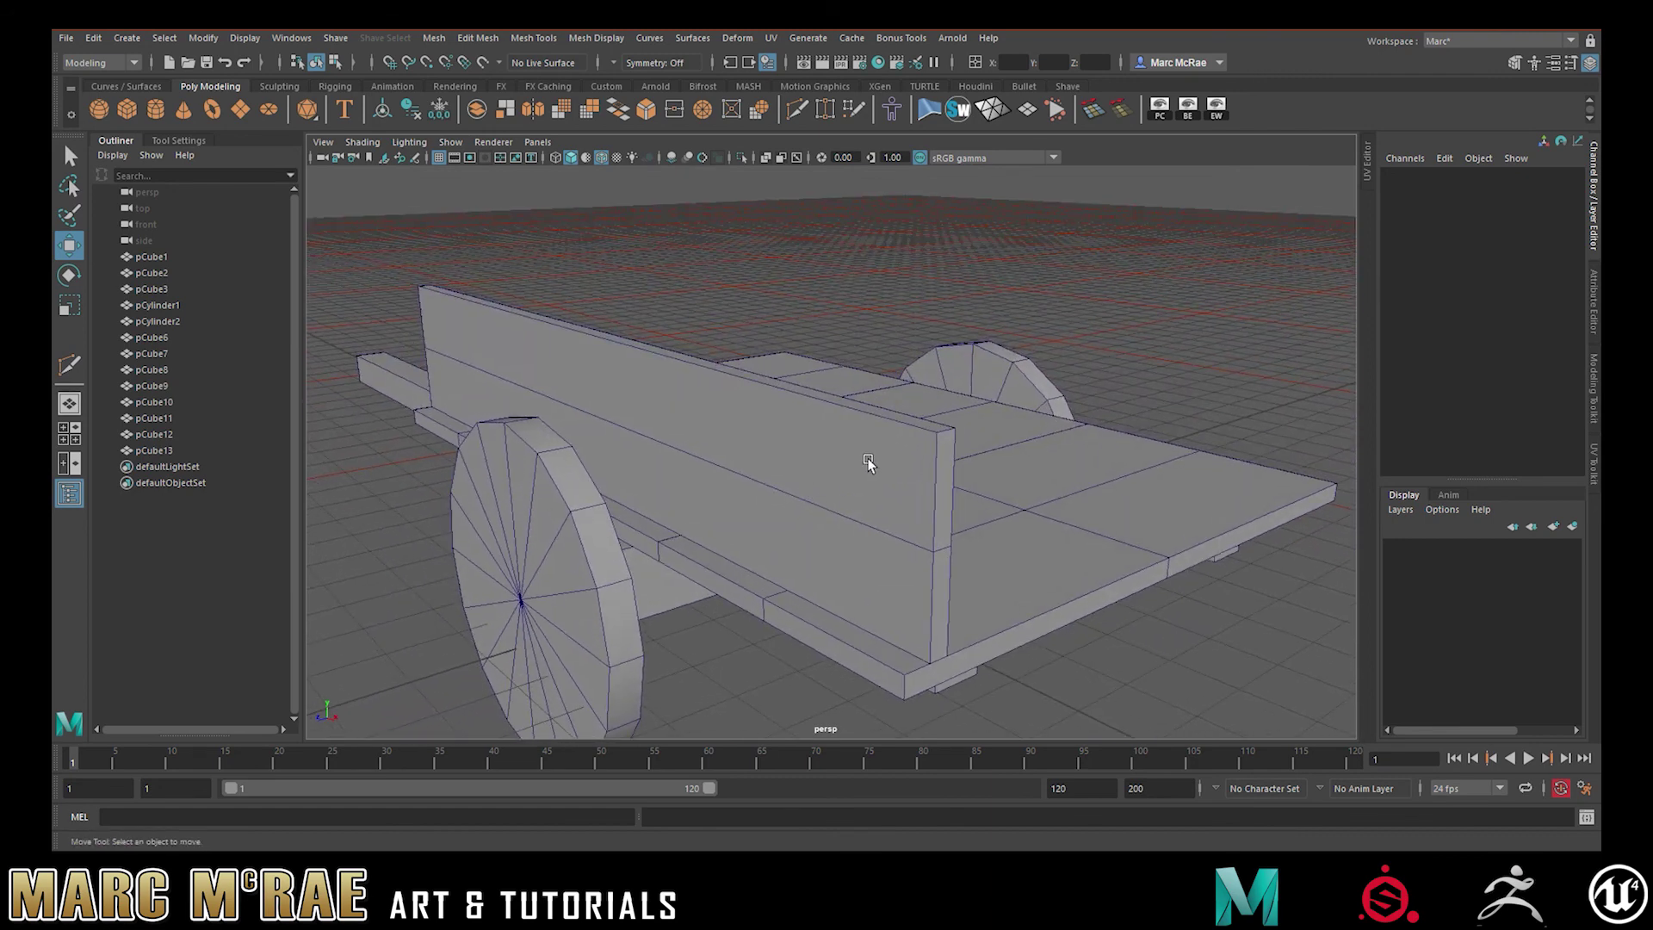
{"action": "left_click", "coordinate": [868, 463]}
{"action": "left_click", "coordinate": [835, 506]}
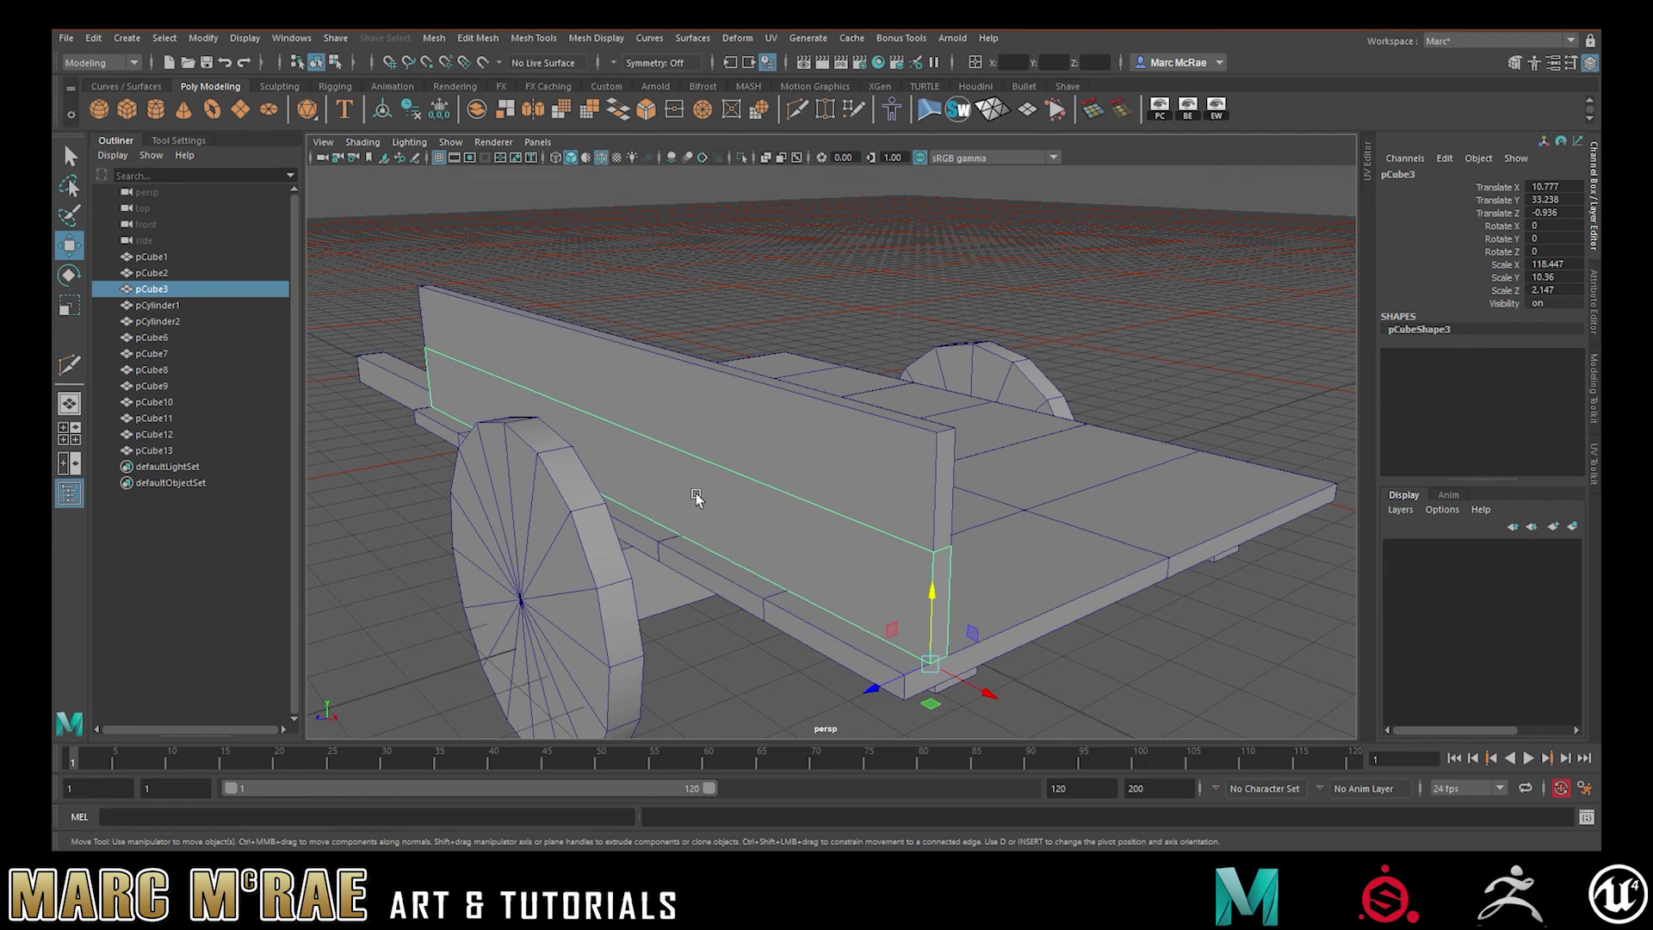
{"action": "left_click_drag", "start_coordinate": [890, 559], "coordinate": [1012, 478], "text": "alt"}
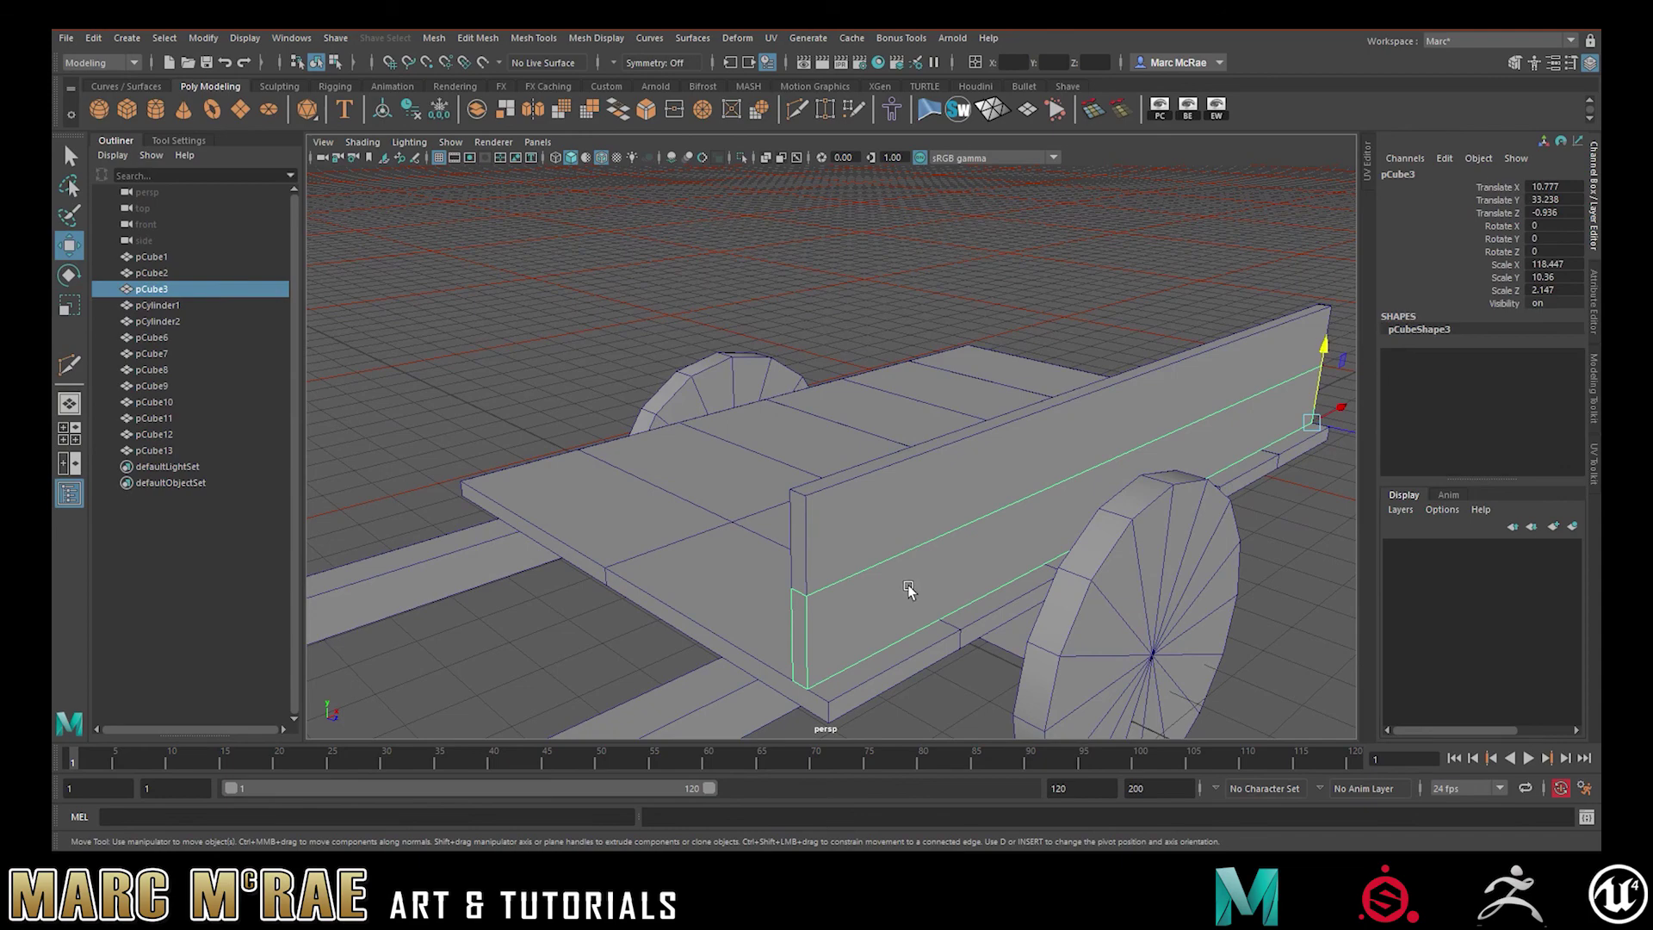
{"action": "left_click_drag", "start_coordinate": [973, 577], "coordinate": [830, 445], "text": "alt"}
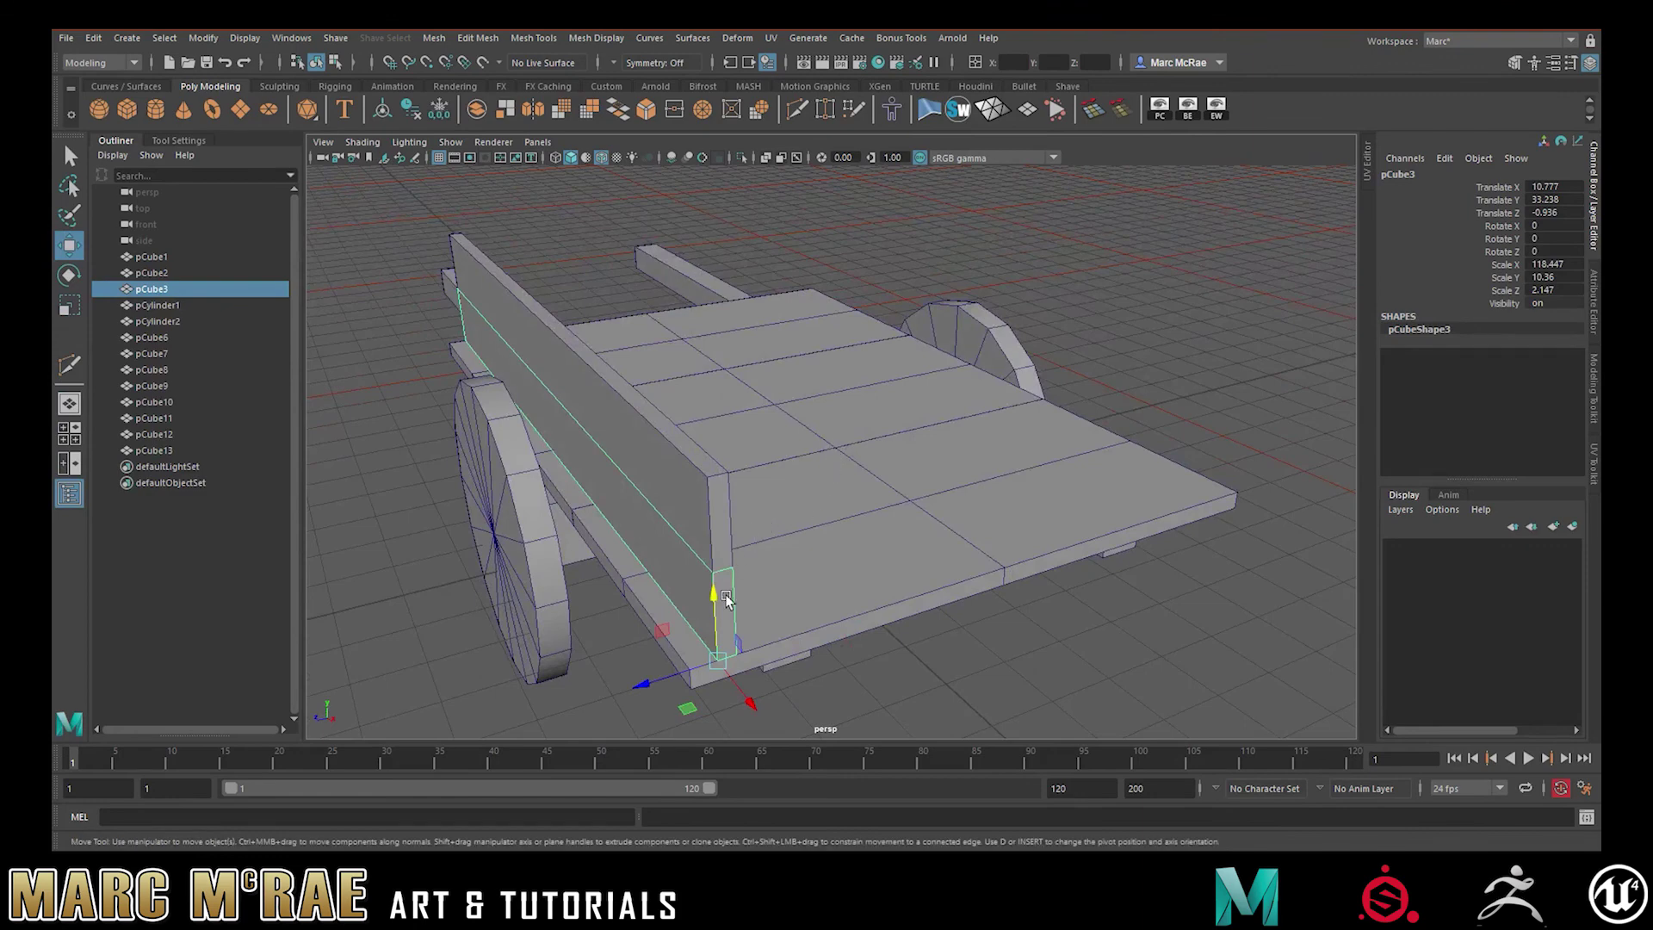
{"action": "left_click", "coordinate": [688, 524]}
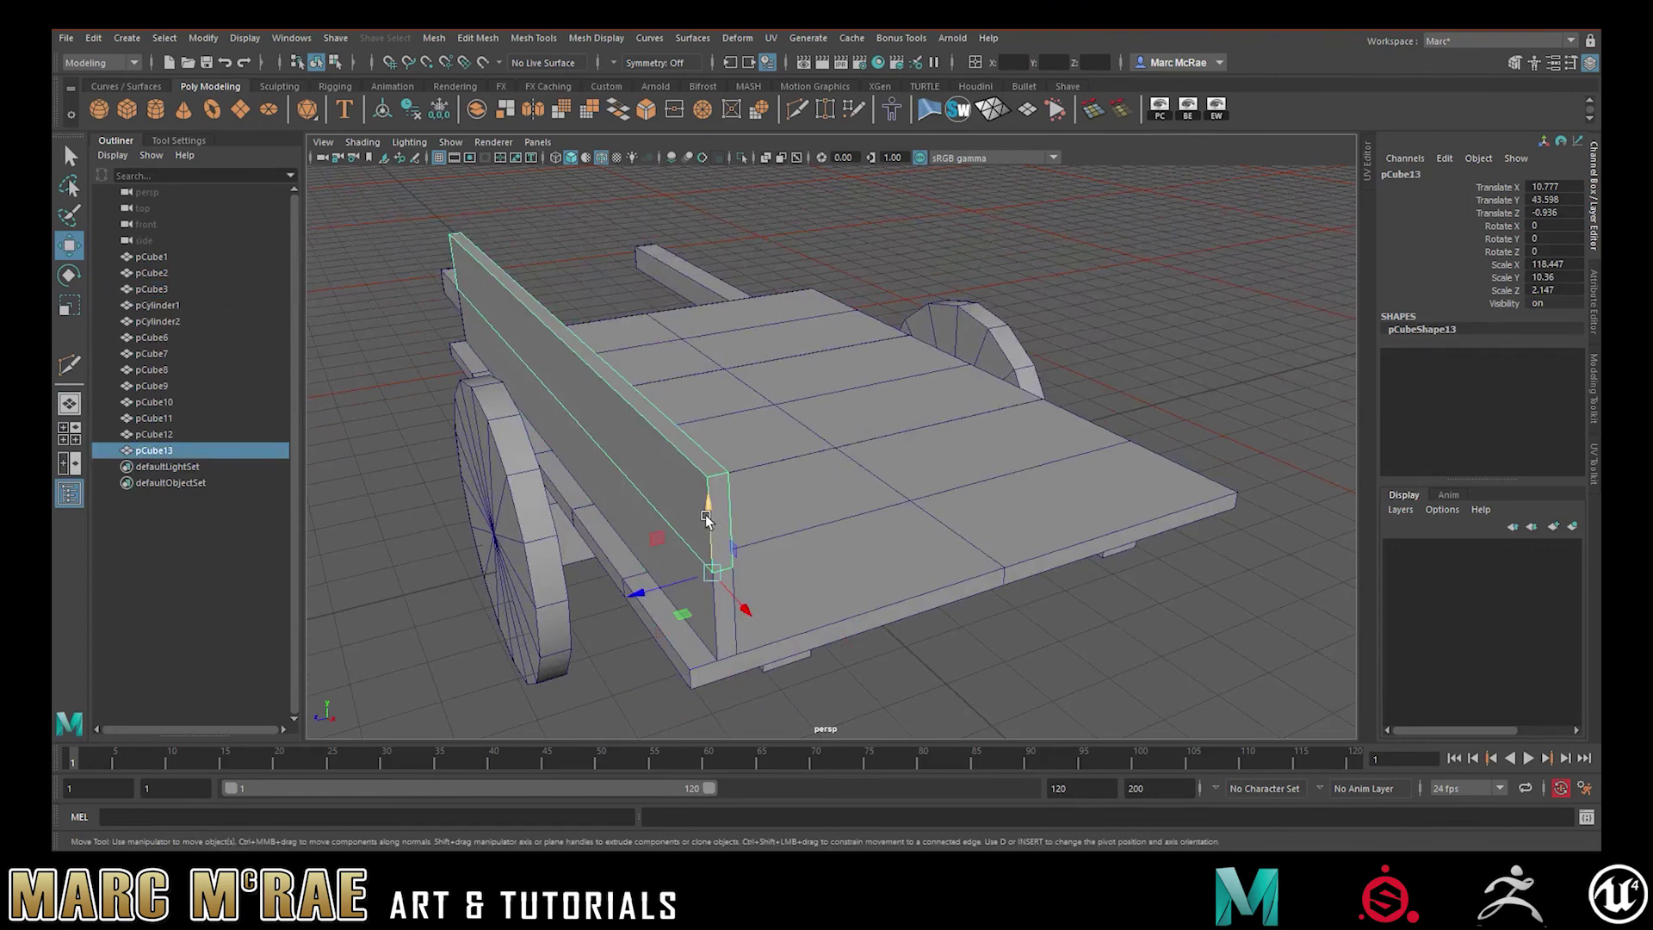
Replace the upper side board with a duplicate of the lower one, snapping the pair side by side at Translate Z 2.119 and -0.028
{"action": "key", "text": "Delete"}
{"action": "left_click", "coordinate": [619, 546]}
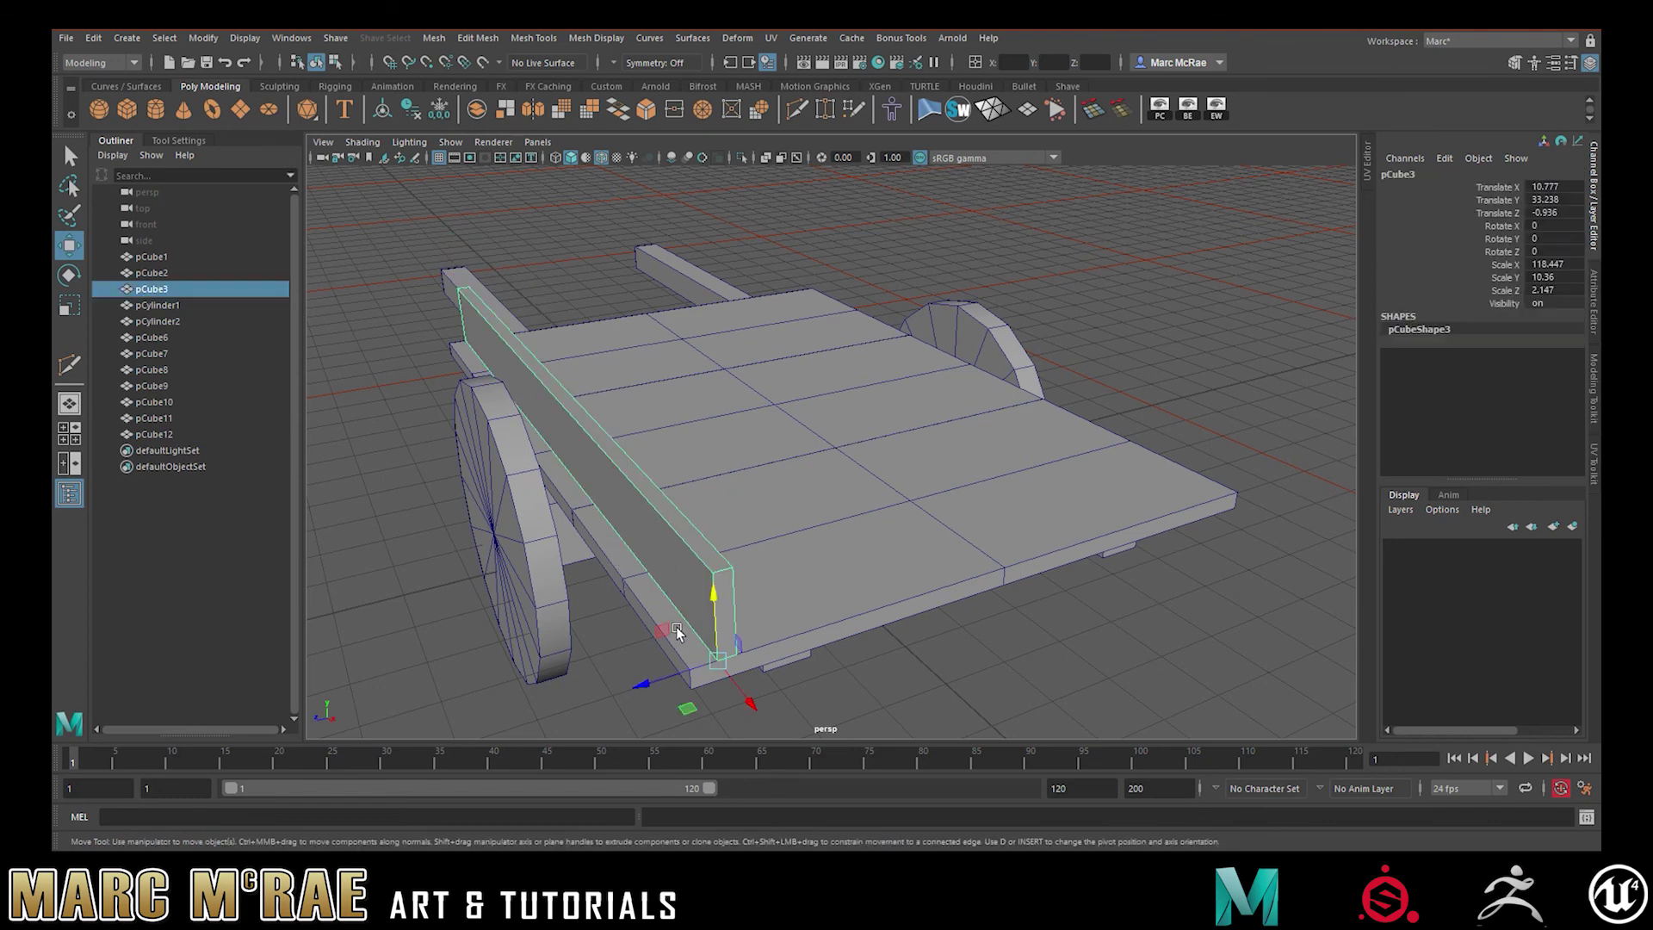
{"action": "key", "text": "v"}
{"action": "left_click_drag", "start_coordinate": [660, 672], "coordinate": [648, 688], "text": "shift"}
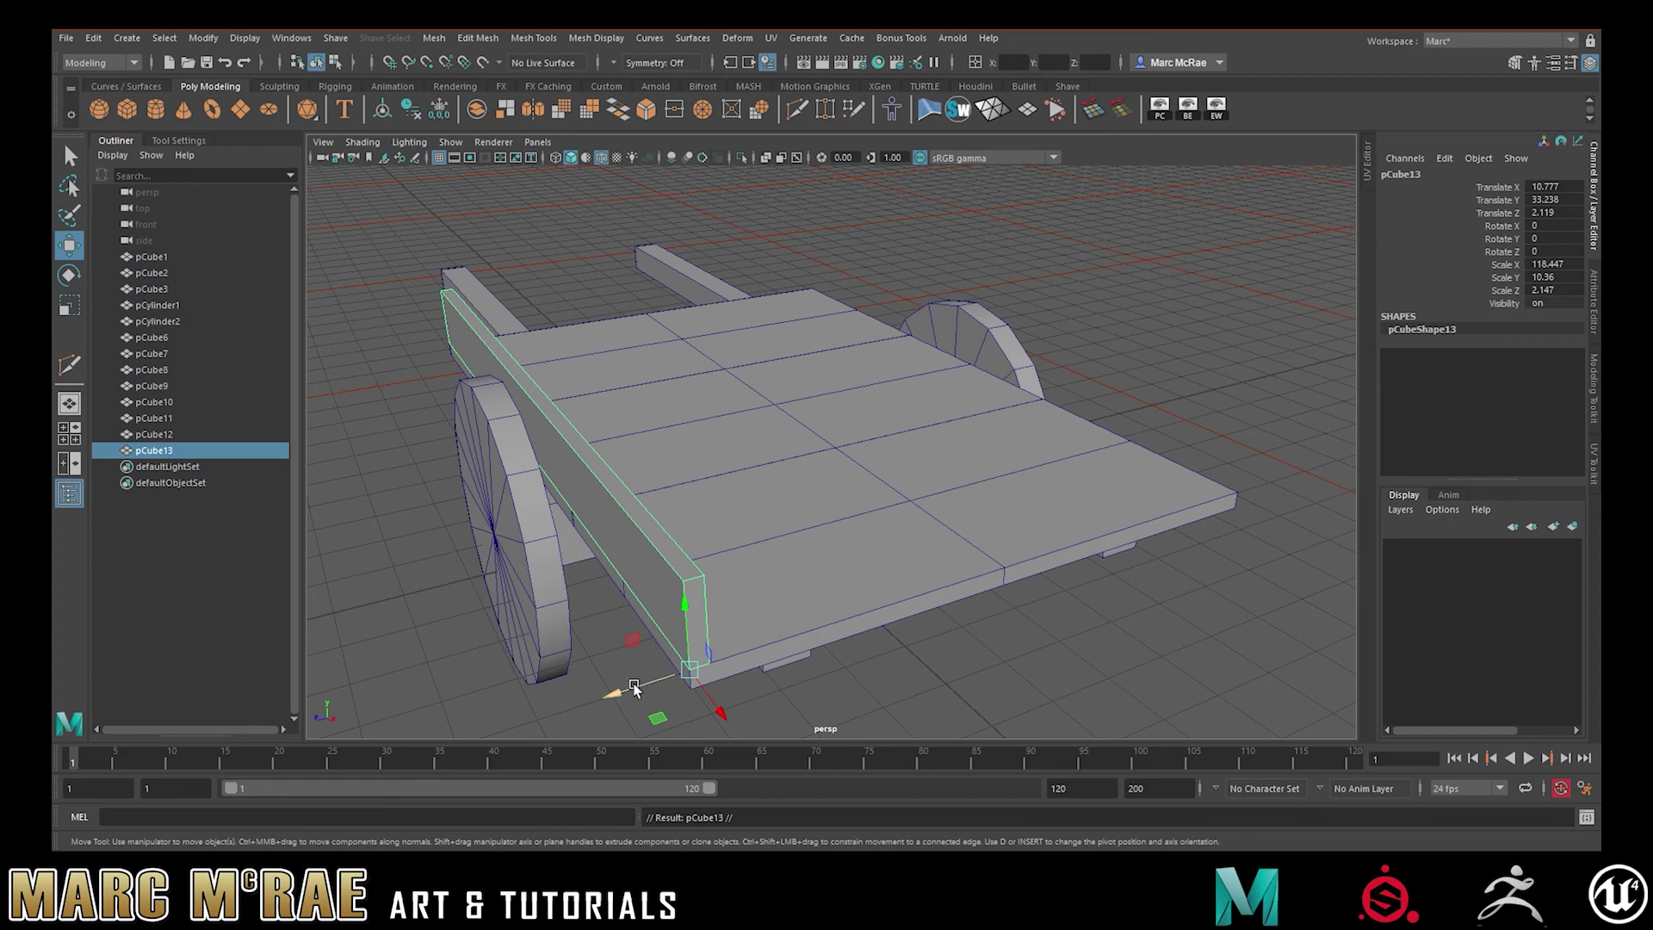
{"action": "left_click_drag", "start_coordinate": [623, 691], "coordinate": [720, 659]}
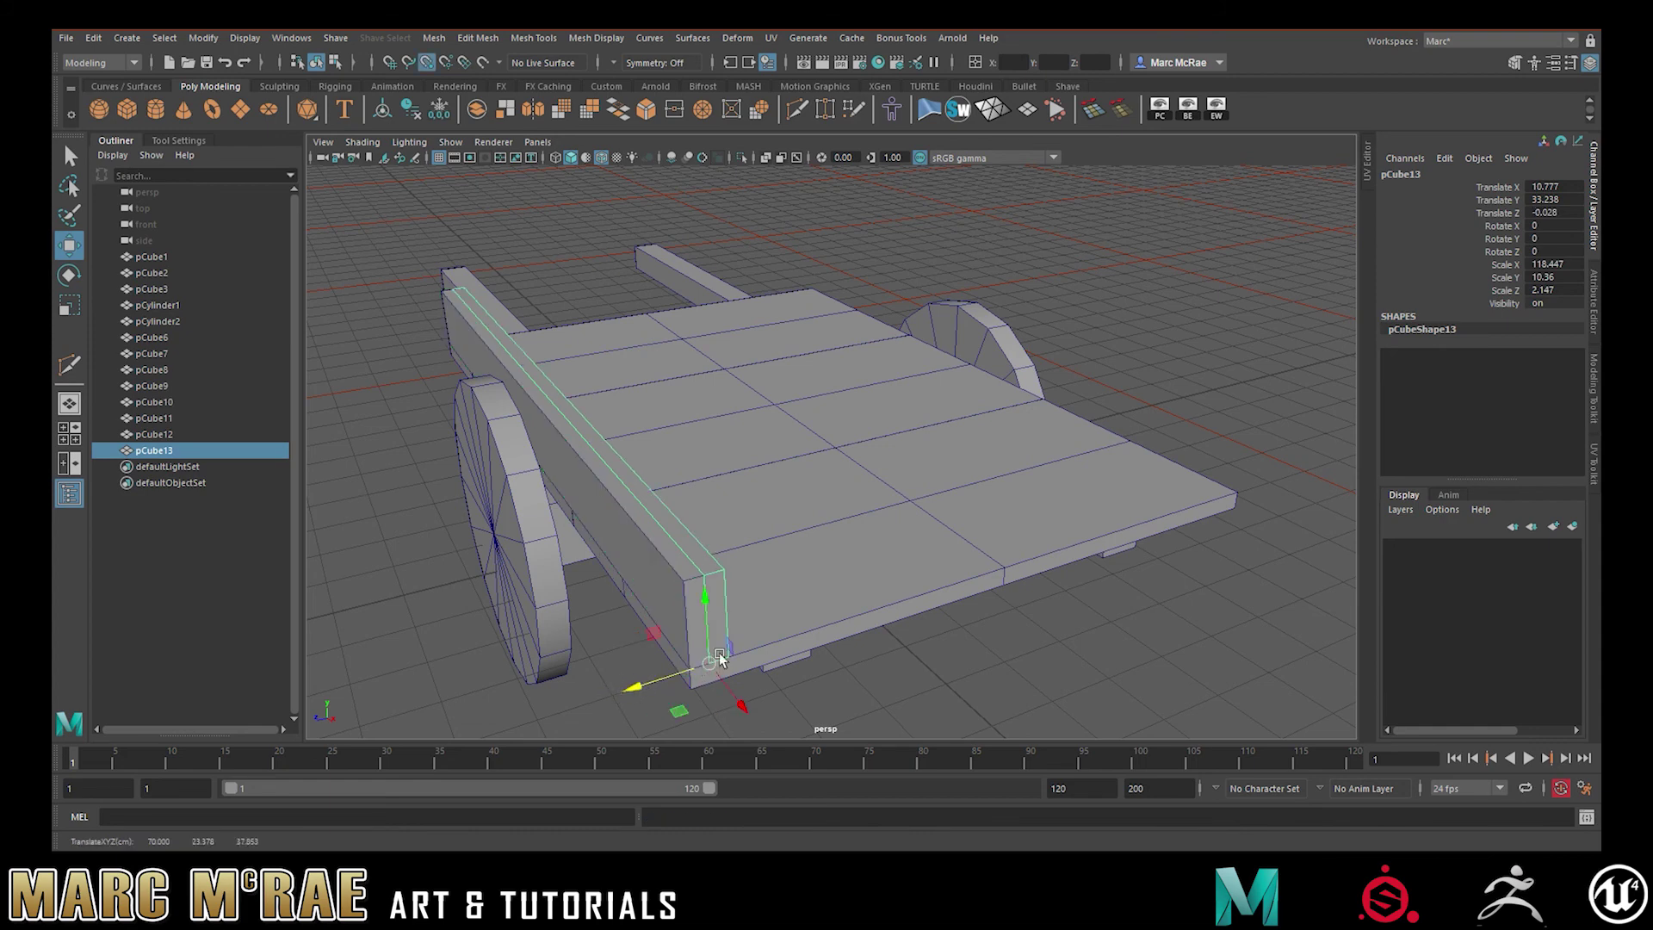
Examine the two side-by-side boards from the outer and inner sides of the wagon, selecting each one
{"action": "left_click", "coordinate": [711, 600]}
{"action": "left_click_drag", "start_coordinate": [765, 581], "coordinate": [651, 579], "text": "alt"}
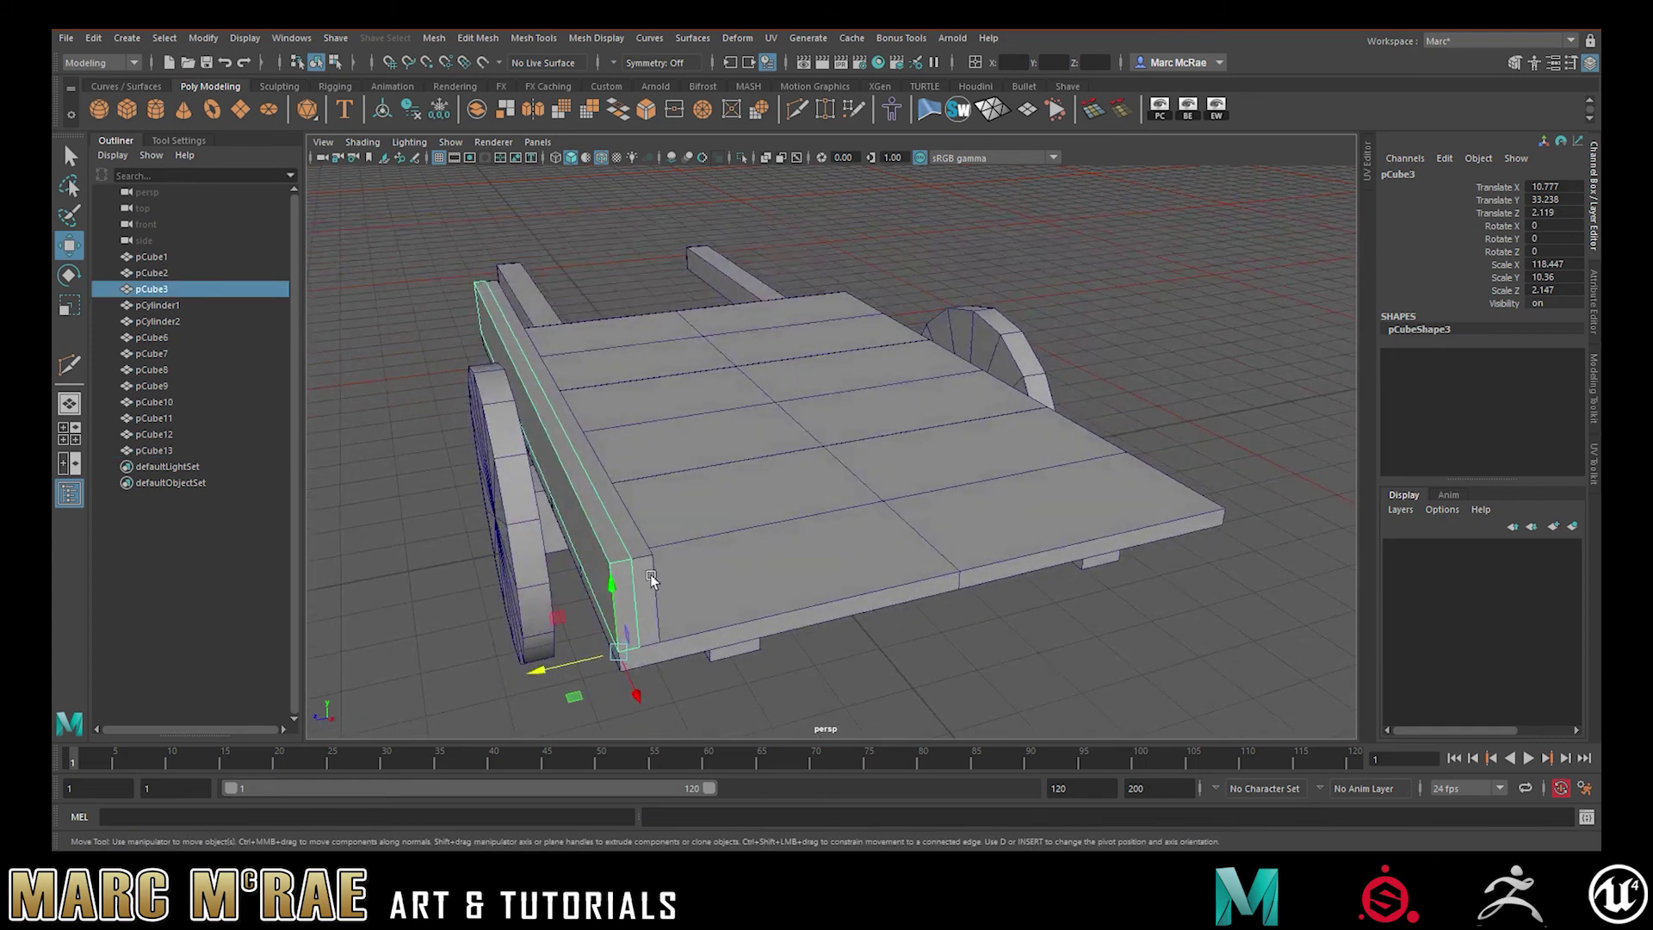
{"action": "left_click", "coordinate": [651, 592]}
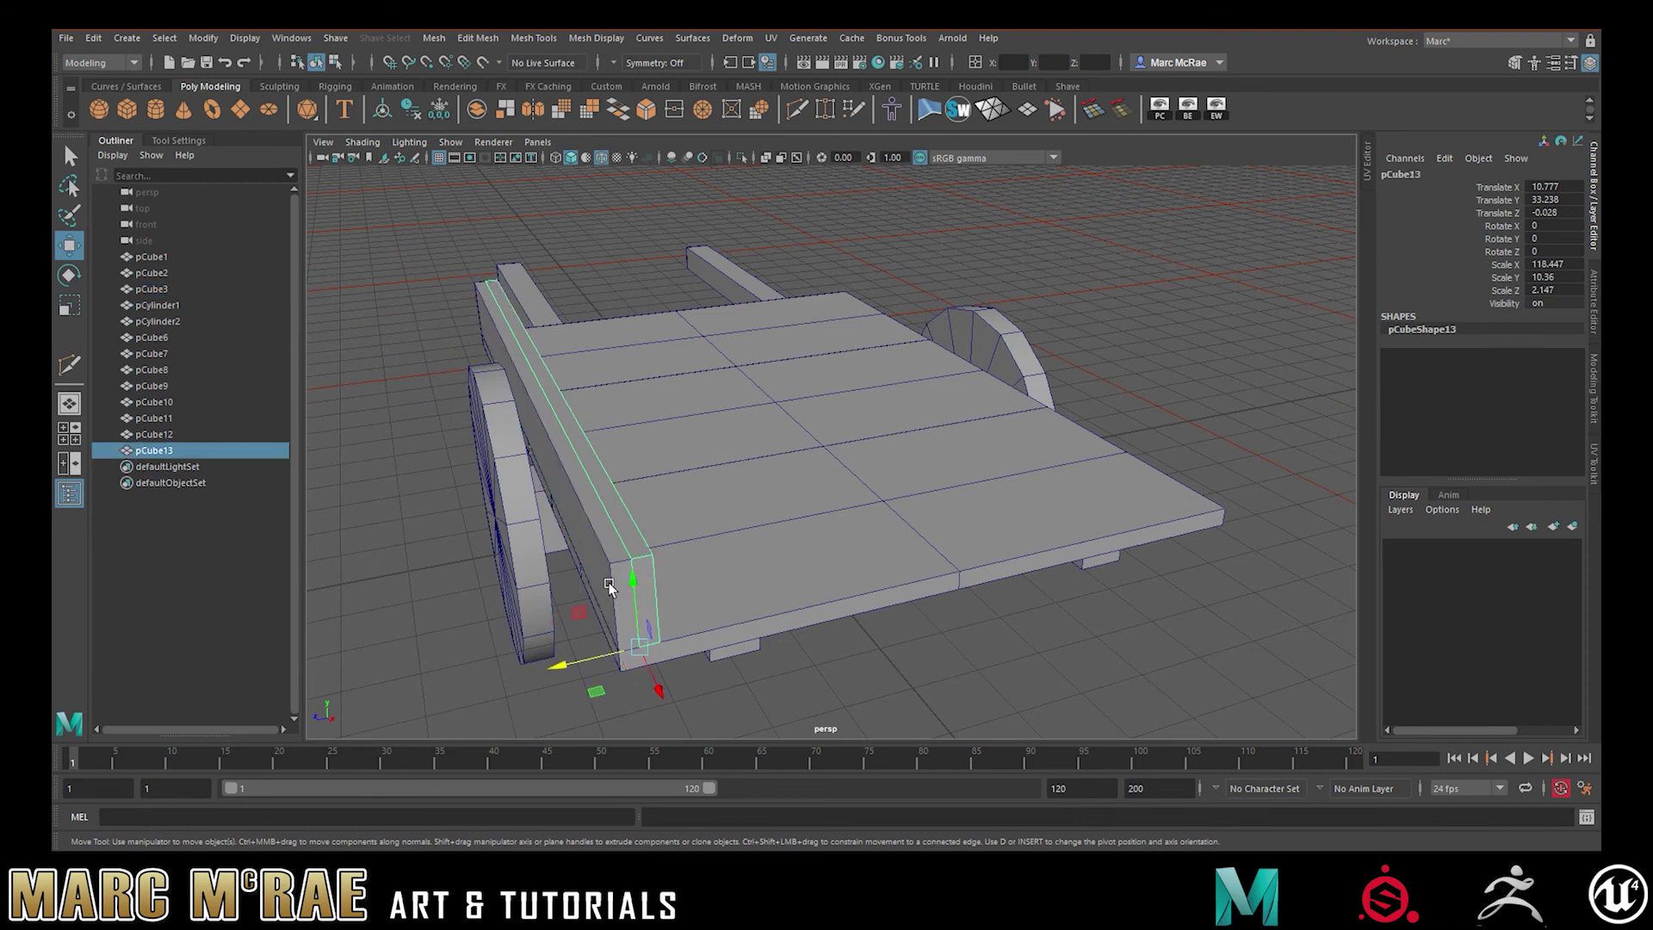
{"action": "left_click", "coordinate": [620, 566]}
{"action": "left_click_drag", "start_coordinate": [536, 435], "coordinate": [623, 483], "text": "alt"}
{"action": "middle_click_drag", "start_coordinate": [623, 483], "coordinate": [637, 486], "text": "alt"}
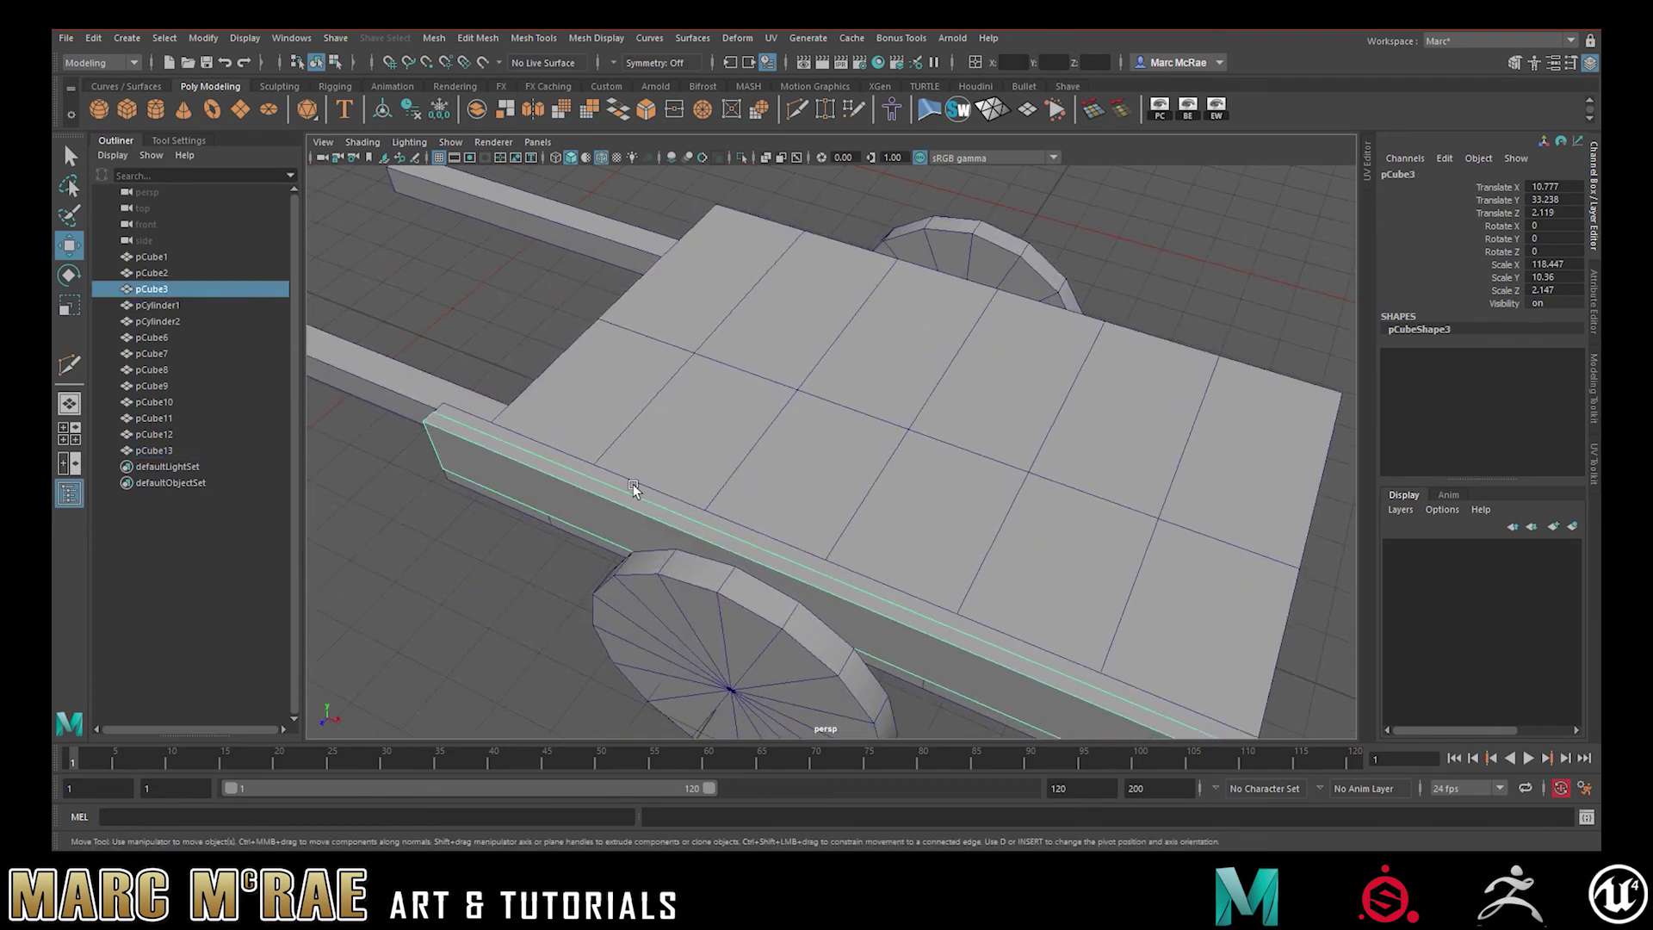
{"action": "left_click", "coordinate": [647, 461]}
{"action": "left_click_drag", "start_coordinate": [727, 456], "coordinate": [809, 539], "text": "alt"}
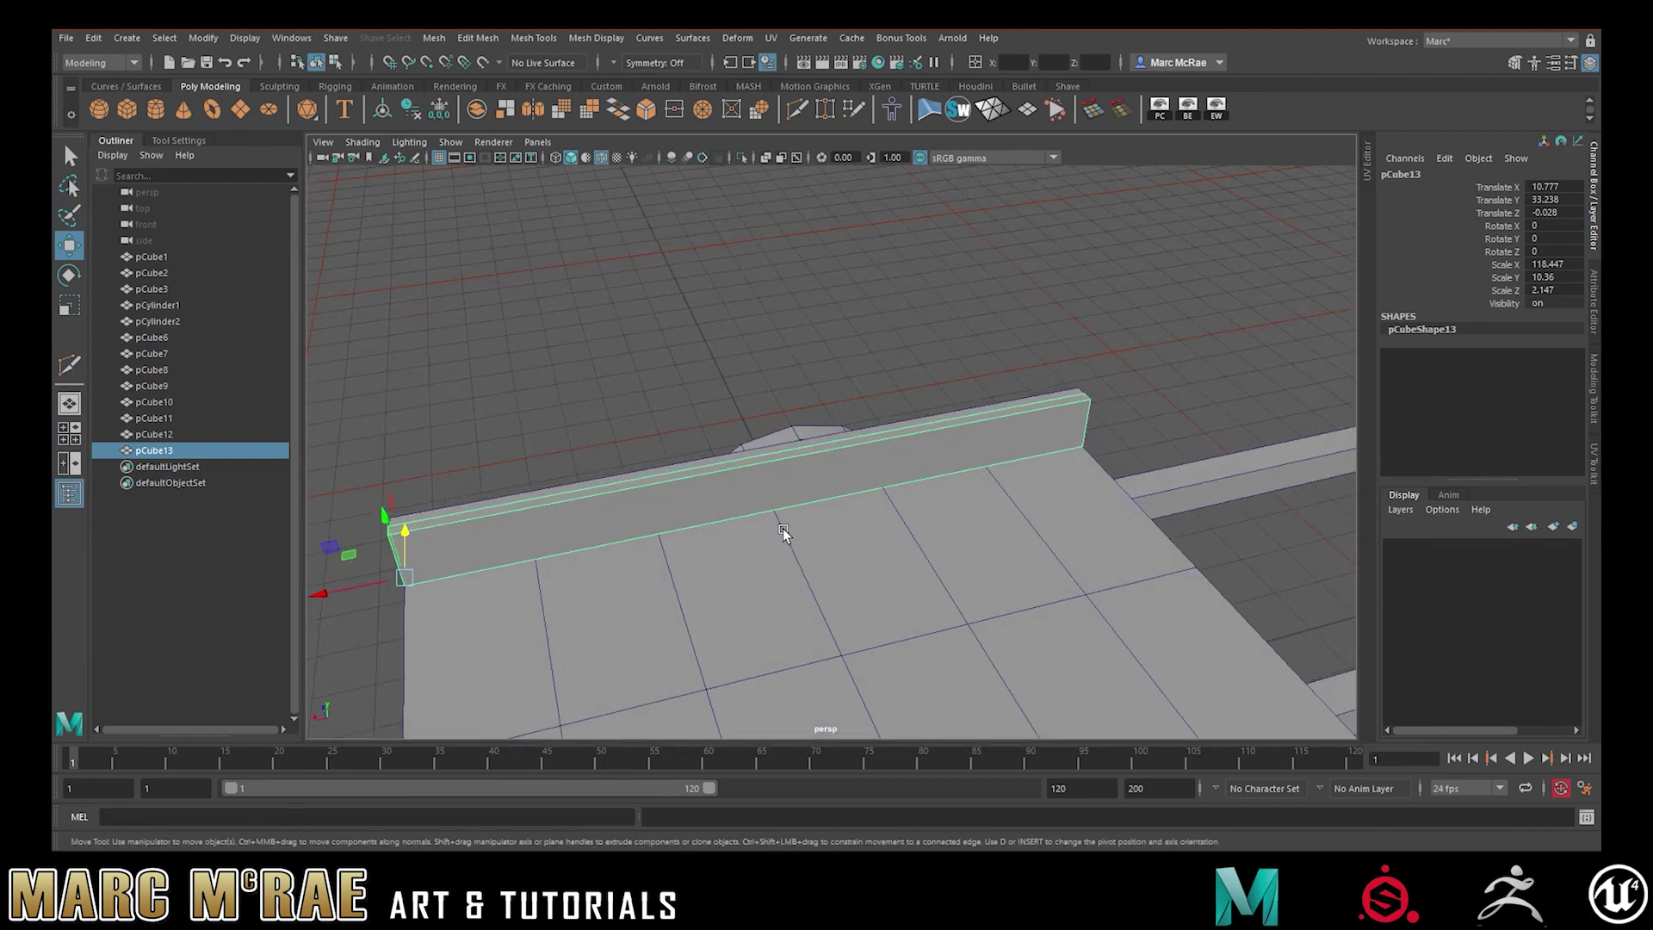
{"action": "left_click_drag", "start_coordinate": [827, 539], "coordinate": [1052, 515], "text": "alt"}
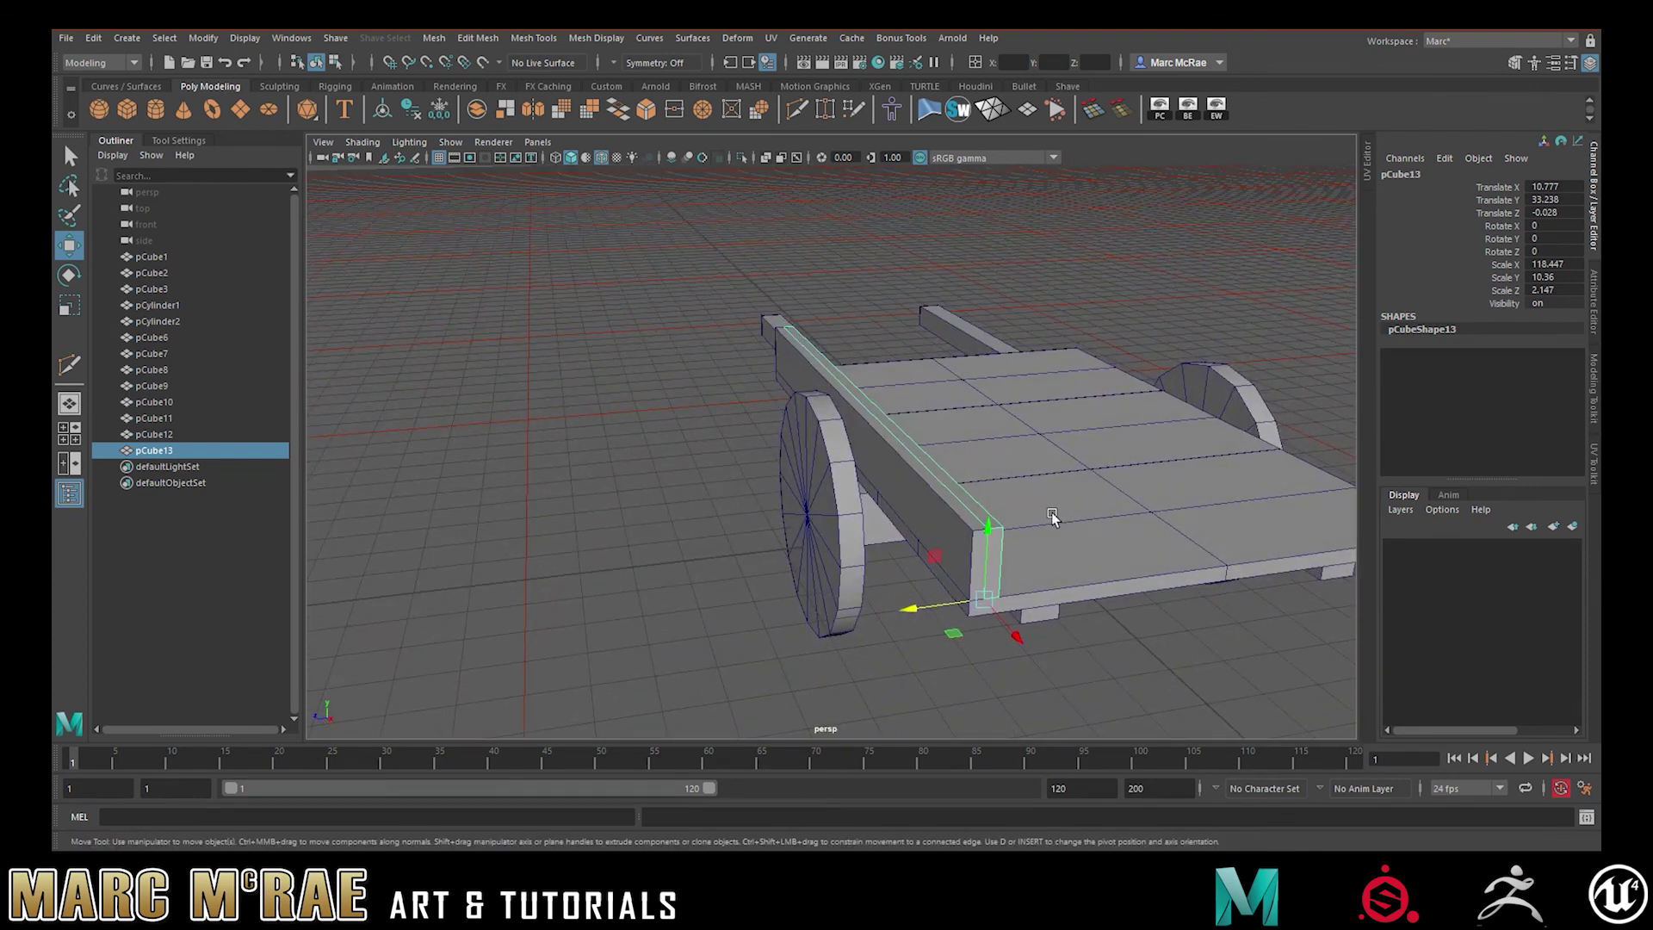
{"action": "key", "text": "ctrl+d"}
{"action": "left_click_drag", "start_coordinate": [987, 526], "coordinate": [989, 499]}
{"action": "left_click", "coordinate": [999, 520]}
{"action": "key", "text": "ctrl+z"}
{"action": "key", "text": "ctrl+z"}
{"action": "key", "text": "ctrl+z"}
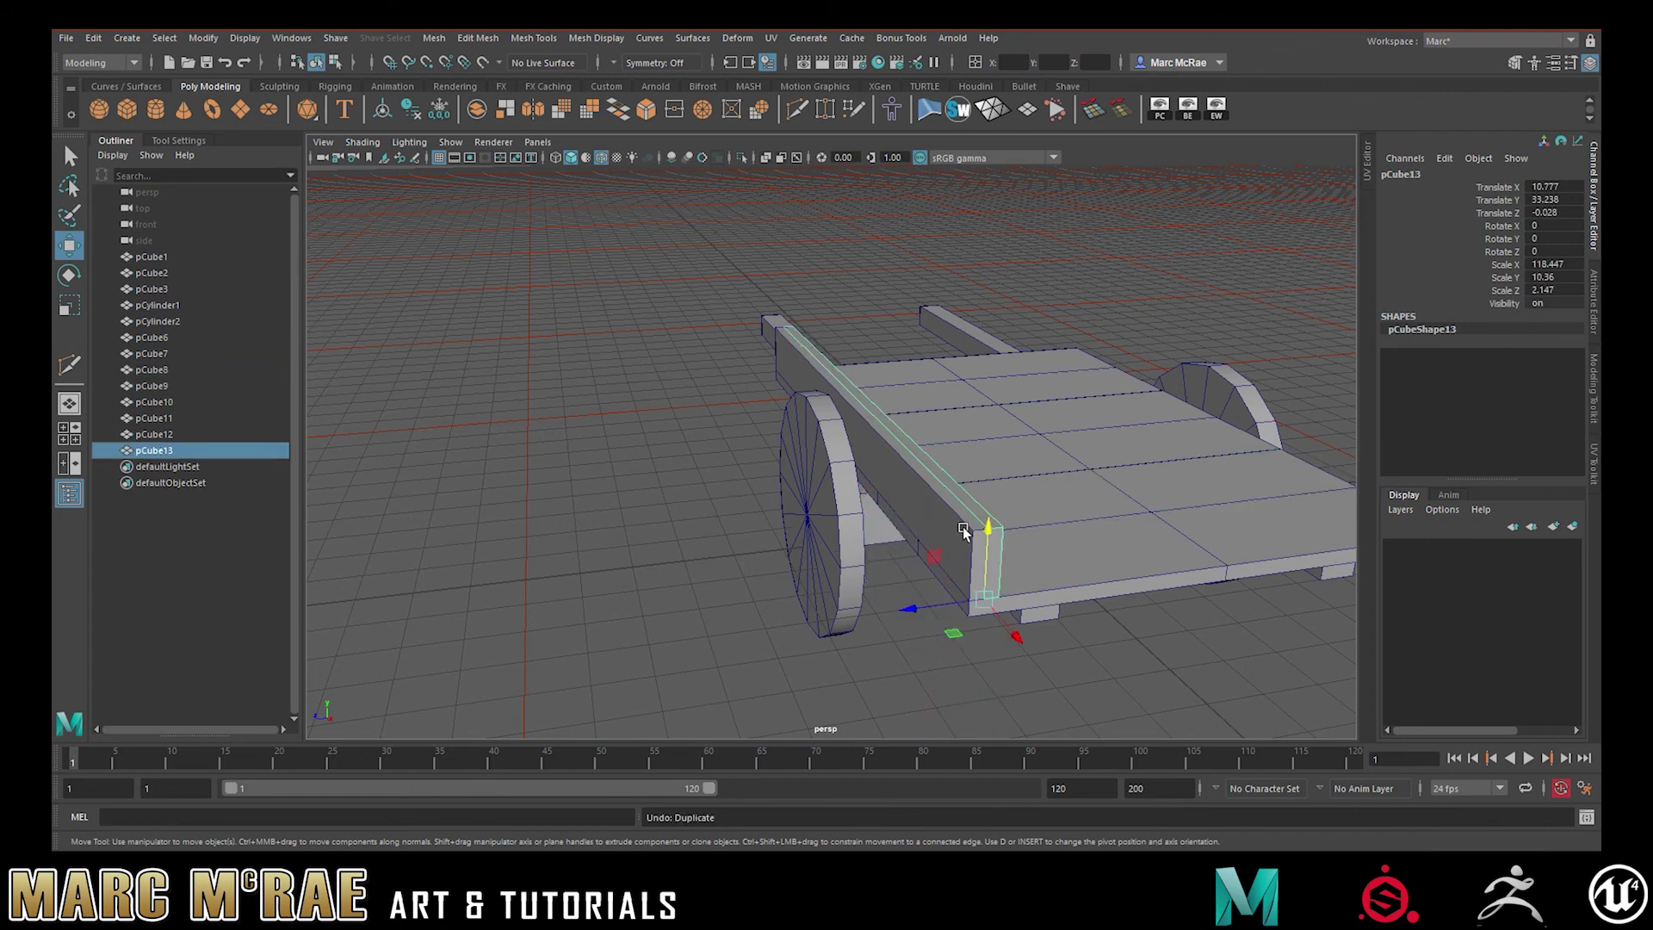
Duplicate the inner side board pCube13 and snap the copy on top of it, at Translate Y 43.598
{"action": "left_click", "coordinate": [164, 436]}
{"action": "left_click", "coordinate": [164, 447]}
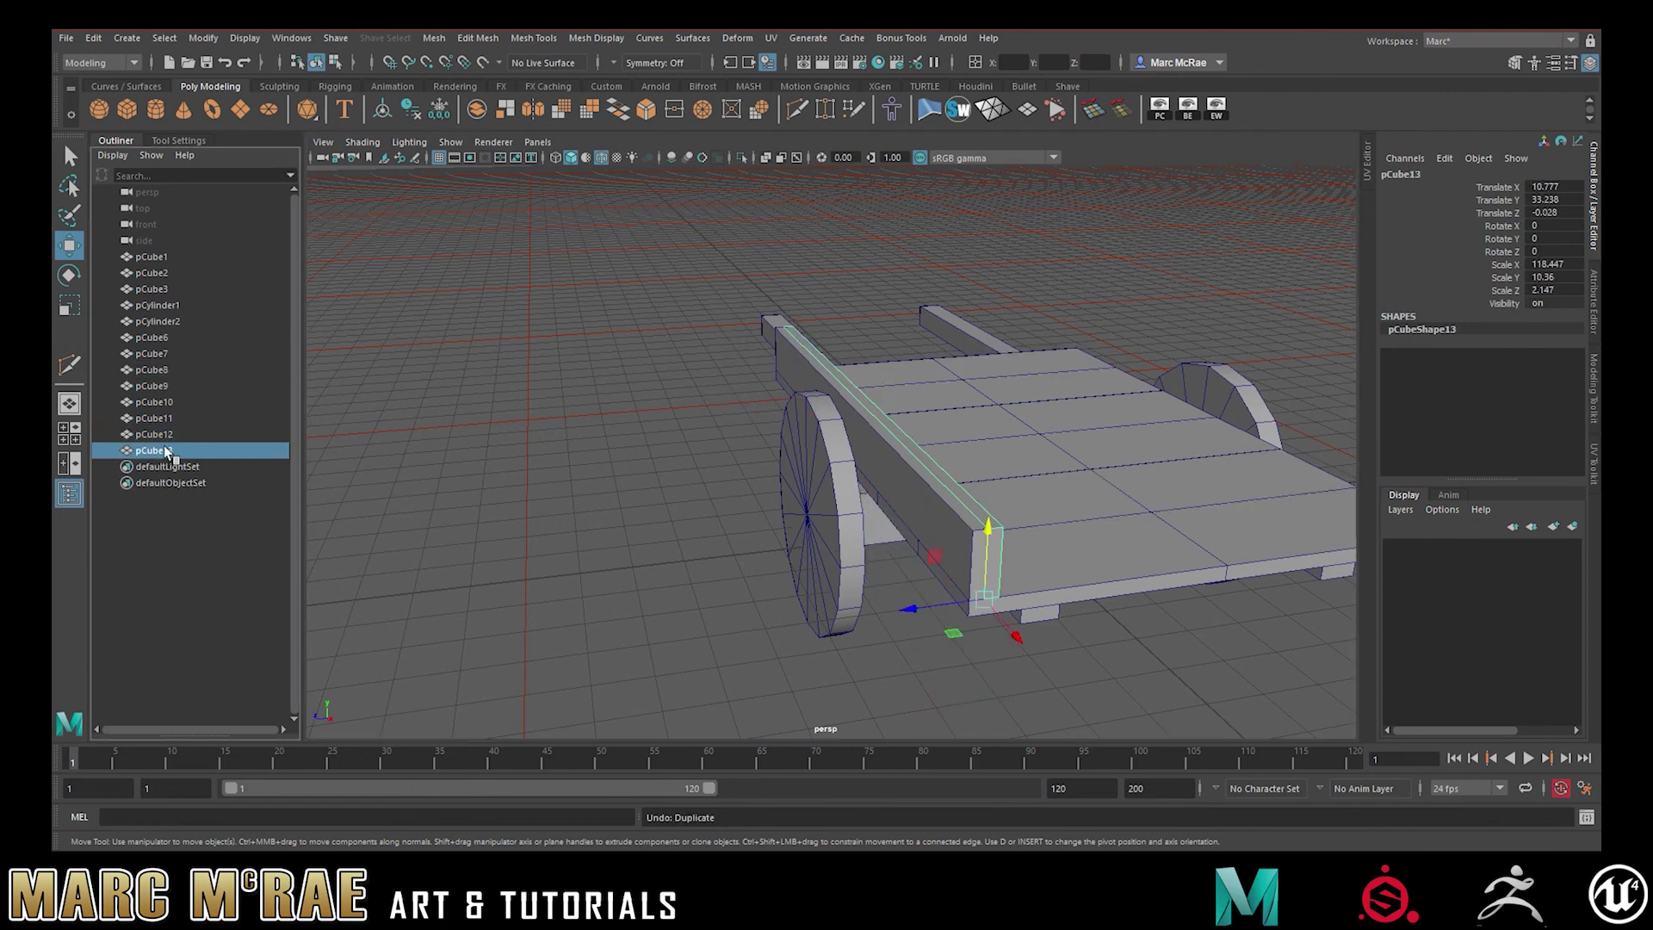
{"action": "key", "text": "ctrl+d"}
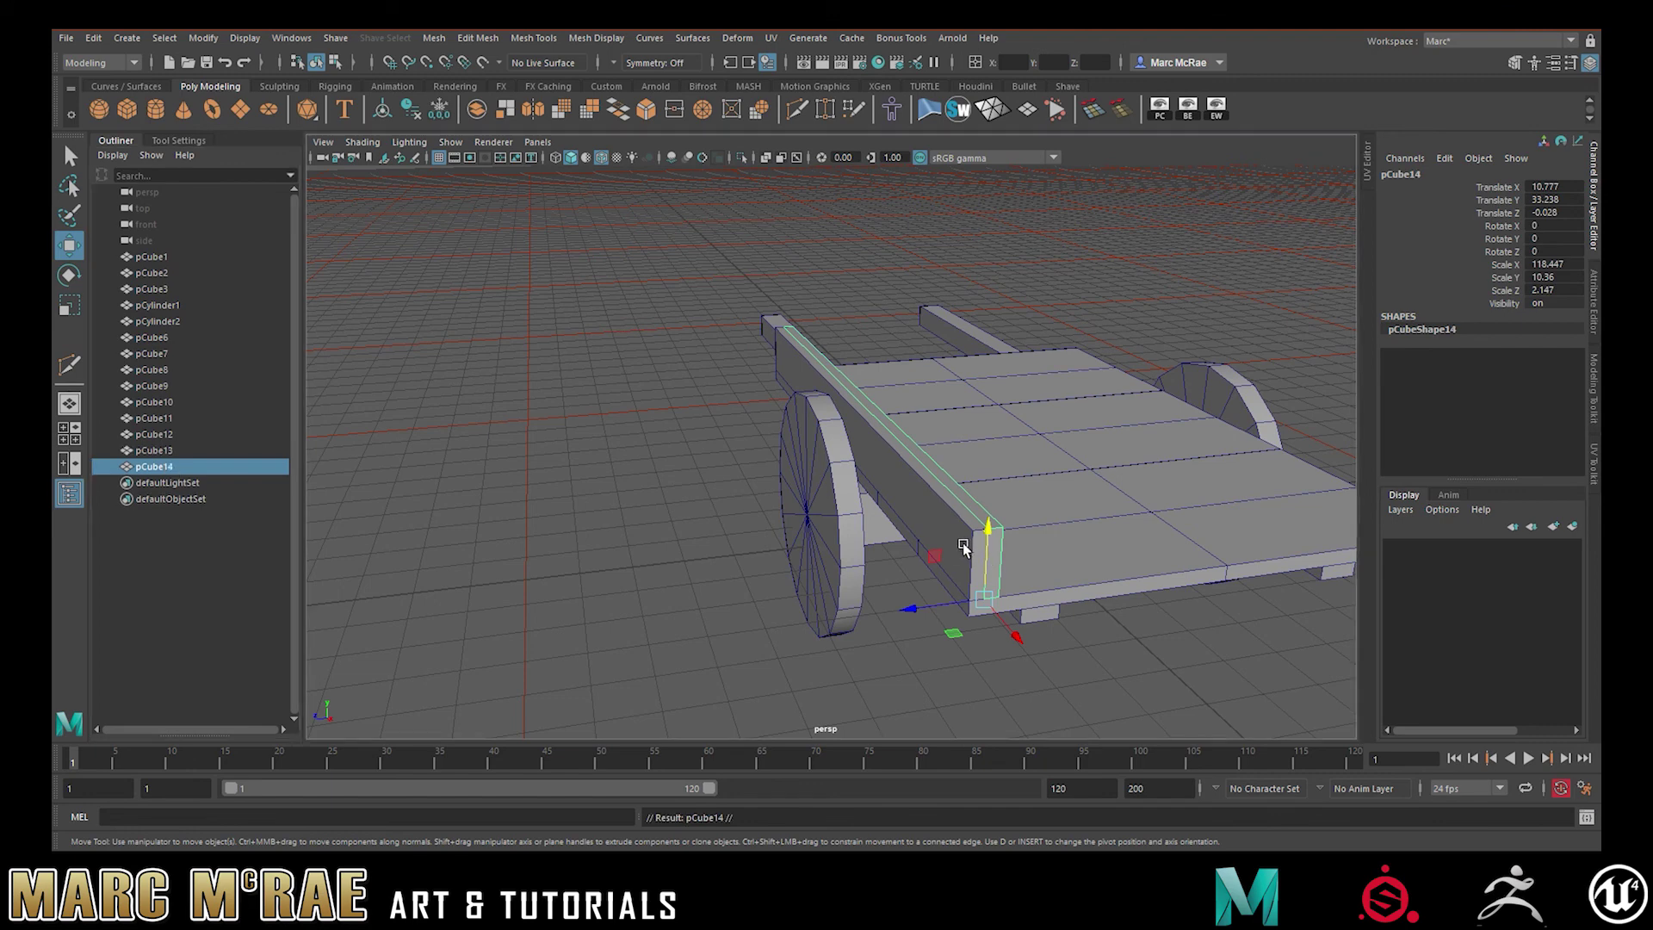
{"action": "left_click_drag", "start_coordinate": [990, 544], "coordinate": [941, 487]}
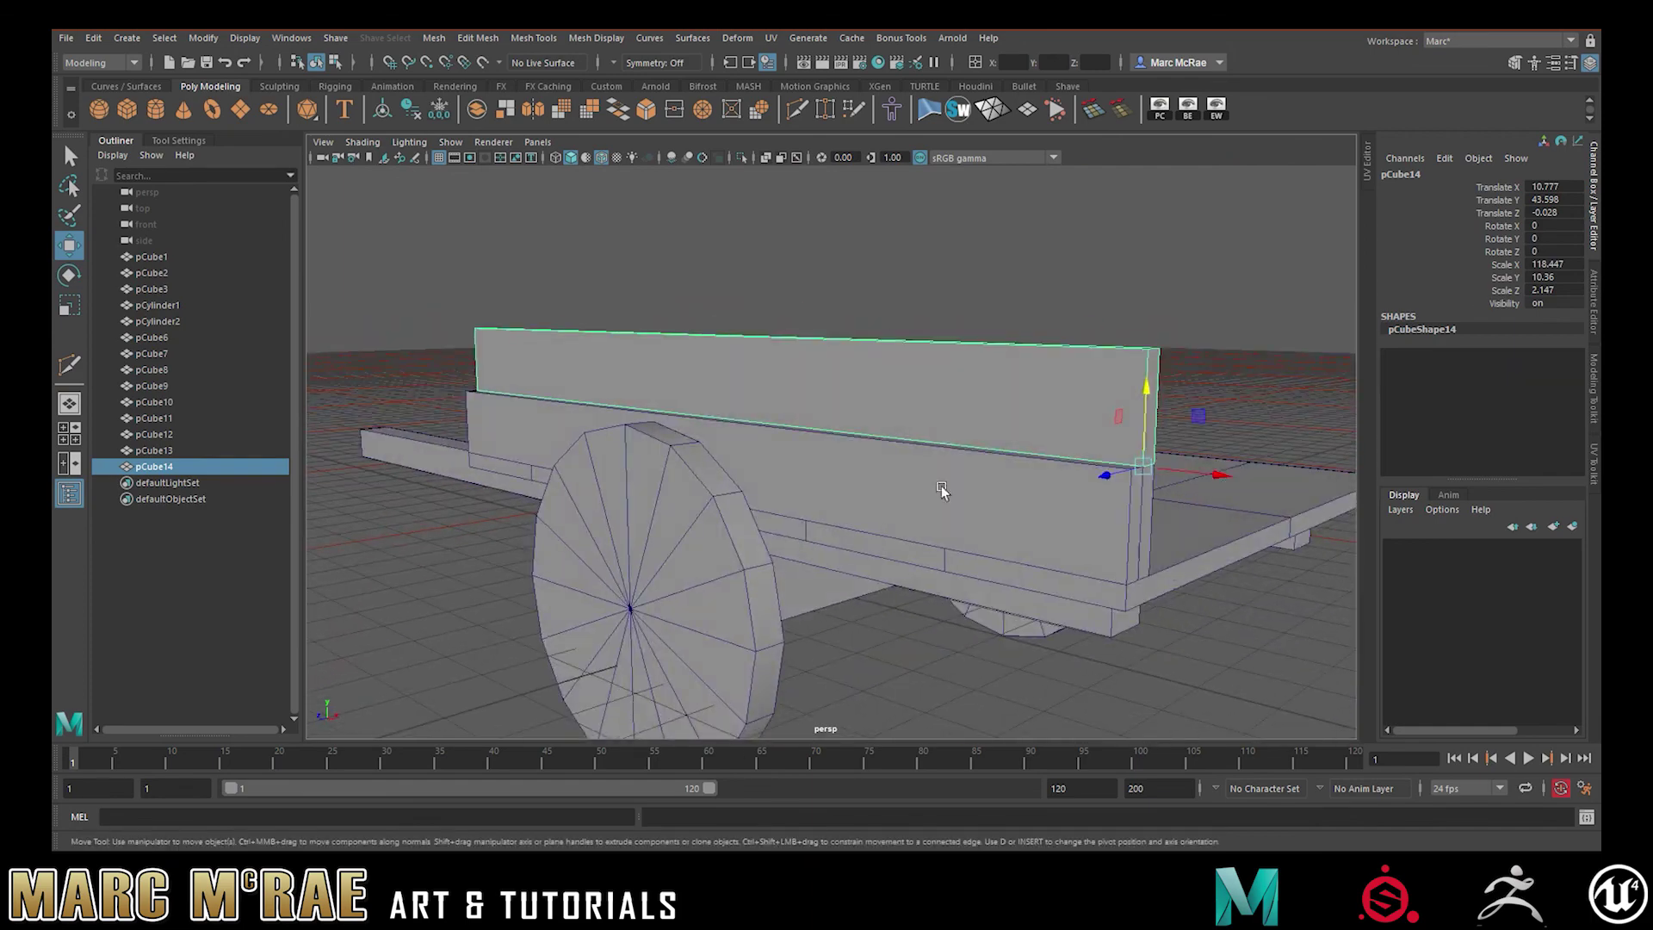
Raise the top face of the outer side board, snapping it level with the top of the stacked inner boards
{"action": "left_click", "coordinate": [1051, 496]}
{"action": "left_click_drag", "start_coordinate": [1050, 497], "coordinate": [969, 531], "text": "alt"}
{"action": "right_click_drag", "start_coordinate": [970, 531], "coordinate": [971, 488]}
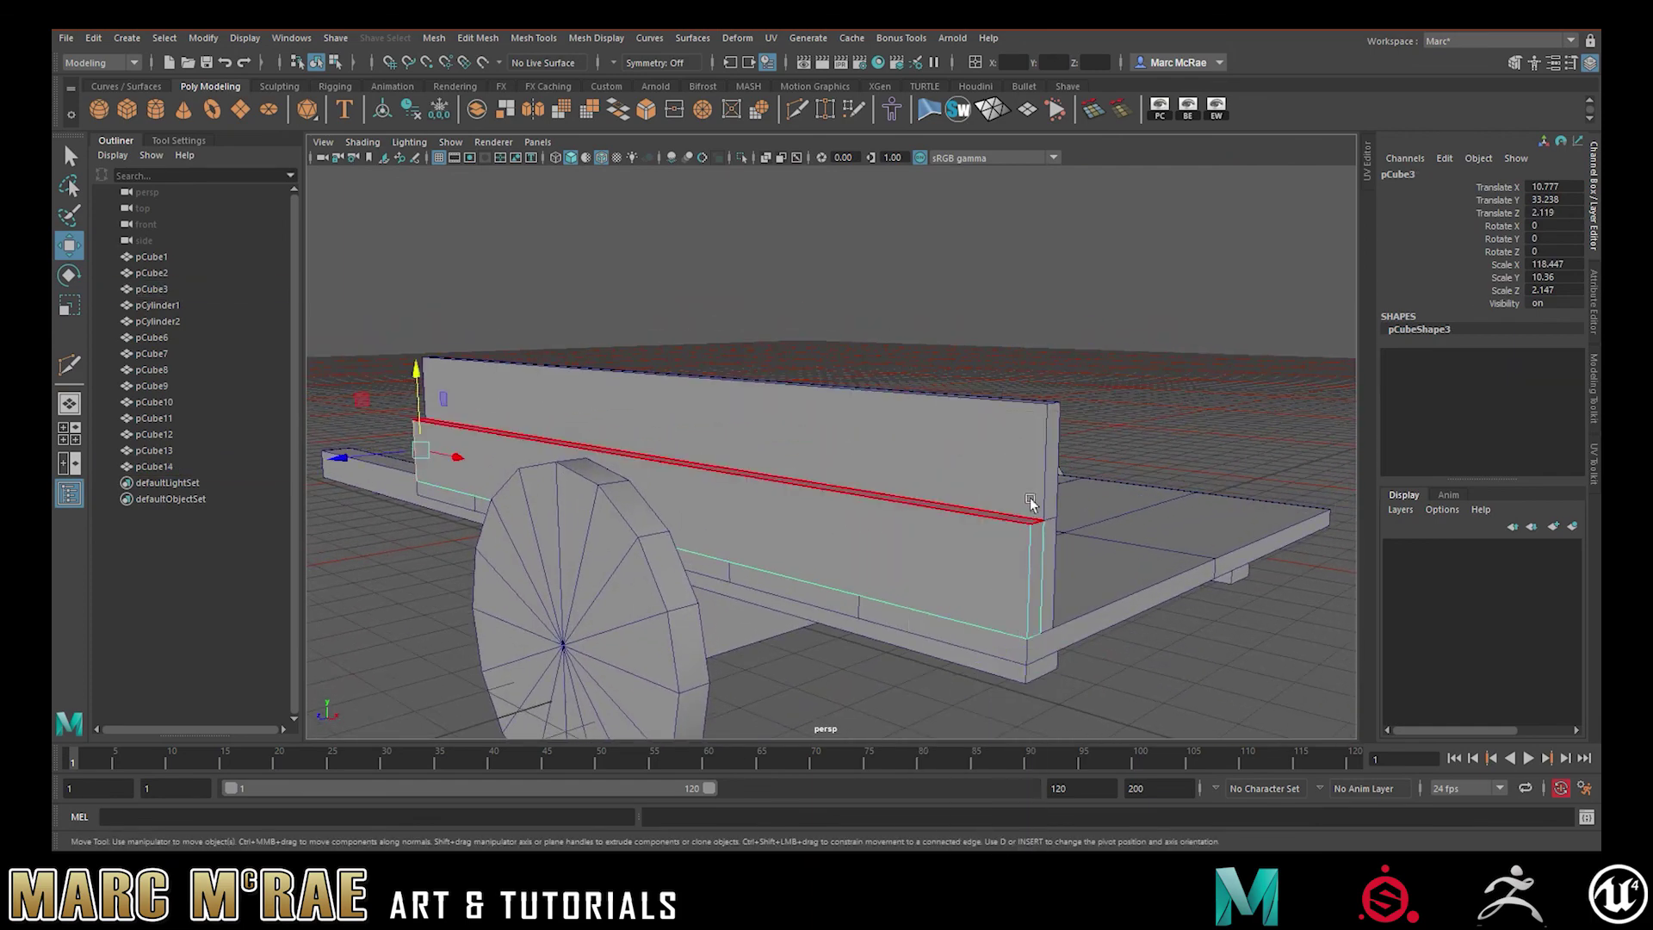
{"action": "left_click_drag", "start_coordinate": [1030, 500], "coordinate": [858, 576], "text": "alt"}
{"action": "left_click", "coordinate": [858, 576]}
{"action": "left_click_drag", "start_coordinate": [663, 354], "coordinate": [926, 503]}
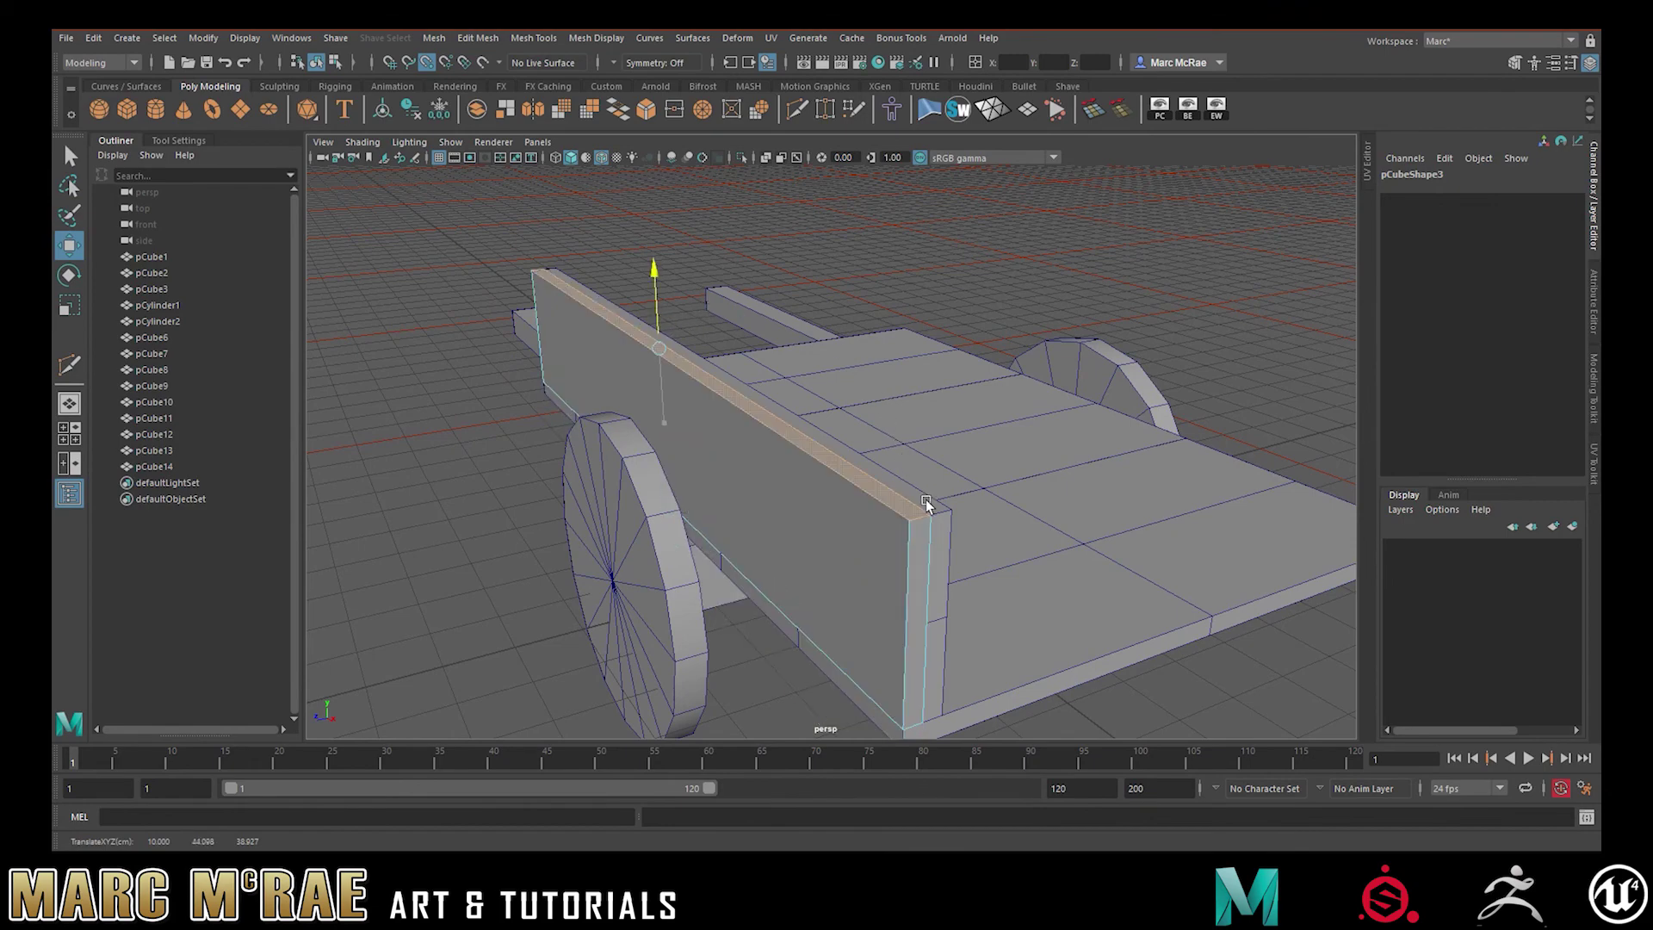
Examine the heightened outer side board against the stacked inner boards from several angles
{"action": "scroll", "coordinate": [890, 314], "scroll_direction": "down", "scroll_amount": 3}
{"action": "left_click", "coordinate": [861, 312]}
{"action": "left_click_drag", "start_coordinate": [865, 314], "coordinate": [935, 407], "text": "alt"}
{"action": "right_click_drag", "start_coordinate": [935, 406], "coordinate": [1069, 452], "text": "alt"}
{"action": "left_click_drag", "start_coordinate": [1069, 452], "coordinate": [1031, 448], "text": "alt"}
{"action": "left_click_drag", "start_coordinate": [848, 446], "coordinate": [830, 481], "text": "alt"}
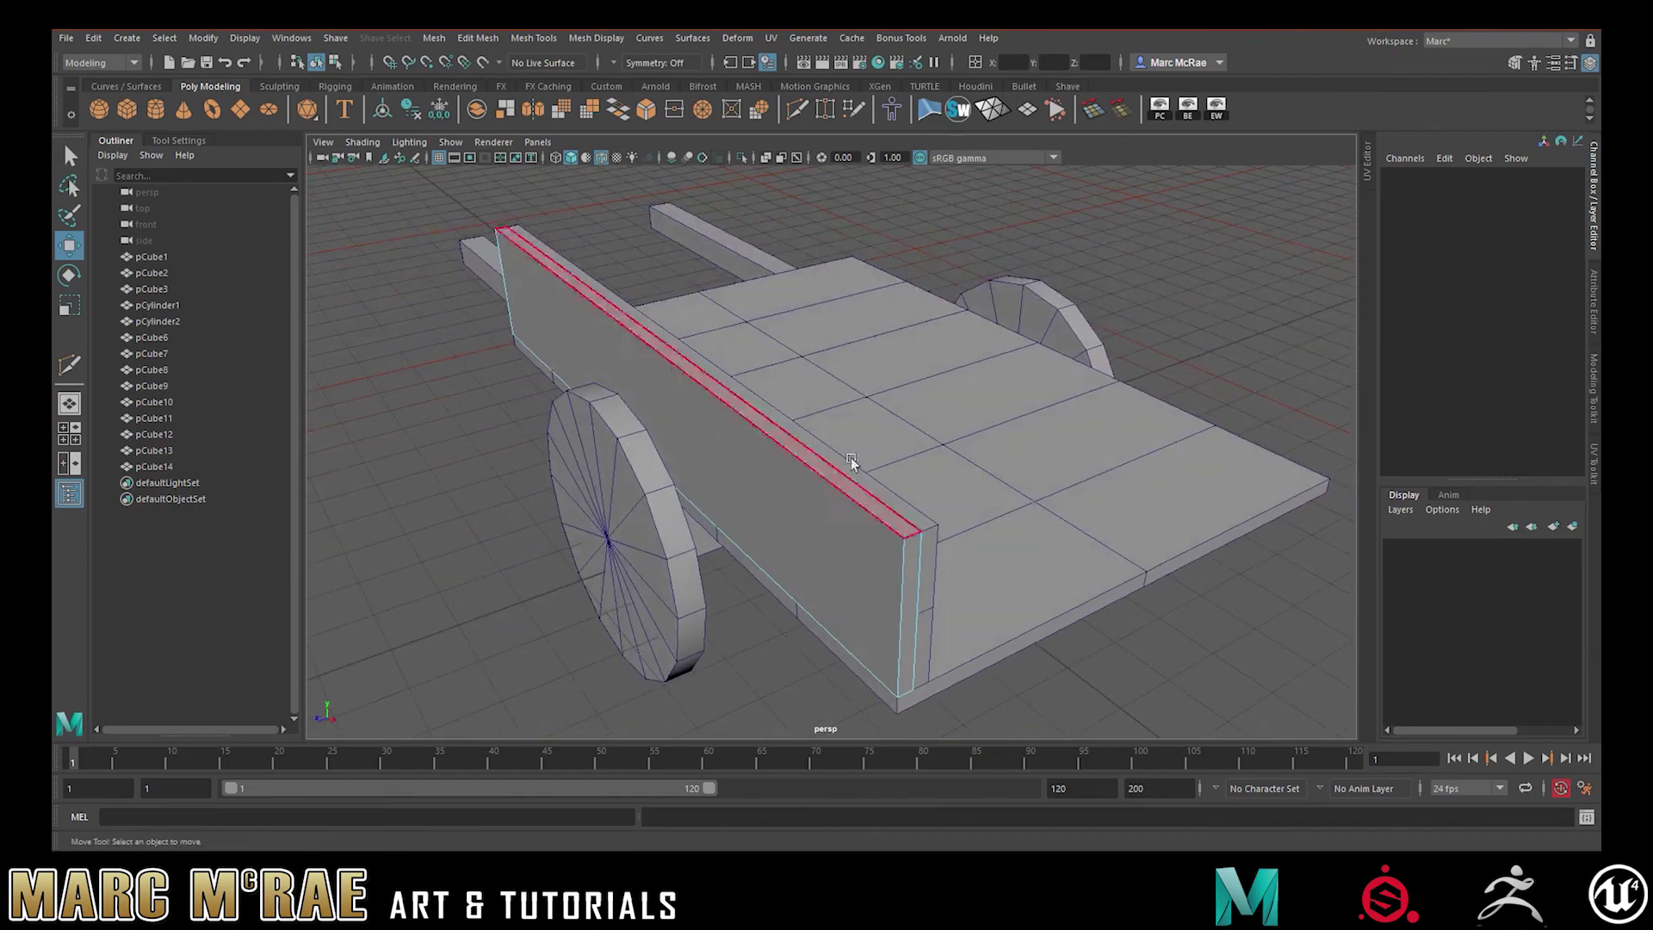
{"action": "left_click_drag", "start_coordinate": [941, 230], "coordinate": [951, 297], "text": "alt"}
{"action": "right_click_drag", "start_coordinate": [950, 297], "coordinate": [918, 298], "text": "alt"}
{"action": "left_click_drag", "start_coordinate": [918, 298], "coordinate": [991, 269], "text": "alt"}
{"action": "right_click_drag", "start_coordinate": [992, 269], "coordinate": [970, 354], "text": "alt"}
{"action": "left_click_drag", "start_coordinate": [969, 354], "coordinate": [867, 430], "text": "alt"}
Insert three roughly evenly spaced vertical edge loops along the outer side board with the Multi-Cut tool
{"action": "right_click_drag", "start_coordinate": [1025, 332], "coordinate": [1081, 318]}
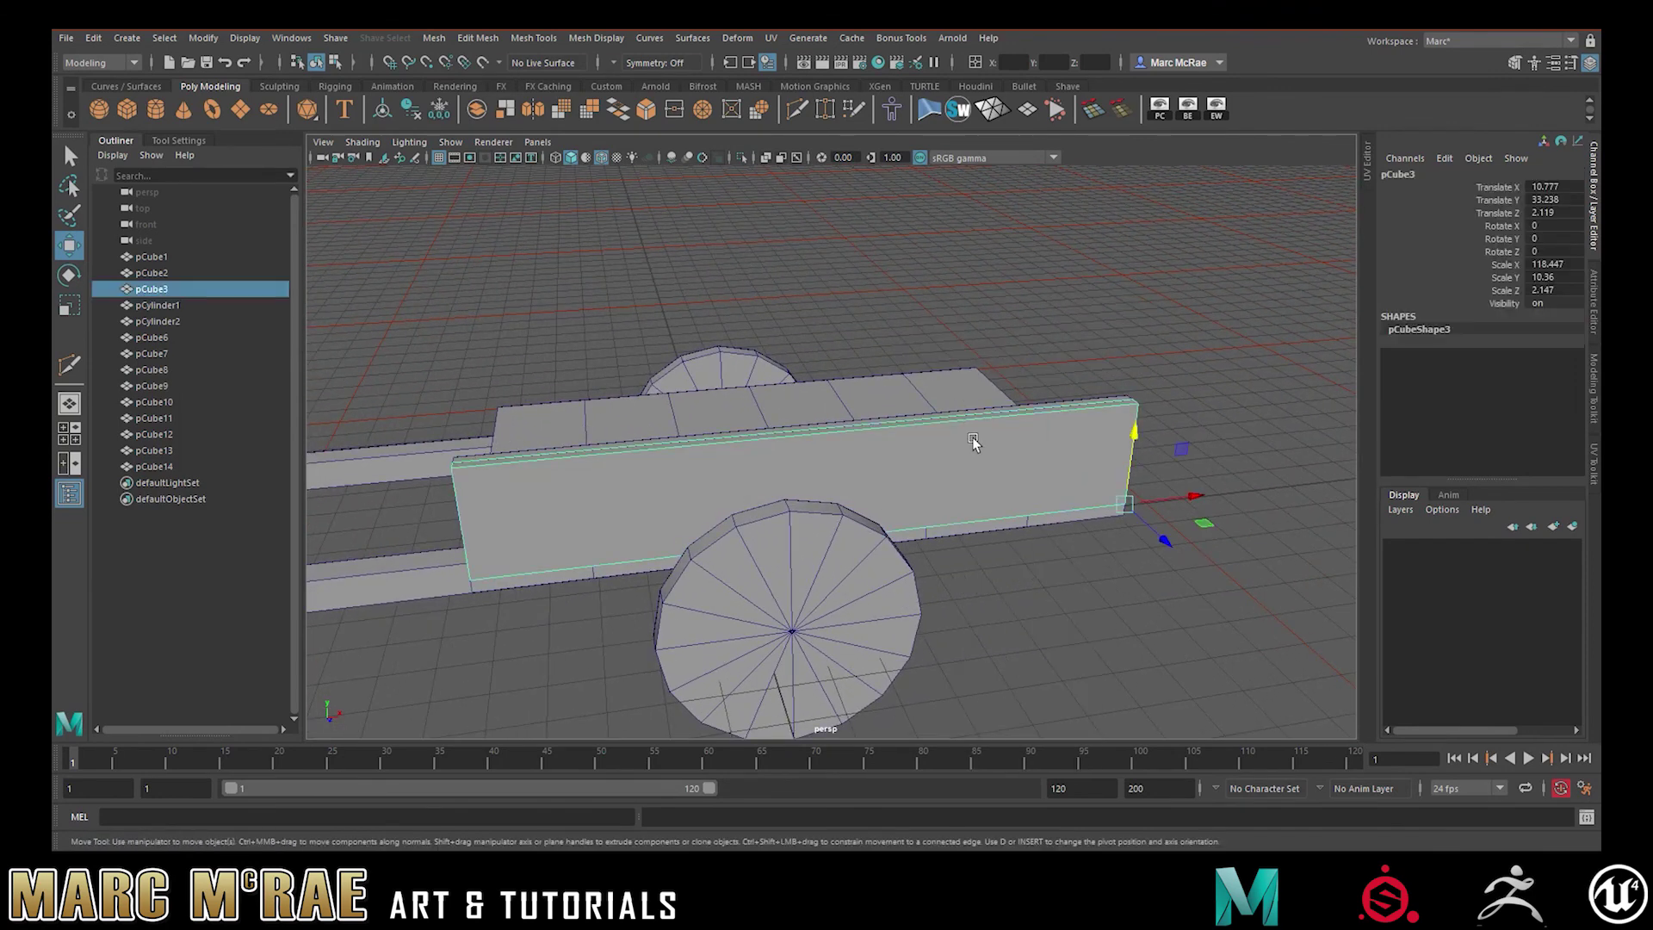
{"action": "left_click", "coordinate": [797, 110]}
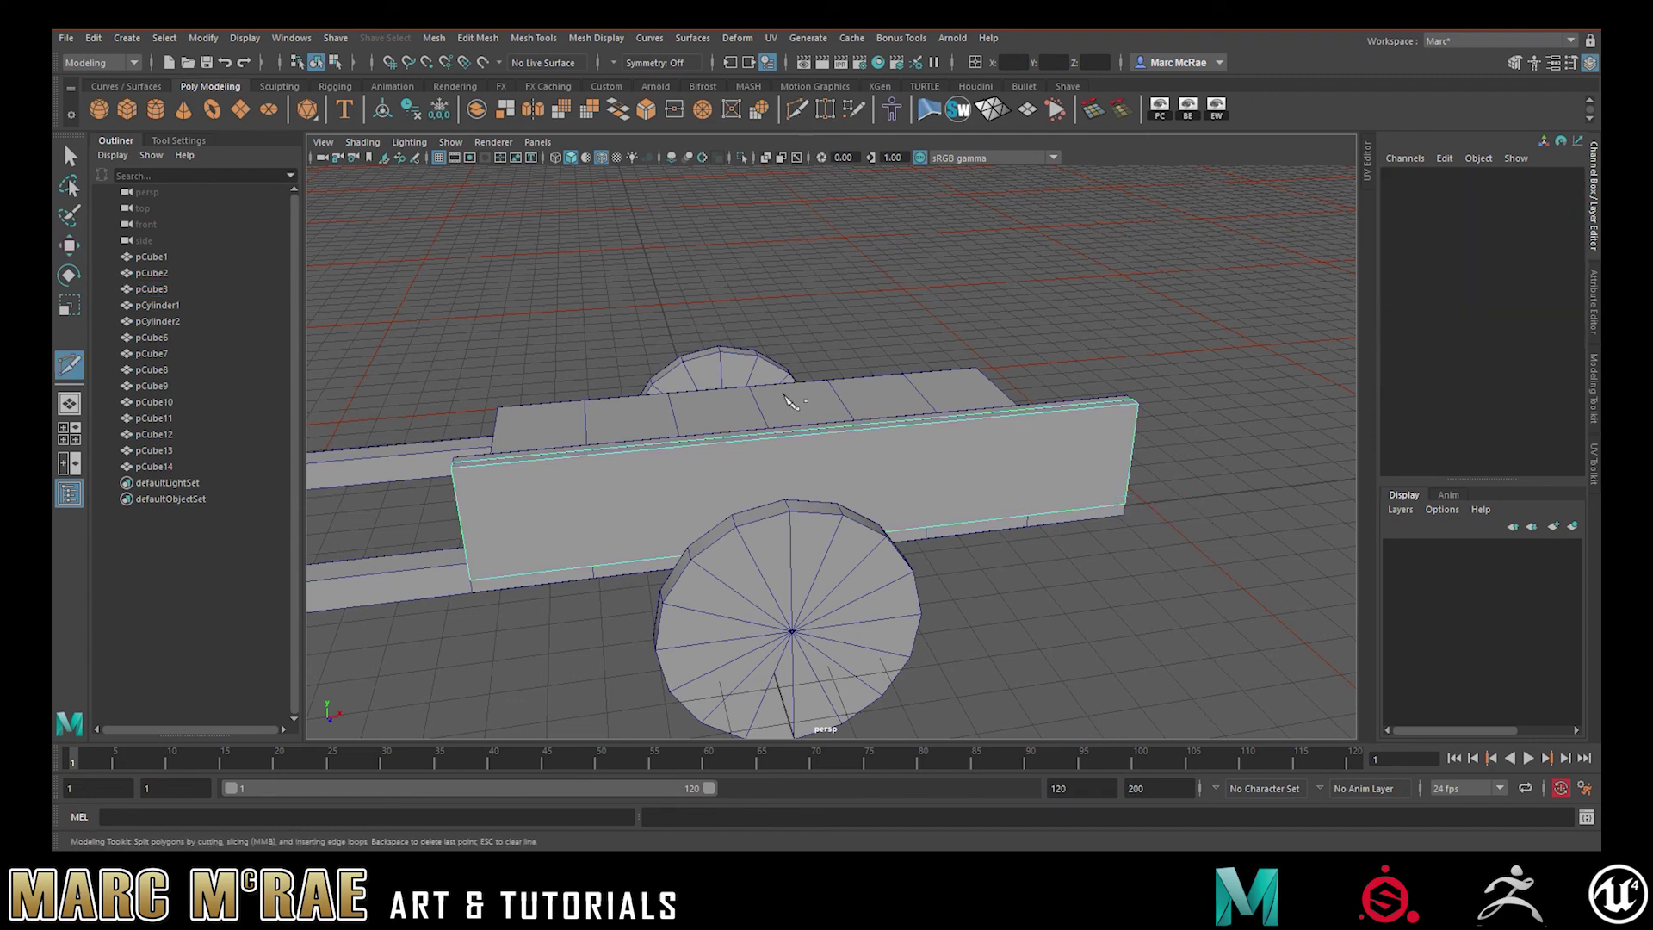
{"action": "left_click", "coordinate": [840, 436]}
{"action": "key", "text": "Escape"}
{"action": "left_click", "coordinate": [940, 422]}
{"action": "left_click", "coordinate": [951, 517]}
{"action": "key", "text": "ctrl+z"}
{"action": "key", "text": "ctrl+z"}
{"action": "key", "text": "ctrl+z"}
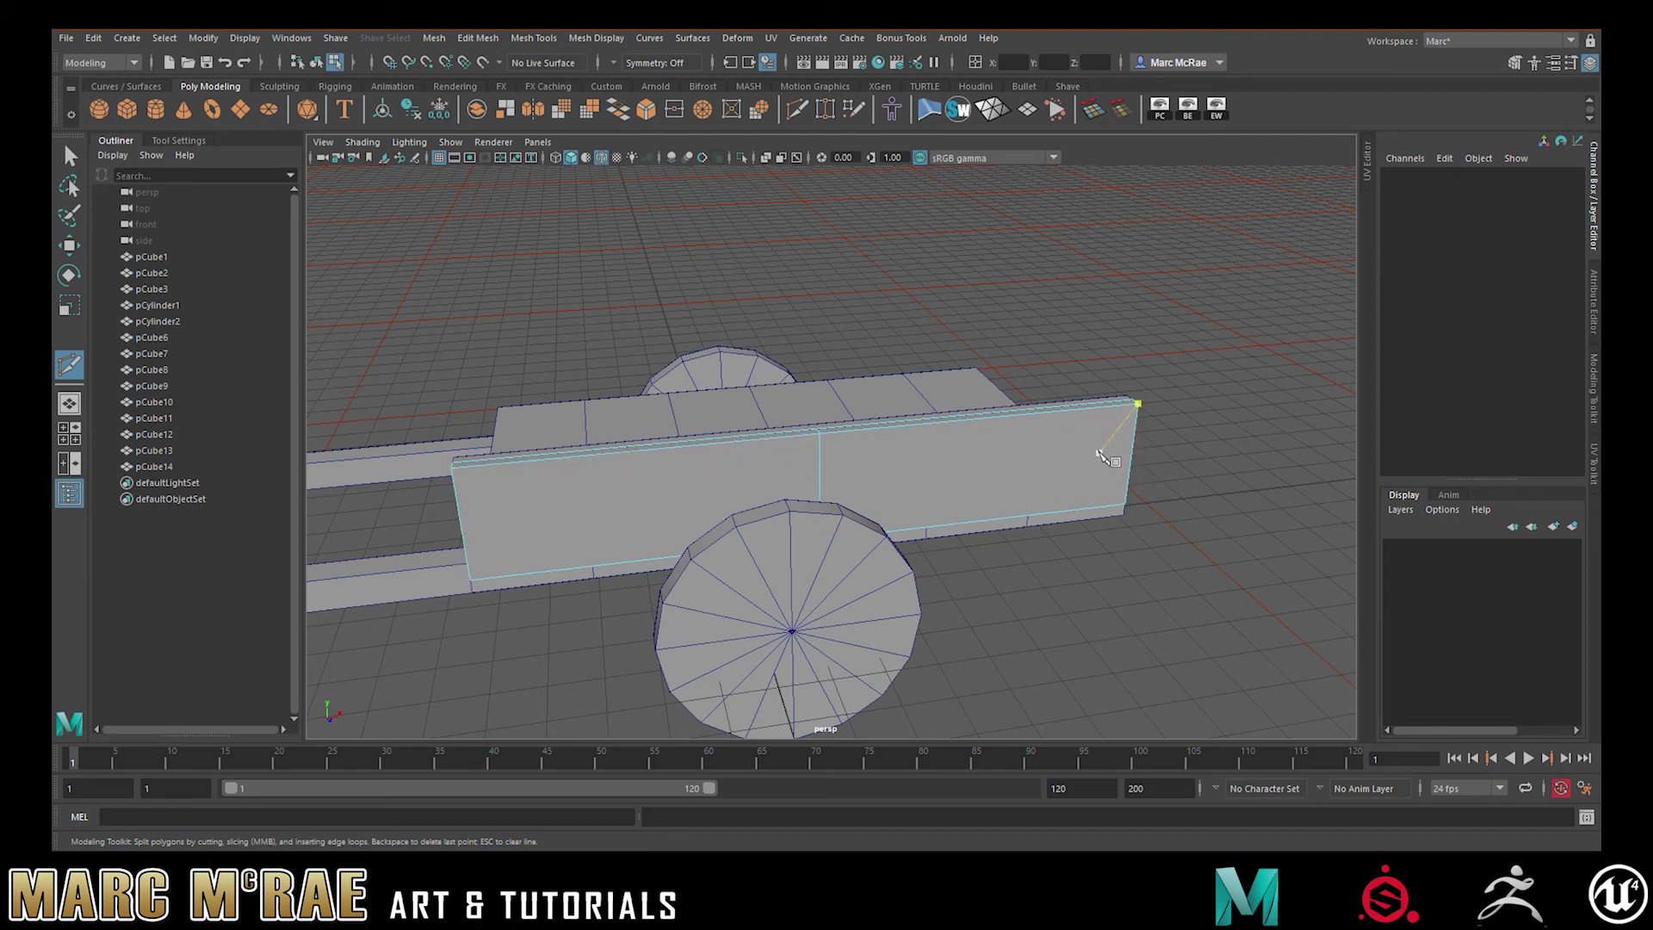
{"action": "left_click", "coordinate": [646, 465], "text": "ctrl"}
{"action": "left_click", "coordinate": [978, 448], "text": "ctrl"}
{"action": "key", "text": "q"}
Select the three vertical edge loops on the outer side board
{"action": "right_click_drag", "start_coordinate": [996, 453], "coordinate": [1063, 417]}
{"action": "left_click", "coordinate": [1253, 422]}
{"action": "left_click", "coordinate": [1043, 450]}
{"action": "scroll", "coordinate": [1043, 449], "scroll_direction": "up", "scroll_amount": 4}
{"action": "left_click_drag", "start_coordinate": [1070, 455], "coordinate": [668, 458], "text": "alt"}
{"action": "right_click_drag", "start_coordinate": [575, 463], "coordinate": [596, 412]}
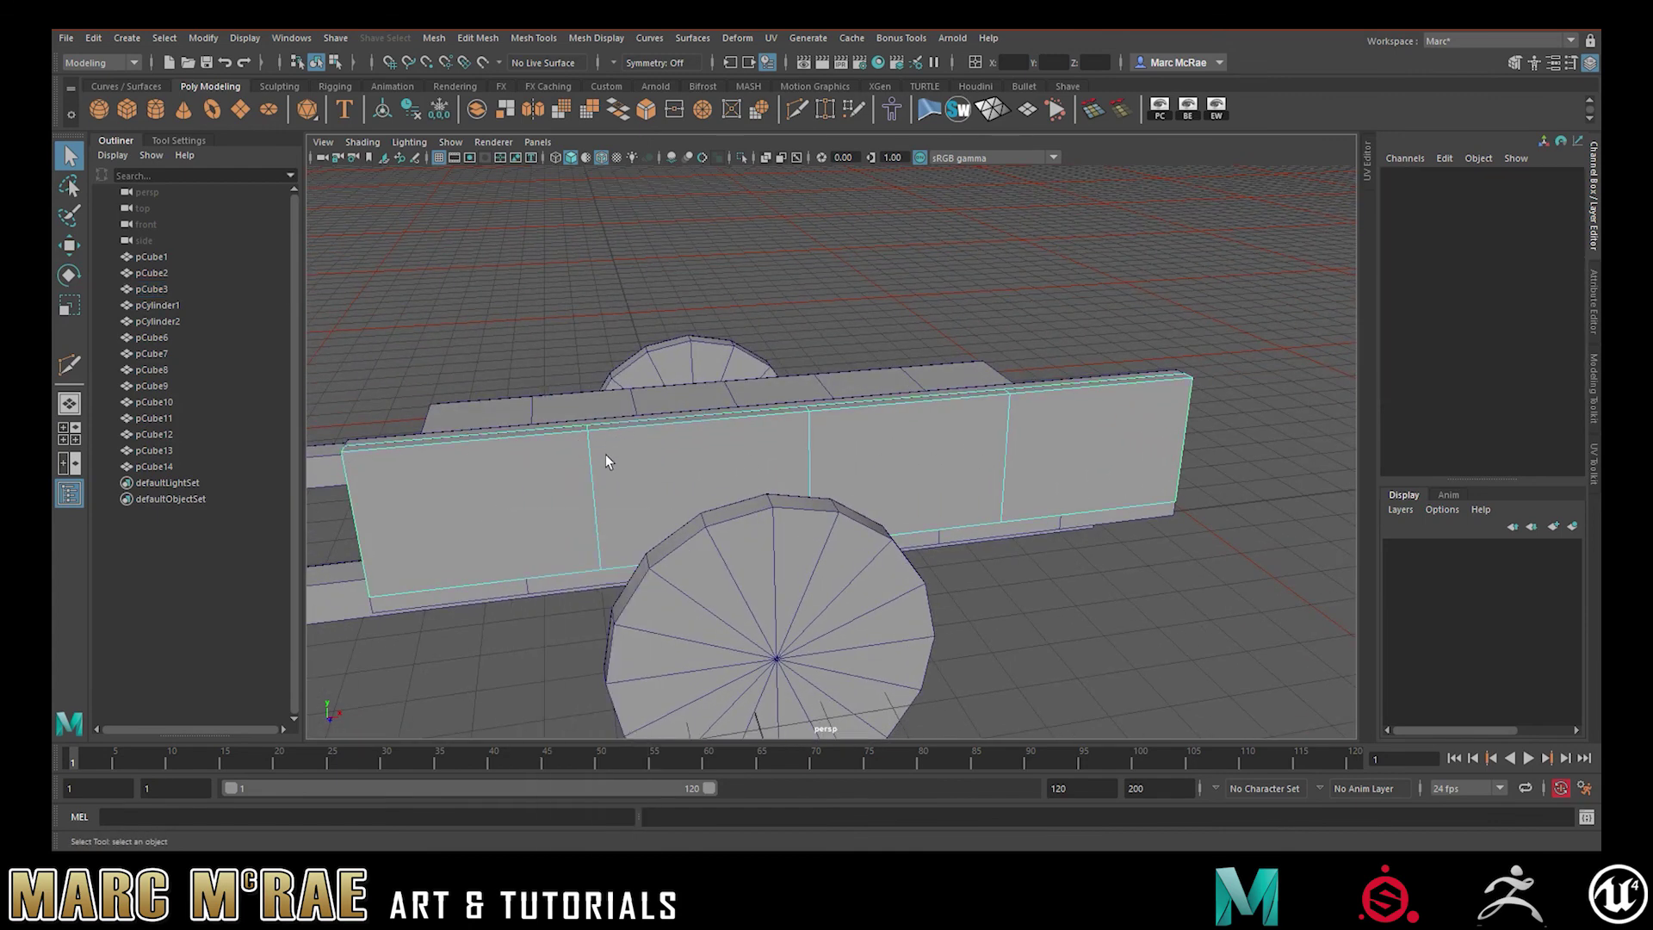
{"action": "left_click", "coordinate": [594, 461]}
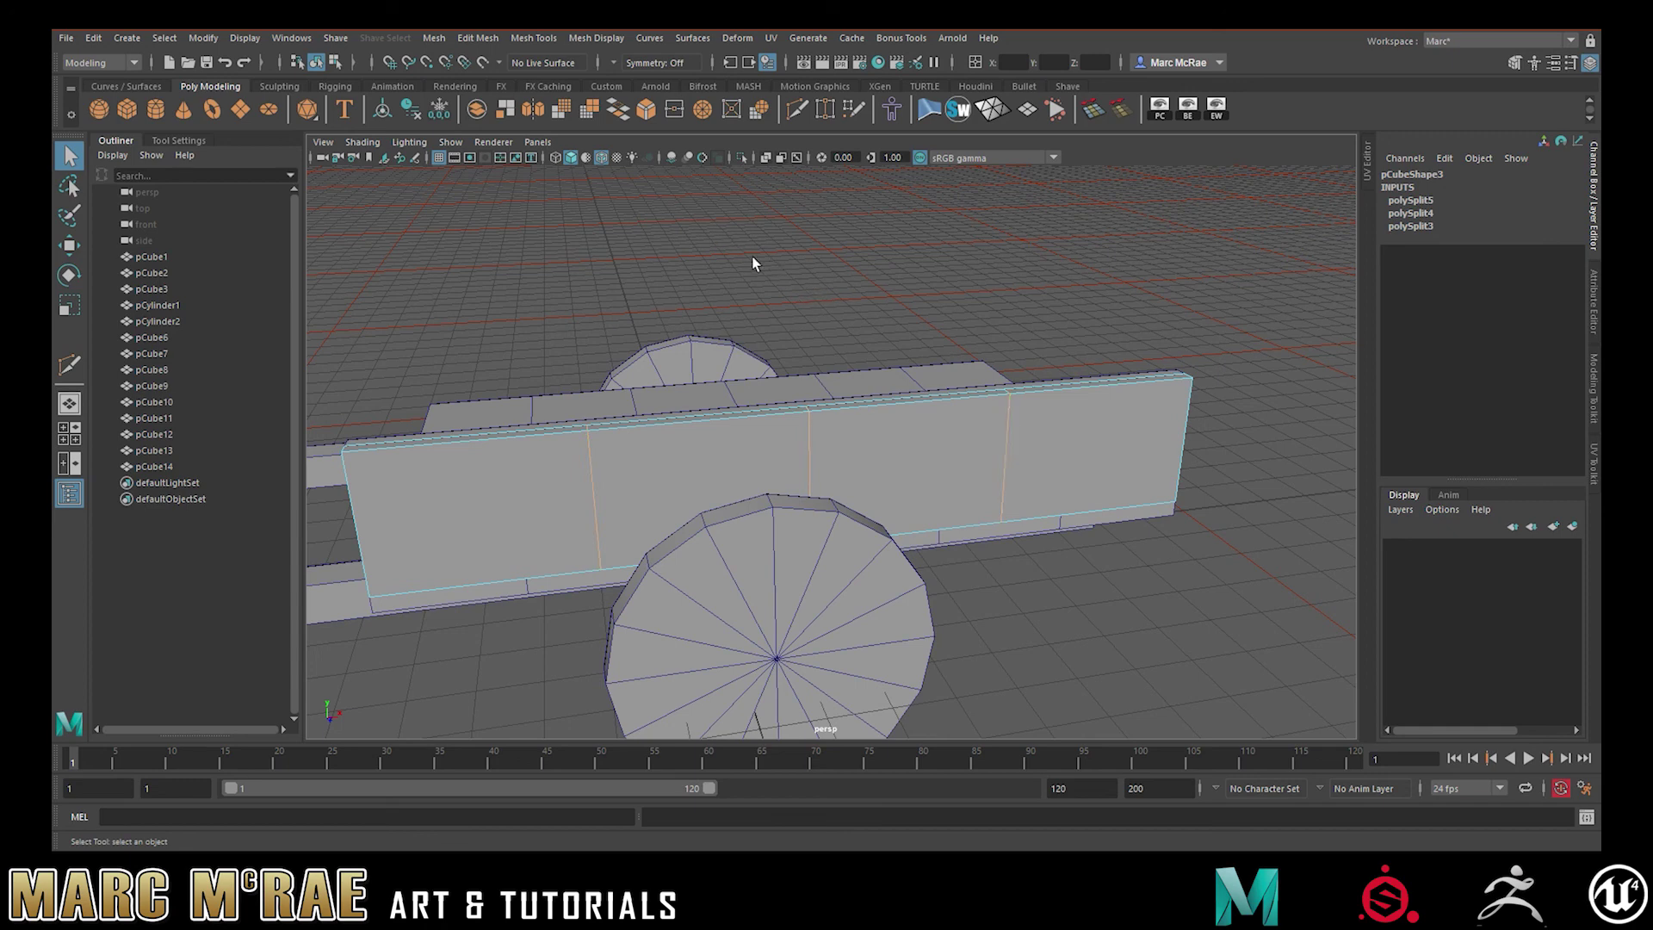
Bevel the selected vertical edge loops with a Fraction of 0.05
{"action": "left_click", "coordinate": [1594, 372]}
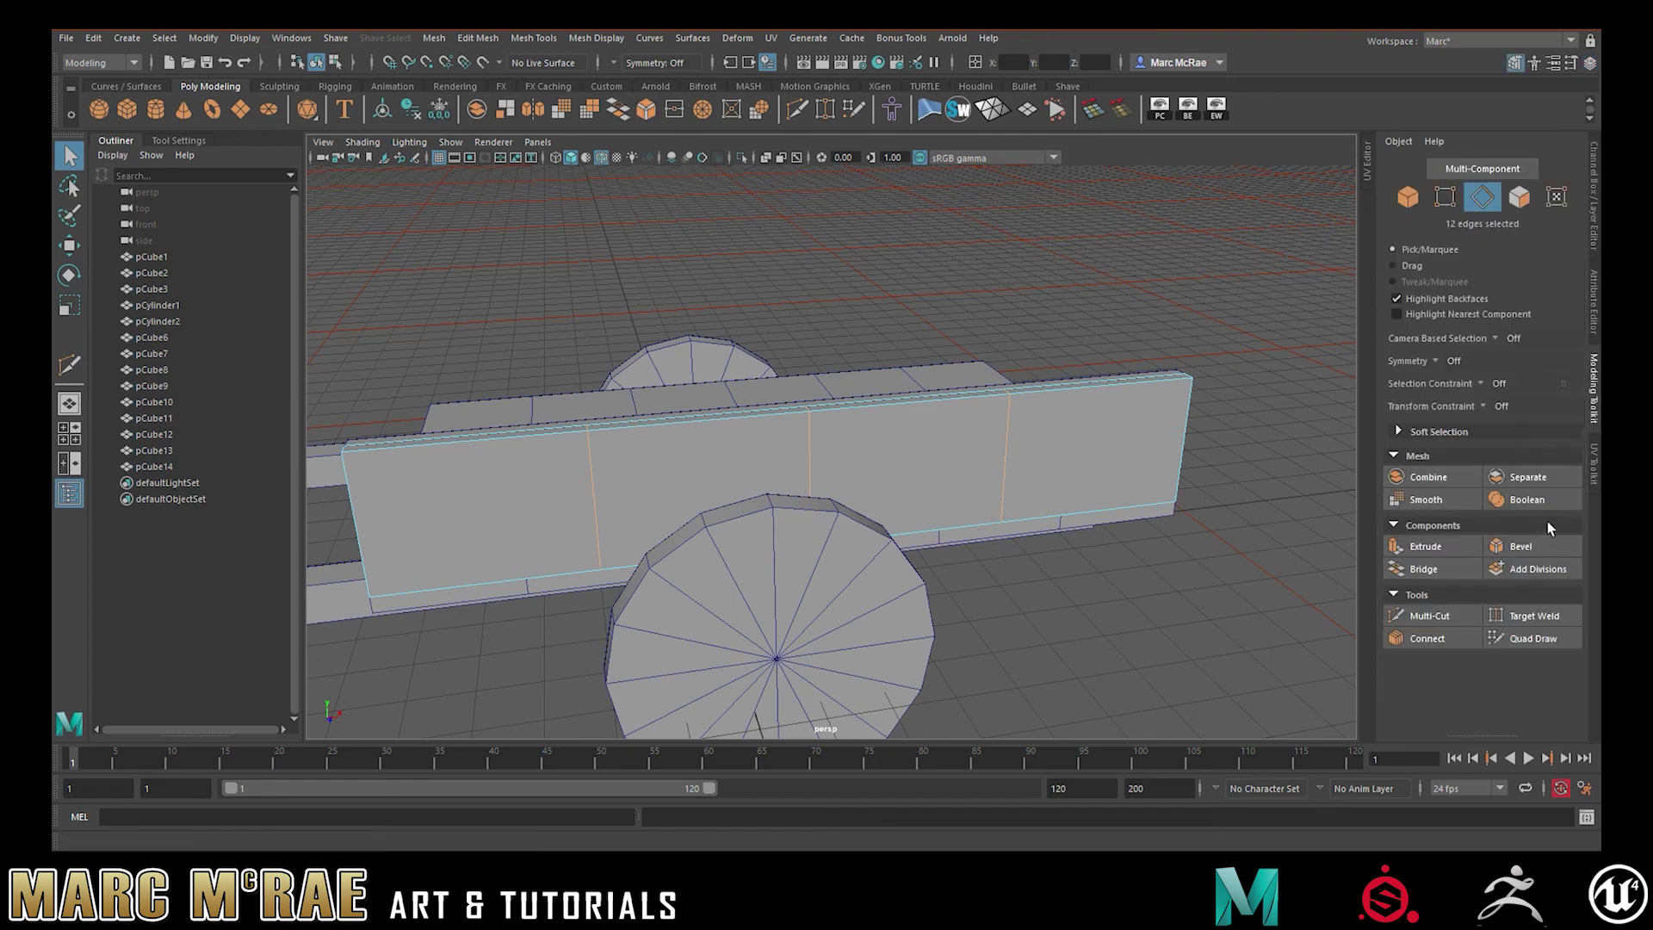
{"action": "left_click", "coordinate": [1508, 547]}
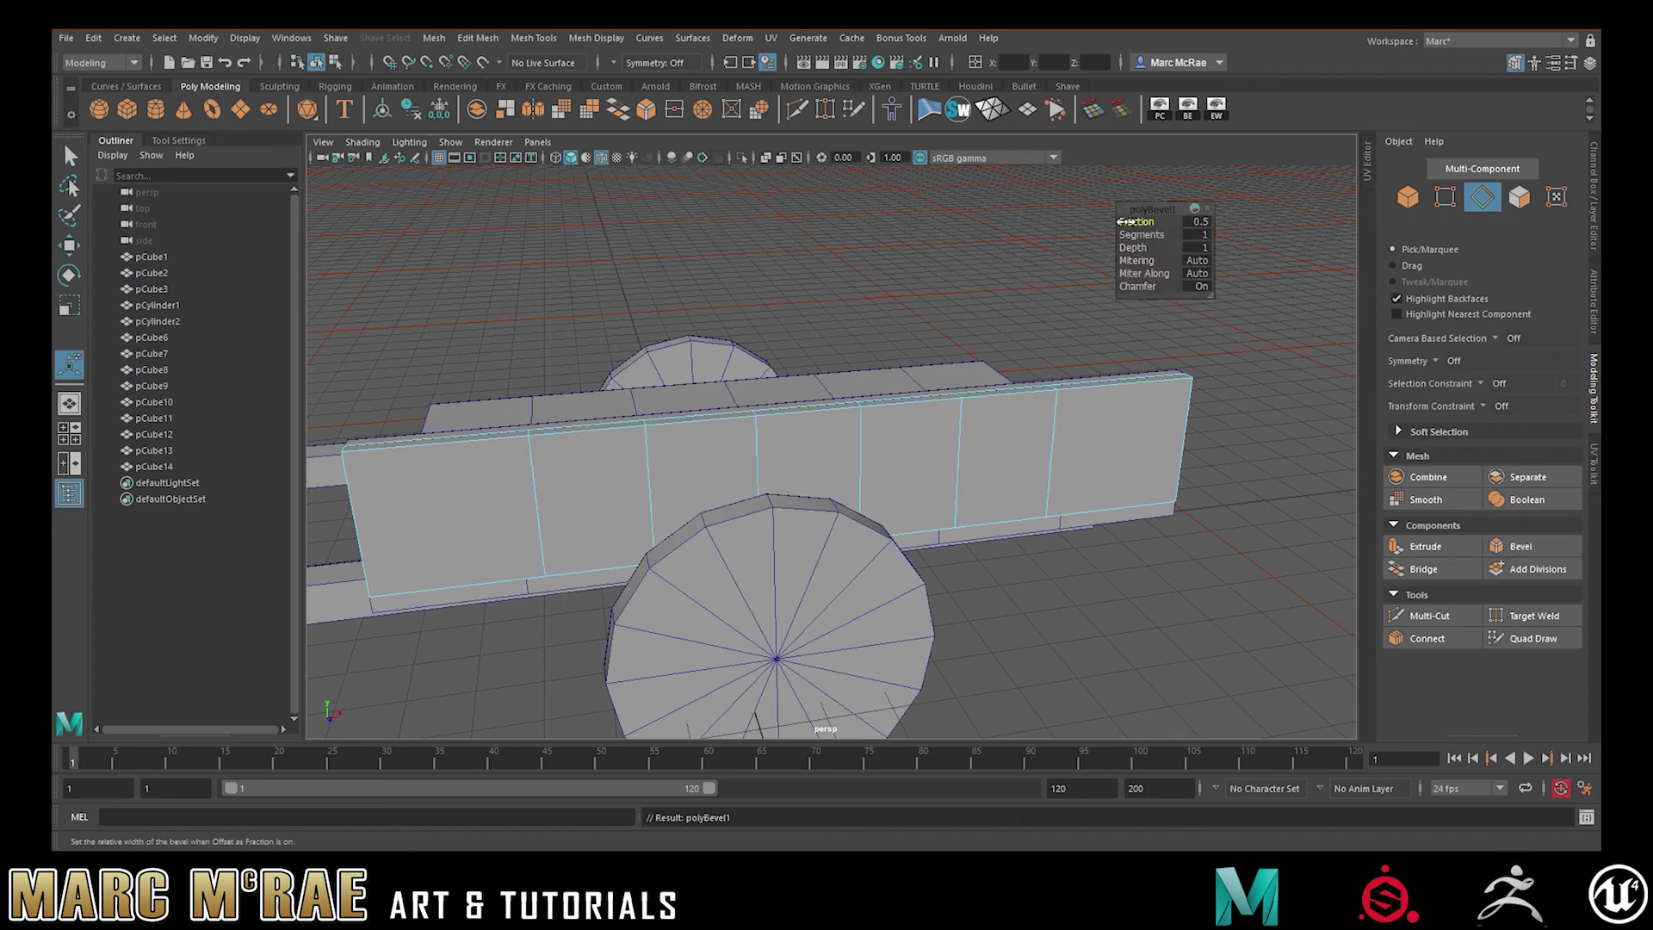
{"action": "left_click_drag", "start_coordinate": [1139, 223], "coordinate": [1135, 225]}
{"action": "left_click", "coordinate": [1191, 224]}
{"action": "type", "text": ".05"}
{"action": "key", "text": "Return"}
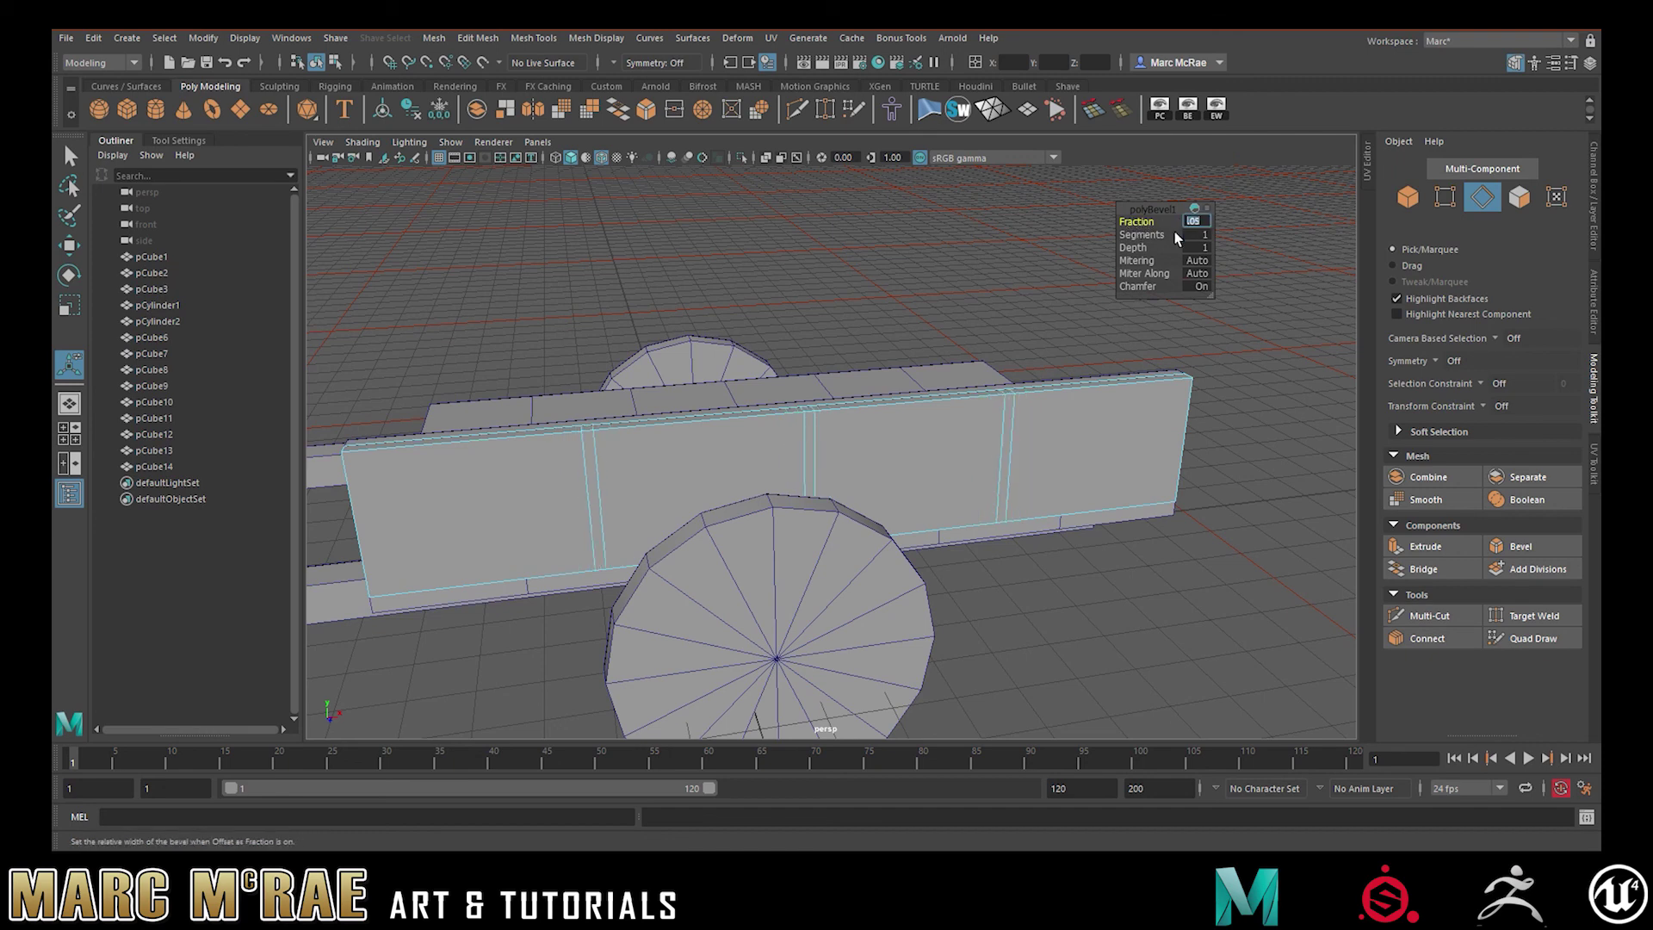
Set the bevel's Fraction to 0.08 and check the strip widths along the outer side board
{"action": "left_click_drag", "start_coordinate": [823, 272], "coordinate": [753, 297], "text": "alt"}
{"action": "left_click", "coordinate": [1197, 223]}
{"action": "type", "text": ".08"}
{"action": "key", "text": "Return"}
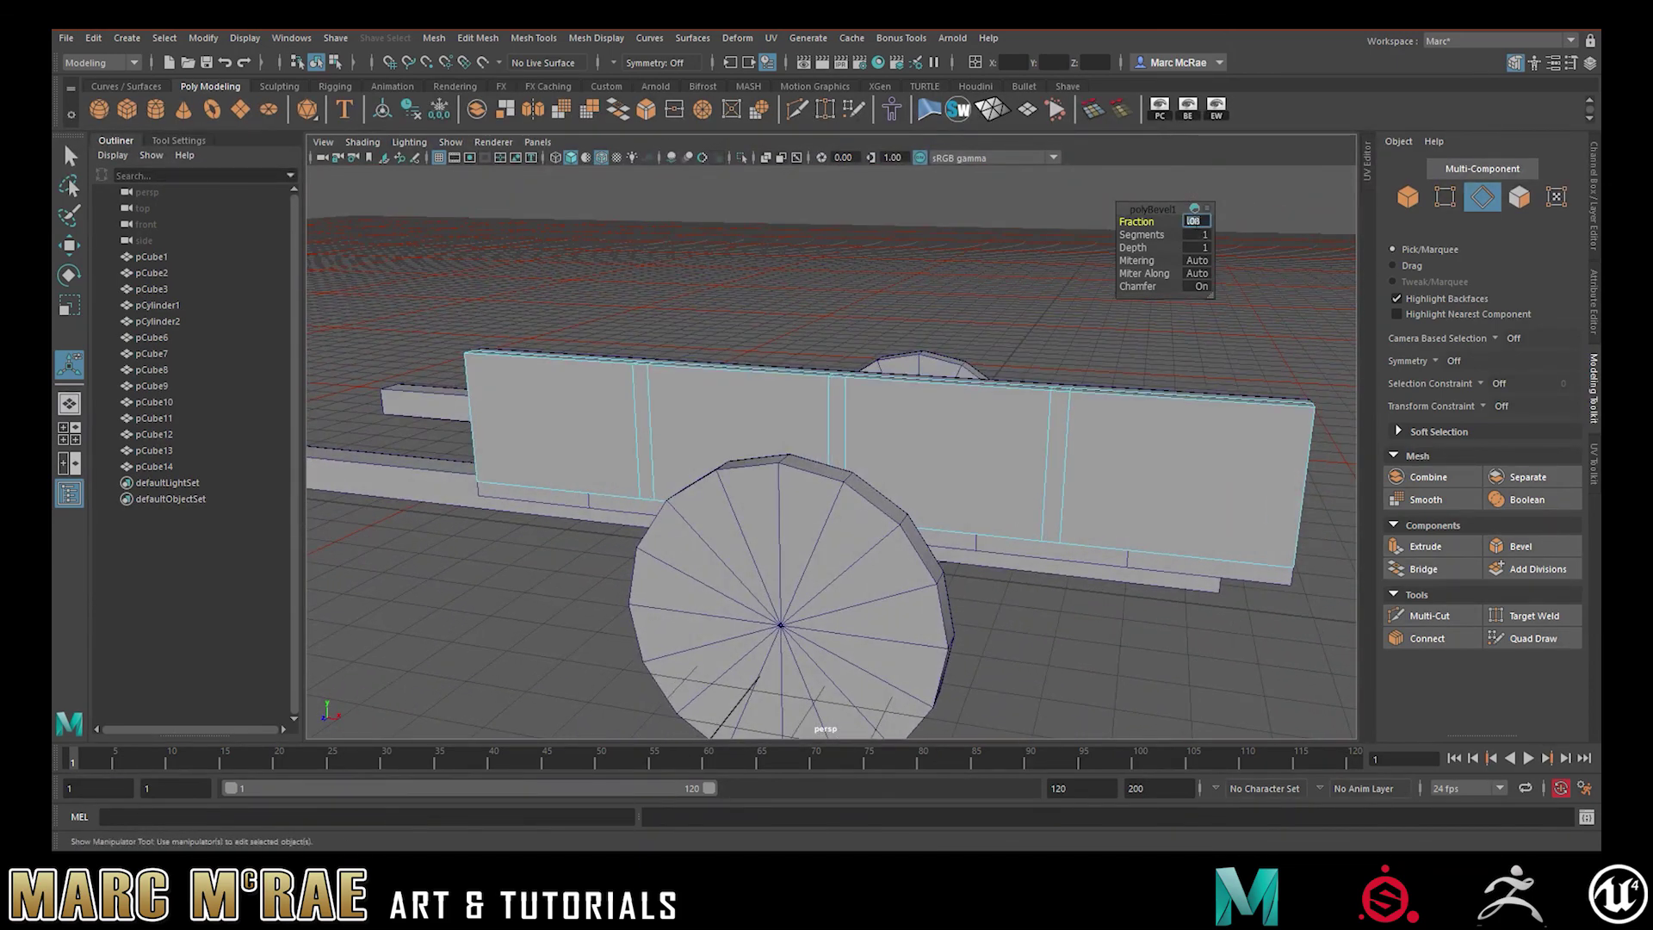
{"action": "mouse_move", "coordinate": [990, 374]}
{"action": "left_mouse_down", "text": "alt"}
{"action": "mouse_move", "coordinate": [1045, 370]}
{"action": "mouse_move", "coordinate": [1006, 369]}
{"action": "left_mouse_up", "text": "alt"}
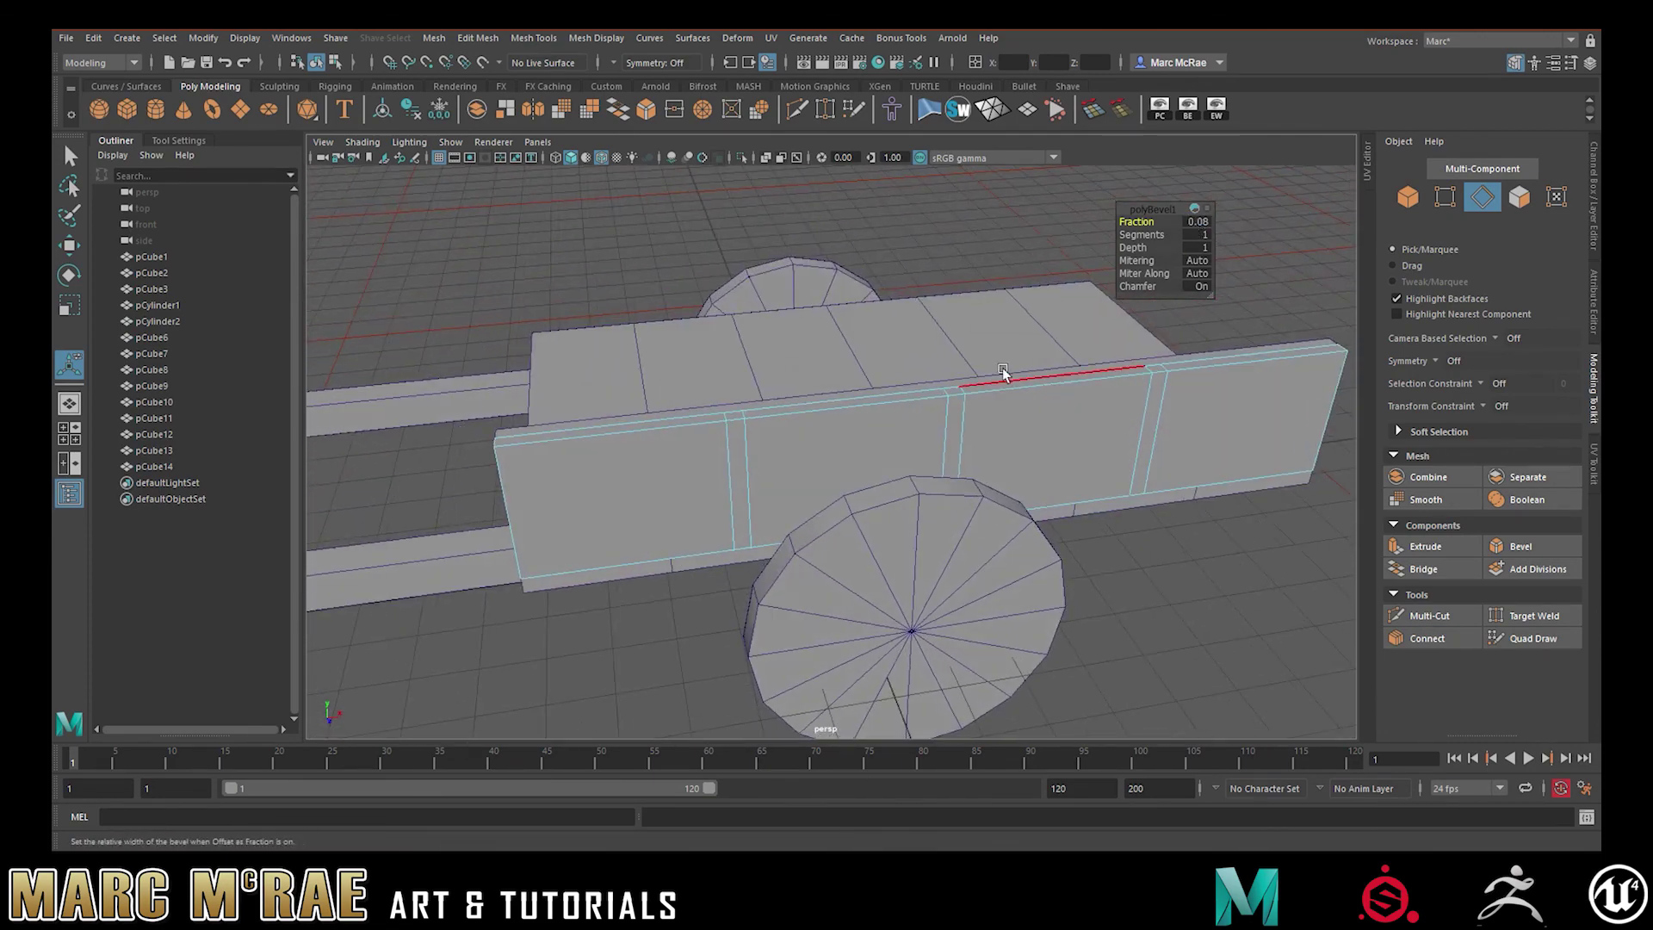
{"action": "middle_click_drag", "start_coordinate": [1176, 373], "coordinate": [1074, 384], "text": "alt"}
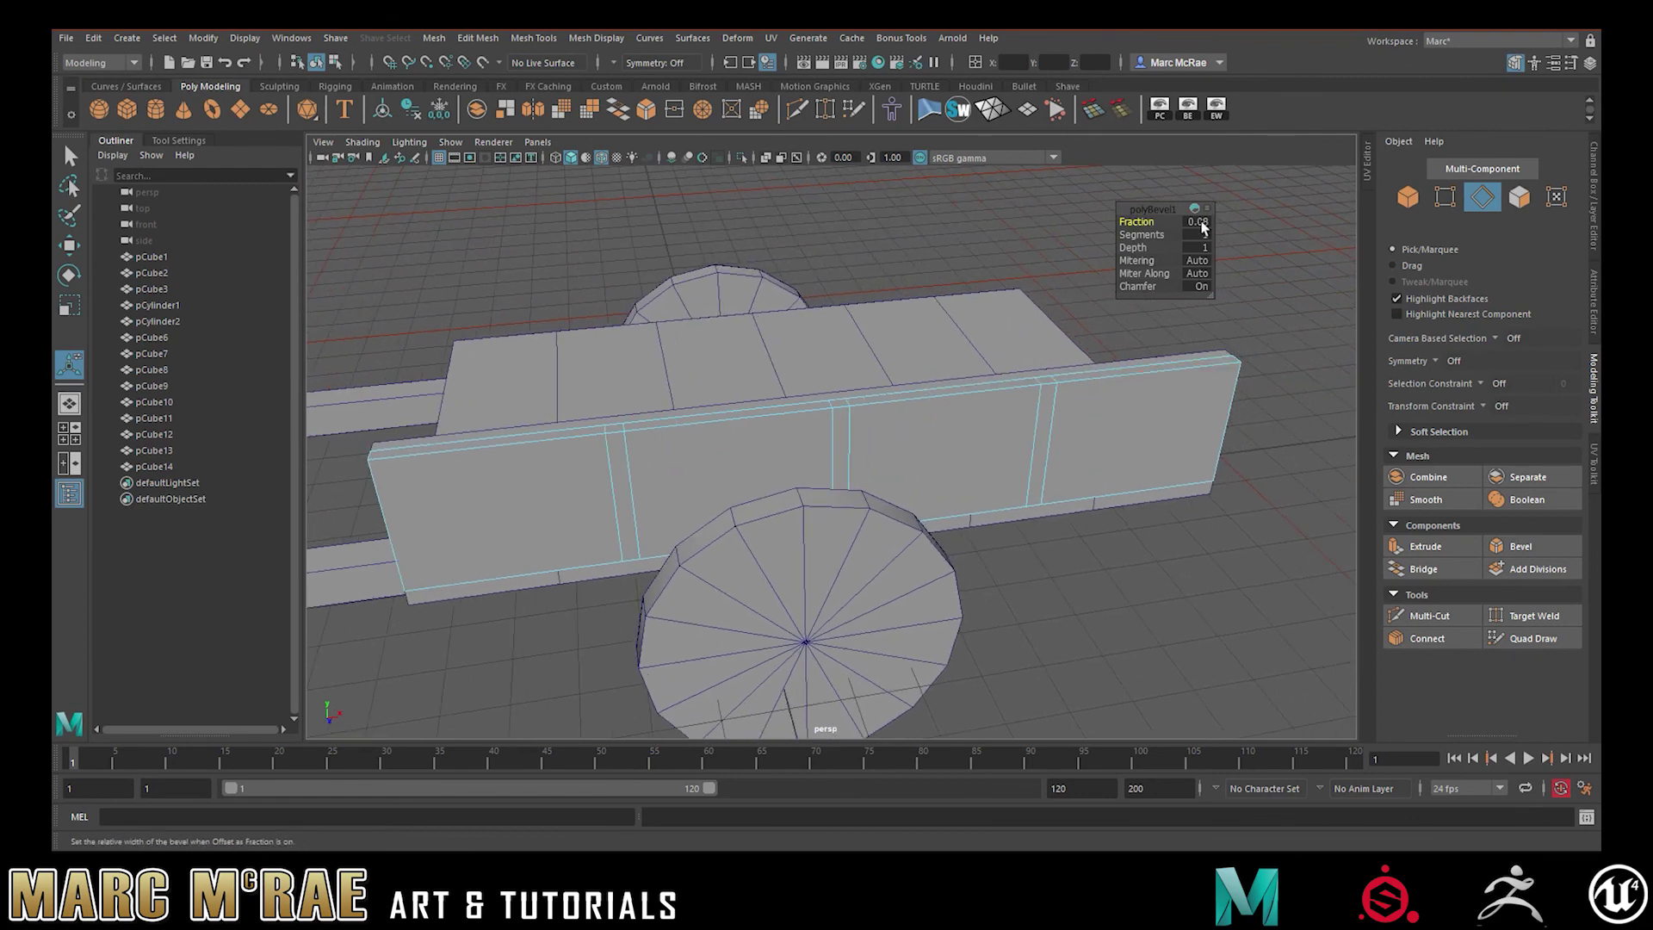
{"action": "left_click_drag", "start_coordinate": [1139, 370], "coordinate": [1221, 354], "text": "alt"}
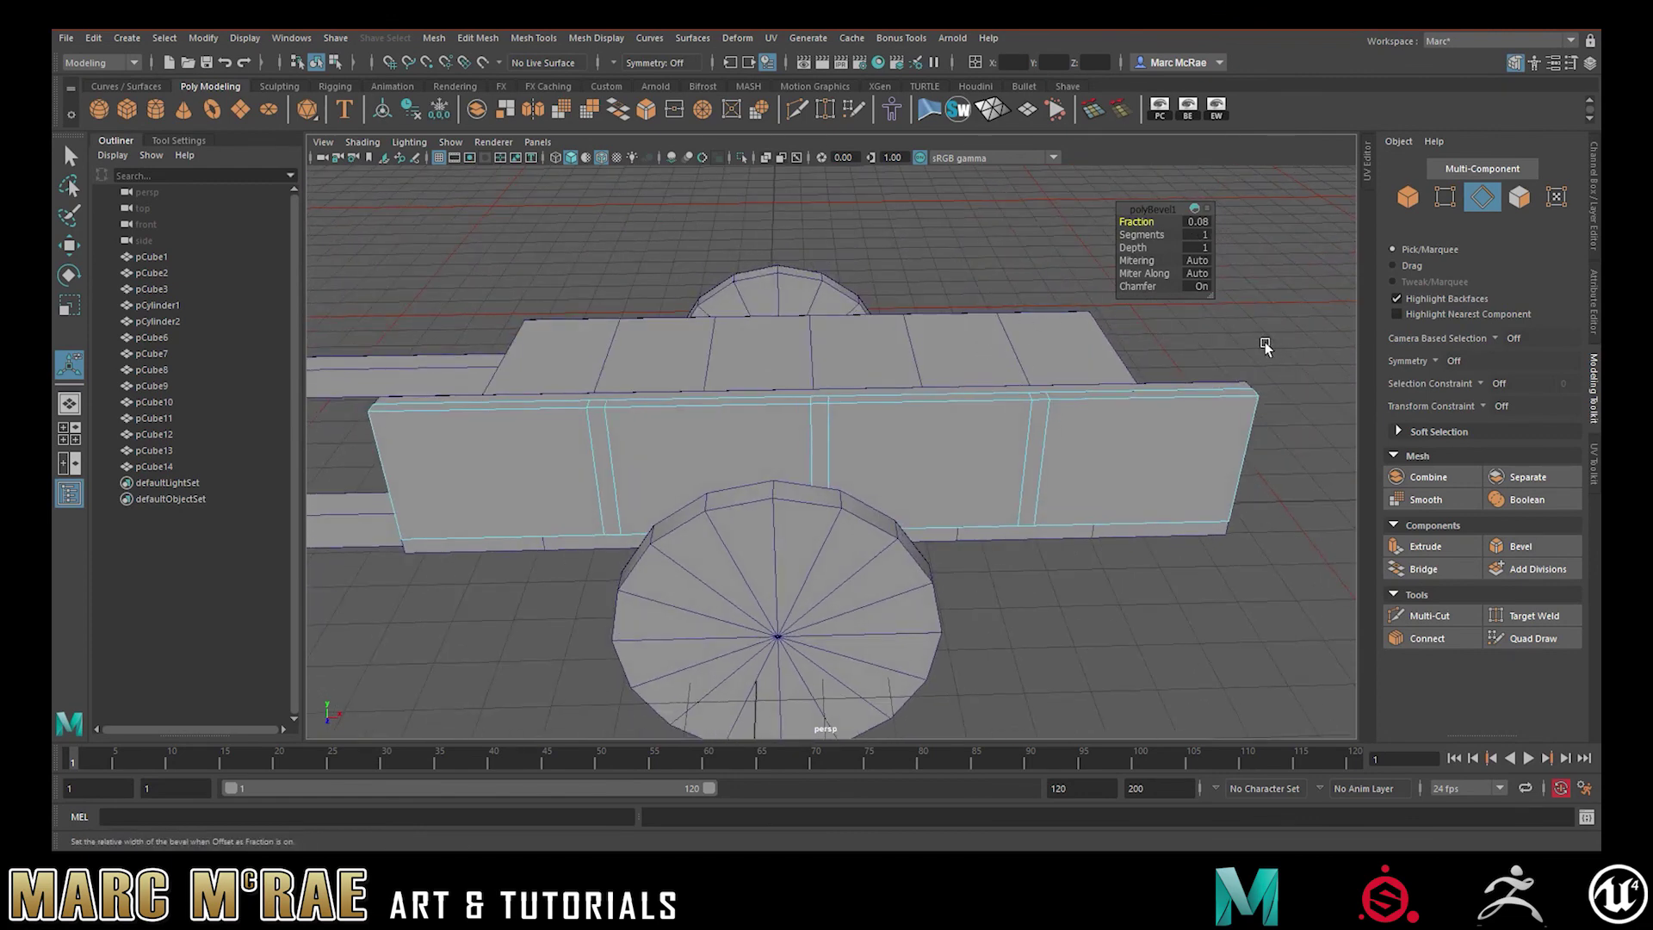
{"action": "left_click_drag", "start_coordinate": [1259, 339], "coordinate": [1162, 360], "text": "alt"}
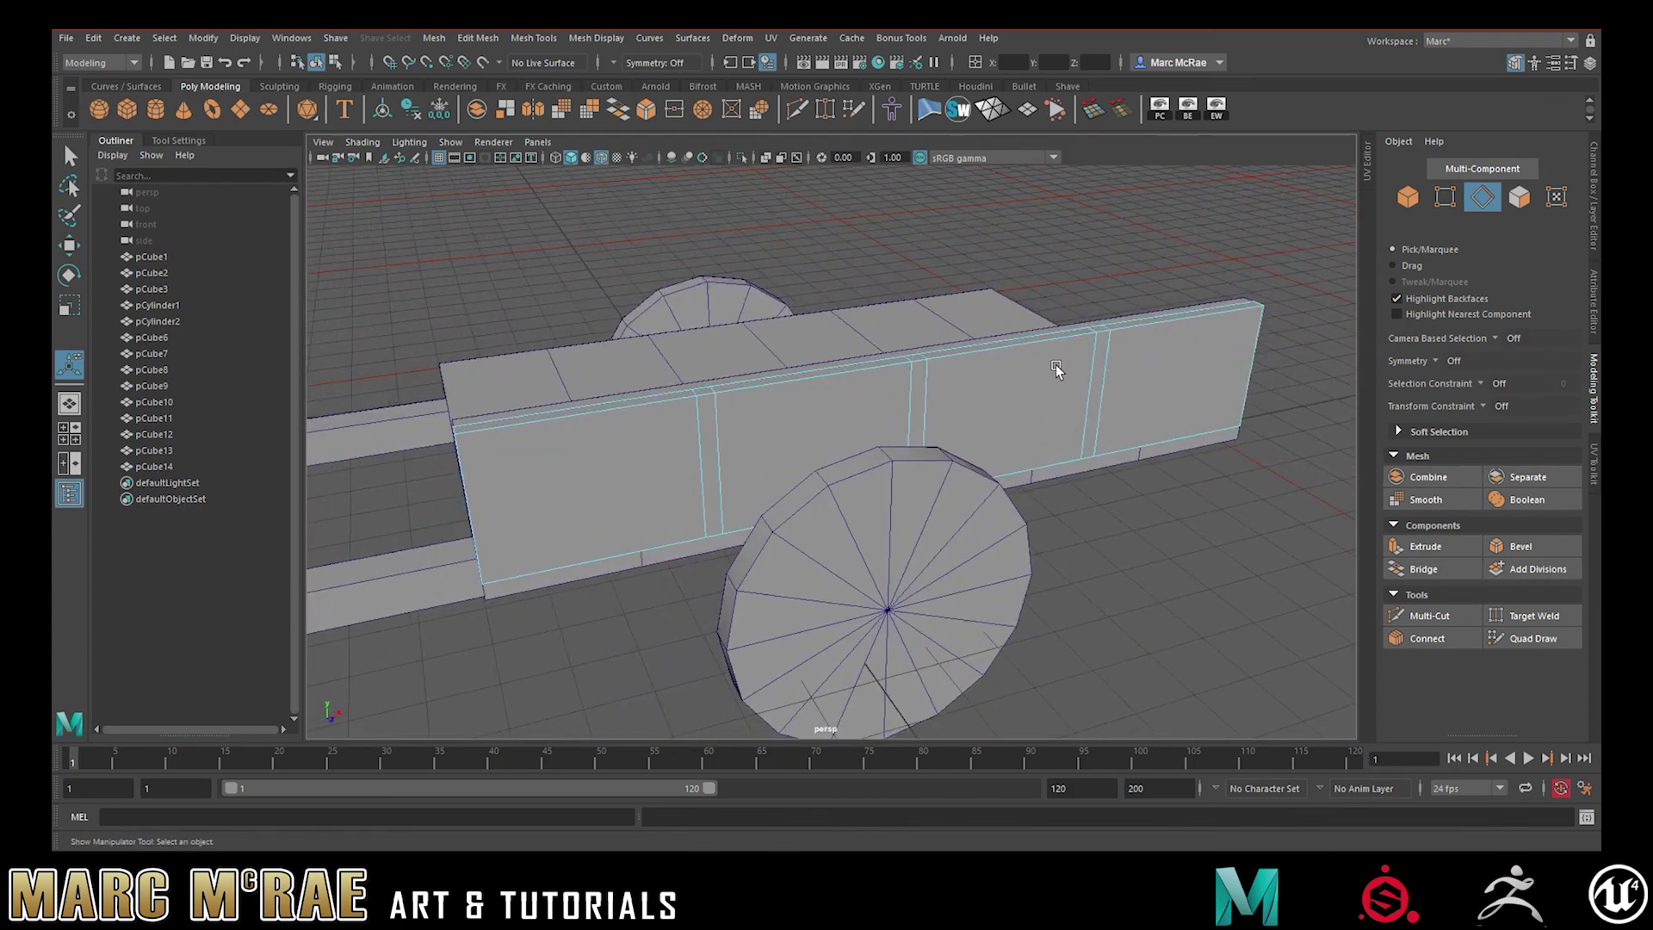
{"action": "left_click_drag", "start_coordinate": [992, 369], "coordinate": [974, 346], "text": "alt"}
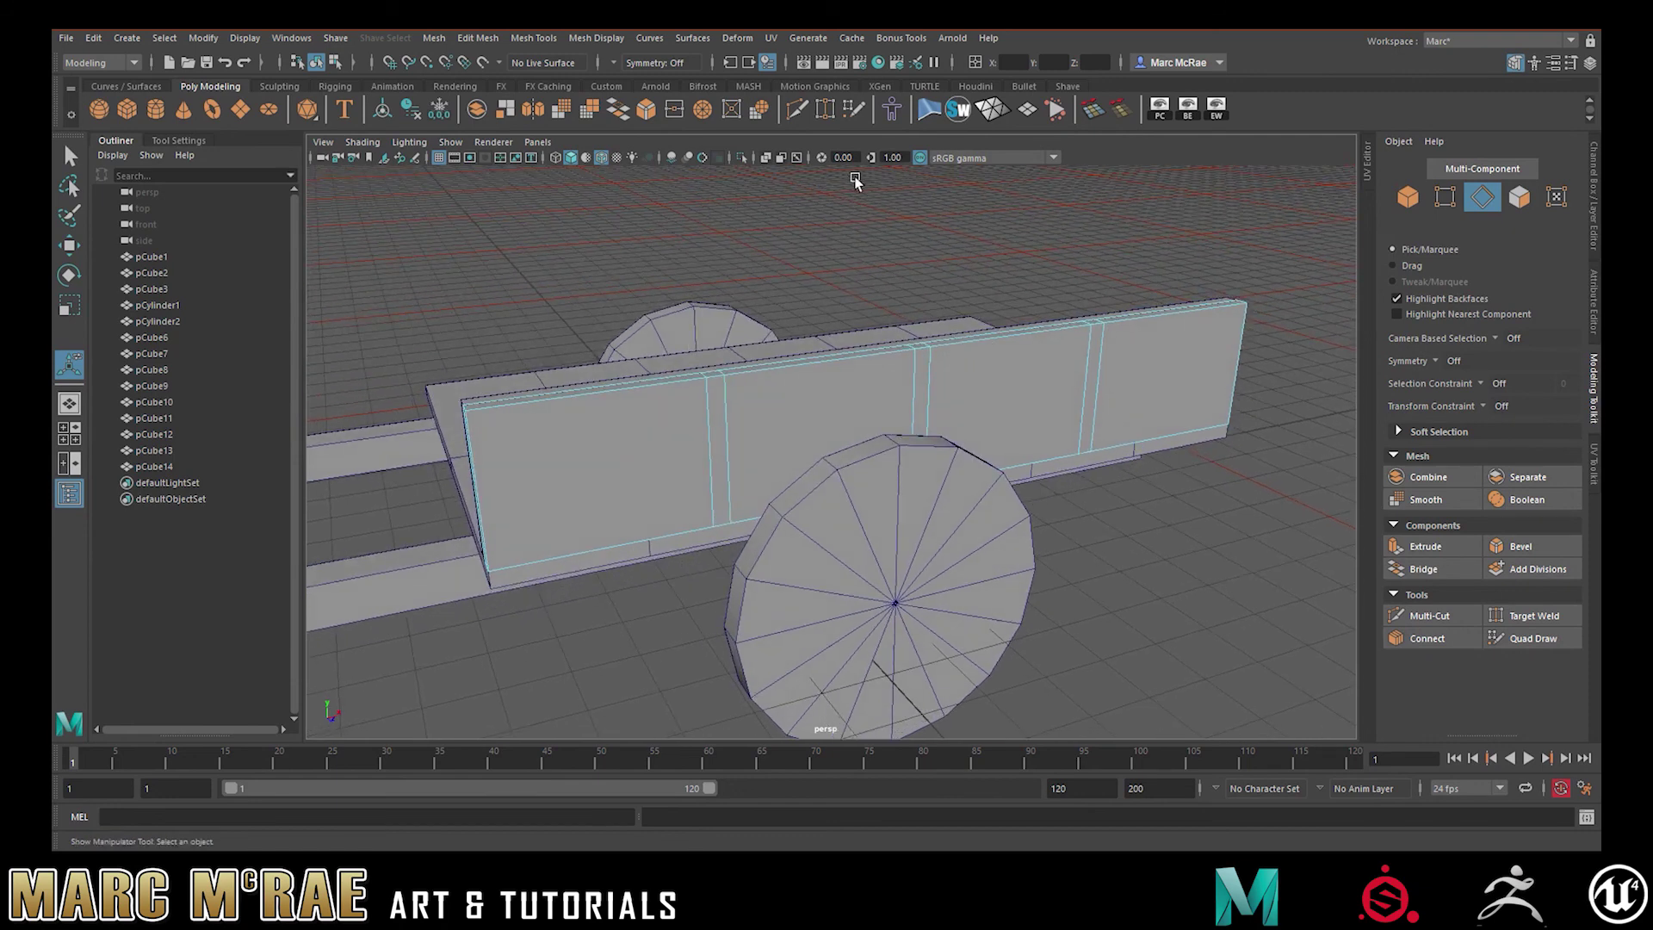
Select the border edges around the outer side board, including the end edges and the hidden ones on its inner and lower sides
{"action": "left_click", "coordinate": [803, 112]}
{"action": "double_click", "coordinate": [592, 393]}
{"action": "double_click", "coordinate": [648, 383]}
{"action": "left_click_drag", "start_coordinate": [754, 433], "coordinate": [757, 513], "text": "alt"}
{"action": "left_click", "coordinate": [772, 507], "text": "shift"}
{"action": "left_click_drag", "start_coordinate": [876, 472], "coordinate": [592, 479], "text": "alt"}
{"action": "left_click", "coordinate": [763, 450], "text": "shift"}
{"action": "left_click_drag", "start_coordinate": [729, 462], "coordinate": [672, 458], "text": "alt"}
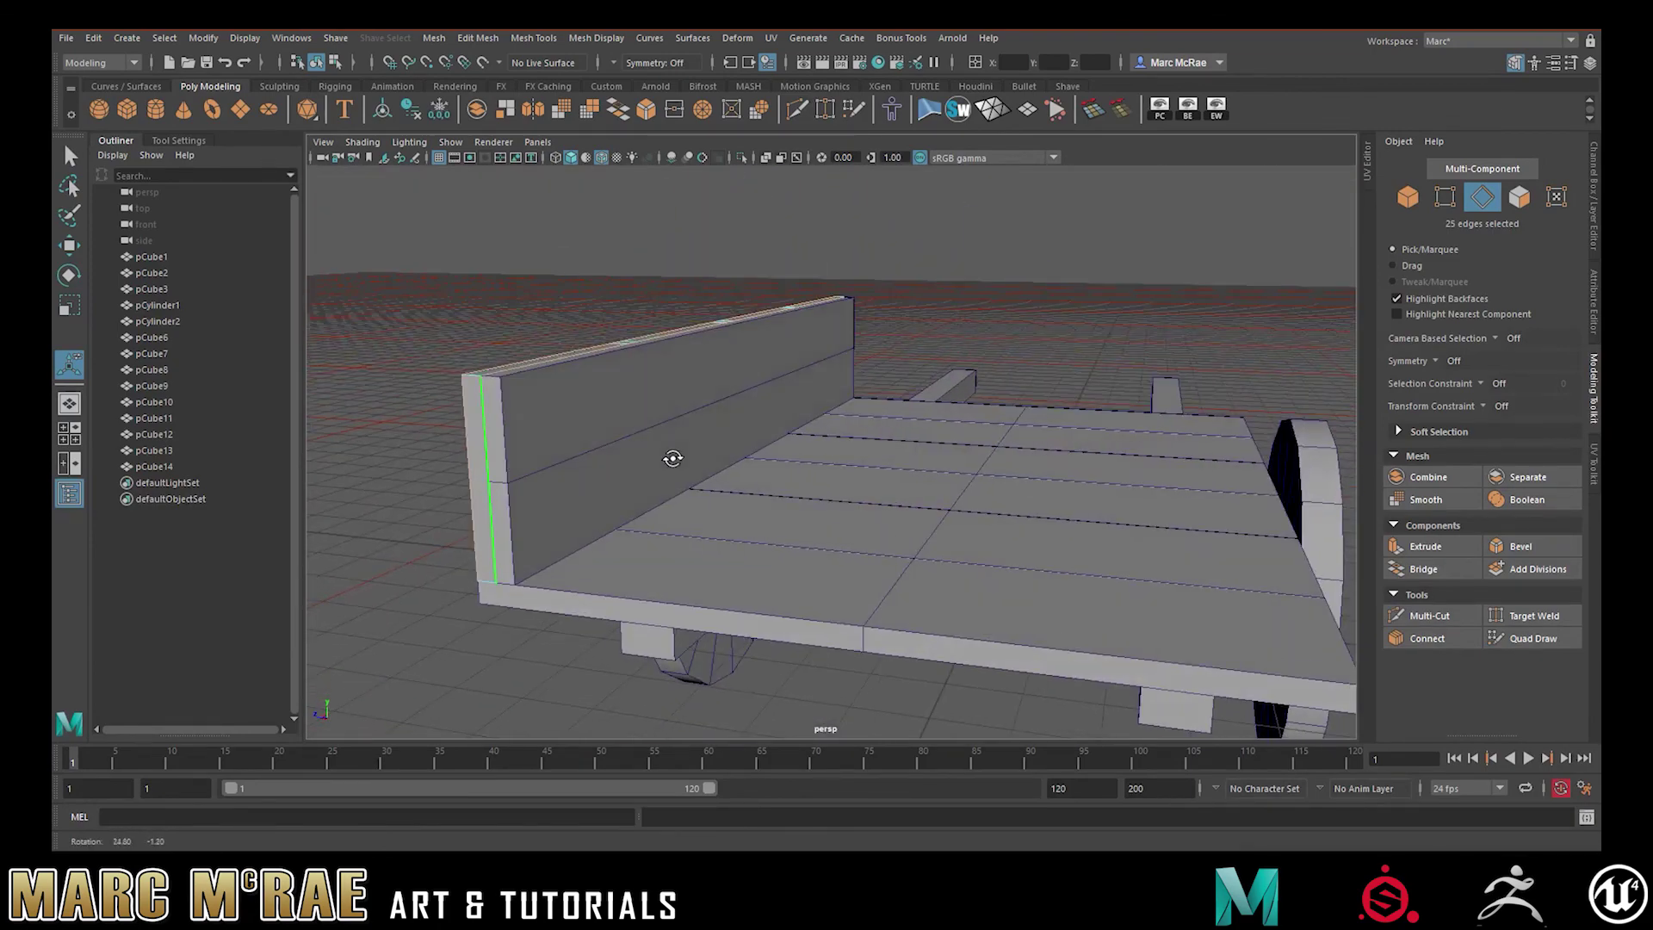
{"action": "key", "text": "4"}
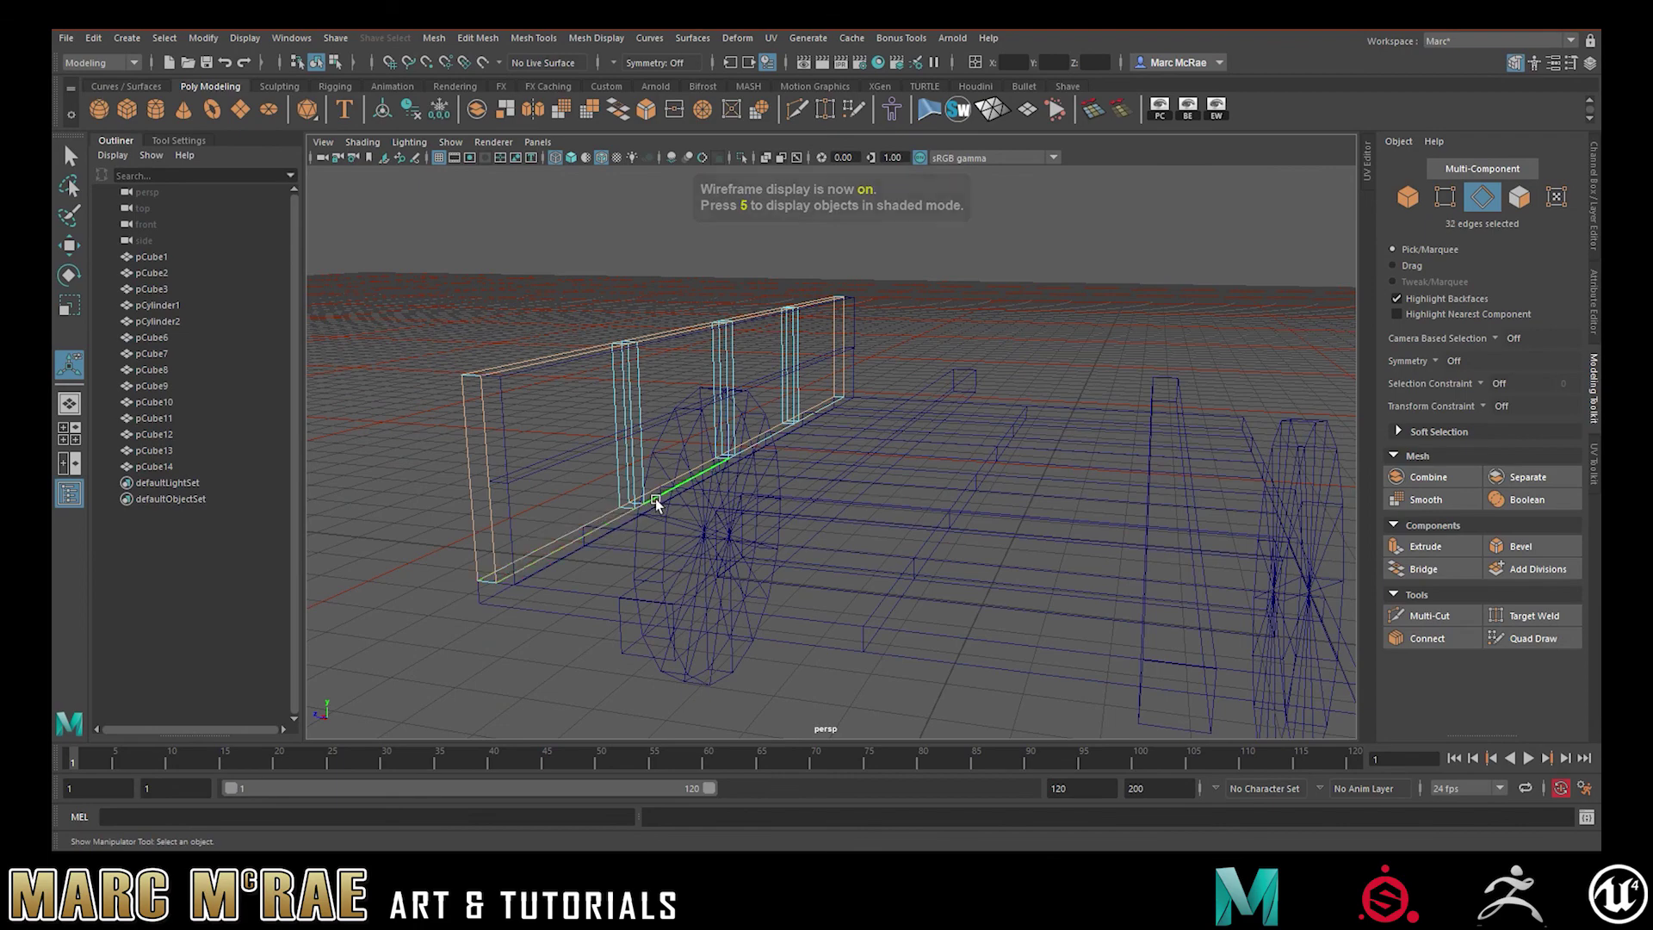
{"action": "key", "text": "5"}
{"action": "mouse_move", "coordinate": [684, 456]}
{"action": "left_mouse_down", "text": "alt"}
{"action": "mouse_move", "coordinate": [854, 458]}
{"action": "mouse_move", "coordinate": [711, 473]}
{"action": "mouse_move", "coordinate": [945, 473]}
{"action": "mouse_move", "coordinate": [934, 445]}
{"action": "mouse_move", "coordinate": [842, 440]}
{"action": "left_mouse_up", "text": "alt"}
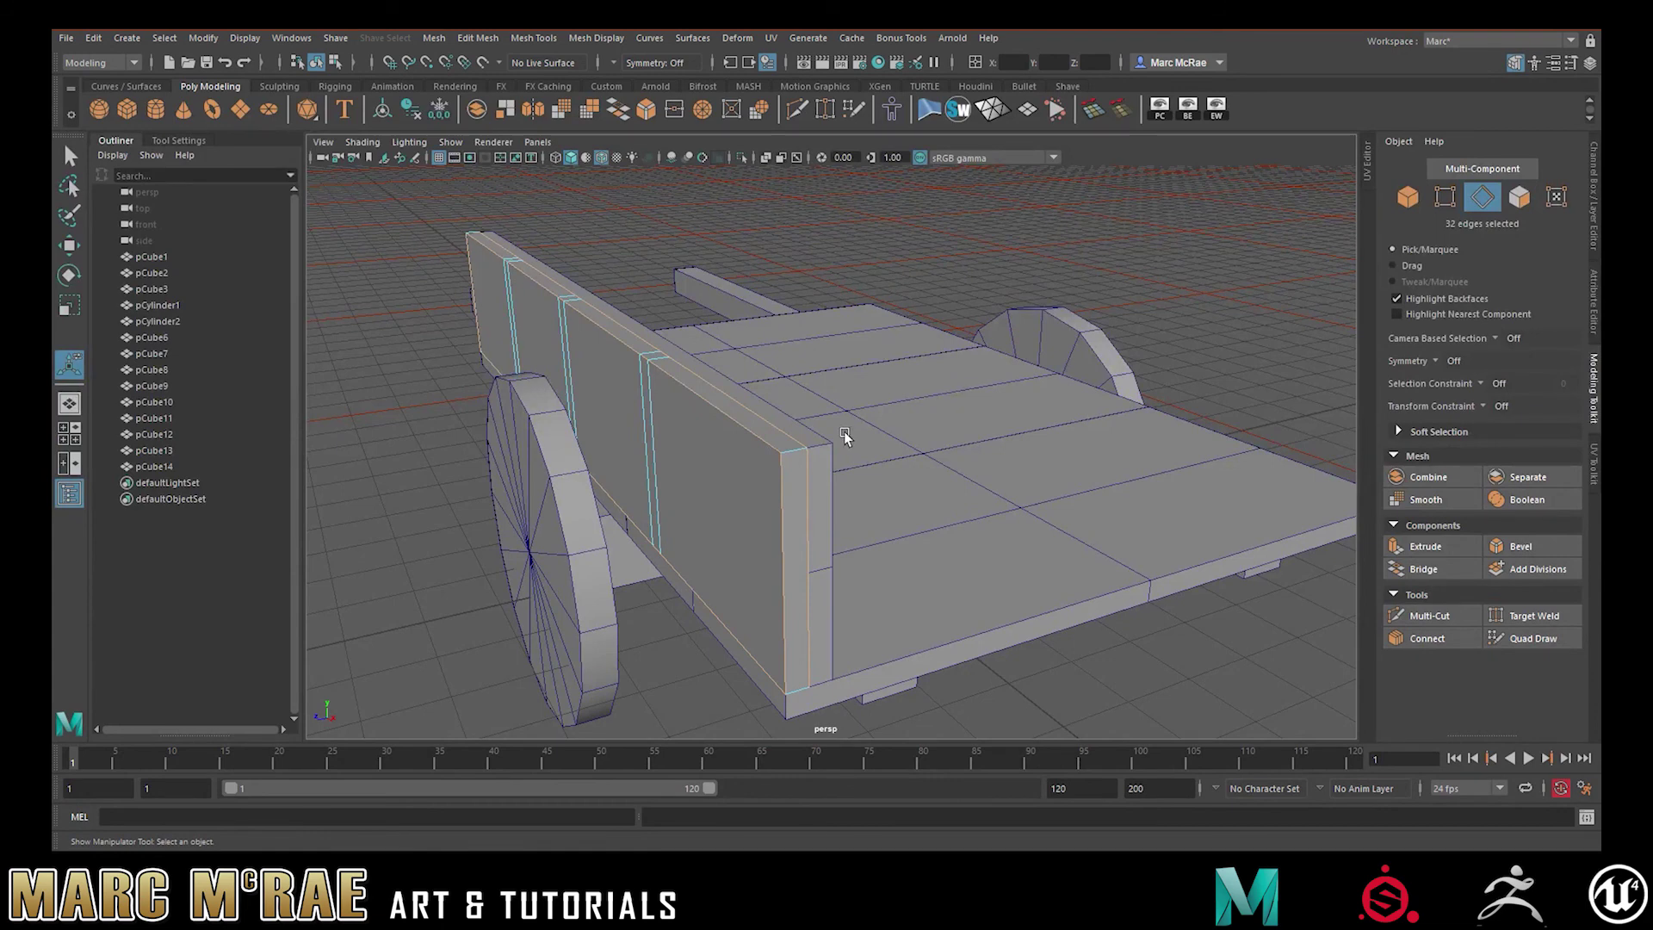
Bevel the selected border edges of the outer side board with Chamfer off and a Fraction of 1
{"action": "left_click", "coordinate": [647, 110]}
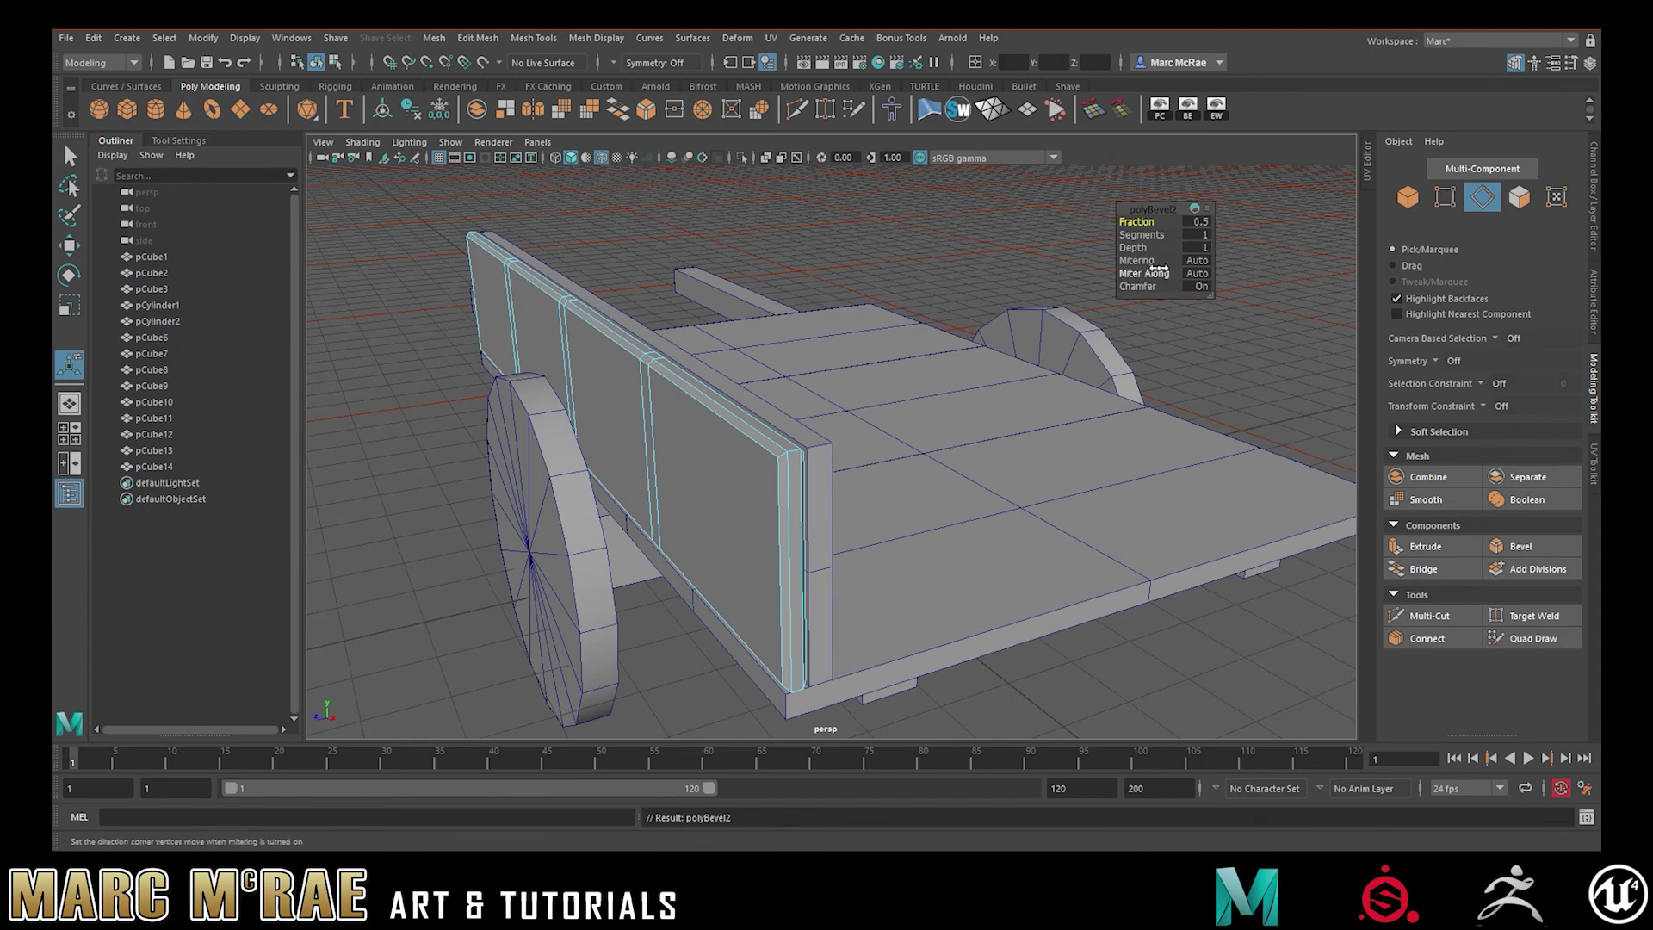
{"action": "left_click_drag", "start_coordinate": [1133, 286], "coordinate": [1092, 286]}
{"action": "left_click_drag", "start_coordinate": [835, 363], "coordinate": [947, 362], "text": "alt"}
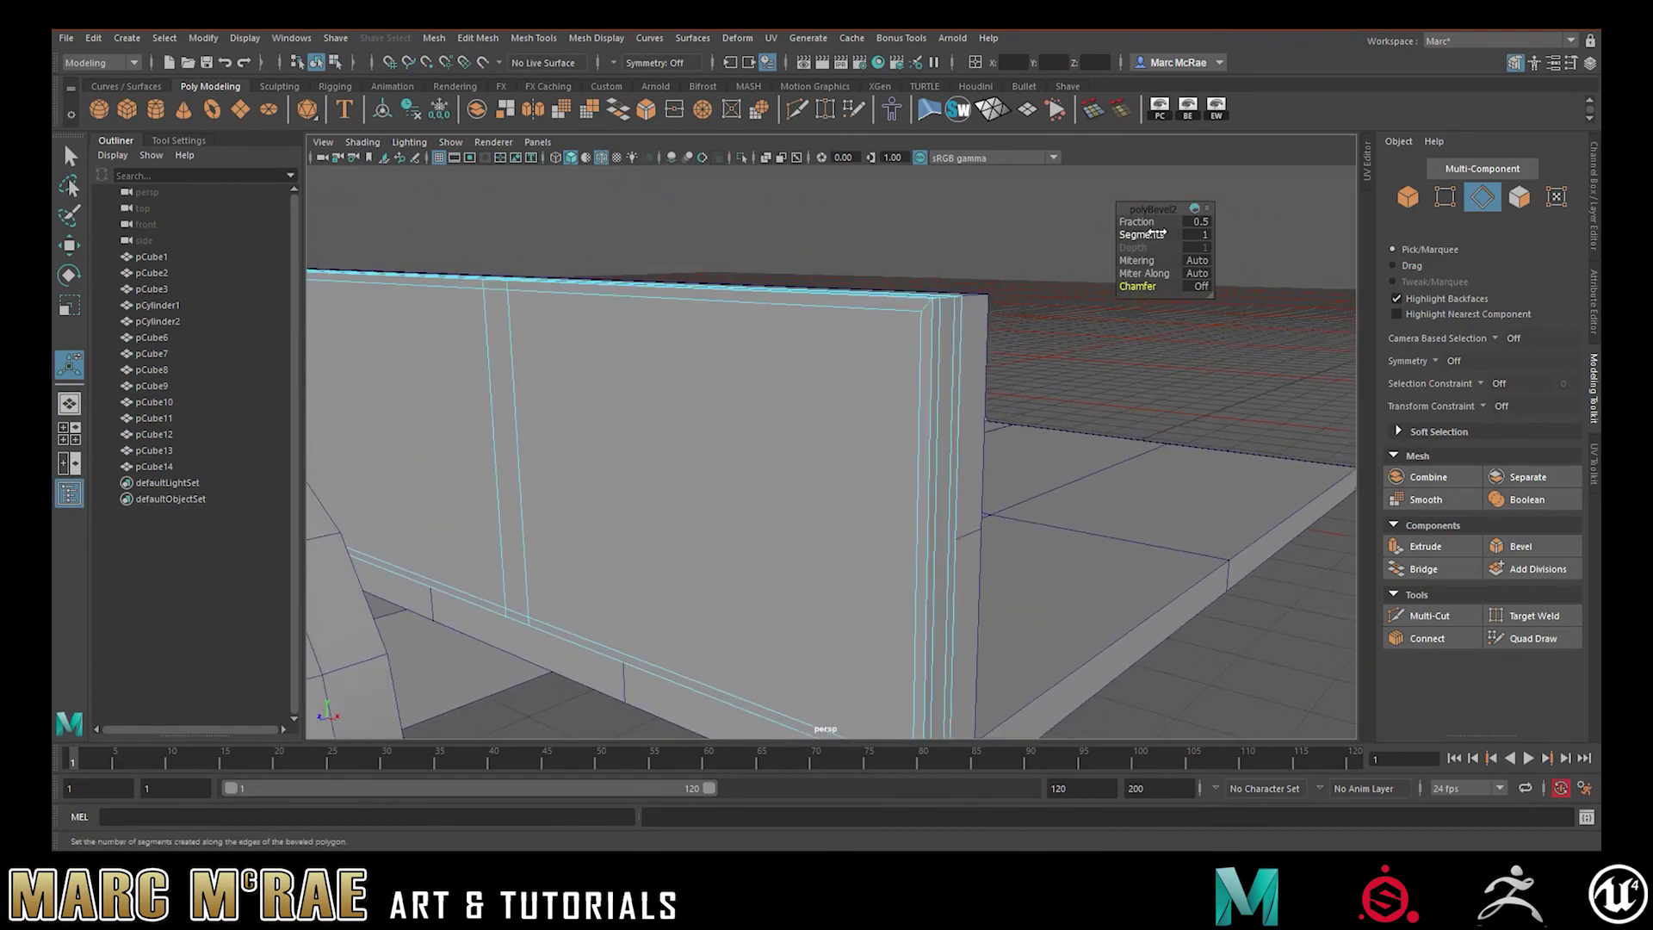
{"action": "left_click", "coordinate": [1205, 221]}
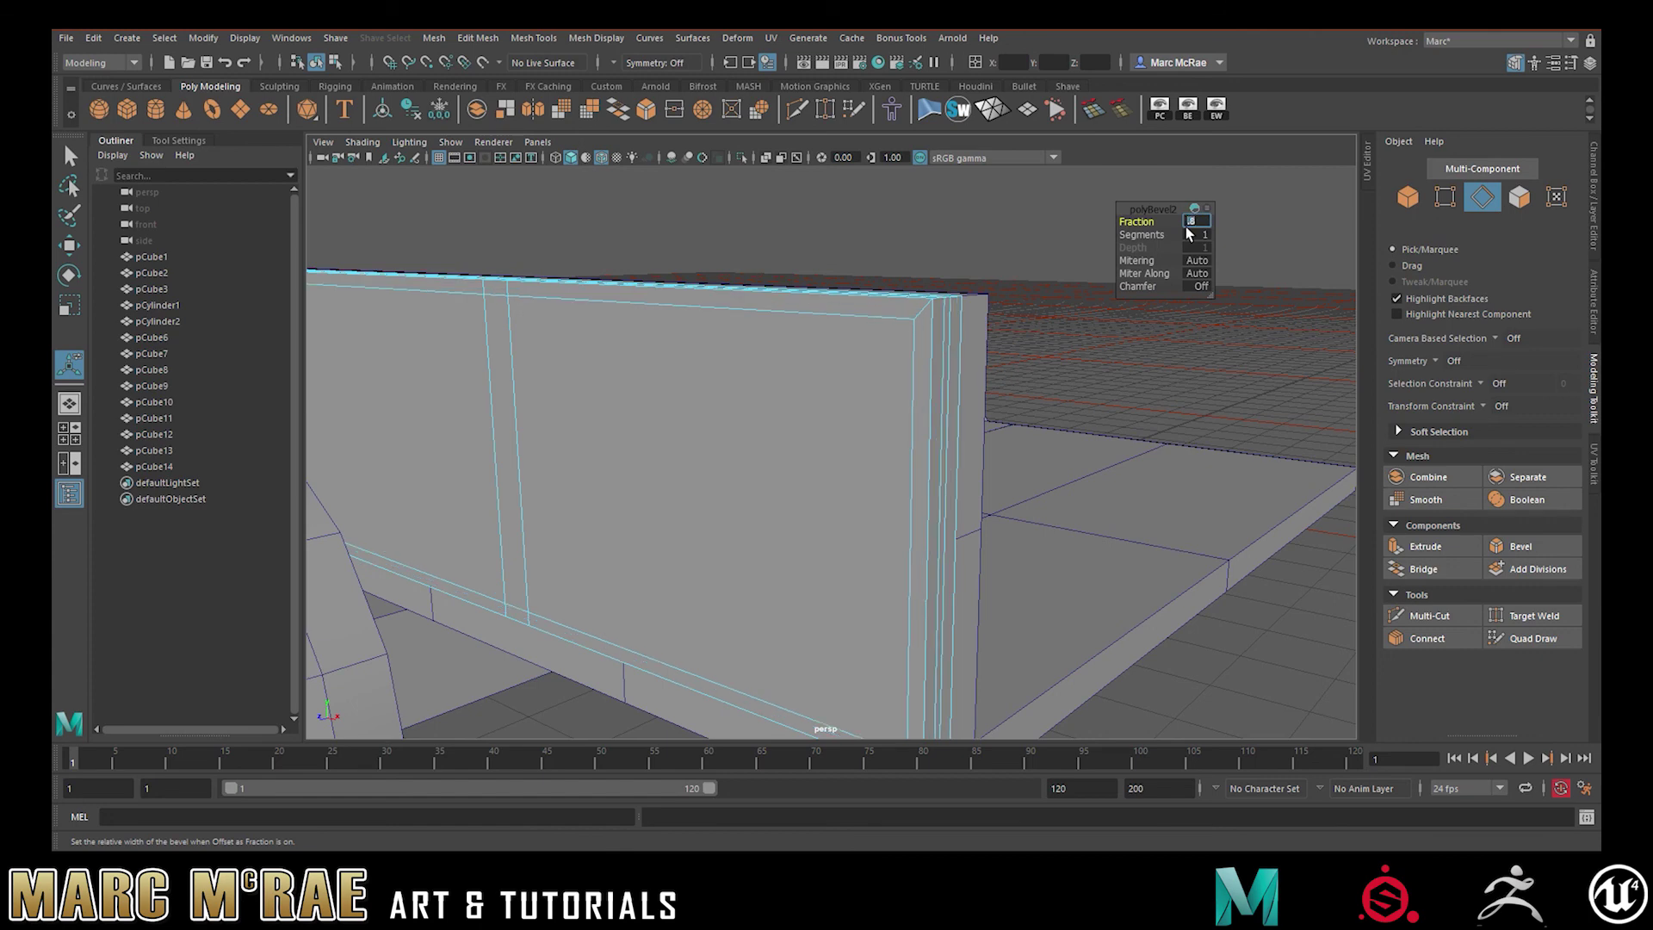
{"action": "key", "text": "Return"}
{"action": "scroll", "coordinate": [749, 384], "scroll_direction": "up", "scroll_amount": 5}
{"action": "scroll", "coordinate": [854, 384], "scroll_direction": "down", "scroll_amount": 4}
{"action": "mouse_move", "coordinate": [854, 384]}
{"action": "left_mouse_down", "text": "alt"}
{"action": "mouse_move", "coordinate": [812, 370]}
{"action": "mouse_move", "coordinate": [832, 370]}
{"action": "left_mouse_up", "text": "alt"}
{"action": "middle_click_drag", "start_coordinate": [833, 370], "coordinate": [771, 377], "text": "alt"}
{"action": "middle_click_drag", "start_coordinate": [1139, 222], "coordinate": [1146, 221]}
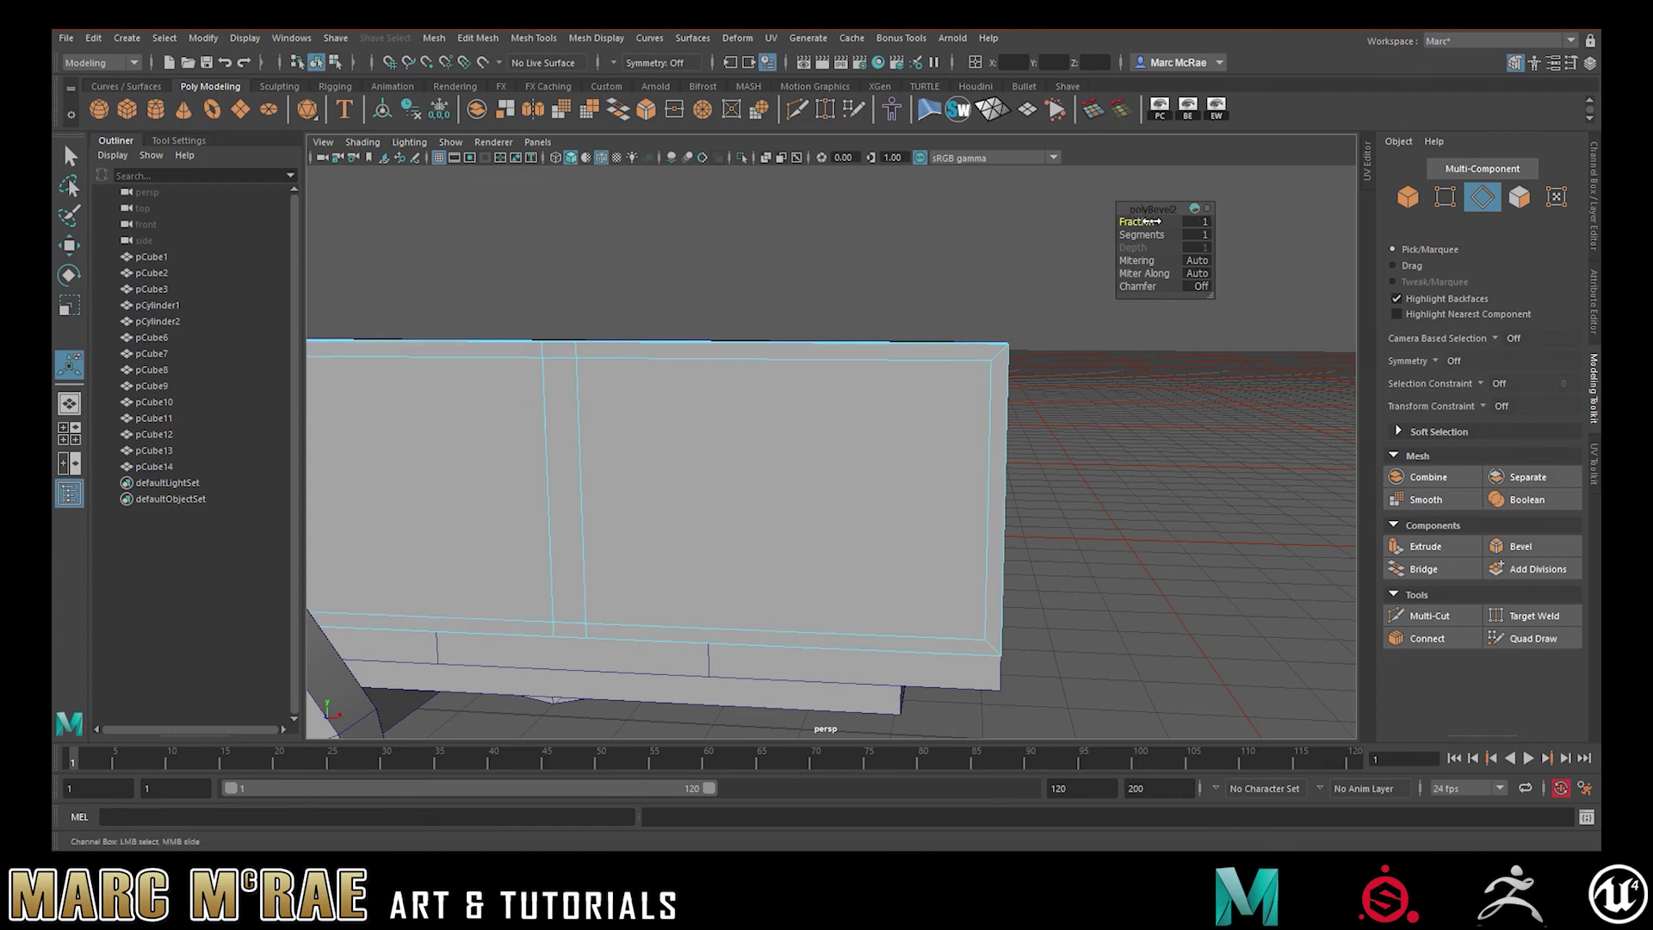
Set the border bevel's Fraction to 1.5 and then 1.8, and return to object mode
{"action": "left_click", "coordinate": [1175, 223]}
{"action": "type", "text": "1.5"}
{"action": "key", "text": "Return"}
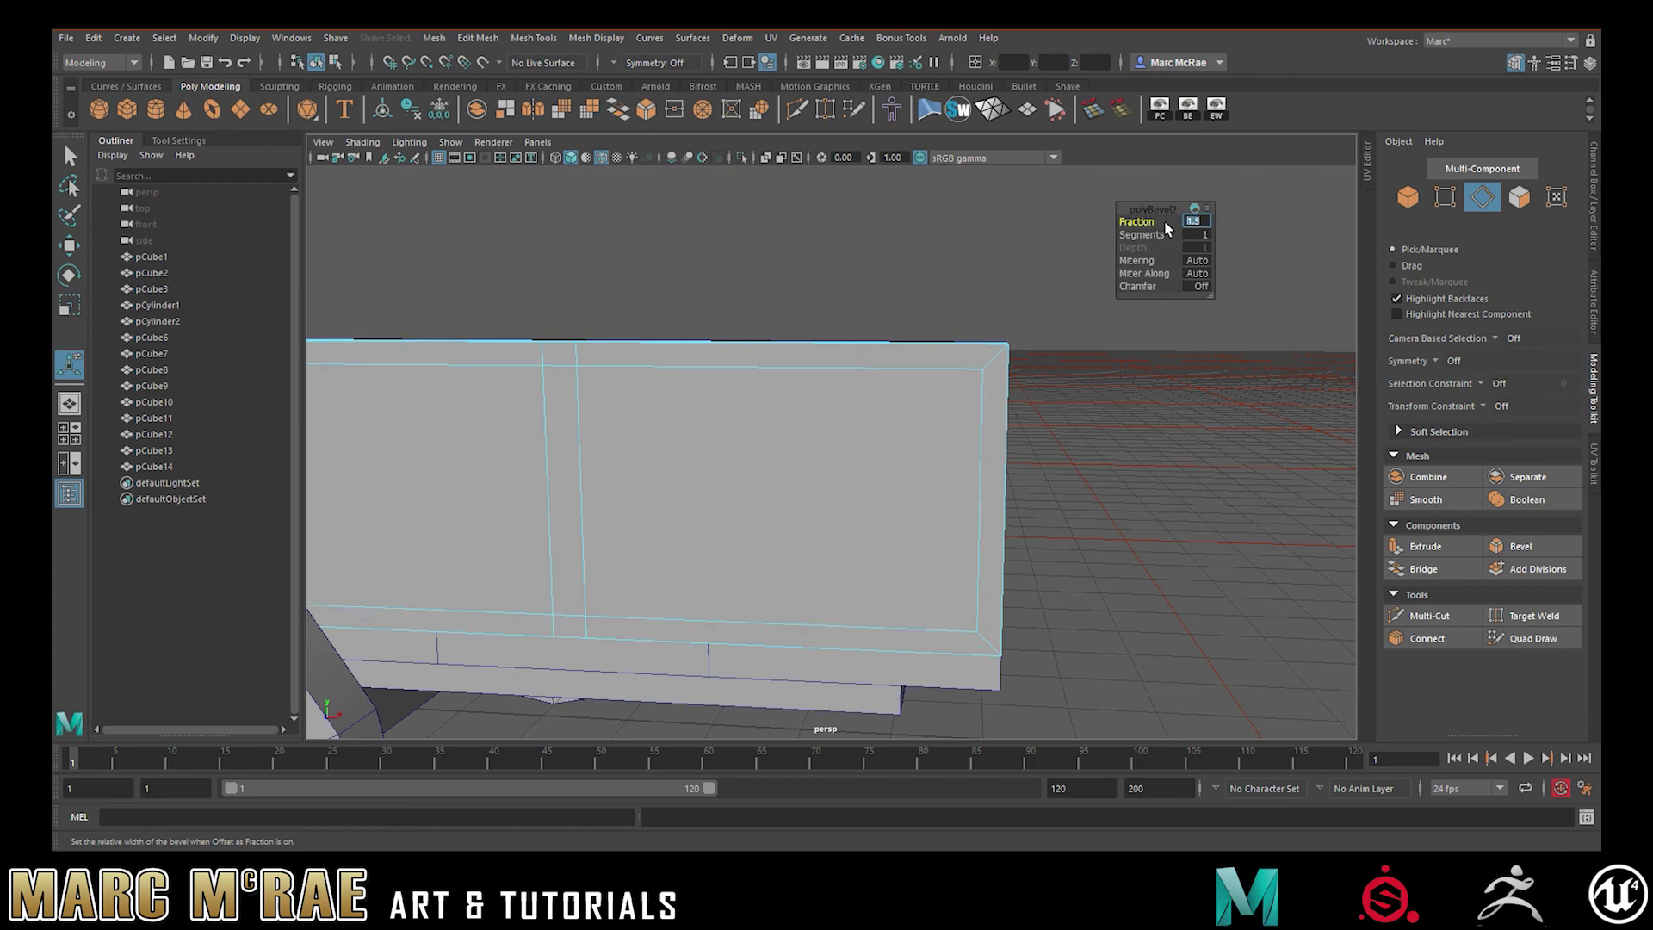
{"action": "type", "text": "1.8"}
{"action": "key", "text": "Return"}
{"action": "left_click_drag", "start_coordinate": [623, 426], "coordinate": [747, 437], "text": "alt"}
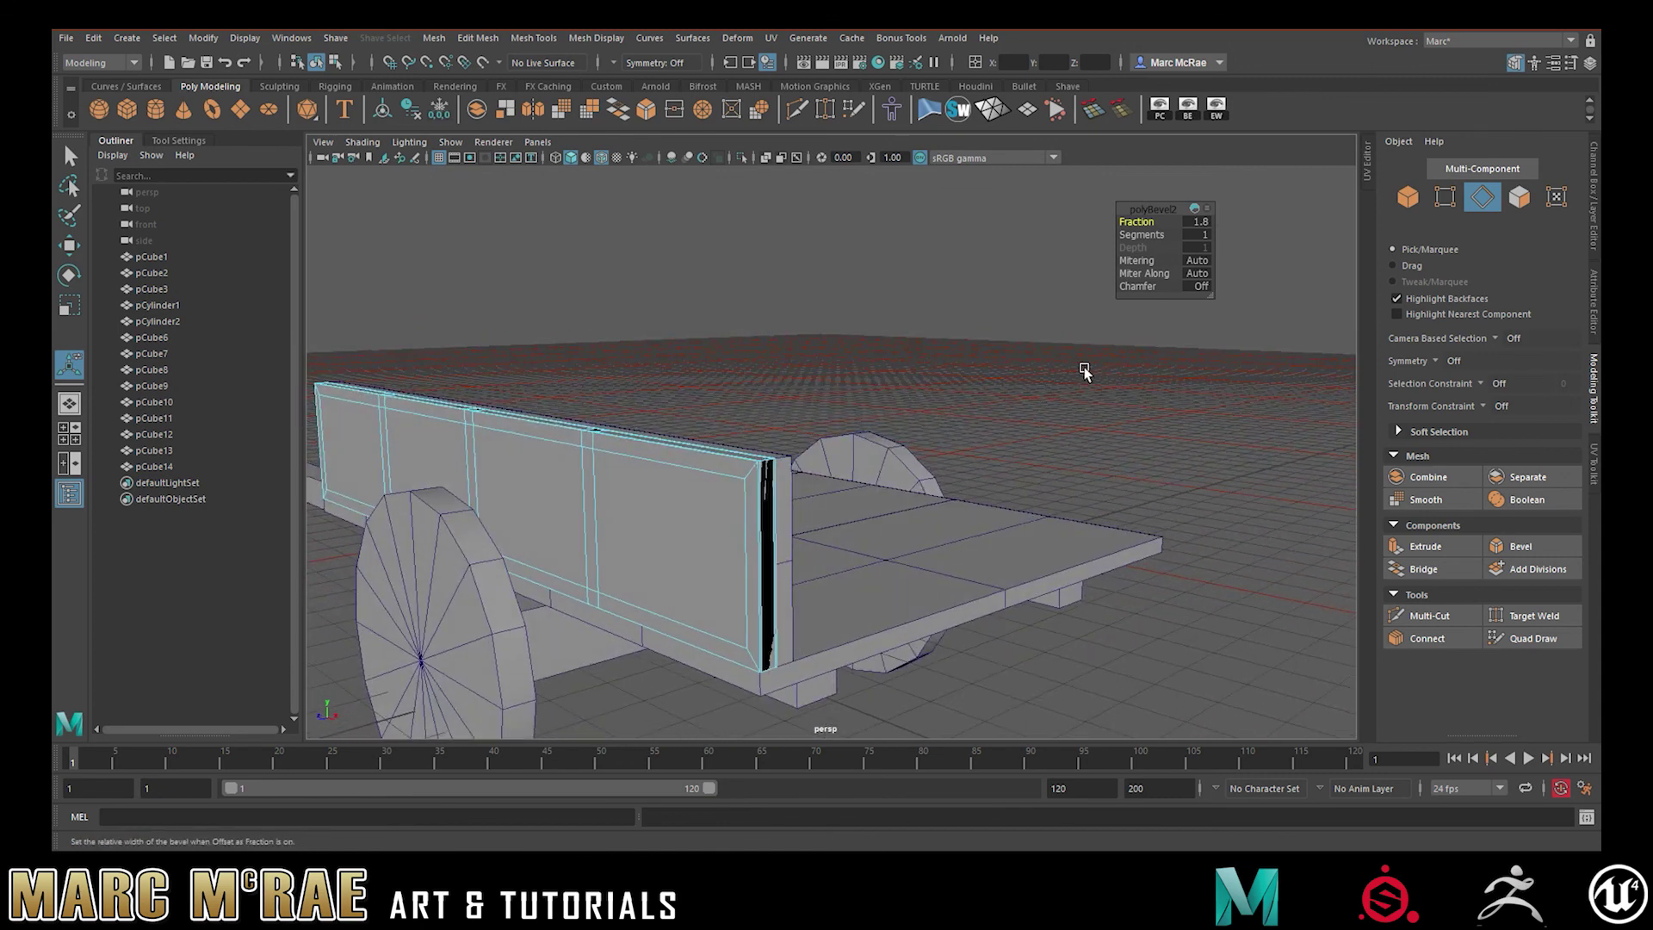
{"action": "right_click_drag", "start_coordinate": [1003, 384], "coordinate": [1055, 360]}
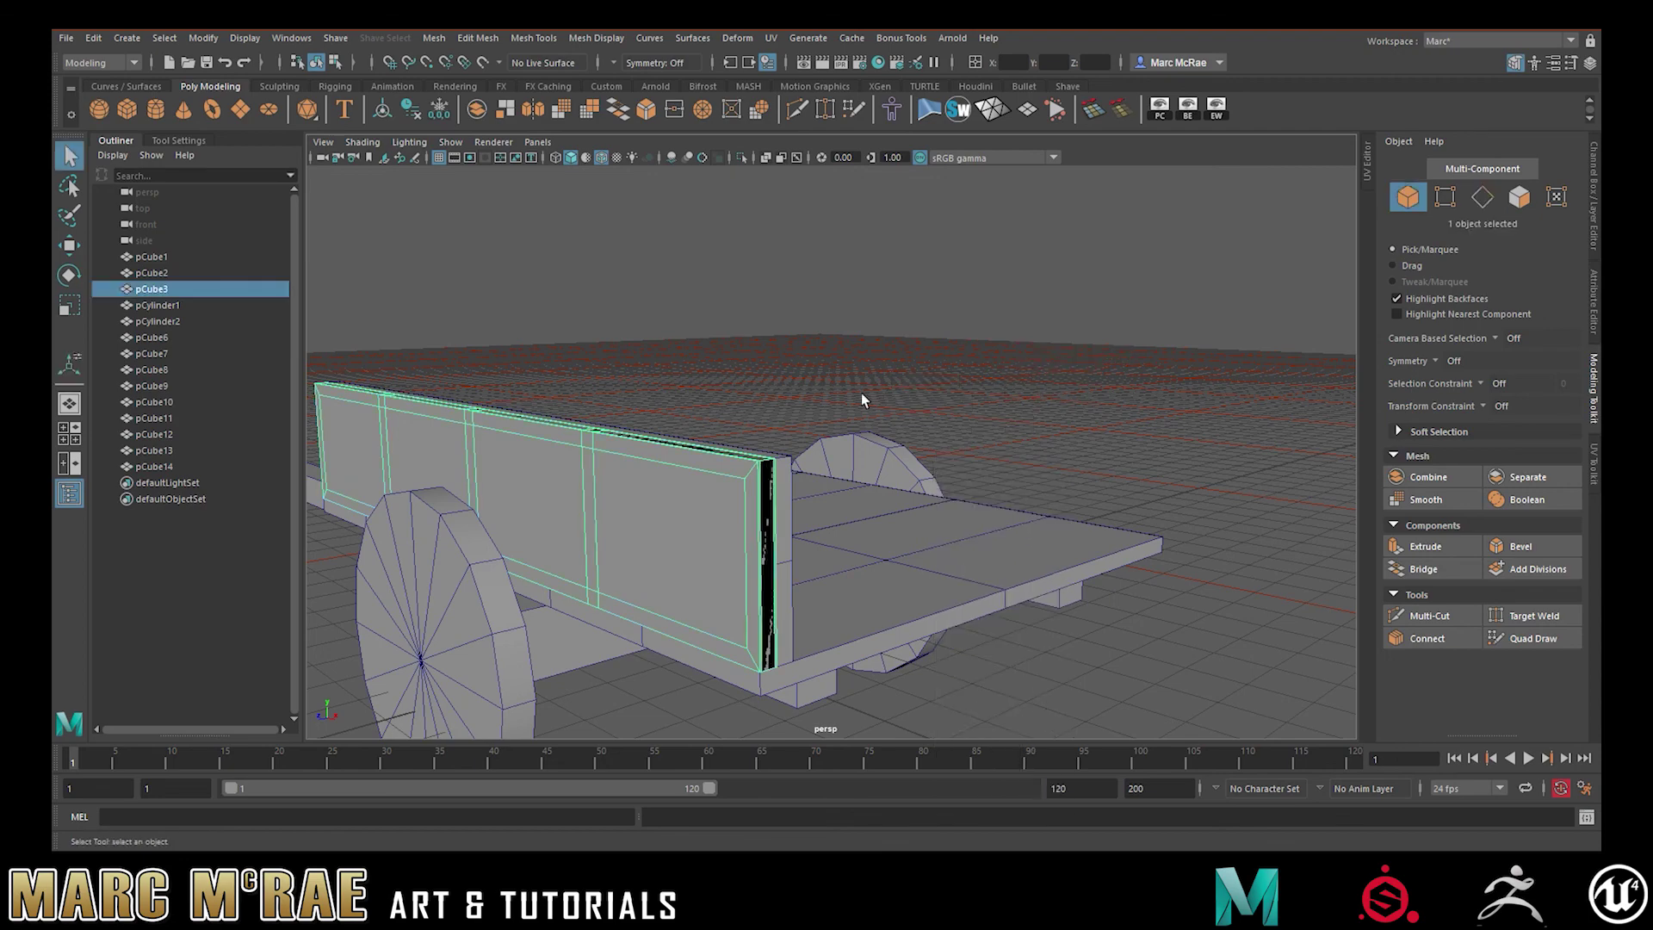
Delete the surplus edge loop running around the narrow end and top faces of the outer side board
{"action": "right_click_drag", "start_coordinate": [864, 400], "coordinate": [1170, 425], "text": "alt"}
{"action": "middle_click_drag", "start_coordinate": [620, 473], "coordinate": [934, 387], "text": "alt"}
{"action": "right_click_drag", "start_coordinate": [986, 394], "coordinate": [945, 400], "text": "alt"}
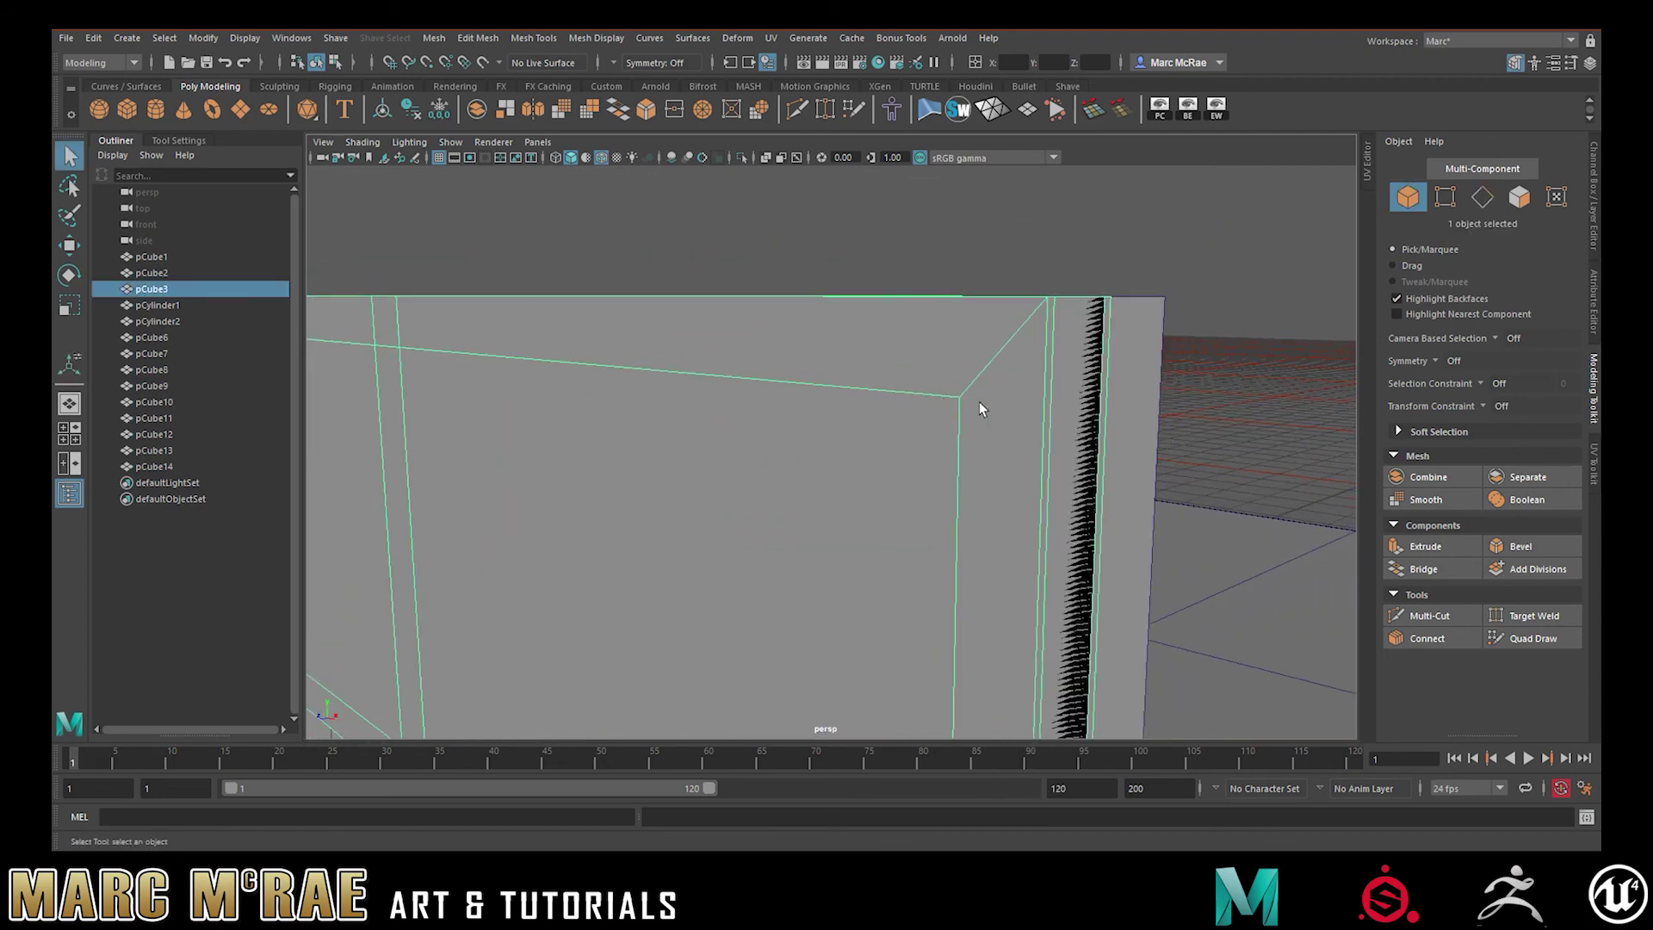
{"action": "left_click_drag", "start_coordinate": [980, 403], "coordinate": [827, 446], "text": "alt"}
{"action": "middle_click_drag", "start_coordinate": [826, 447], "coordinate": [922, 369], "text": "alt"}
{"action": "left_click_drag", "start_coordinate": [922, 368], "coordinate": [864, 389], "text": "alt"}
{"action": "right_click_drag", "start_coordinate": [781, 418], "coordinate": [781, 461]}
{"action": "right_click_drag", "start_coordinate": [731, 401], "coordinate": [731, 366]}
{"action": "double_click", "coordinate": [744, 400]}
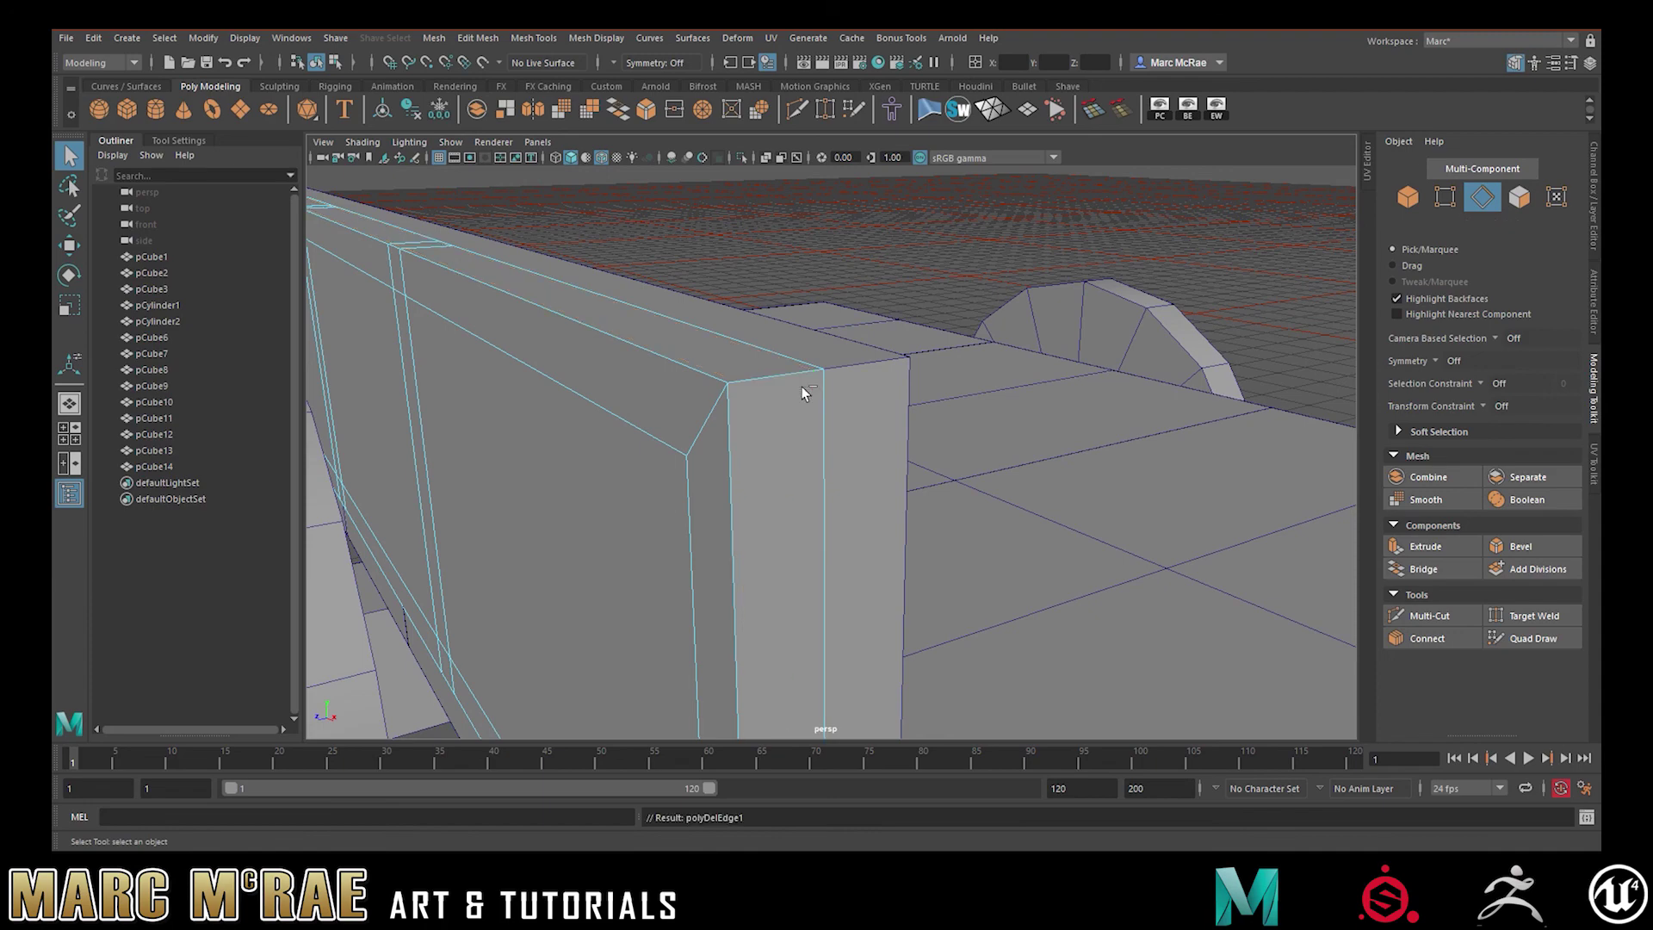
{"action": "left_click_drag", "start_coordinate": [803, 385], "coordinate": [749, 395], "text": "alt"}
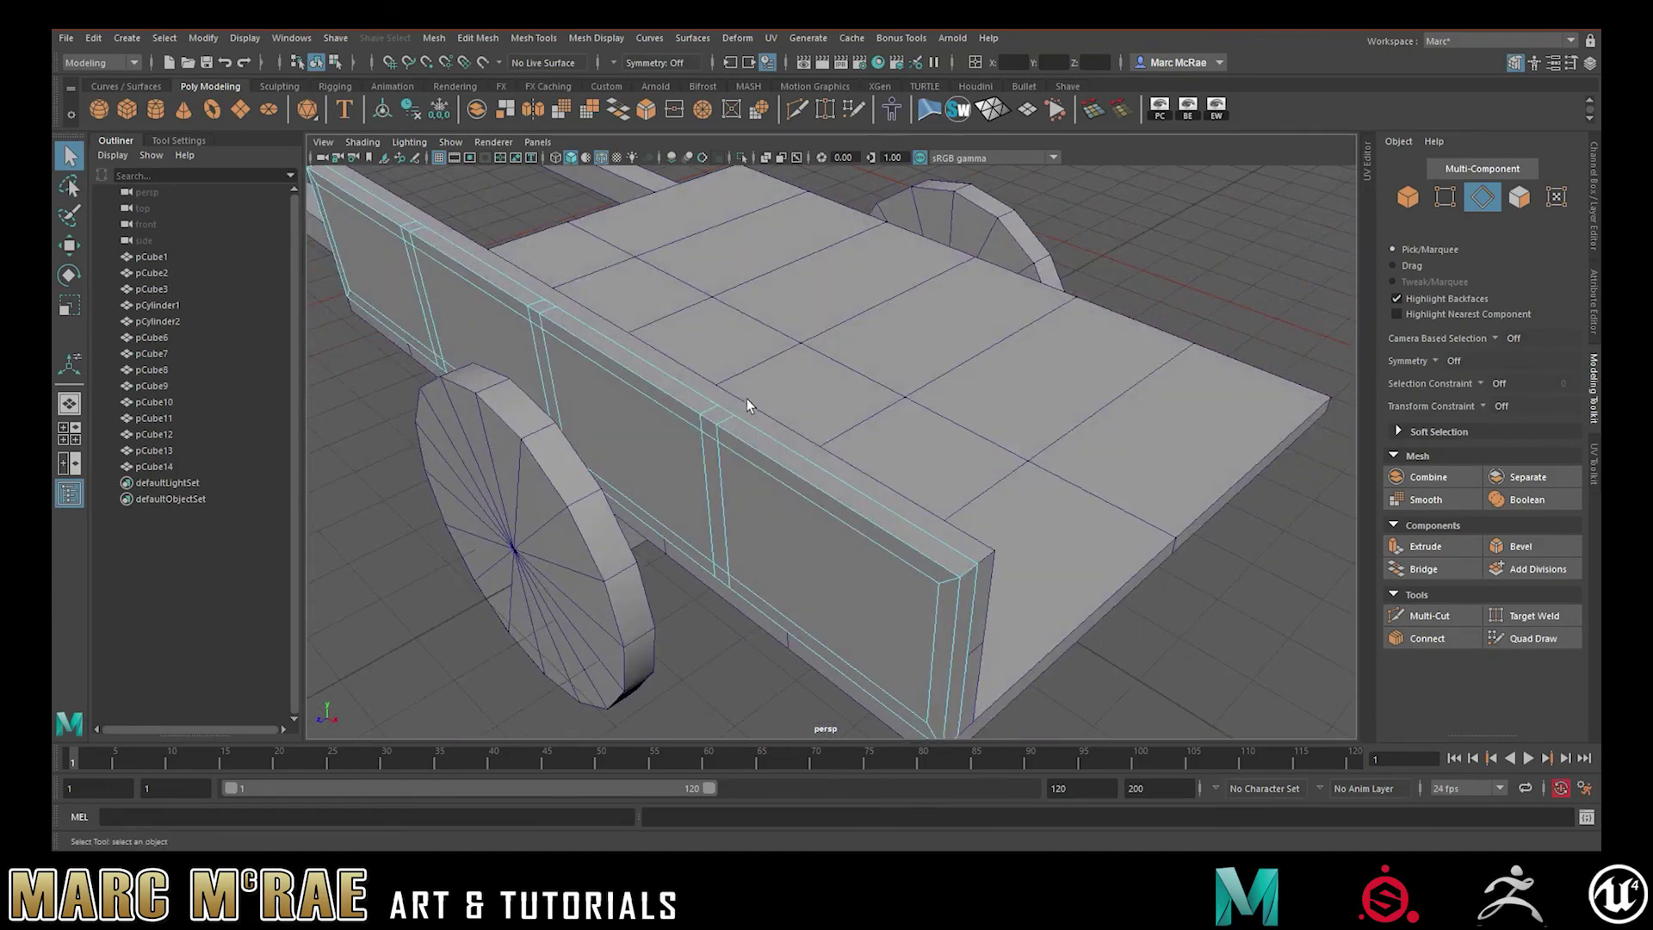
In the front view, select the four large panel faces of the outer side board on both sides and delete them
{"action": "scroll", "coordinate": [919, 391], "scroll_direction": "up", "scroll_amount": 8}
{"action": "left_click_drag", "start_coordinate": [856, 388], "coordinate": [800, 389], "text": "alt"}
{"action": "right_click_drag", "start_coordinate": [801, 390], "coordinate": [797, 429]}
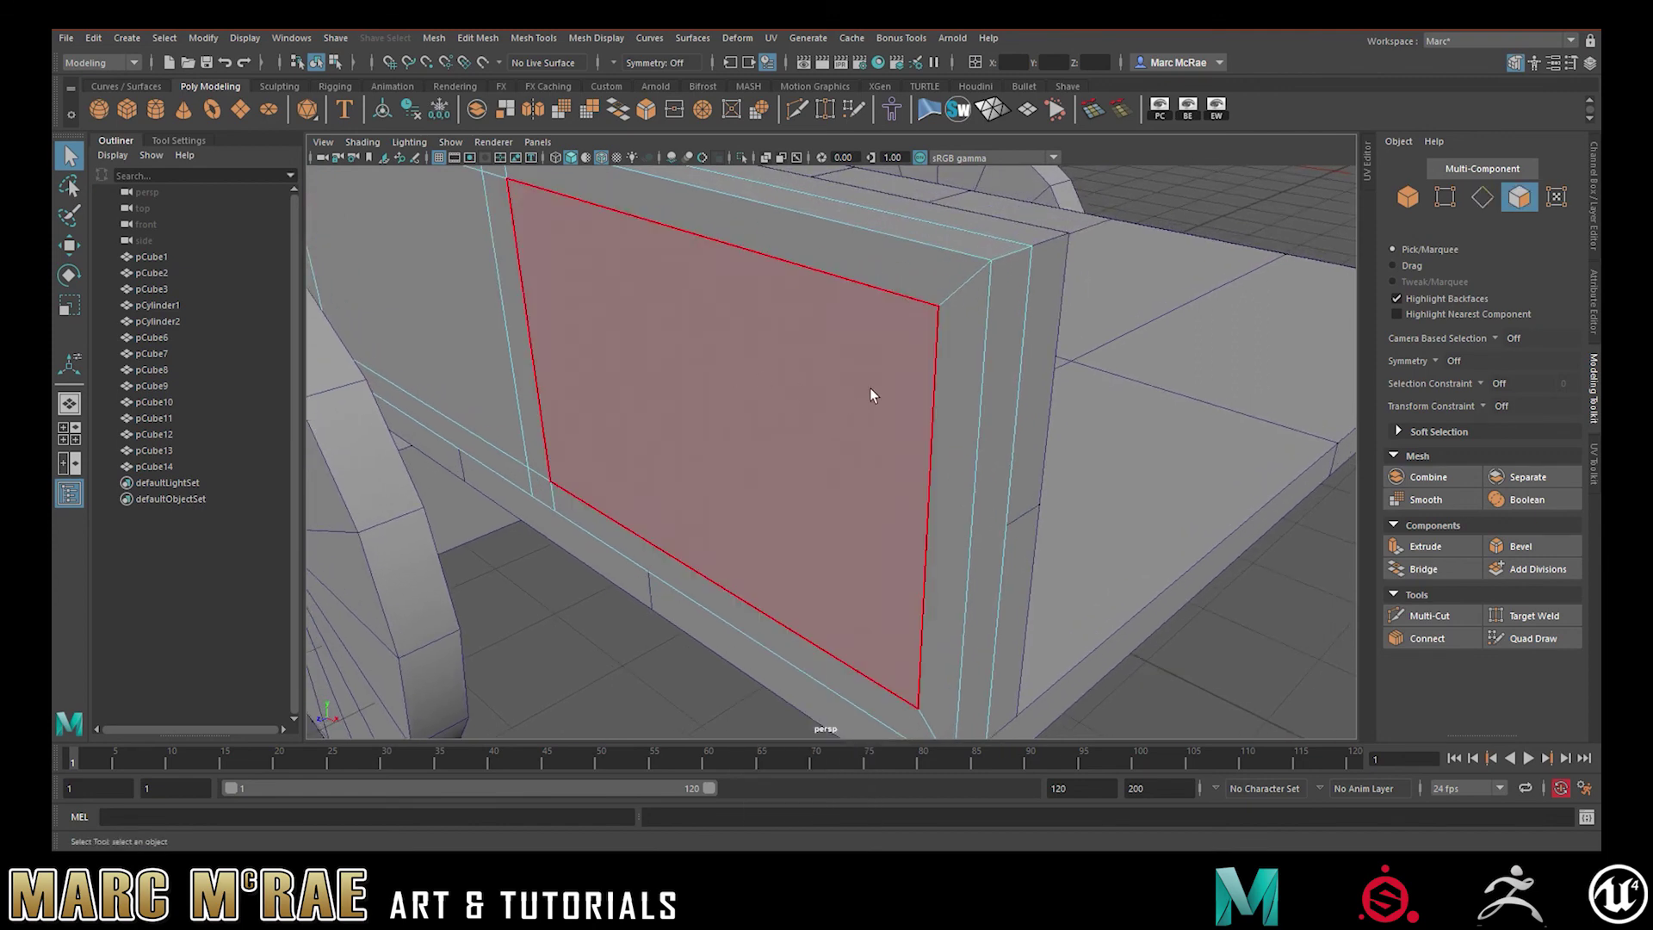
{"action": "left_click_drag", "start_coordinate": [759, 374], "coordinate": [1015, 364], "text": "alt"}
{"action": "scroll", "coordinate": [1015, 364], "scroll_direction": "down", "scroll_amount": 8}
{"action": "key", "text": "space"}
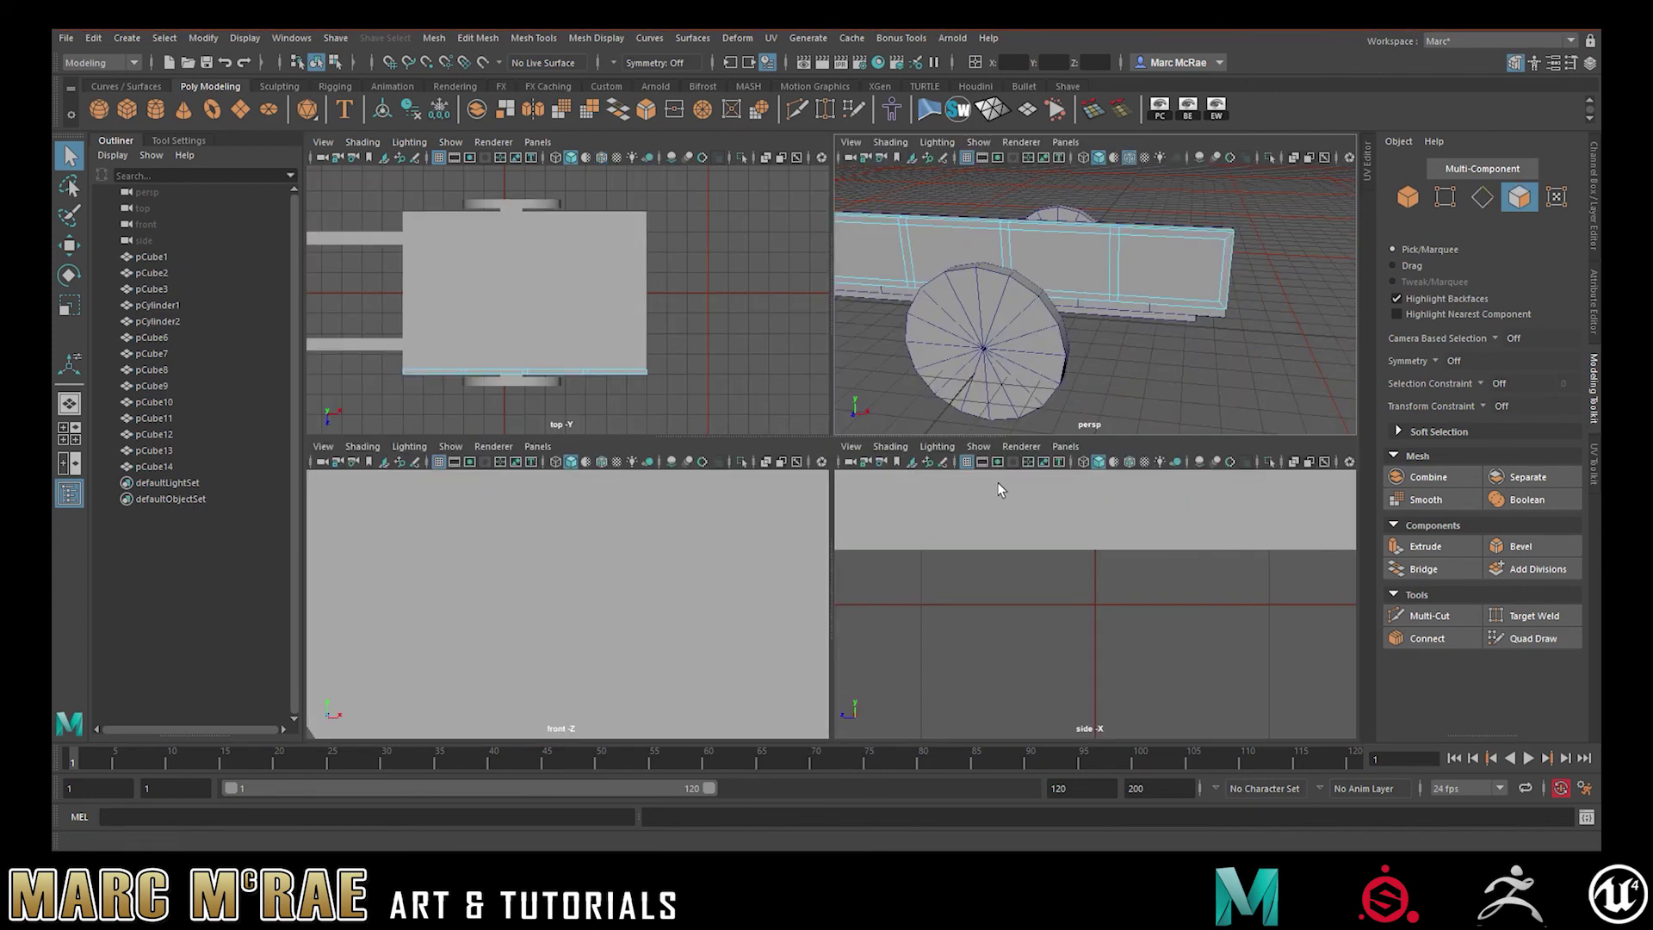
{"action": "key", "text": "space"}
{"action": "key", "text": "f"}
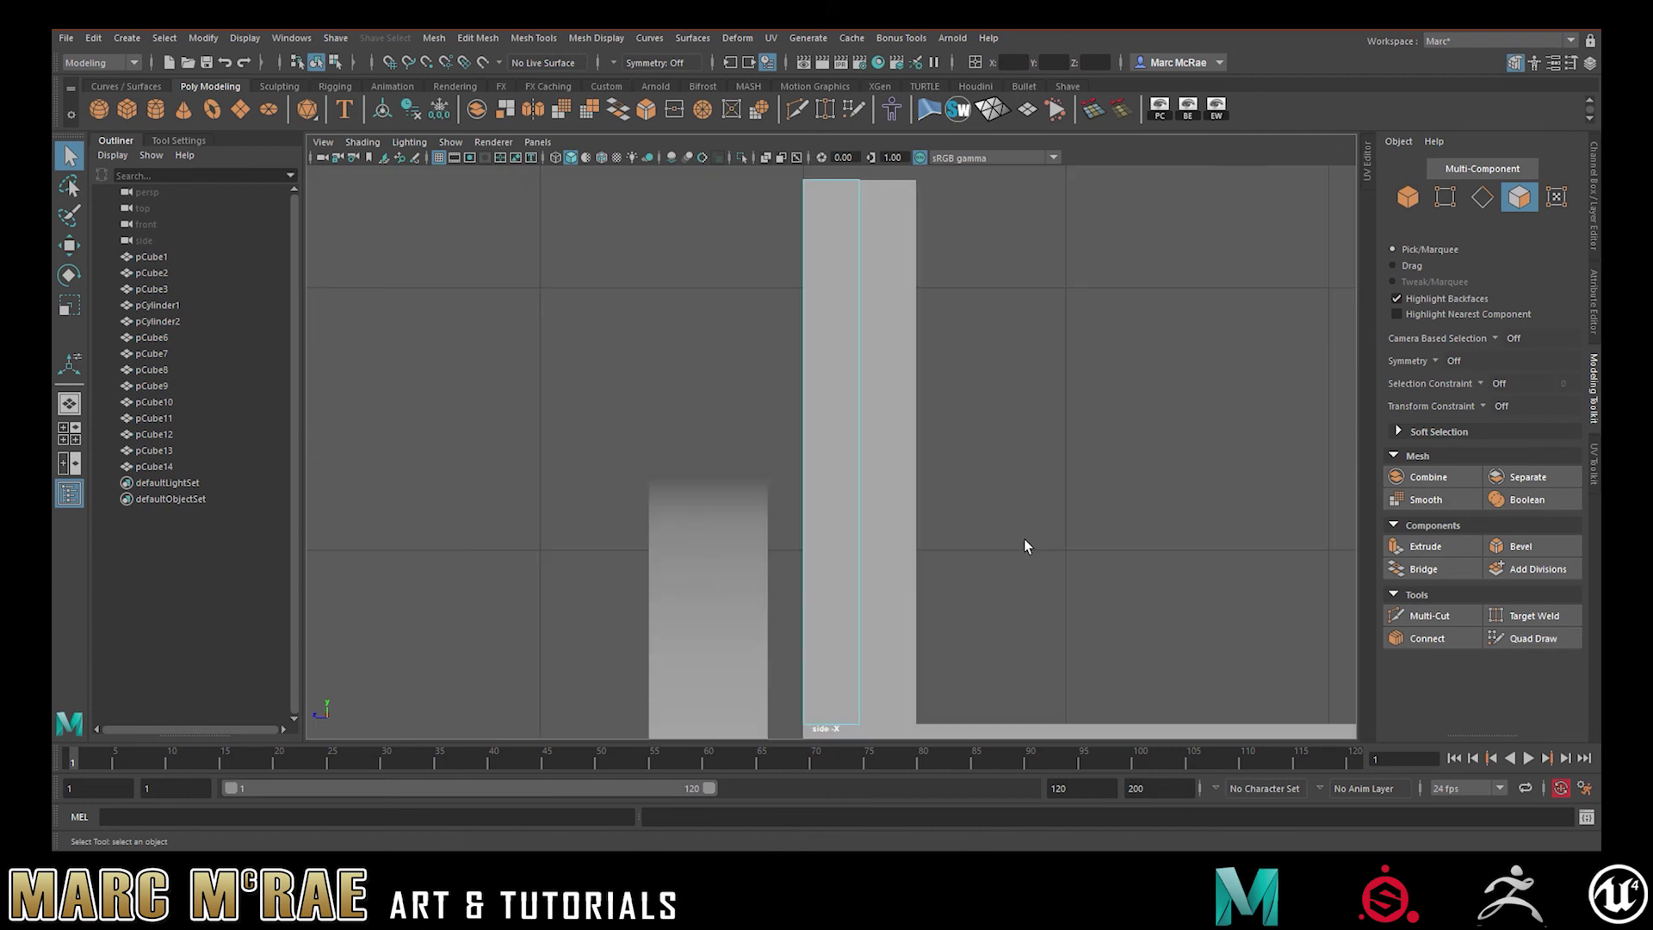
{"action": "scroll", "coordinate": [909, 484], "scroll_direction": "down", "scroll_amount": 6}
{"action": "key", "text": "space"}
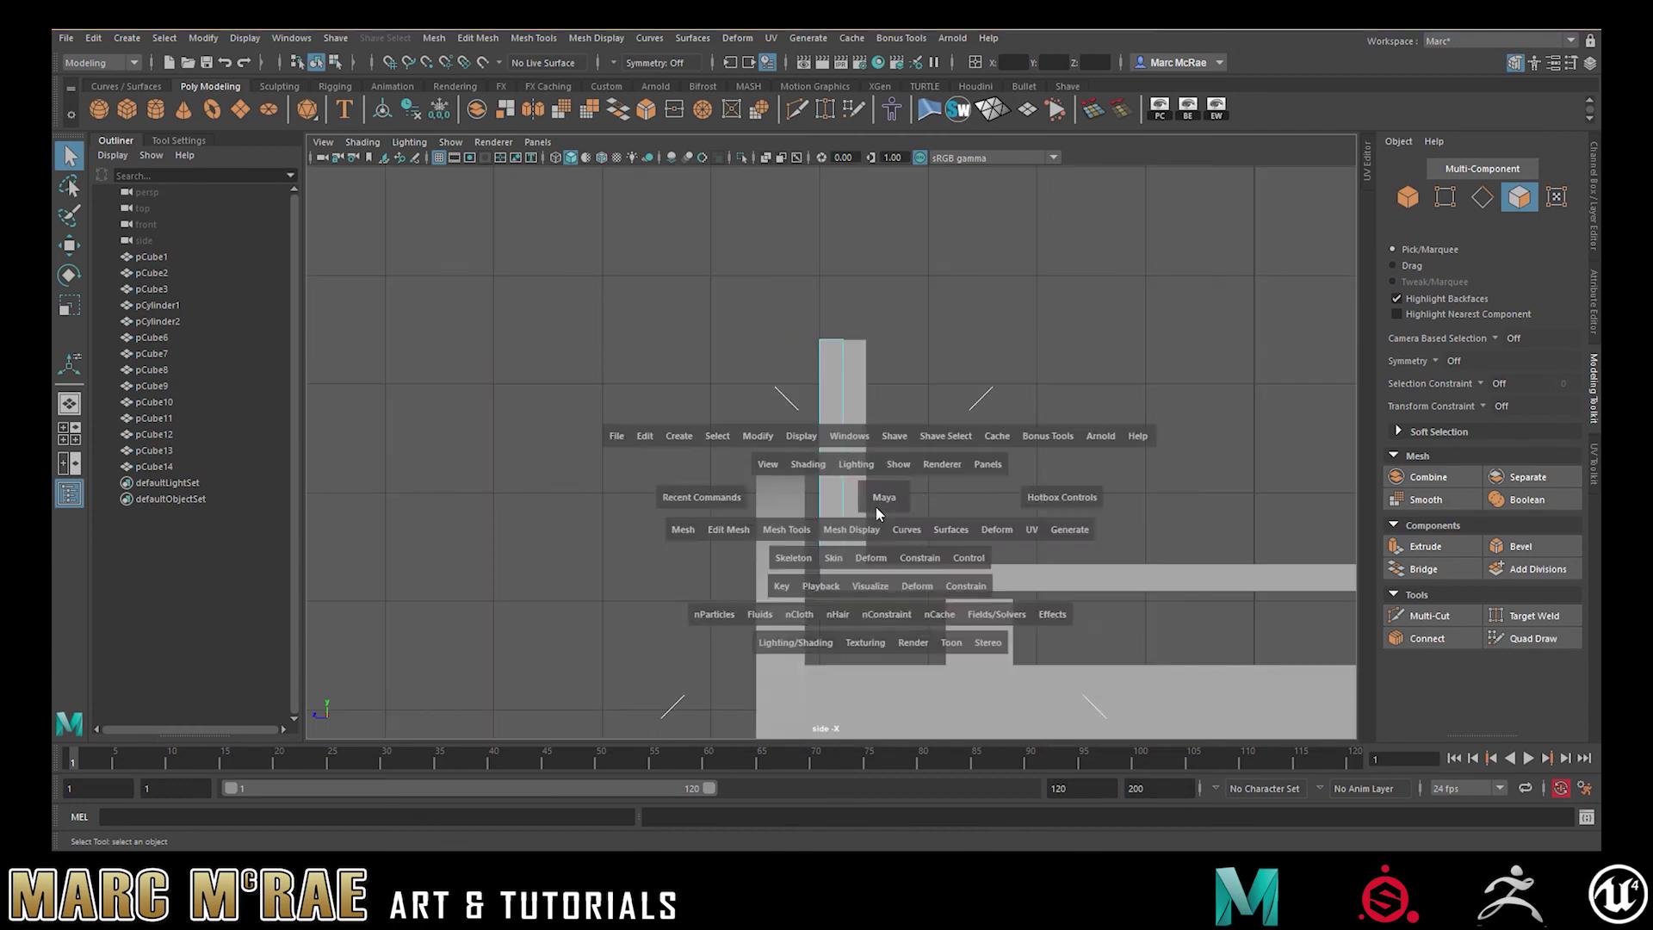
{"action": "scroll", "coordinate": [602, 607], "scroll_direction": "down", "scroll_amount": 6}
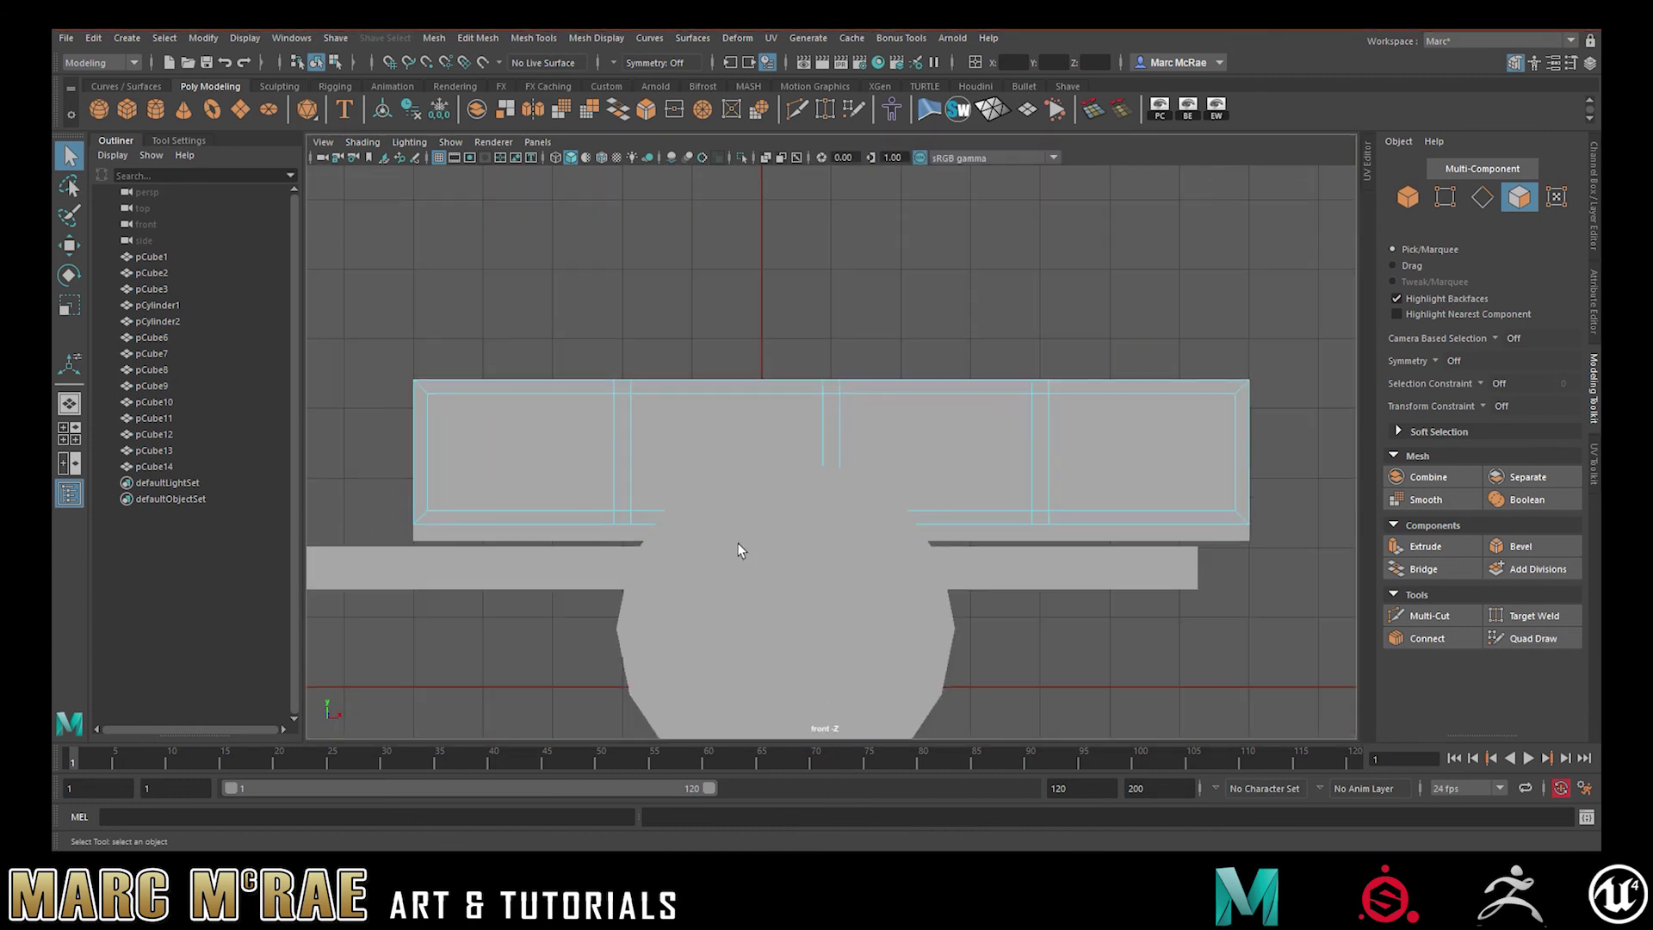
{"action": "right_click", "coordinate": [539, 442]}
{"action": "right_click_drag", "start_coordinate": [539, 451], "coordinate": [548, 472]}
{"action": "left_click", "coordinate": [540, 462]}
{"action": "left_click", "coordinate": [721, 447], "text": "shift"}
{"action": "left_click", "coordinate": [956, 464], "text": "shift"}
{"action": "left_click", "coordinate": [1155, 474], "text": "shift"}
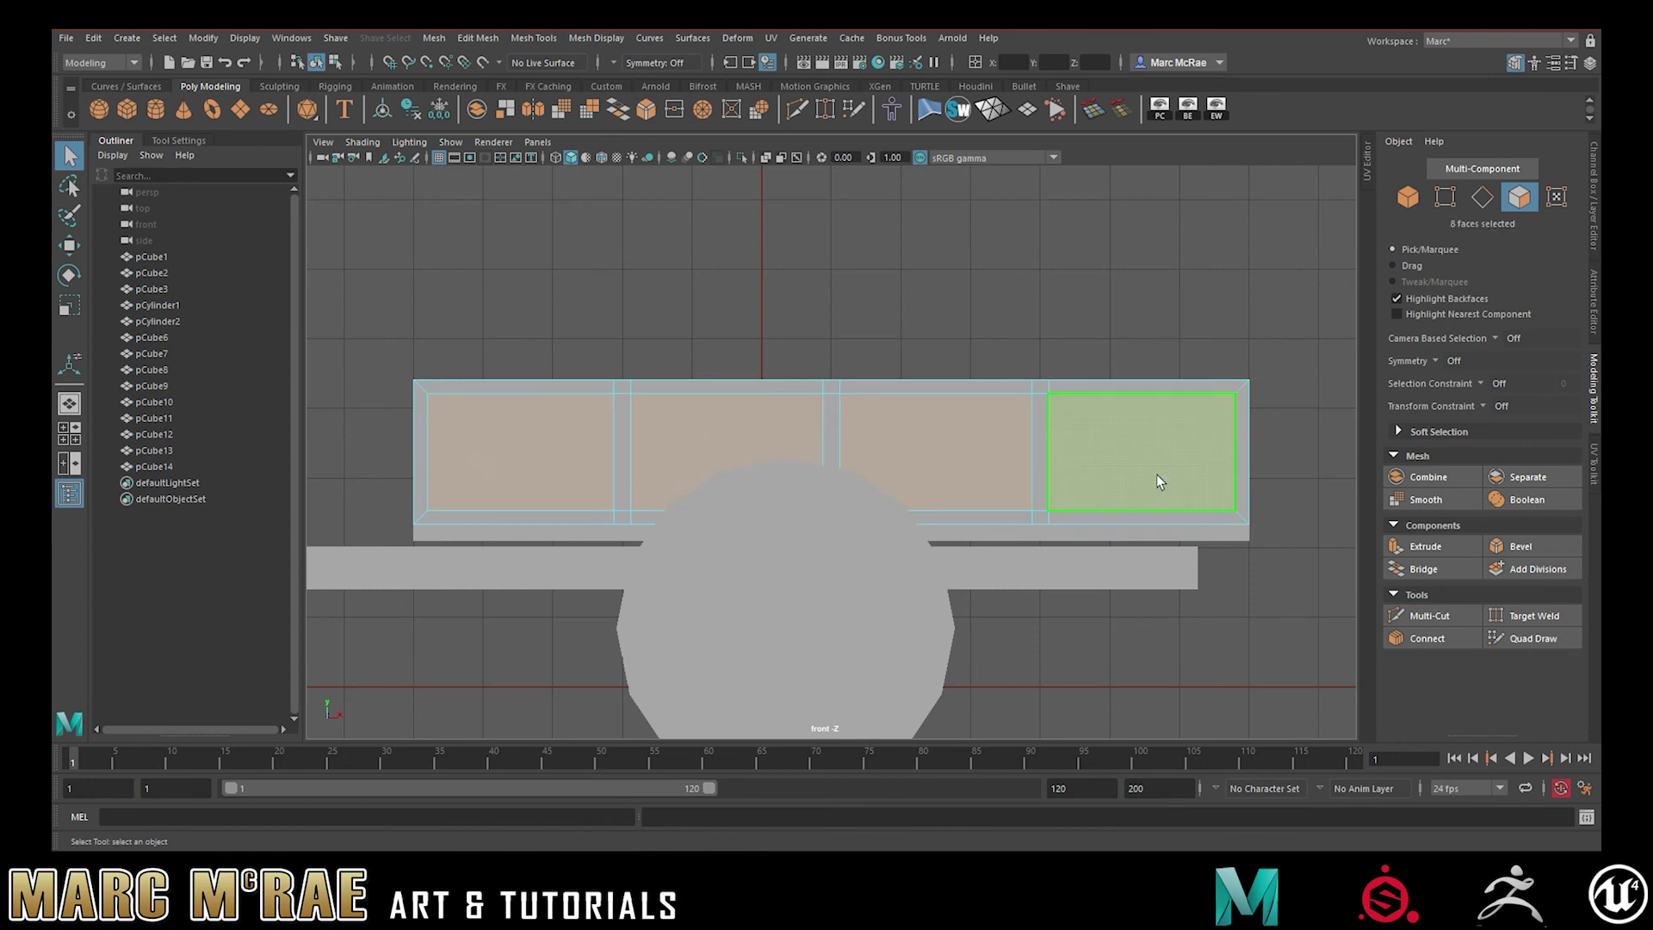
{"action": "key", "text": "Delete"}
Isolate the outer side board frame in the front view and in the perspective view
{"action": "right_click_drag", "start_coordinate": [915, 299], "coordinate": [997, 272]}
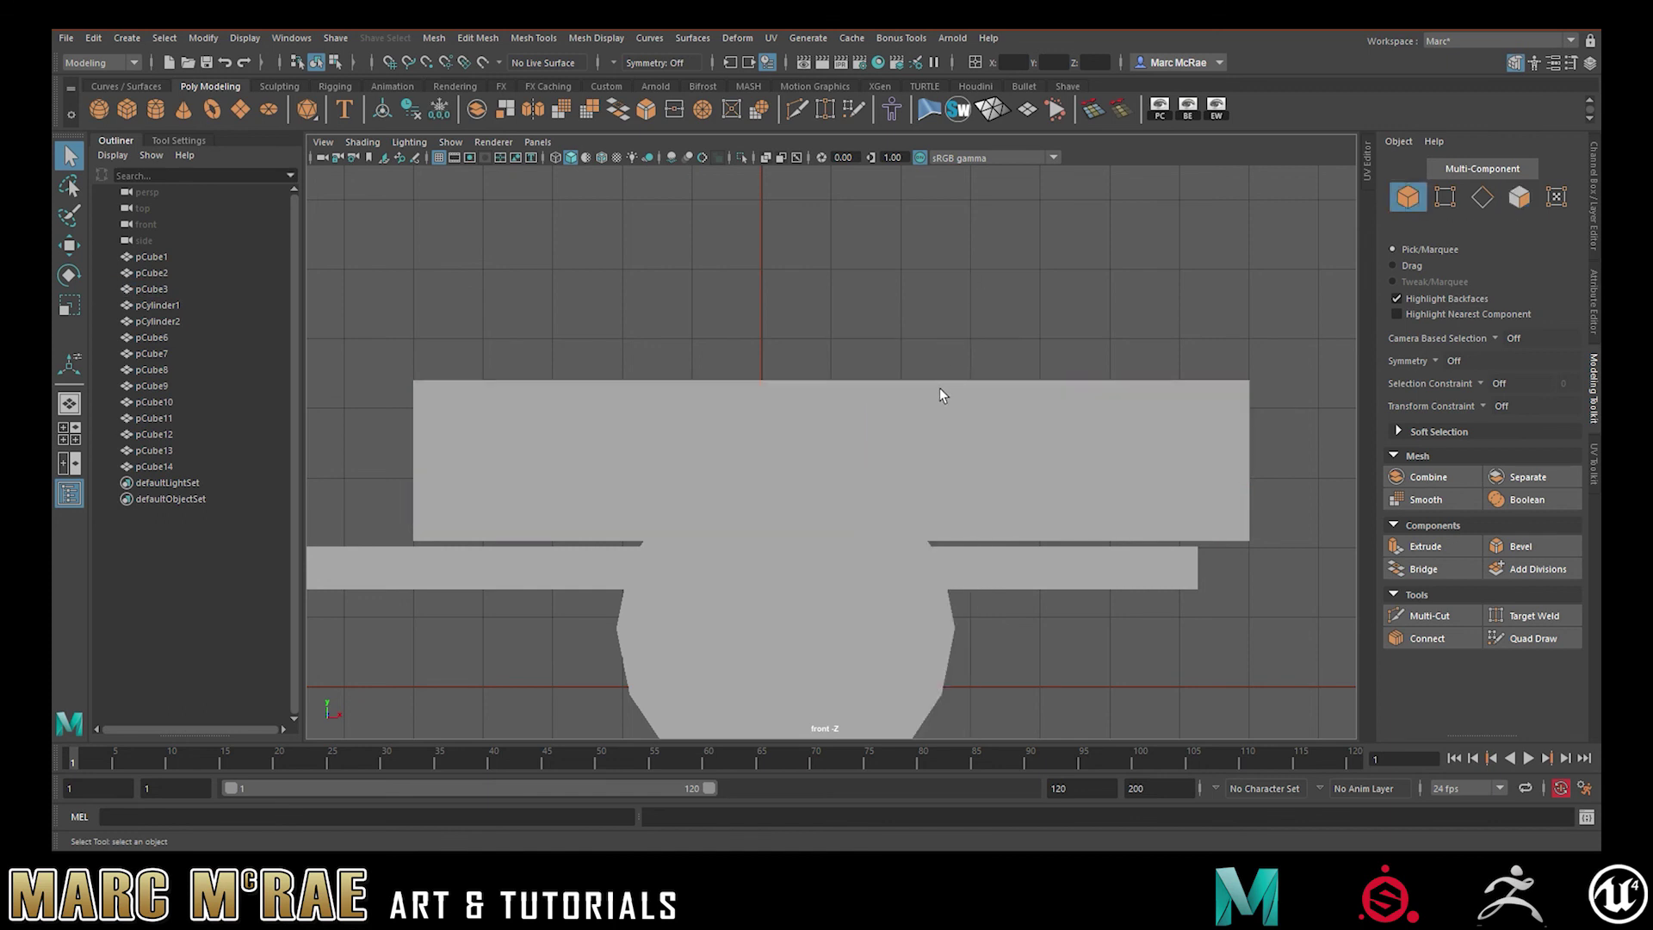
{"action": "left_click", "coordinate": [741, 159]}
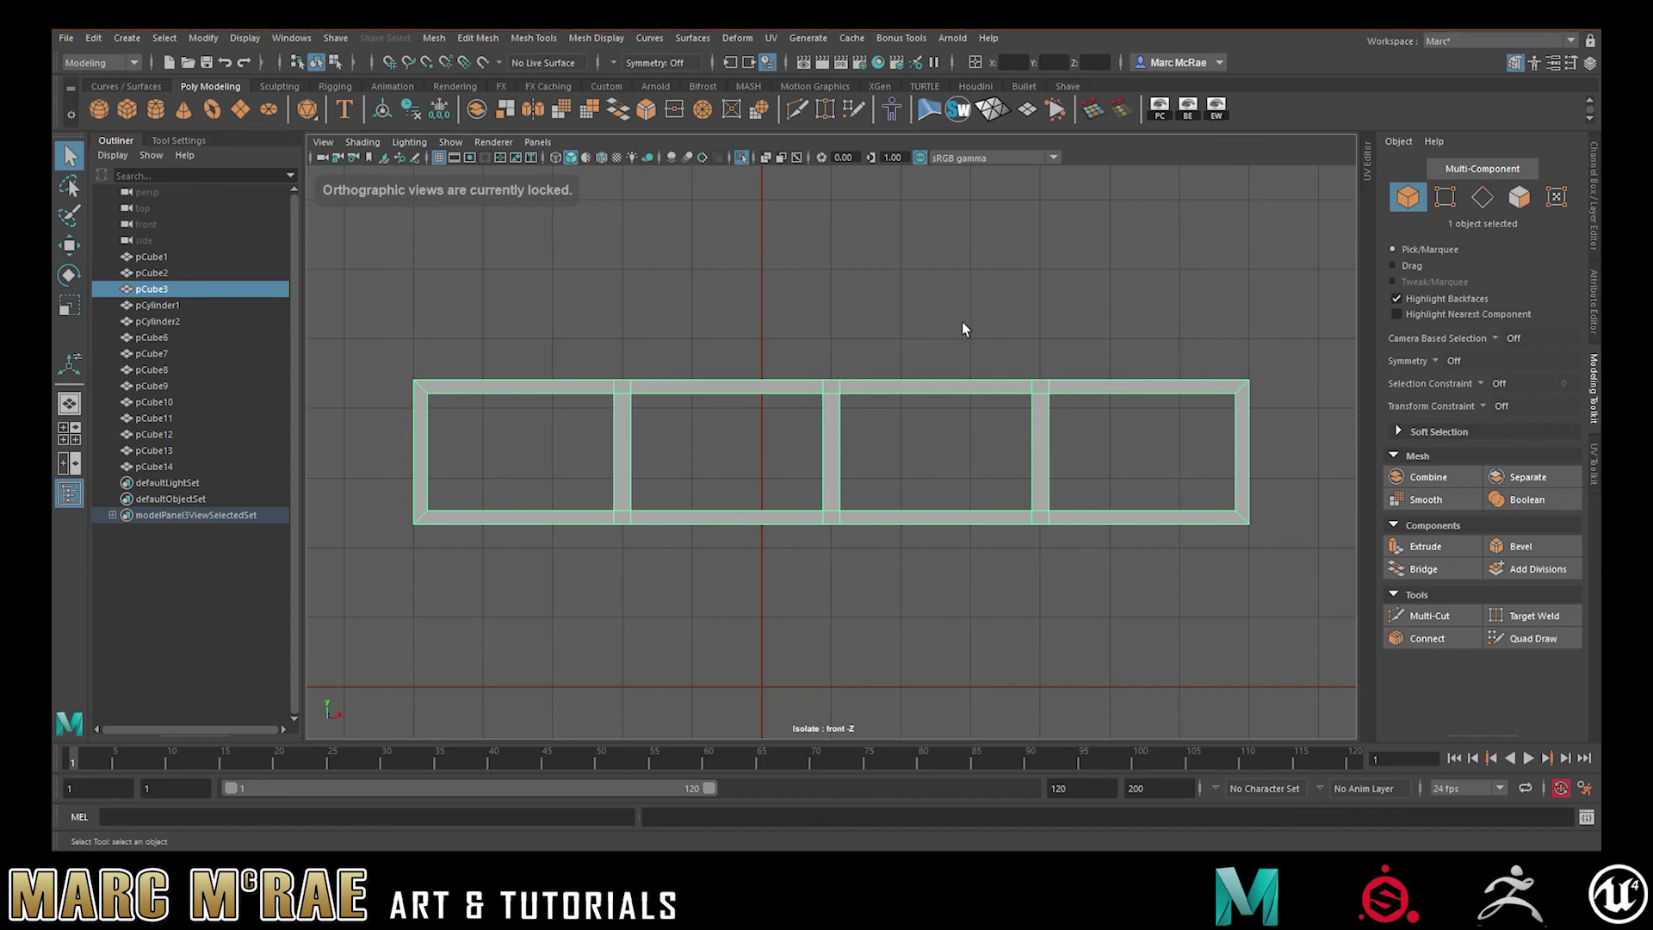
{"action": "key", "text": "space"}
{"action": "key", "text": "space"}
{"action": "left_click_drag", "start_coordinate": [1092, 381], "coordinate": [823, 380], "text": "alt"}
{"action": "scroll", "coordinate": [817, 380], "scroll_direction": "up", "scroll_amount": 5}
{"action": "middle_click_drag", "start_coordinate": [766, 366], "coordinate": [767, 495], "text": "alt"}
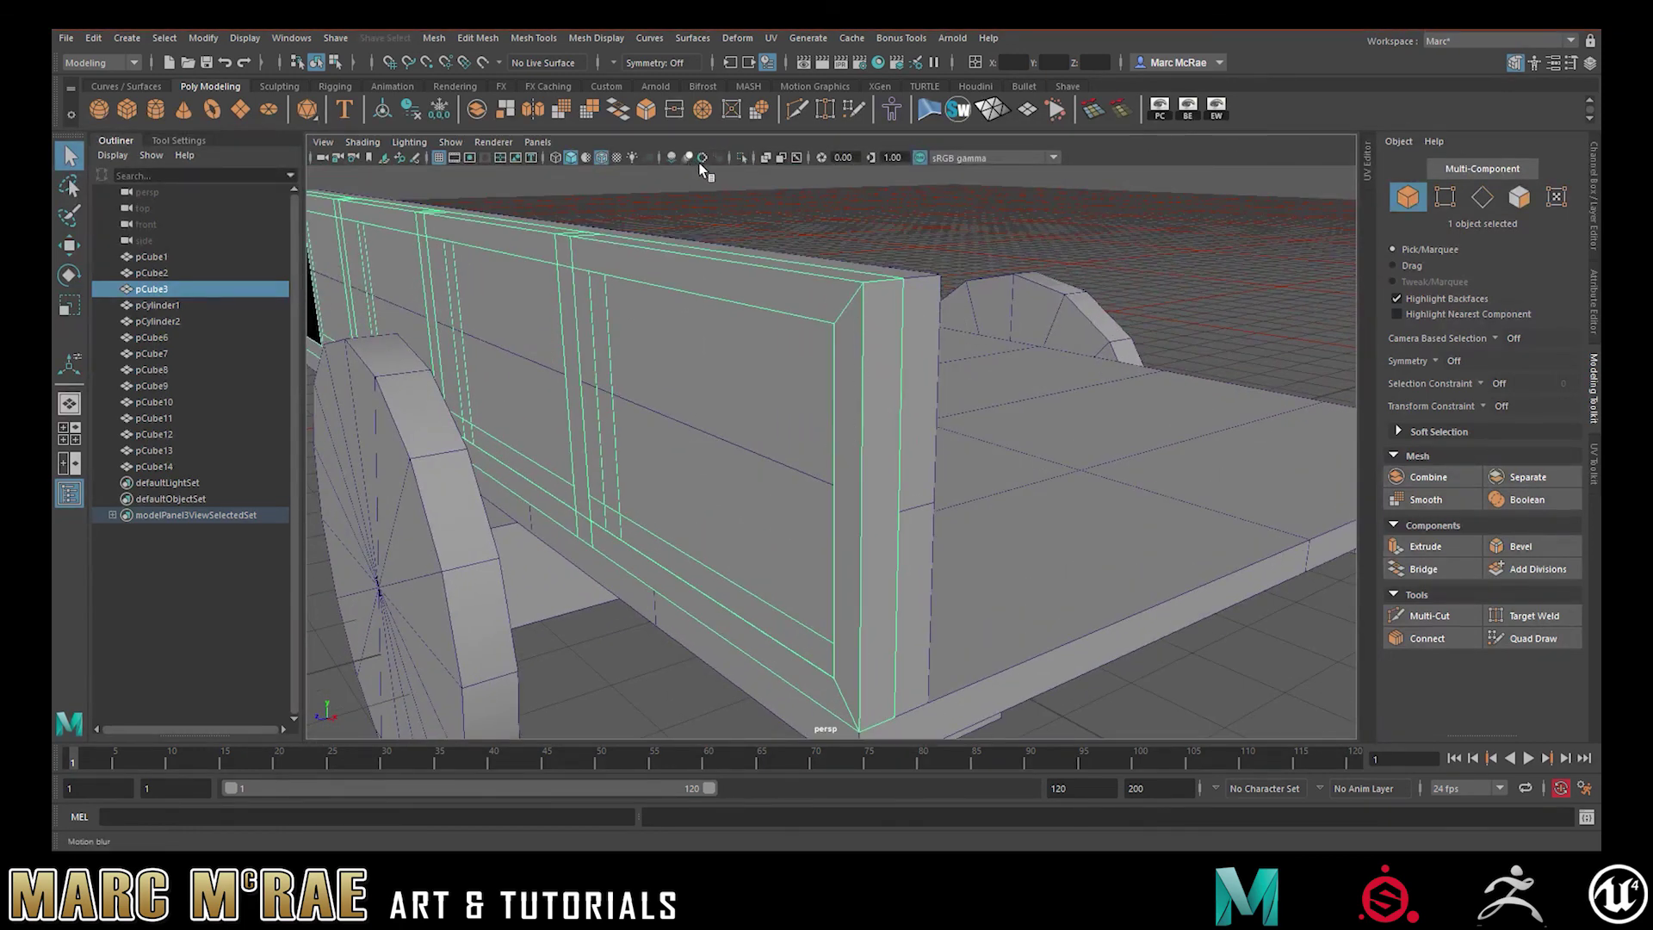
{"action": "left_click", "coordinate": [745, 160]}
Bridge the front and back border edges of the nearest end opening in the side board frame
{"action": "right_click_drag", "start_coordinate": [649, 428], "coordinate": [650, 380]}
{"action": "double_click", "coordinate": [612, 350]}
{"action": "double_click", "coordinate": [576, 380], "text": "shift"}
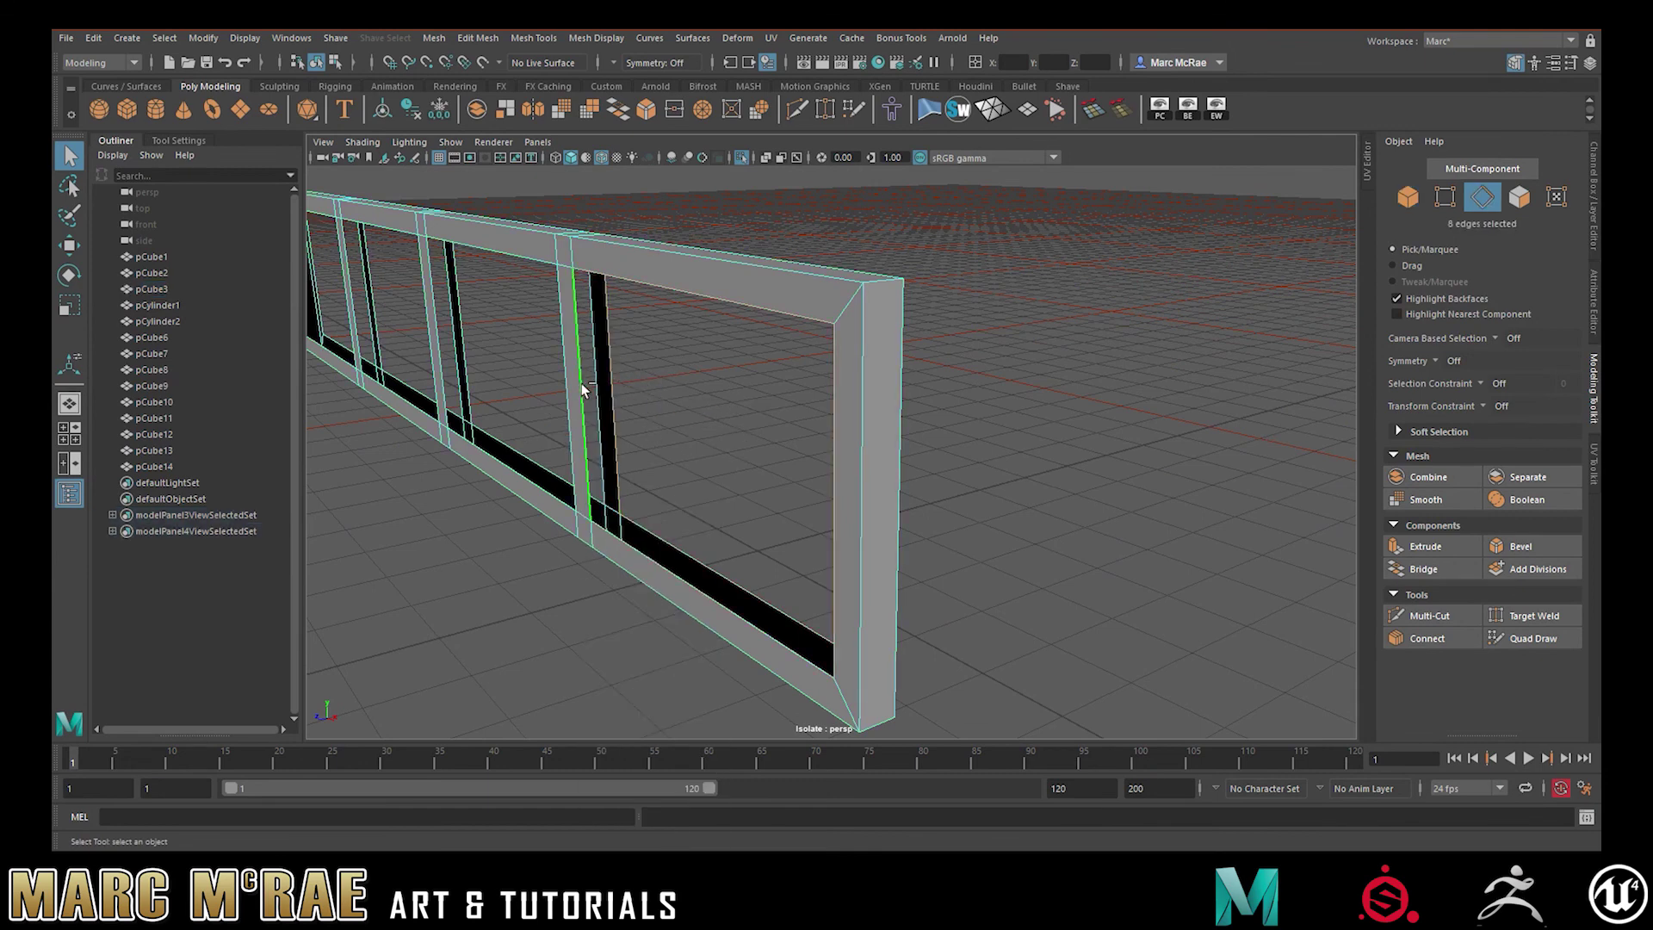
{"action": "left_click", "coordinate": [619, 113]}
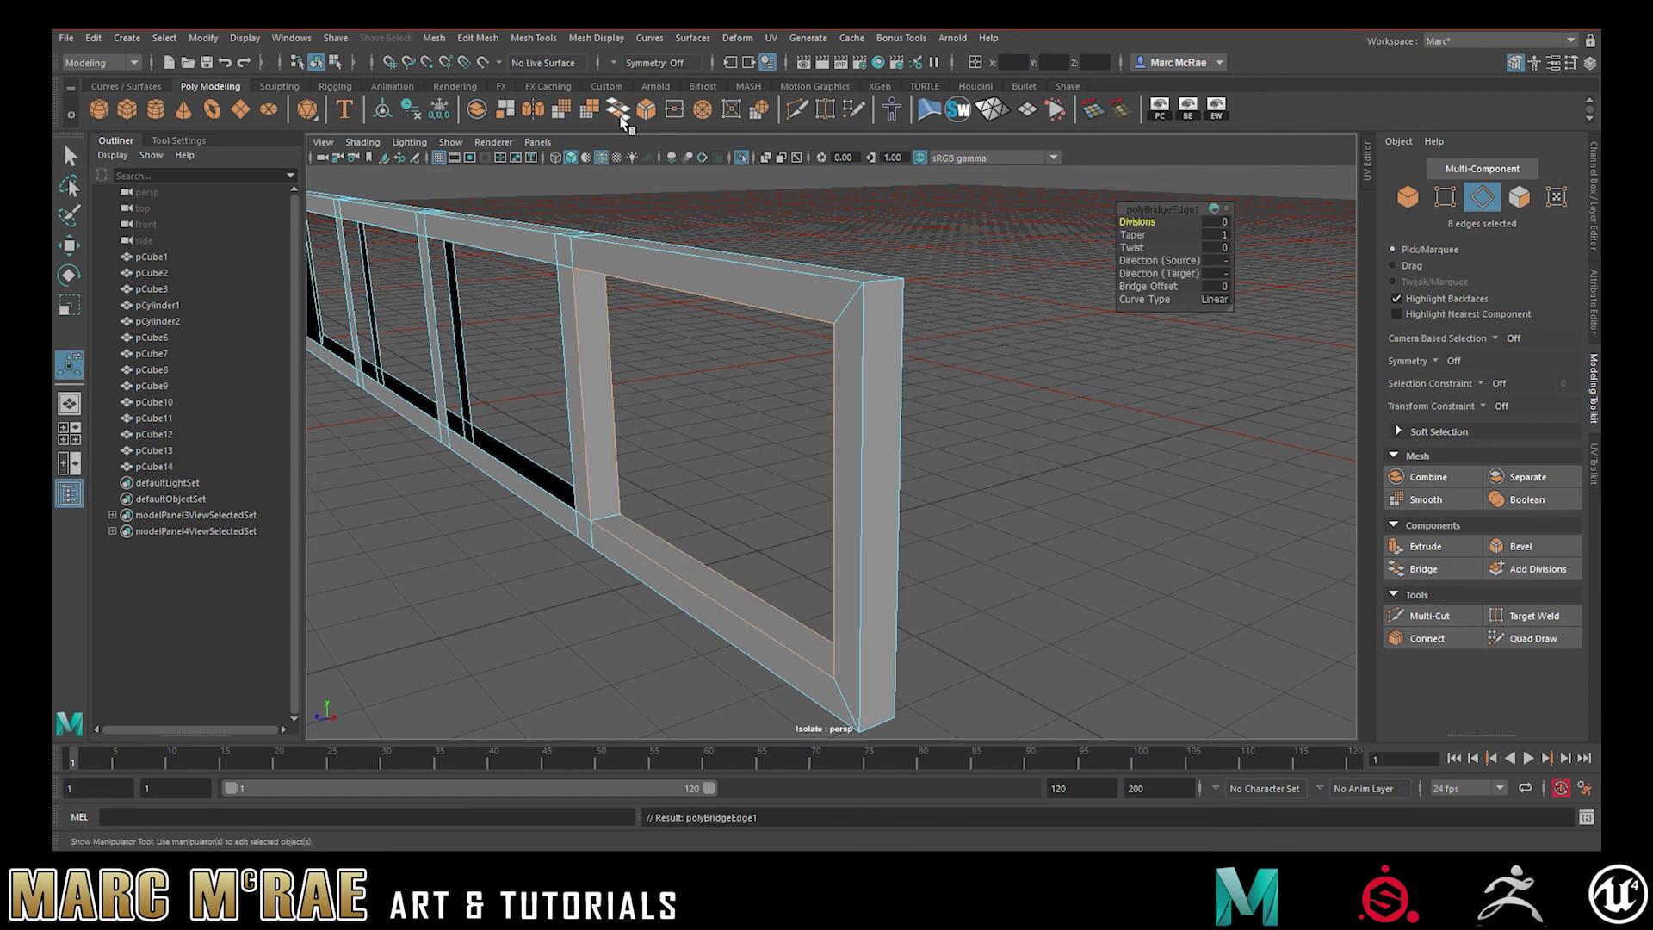
Bridge the front and back border edges of the other three openings in the side board frame
{"action": "double_click", "coordinate": [496, 457]}
{"action": "double_click", "coordinate": [497, 429], "text": "shift"}
{"action": "key", "text": "g"}
{"action": "left_click_drag", "start_coordinate": [473, 401], "coordinate": [711, 510], "text": "alt"}
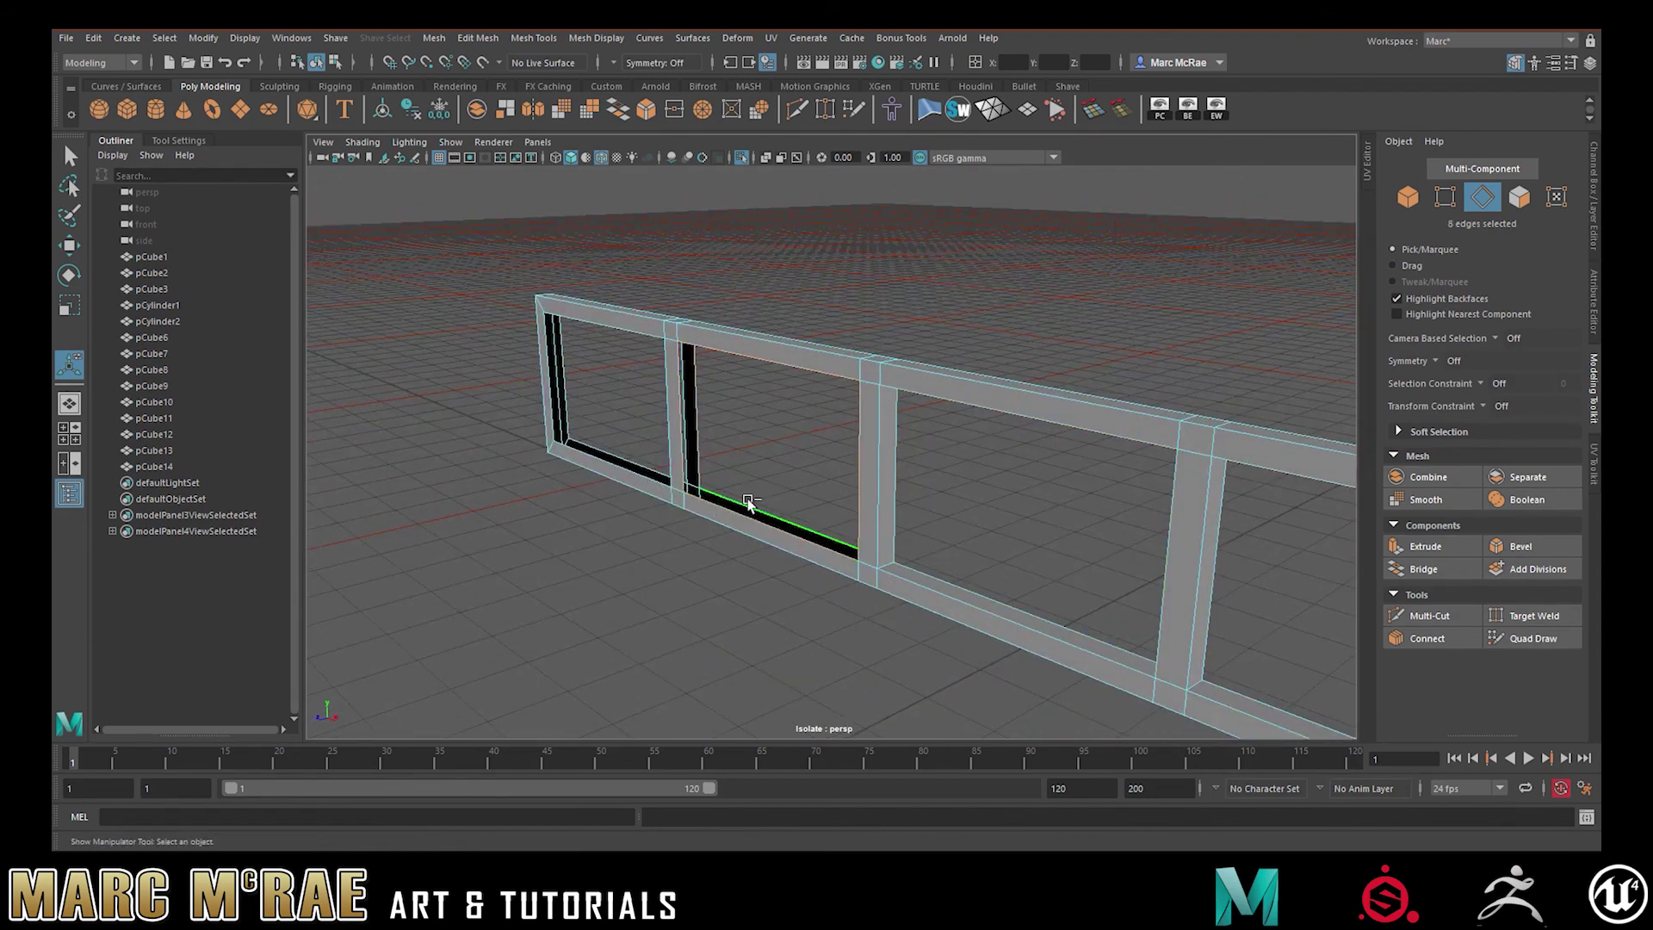
{"action": "key", "text": "g"}
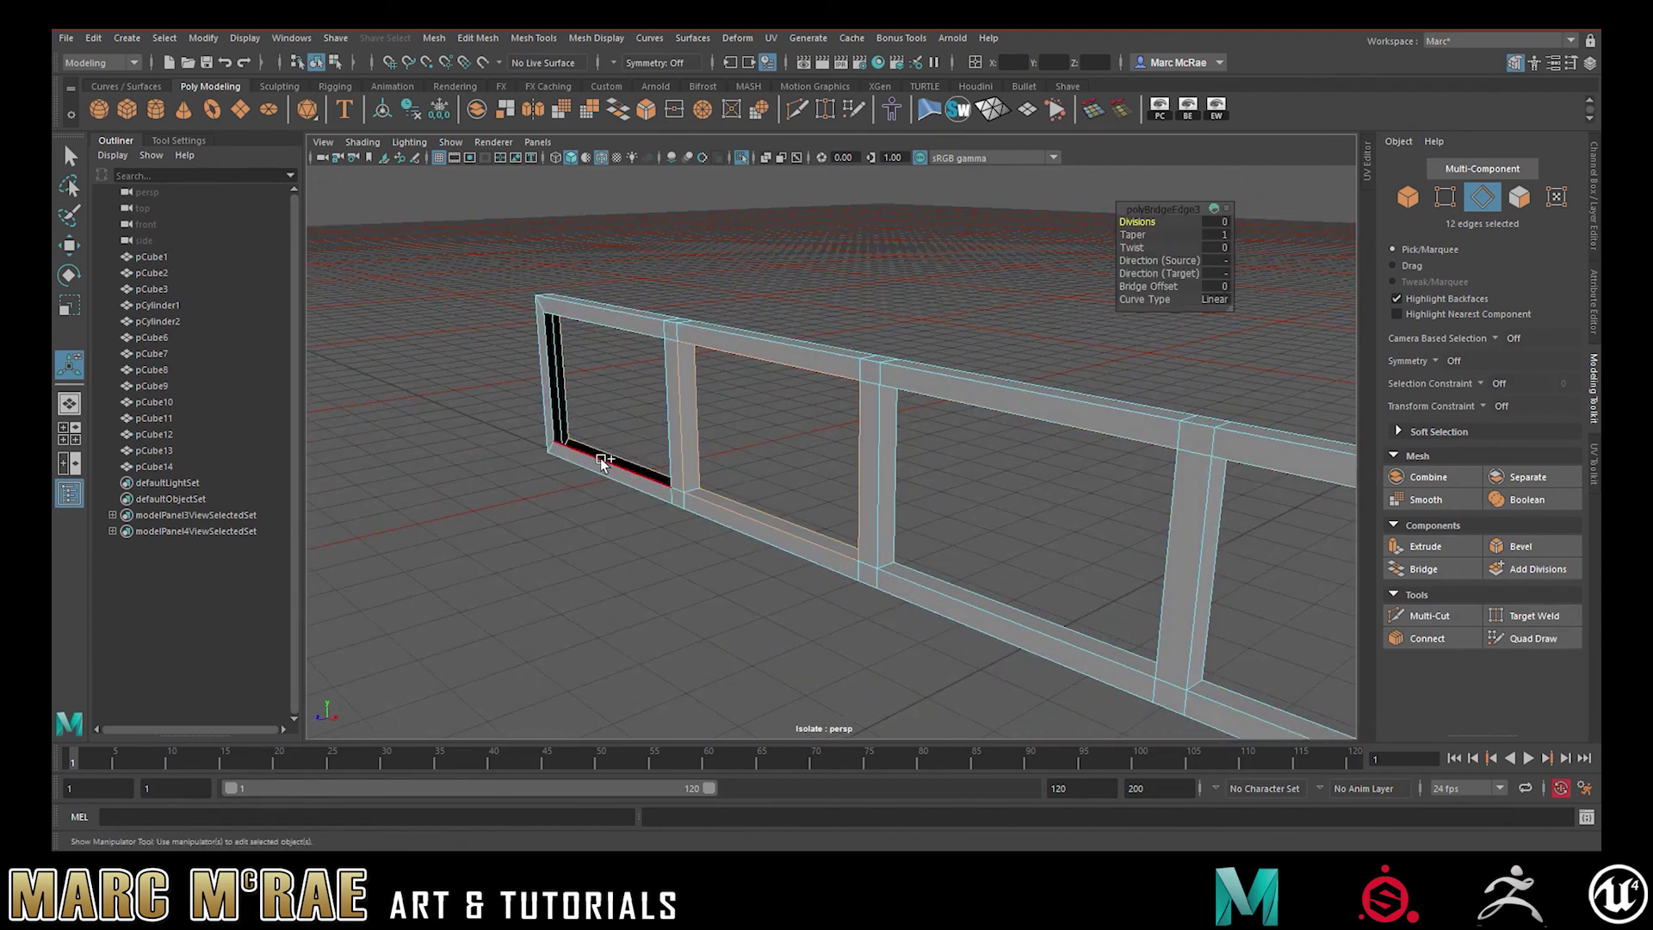
{"action": "key", "text": "g"}
{"action": "scroll", "coordinate": [621, 393], "scroll_direction": "down", "scroll_amount": 3}
{"action": "left_click_drag", "start_coordinate": [635, 400], "coordinate": [825, 405], "text": "alt"}
{"action": "left_click", "coordinate": [856, 335]}
{"action": "left_click_drag", "start_coordinate": [928, 327], "coordinate": [871, 329], "text": "alt"}
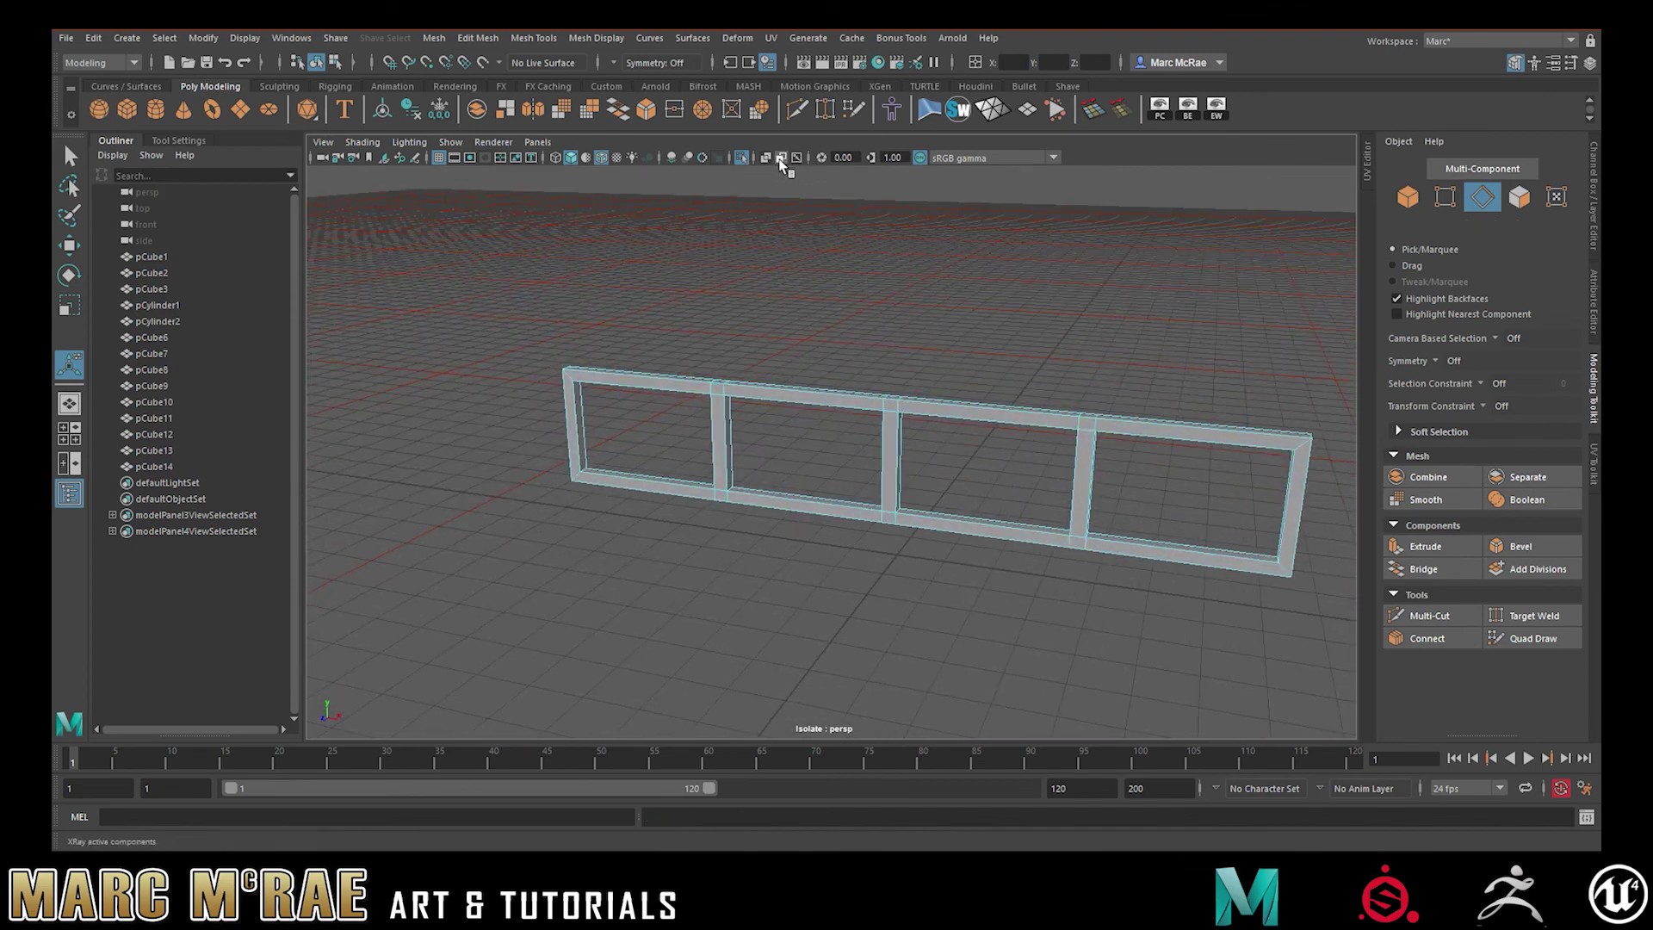
Turn off isolation in the perspective view, return to object mode and deselect the side board frame
{"action": "left_click", "coordinate": [743, 157]}
{"action": "left_click_drag", "start_coordinate": [767, 313], "coordinate": [877, 324], "text": "alt"}
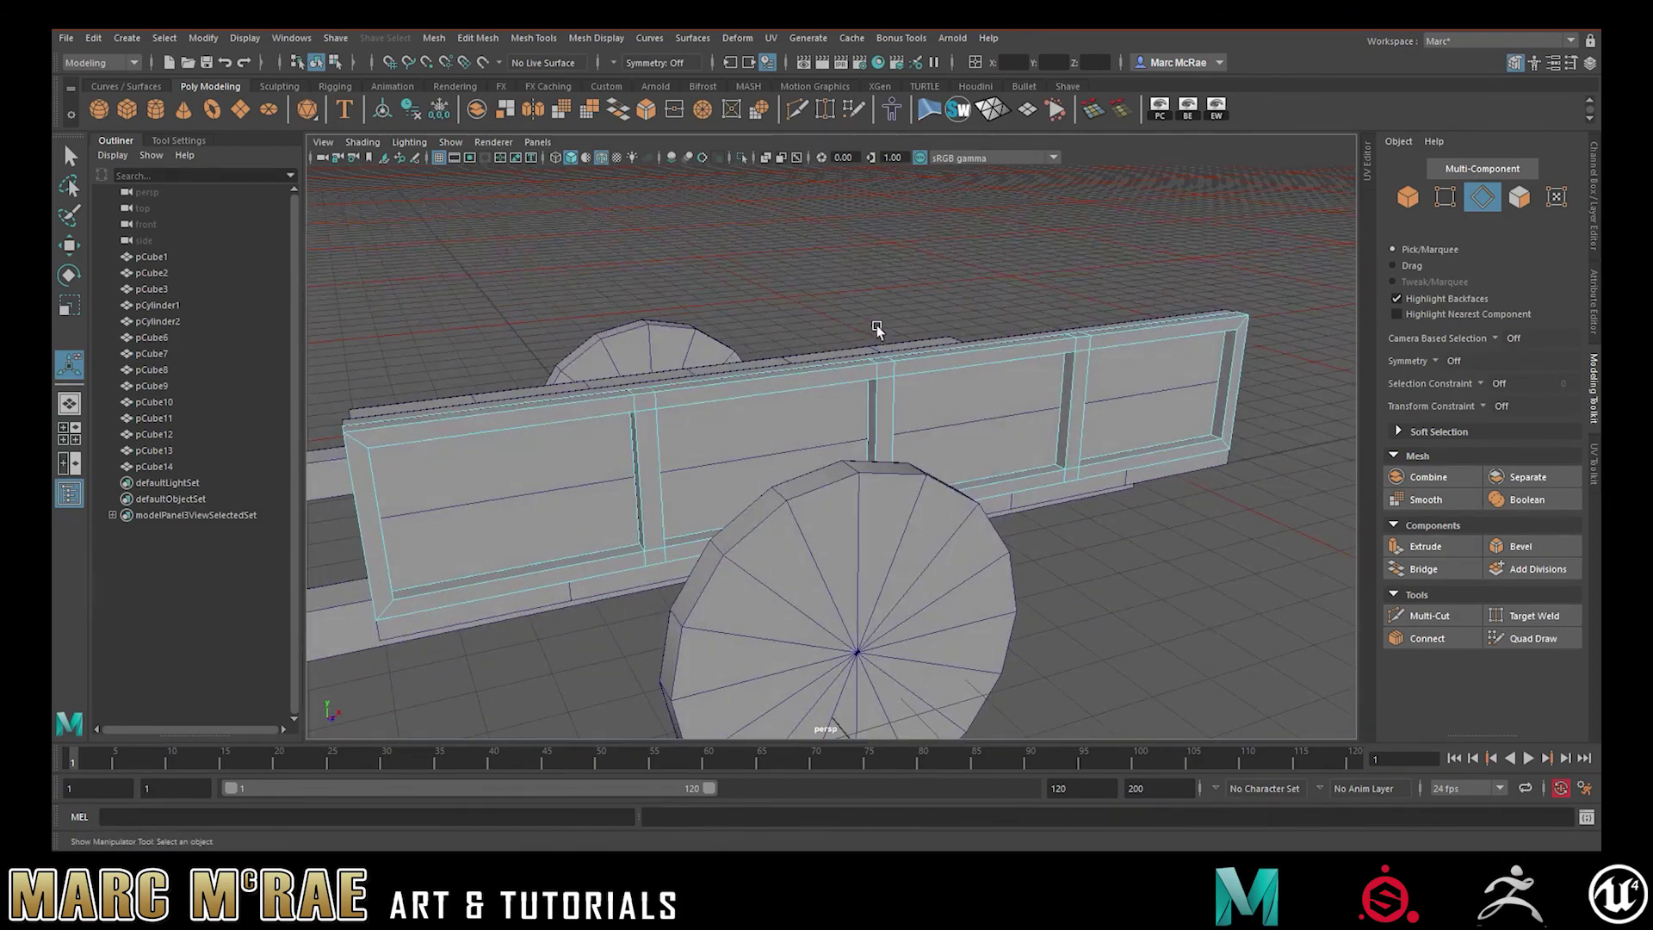
{"action": "left_click_drag", "start_coordinate": [752, 324], "coordinate": [826, 380], "text": "alt"}
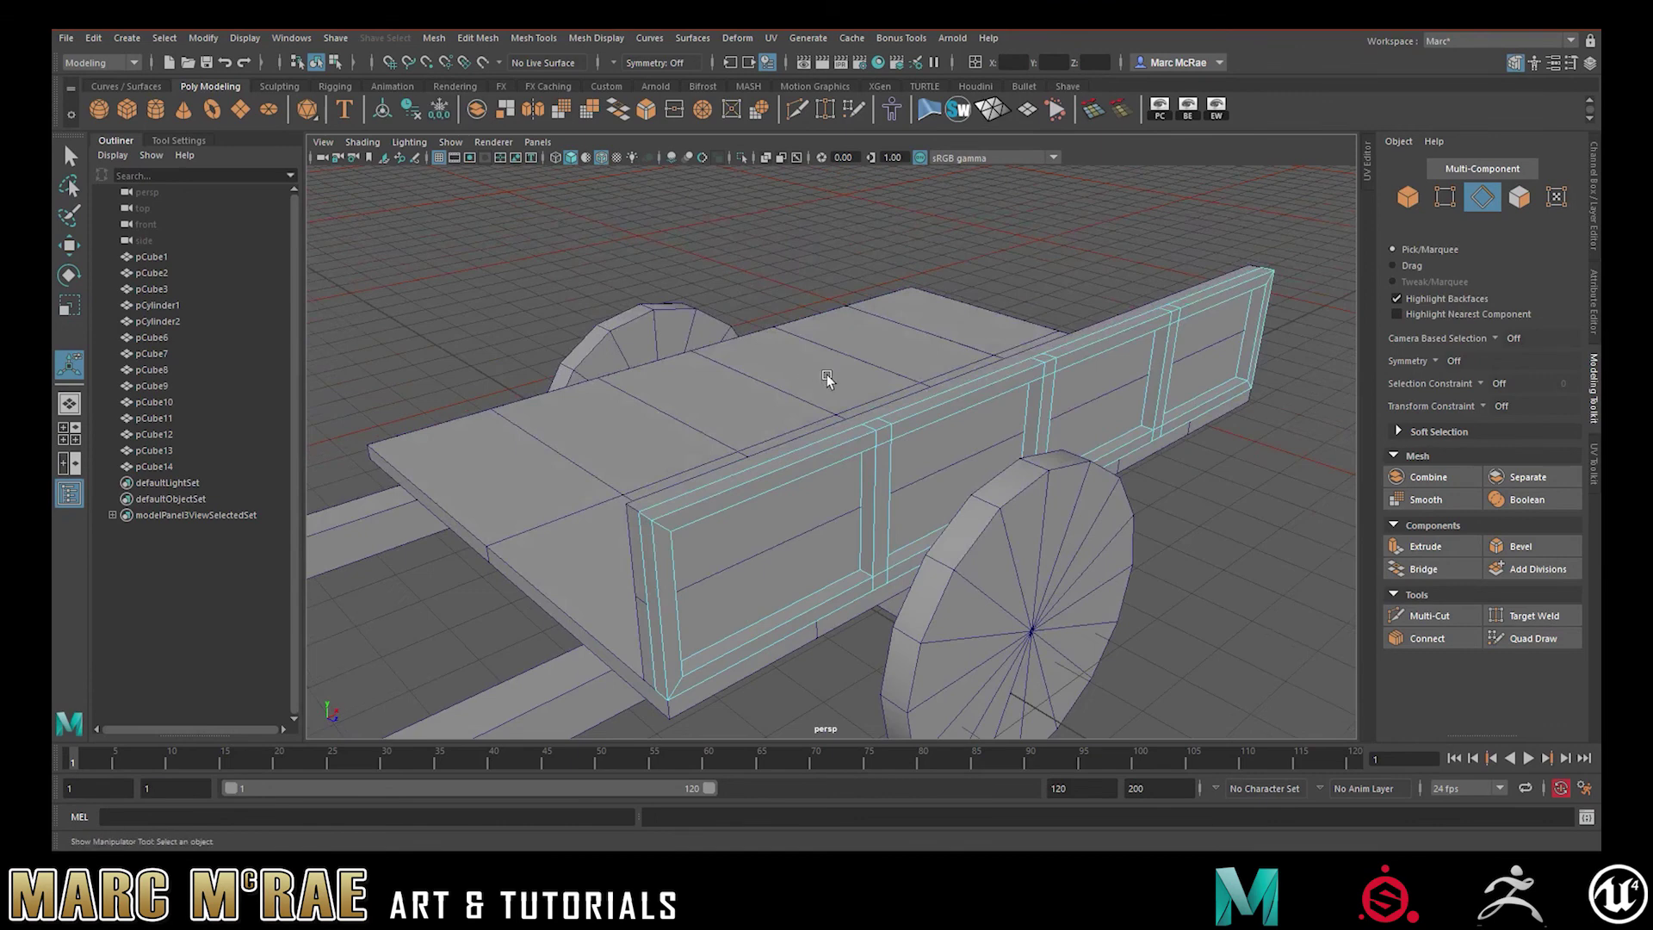
{"action": "right_click_drag", "start_coordinate": [883, 283], "coordinate": [1019, 269]}
{"action": "left_click_drag", "start_coordinate": [1019, 275], "coordinate": [947, 258], "text": "alt"}
{"action": "left_click", "coordinate": [966, 406]}
{"action": "right_click_drag", "start_coordinate": [998, 312], "coordinate": [1050, 290]}
{"action": "left_click", "coordinate": [1051, 282]}
{"action": "left_click_drag", "start_coordinate": [1051, 282], "coordinate": [934, 398], "text": "alt"}
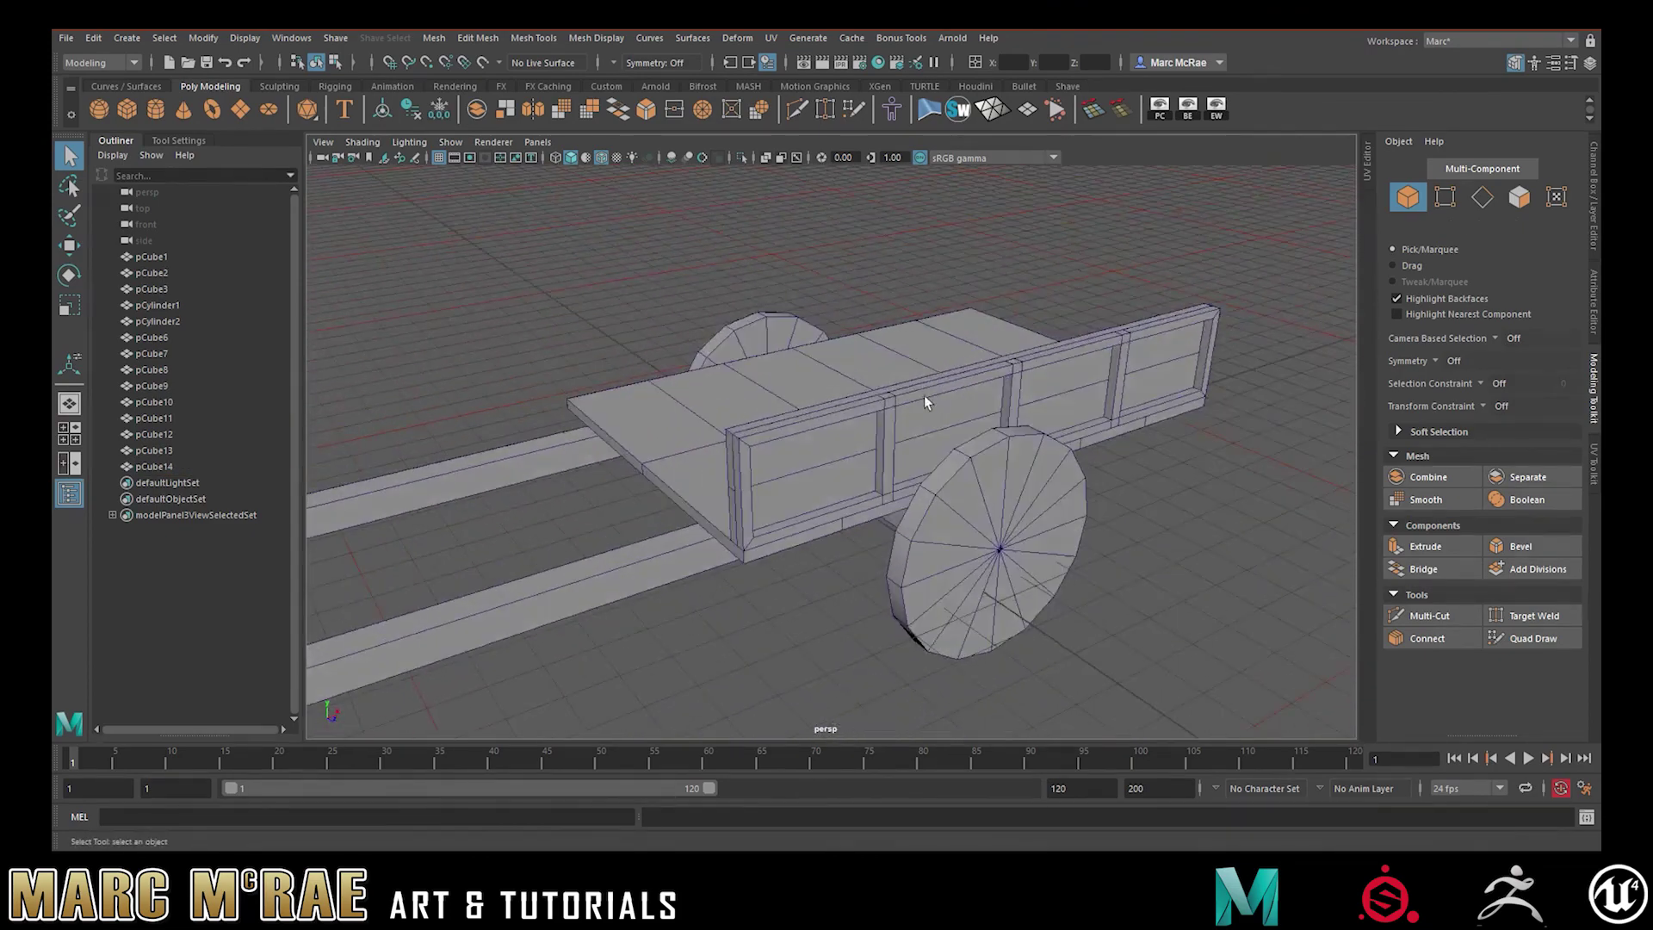
{"action": "left_click_drag", "start_coordinate": [911, 401], "coordinate": [994, 401], "text": "alt"}
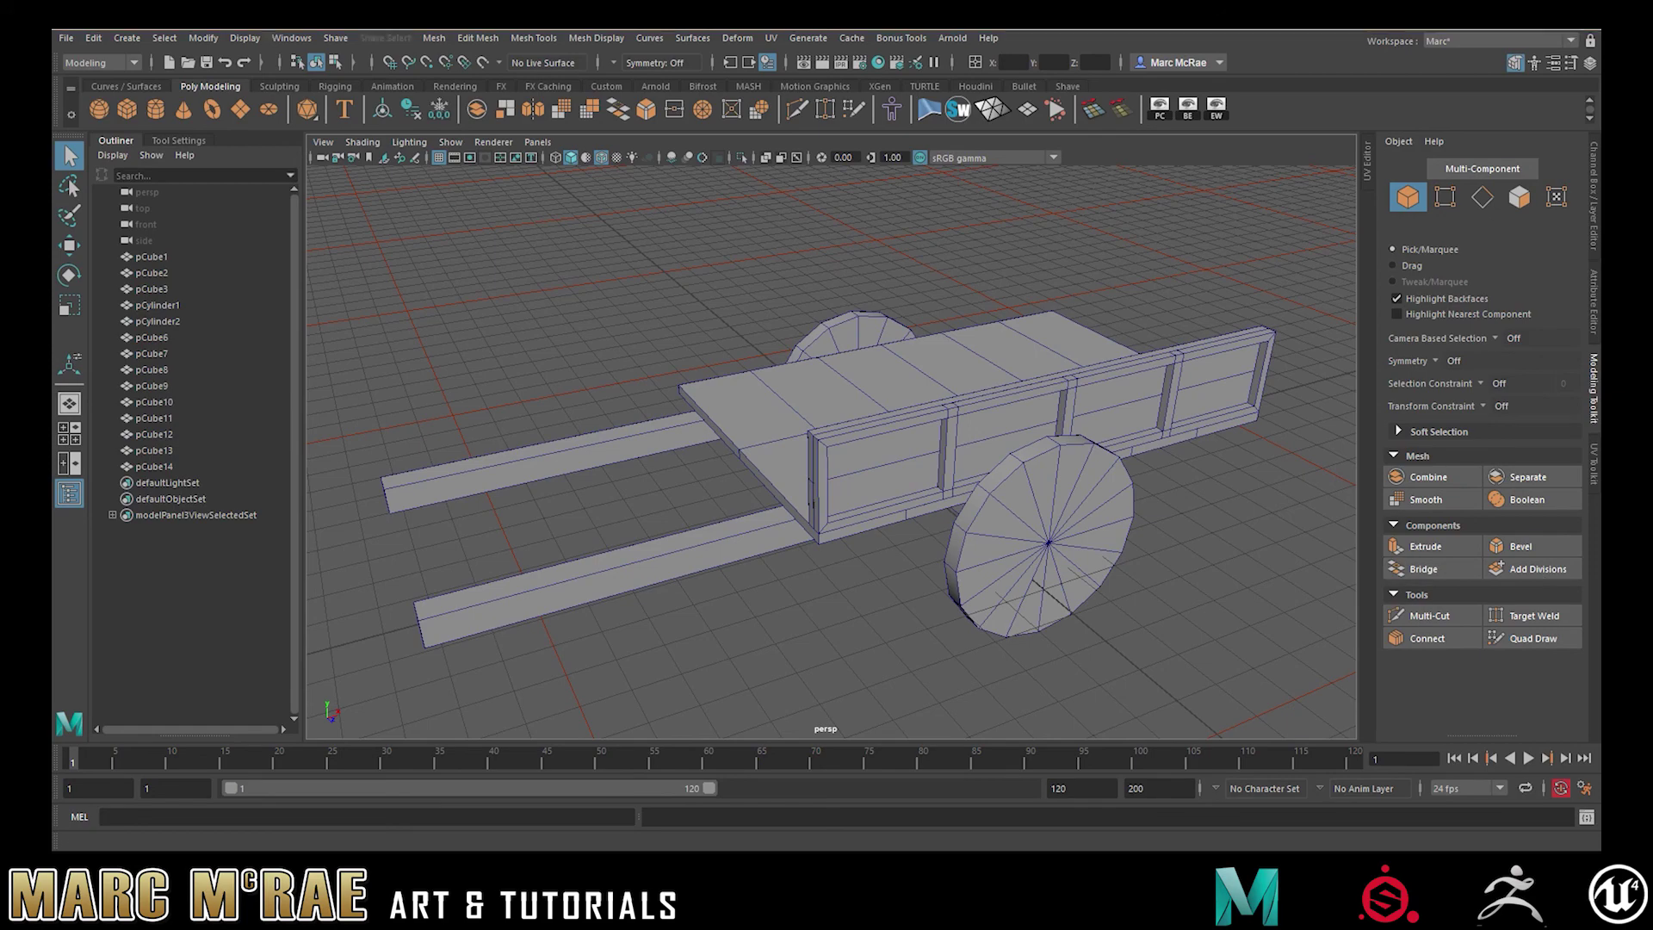
Select the outer side board frame together with the two stacked inner side boards and group them
{"action": "left_click_drag", "start_coordinate": [766, 618], "coordinate": [684, 497], "text": "alt"}
{"action": "left_click", "coordinate": [630, 529]}
{"action": "left_click_drag", "start_coordinate": [335, 464], "coordinate": [613, 456], "text": "alt"}
{"action": "scroll", "coordinate": [867, 499], "scroll_direction": "up", "scroll_amount": 3}
{"action": "scroll", "coordinate": [863, 499], "scroll_direction": "down", "scroll_amount": 5}
{"action": "left_click", "coordinate": [617, 465]}
{"action": "left_click", "coordinate": [613, 467], "text": "shift"}
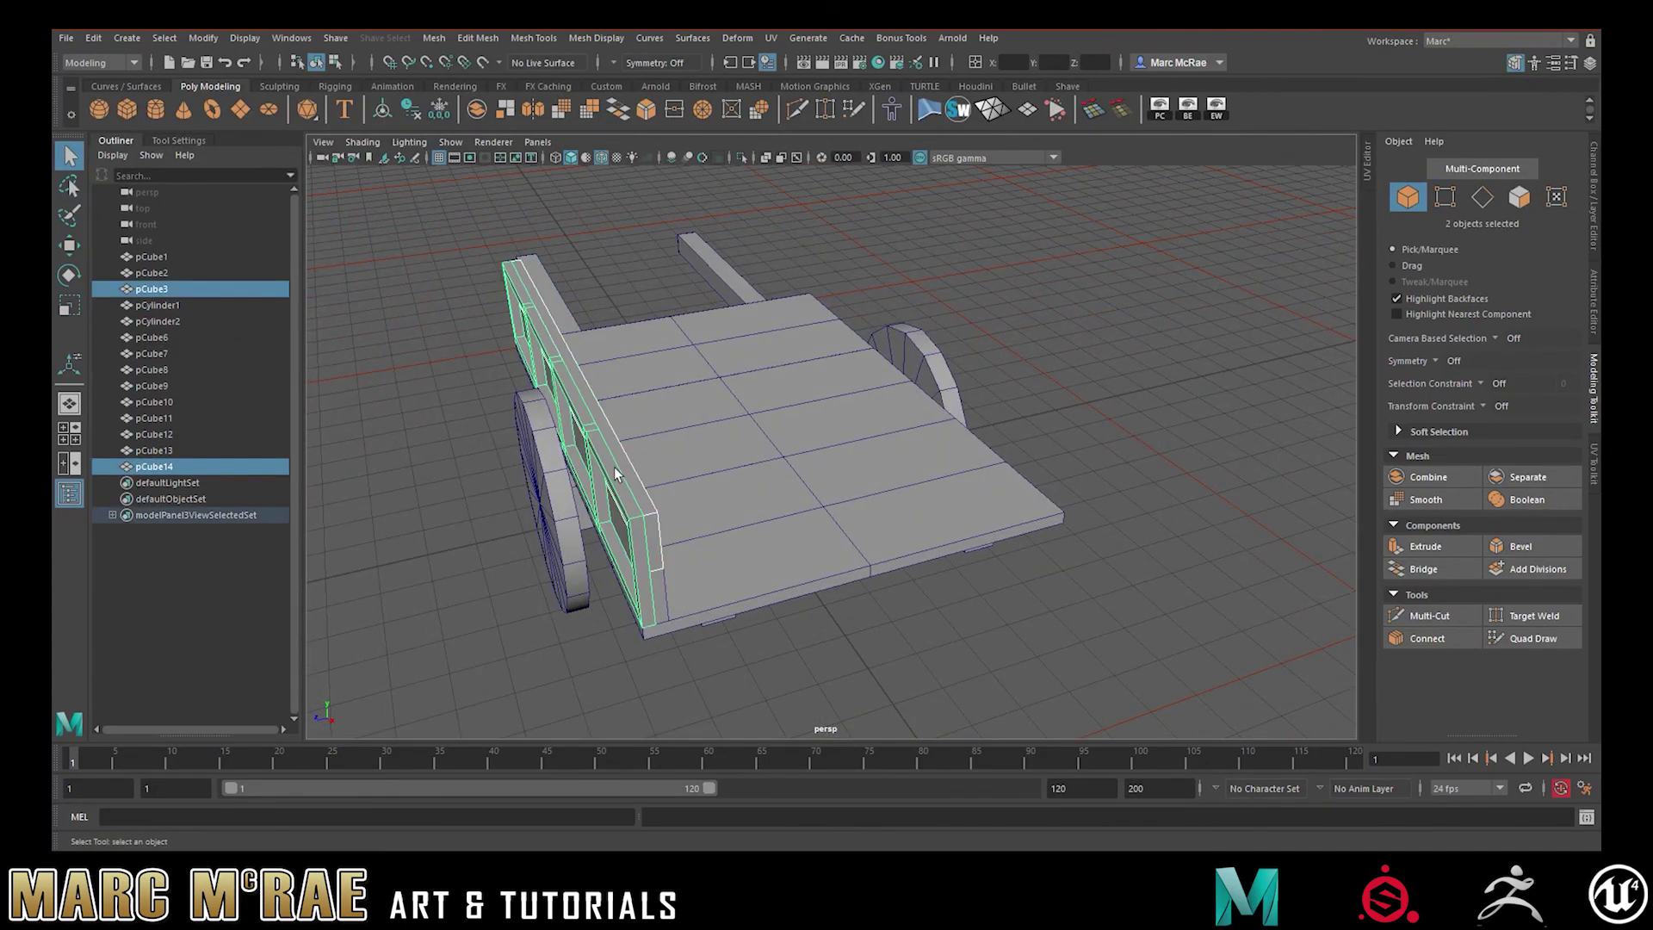
{"action": "left_click", "coordinate": [664, 586], "text": "shift"}
{"action": "left_click_drag", "start_coordinate": [680, 517], "coordinate": [743, 508], "text": "alt"}
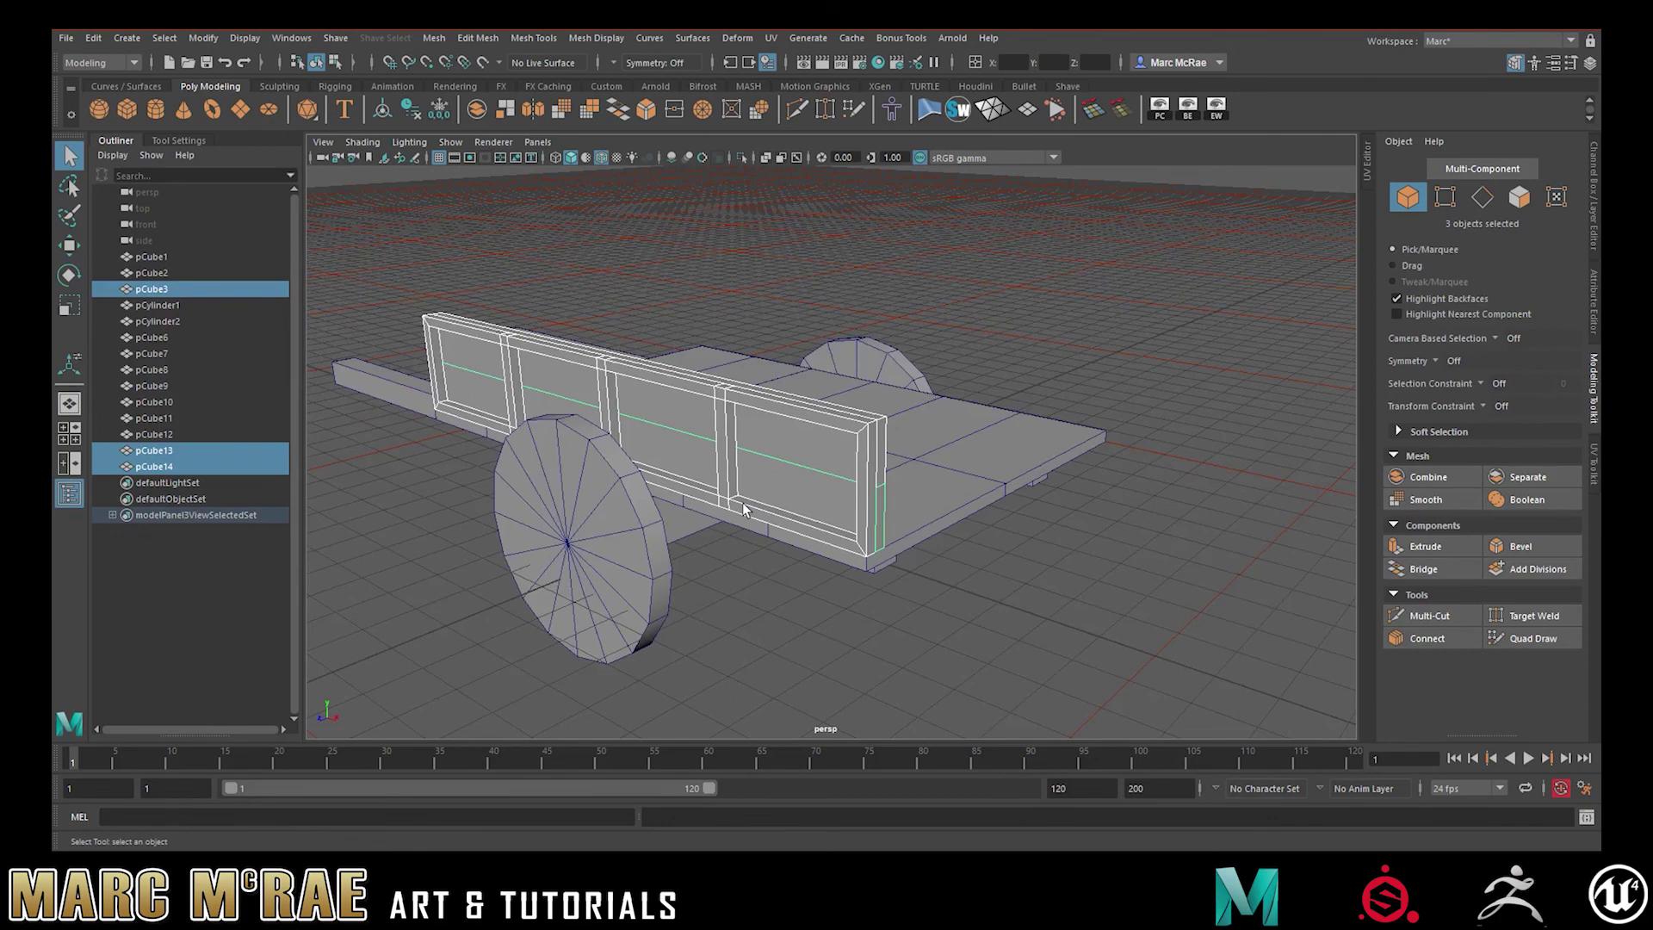
{"action": "mouse_move", "coordinate": [805, 487]}
{"action": "left_mouse_down", "text": "alt"}
{"action": "mouse_move", "coordinate": [776, 470]}
{"action": "mouse_move", "coordinate": [817, 498]}
{"action": "left_mouse_up", "text": "alt"}
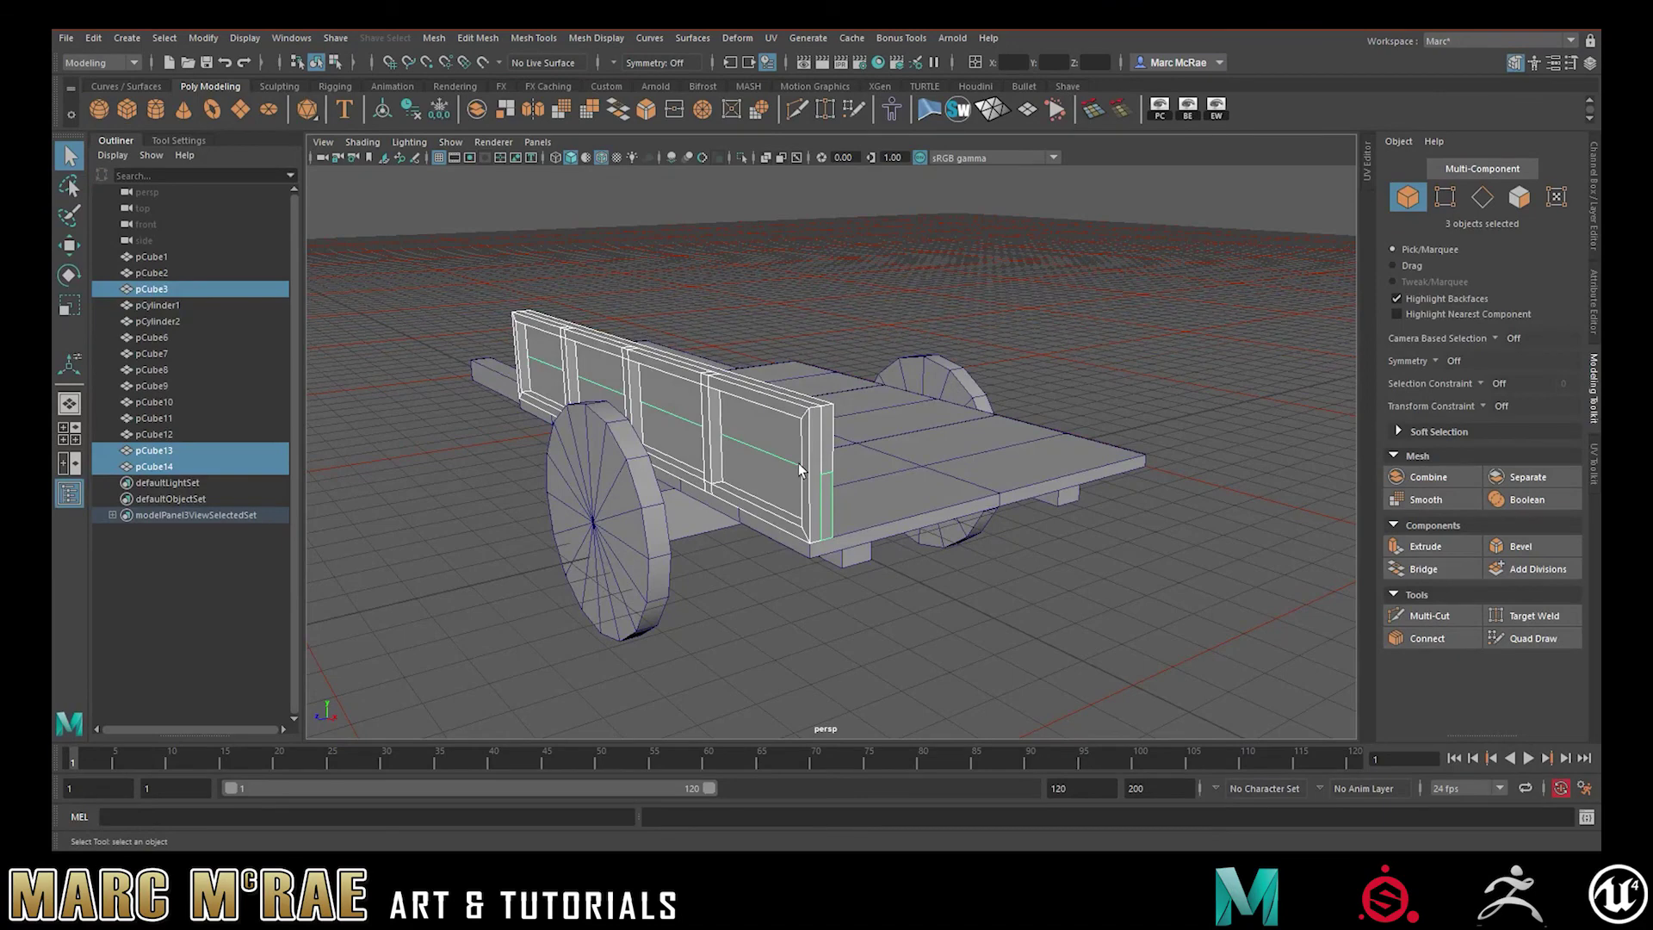
{"action": "left_click_drag", "start_coordinate": [990, 414], "coordinate": [881, 389], "text": "alt"}
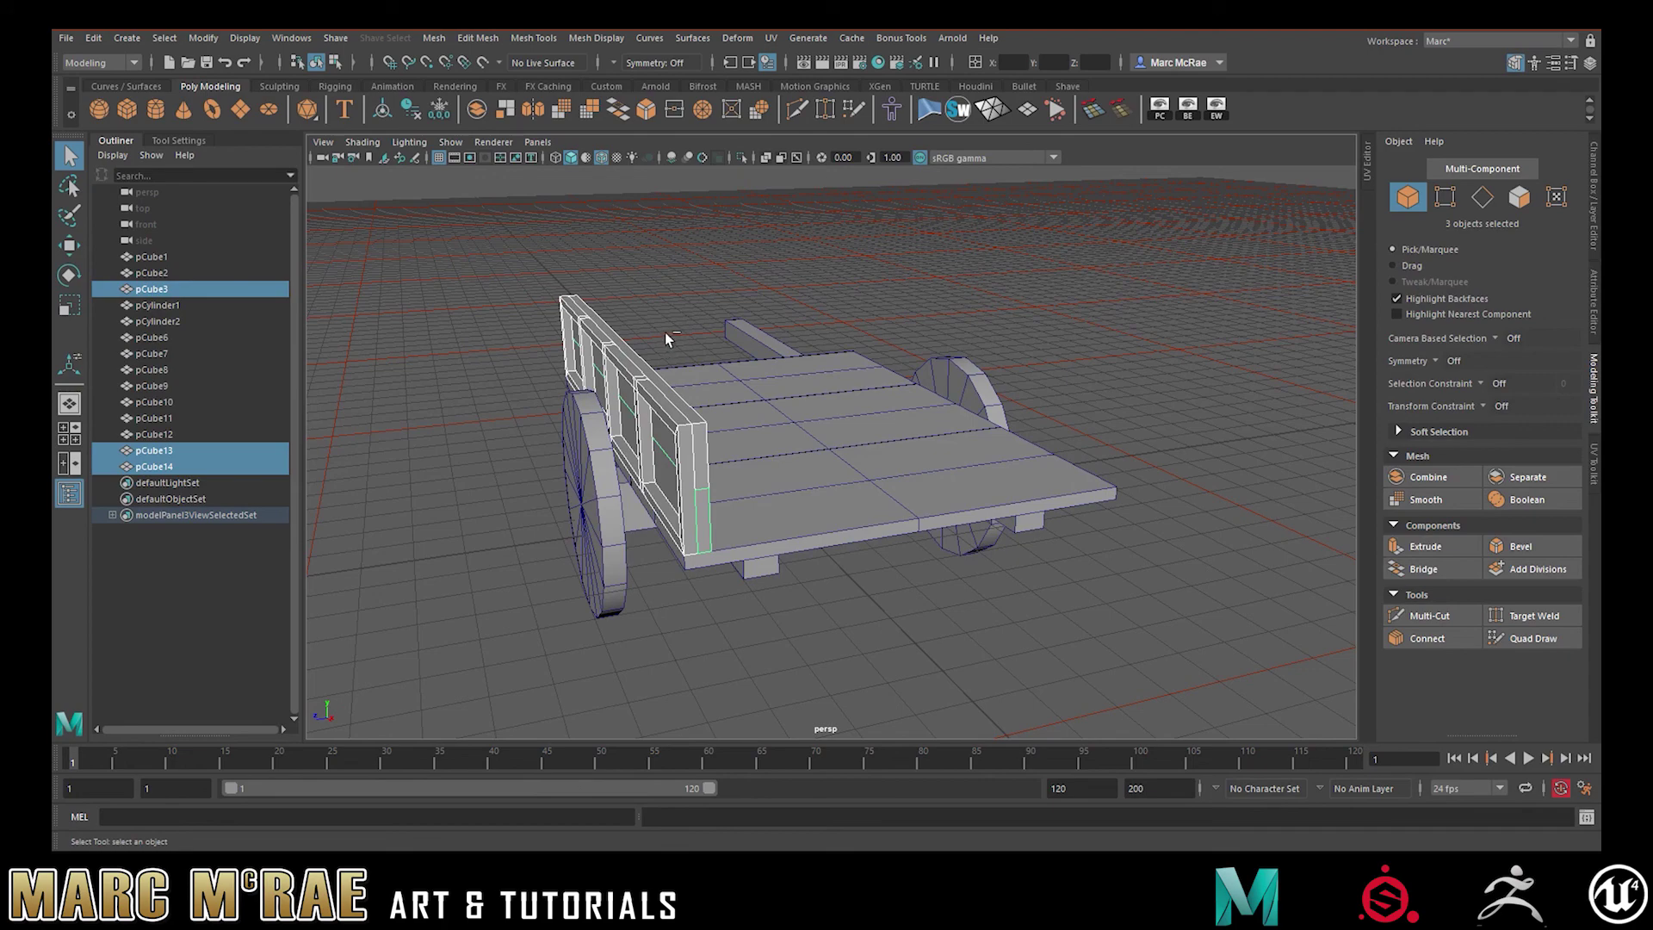
{"action": "key", "text": "ctrl+g"}
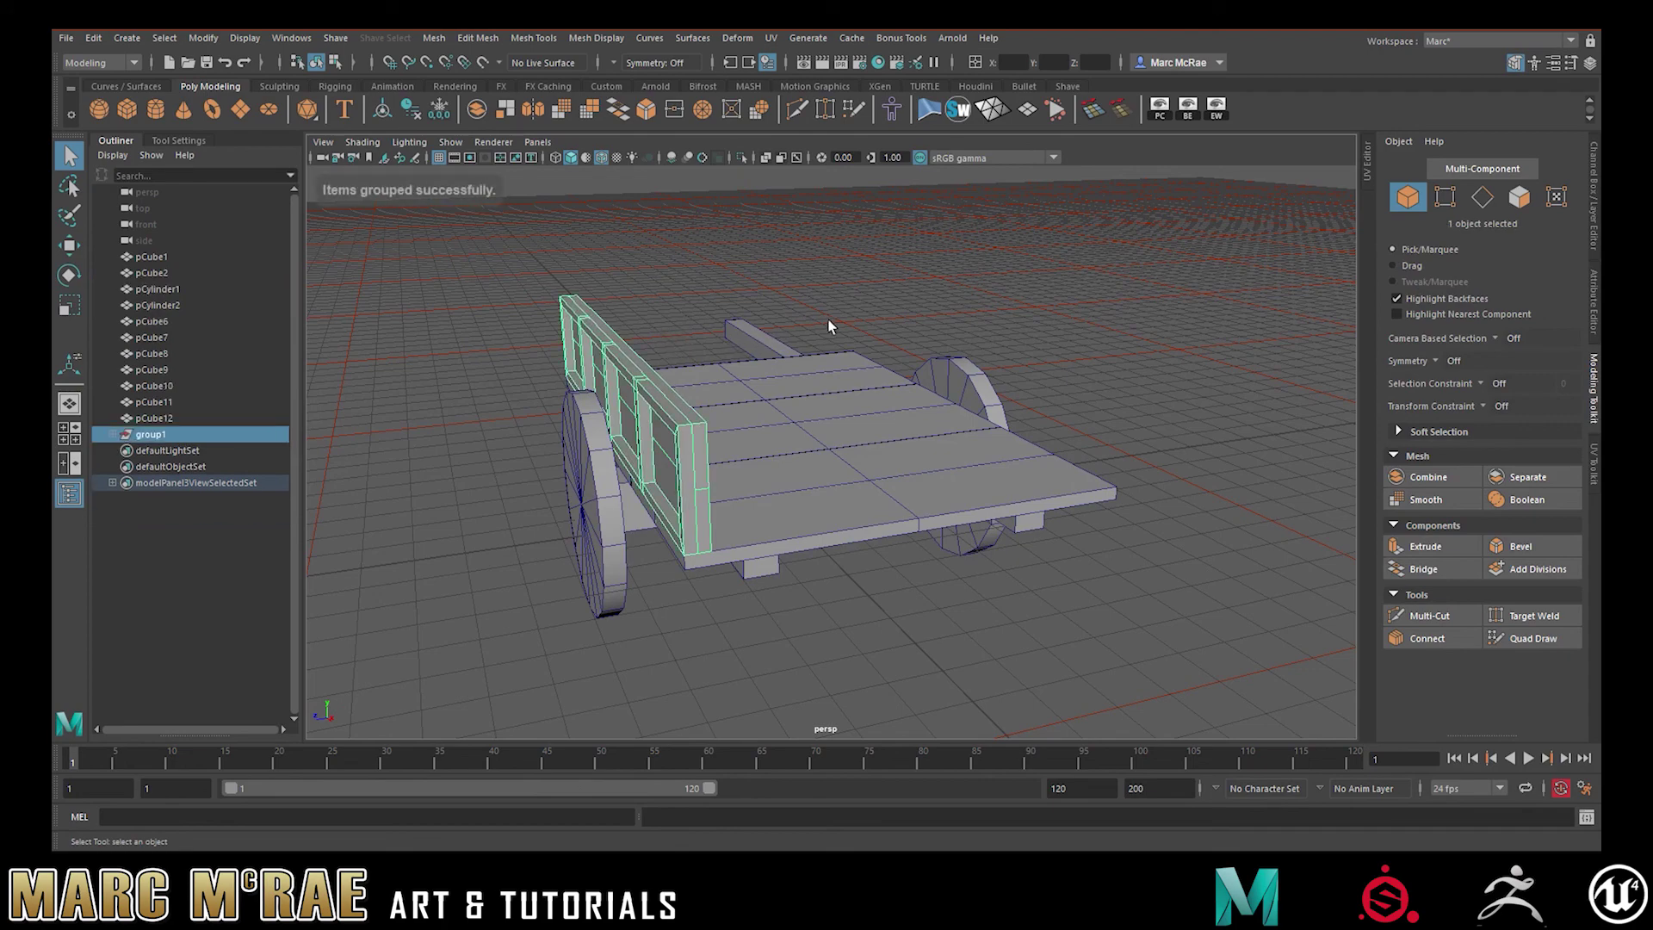
Duplicate the side board group, then freeze the copy's transformations and show its channel values
{"action": "key", "text": "w"}
{"action": "left_click_drag", "start_coordinate": [865, 349], "coordinate": [839, 342], "text": "alt"}
{"action": "key", "text": "ctrl+g"}
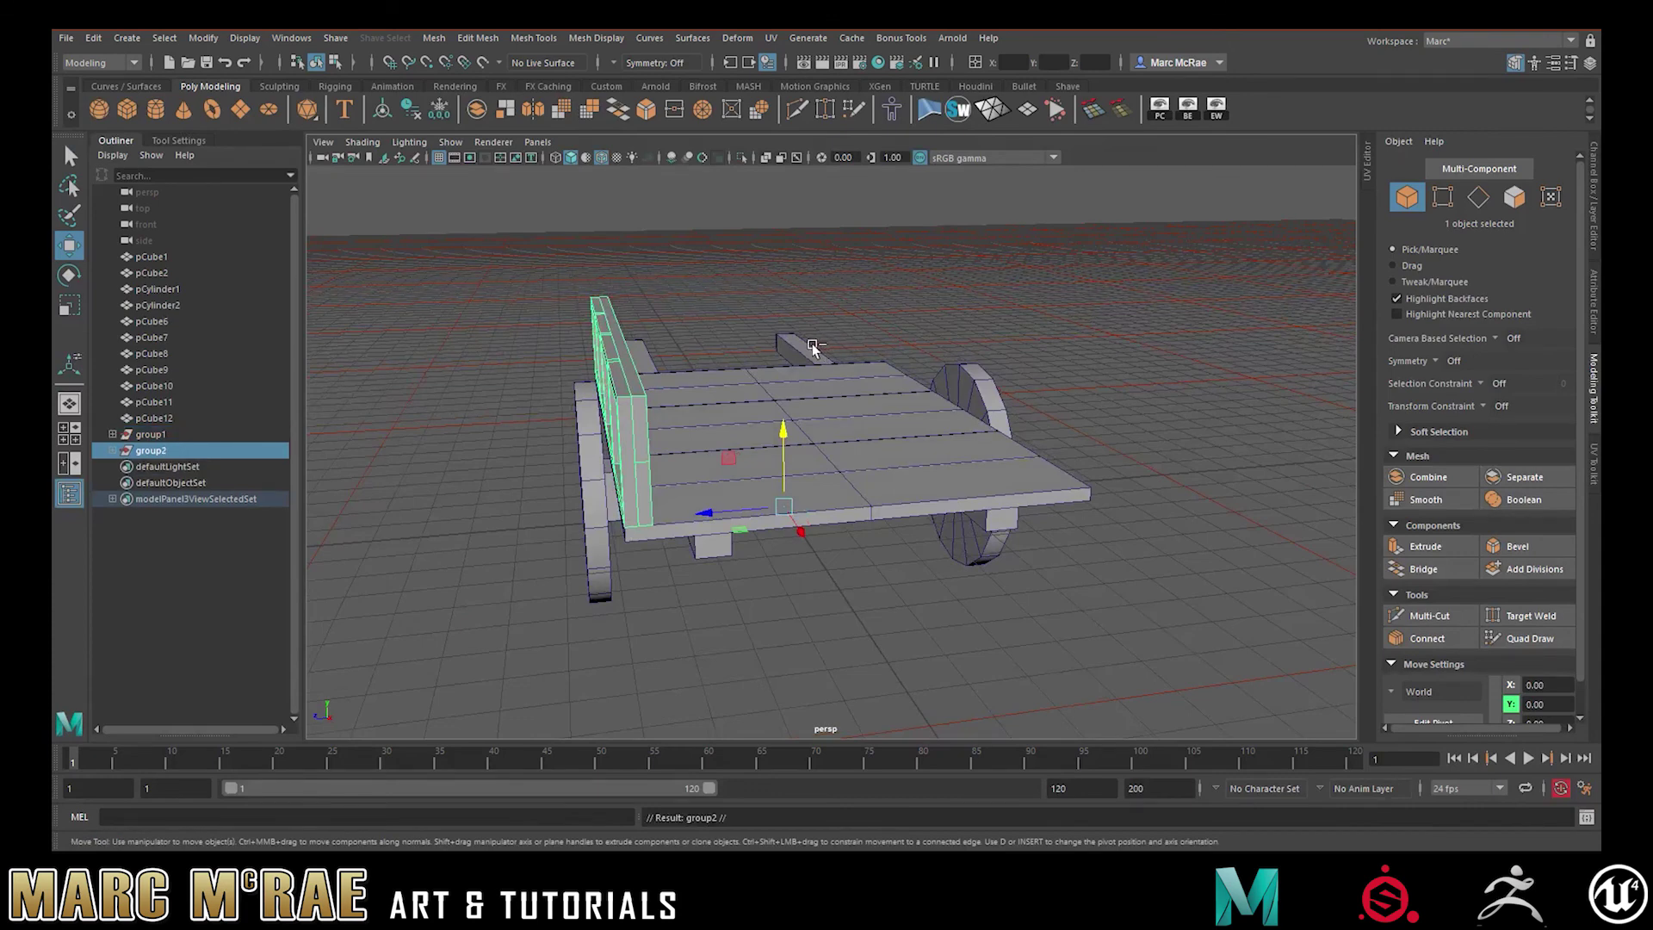
{"action": "left_click", "coordinate": [439, 112]}
{"action": "left_click", "coordinate": [1593, 225]}
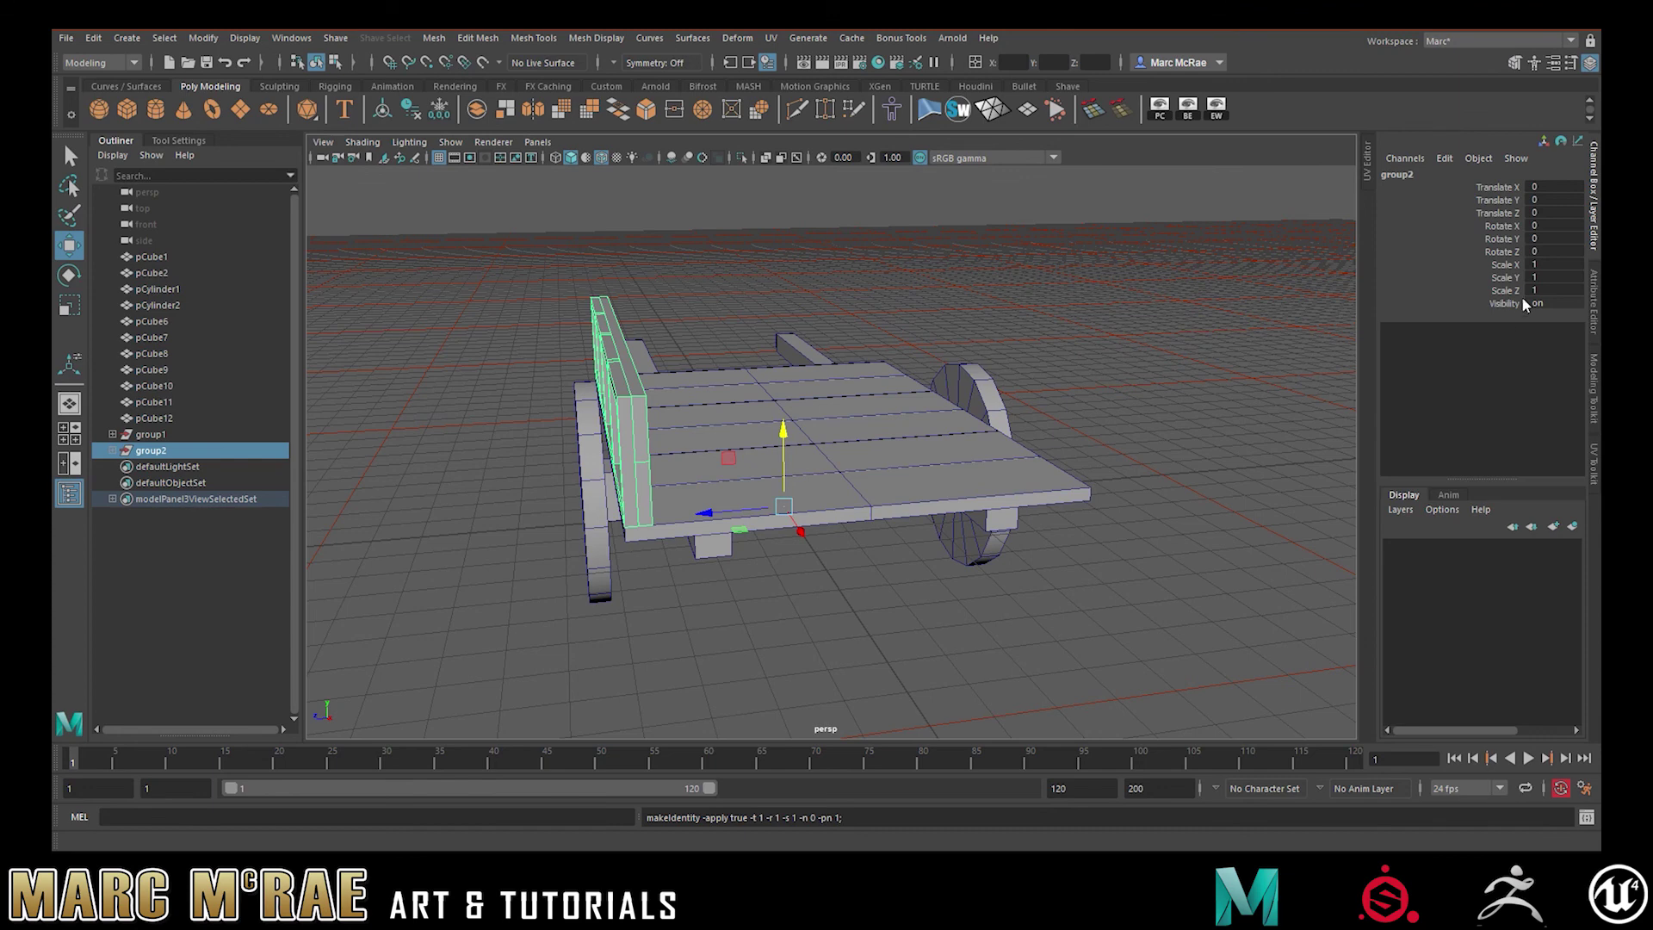
Set the Mirror options to the world Z axis and apply them to the duplicated side board group
{"action": "left_click_drag", "start_coordinate": [852, 574], "coordinate": [830, 568], "text": "alt"}
{"action": "right_click", "coordinate": [593, 396]}
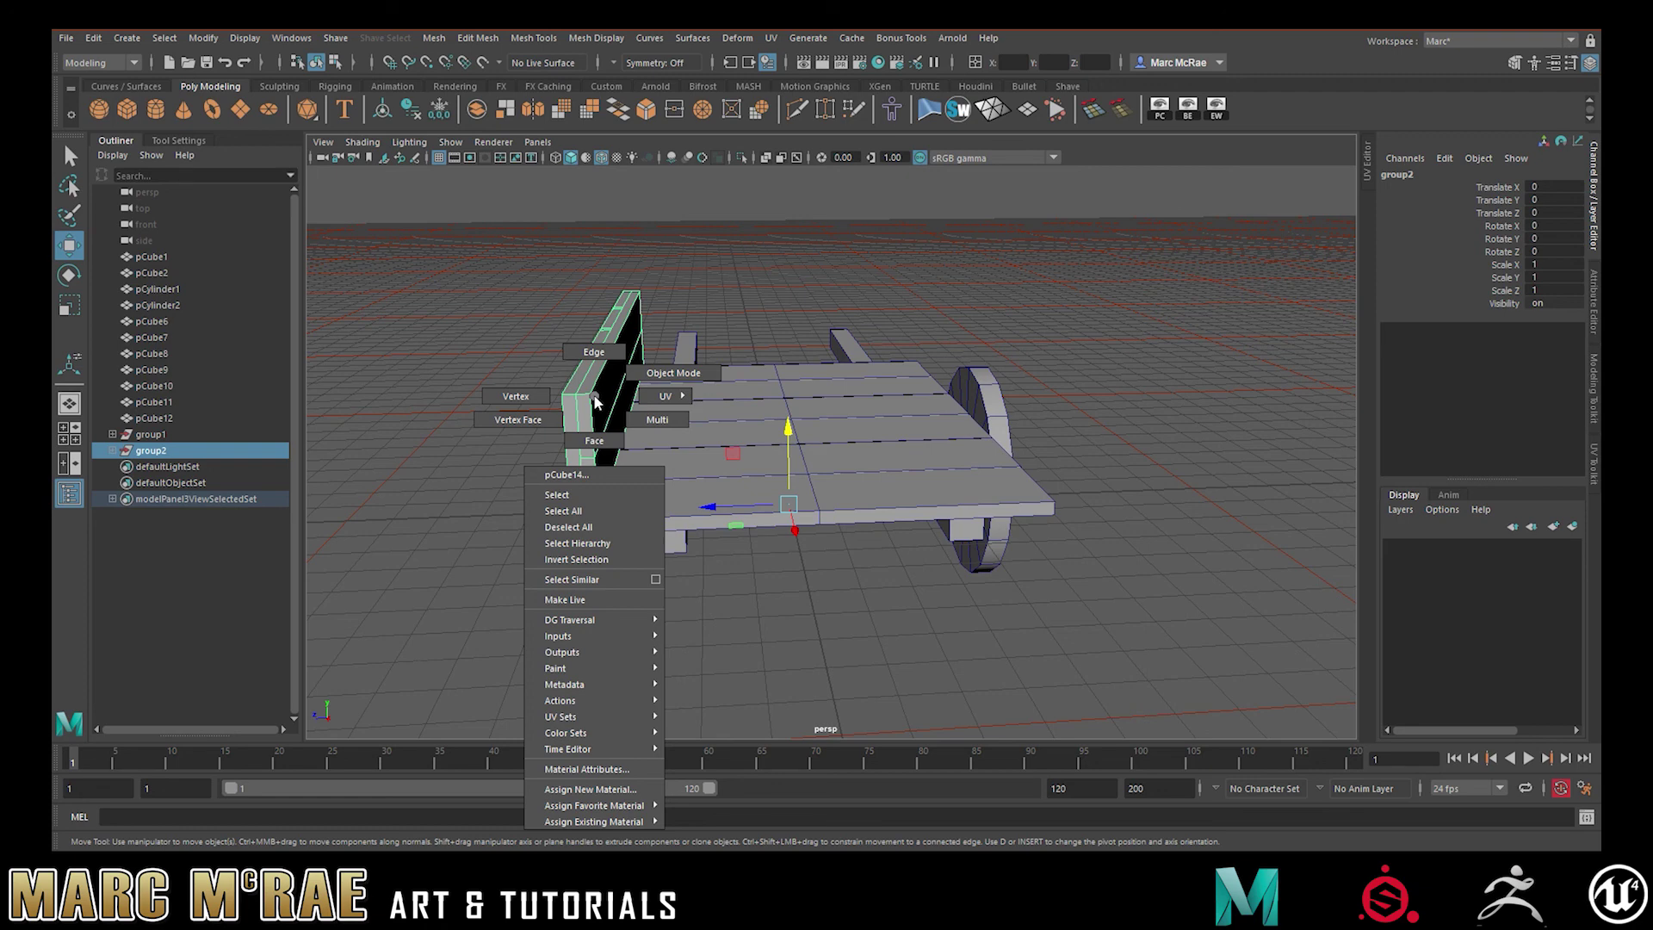
{"action": "left_click", "coordinate": [593, 397]}
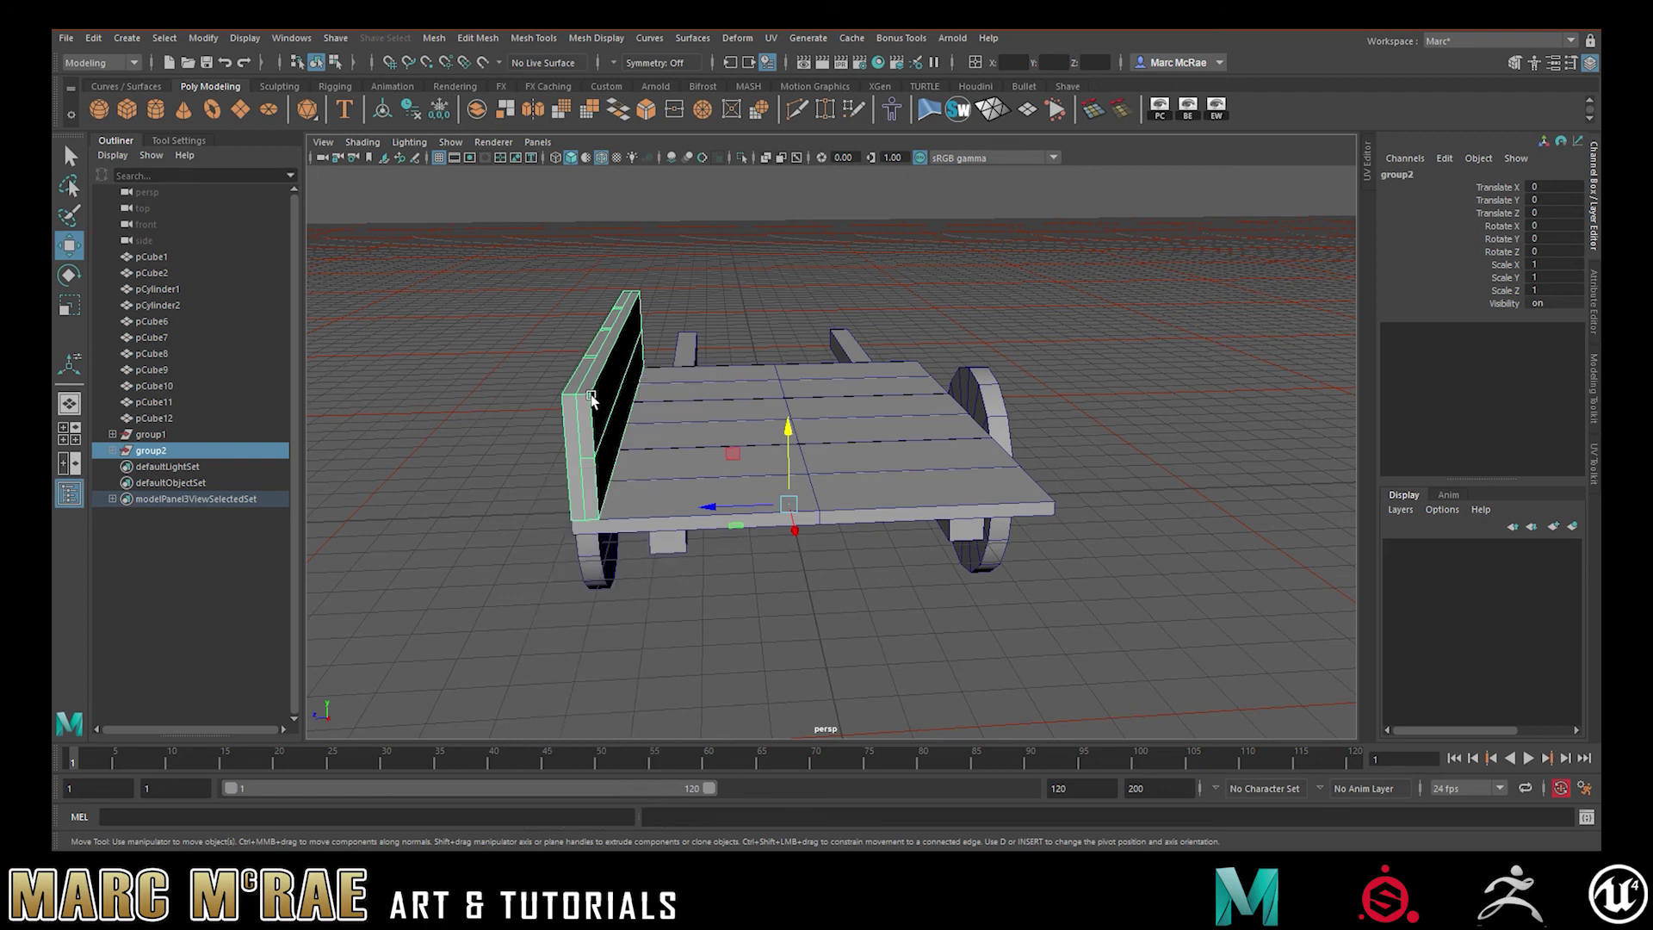
{"action": "right_click", "coordinate": [590, 401], "text": "shift"}
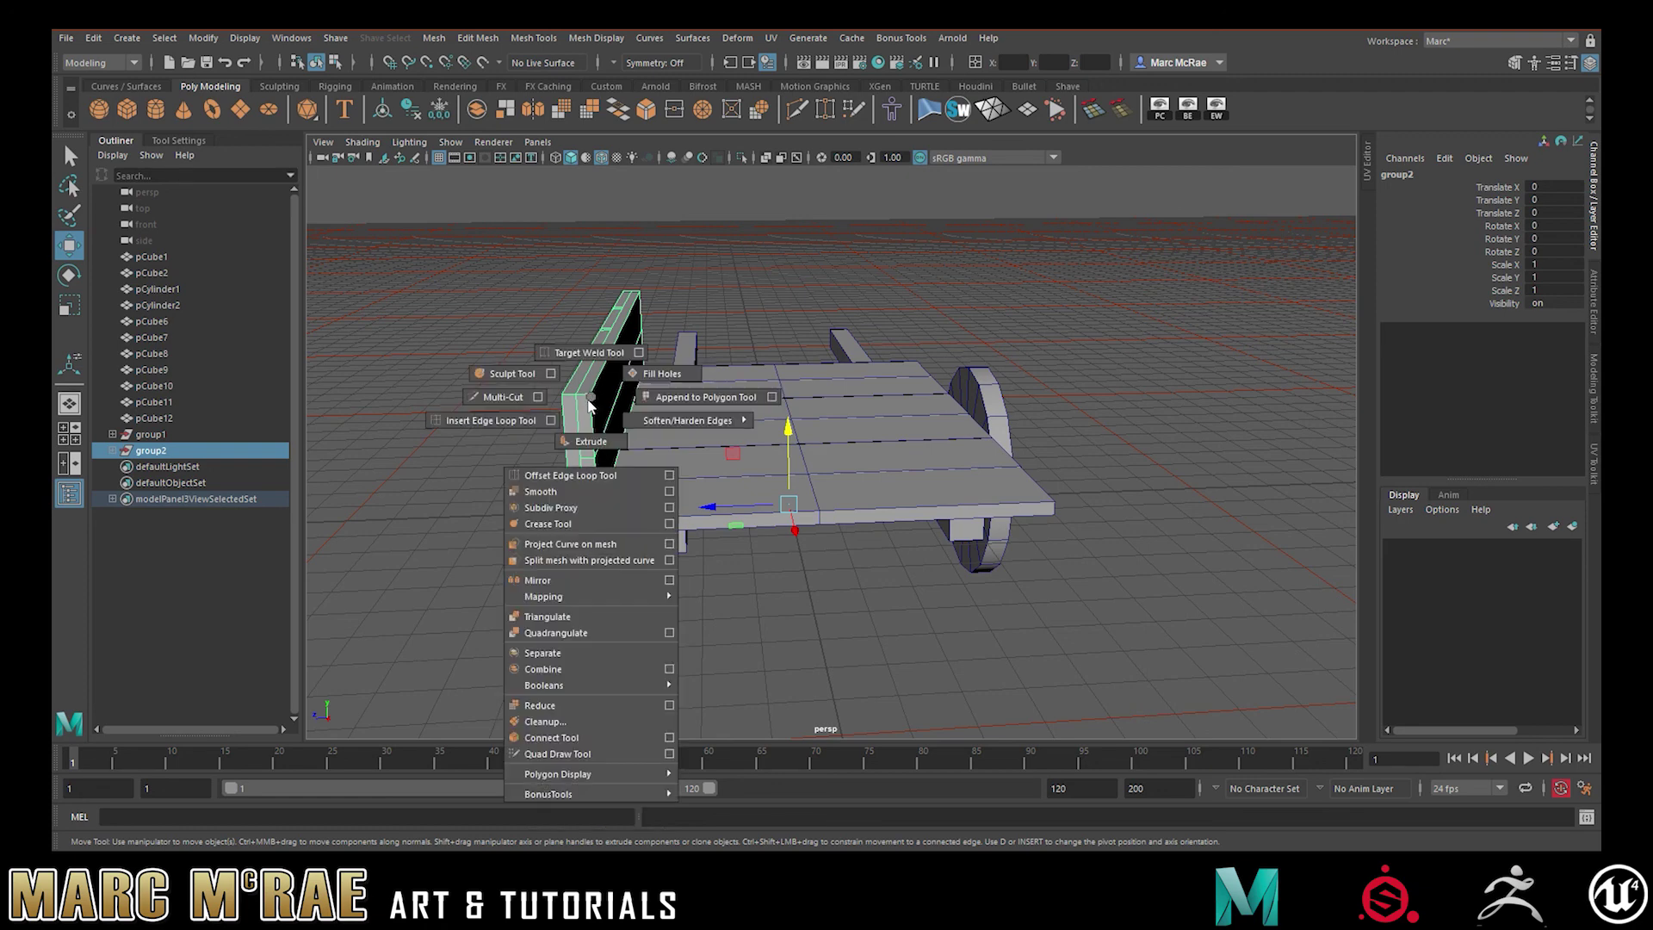
{"action": "left_click", "coordinate": [669, 582]}
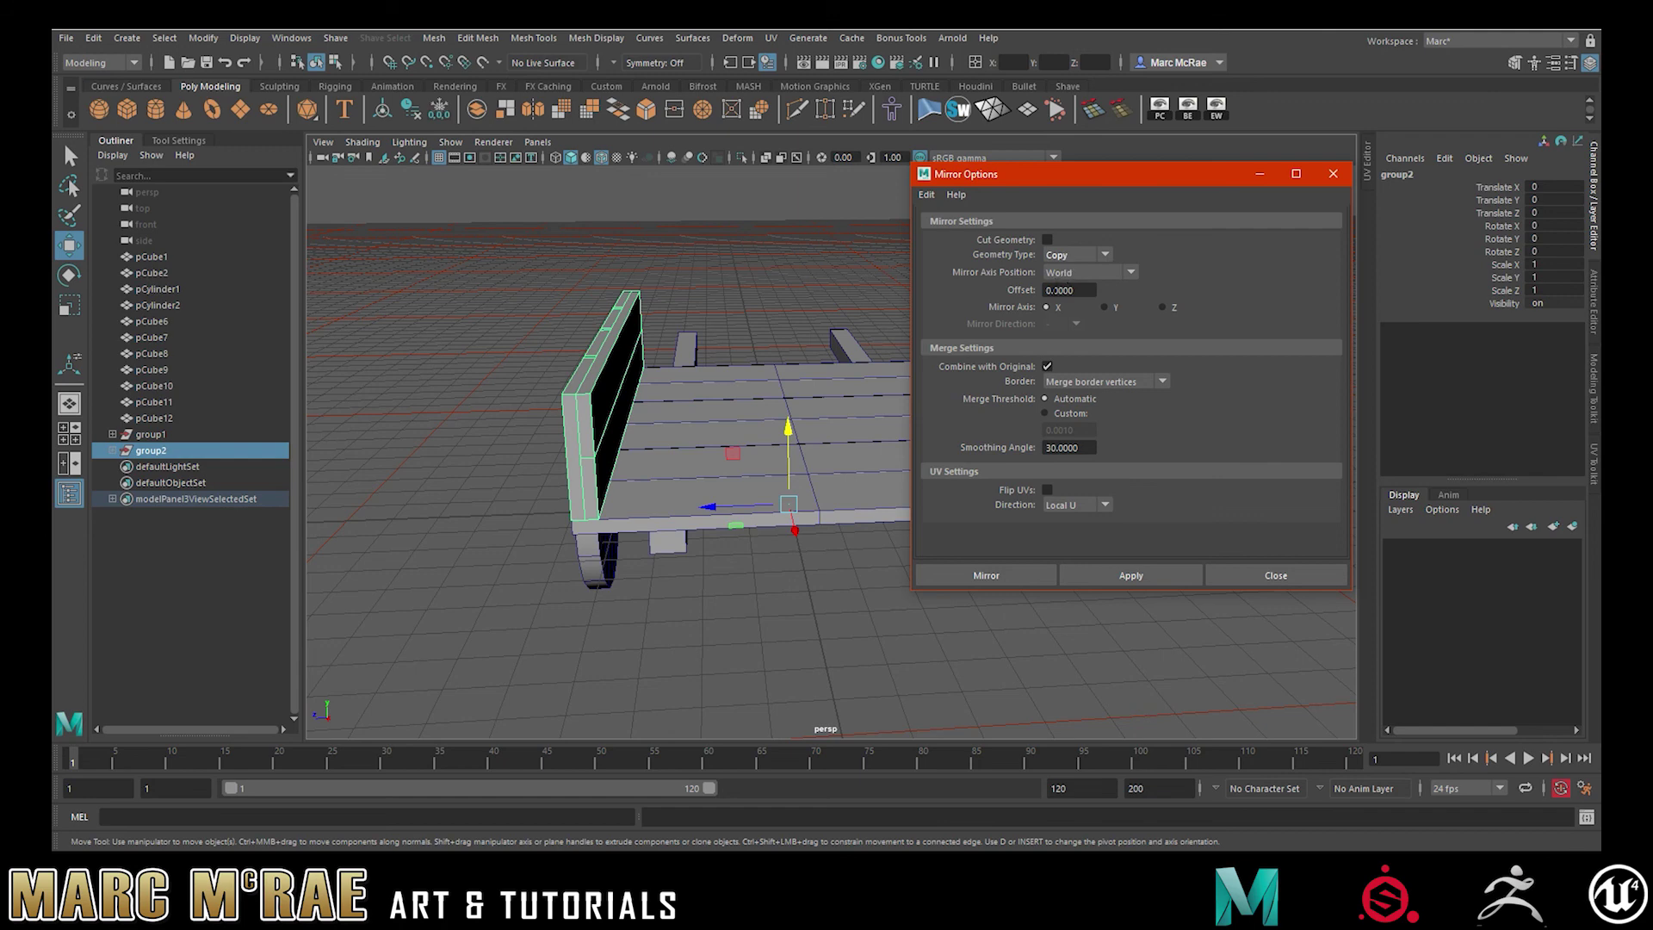
{"action": "left_click", "coordinate": [1162, 308]}
{"action": "left_click", "coordinate": [1119, 574]}
{"action": "middle_click_drag", "start_coordinate": [745, 498], "coordinate": [539, 525], "text": "alt"}
{"action": "scroll", "coordinate": [661, 498], "scroll_direction": "down", "scroll_amount": 1}
{"action": "left_click_drag", "start_coordinate": [452, 445], "coordinate": [658, 449], "text": "alt"}
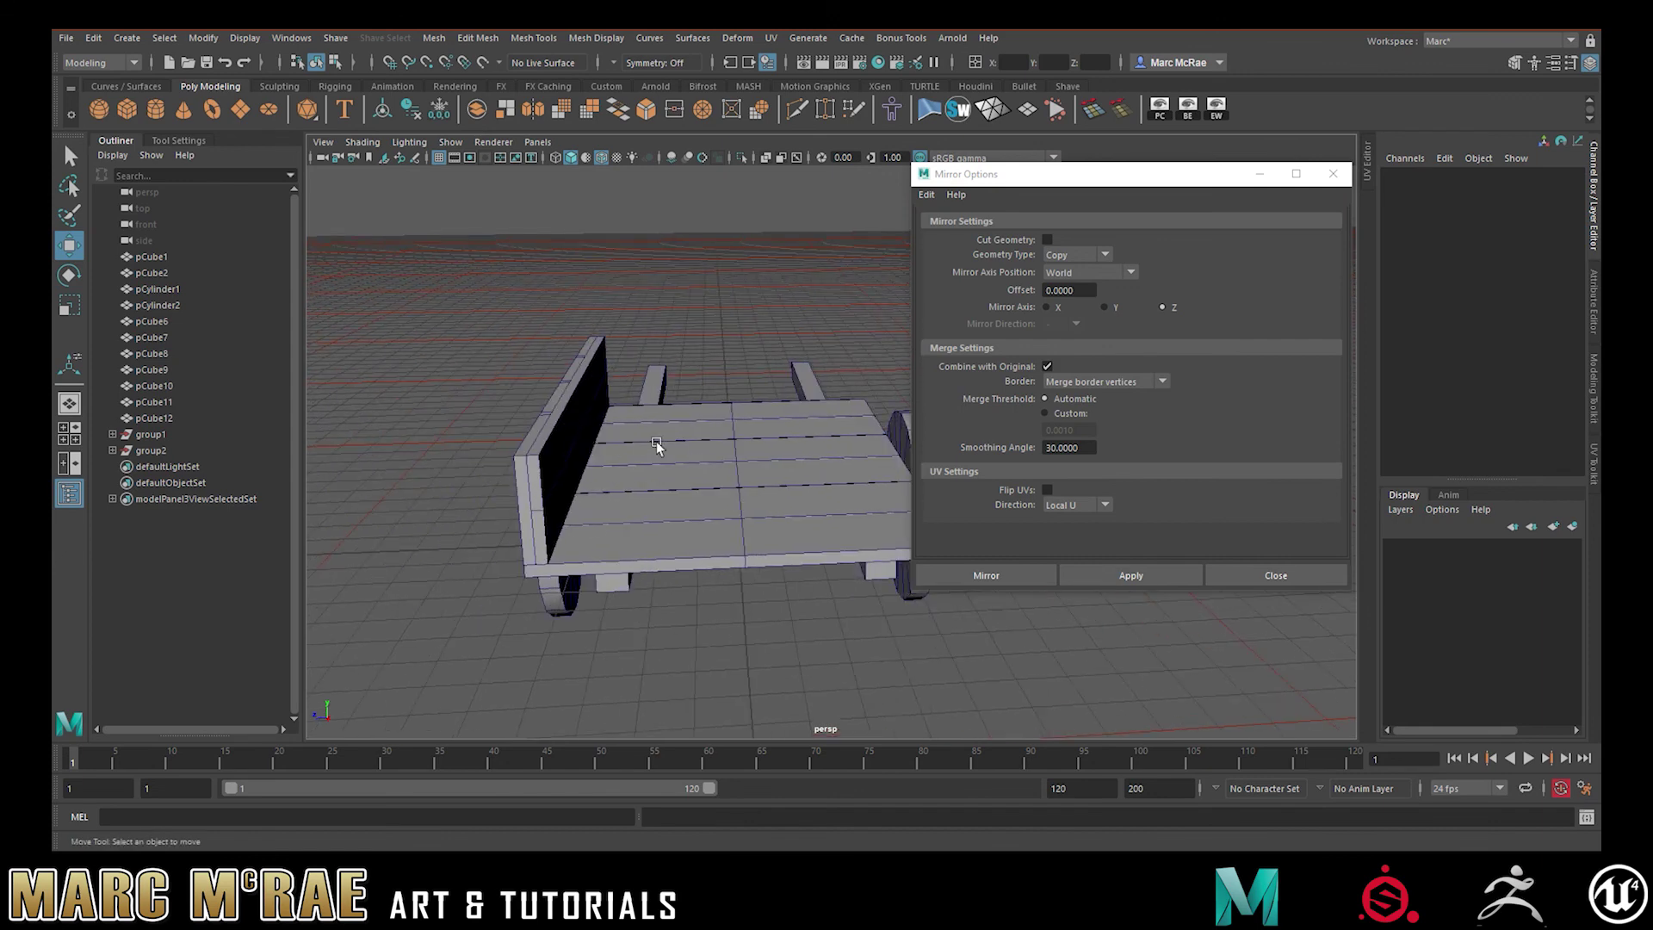
Delete the duplicated side board group, group2
{"action": "left_click", "coordinate": [561, 433]}
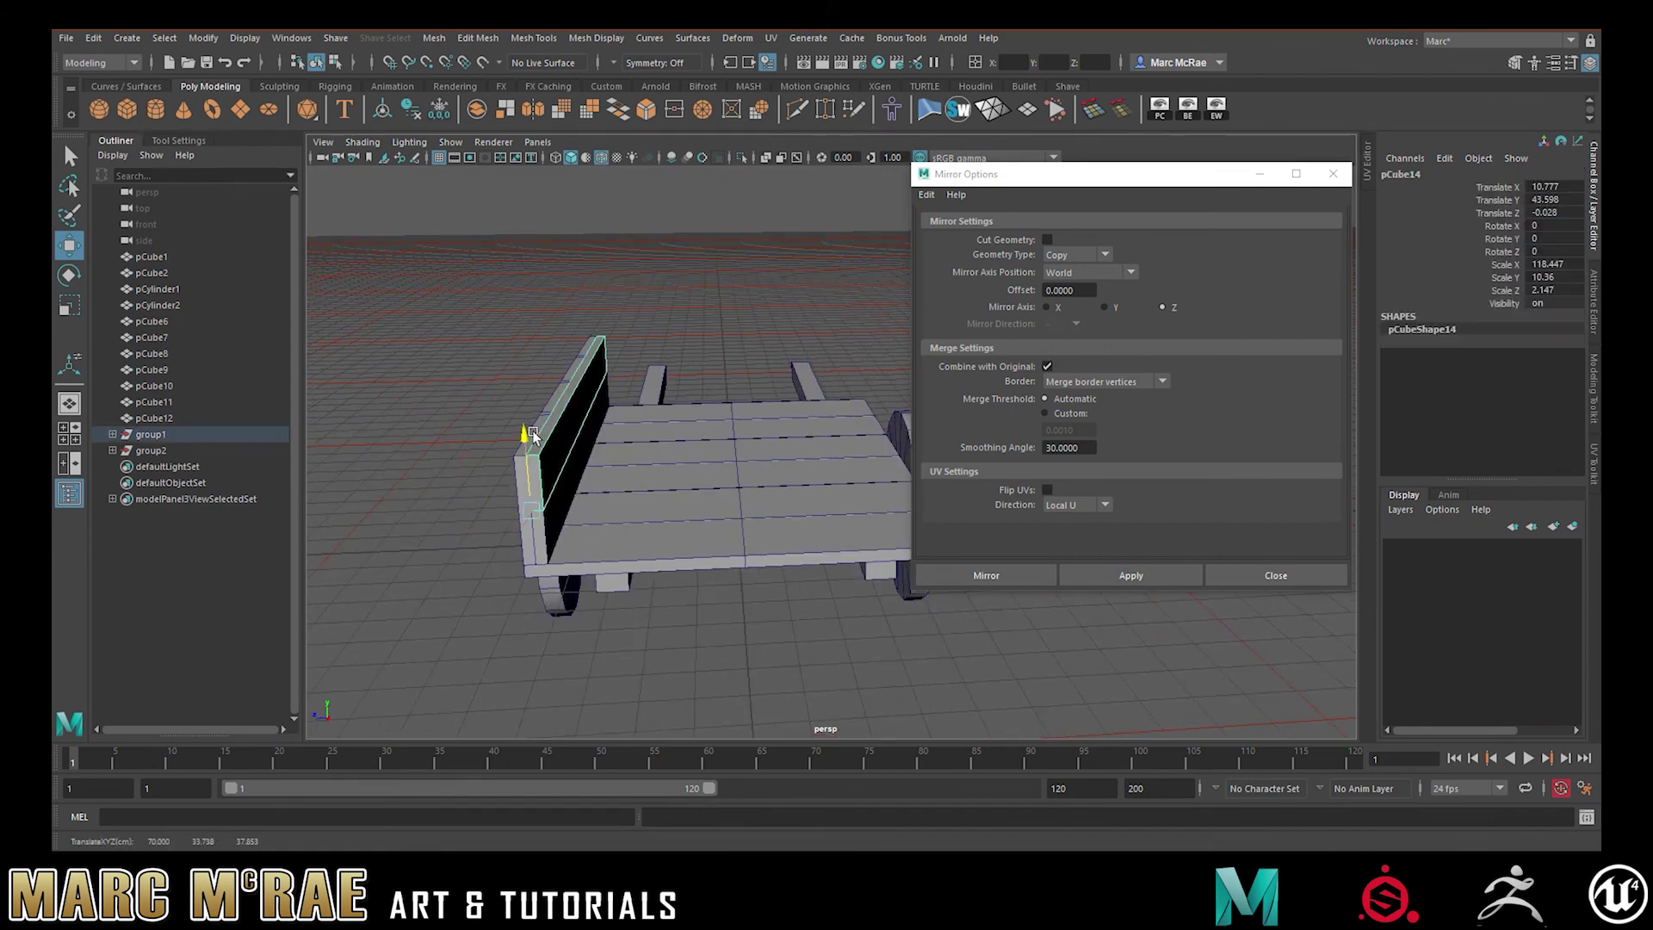
{"action": "left_click", "coordinate": [538, 434]}
{"action": "left_click", "coordinate": [164, 466]}
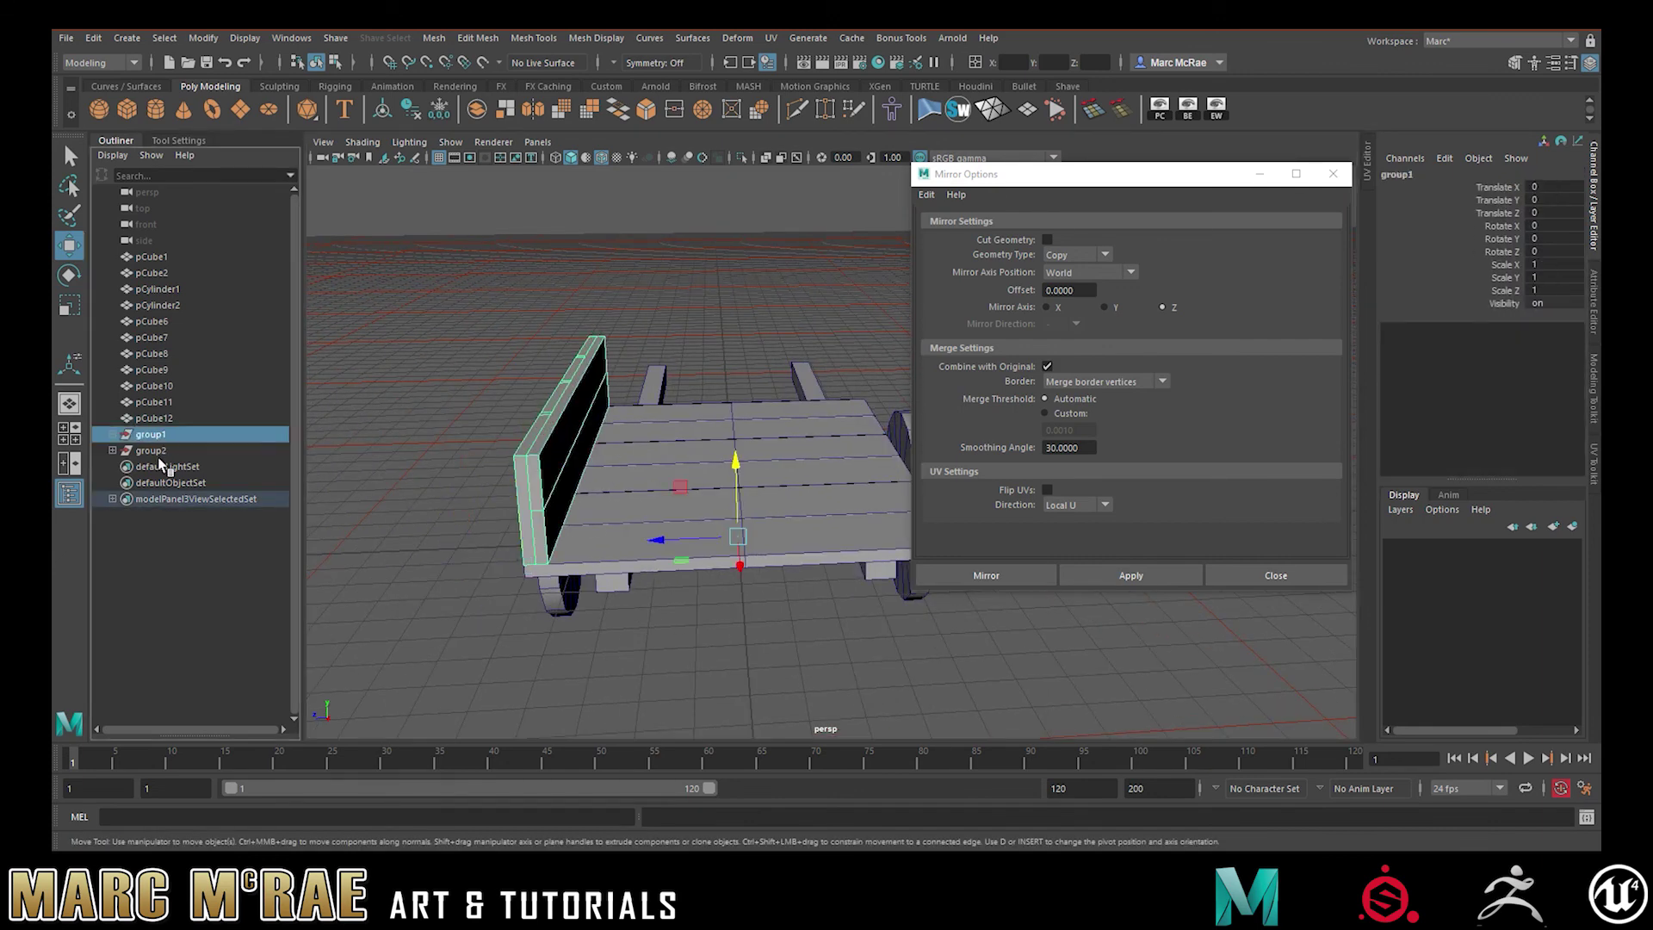
{"action": "left_click", "coordinate": [151, 450]}
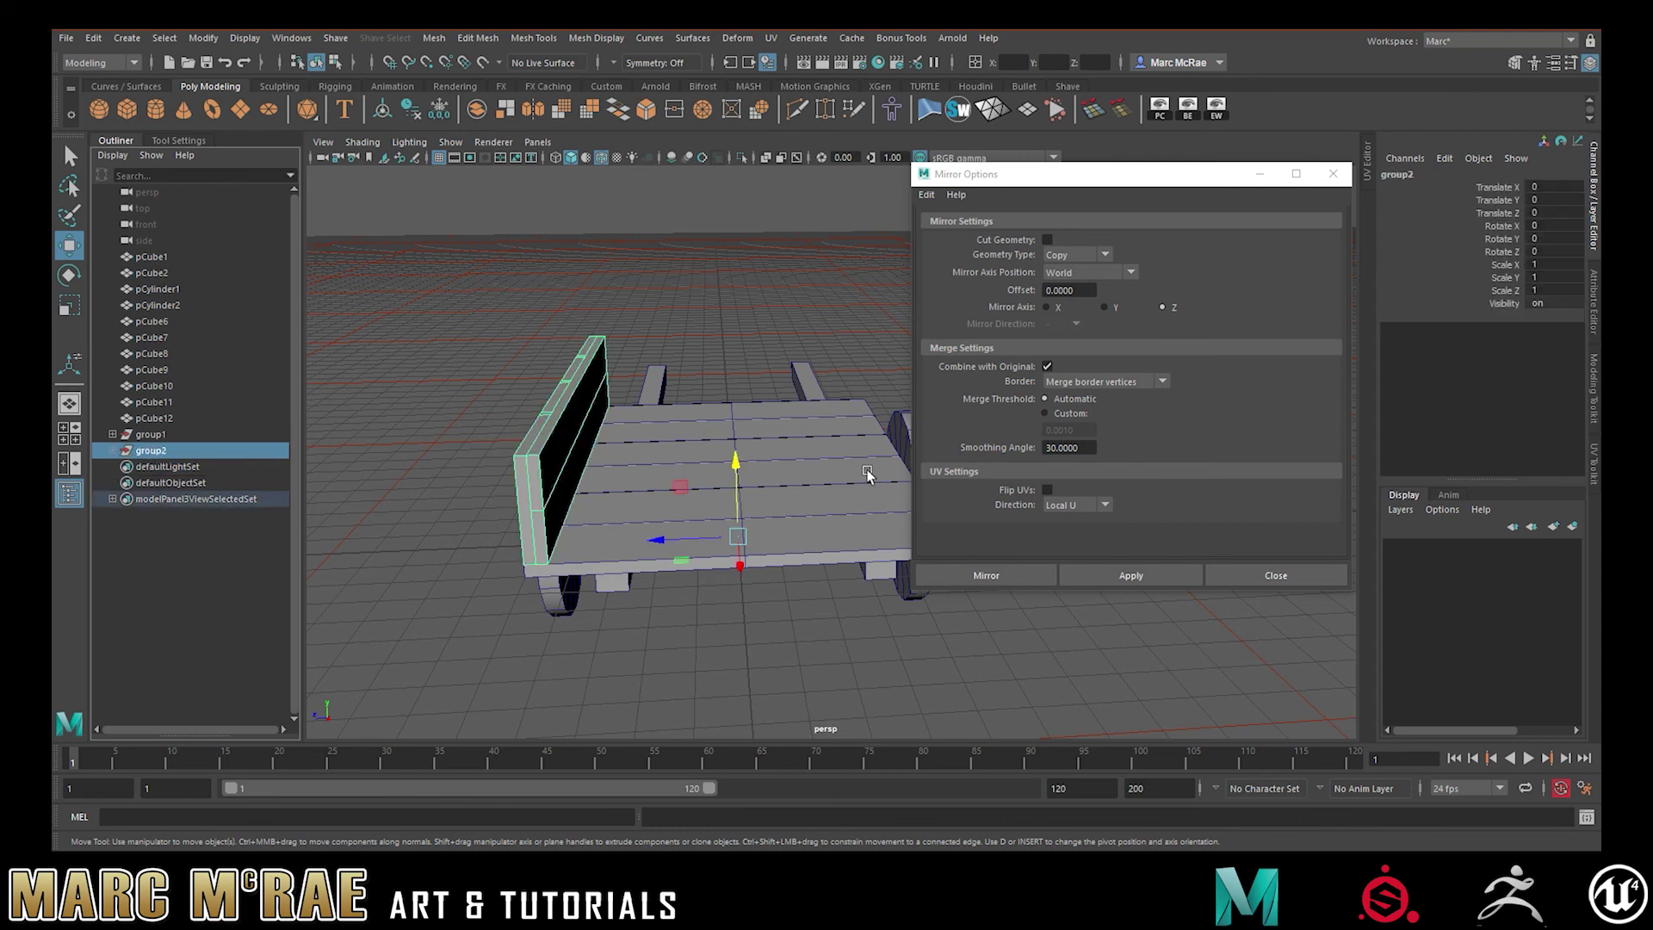
{"action": "key", "text": "Delete"}
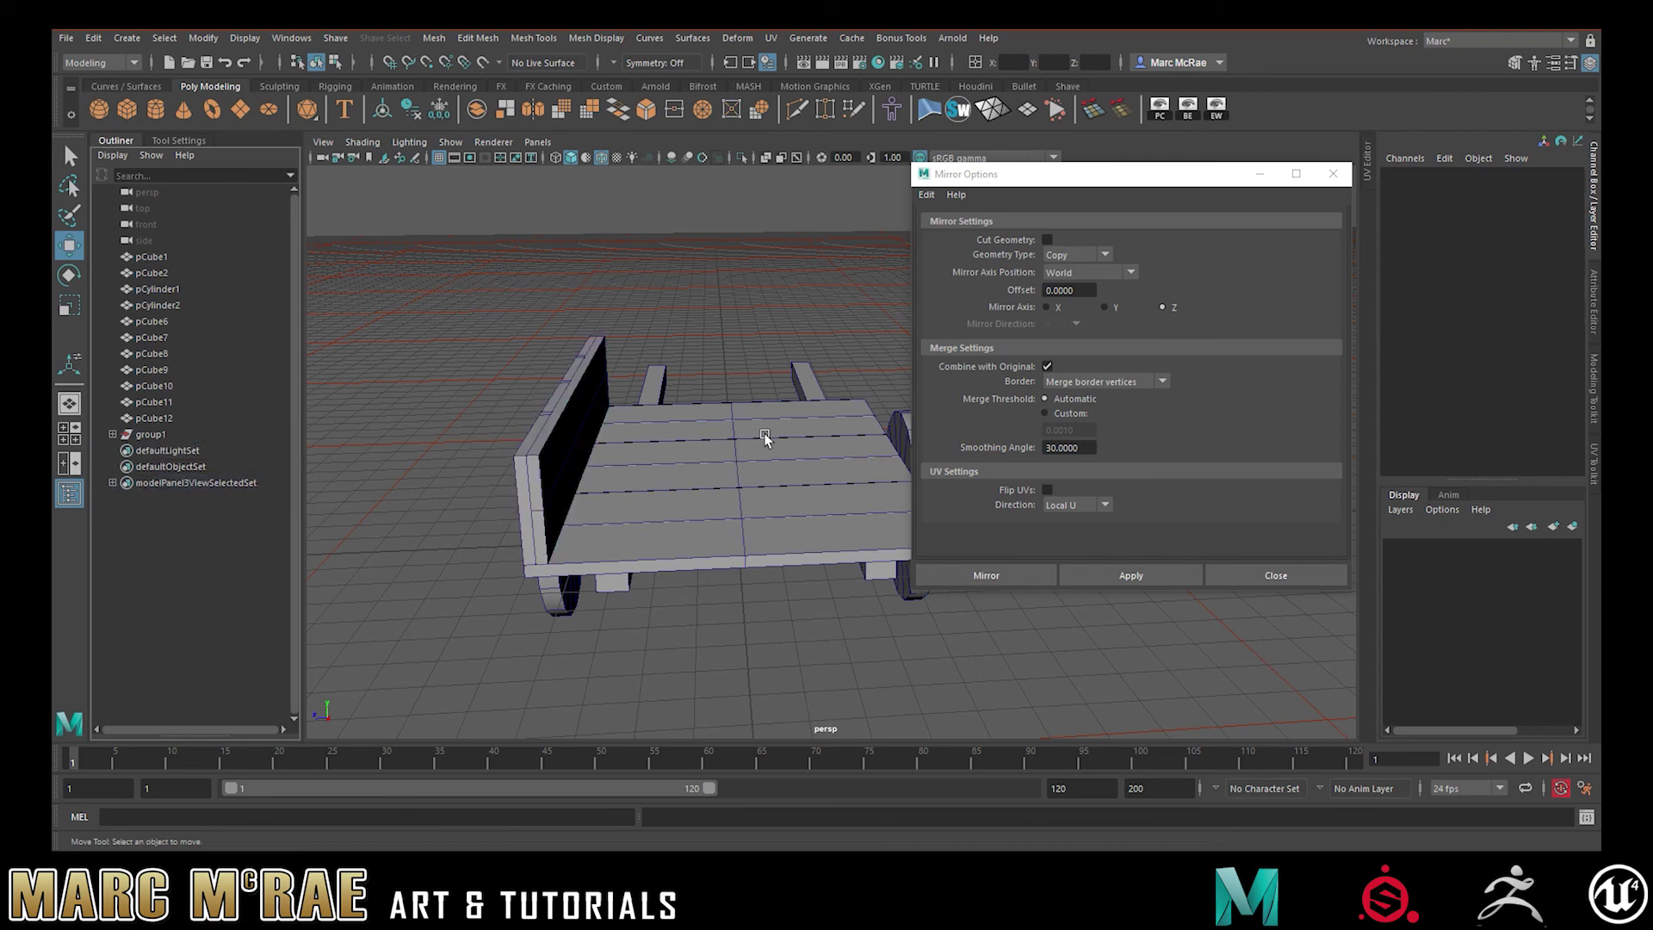
Mirror the original side board group across the world Z axis and close the Mirror options
{"action": "left_click", "coordinate": [160, 434]}
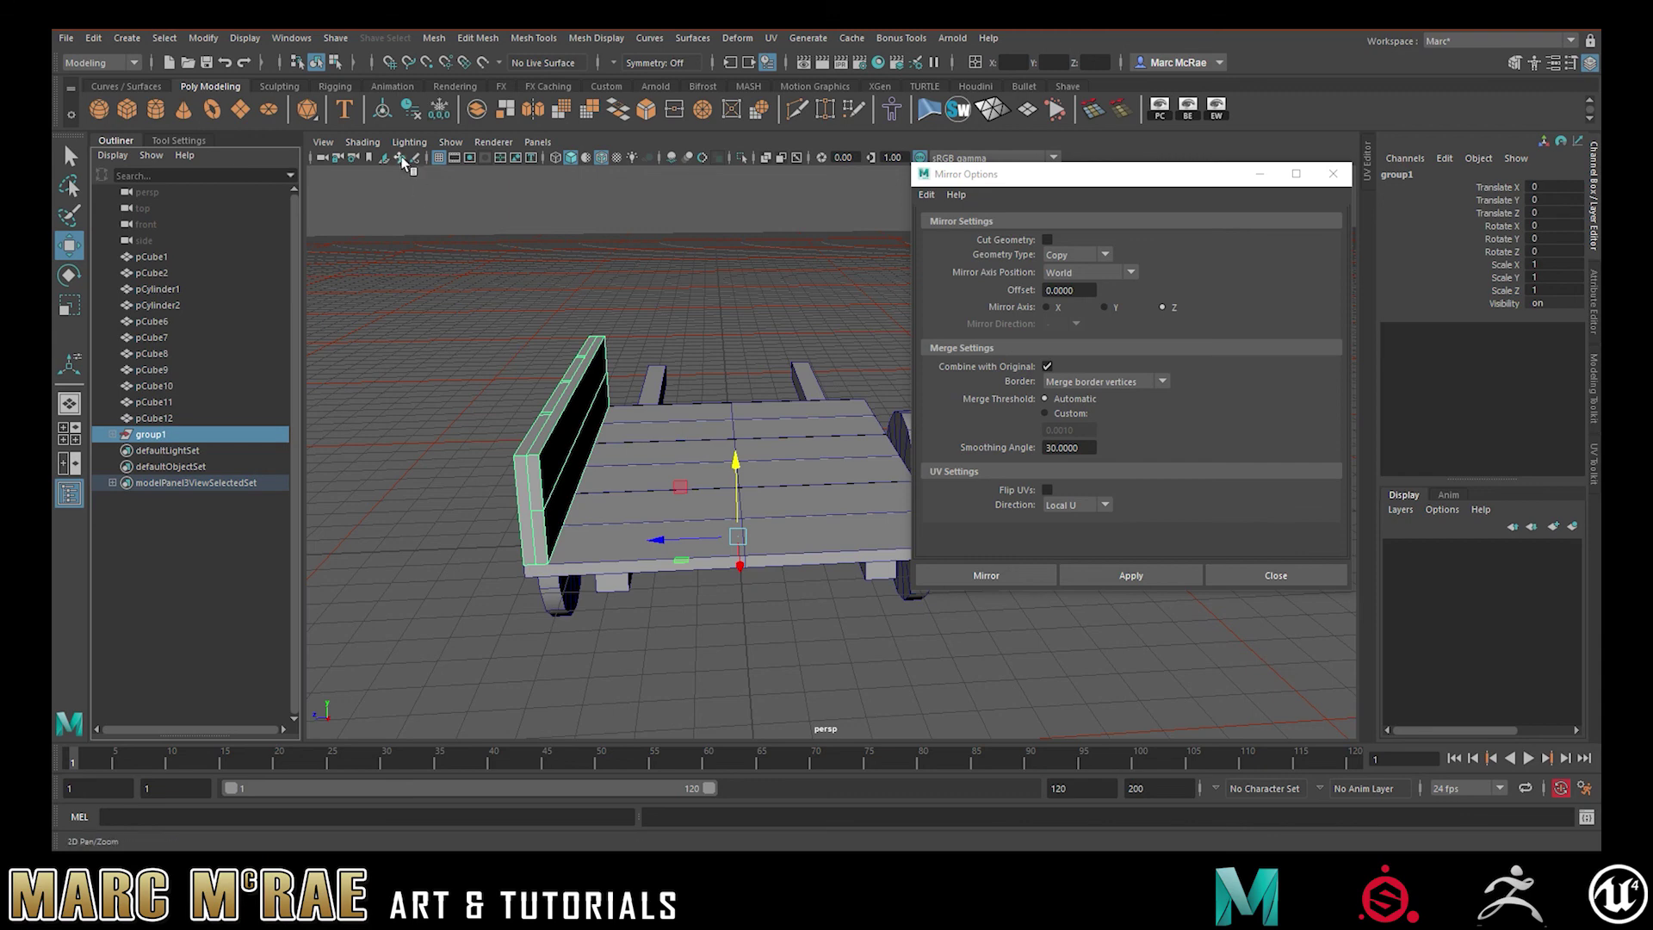
{"action": "left_click", "coordinate": [1128, 580]}
{"action": "left_click_drag", "start_coordinate": [686, 408], "coordinate": [870, 509], "text": "alt"}
{"action": "left_click", "coordinate": [1274, 575]}
{"action": "mouse_move", "coordinate": [827, 452]}
{"action": "left_mouse_down", "text": "alt"}
{"action": "mouse_move", "coordinate": [849, 450]}
{"action": "mouse_move", "coordinate": [812, 457]}
{"action": "mouse_move", "coordinate": [828, 448]}
{"action": "left_mouse_up", "text": "alt"}
{"action": "middle_click_drag", "start_coordinate": [828, 448], "coordinate": [945, 451], "text": "alt"}
{"action": "left_click_drag", "start_coordinate": [945, 451], "coordinate": [853, 493], "text": "alt"}
Examine the mirrored side board frame and inner boards in the expanded group from several angles
{"action": "left_click", "coordinate": [933, 473]}
{"action": "left_click", "coordinate": [819, 463]}
{"action": "left_click", "coordinate": [789, 508]}
{"action": "left_click", "coordinate": [789, 514]}
{"action": "left_click_drag", "start_coordinate": [633, 465], "coordinate": [831, 469], "text": "alt"}
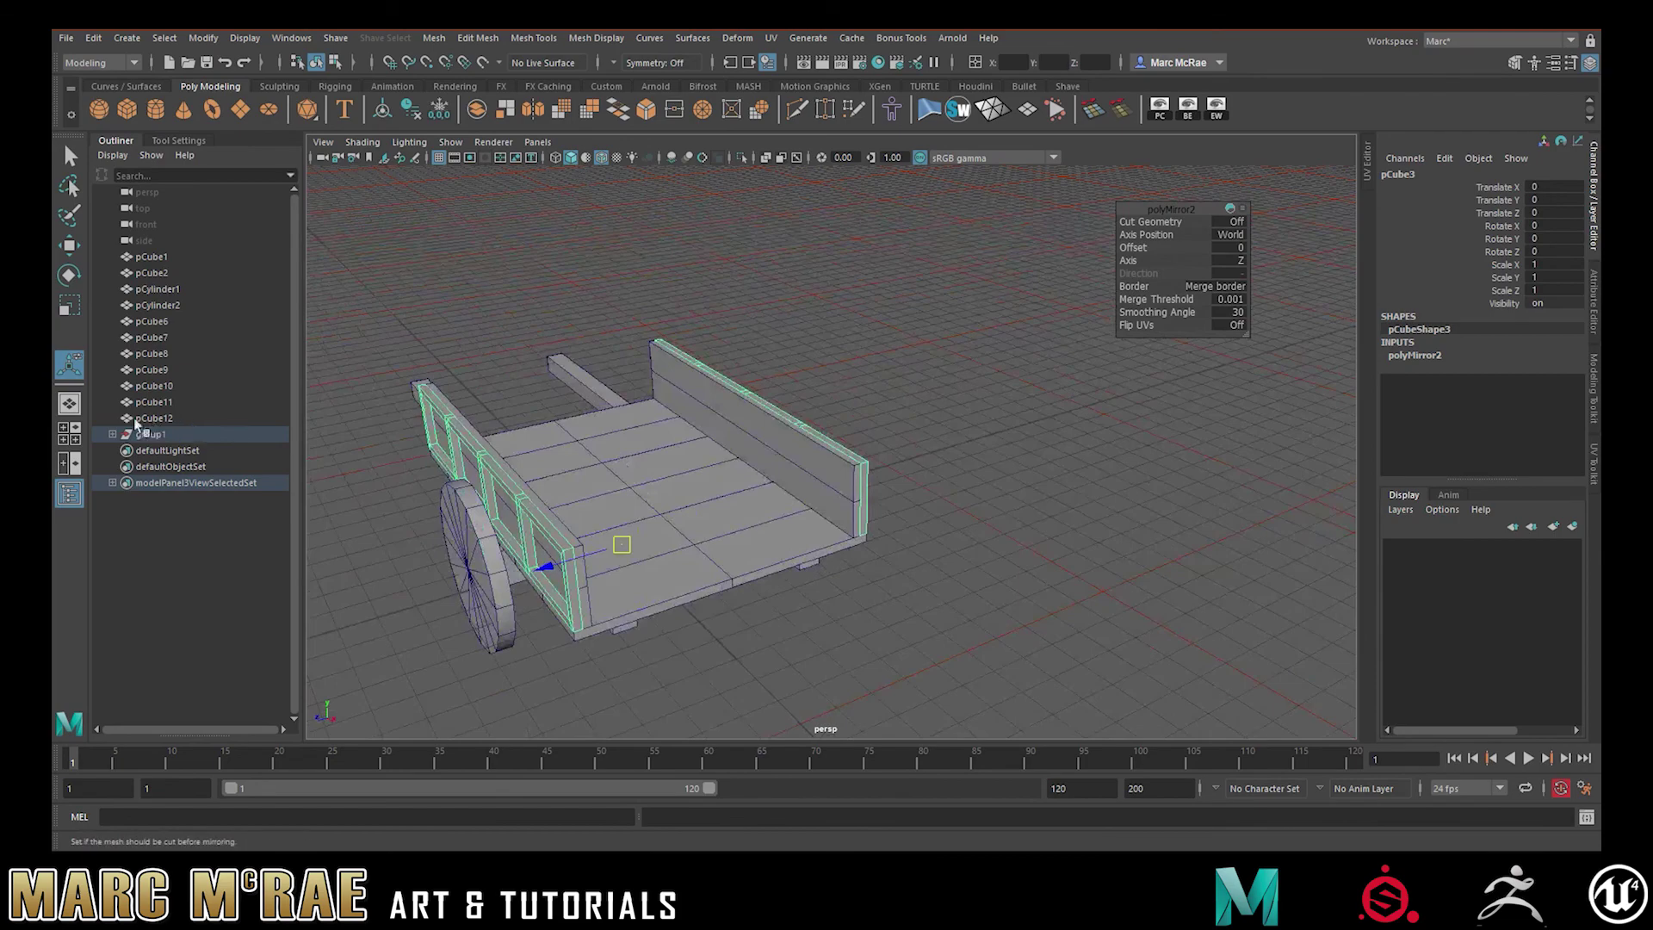
{"action": "left_click", "coordinate": [112, 434]}
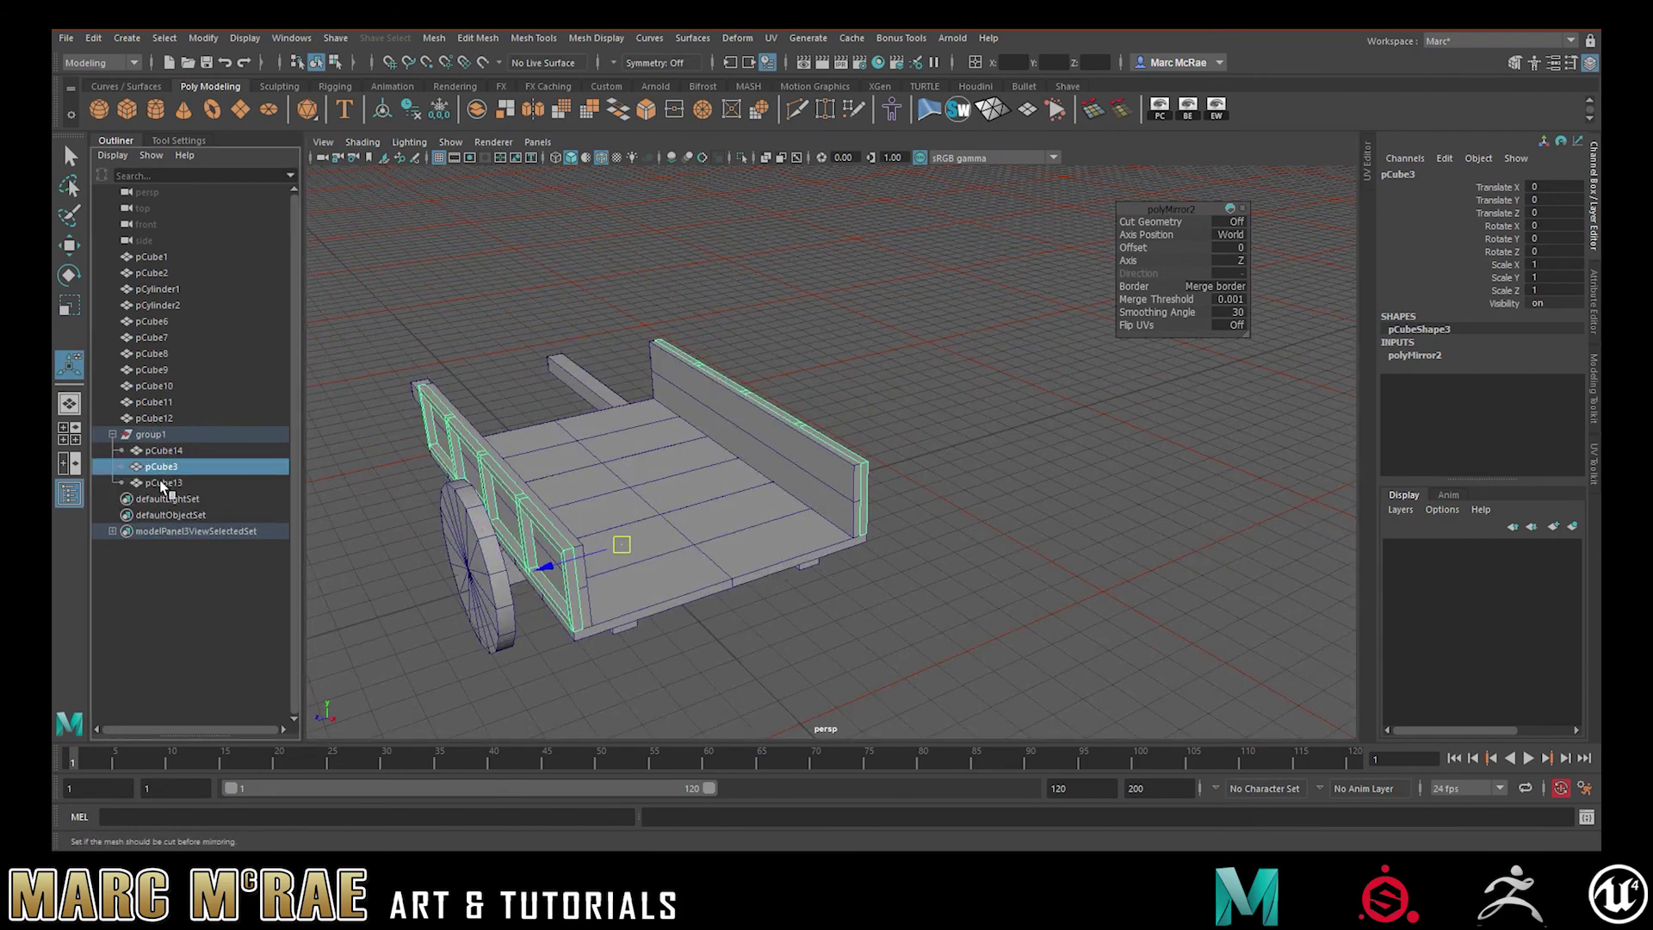
{"action": "left_click", "coordinate": [162, 483]}
{"action": "left_click_drag", "start_coordinate": [654, 479], "coordinate": [711, 472], "text": "alt"}
{"action": "right_click_drag", "start_coordinate": [711, 472], "coordinate": [856, 502], "text": "alt"}
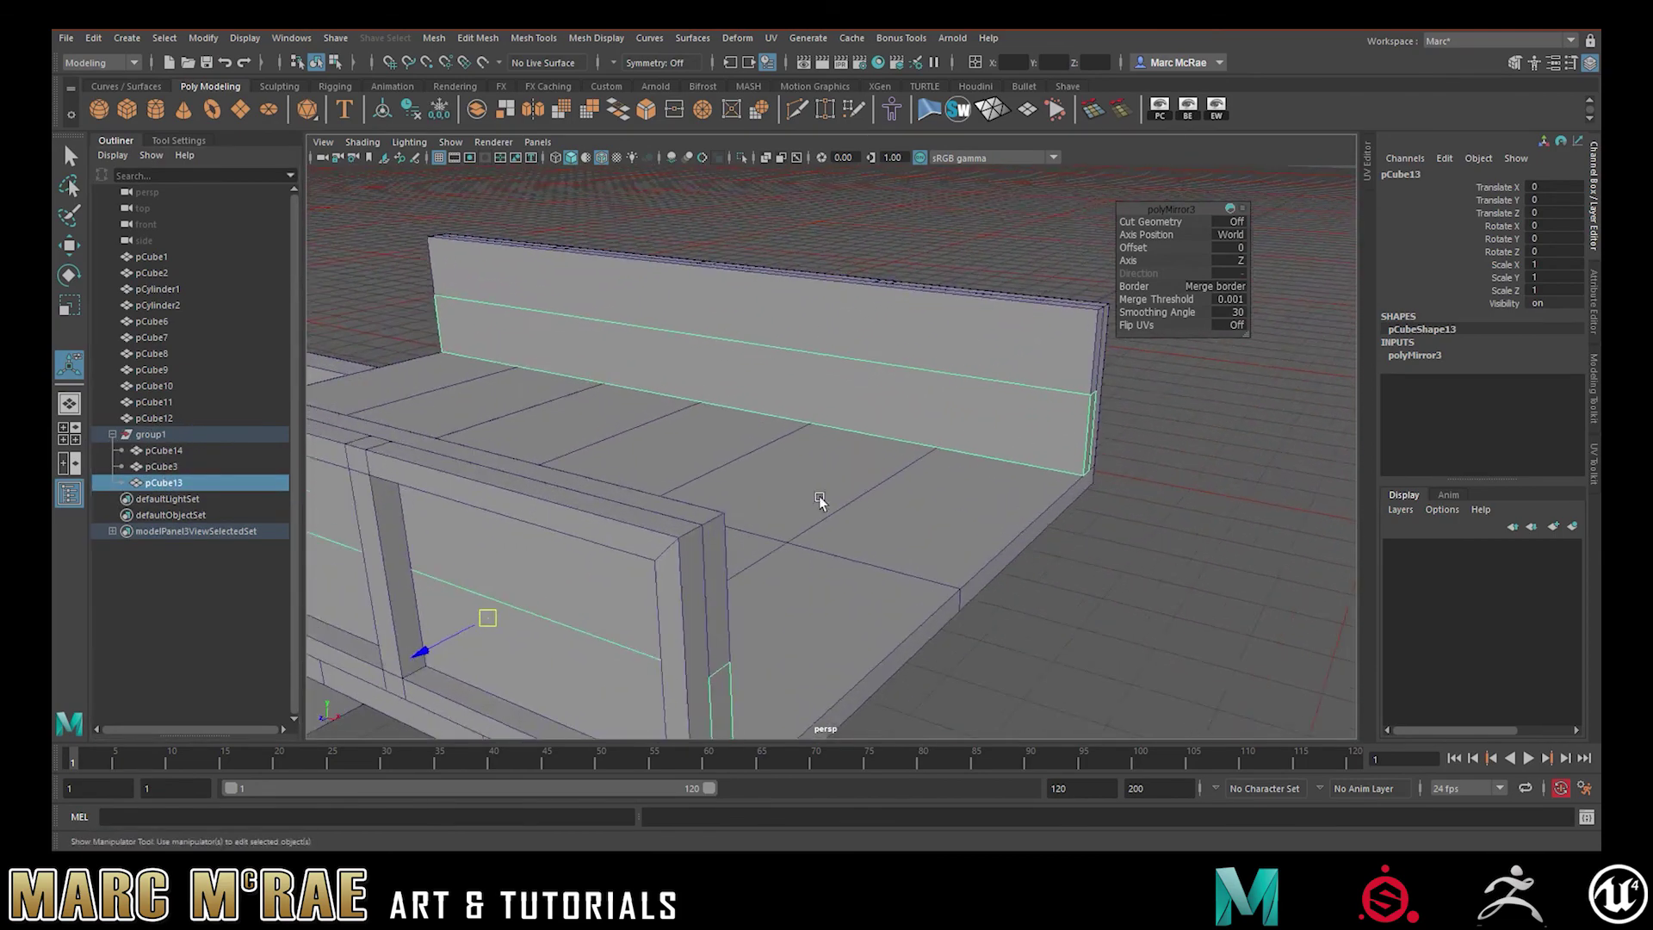
{"action": "left_click_drag", "start_coordinate": [857, 497], "coordinate": [856, 473], "text": "alt"}
{"action": "middle_click_drag", "start_coordinate": [856, 473], "coordinate": [956, 483], "text": "alt"}
{"action": "right_click_drag", "start_coordinate": [720, 420], "coordinate": [739, 391]}
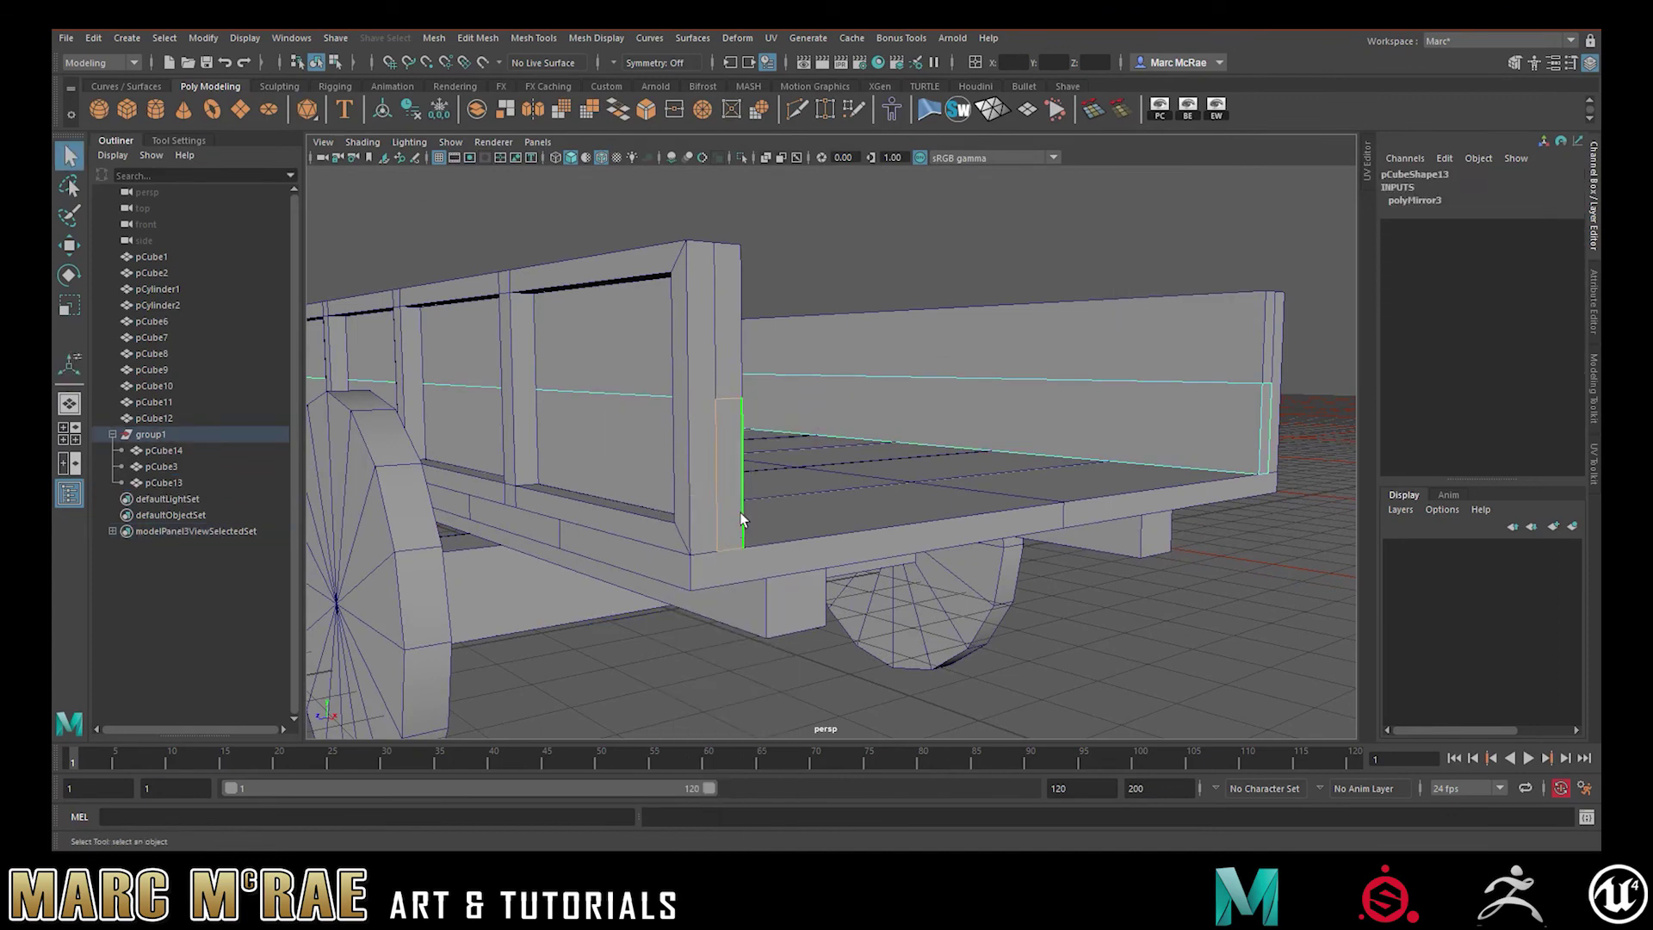
{"action": "left_click", "coordinate": [645, 110]}
{"action": "key", "text": "ctrl+z"}
{"action": "right_click_drag", "start_coordinate": [958, 280], "coordinate": [867, 284], "text": "alt"}
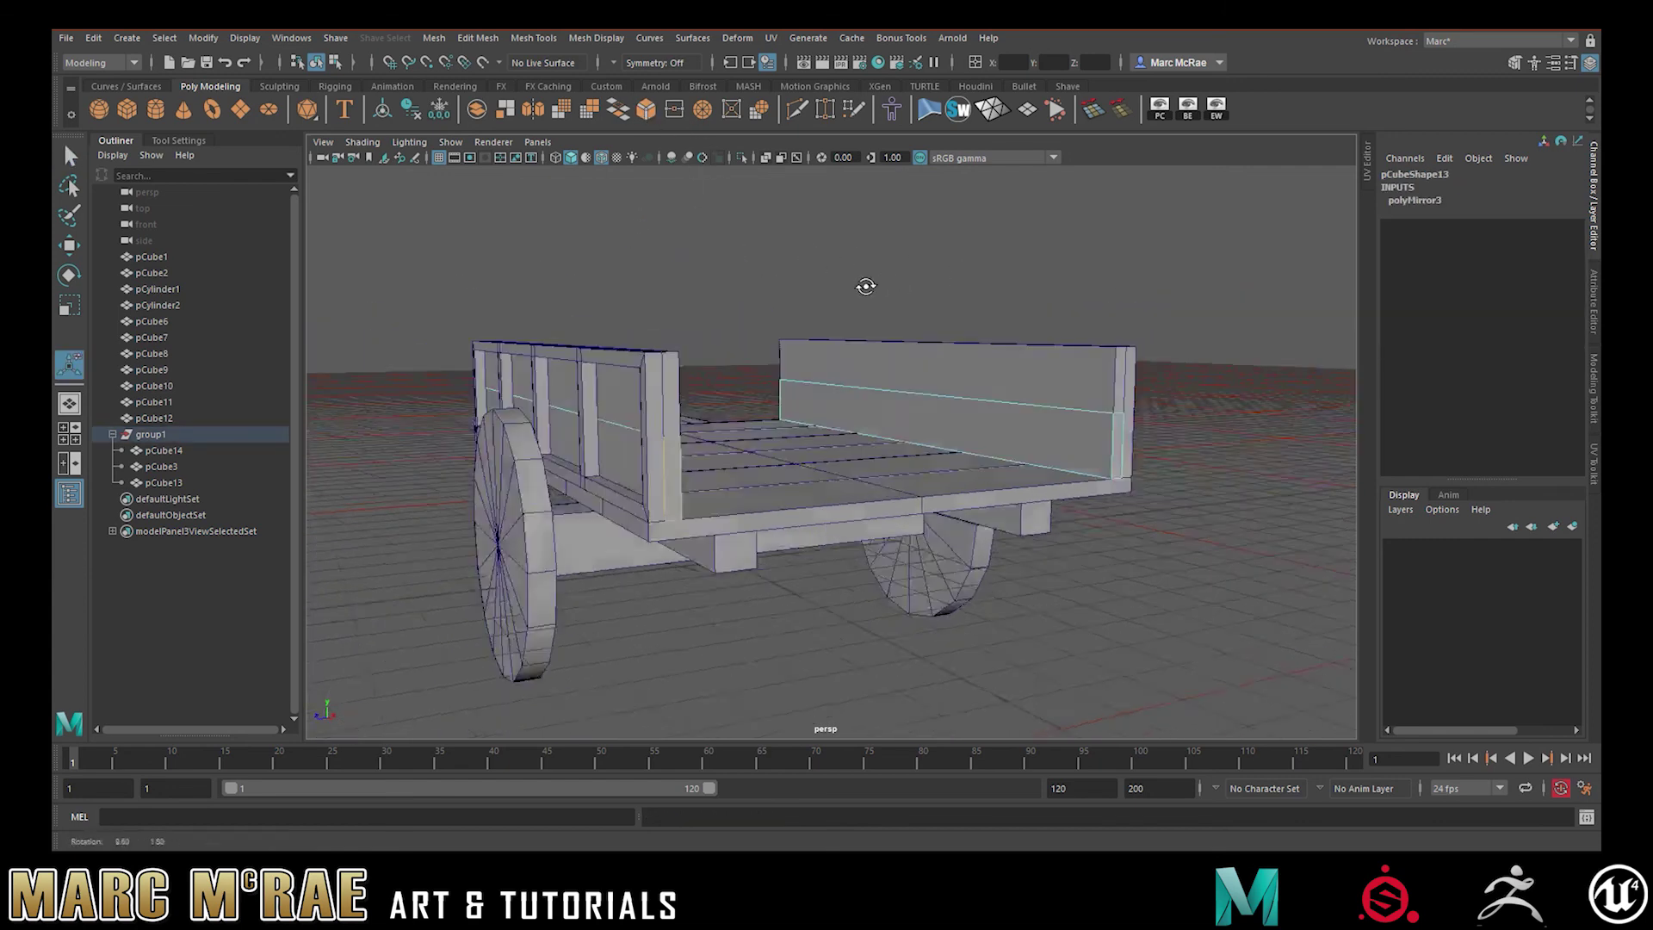
{"action": "left_click_drag", "start_coordinate": [867, 284], "coordinate": [1146, 302], "text": "alt"}
{"action": "left_click", "coordinate": [1147, 302]}
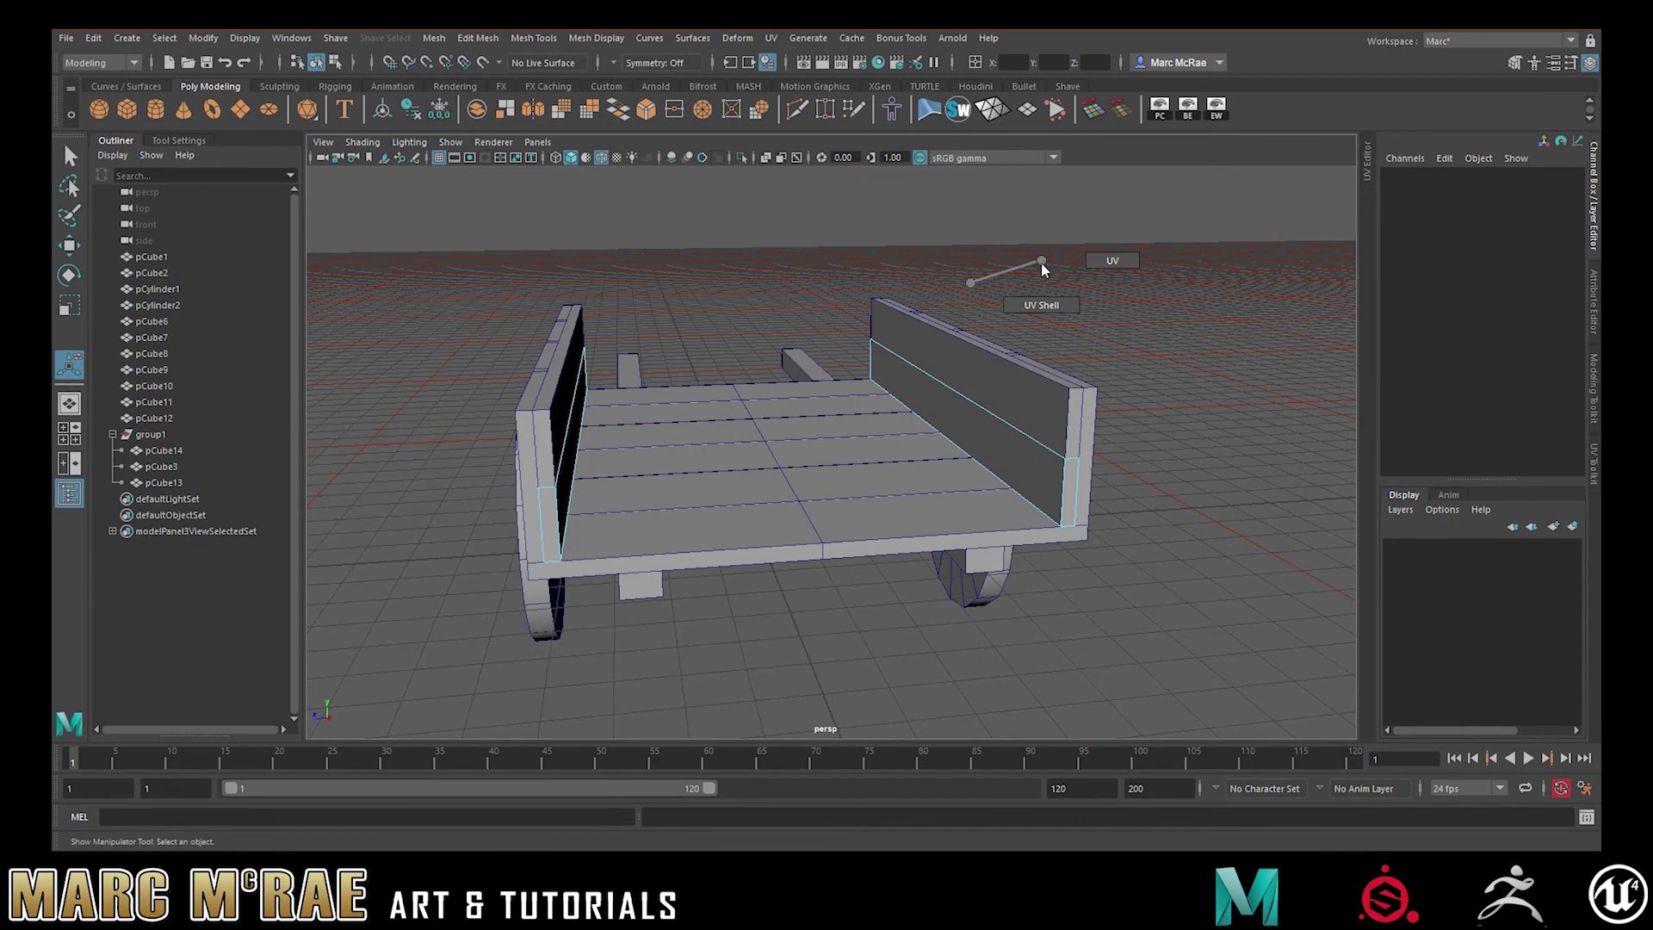
{"action": "key", "text": "q"}
{"action": "right_click_drag", "start_coordinate": [676, 442], "coordinate": [752, 419]}
Check the mirrored upper and lower inner side boards by selecting each one at the wagon's end
{"action": "left_click_drag", "start_coordinate": [895, 273], "coordinate": [905, 398], "text": "alt"}
{"action": "middle_click_drag", "start_coordinate": [904, 397], "coordinate": [775, 383], "text": "alt"}
{"action": "left_click_drag", "start_coordinate": [775, 384], "coordinate": [964, 400], "text": "alt"}
{"action": "right_click_drag", "start_coordinate": [861, 418], "coordinate": [1055, 435], "text": "alt"}
{"action": "left_click_drag", "start_coordinate": [1056, 435], "coordinate": [773, 451], "text": "alt"}
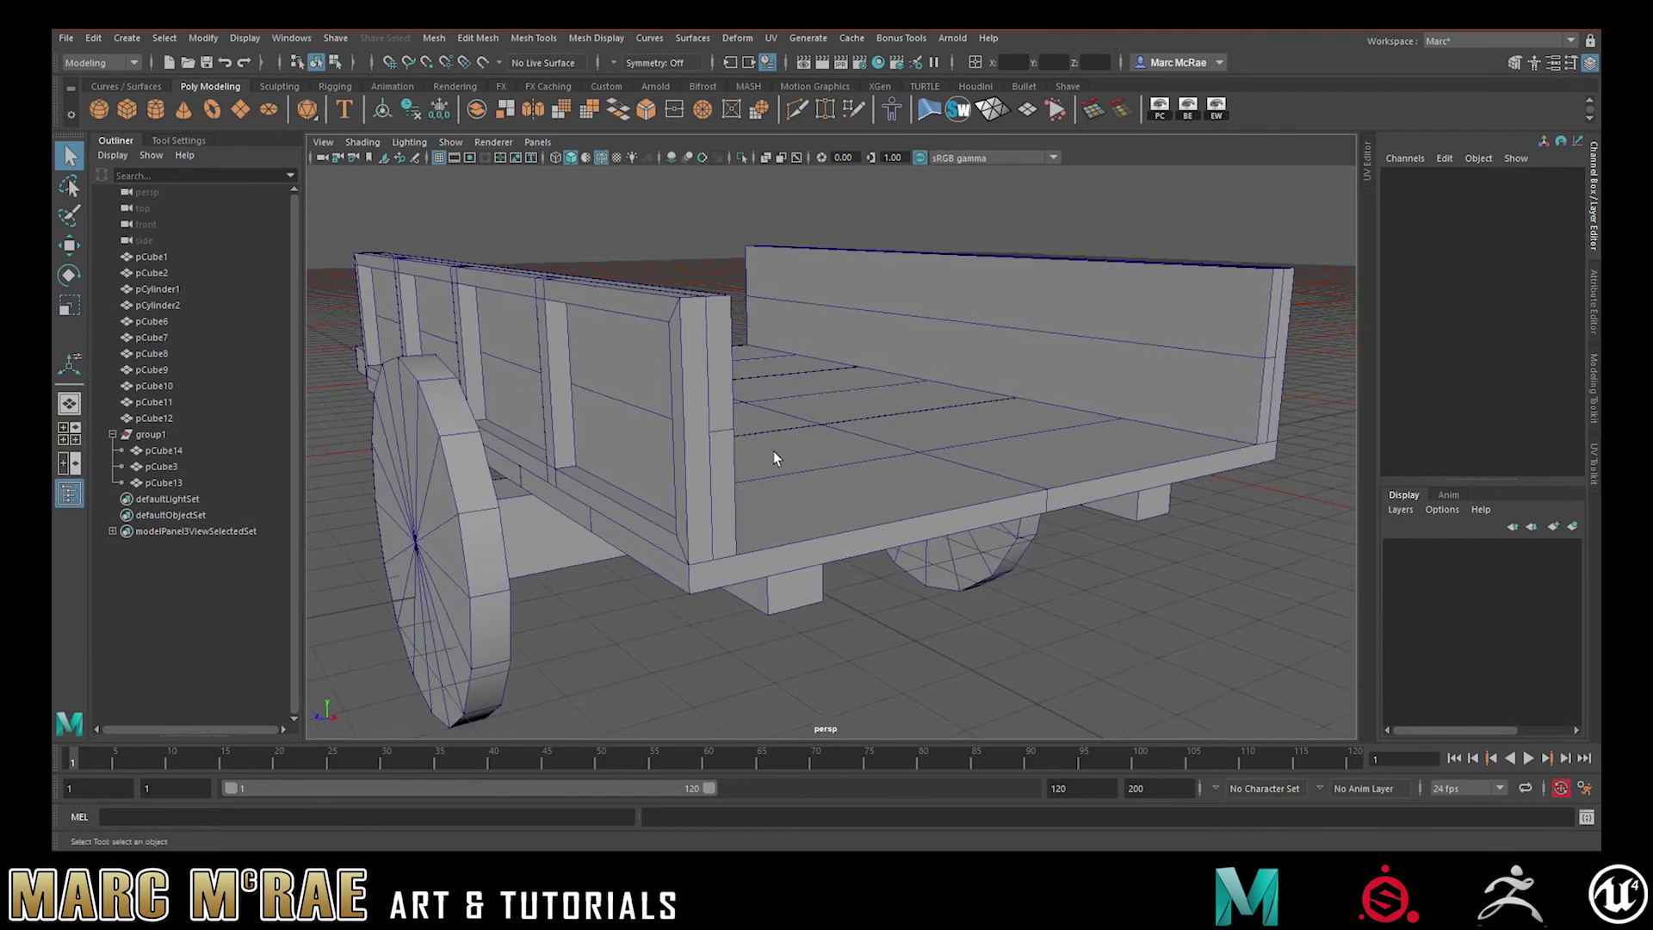
{"action": "left_click", "coordinate": [728, 448]}
{"action": "left_click", "coordinate": [735, 370]}
{"action": "left_click", "coordinate": [709, 406]}
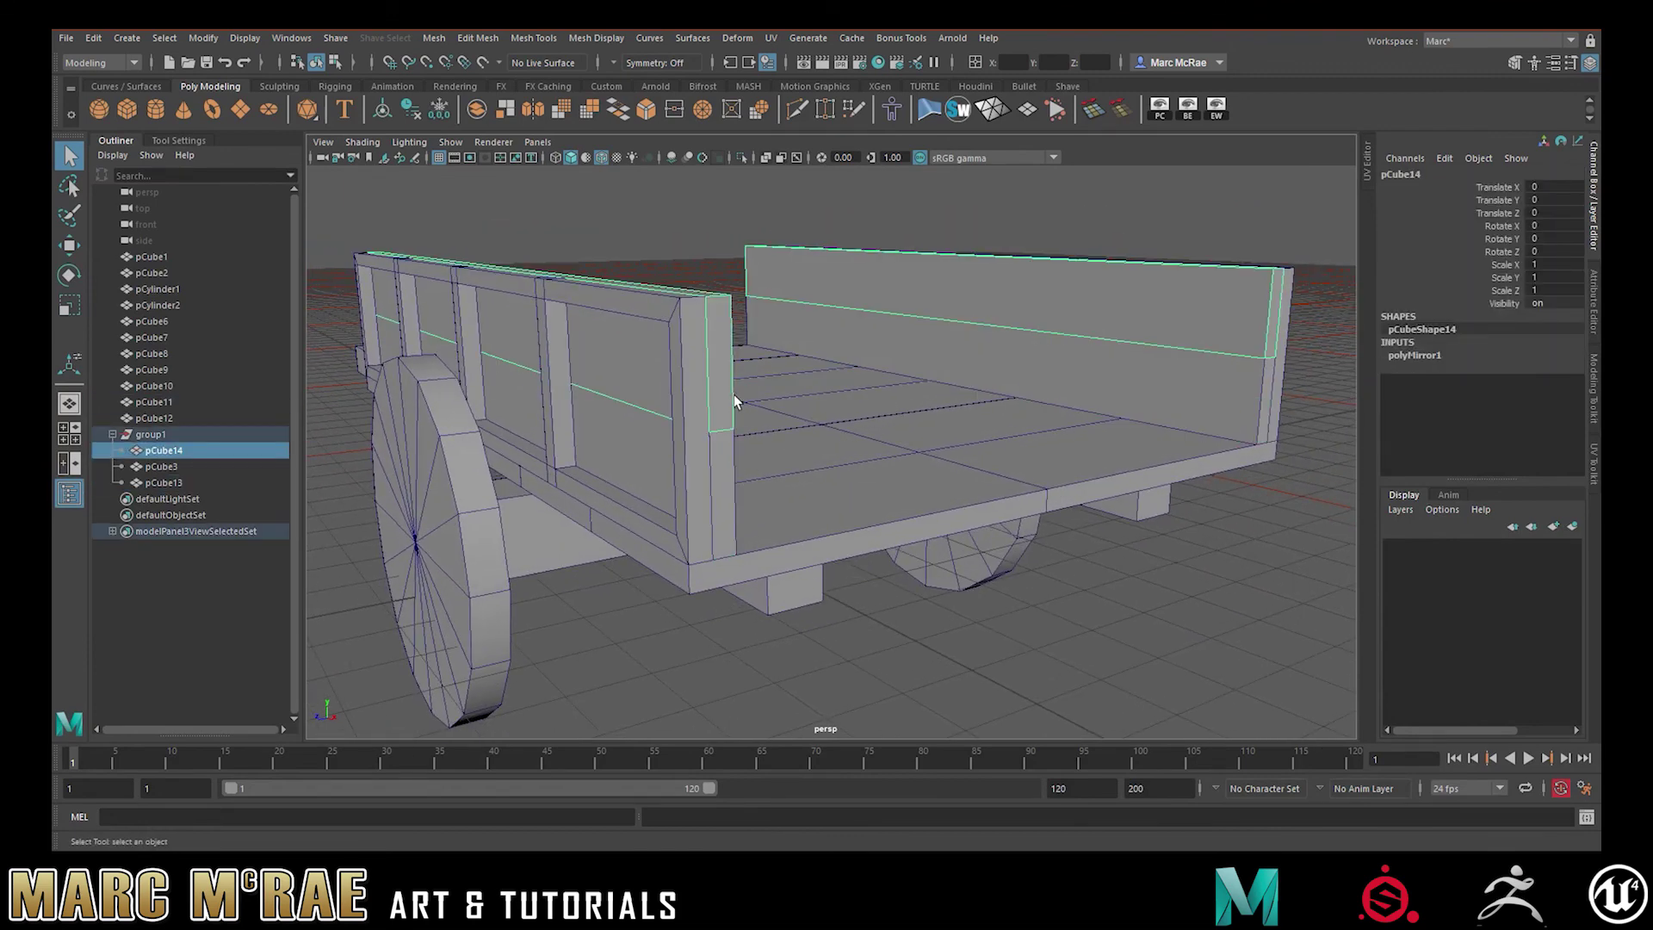
{"action": "left_click", "coordinate": [735, 470]}
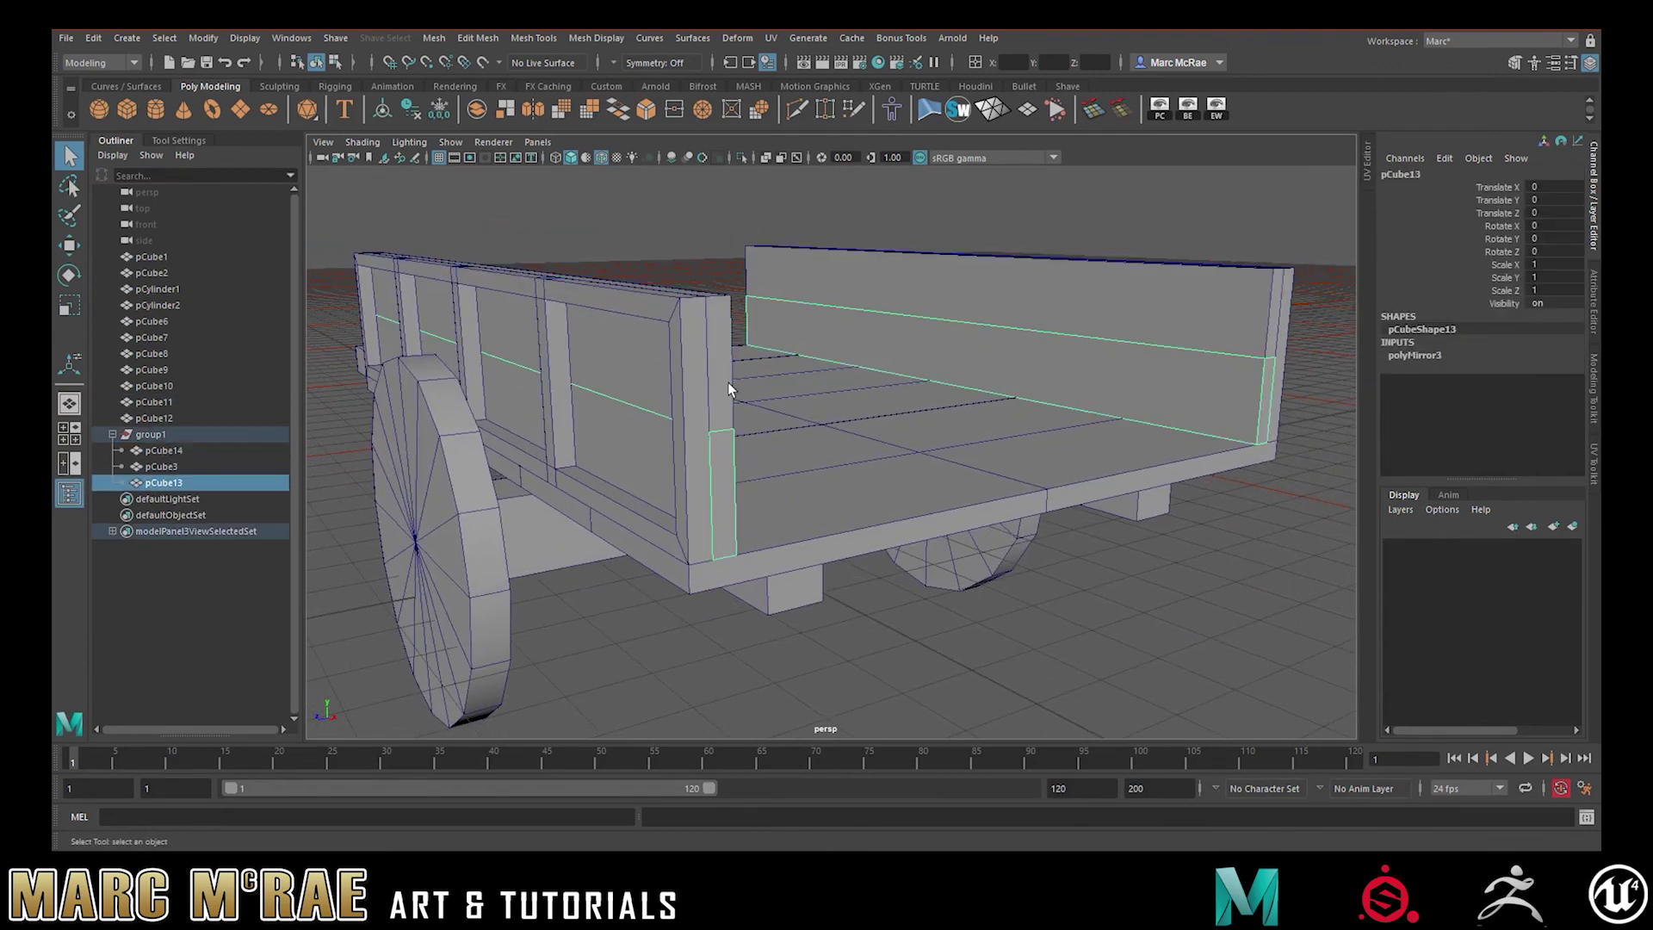
Pull the handle-end faces of one side's upper and lower inner boards outward past the frame
{"action": "left_click_drag", "start_coordinate": [767, 379], "coordinate": [889, 424], "text": "alt"}
{"action": "right_click_drag", "start_coordinate": [890, 424], "coordinate": [826, 436], "text": "alt"}
{"action": "left_click_drag", "start_coordinate": [827, 436], "coordinate": [978, 425], "text": "alt"}
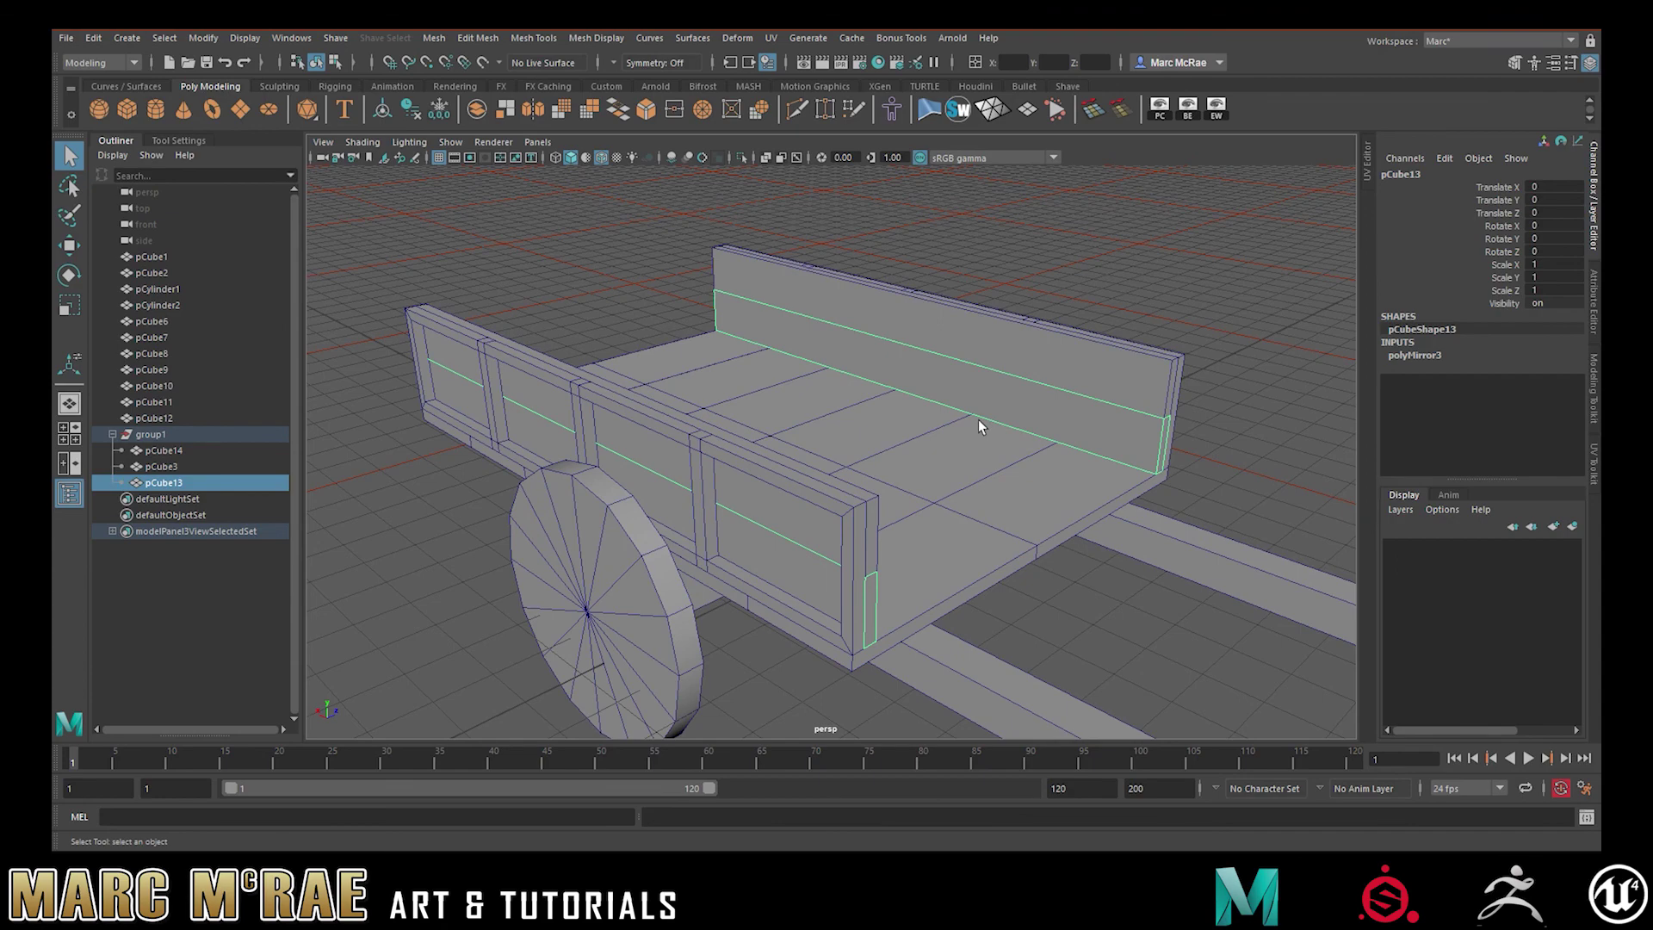
{"action": "left_click_drag", "start_coordinate": [772, 427], "coordinate": [772, 467], "text": "alt"}
{"action": "right_click_drag", "start_coordinate": [771, 461], "coordinate": [1092, 472], "text": "alt"}
{"action": "left_click_drag", "start_coordinate": [895, 456], "coordinate": [858, 422], "text": "alt"}
{"action": "right_click_drag", "start_coordinate": [854, 460], "coordinate": [860, 431]}
{"action": "left_click", "coordinate": [860, 430]}
{"action": "key", "text": "w"}
{"action": "left_click_drag", "start_coordinate": [724, 456], "coordinate": [990, 429], "text": "alt"}
{"action": "left_click", "coordinate": [911, 549]}
{"action": "right_click_drag", "start_coordinate": [910, 550], "coordinate": [912, 487]}
{"action": "left_click", "coordinate": [916, 556]}
{"action": "left_click_drag", "start_coordinate": [856, 579], "coordinate": [1015, 499]}
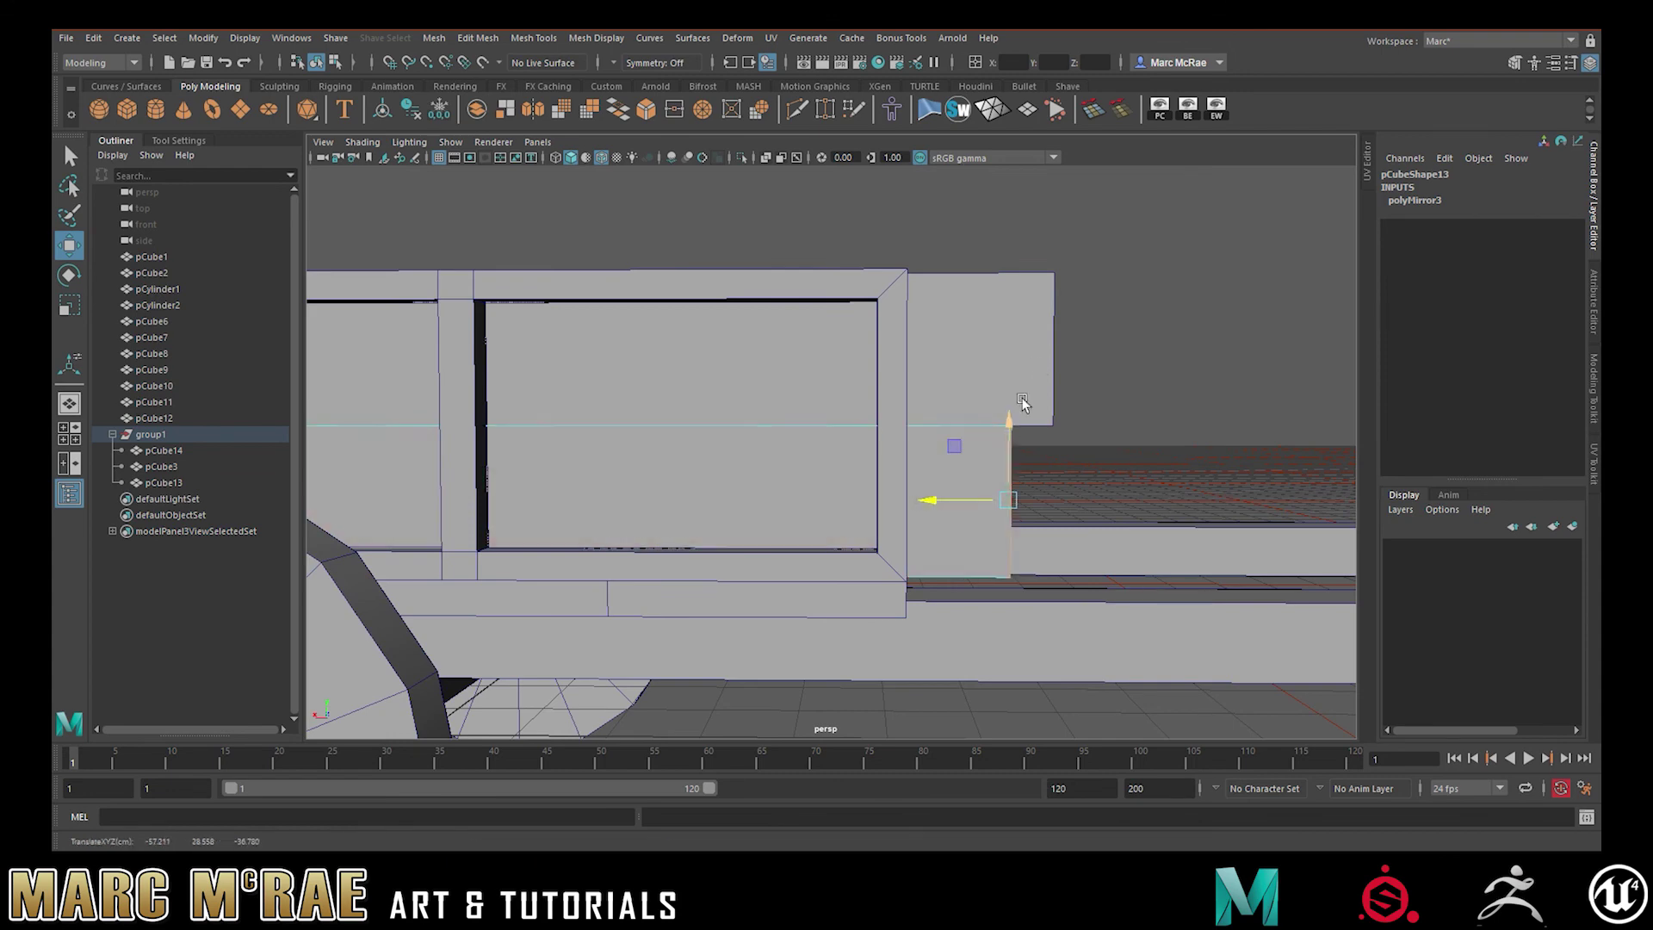
Extend the handle-end faces of the upper inner boards on both sides to the same length, beyond the lower boards
{"action": "left_click", "coordinate": [1019, 349]}
{"action": "left_click_drag", "start_coordinate": [1019, 349], "coordinate": [823, 353], "text": "alt"}
{"action": "right_click_drag", "start_coordinate": [823, 353], "coordinate": [823, 400]}
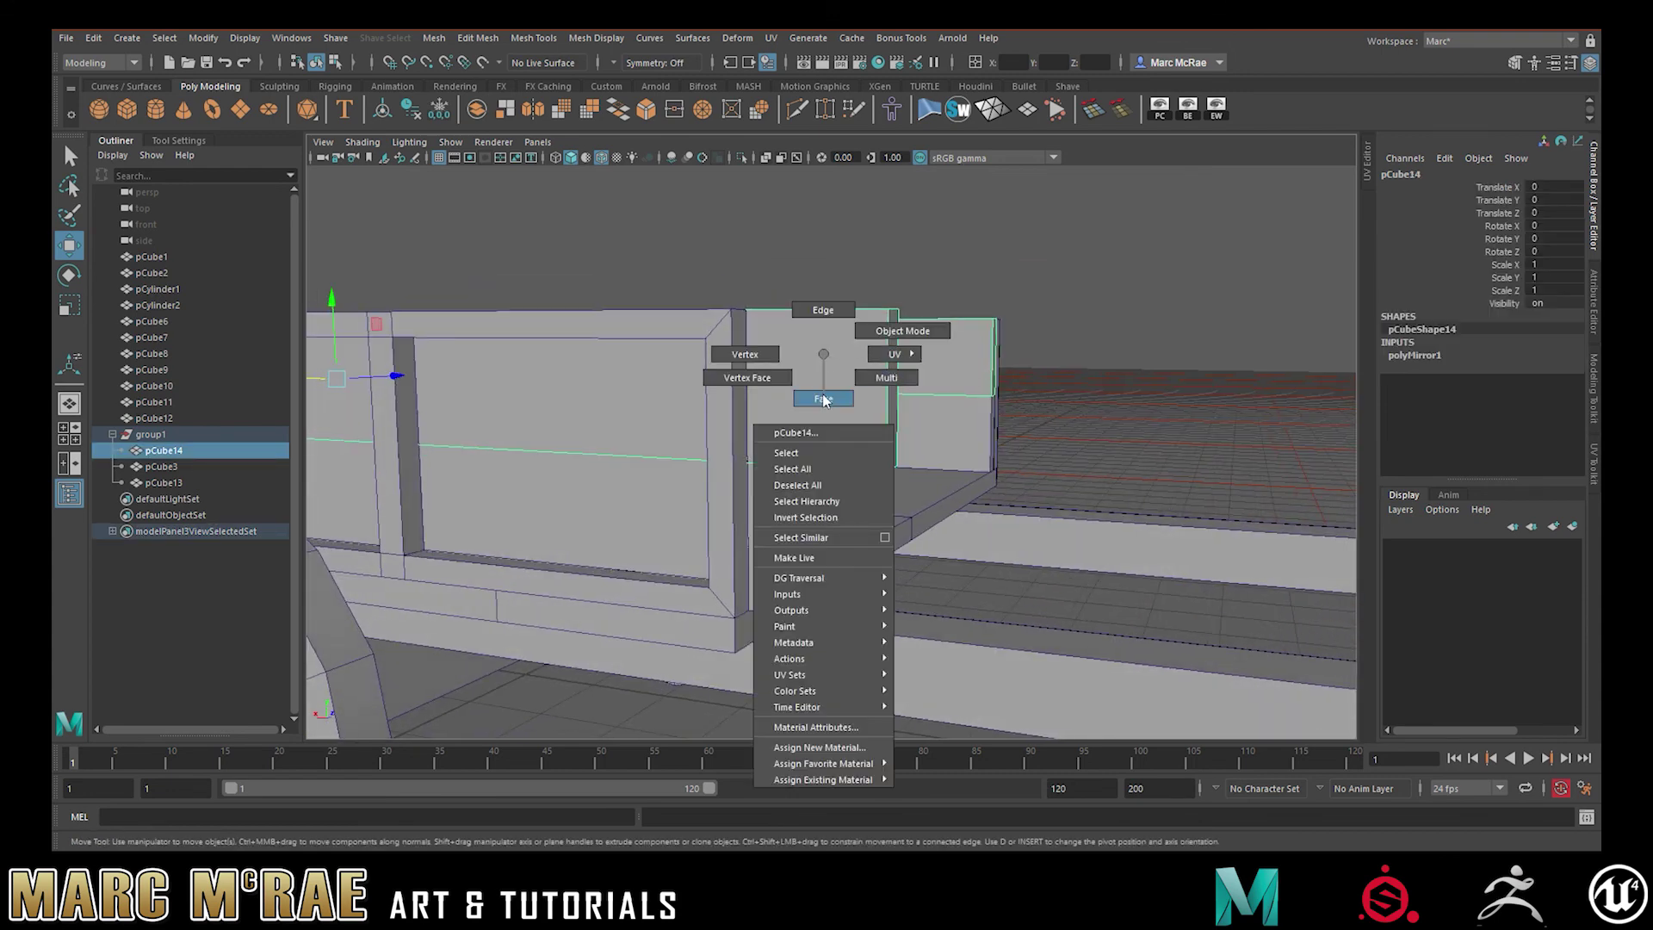
{"action": "left_click", "coordinate": [883, 385]}
{"action": "left_click_drag", "start_coordinate": [845, 388], "coordinate": [895, 393]}
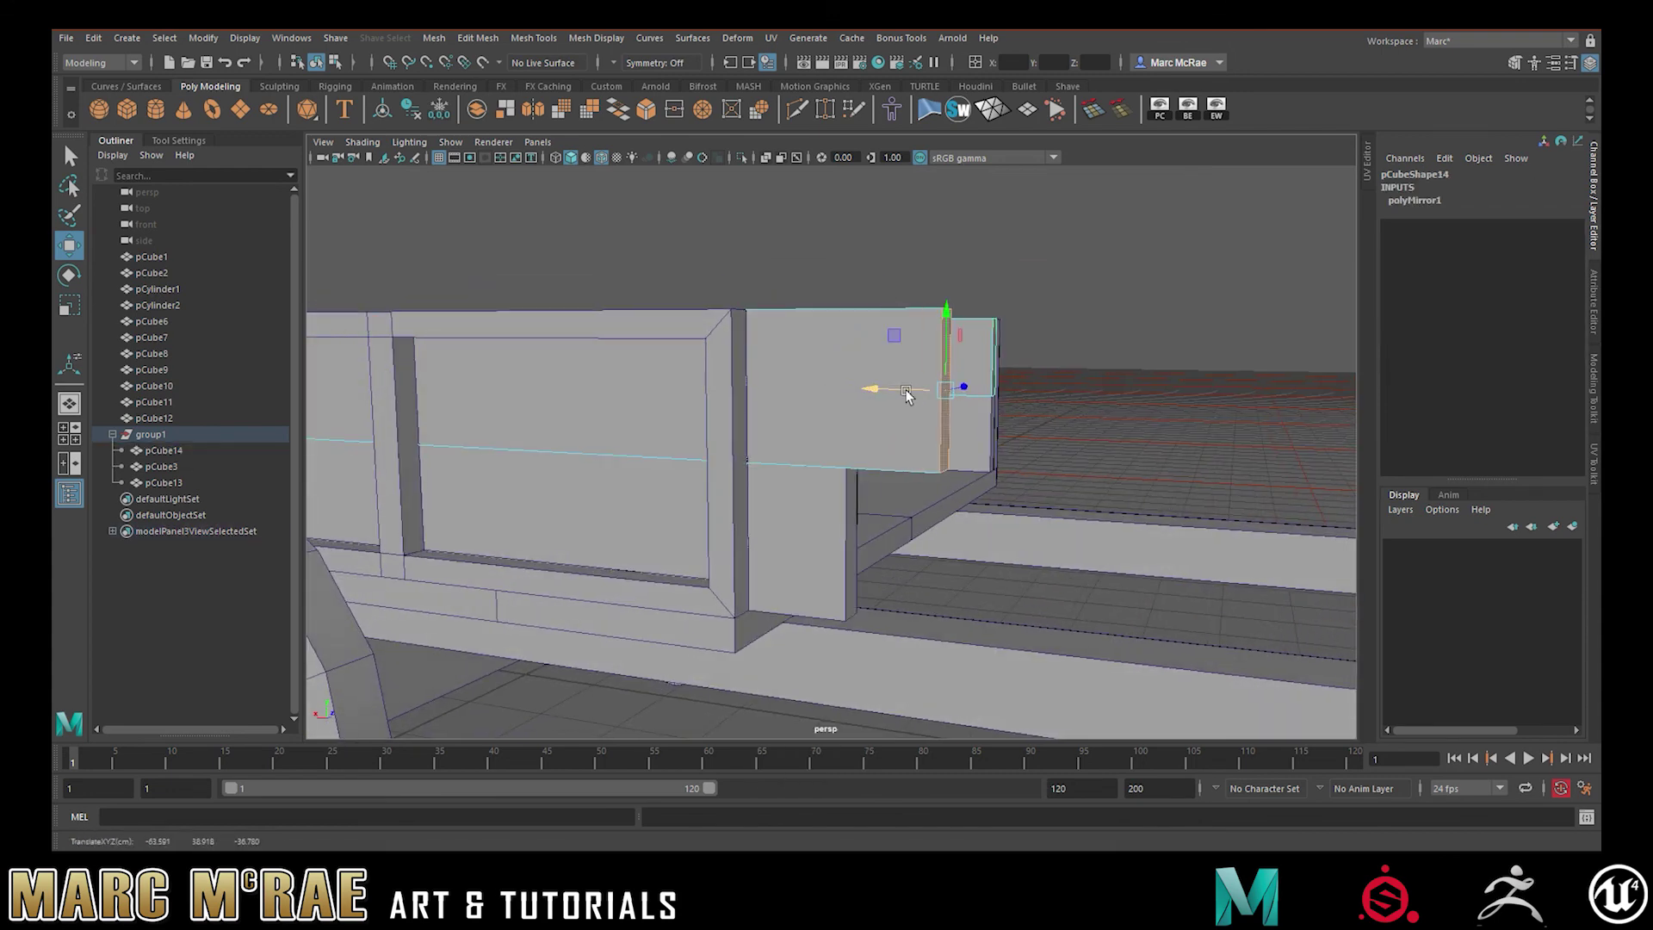
{"action": "left_click", "coordinate": [1088, 406]}
{"action": "left_click_drag", "start_coordinate": [1088, 407], "coordinate": [517, 370], "text": "alt"}
{"action": "left_click", "coordinate": [959, 540]}
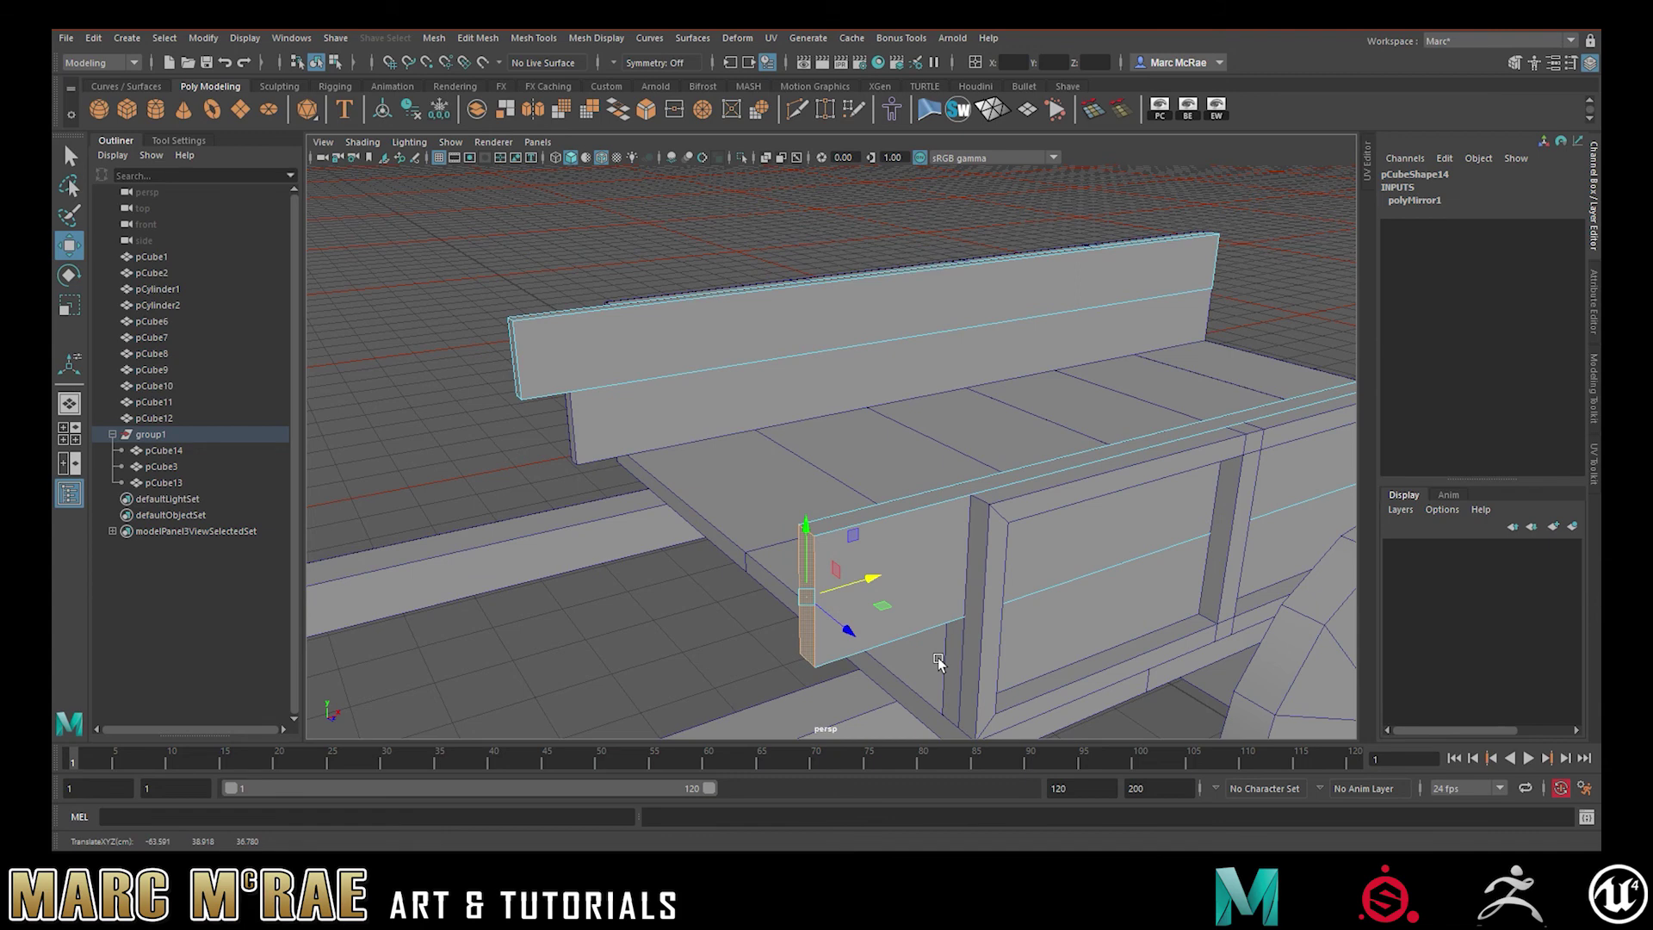
Extend the opposite lower inner board's handle-end face with vertex snapping to match its extended counterpart
{"action": "left_click", "coordinate": [956, 656]}
{"action": "right_click_drag", "start_coordinate": [956, 656], "coordinate": [956, 488]}
{"action": "left_click", "coordinate": [953, 664]}
{"action": "left_click_drag", "start_coordinate": [1038, 594], "coordinate": [780, 574], "text": "alt"}
{"action": "key", "text": "v"}
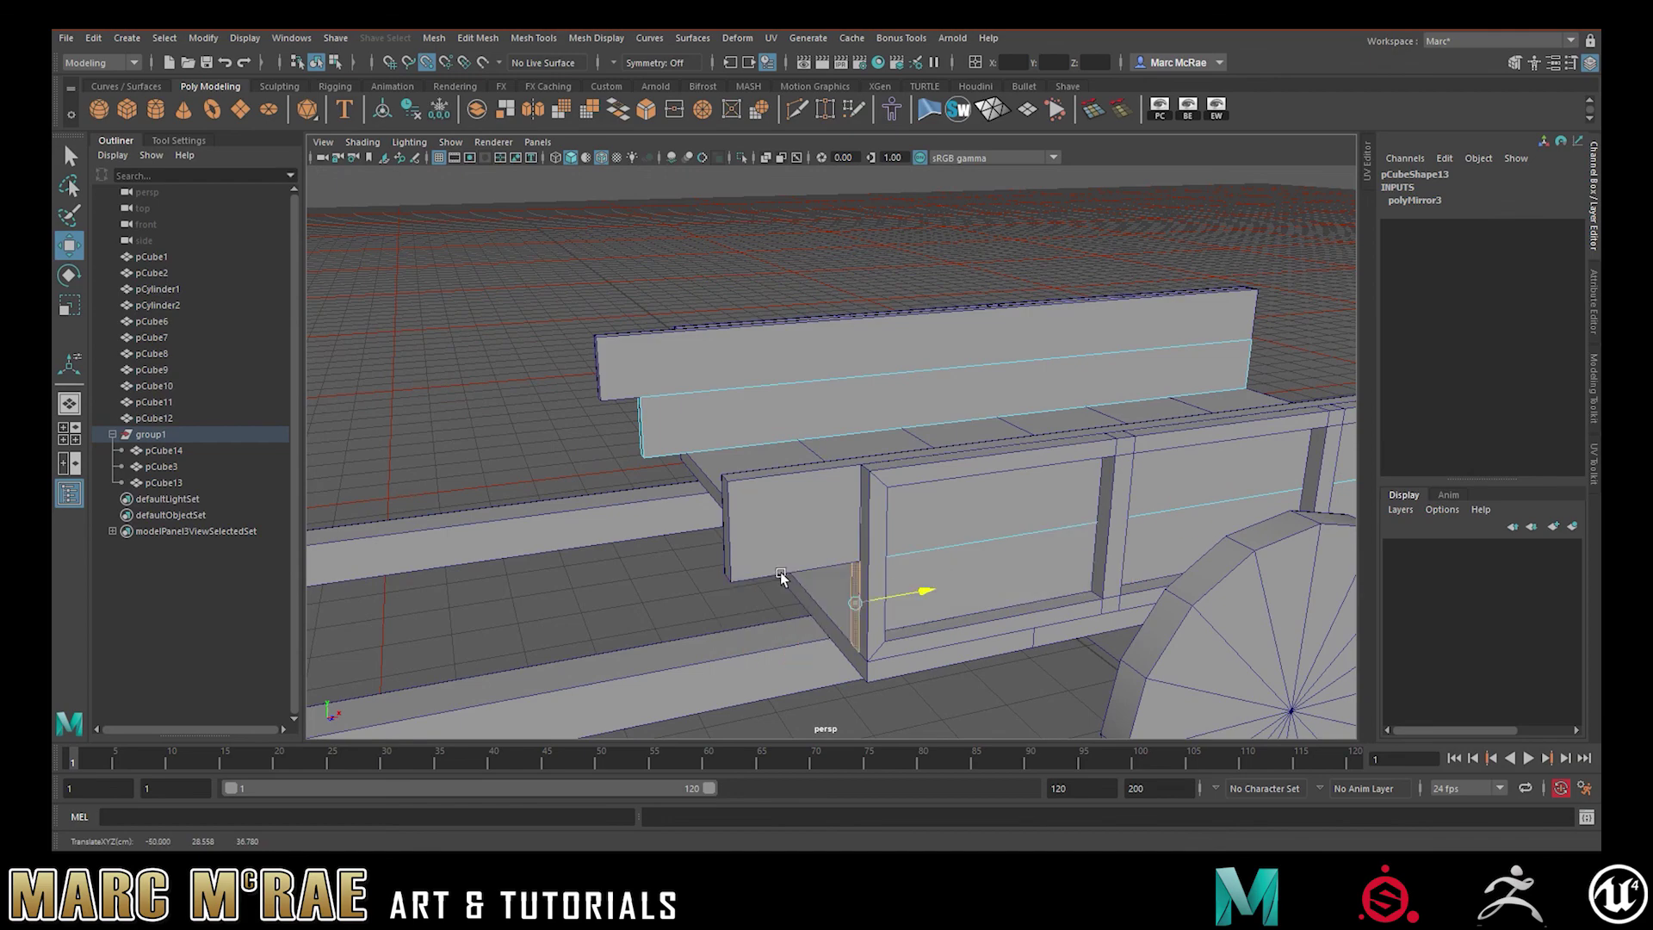
{"action": "left_click_drag", "start_coordinate": [662, 439], "coordinate": [638, 431]}
Return to object selection and duplicate the mirrored lower inner side board
{"action": "left_click_drag", "start_coordinate": [910, 455], "coordinate": [872, 457], "text": "alt"}
{"action": "scroll", "coordinate": [871, 457], "scroll_direction": "down", "scroll_amount": 4}
{"action": "left_click", "coordinate": [894, 310]}
{"action": "left_click_drag", "start_coordinate": [1110, 279], "coordinate": [883, 486], "text": "alt"}
{"action": "scroll", "coordinate": [767, 331], "scroll_direction": "down", "scroll_amount": 4}
{"action": "left_click", "coordinate": [830, 502]}
{"action": "left_click", "coordinate": [1110, 456]}
{"action": "left_click_drag", "start_coordinate": [1037, 458], "coordinate": [938, 437], "text": "alt"}
{"action": "key", "text": "ctrl+d"}
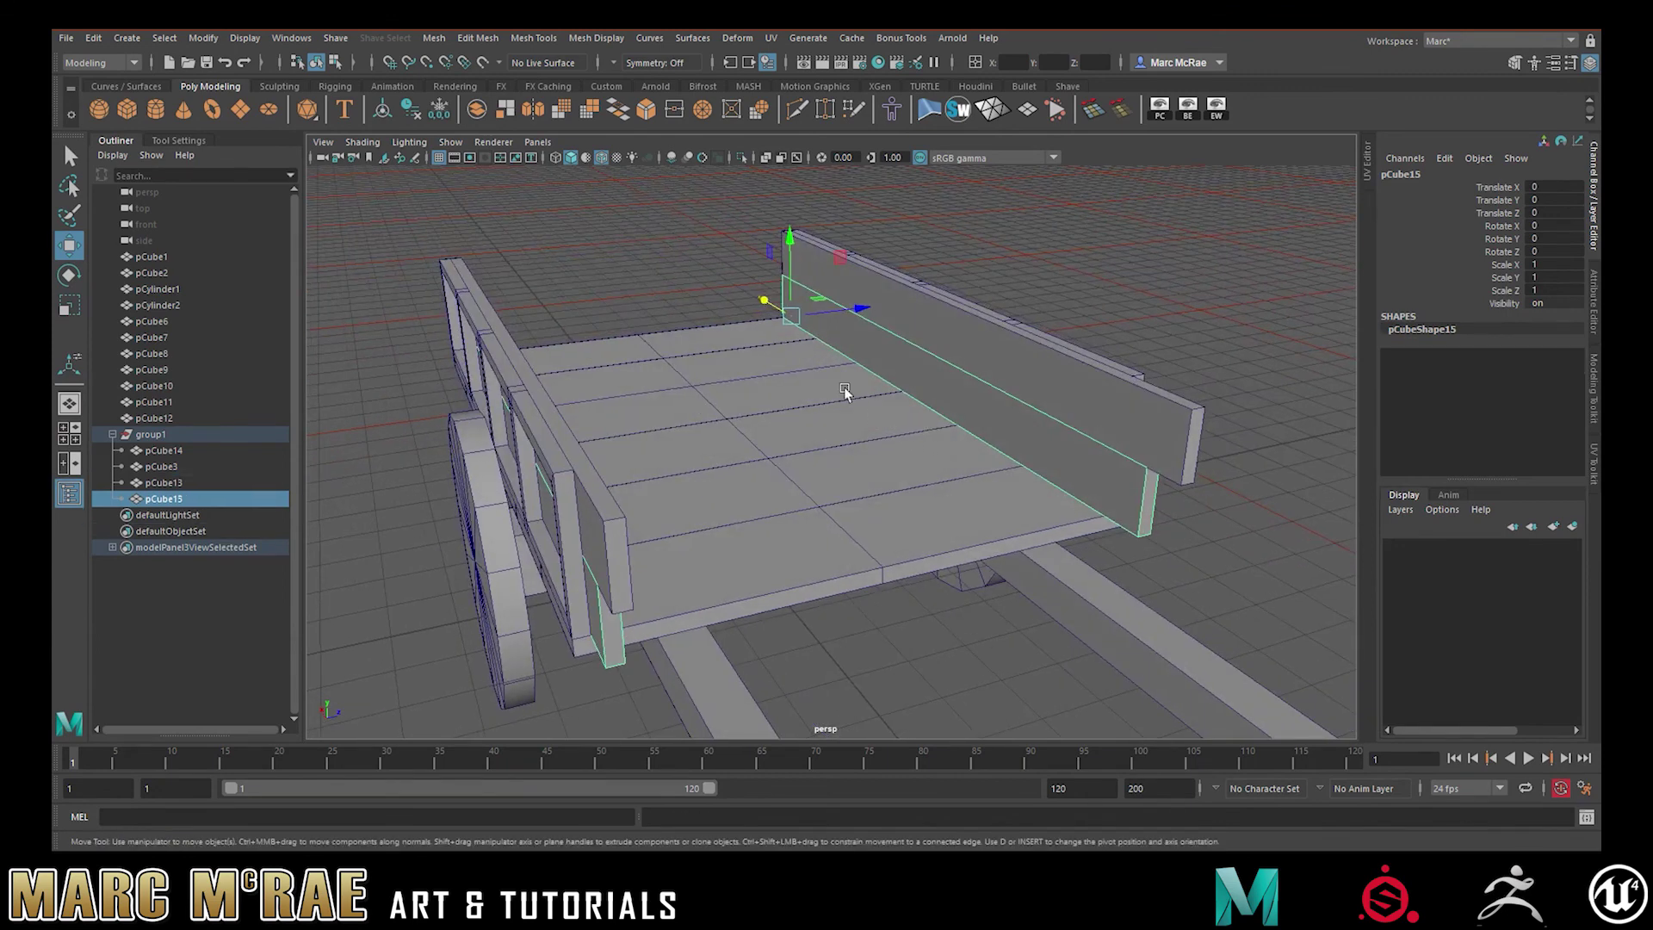
Try to snap the duplicated board onto the extended handle end of the near side boards
{"action": "left_click_drag", "start_coordinate": [793, 317], "coordinate": [618, 637]}
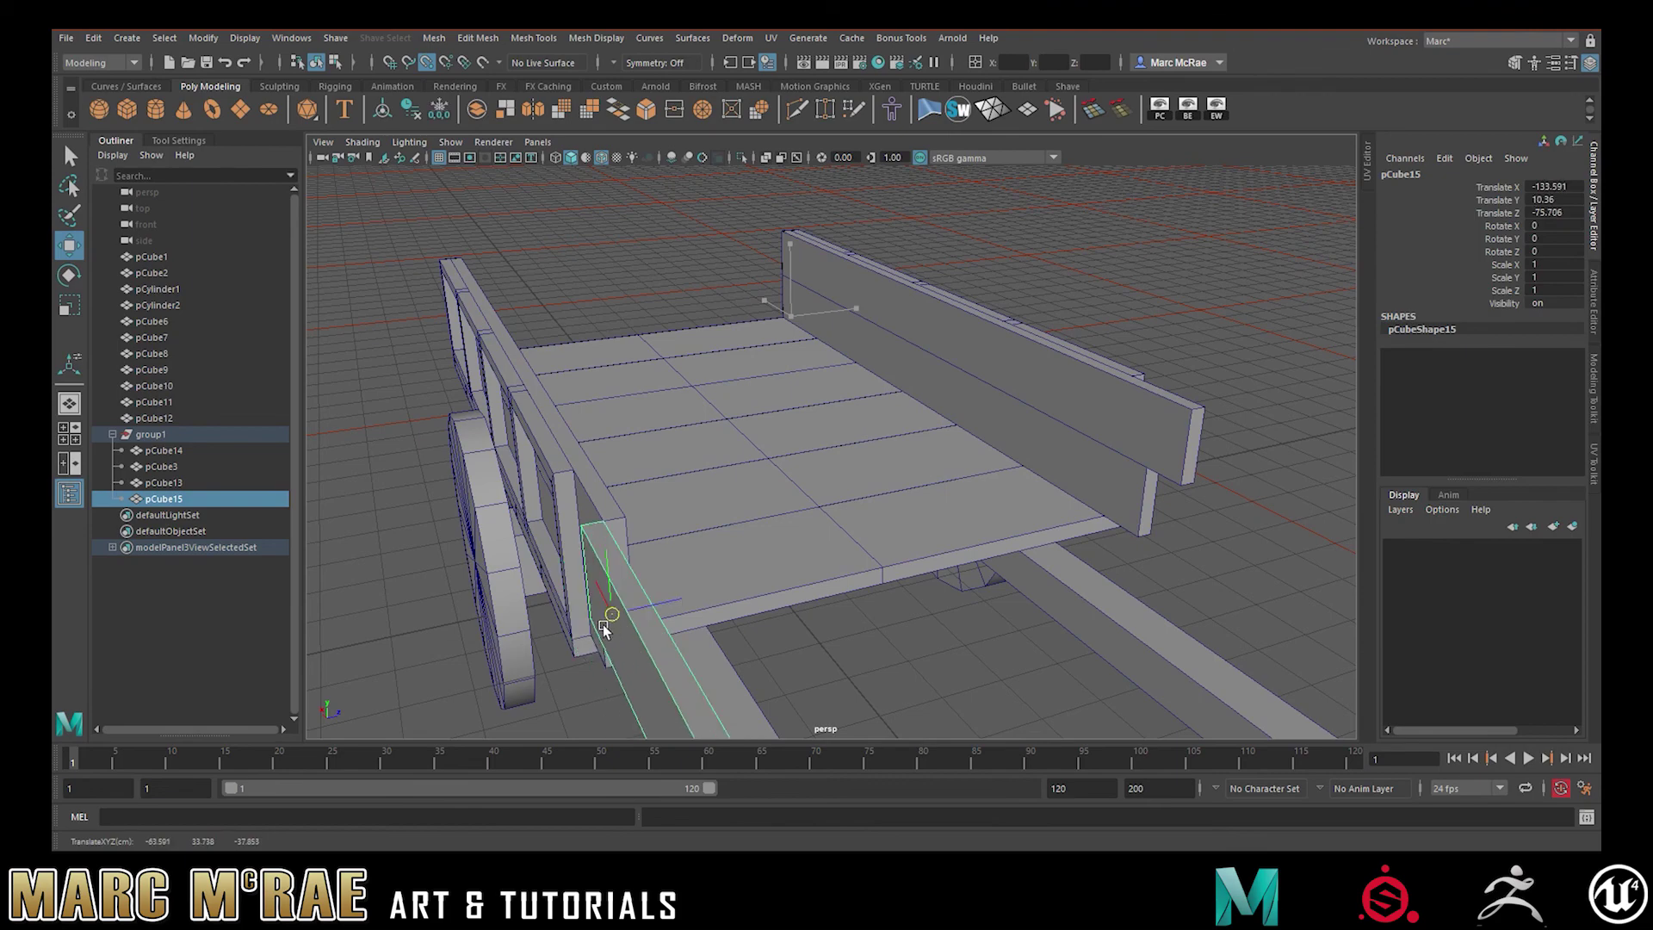
{"action": "left_click_drag", "start_coordinate": [604, 626], "coordinate": [595, 631]}
{"action": "left_click_drag", "start_coordinate": [664, 576], "coordinate": [726, 534], "text": "alt"}
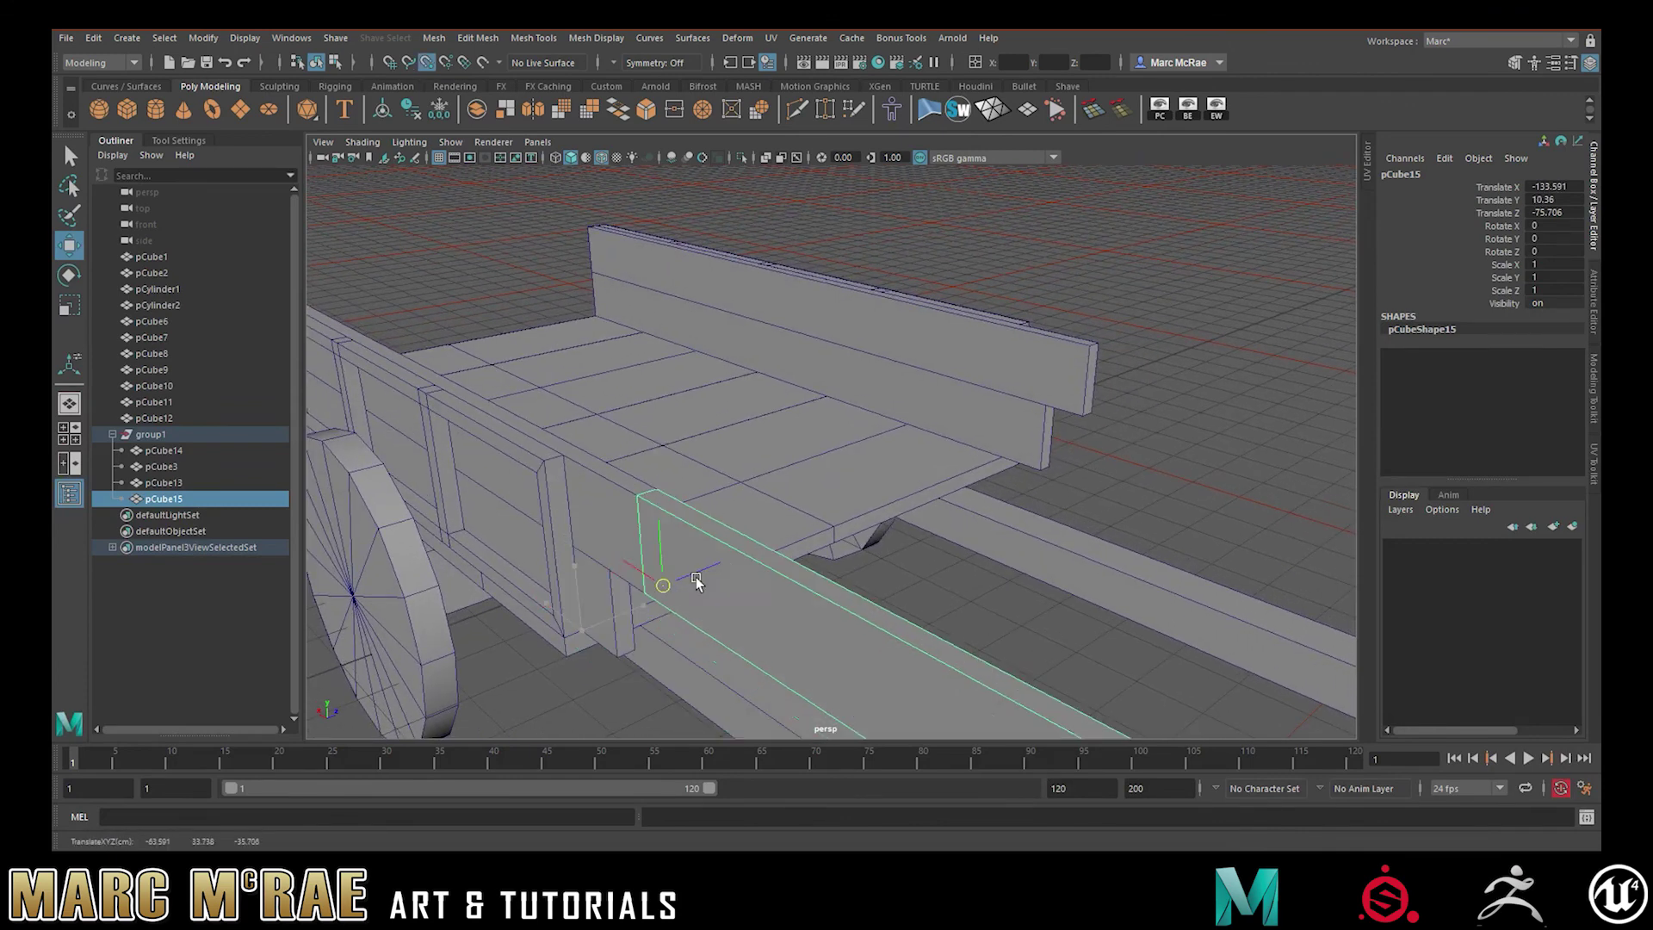
{"action": "left_click_drag", "start_coordinate": [632, 601], "coordinate": [978, 474]}
Snap the duplicated lower board to the handle end of the side frame, at Translate X -120
{"action": "right_click_drag", "start_coordinate": [1118, 466], "coordinate": [1504, 439], "text": "alt"}
{"action": "middle_click_drag", "start_coordinate": [1210, 409], "coordinate": [805, 491], "text": "alt"}
{"action": "right_click_drag", "start_coordinate": [805, 491], "coordinate": [926, 521], "text": "alt"}
{"action": "middle_click_drag", "start_coordinate": [844, 530], "coordinate": [919, 488], "text": "alt"}
{"action": "left_click_drag", "start_coordinate": [835, 536], "coordinate": [751, 588]}
{"action": "right_click_drag", "start_coordinate": [880, 523], "coordinate": [764, 515], "text": "alt"}
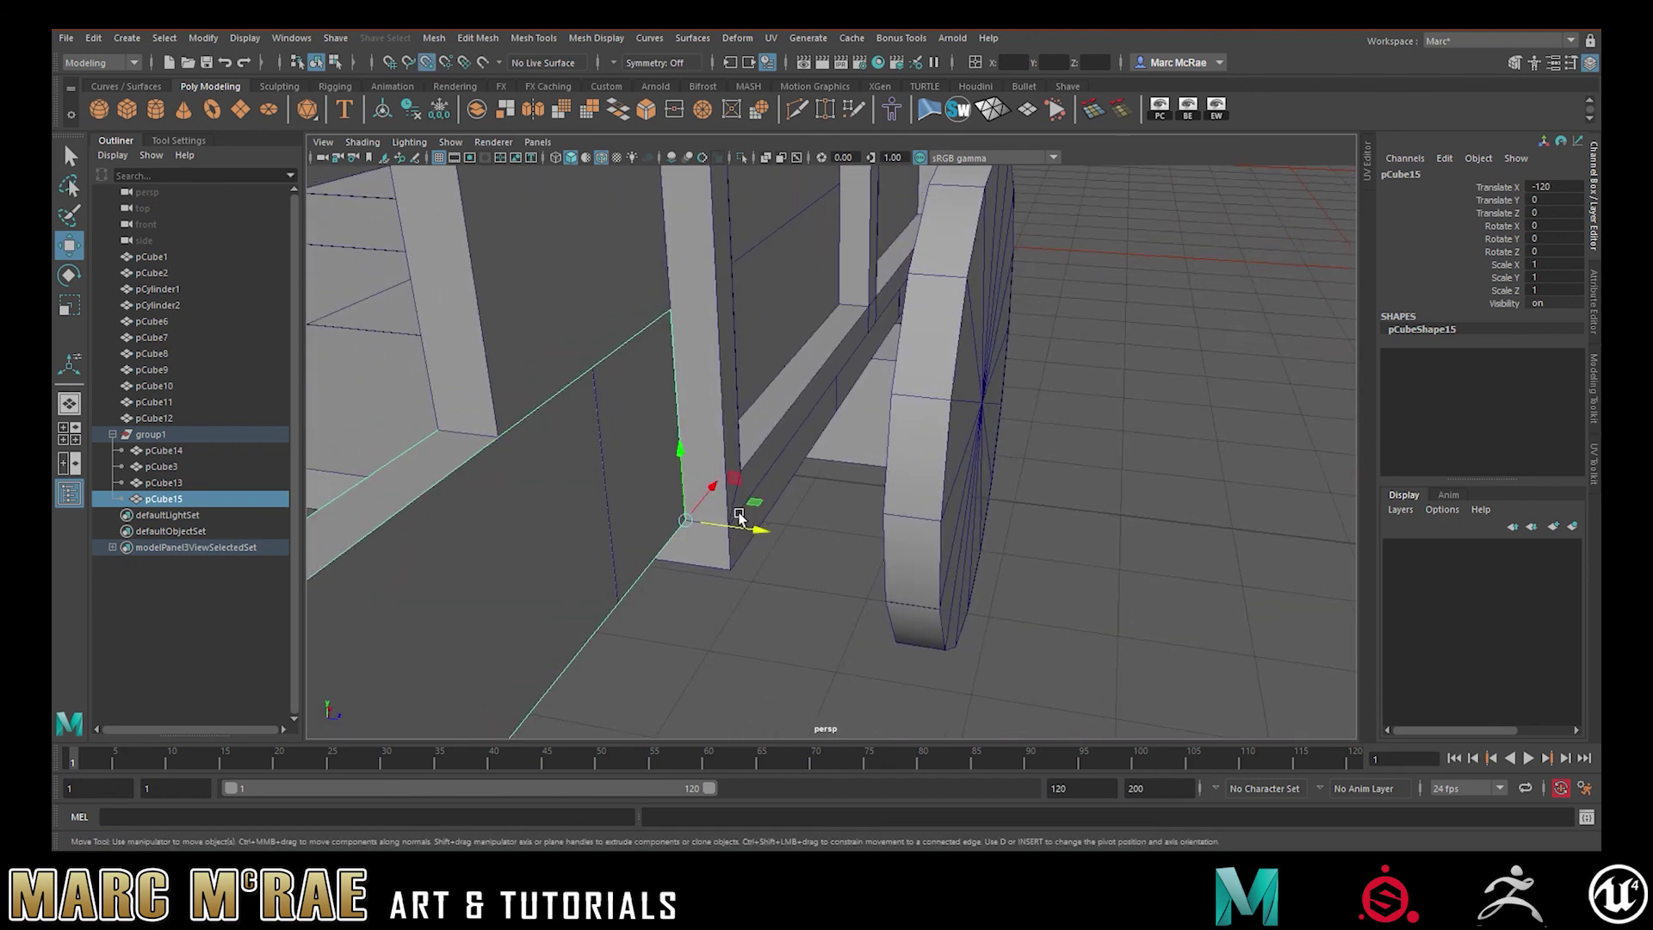
Try to snap the duplicated board sideways along Z, undo the move and keep the duplicate selected
{"action": "left_click_drag", "start_coordinate": [652, 513], "coordinate": [734, 527]}
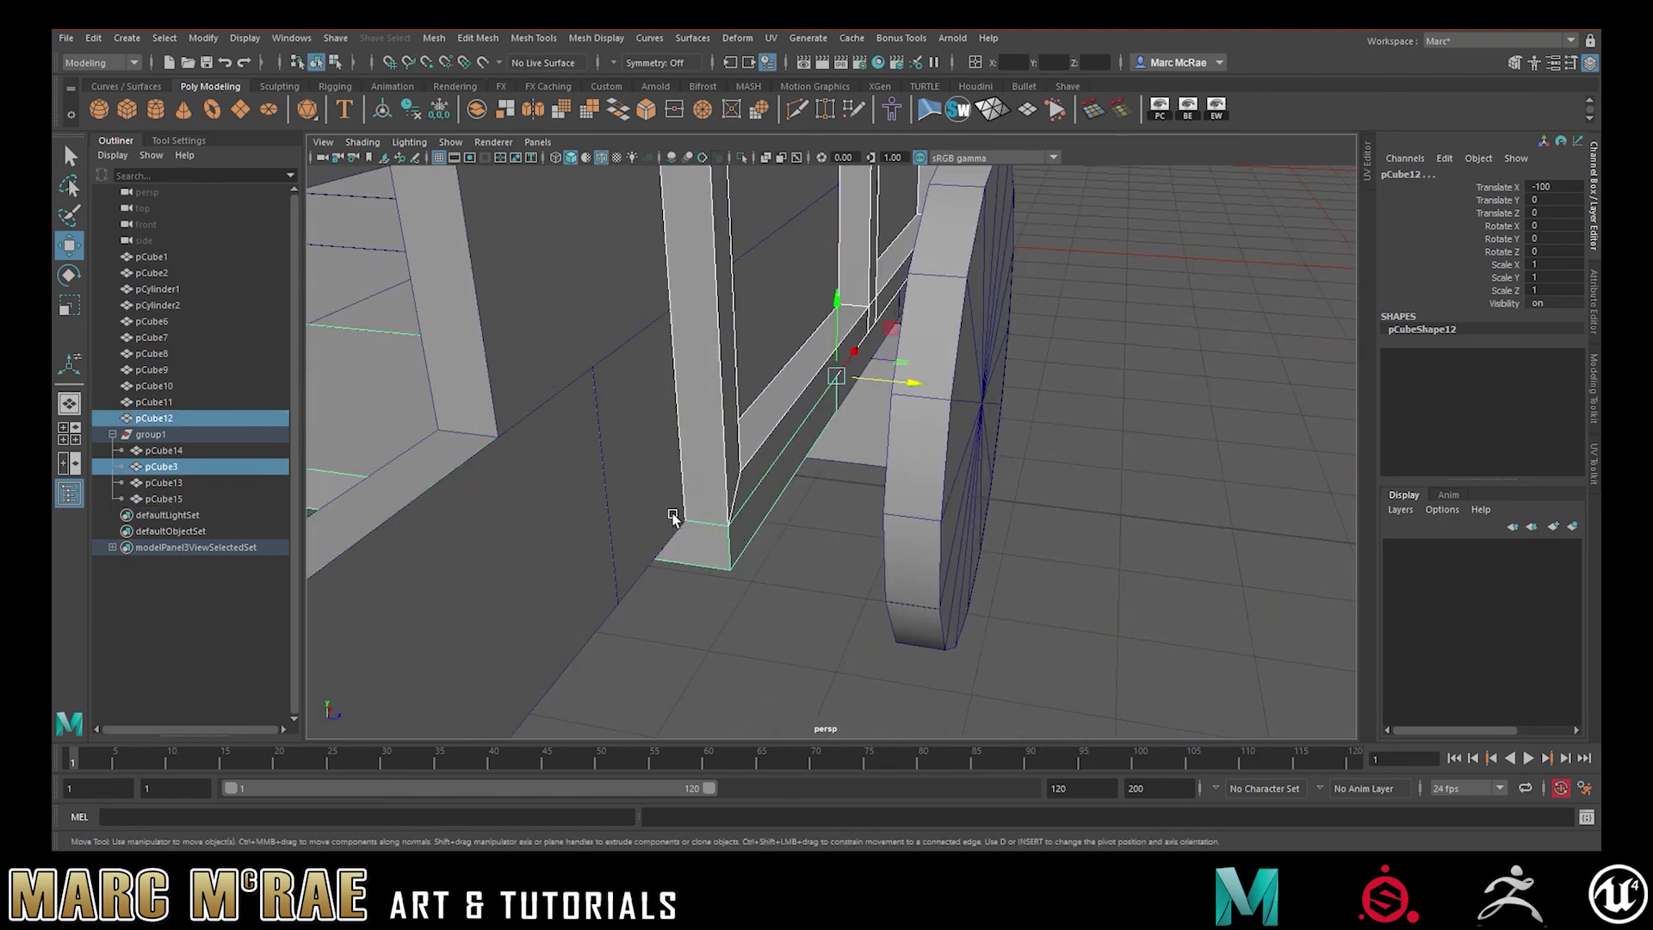
{"action": "key", "text": "ctrl+z"}
{"action": "left_click", "coordinate": [578, 506]}
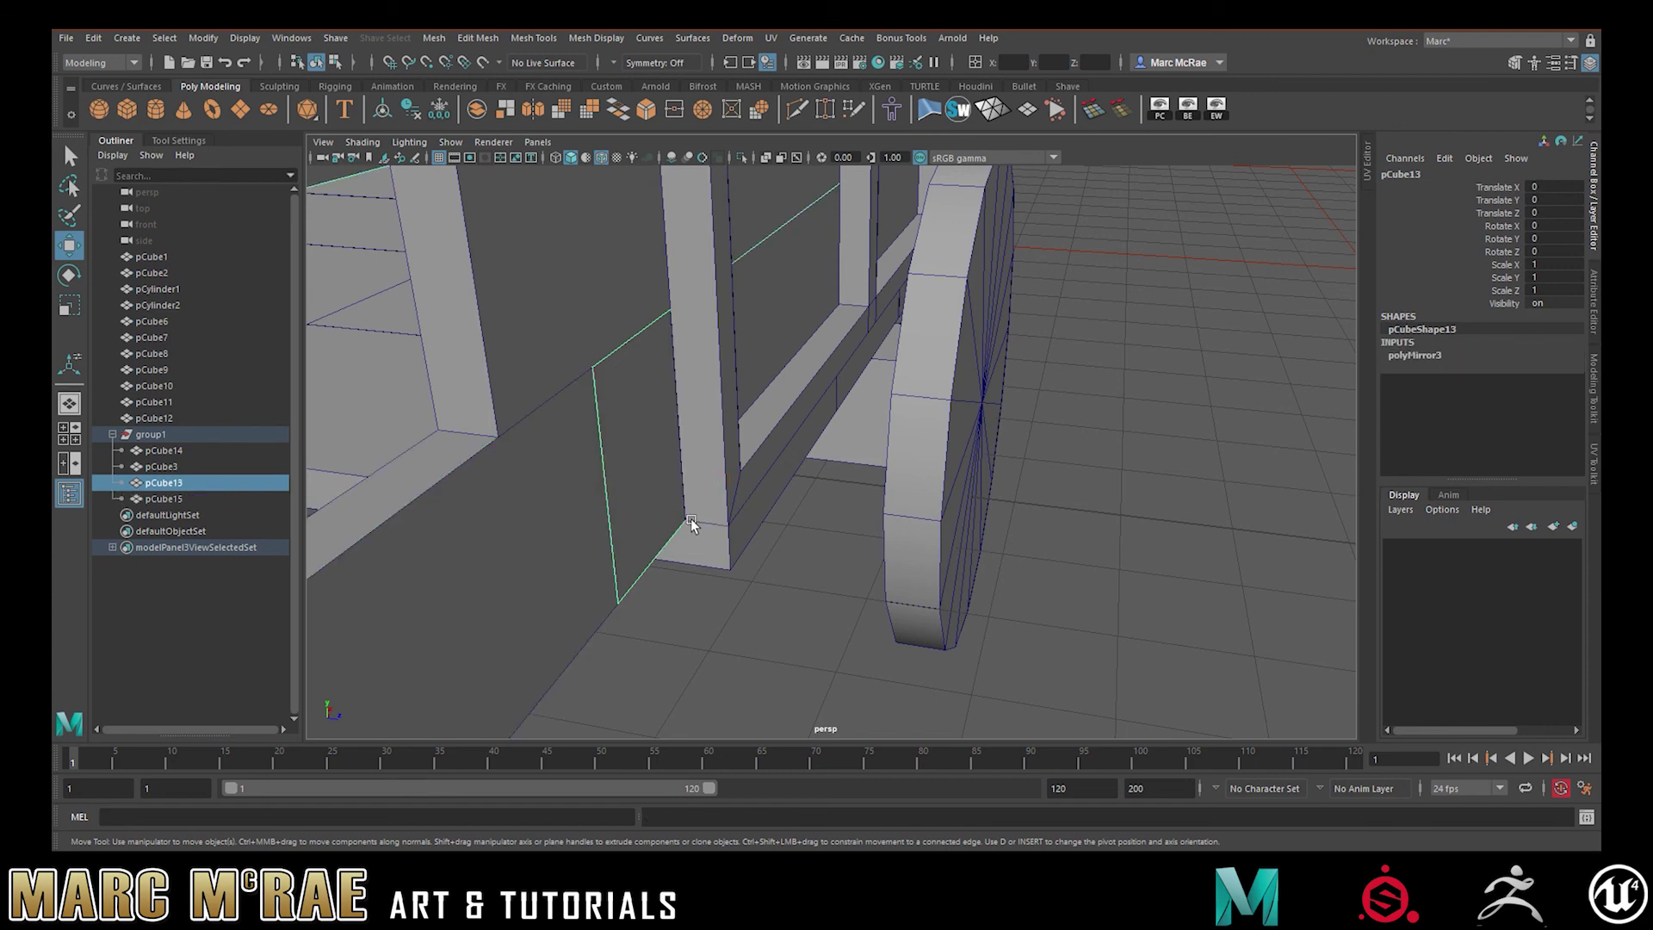
{"action": "left_click", "coordinate": [473, 536]}
{"action": "left_click", "coordinate": [375, 515]}
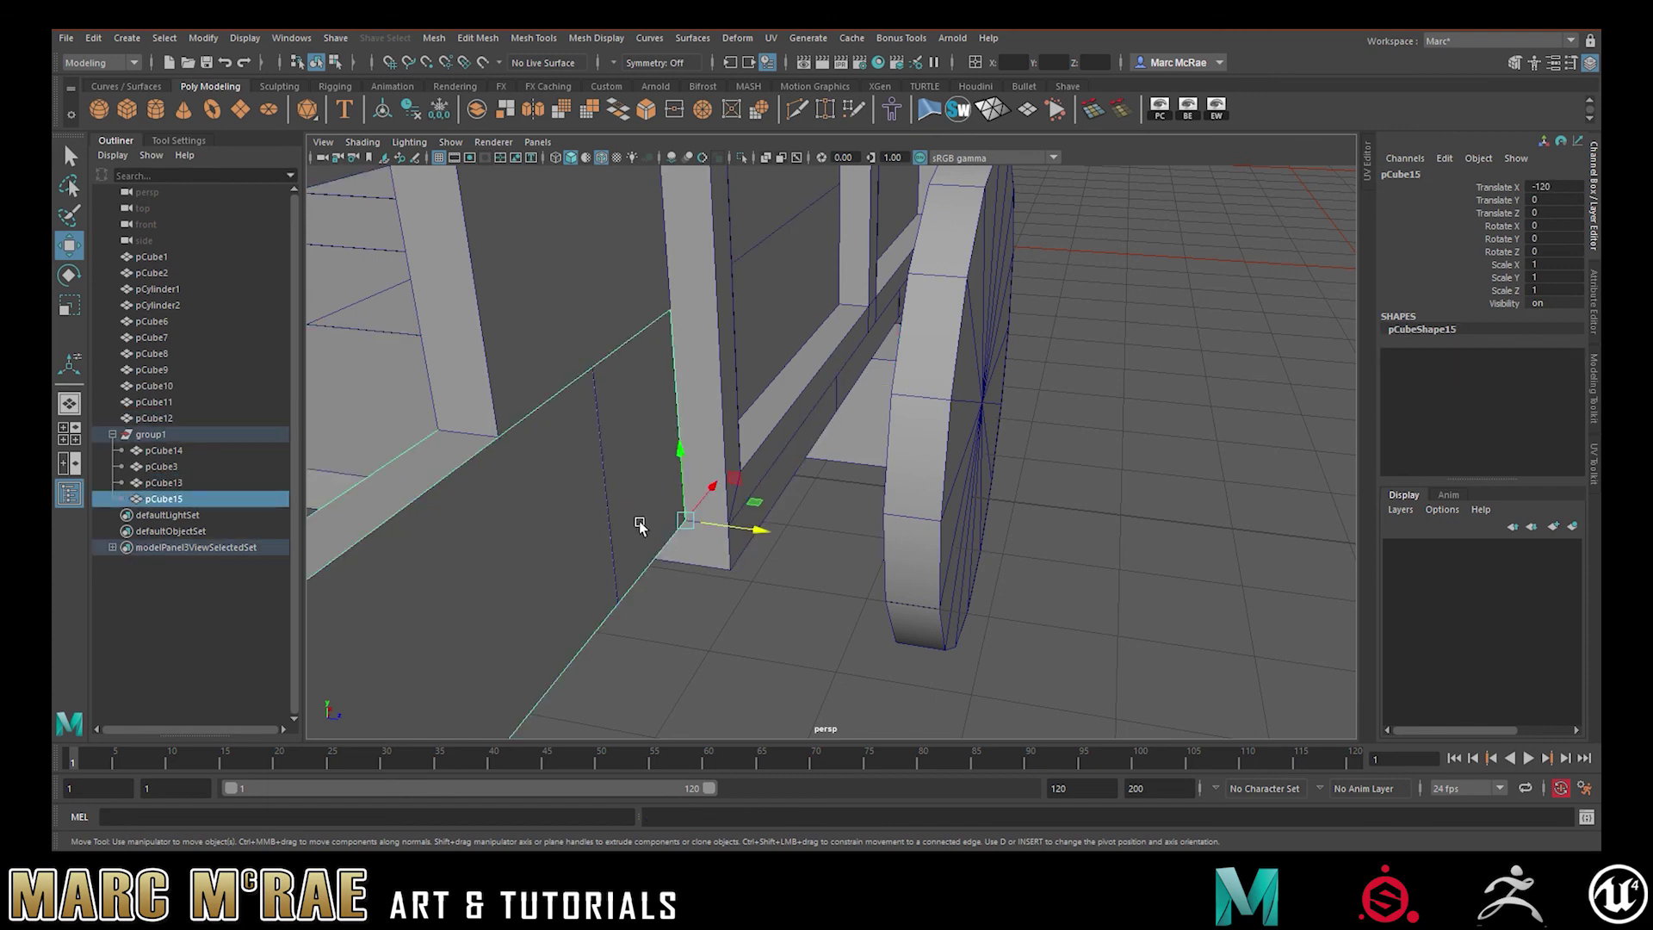
{"action": "left_click_drag", "start_coordinate": [740, 538], "coordinate": [553, 499]}
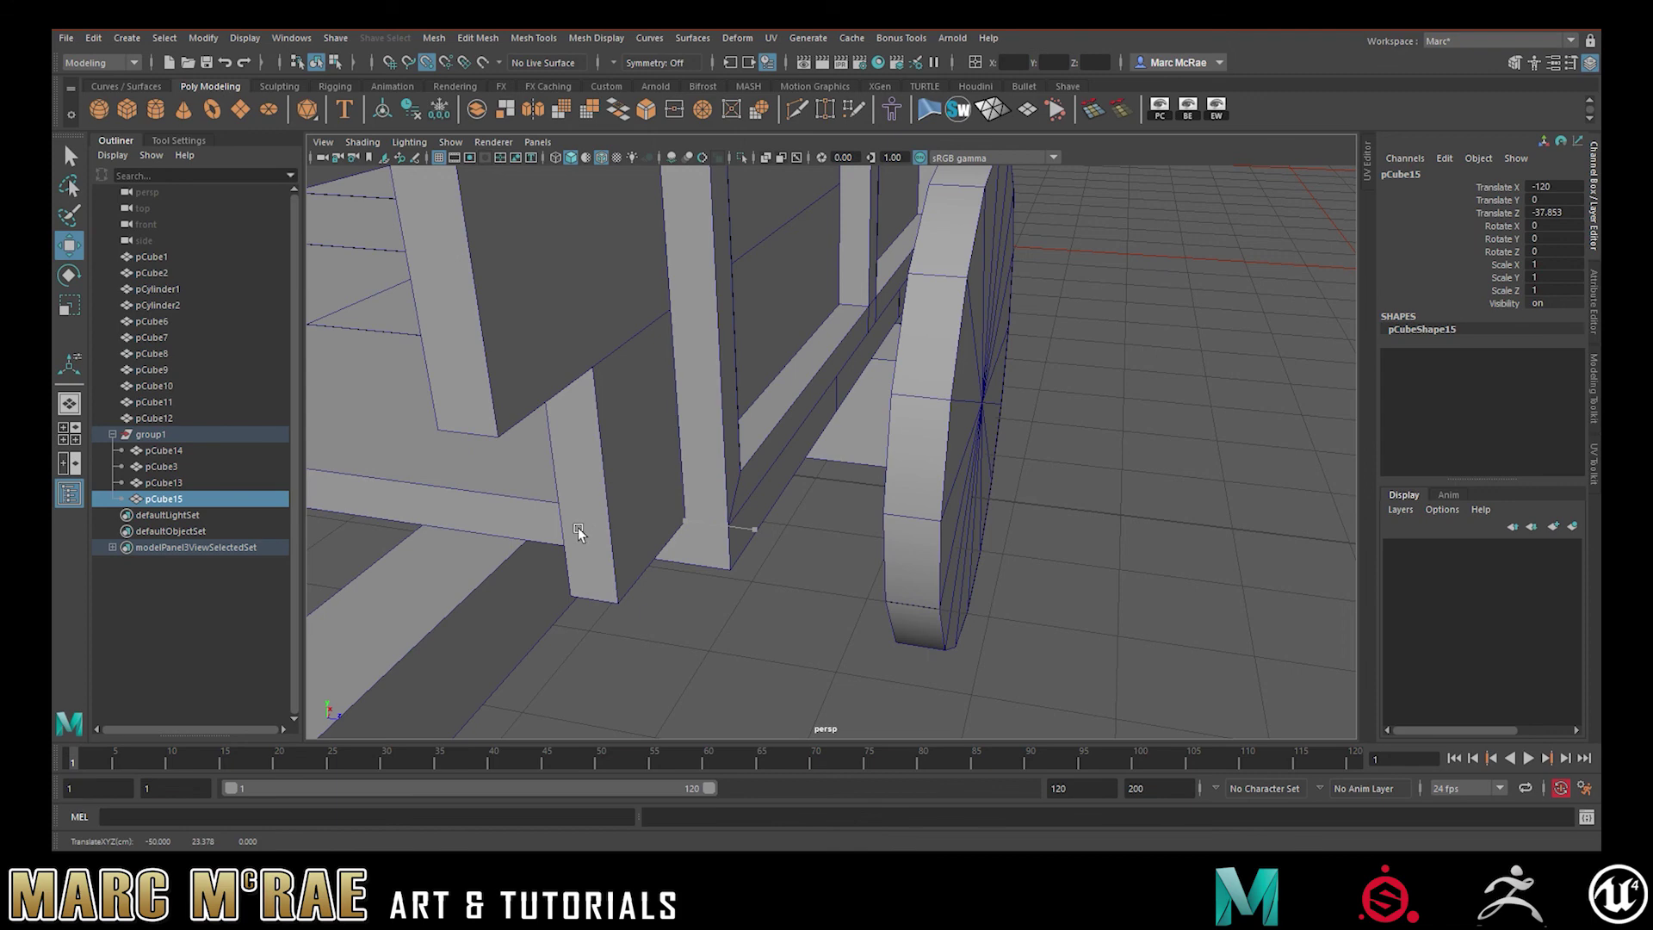
{"action": "key", "text": "ctrl+z"}
Snap the duplicated board inward along Z against the lower side board's inner face, at Translate Z -2.147
{"action": "left_click_drag", "start_coordinate": [731, 522], "coordinate": [679, 609]}
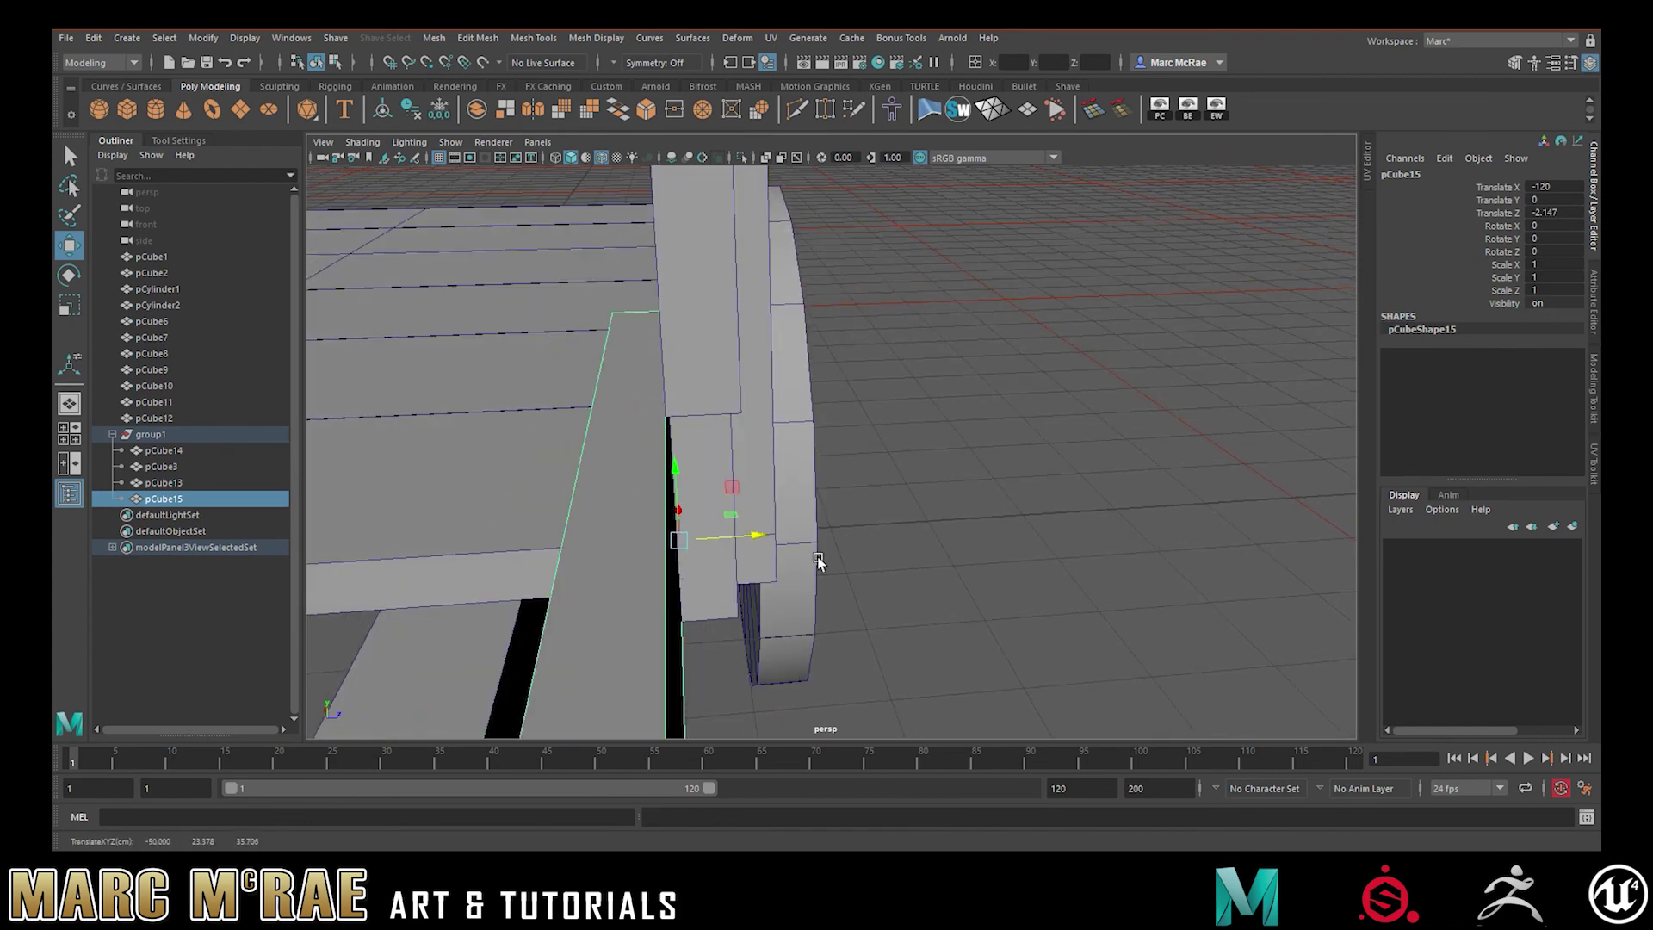
{"action": "left_click_drag", "start_coordinate": [818, 558], "coordinate": [987, 562], "text": "alt"}
{"action": "right_click_drag", "start_coordinate": [987, 562], "coordinate": [902, 532], "text": "alt"}
{"action": "left_click_drag", "start_coordinate": [902, 533], "coordinate": [947, 515], "text": "alt"}
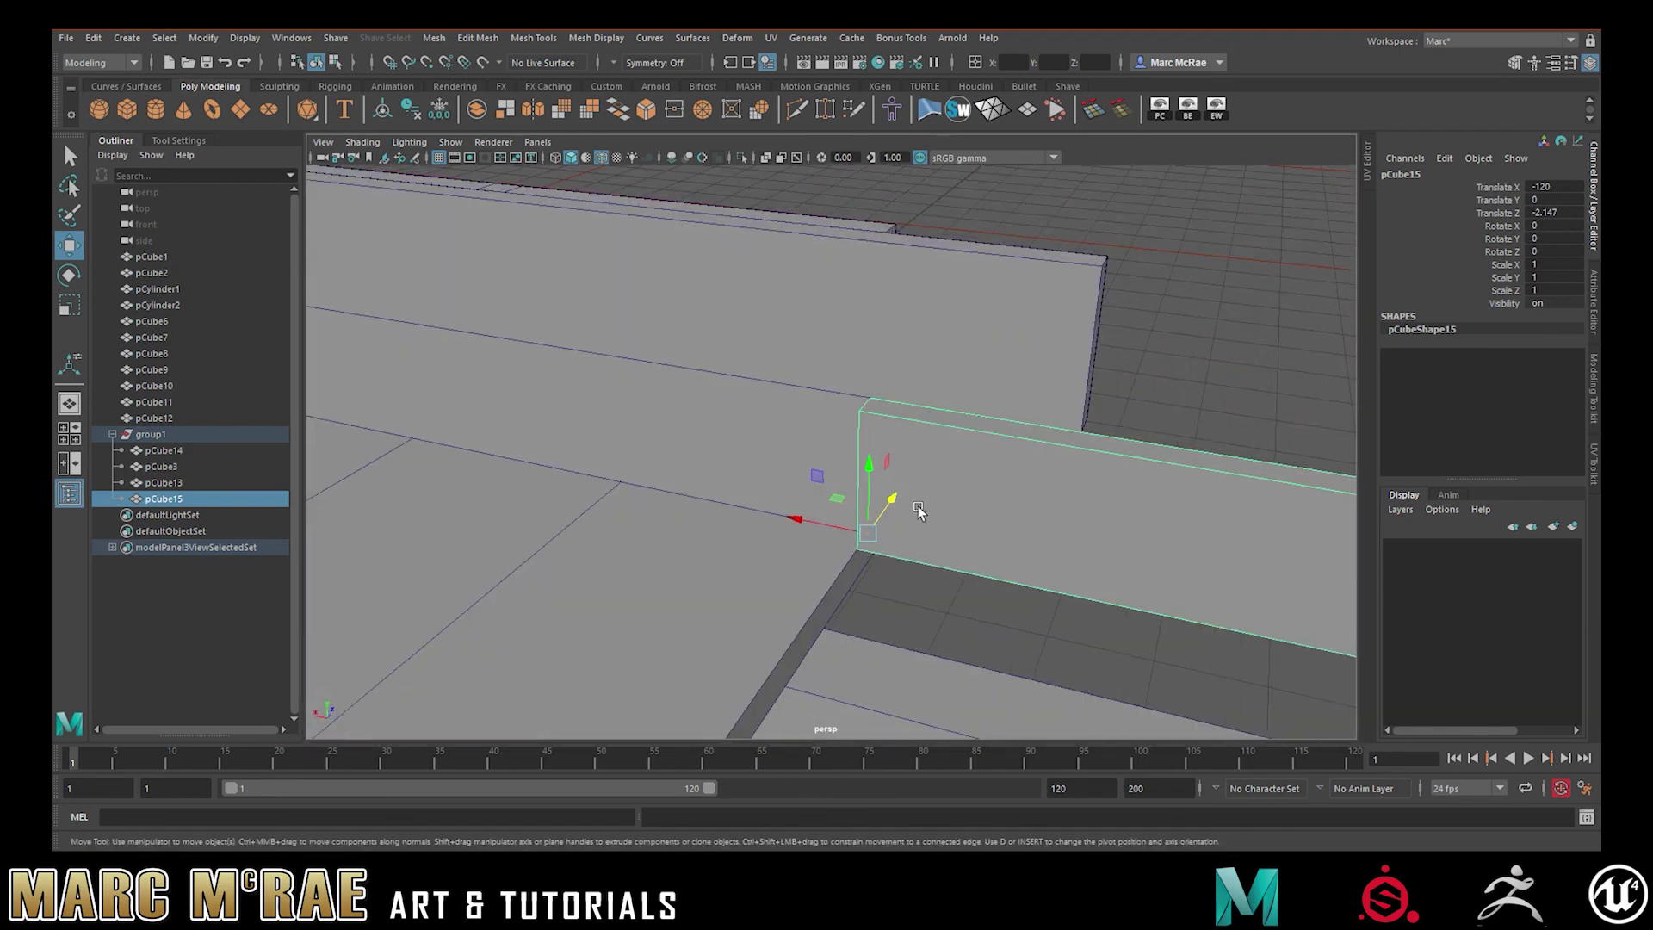
Rotate the duplicated lower board to -90 degrees around Y so it runs across the handle end
{"action": "key", "text": "e"}
{"action": "left_click_drag", "start_coordinate": [841, 535], "coordinate": [705, 575], "text": "alt"}
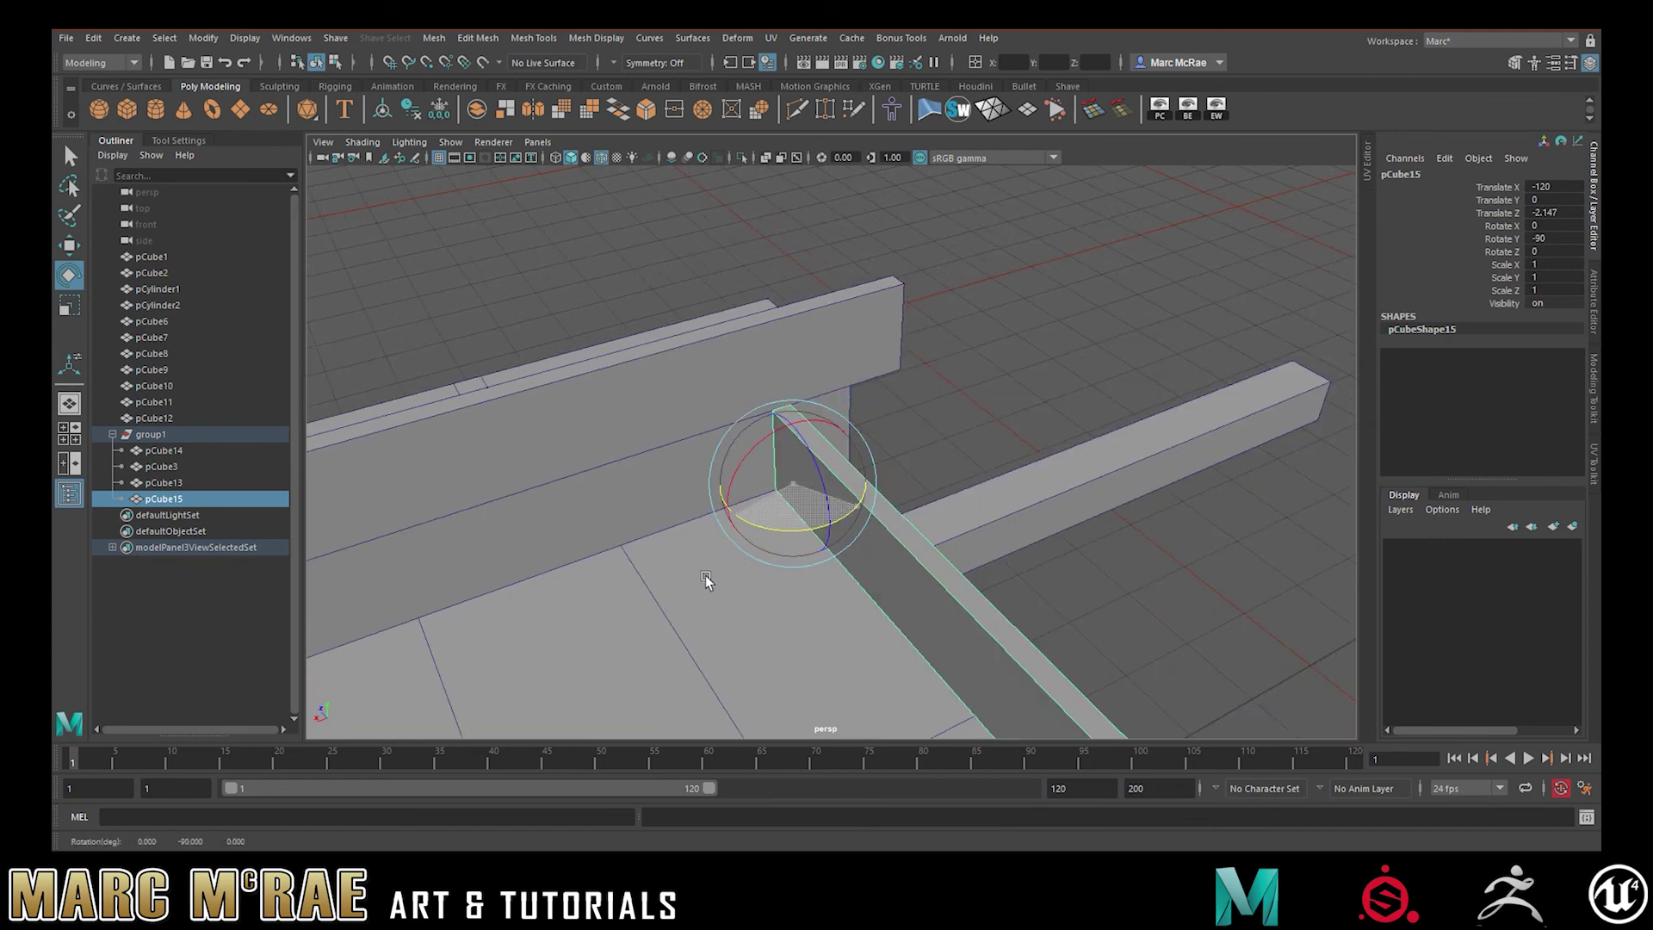
{"action": "left_click_drag", "start_coordinate": [786, 716], "coordinate": [447, 626], "text": "alt"}
Delete the faces of the rotated board's mirrored second half, leaving only the plank at the handle end
{"action": "right_click_drag", "start_coordinate": [447, 626], "coordinate": [455, 497]}
{"action": "left_click", "coordinate": [459, 675]}
{"action": "left_click_drag", "start_coordinate": [459, 676], "coordinate": [757, 447], "text": "alt"}
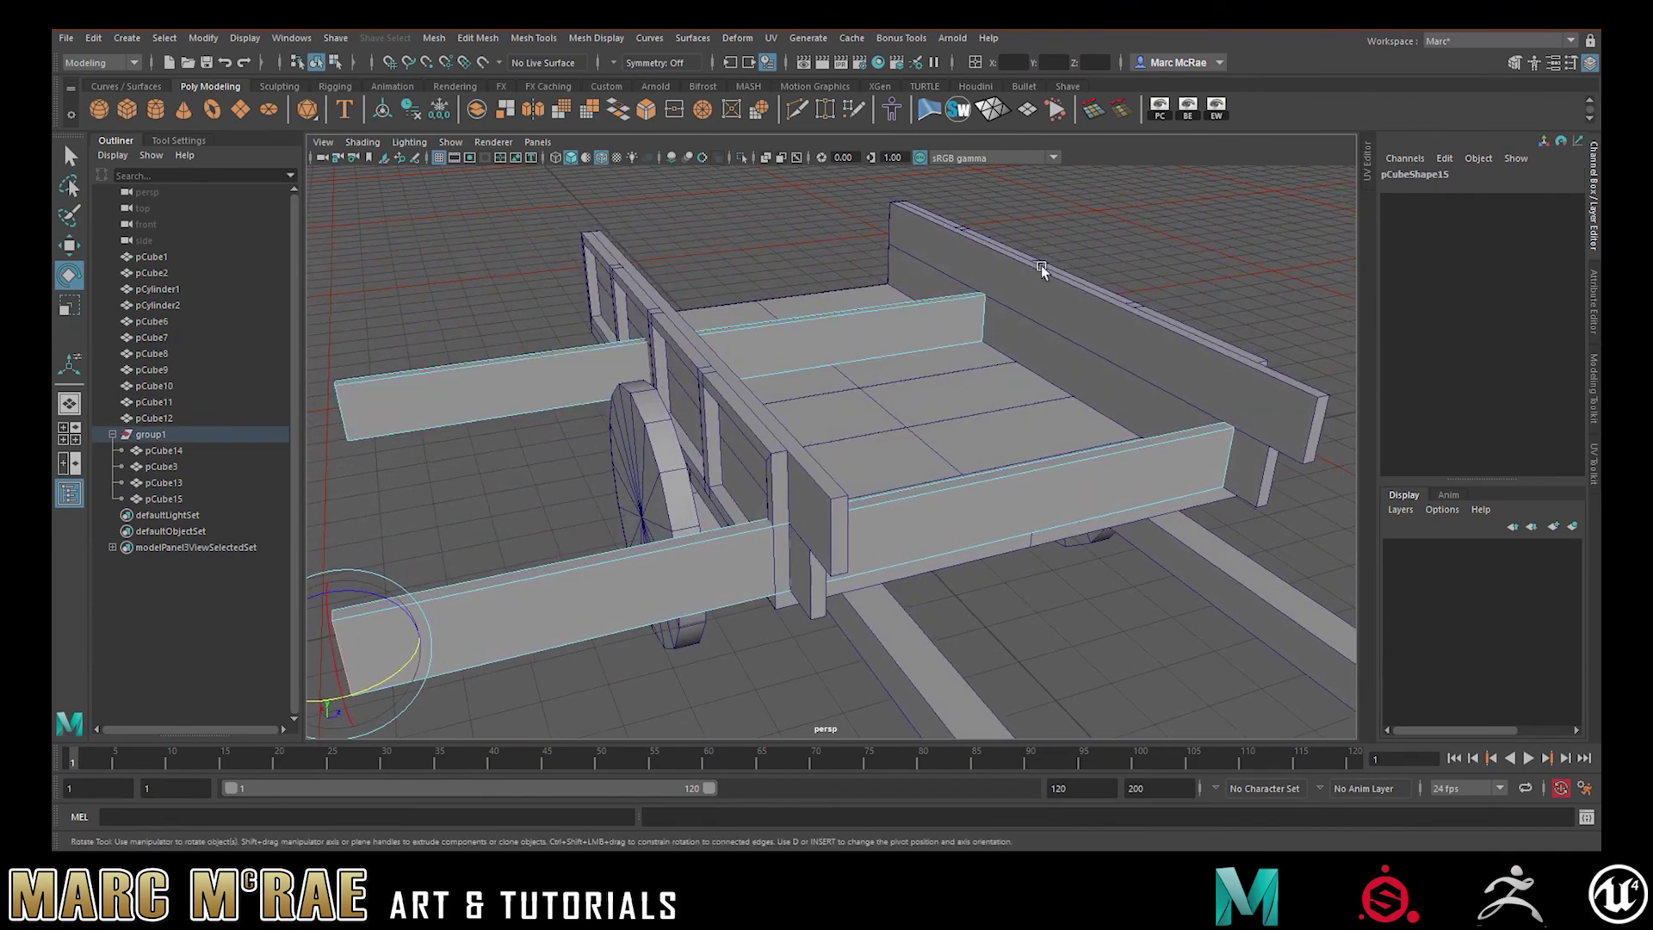
{"action": "right_click_drag", "start_coordinate": [932, 307], "coordinate": [998, 293]}
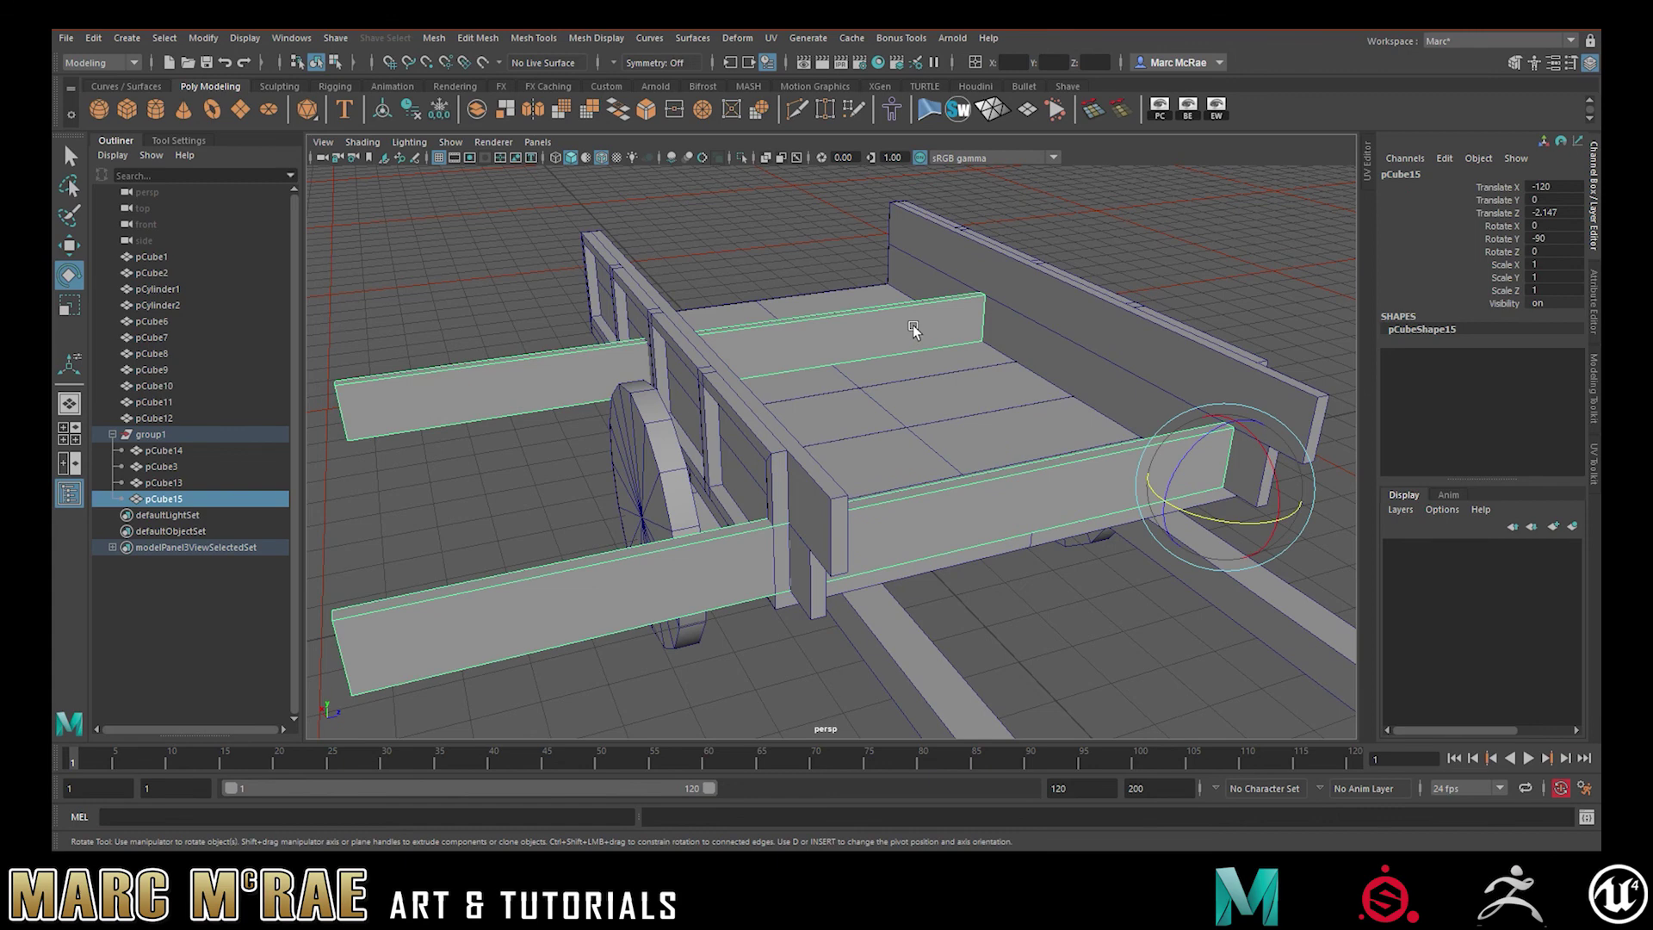
{"action": "right_click_drag", "start_coordinate": [912, 308], "coordinate": [921, 355]}
{"action": "left_click_drag", "start_coordinate": [1107, 265], "coordinate": [886, 276], "text": "alt"}
{"action": "right_click_drag", "start_coordinate": [881, 277], "coordinate": [603, 261], "text": "alt"}
{"action": "left_click_drag", "start_coordinate": [523, 283], "coordinate": [1085, 404]}
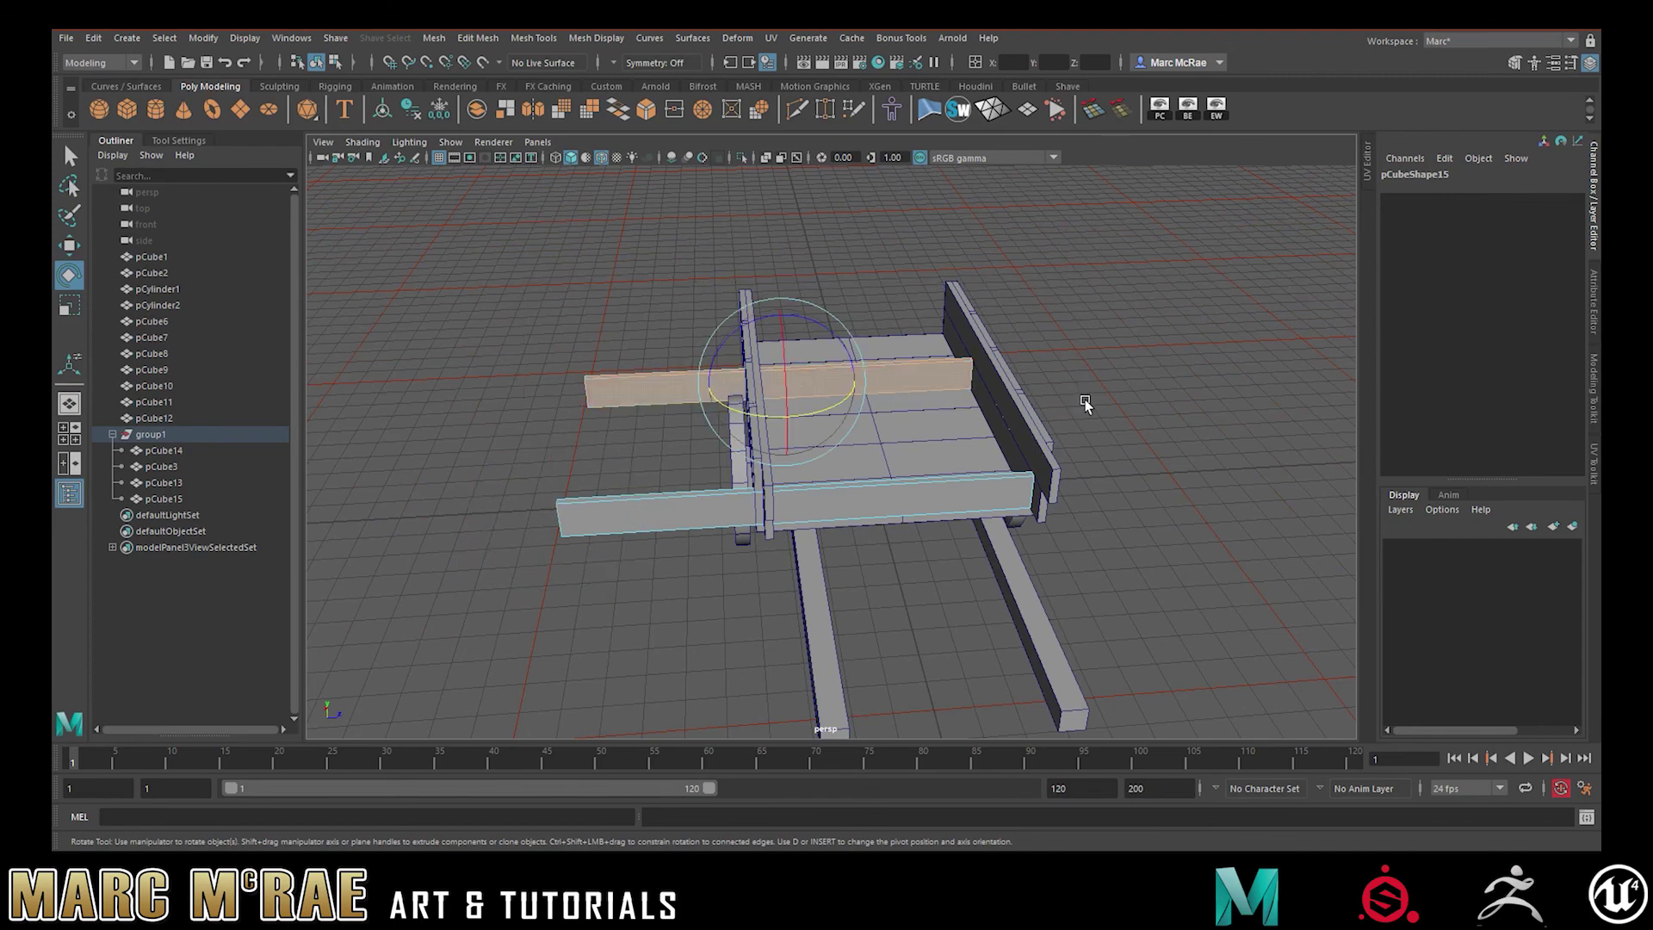
{"action": "key", "text": "Delete"}
Move the cross board's overhanging end face inward along its length to the near side boards
{"action": "right_click_drag", "start_coordinate": [972, 514], "coordinate": [1304, 489], "text": "alt"}
{"action": "left_click_drag", "start_coordinate": [792, 520], "coordinate": [1004, 503], "text": "alt"}
{"action": "middle_click_drag", "start_coordinate": [1004, 503], "coordinate": [827, 477], "text": "alt"}
{"action": "right_click_drag", "start_coordinate": [1063, 476], "coordinate": [1005, 475], "text": "alt"}
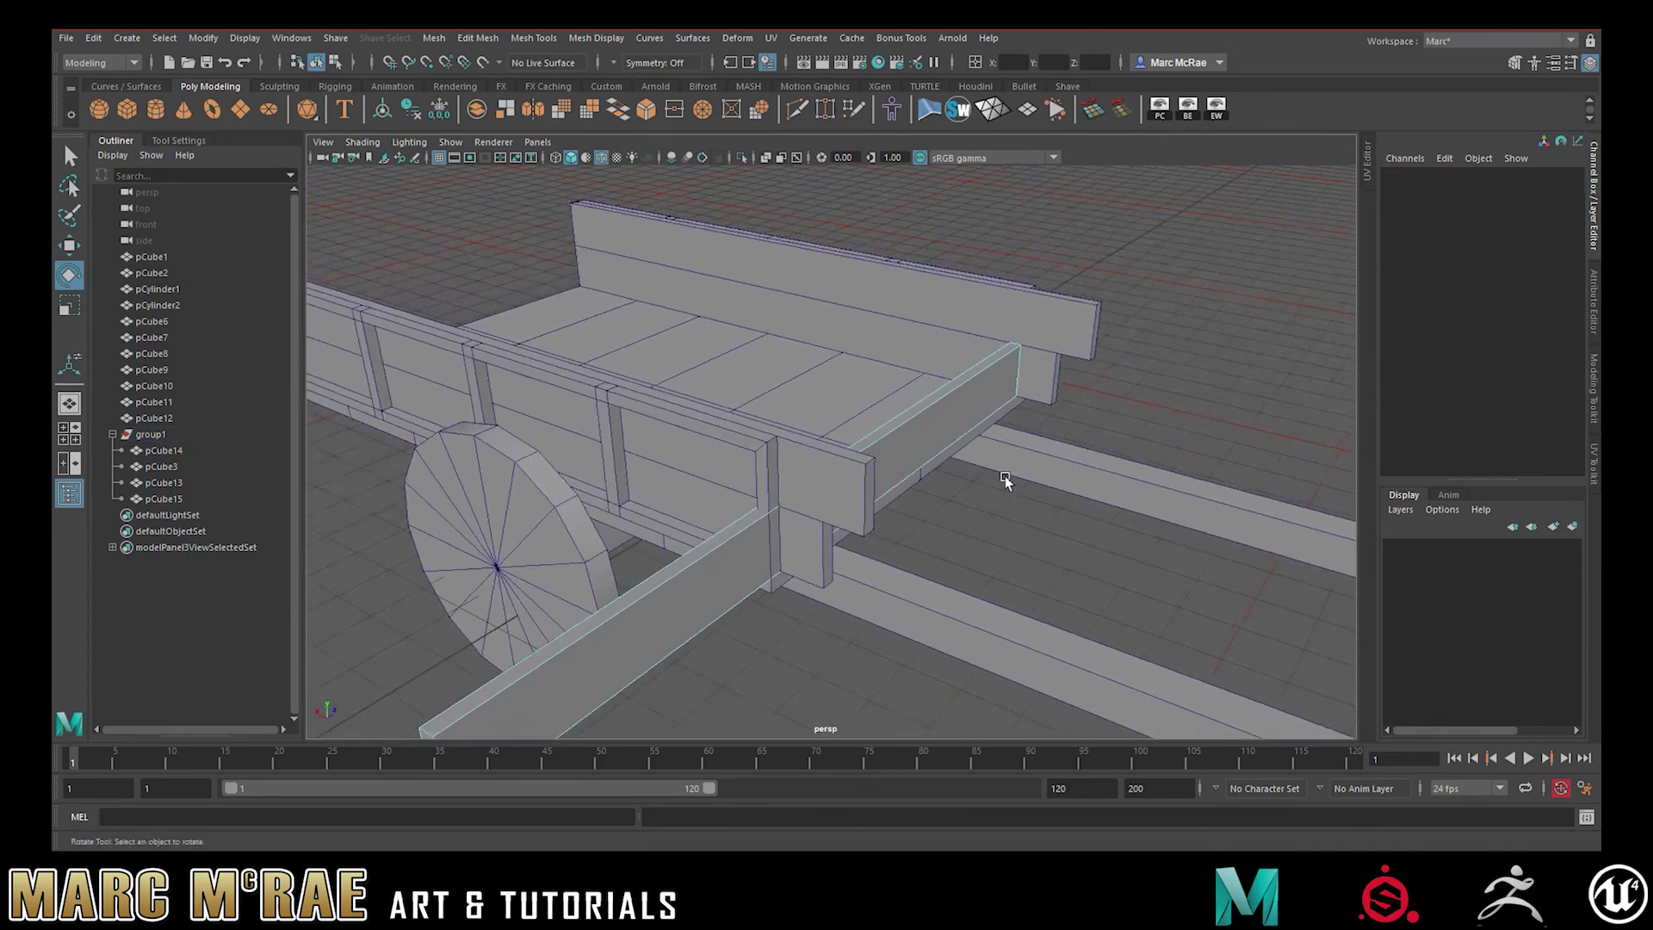
{"action": "right_click_drag", "start_coordinate": [1102, 426], "coordinate": [1199, 387]}
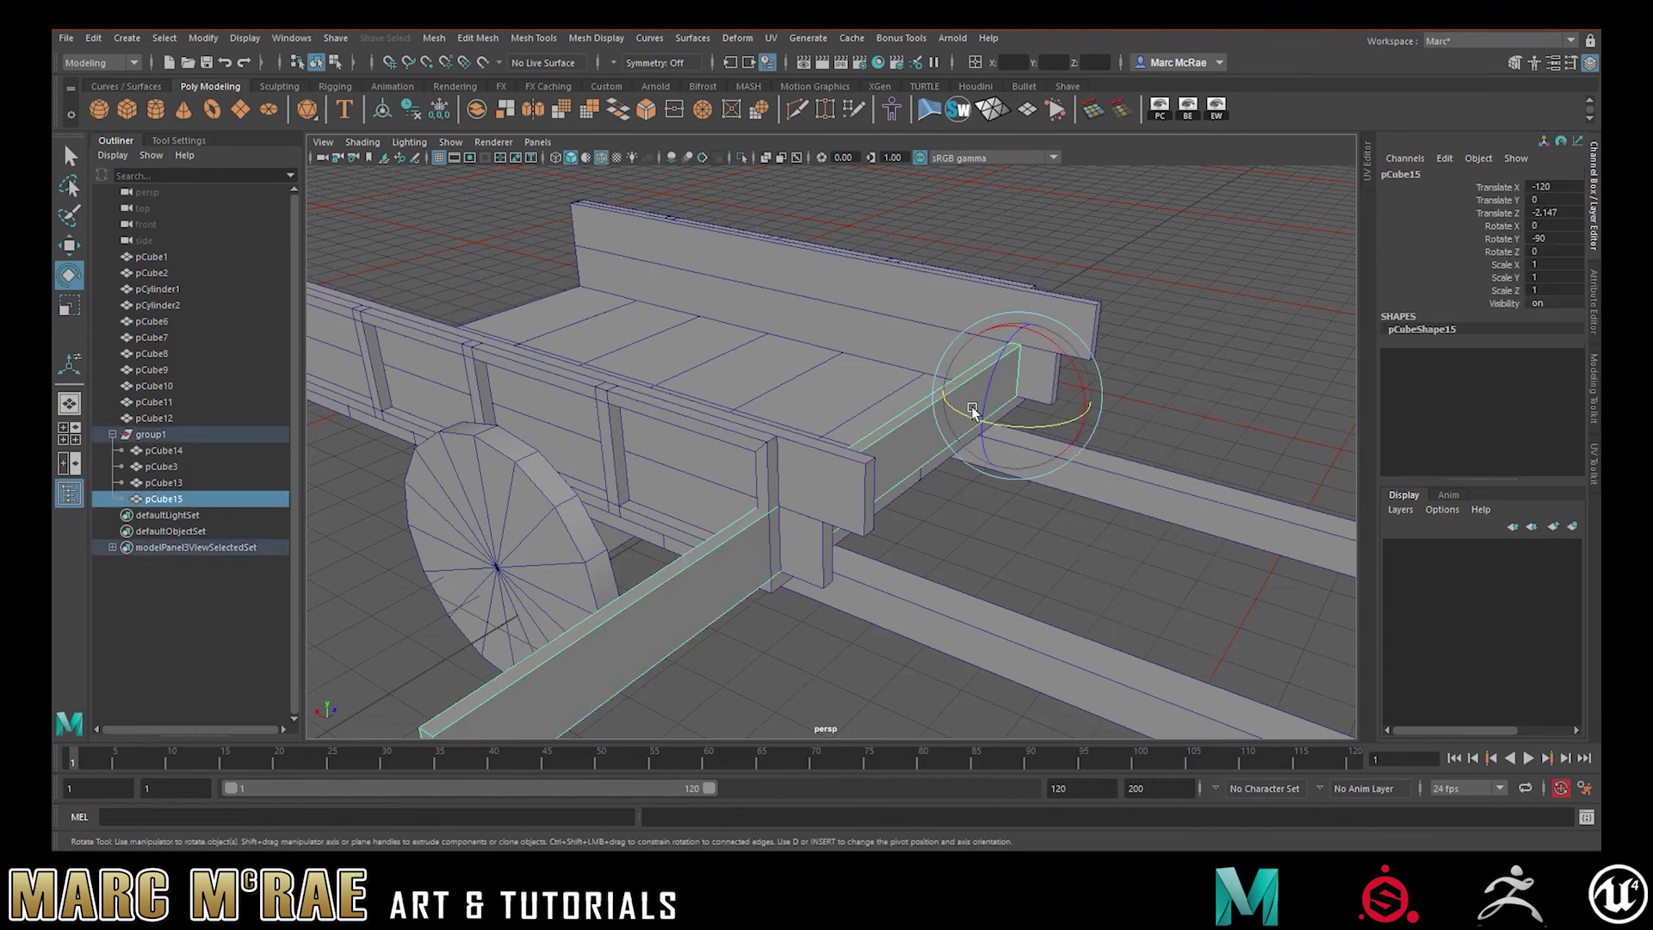
{"action": "left_click_drag", "start_coordinate": [937, 416], "coordinate": [982, 403], "text": "alt"}
{"action": "right_click_drag", "start_coordinate": [982, 402], "coordinate": [982, 445]}
{"action": "left_click", "coordinate": [562, 669]}
{"action": "key", "text": "w"}
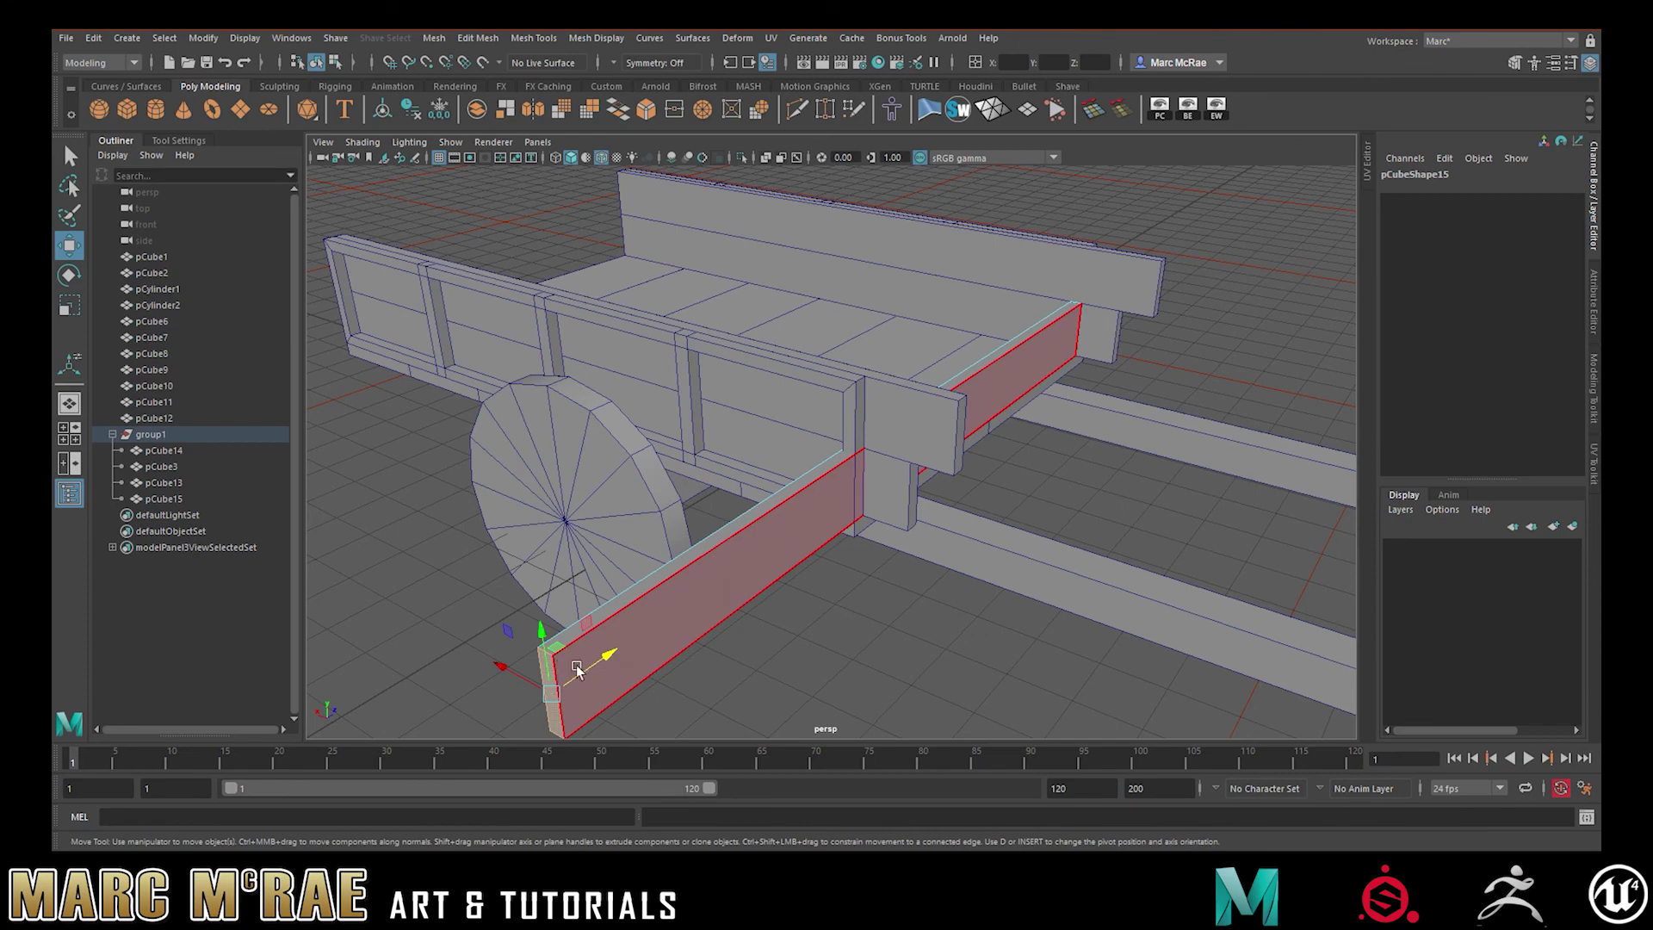
{"action": "left_click_drag", "start_coordinate": [607, 651], "coordinate": [648, 634]}
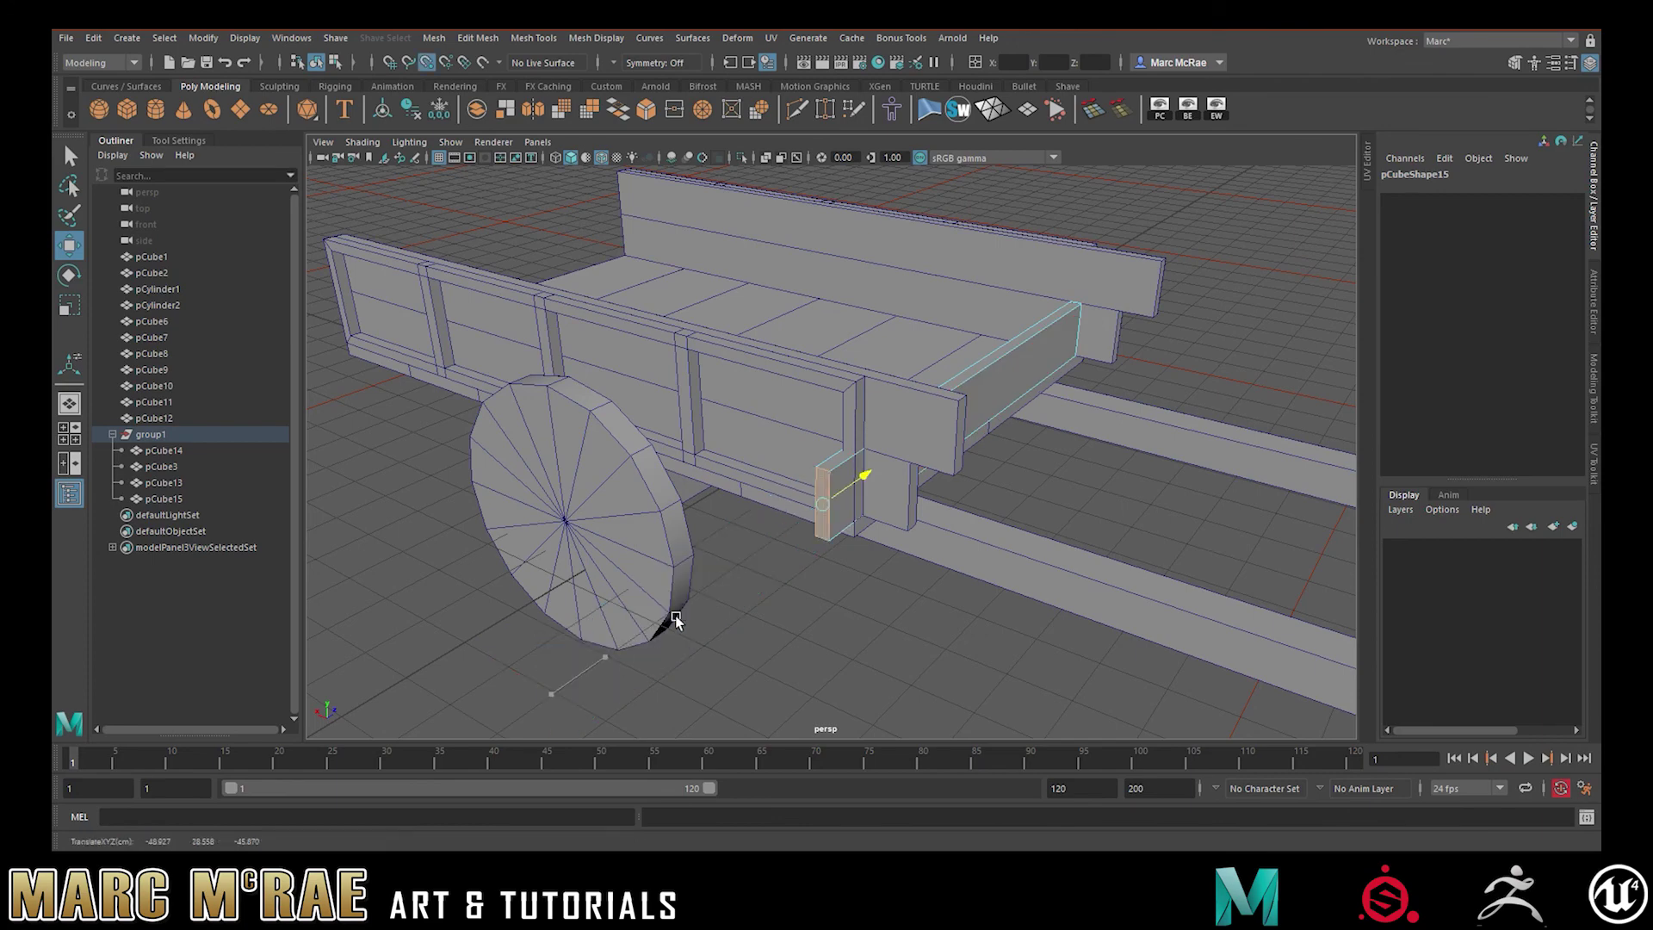
Snap the cross board's end face to the inner face of the near lower side board
{"action": "left_click_drag", "start_coordinate": [1067, 525], "coordinate": [800, 564], "text": "alt"}
{"action": "middle_click_drag", "start_coordinate": [949, 582], "coordinate": [1062, 628], "text": "alt"}
{"action": "right_click_drag", "start_coordinate": [1063, 628], "coordinate": [1257, 594], "text": "alt"}
{"action": "middle_click_drag", "start_coordinate": [1153, 572], "coordinate": [1150, 447], "text": "alt"}
{"action": "left_click_drag", "start_coordinate": [1150, 448], "coordinate": [1037, 449], "text": "alt"}
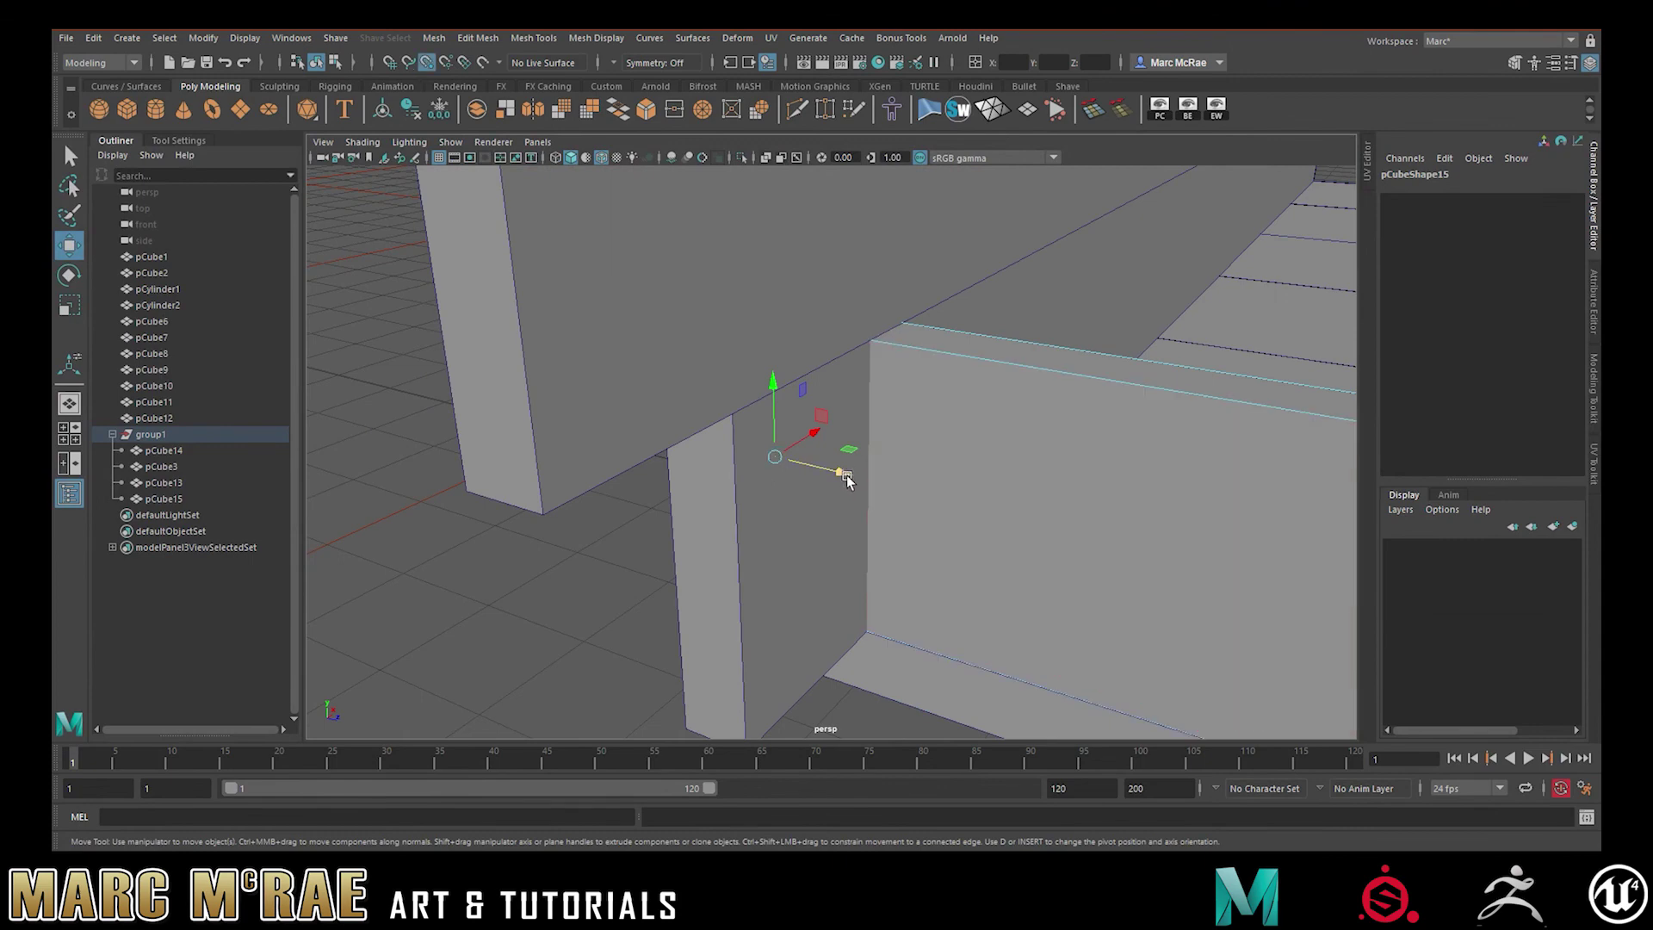
{"action": "left_click_drag", "start_coordinate": [848, 480], "coordinate": [901, 480]}
{"action": "key", "text": "ctrl+z"}
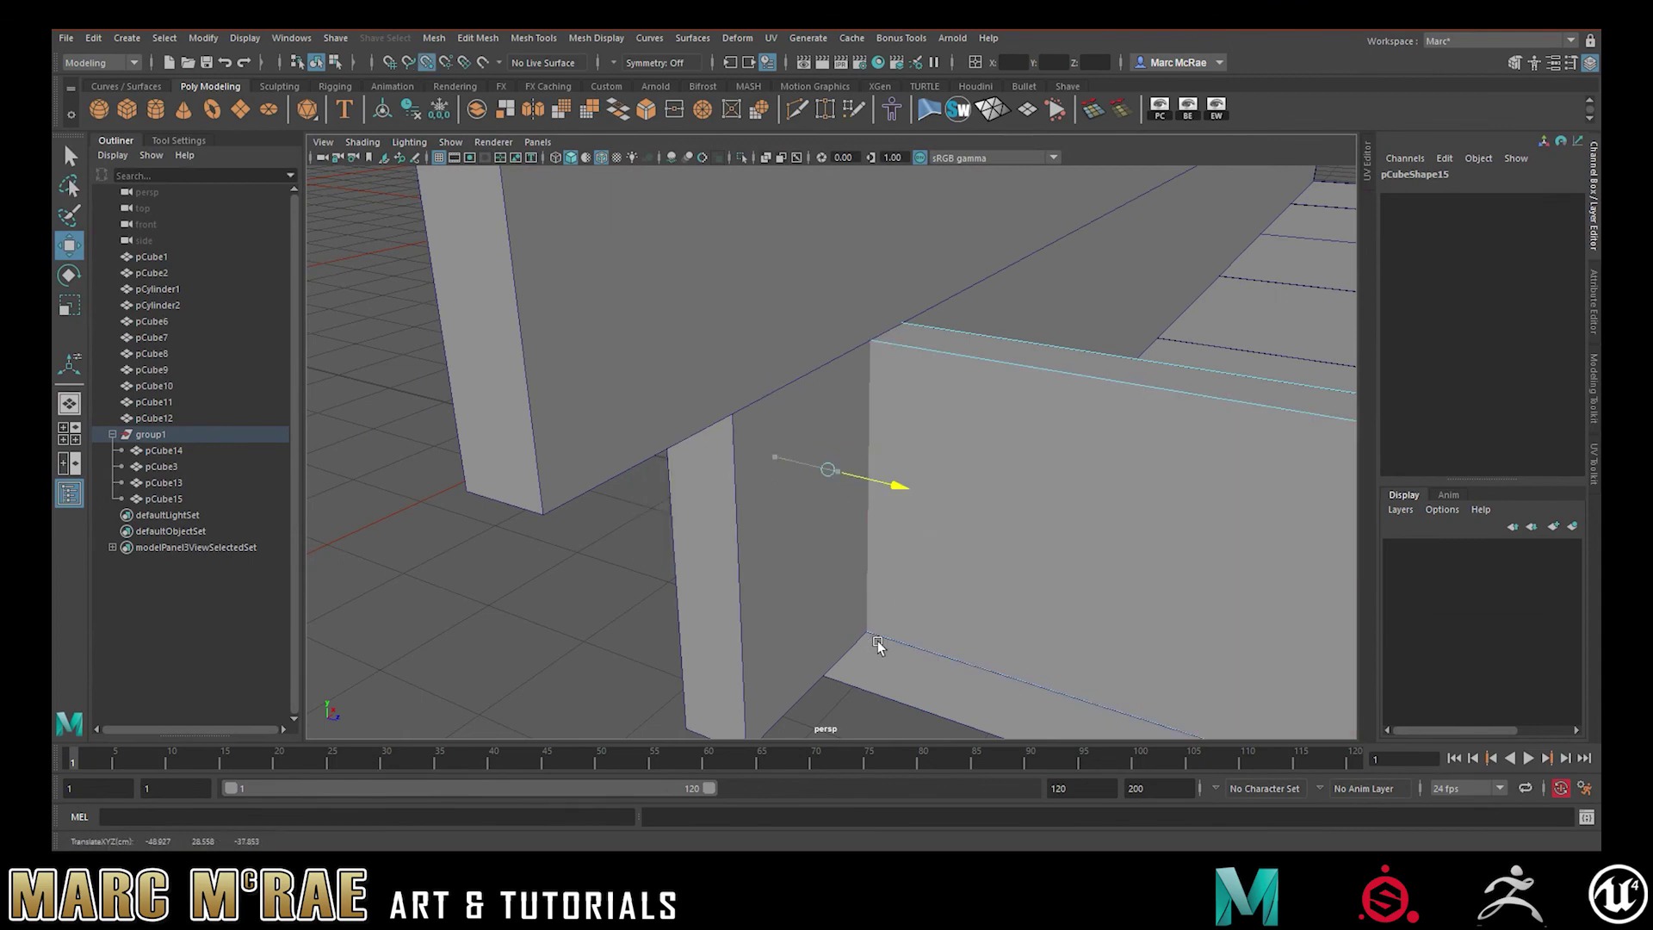
{"action": "left_click_drag", "start_coordinate": [871, 611], "coordinate": [921, 561]}
{"action": "middle_click_drag", "start_coordinate": [982, 520], "coordinate": [861, 592], "text": "alt"}
{"action": "left_click_drag", "start_coordinate": [943, 571], "coordinate": [919, 556], "text": "alt"}
{"action": "key", "text": "v"}
{"action": "left_click_drag", "start_coordinate": [876, 427], "coordinate": [880, 379]}
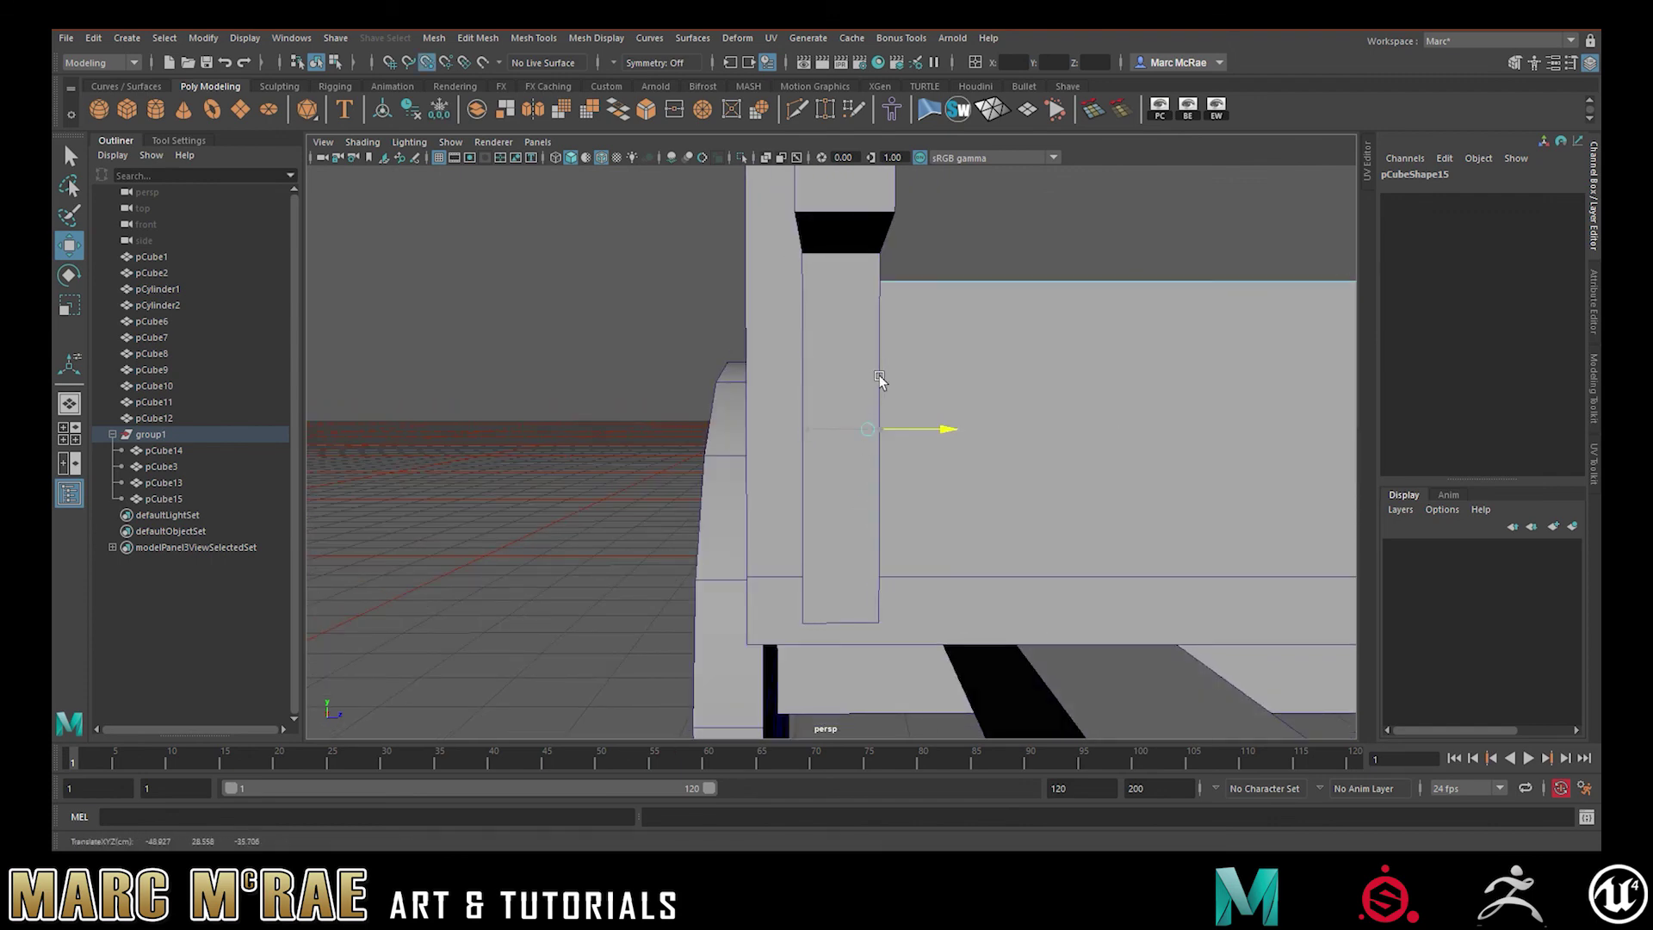
{"action": "left_click_drag", "start_coordinate": [1089, 366], "coordinate": [889, 412], "text": "alt"}
{"action": "left_click", "coordinate": [1117, 260]}
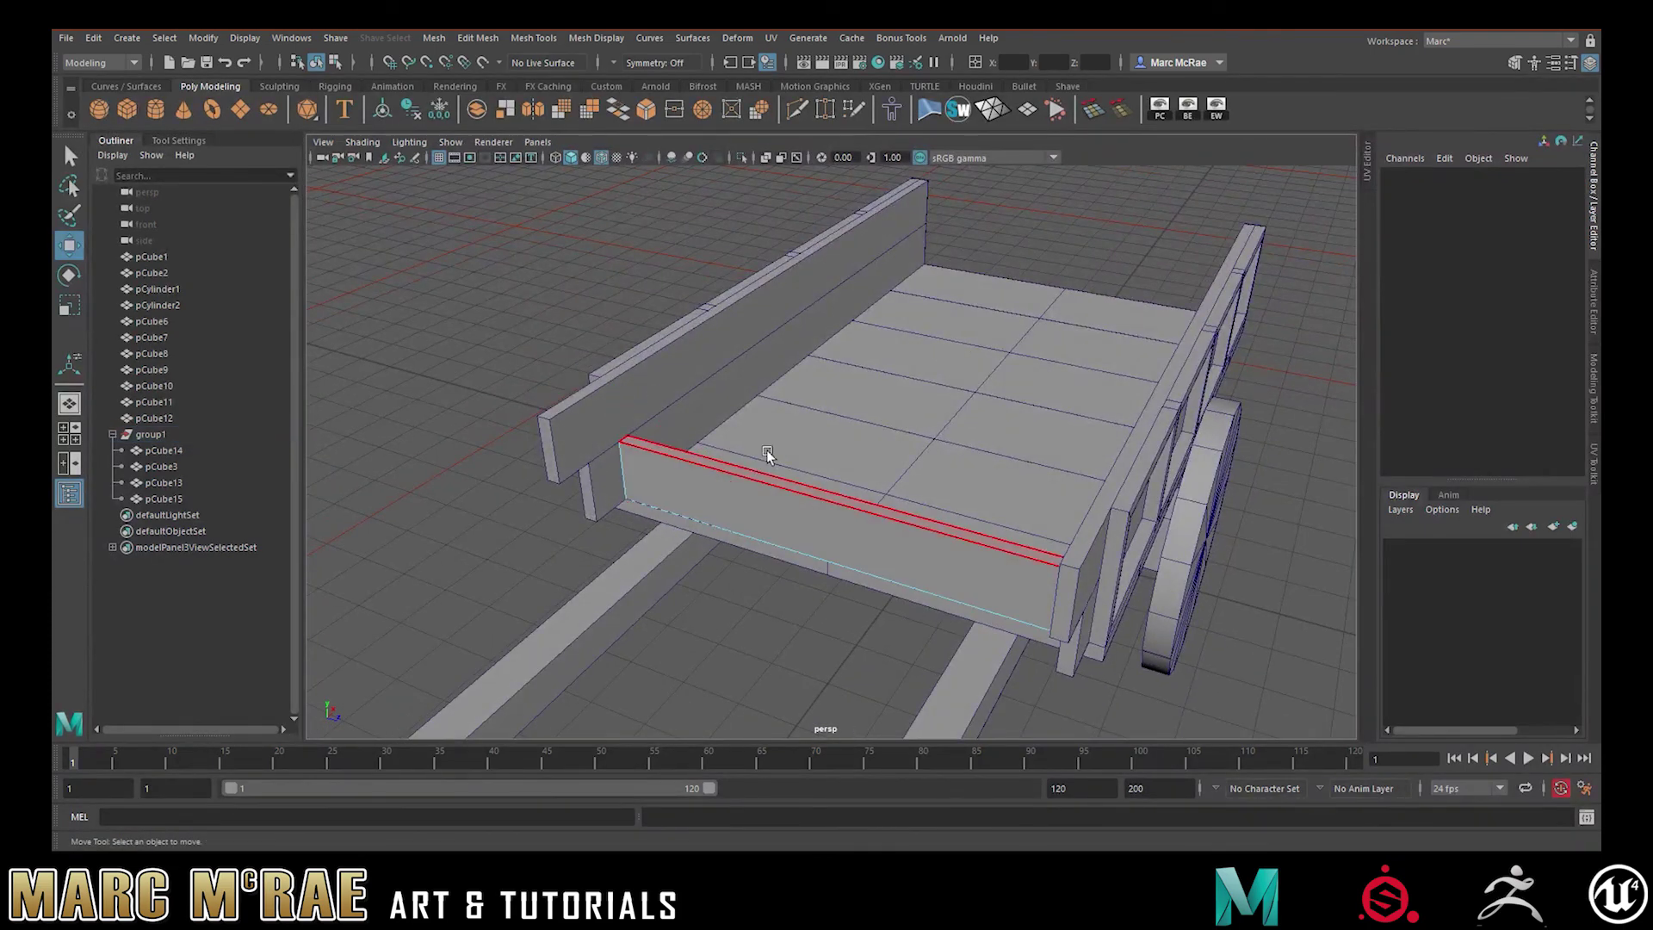
Switch the cross board back to object mode and select it as a whole object
{"action": "right_click", "coordinate": [952, 360]}
{"action": "right_click_drag", "start_coordinate": [961, 354], "coordinate": [1067, 331]}
{"action": "left_click", "coordinate": [1046, 273]}
{"action": "left_click", "coordinate": [844, 522]}
{"action": "left_click_drag", "start_coordinate": [844, 522], "coordinate": [904, 501], "text": "alt"}
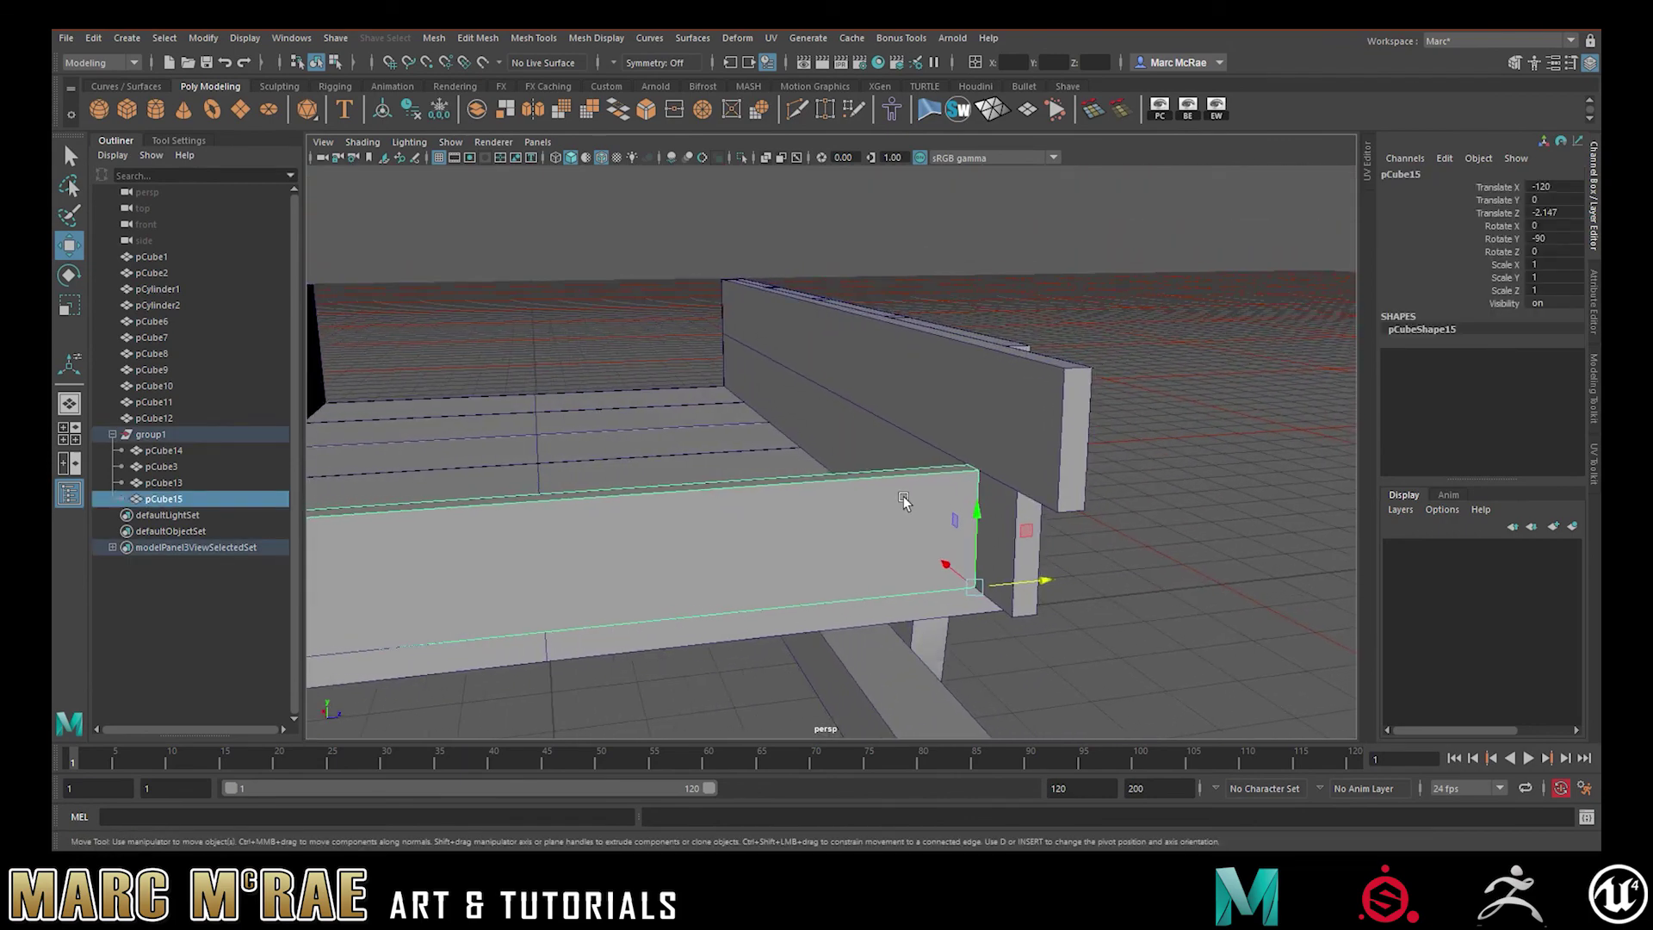
Paste the clipboard contents into the scene and dismiss the dialog
{"action": "key", "text": "ctrl+v"}
{"action": "left_click", "coordinate": [775, 457]}
{"action": "left_click", "coordinate": [790, 453]}
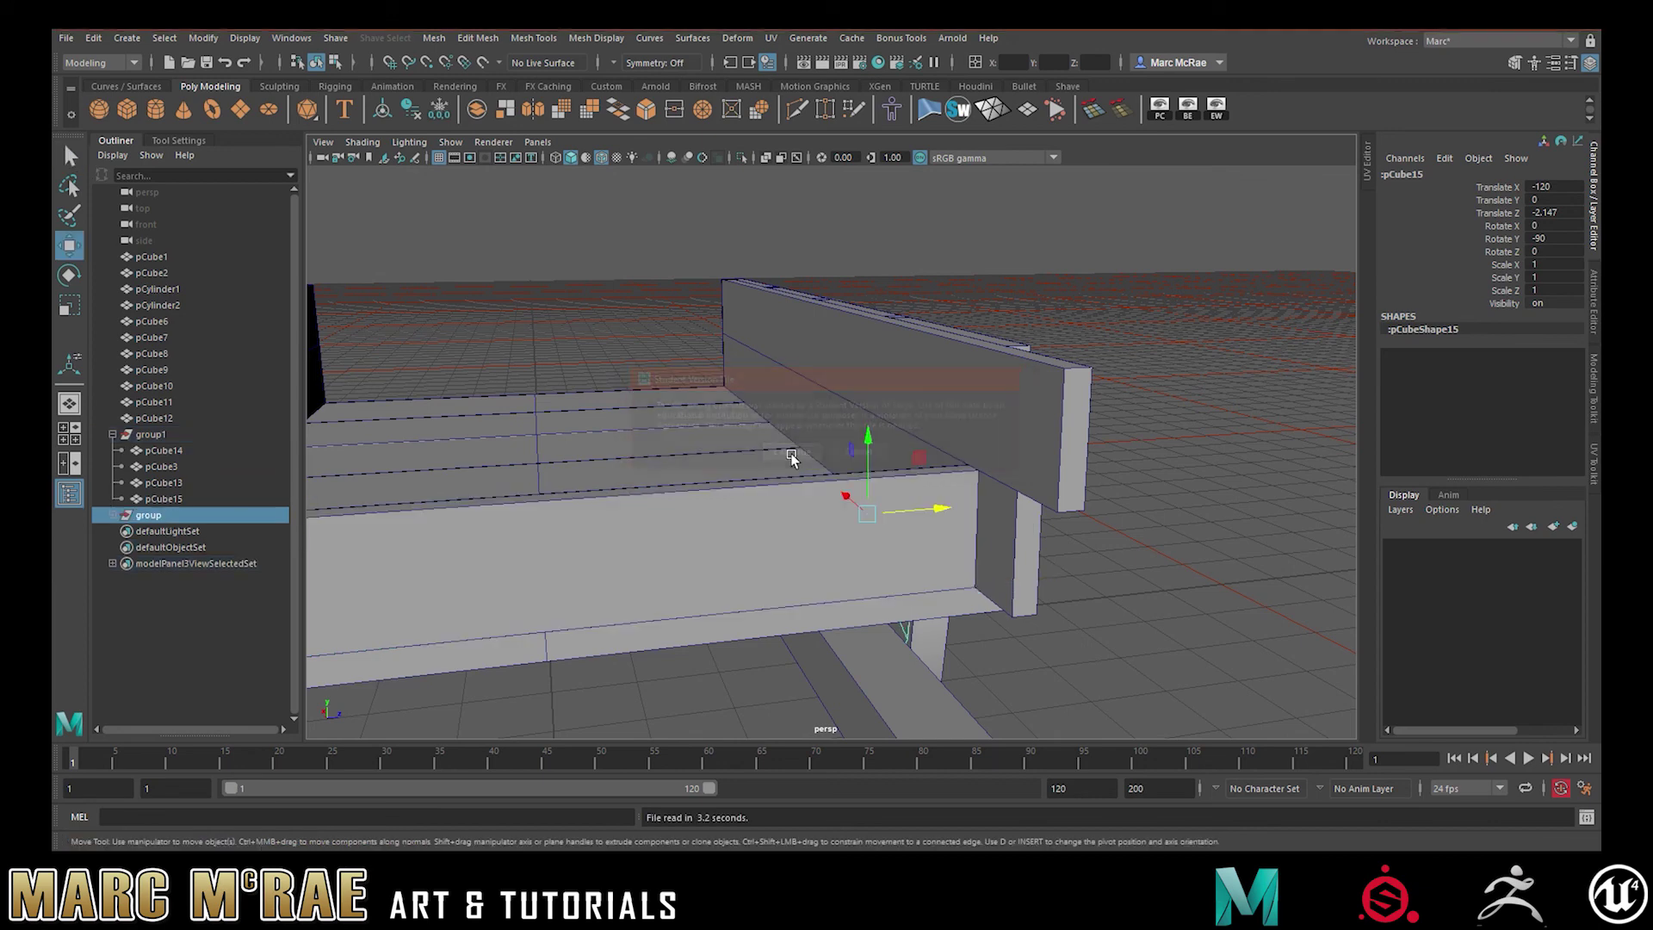
Duplicate the cross board and snap the copy upward onto its top edge, at Translate Y 10.36
{"action": "key", "text": "w"}
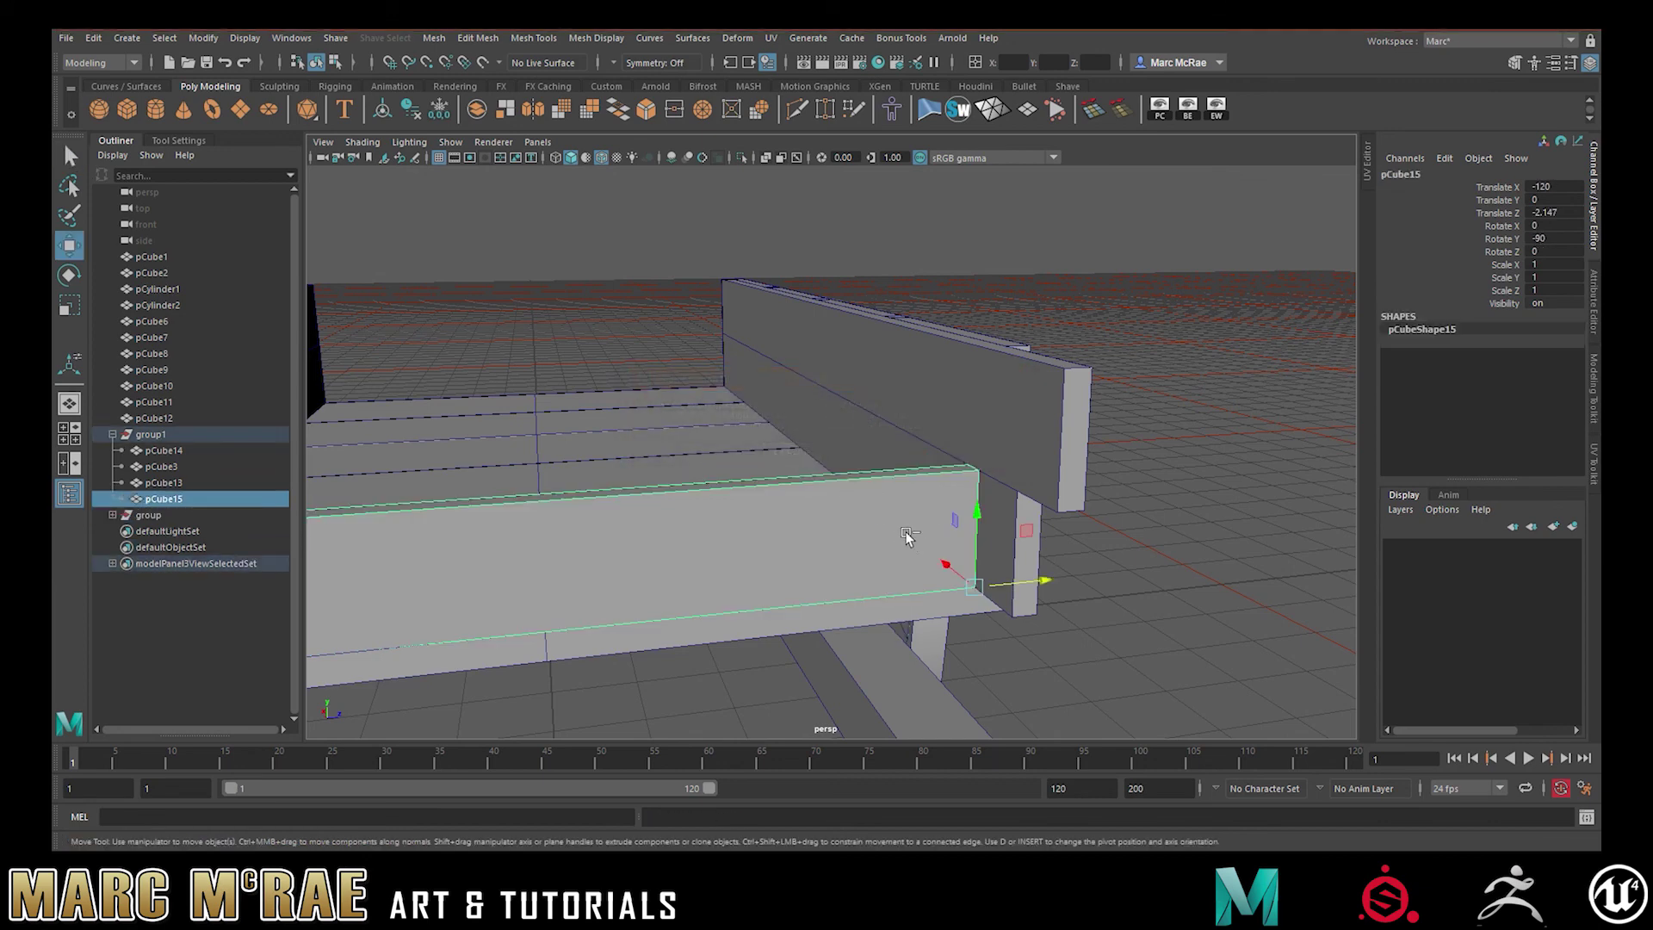
{"action": "key", "text": "ctrl+d"}
{"action": "key", "text": "v"}
{"action": "left_click_drag", "start_coordinate": [984, 516], "coordinate": [979, 463]}
{"action": "left_click", "coordinate": [1229, 422]}
{"action": "left_click_drag", "start_coordinate": [1132, 469], "coordinate": [825, 503], "text": "alt"}
{"action": "right_click_drag", "start_coordinate": [825, 503], "coordinate": [876, 493], "text": "alt"}
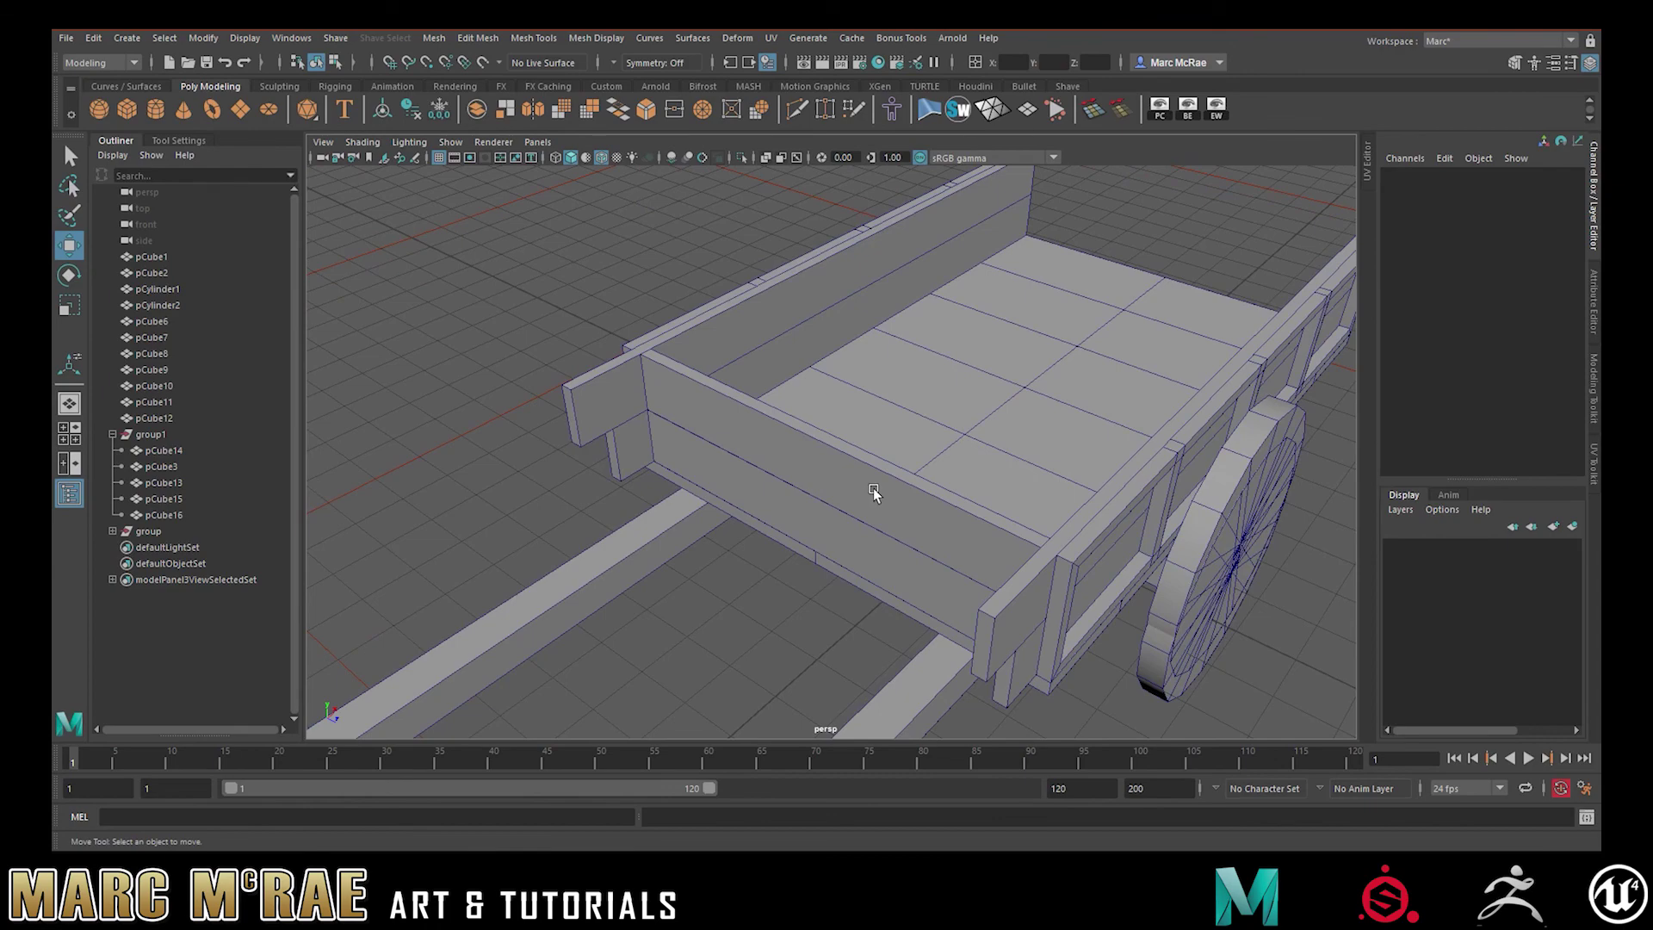
Try to move both cross boards together toward the wagon's open end, undo the move and clear the selection
{"action": "left_click_drag", "start_coordinate": [806, 503], "coordinate": [964, 475], "text": "alt"}
{"action": "left_click", "coordinate": [968, 476]}
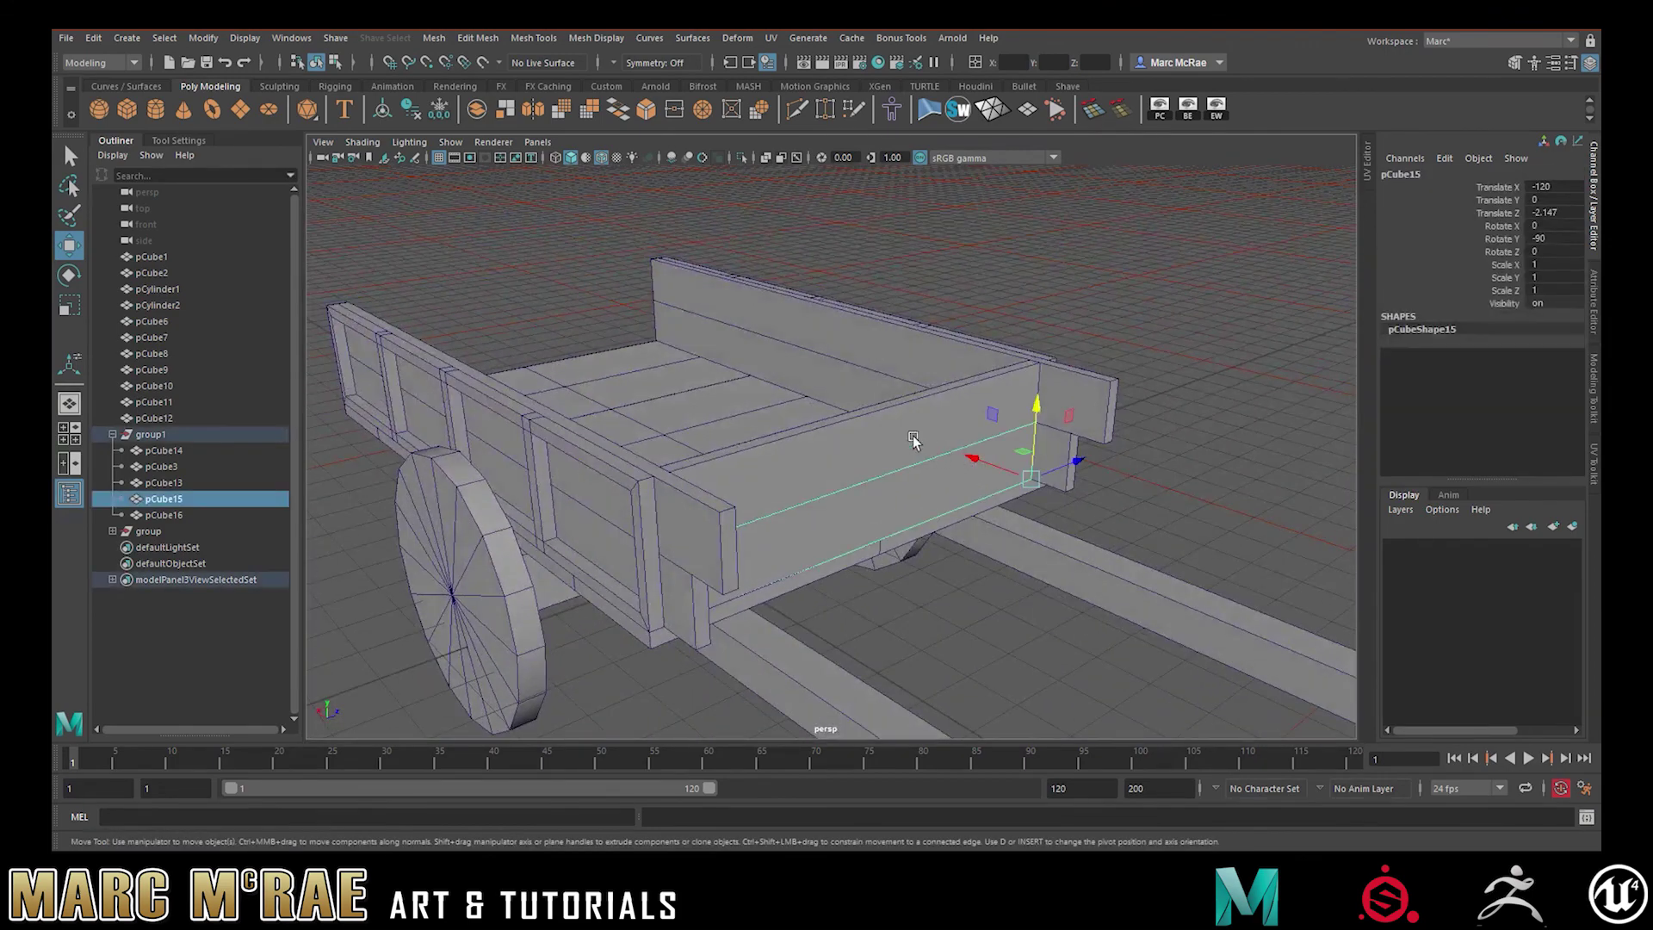
{"action": "left_click", "coordinate": [996, 457], "text": "shift"}
{"action": "left_click_drag", "start_coordinate": [977, 404], "coordinate": [674, 388]}
{"action": "key", "text": "ctrl+z"}
{"action": "left_click_drag", "start_coordinate": [1076, 409], "coordinate": [901, 345], "text": "alt"}
{"action": "middle_click_drag", "start_coordinate": [1119, 387], "coordinate": [1063, 345], "text": "alt"}
{"action": "left_click_drag", "start_coordinate": [1064, 345], "coordinate": [1067, 345], "text": "alt"}
{"action": "right_click_drag", "start_coordinate": [1106, 344], "coordinate": [1181, 312]}
{"action": "right_click_drag", "start_coordinate": [940, 404], "coordinate": [1024, 372]}
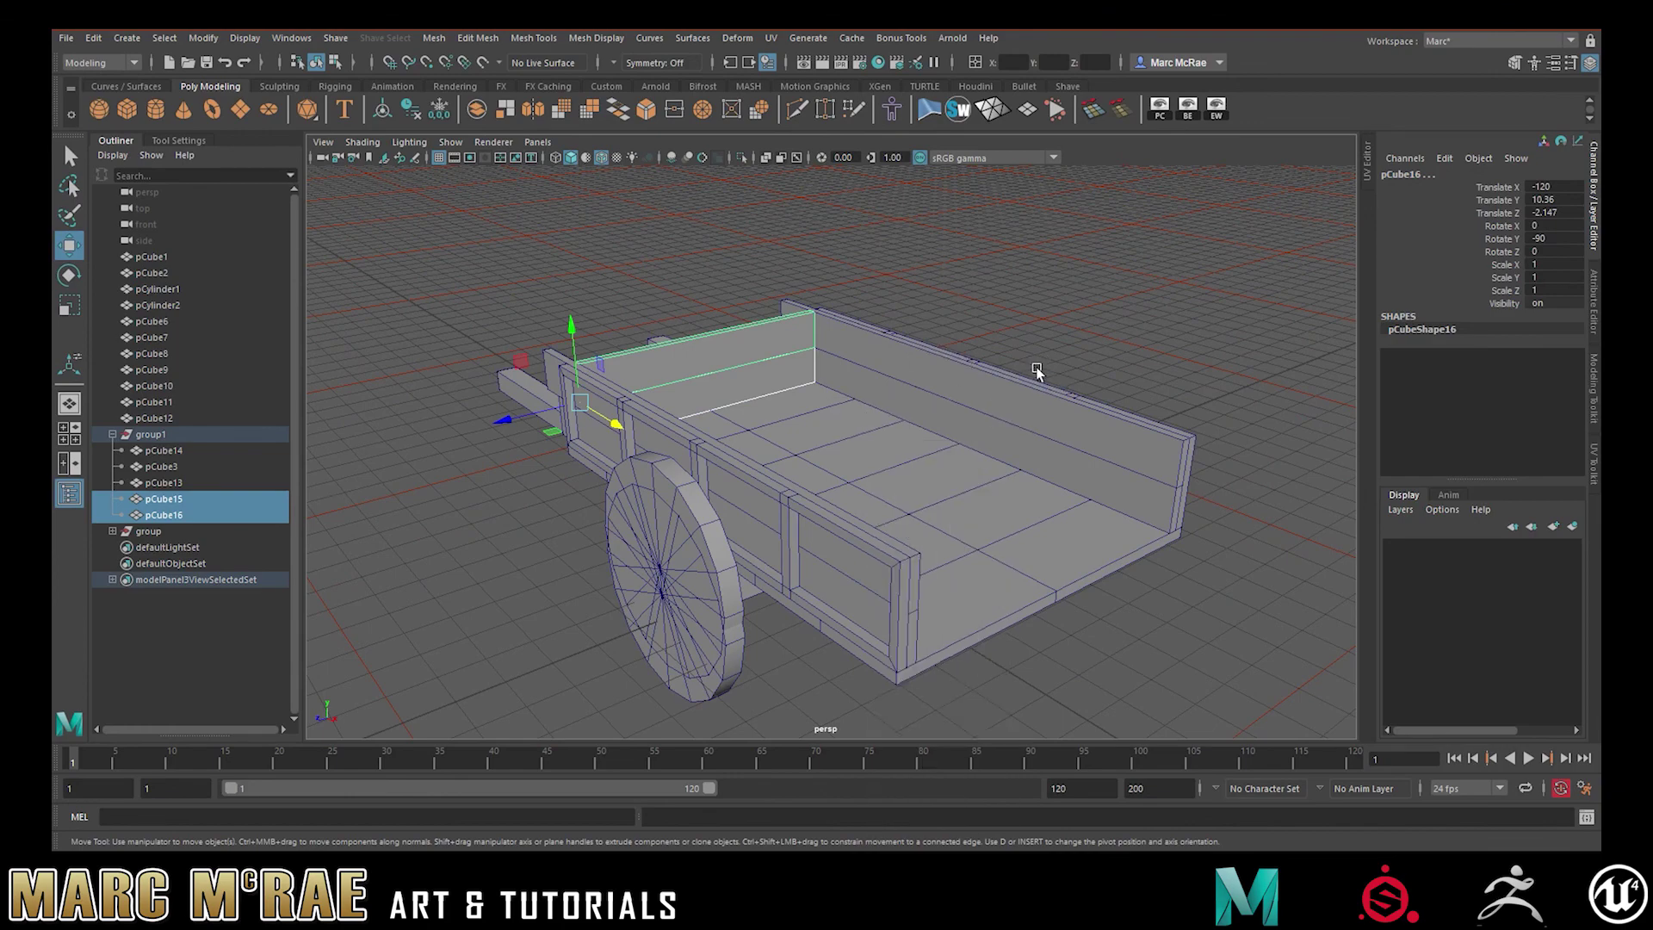
{"action": "left_click", "coordinate": [1181, 355]}
Delete the stray pasted geometry overlapping the near wheel
{"action": "left_click_drag", "start_coordinate": [1181, 355], "coordinate": [1257, 342], "text": "alt"}
{"action": "right_click_drag", "start_coordinate": [1128, 374], "coordinate": [1057, 383], "text": "alt"}
{"action": "left_click_drag", "start_coordinate": [1058, 386], "coordinate": [981, 422], "text": "alt"}
{"action": "left_click_drag", "start_coordinate": [980, 486], "coordinate": [1025, 452], "text": "alt"}
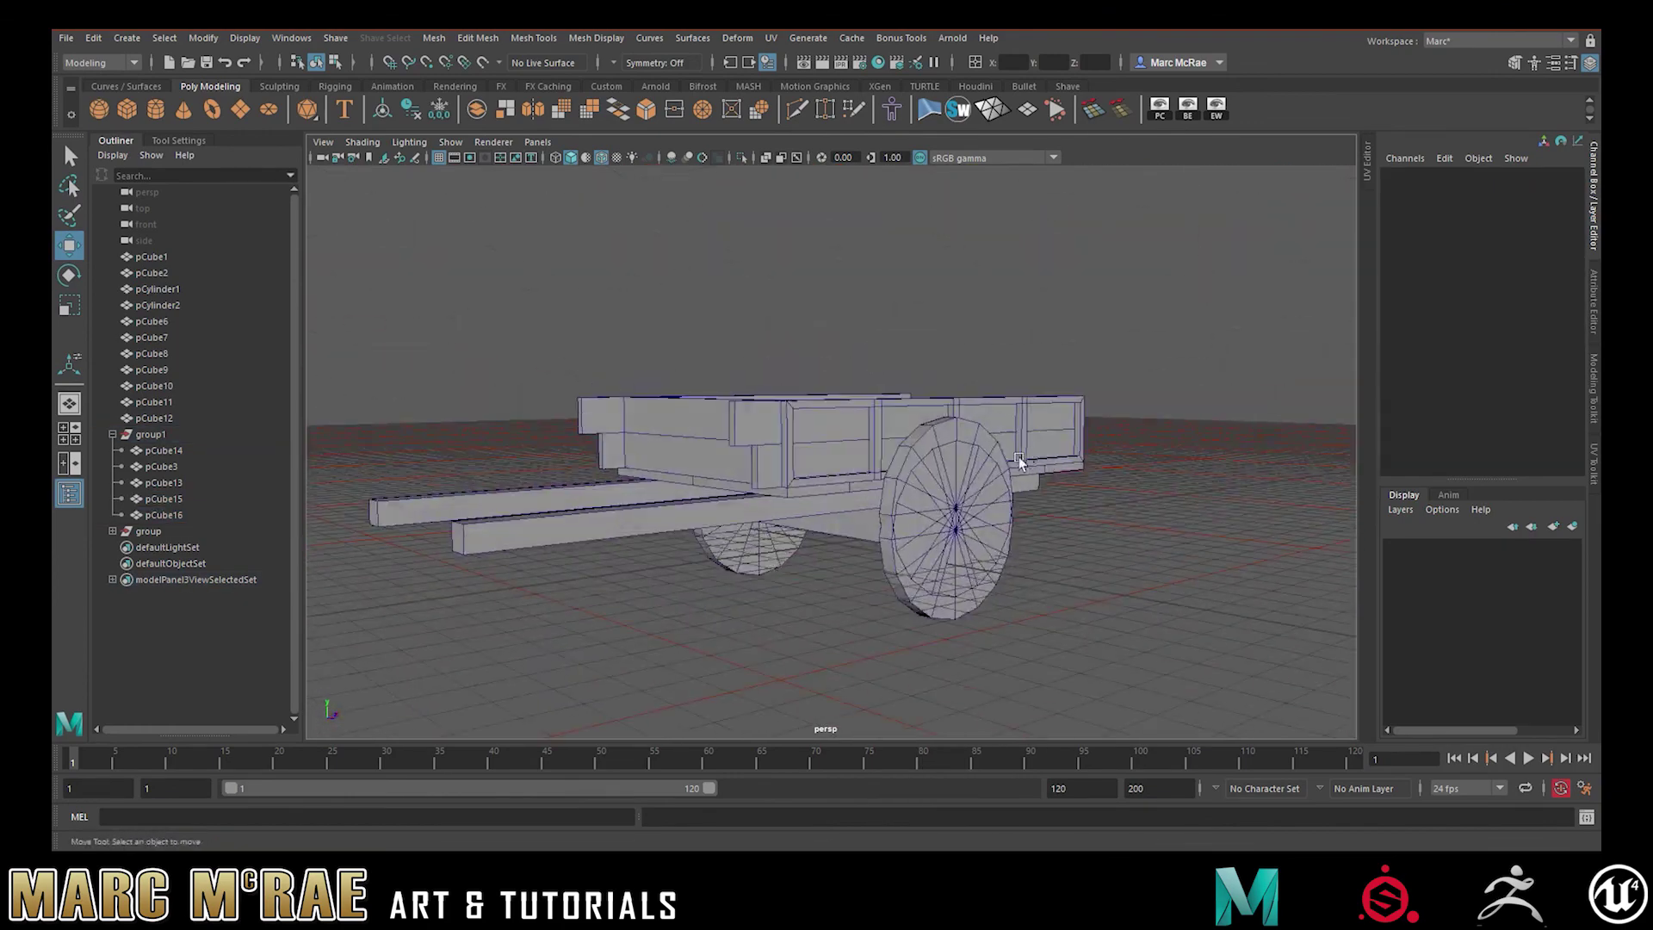
{"action": "left_click", "coordinate": [956, 426]}
{"action": "key", "text": "Delete"}
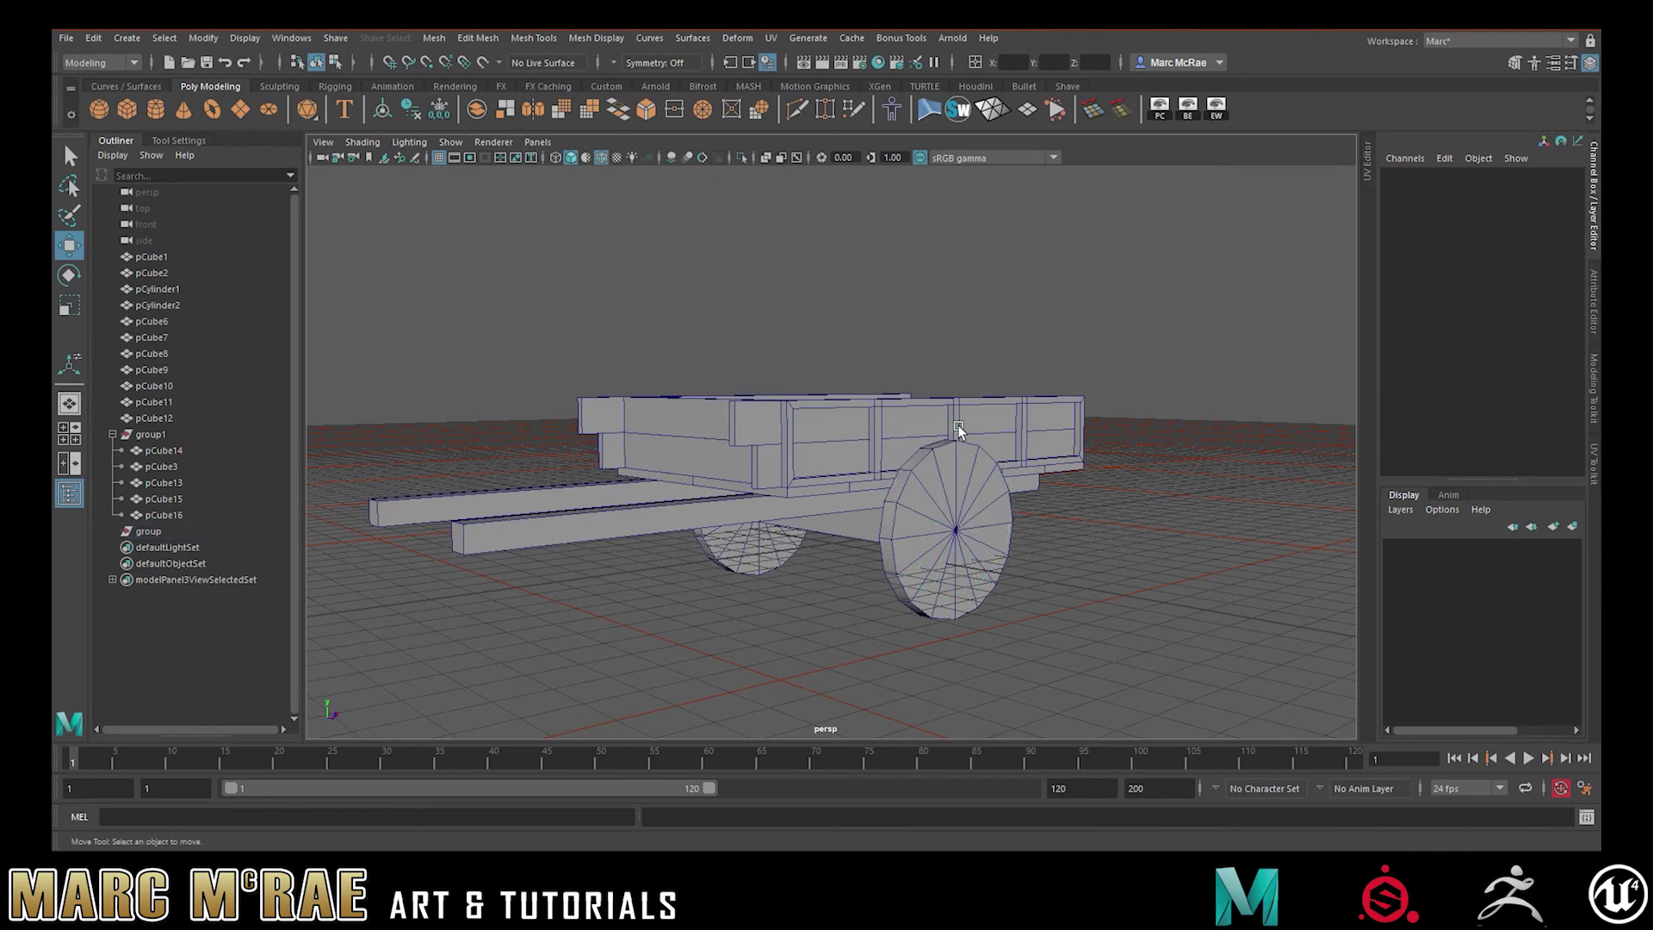
Collapse group1 in the scene hierarchy and delete the empty group left by the paste
{"action": "left_click_drag", "start_coordinate": [1043, 389], "coordinate": [964, 414], "text": "alt"}
{"action": "left_click", "coordinate": [112, 433]}
{"action": "left_click", "coordinate": [148, 451]}
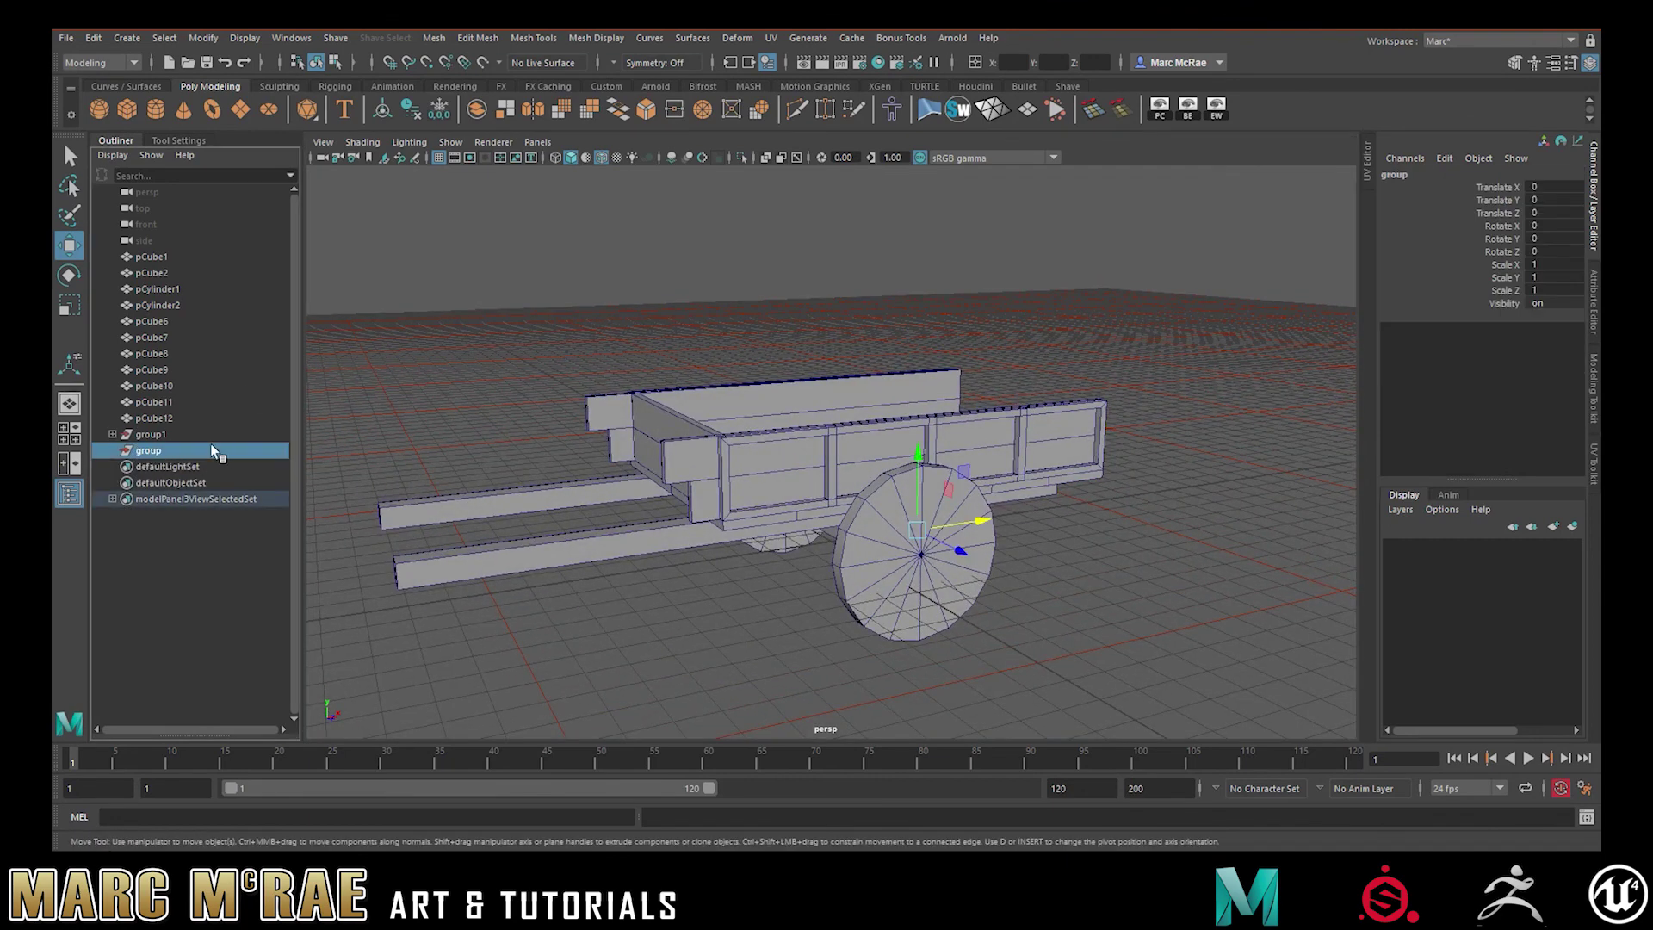
{"action": "key", "text": "Delete"}
{"action": "left_click_drag", "start_coordinate": [763, 362], "coordinate": [921, 417], "text": "alt"}
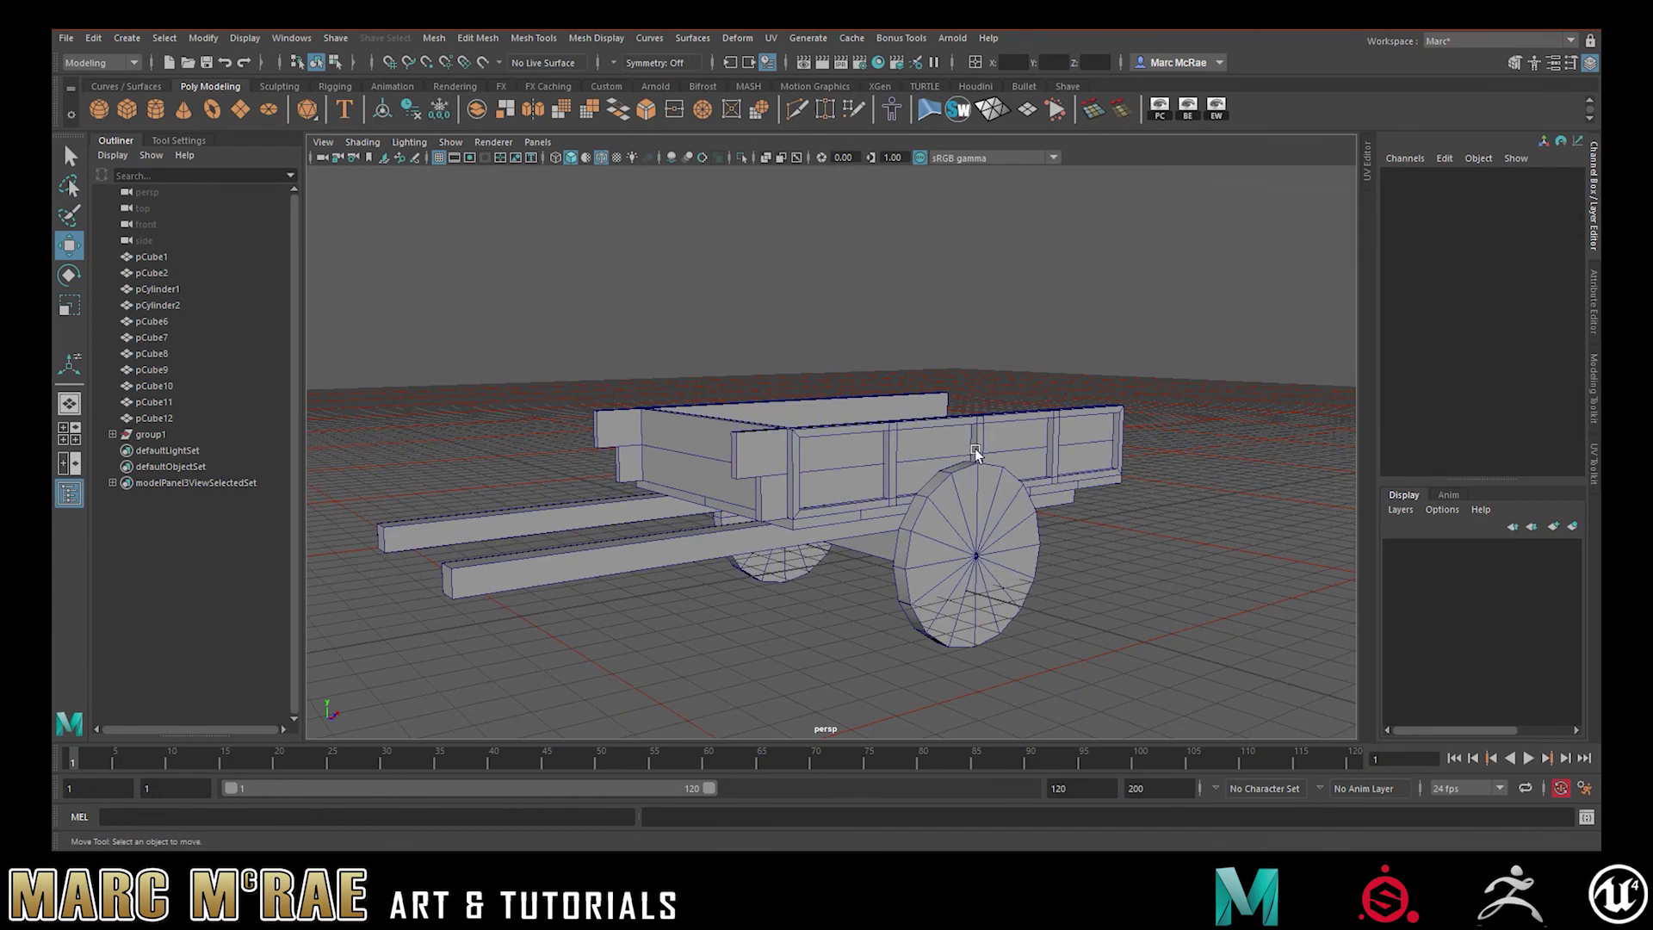